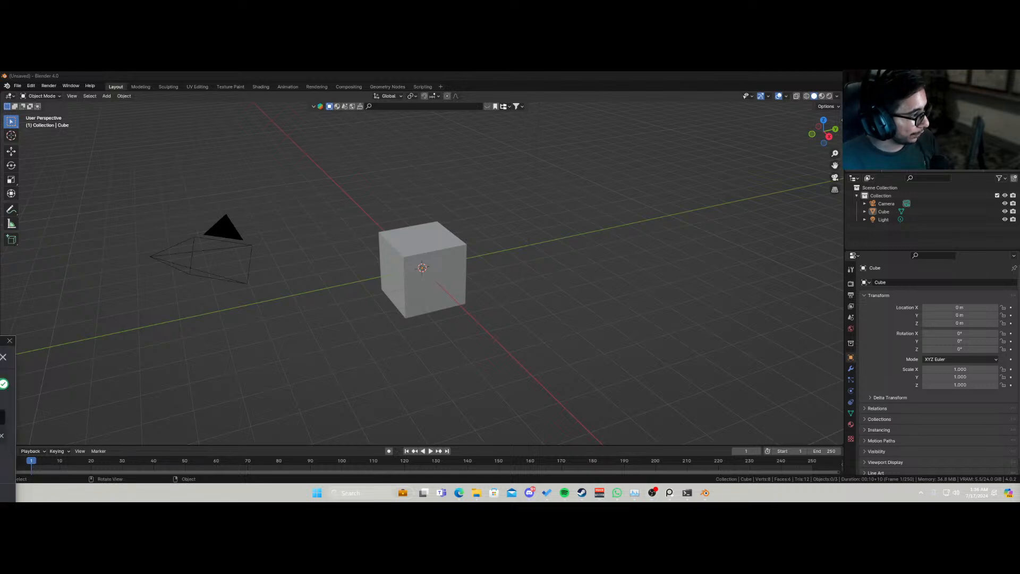
left_click(3, 359)
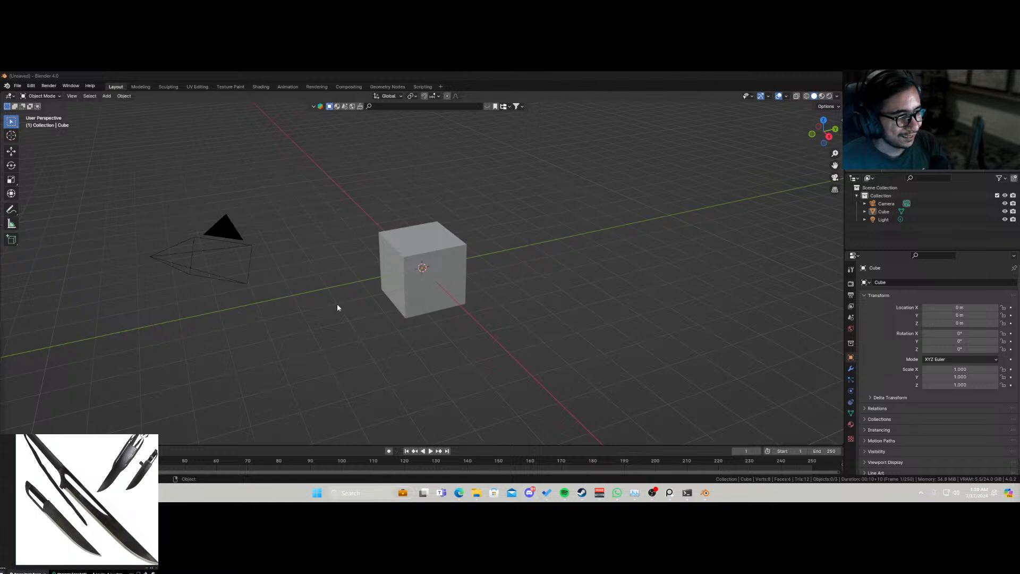
left_click(327, 363)
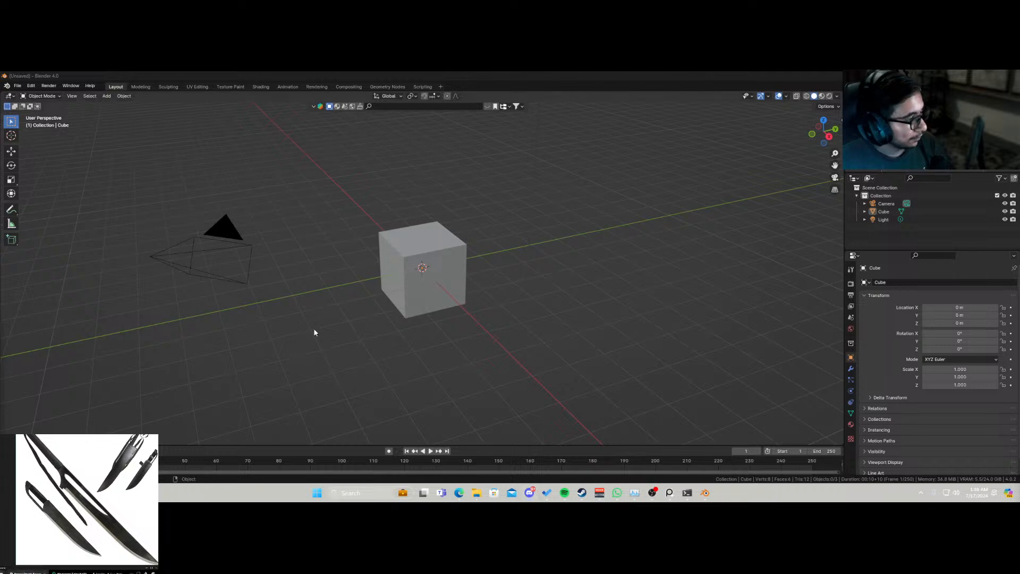
left_click(400, 346)
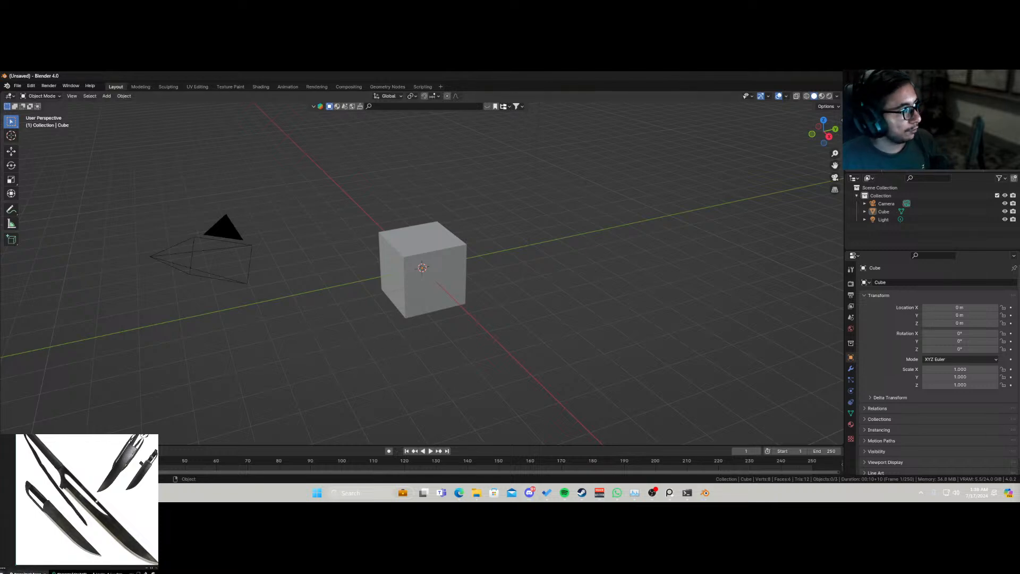
left_click_drag(89, 512, 91, 508)
Step: Delete all default objects from the scene, including the cube, camera and light
scroll(340, 286, "down", 4)
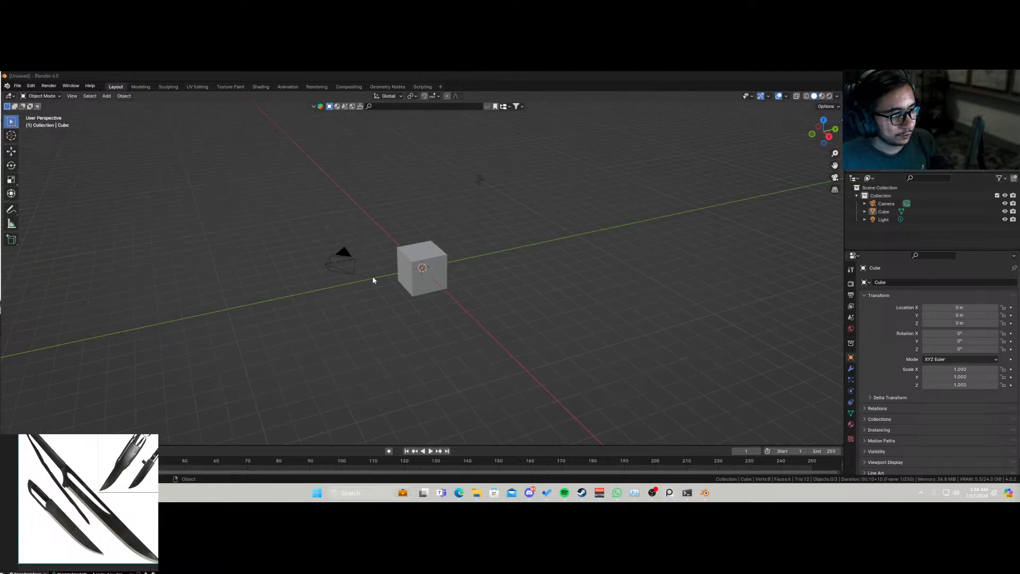
key("a")
scroll(376, 253, "up", 2)
key("x")
left_click(377, 253)
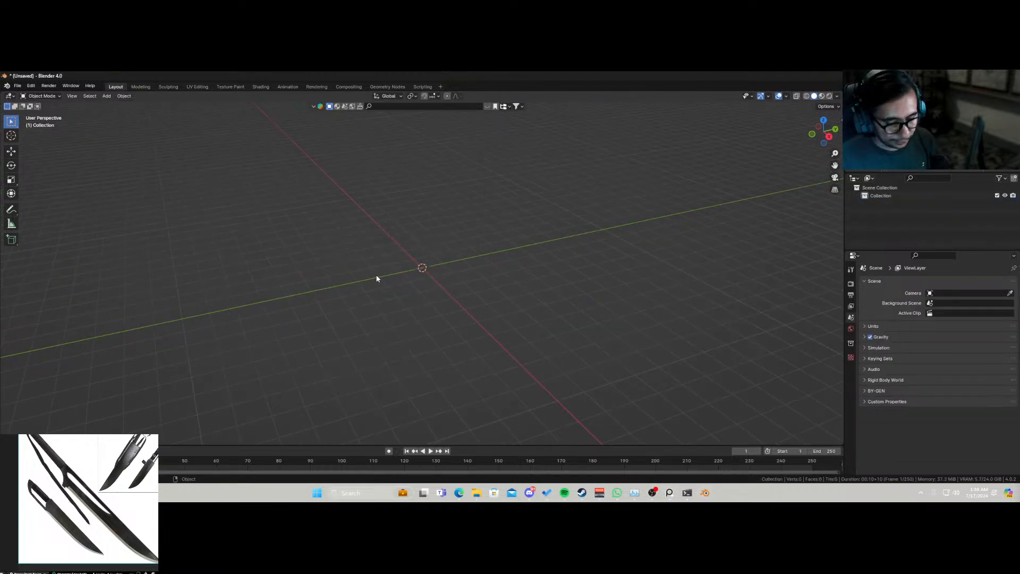
Step: Add the sword and knife picture from the Downloads folder as a reference image in the top view
key("KP_7")
key("shift+a")
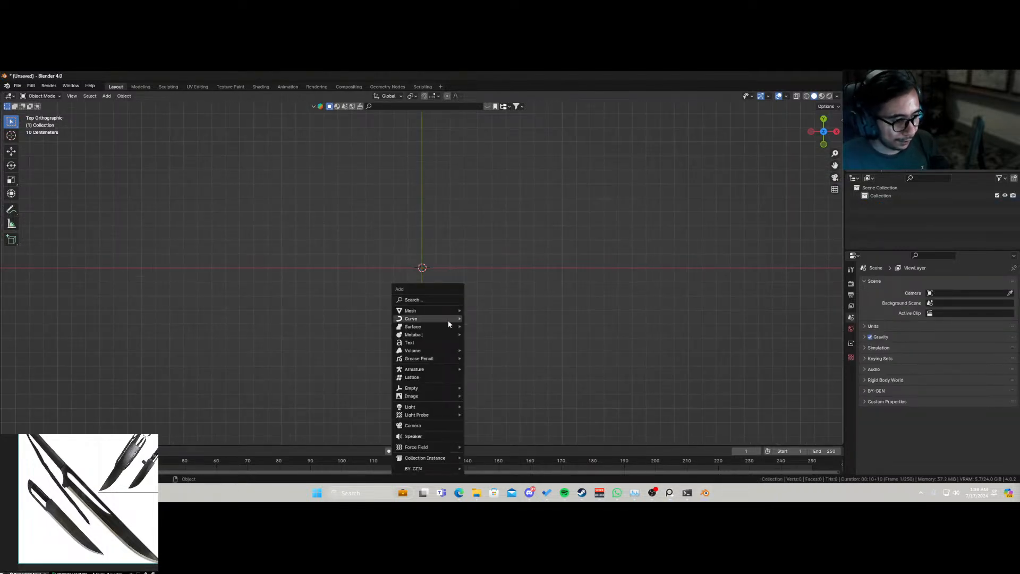
mouse_move(438, 397)
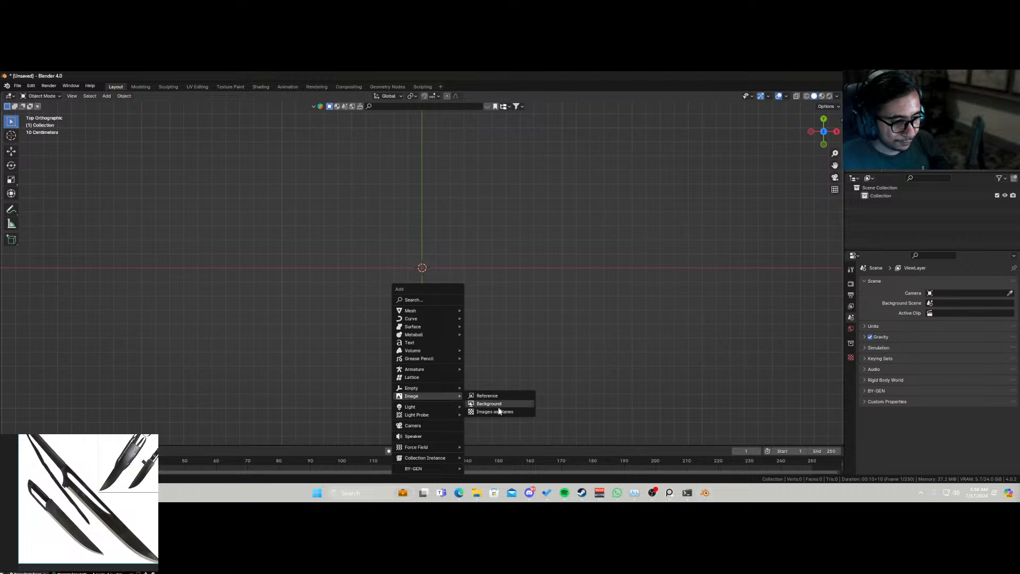
left_click(499, 396)
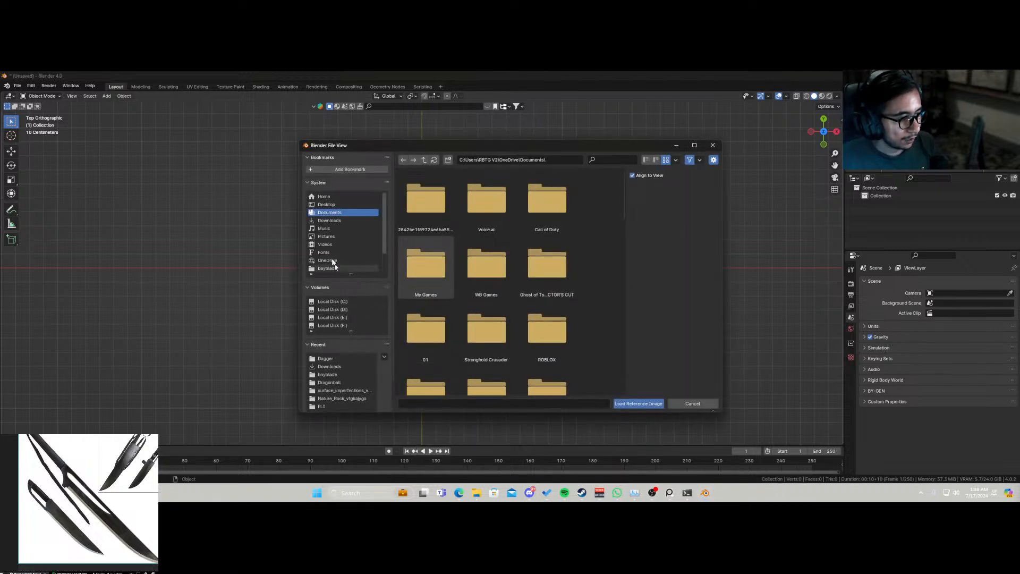
scroll(334, 266, "down", 1)
left_click(326, 359)
left_click(330, 366)
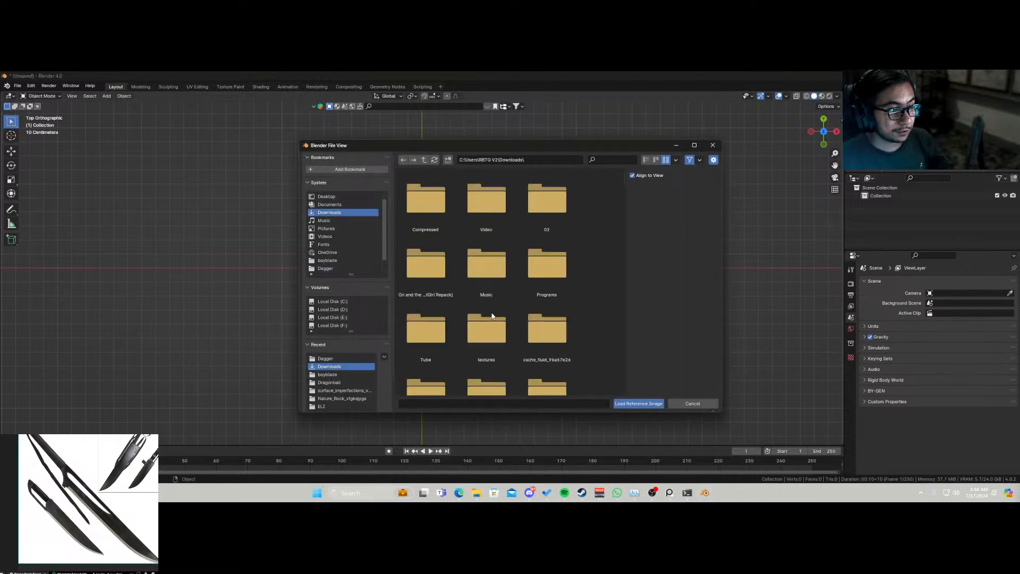
scroll(573, 305, "down", 10)
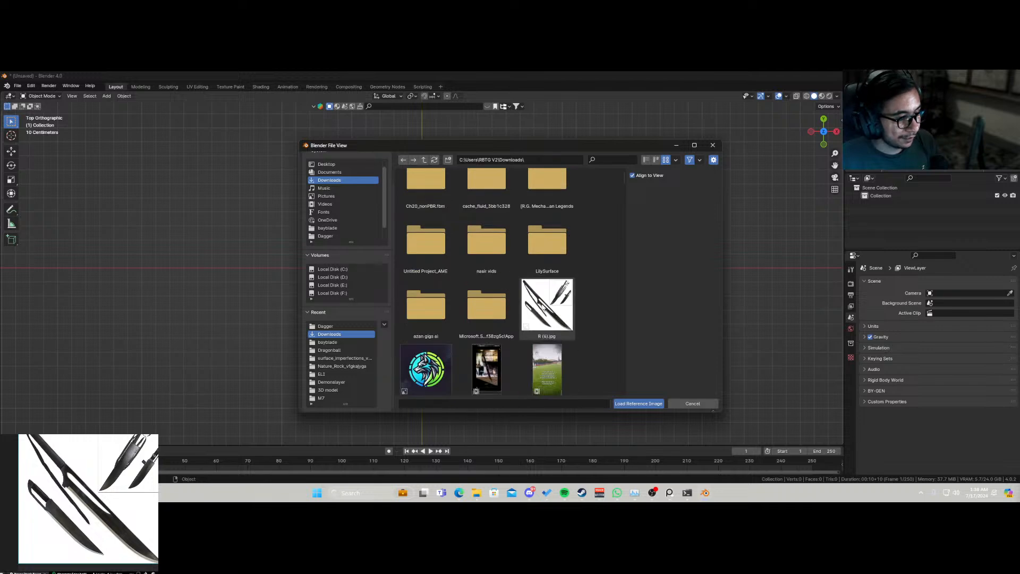
double_click(542, 307)
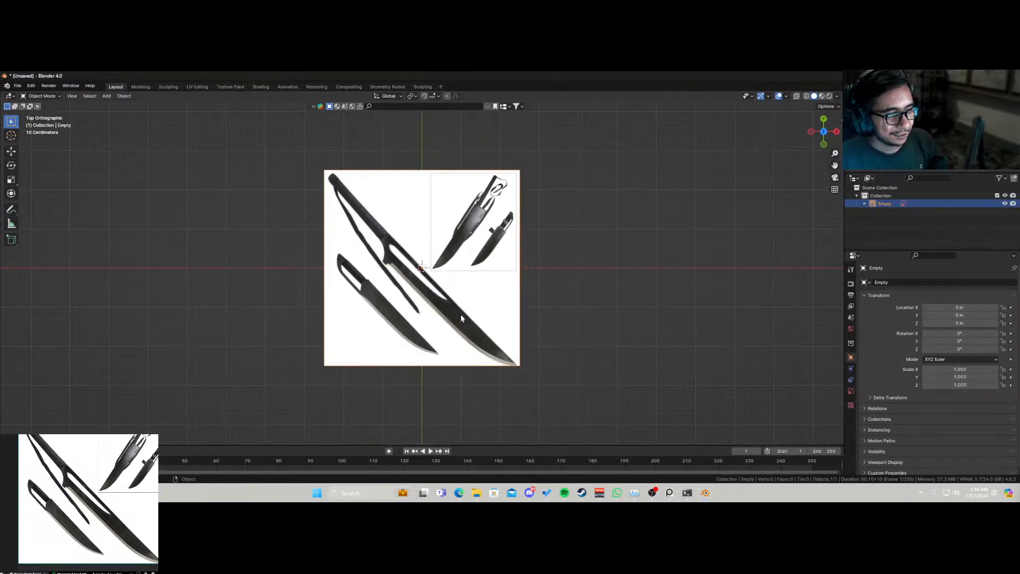
Step: Rotate the reference image about 45° so the large sword lies horizontally
key("r")
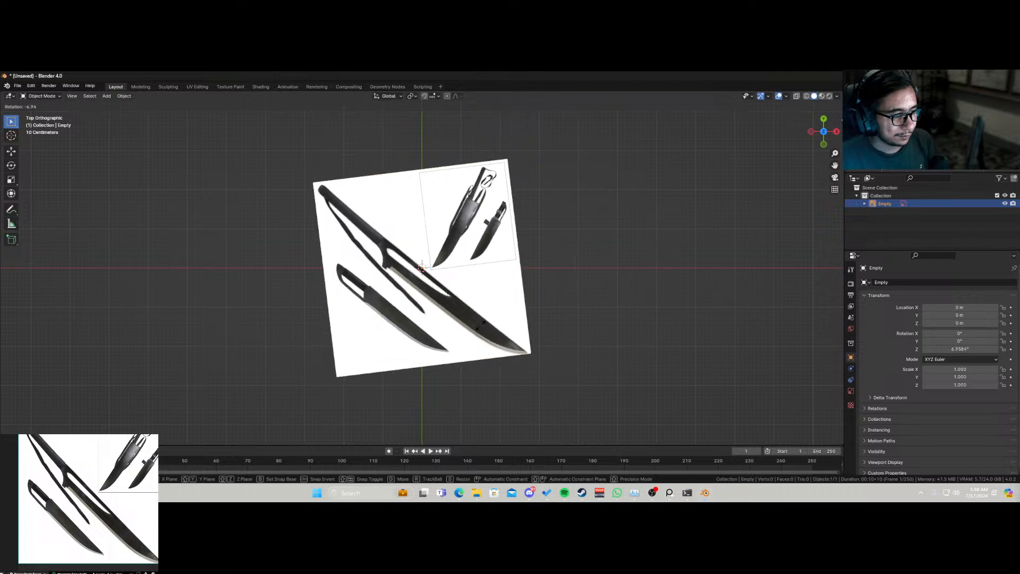
left_click(512, 280)
scroll(464, 324, "up", 6)
scroll(463, 324, "down", 2)
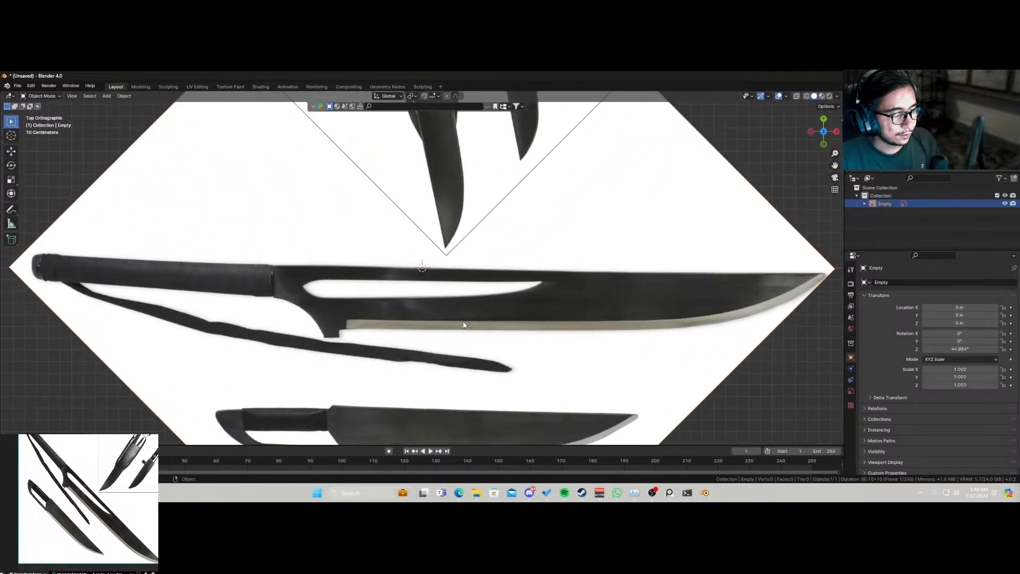
scroll(464, 324, "down", 2)
scroll(441, 315, "up", 1)
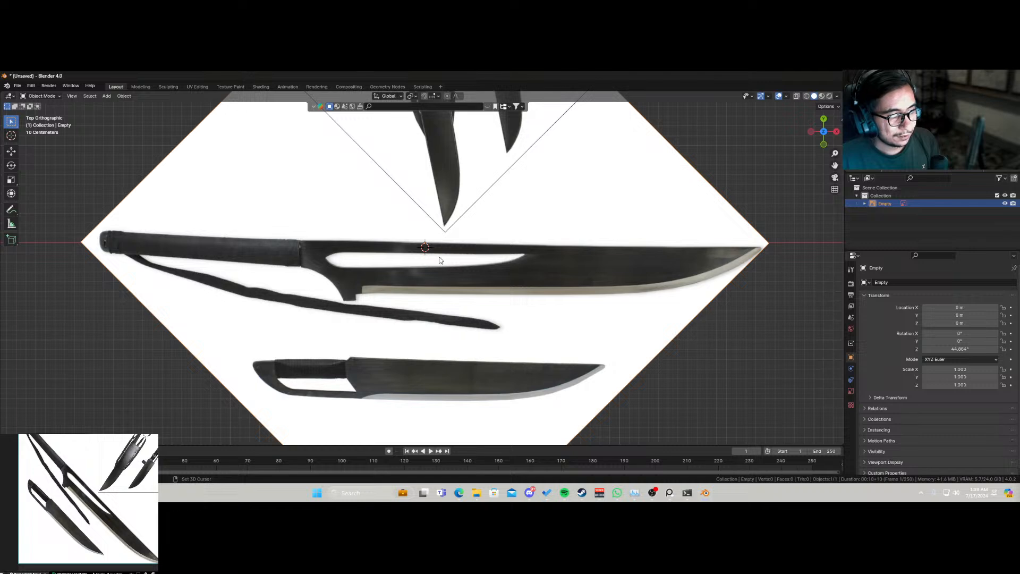
Step: Add a single-vertex mesh object for tracing the sword
key("shift+a")
mouse_move(440, 254)
mouse_move(436, 173)
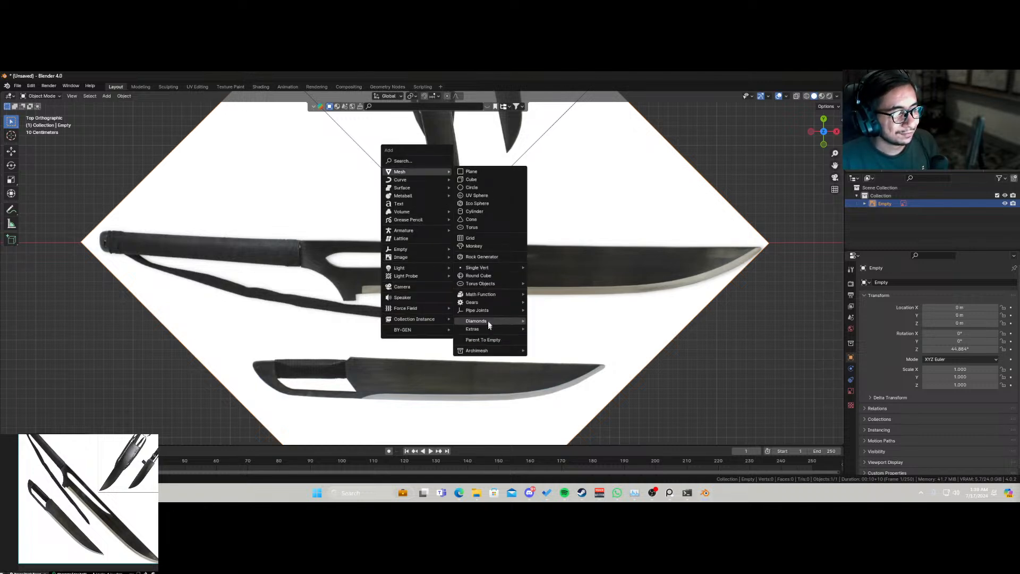
mouse_move(488, 297)
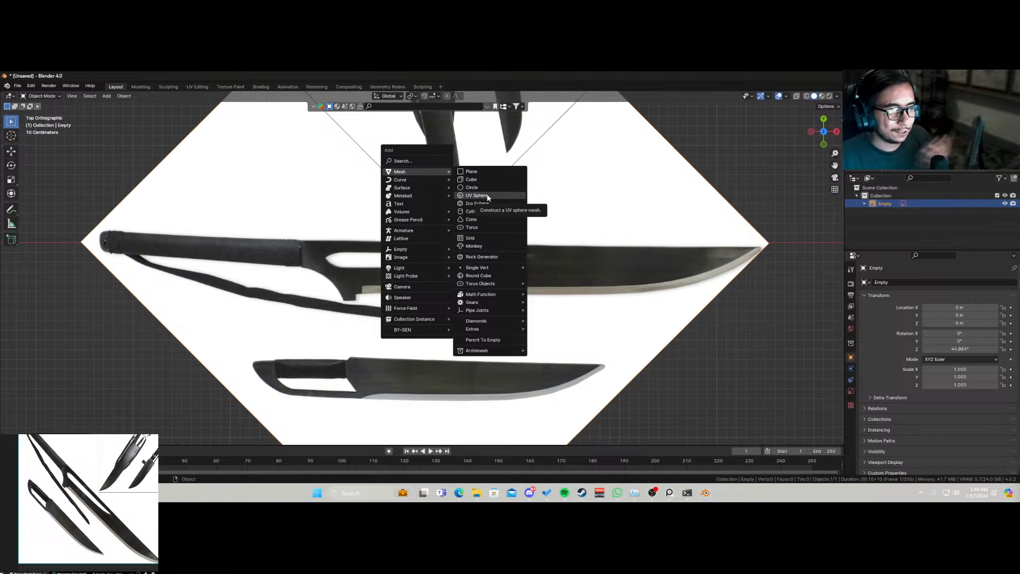
mouse_move(508, 269)
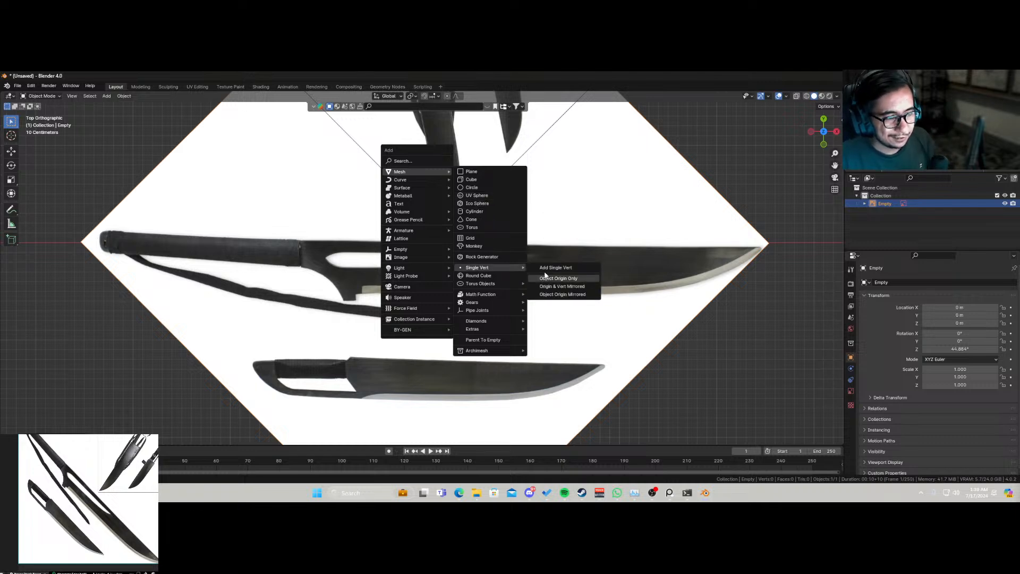
left_click(548, 278)
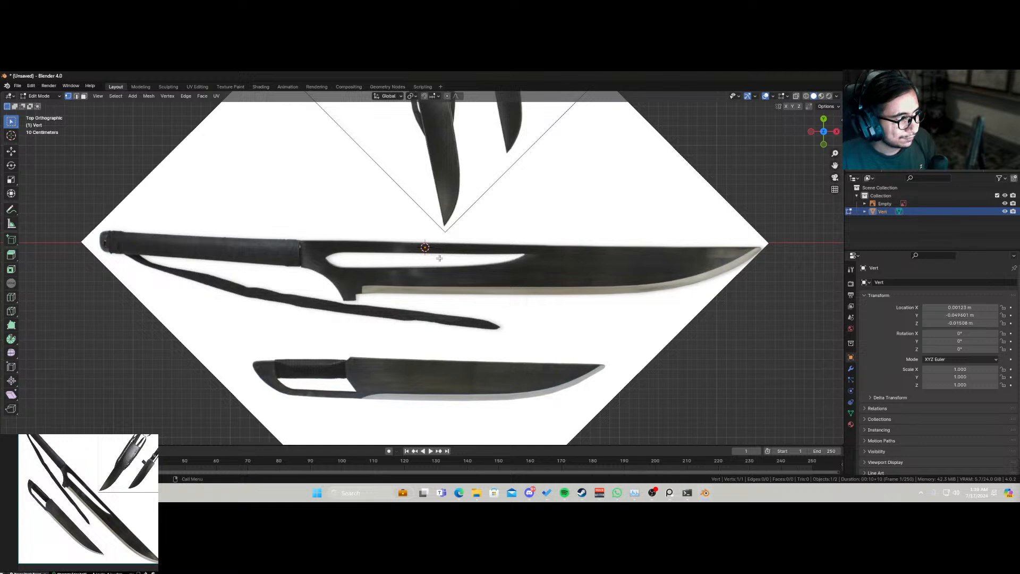
Step: Move the vertex to the spine of the large sword where the blade meets the handle
key("g")
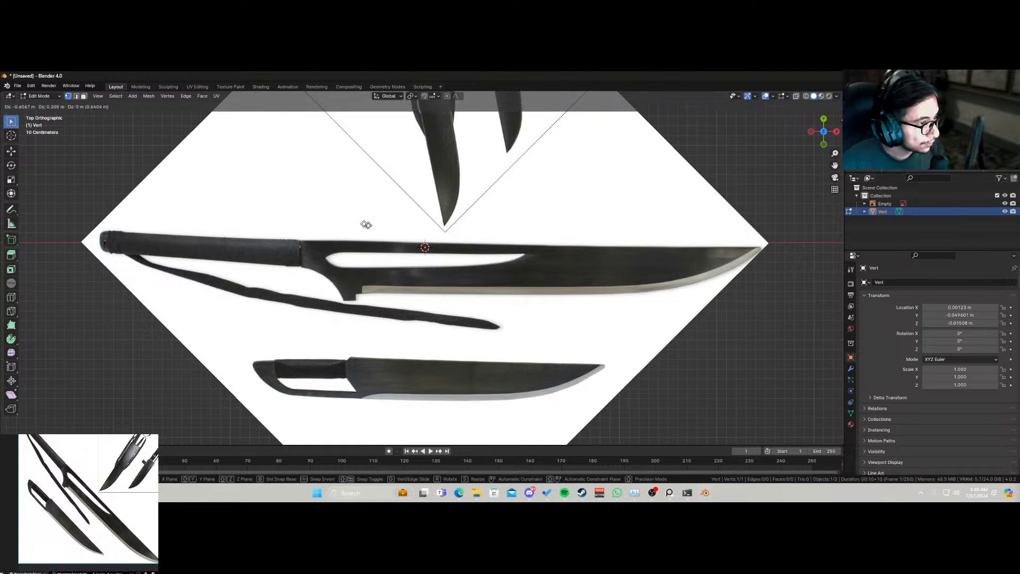
left_click(305, 239)
scroll(305, 239, "up", 3)
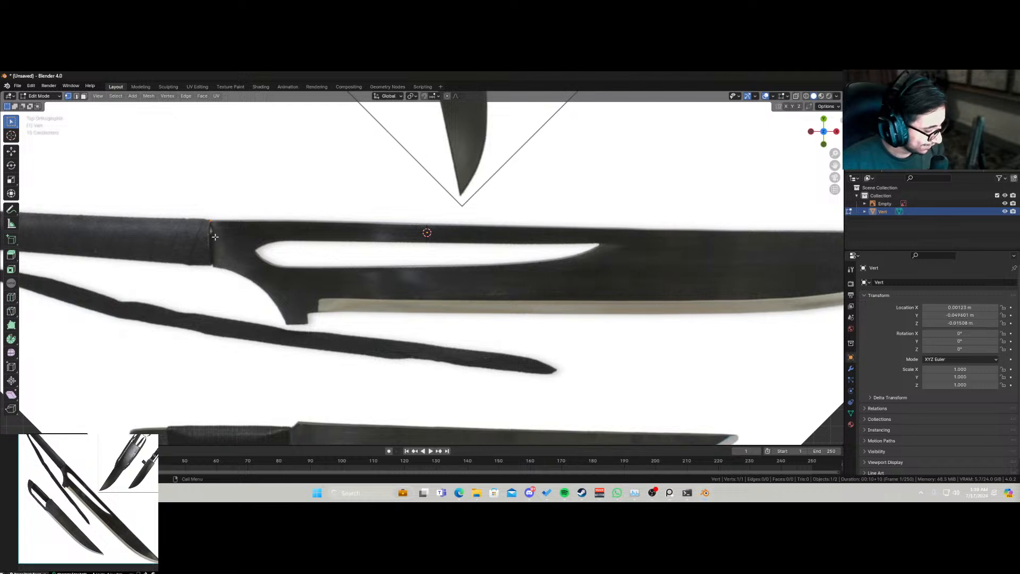
scroll(229, 229, "down", 2)
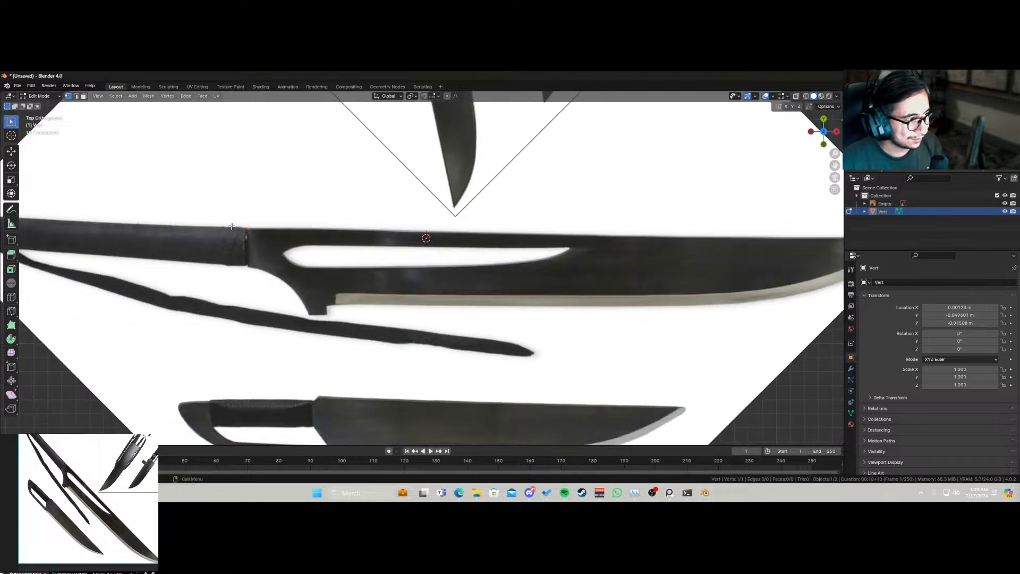
scroll(298, 241, "up", 1)
Step: Extrude the vertex about 4.7 m along the blade's spine to the tip
key("e")
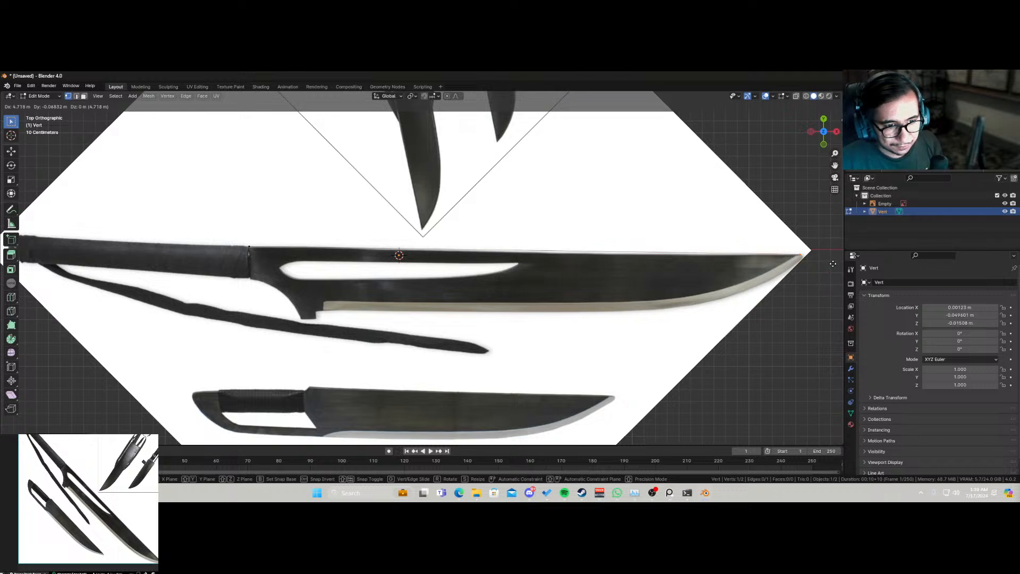
left_click(833, 264)
scroll(792, 285, "up", 1)
scroll(801, 286, "up", 1)
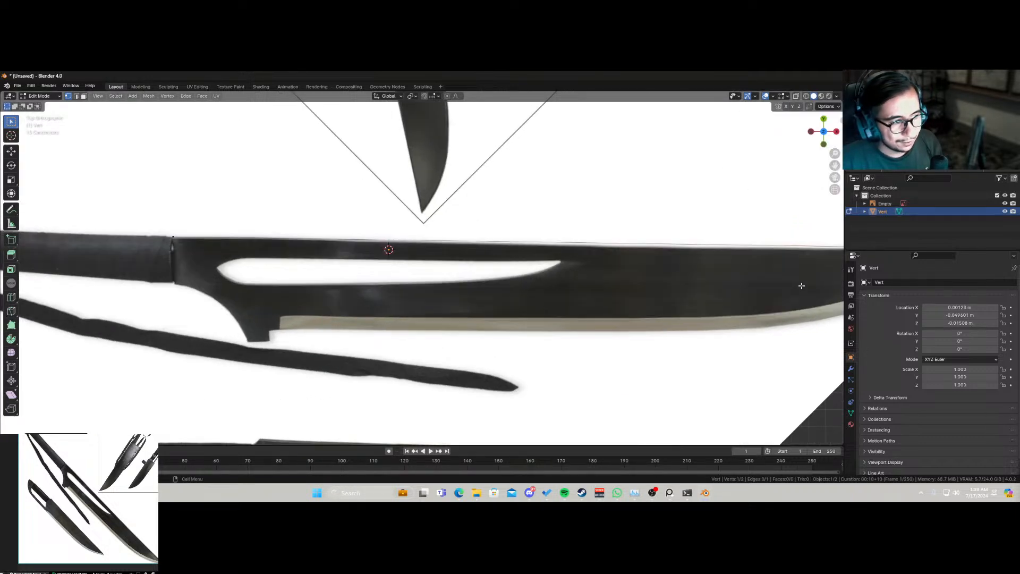
middle_click_drag(729, 270, 635, 276, "shift")
Step: Subdivide the spine edge and move its middle vertex down onto the blade's upper outline
left_click(75, 243, "shift")
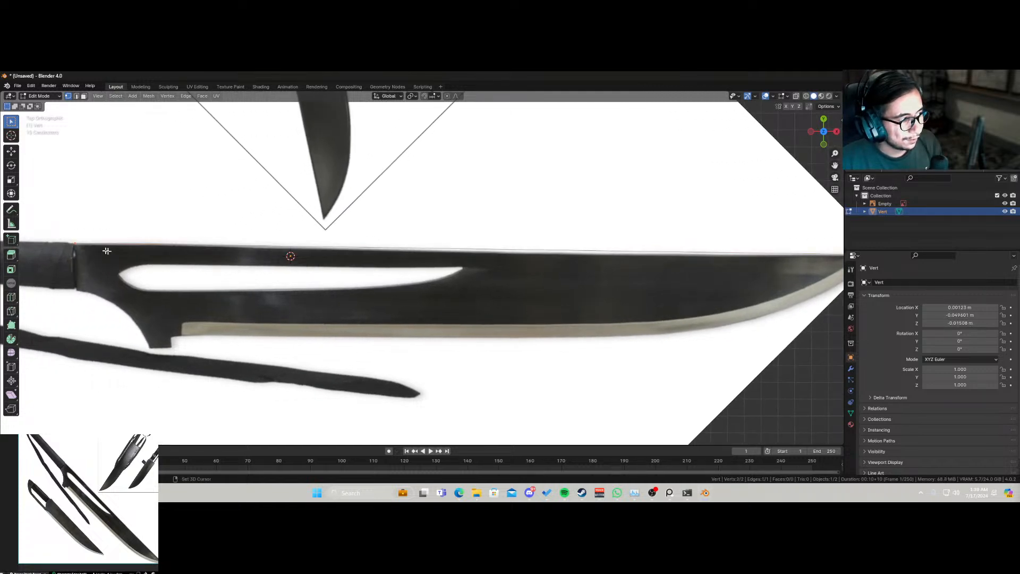
right_click(78, 244)
left_click(72, 250)
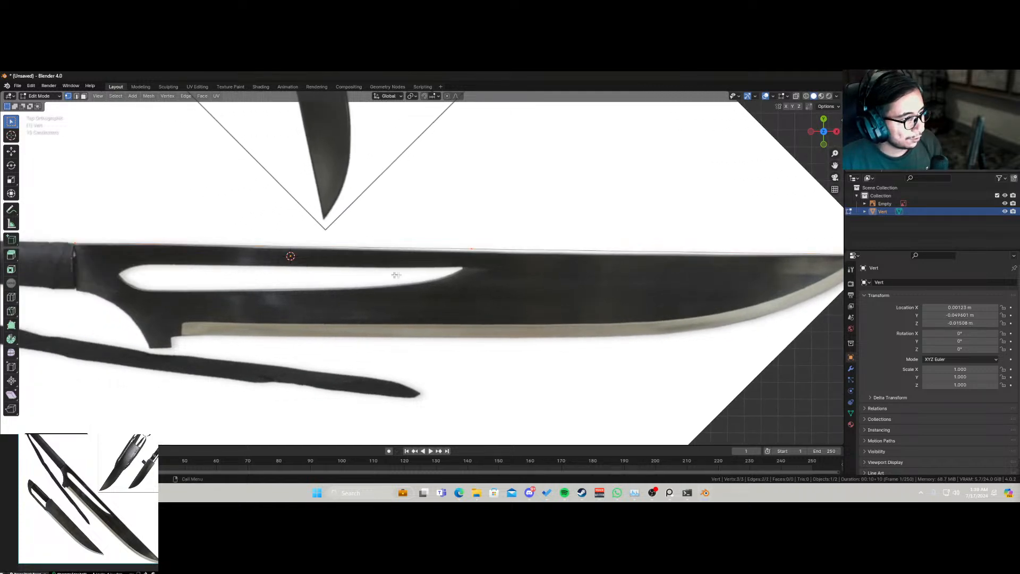
left_click(475, 249)
key("g")
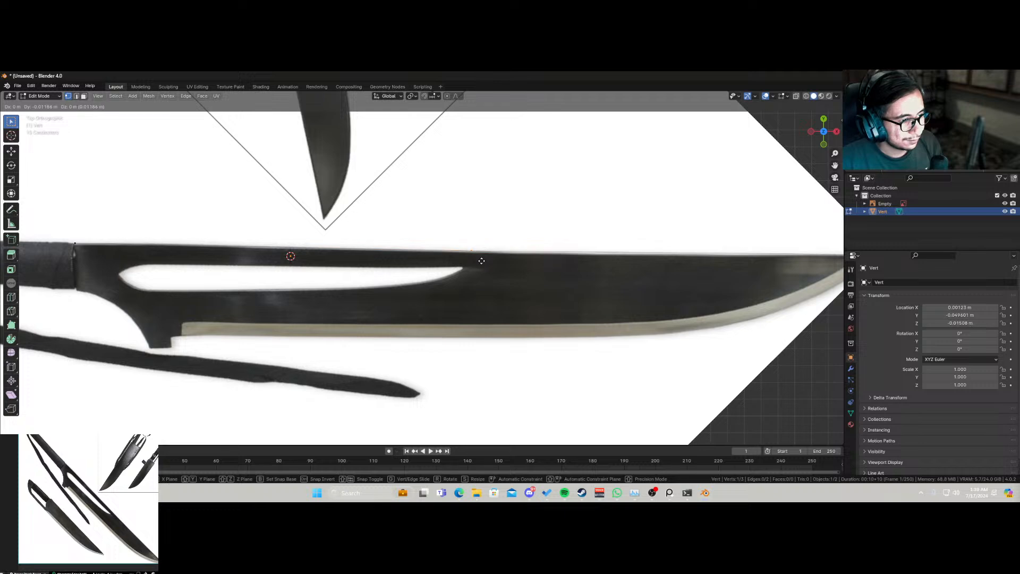
left_click(483, 262)
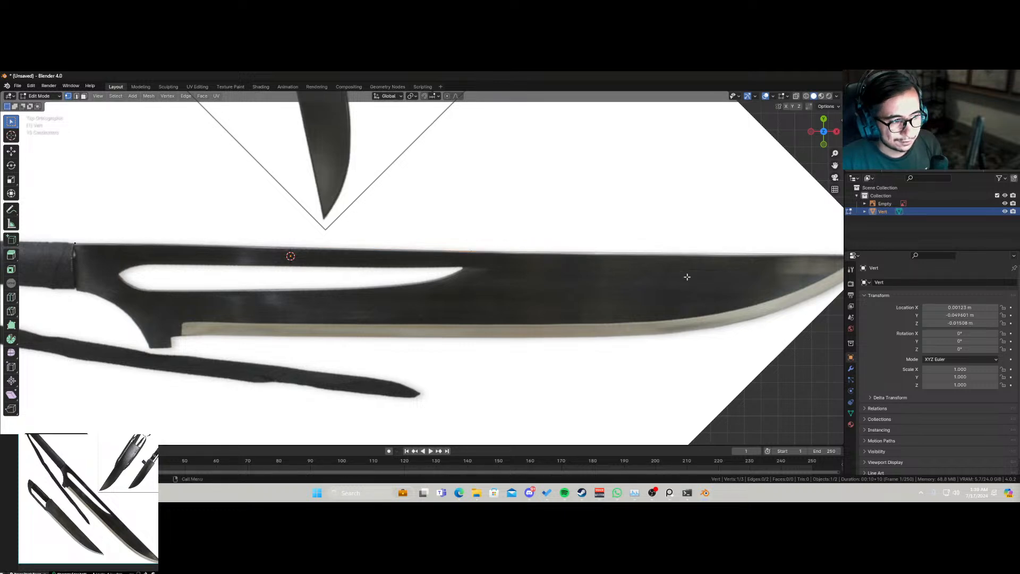
Step: Align the end vertex with the blade tip and extrude a short segment around the point
scroll(688, 277, "down", 1)
middle_click_drag(685, 277, 612, 281, "shift")
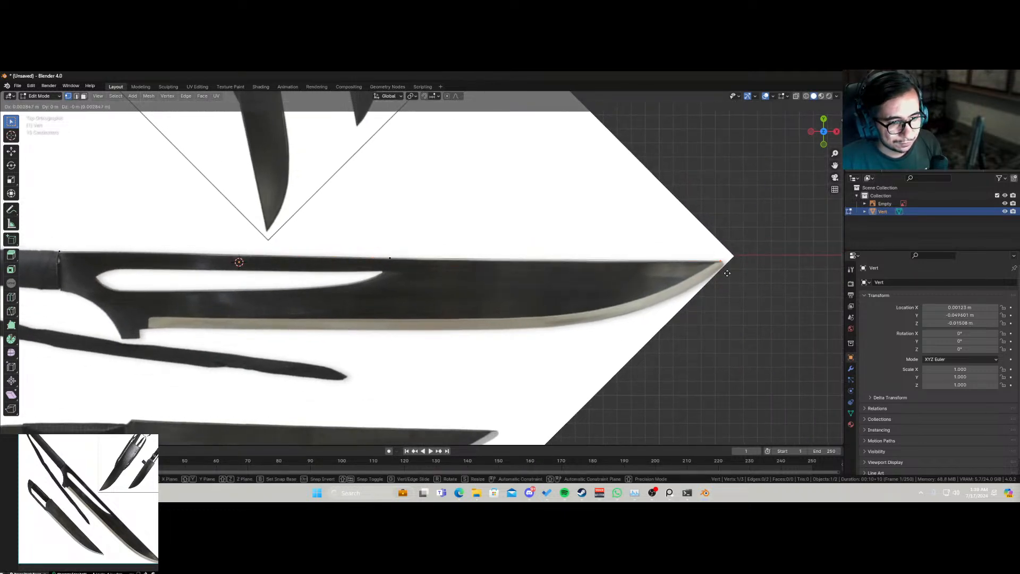
scroll(727, 270, "up", 2)
middle_click_drag(727, 270, 510, 274, "shift")
scroll(566, 279, "up", 2)
scroll(565, 279, "down", 1)
key("e")
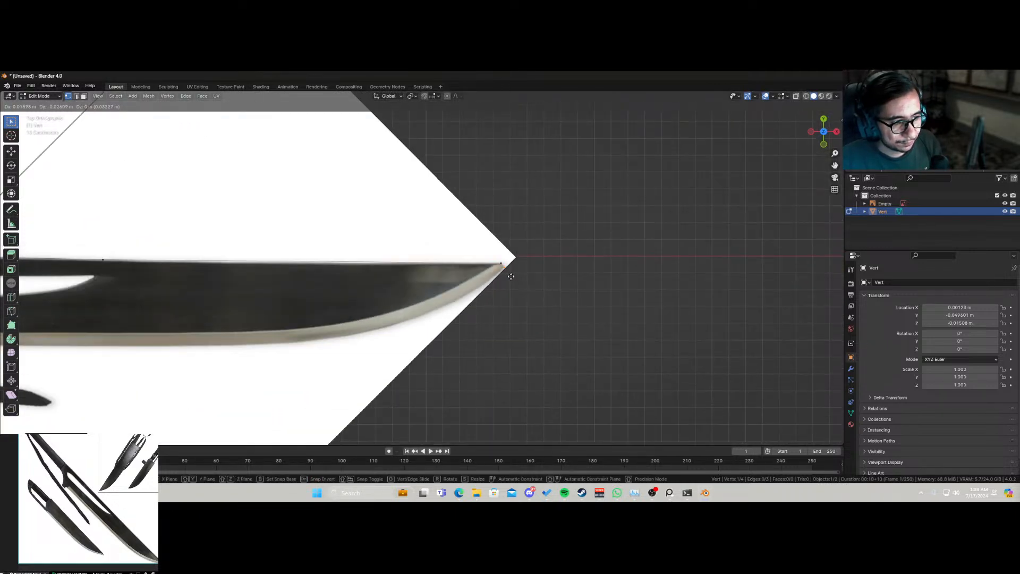
left_click(511, 277)
Step: Extrude three vertices from the tip back along the curved cutting edge of the blade
key("e")
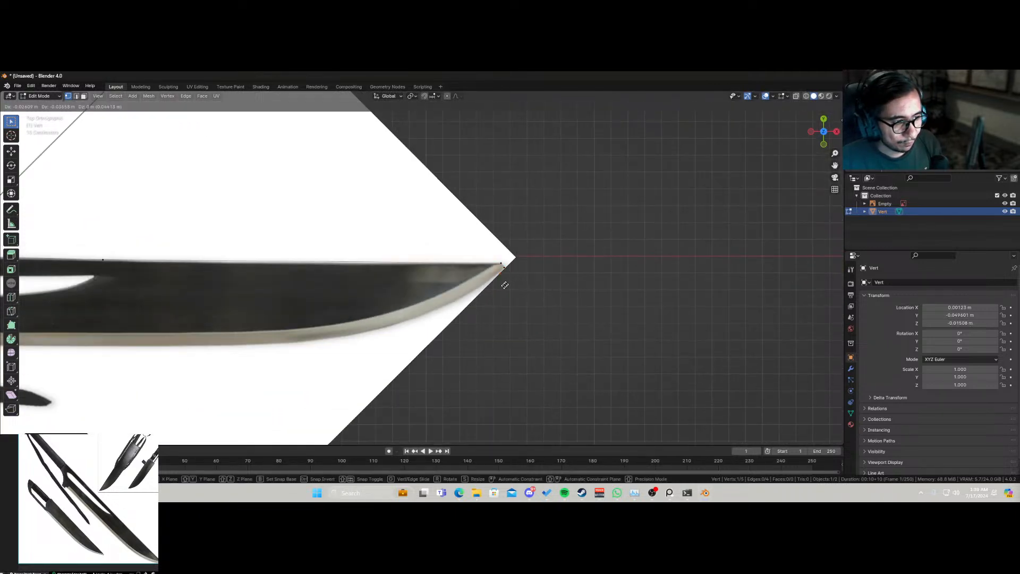
left_click(479, 302)
middle_click_drag(478, 300, 597, 286, "shift")
key("e")
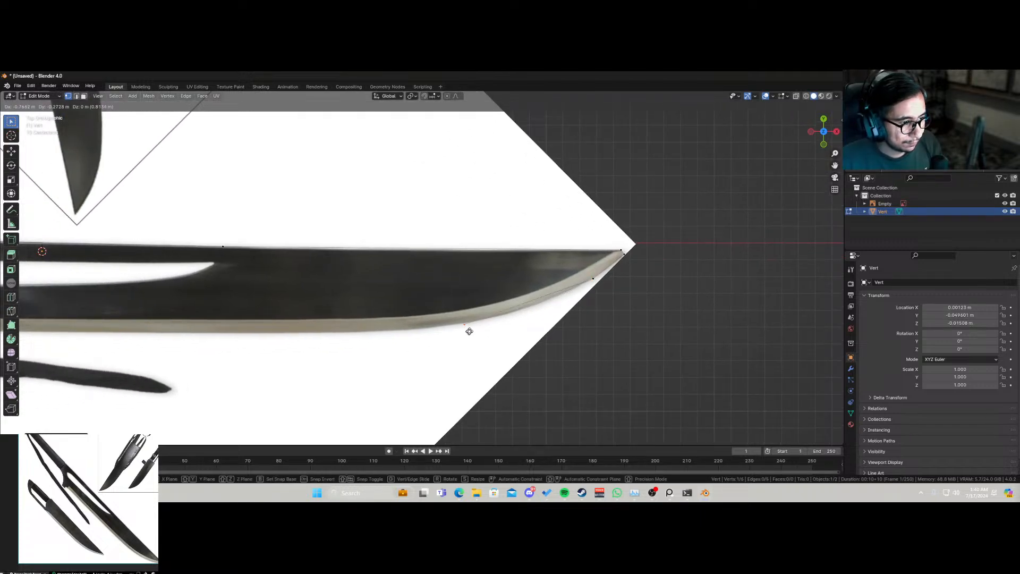
left_click(508, 321)
middle_click_drag(354, 346, 515, 331, "shift")
key("e")
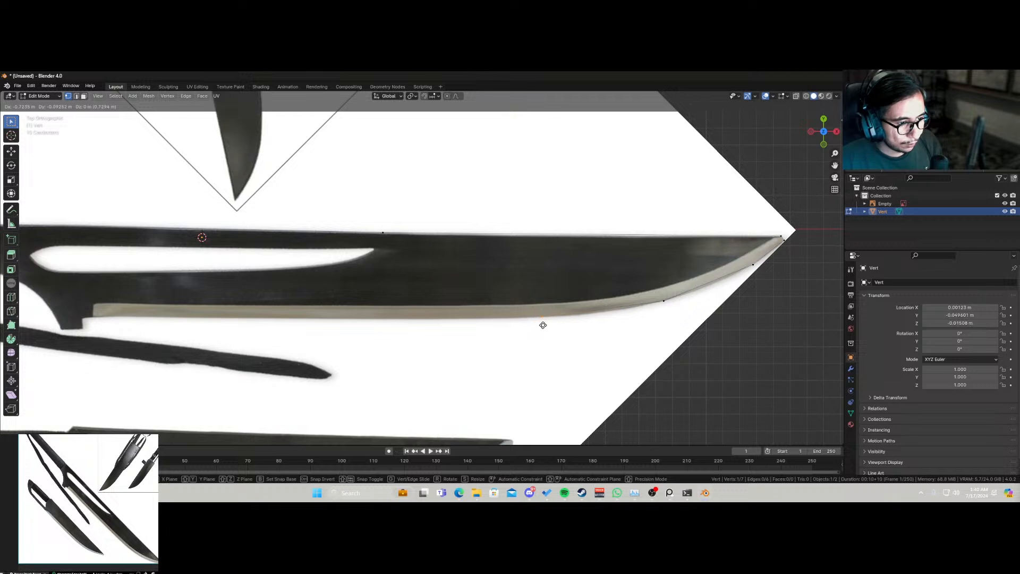
left_click(576, 323)
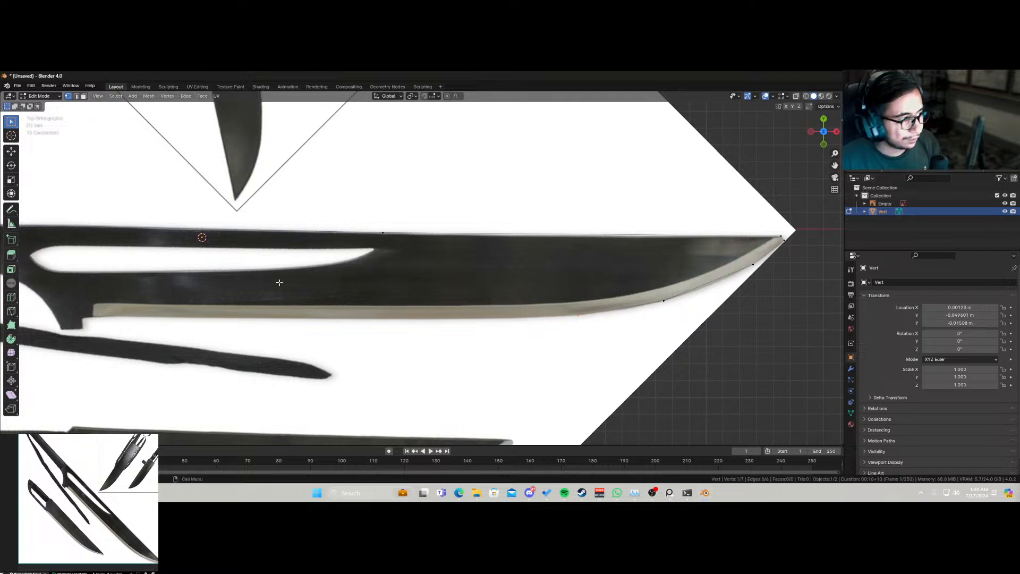
Step: Extrude two more vertices along the blade's lower cutting edge, ending at the rear end of the edge
scroll(279, 283, "down", 2)
scroll(583, 308, "up", 2)
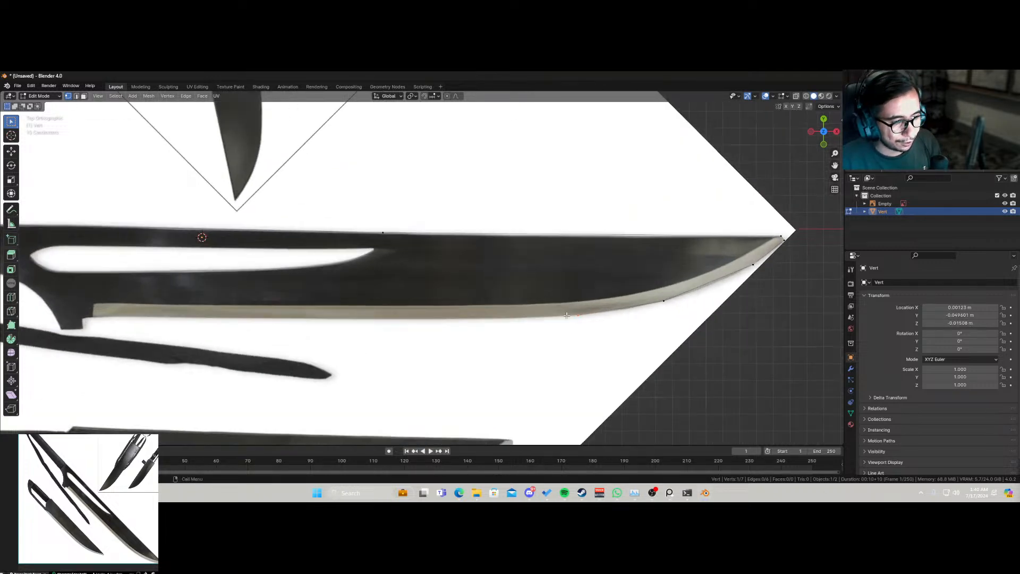
key("e")
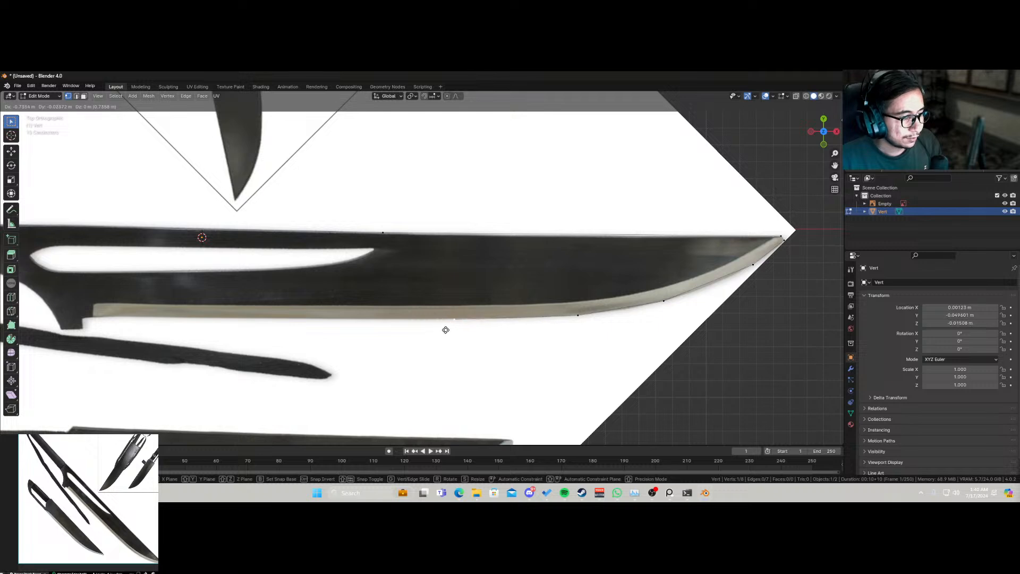
left_click(446, 329)
middle_click_drag(326, 339, 432, 338, "shift")
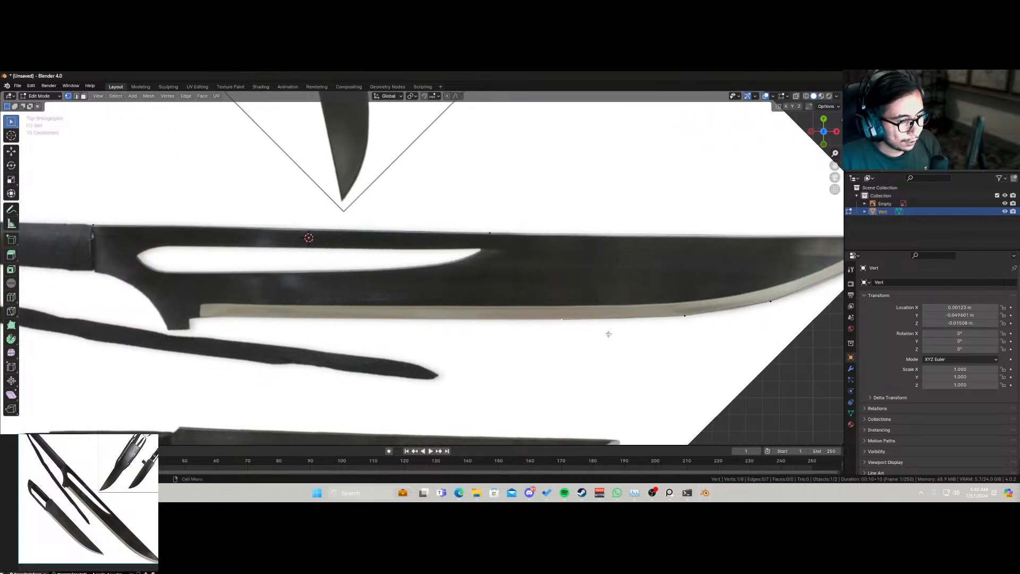
key("e")
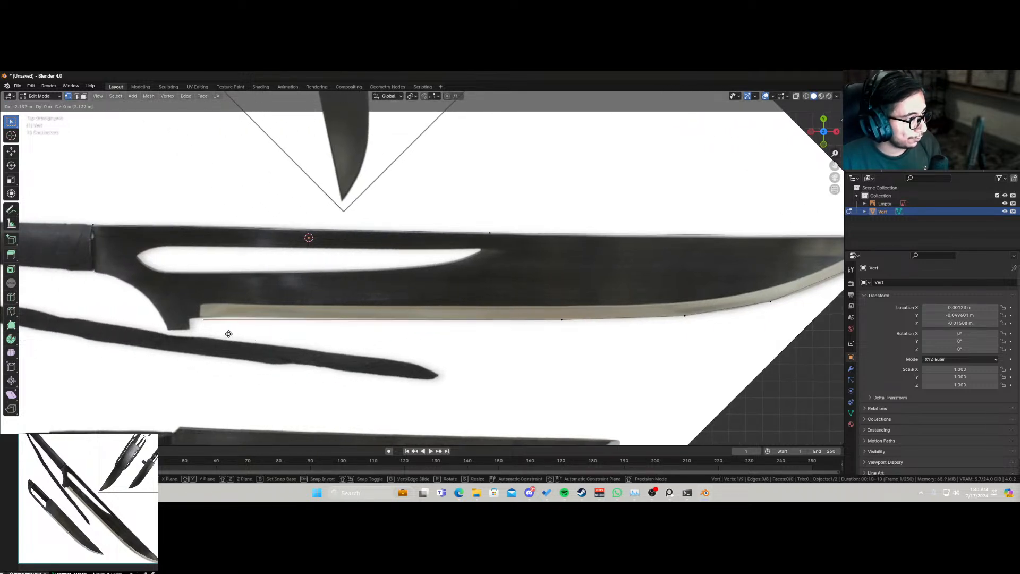
left_click(226, 332)
Step: Extrude three vertices around the notch behind the cutting edge and across the underside of the guard spur
key("e")
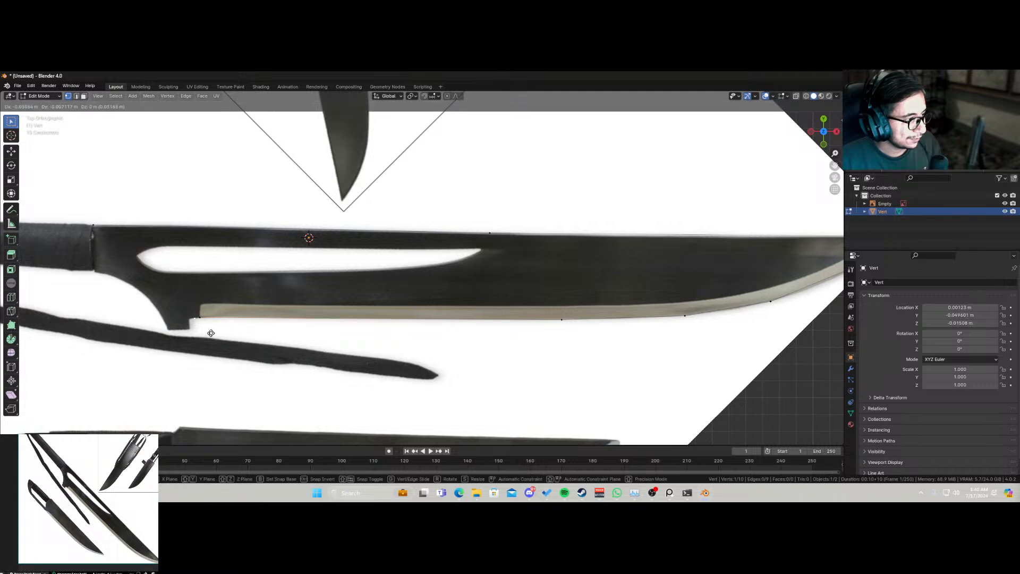
left_click(208, 333)
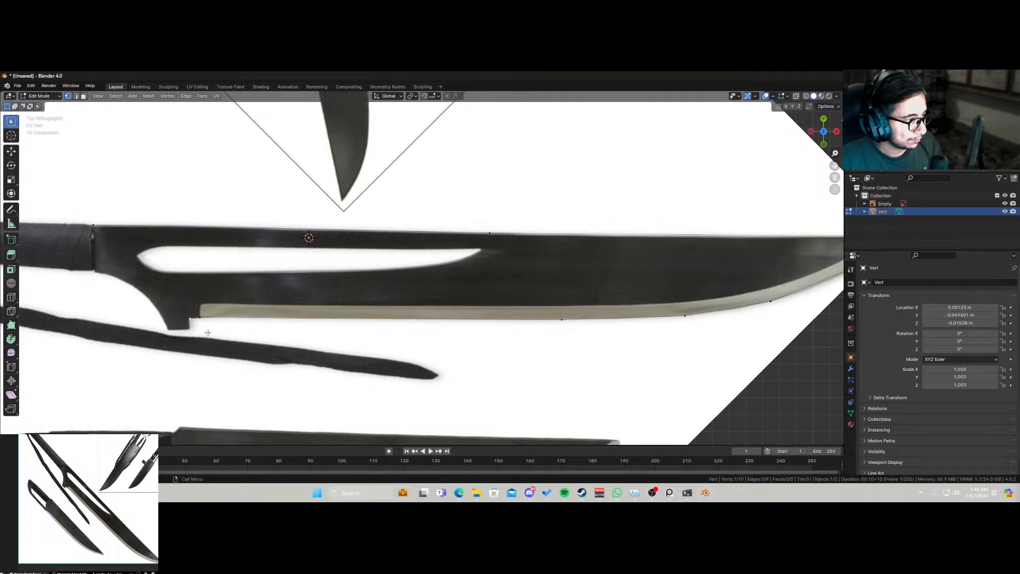
key("e")
left_click(205, 349)
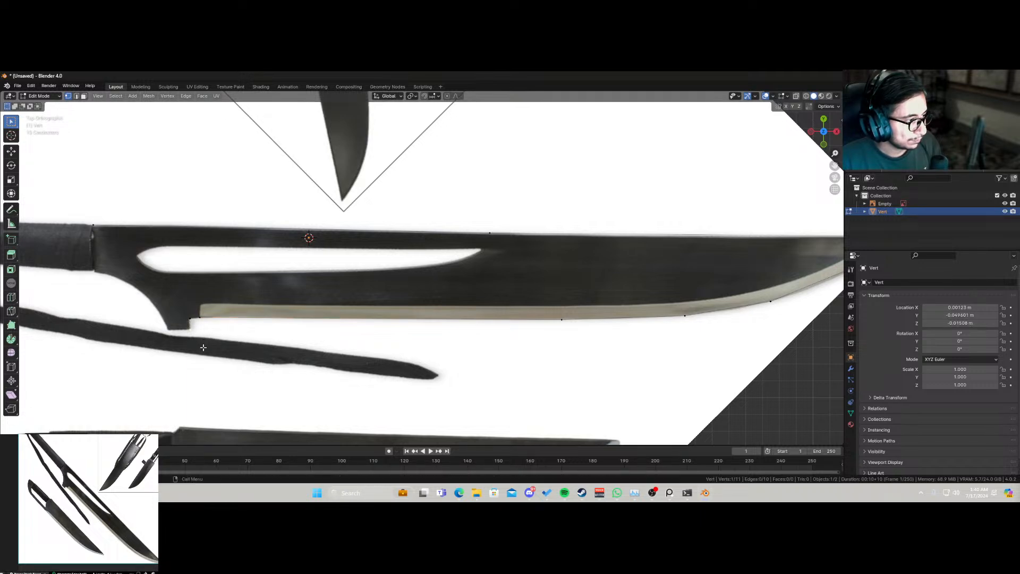
key("e")
left_click(180, 348)
Step: Extrude three vertices up the concave curve from the guard spur towards the handle
key("e")
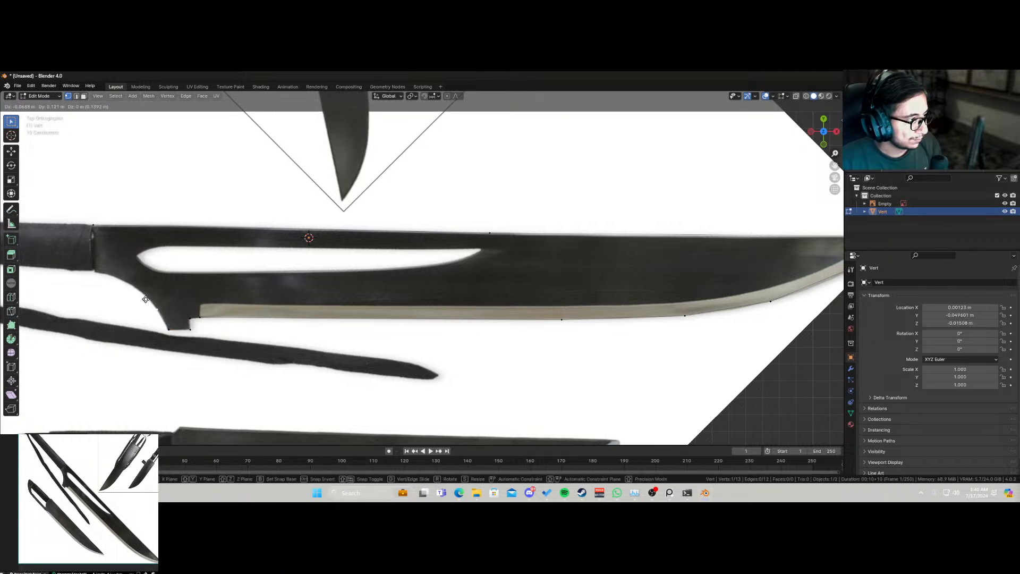
left_click(142, 292)
key("e")
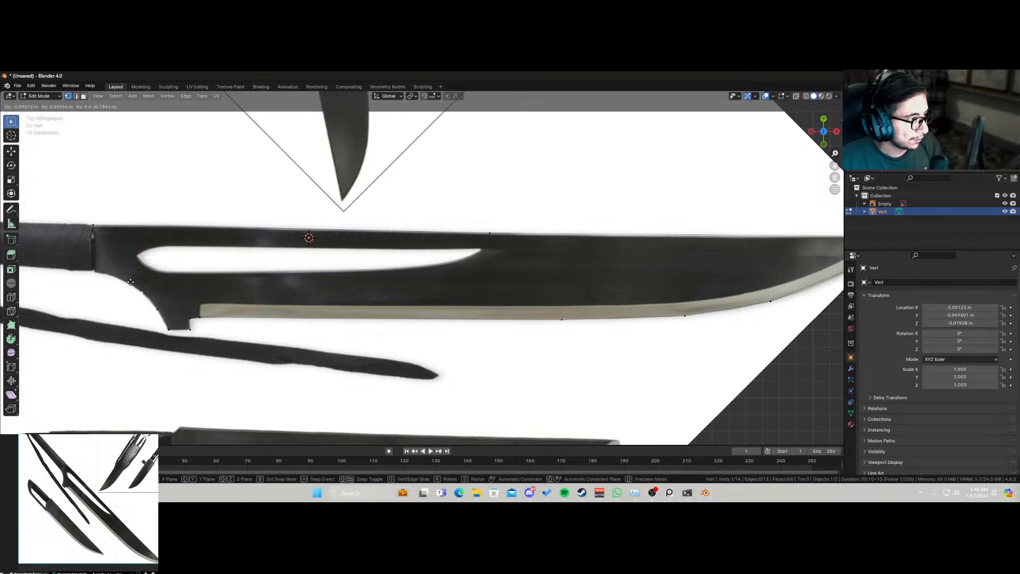
left_click(158, 293)
key("e")
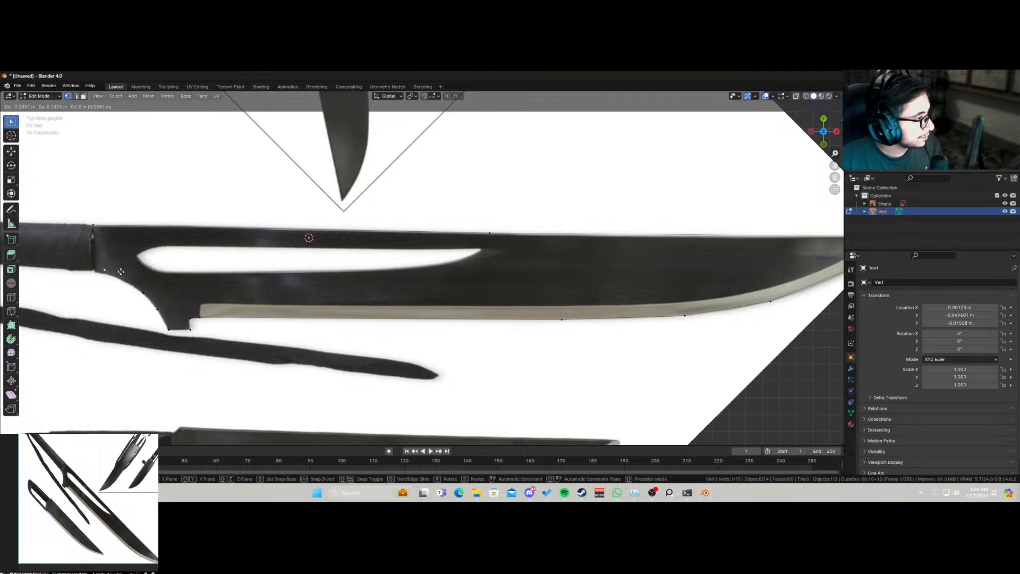
left_click(134, 280)
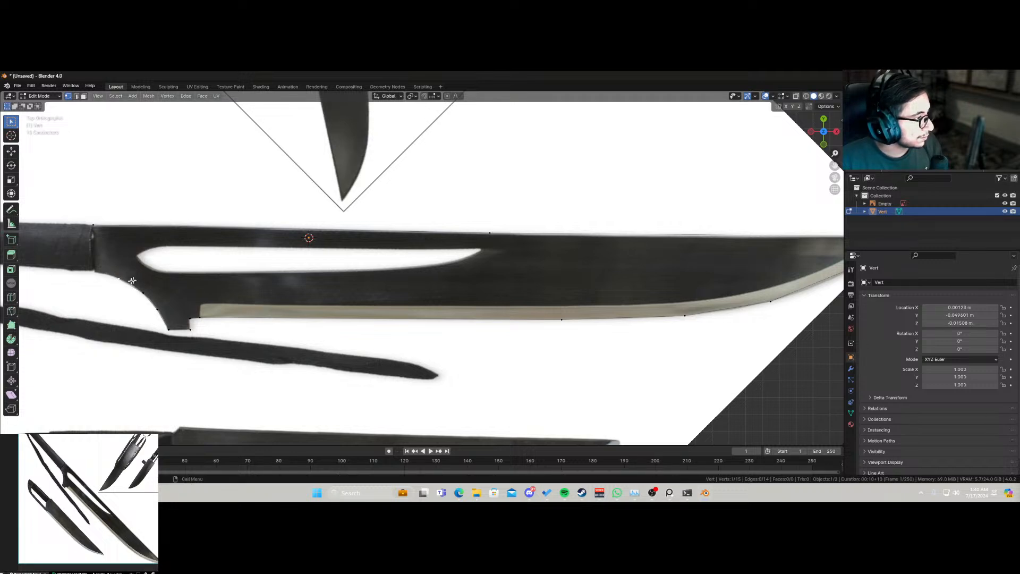
Step: Extrude two short segments to trace the lower corner where the blade meets the handle
scroll(97, 294, "up", 2)
middle_click_drag(95, 296, 275, 305, "shift")
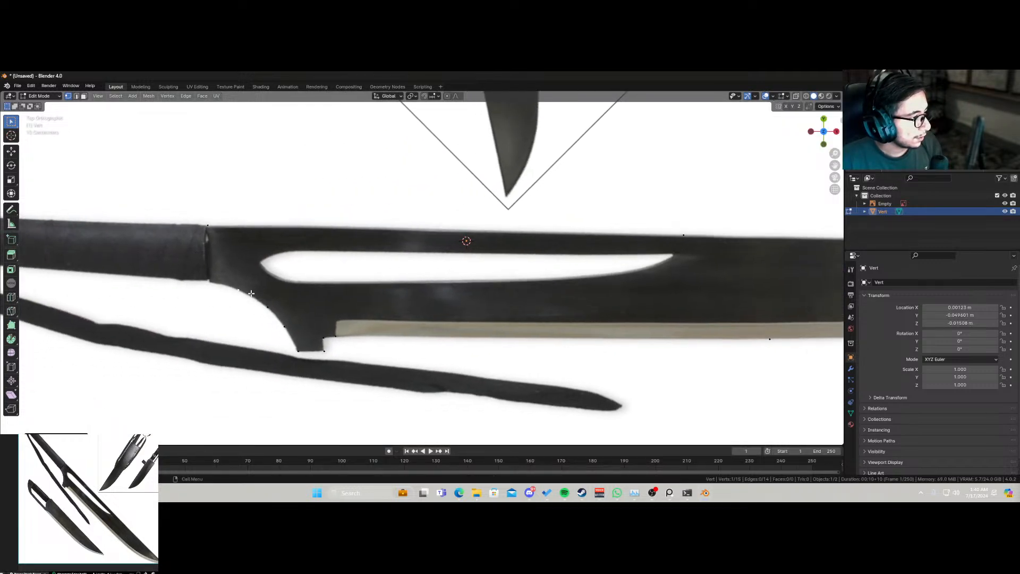
key("e")
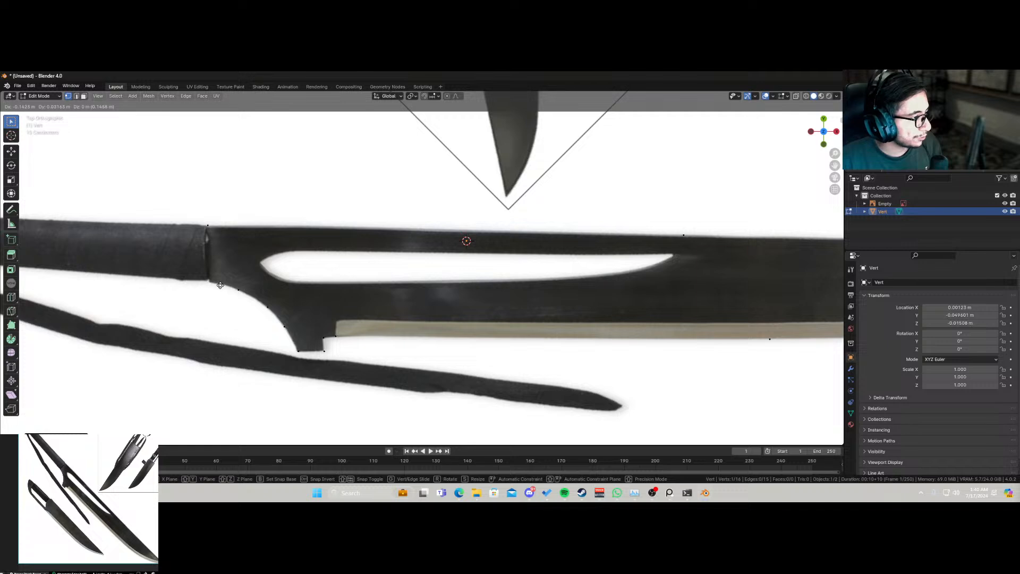
left_click(220, 286)
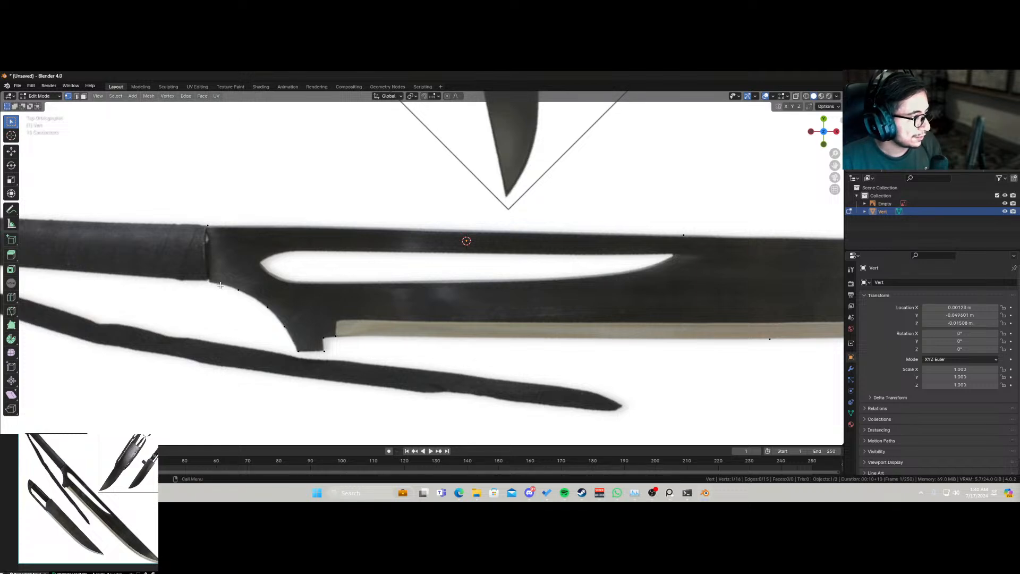
key("e")
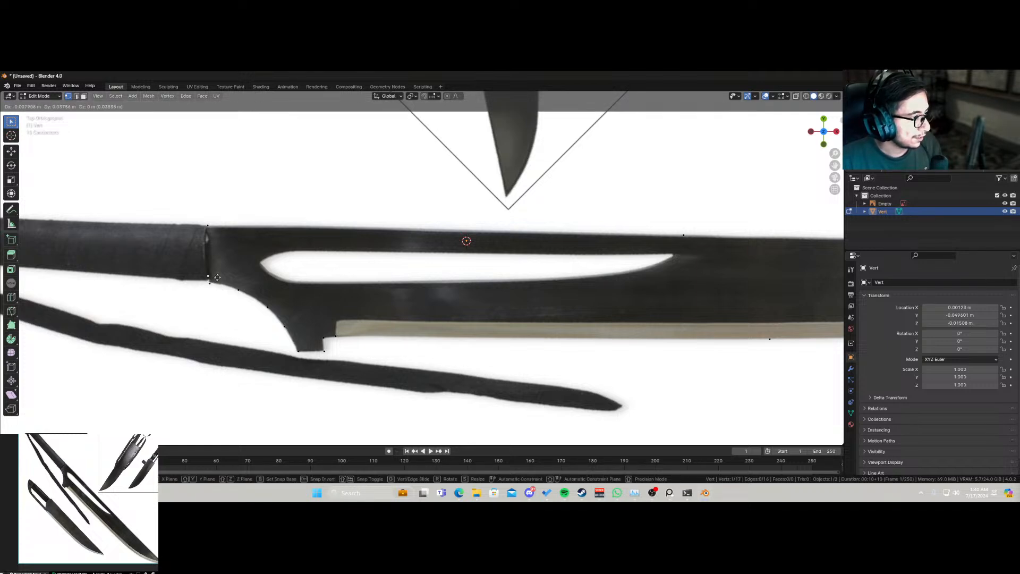
left_click(218, 277)
Step: Extrude a vertex about 2 m along the underside of the handle to the pommel
scroll(194, 281, "down", 3)
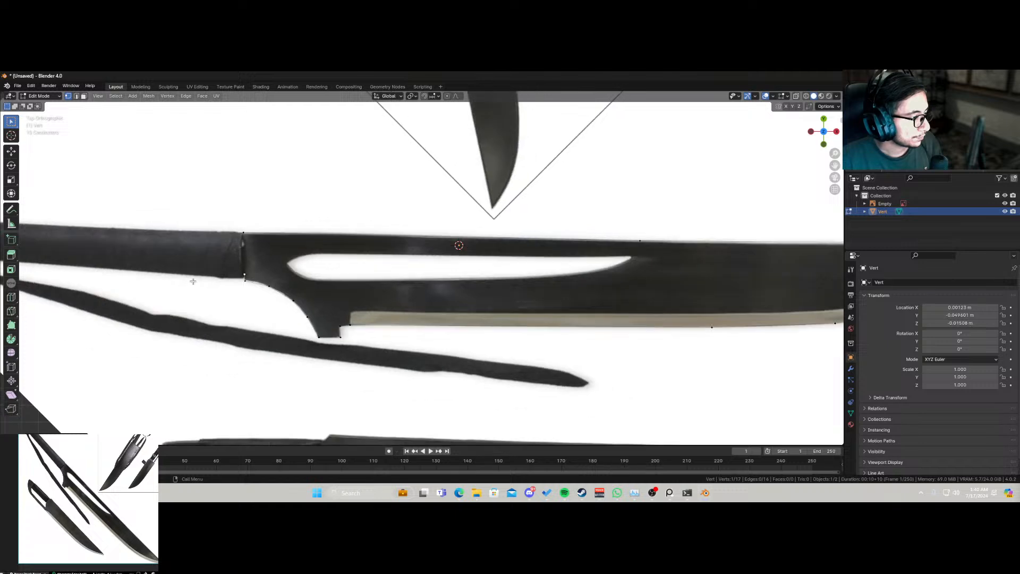
middle_click_drag(321, 312, 430, 321, "shift")
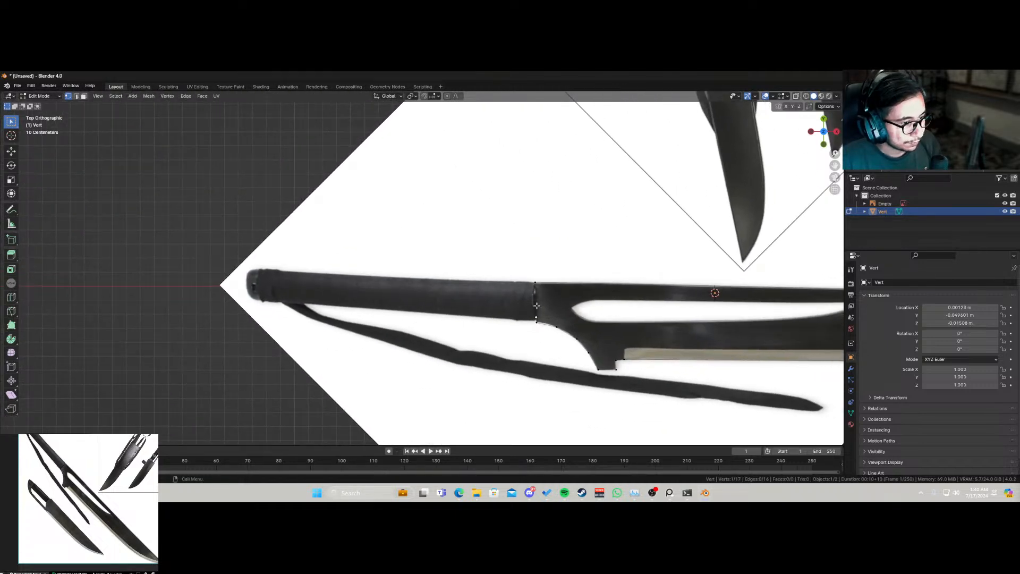
key("e")
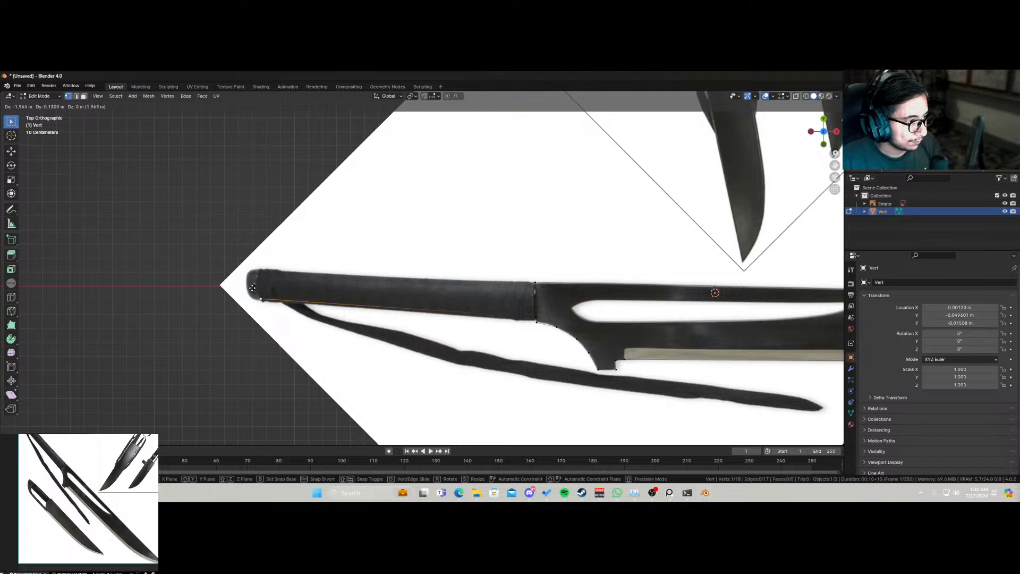
left_click(252, 288)
Step: Extrude five vertices around the rounded pommel, from the handle's underside to its upper edge
scroll(181, 334, "up", 4)
scroll(172, 324, "down", 2)
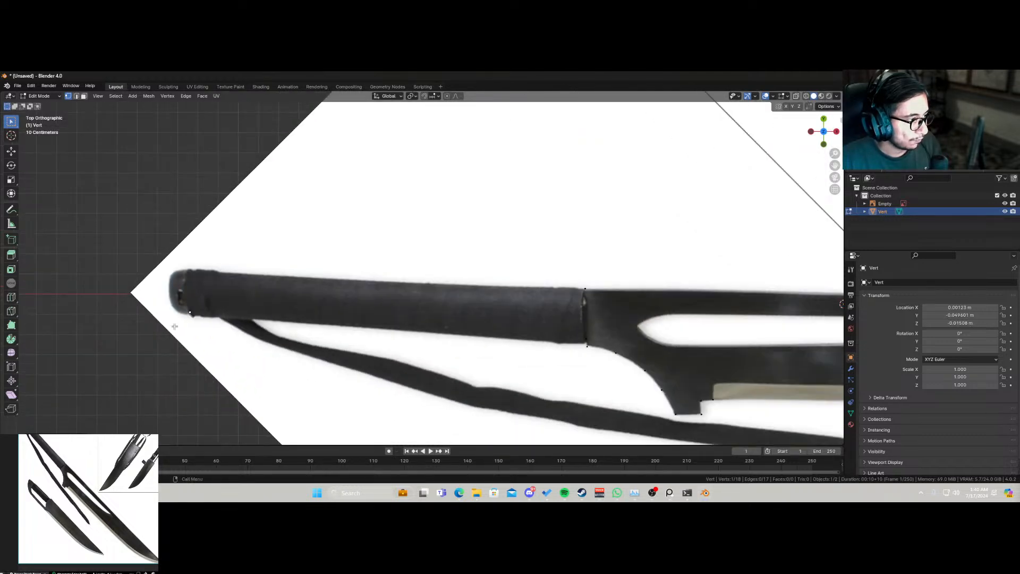
key("e")
left_click(193, 316)
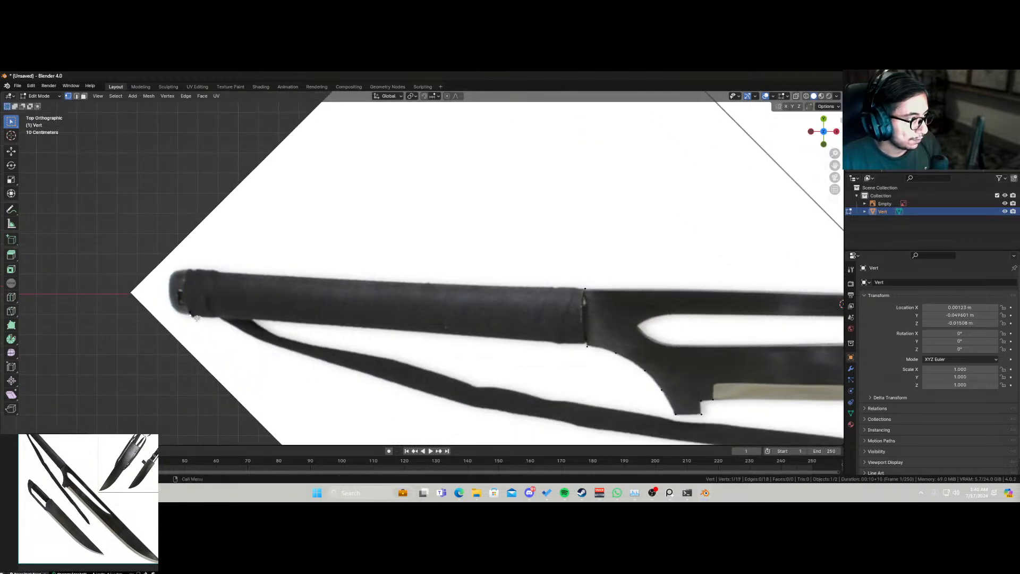
key("e")
left_click(178, 319)
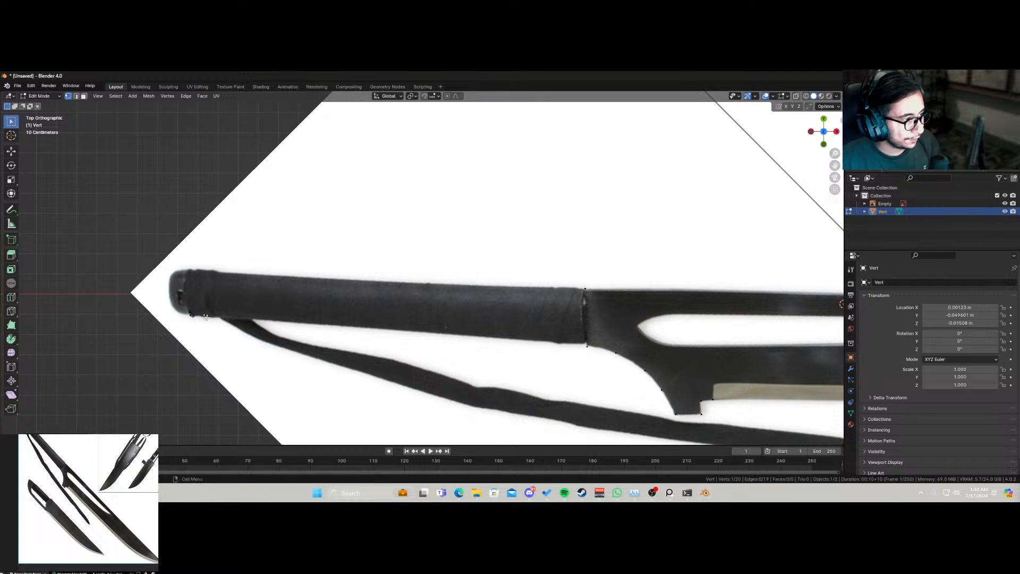
key("e")
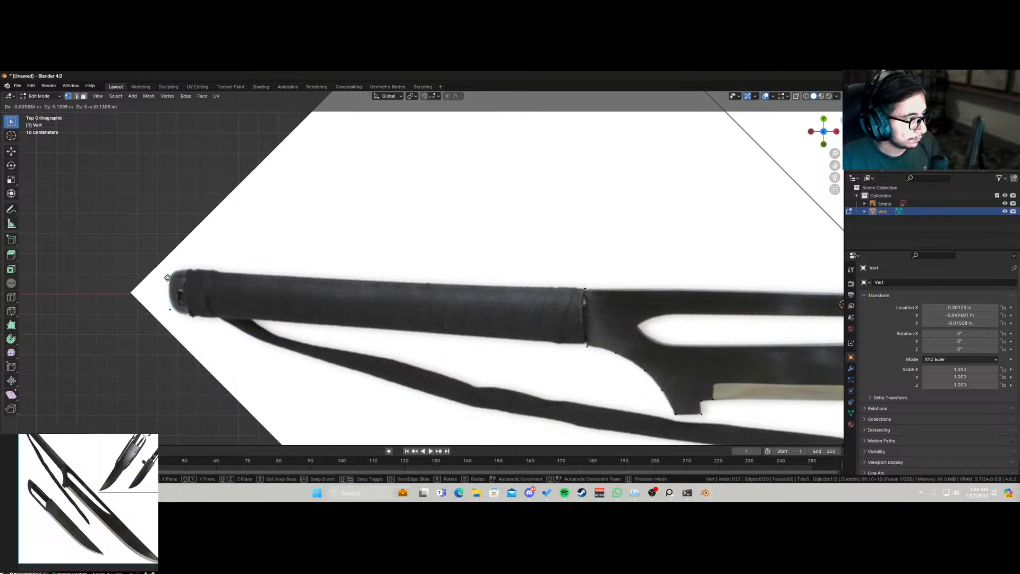
left_click(169, 281)
key("e")
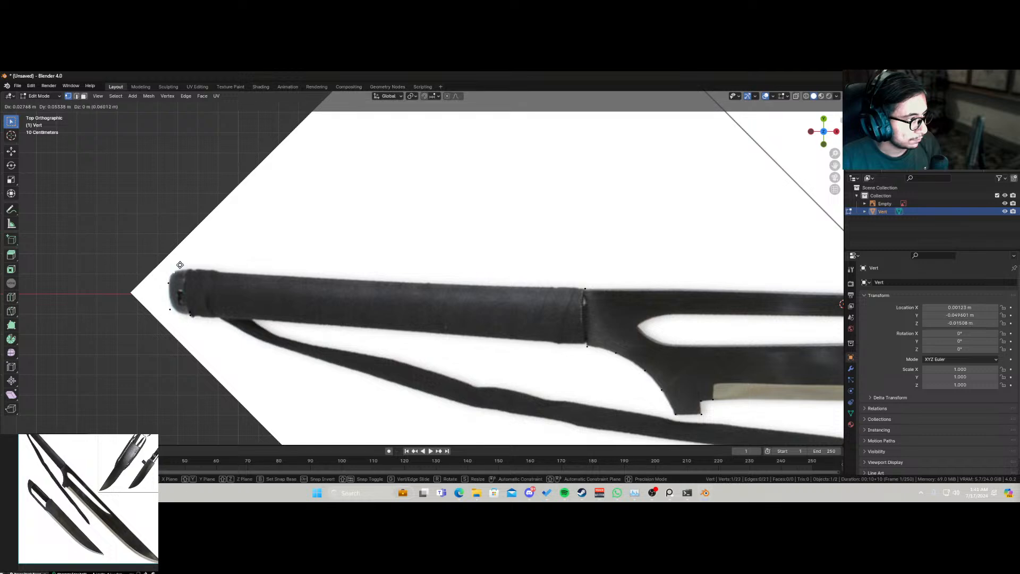
left_click(181, 264)
key("e")
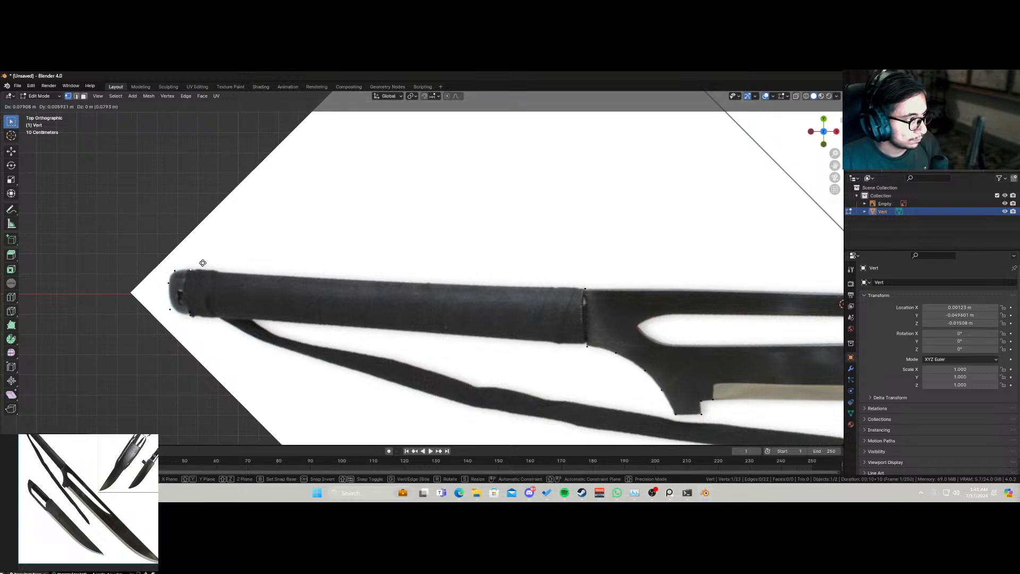
left_click(203, 262)
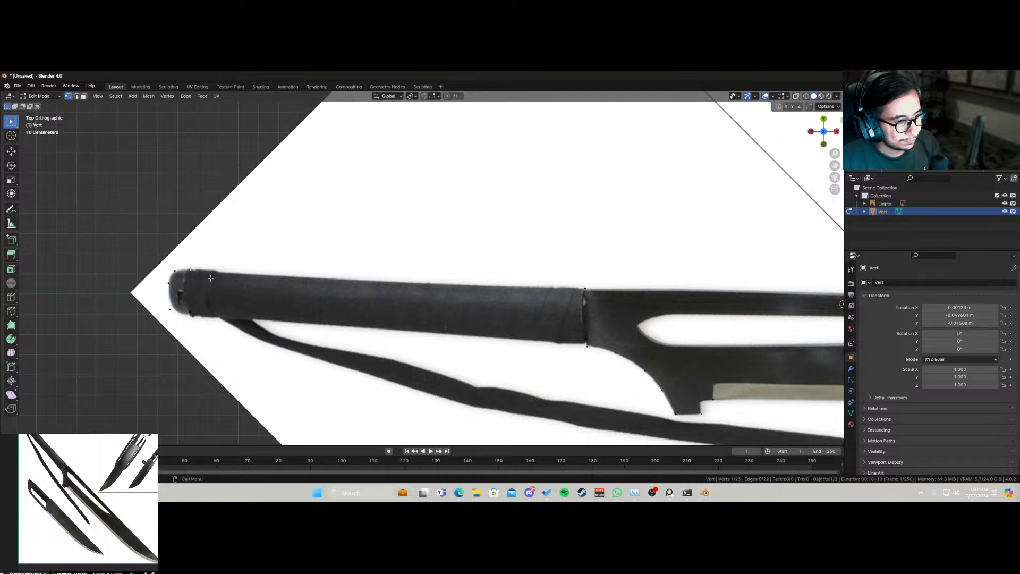
Step: Extrude the outline along the handle's upper edge and close it at the starting vertex on the blade's spine
key("e")
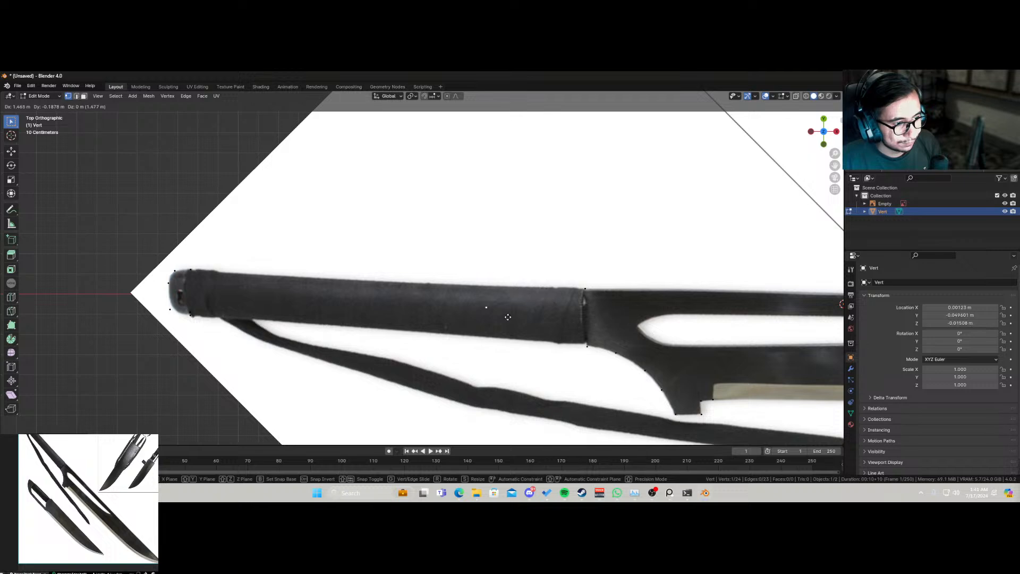
left_click(238, 279)
key("e")
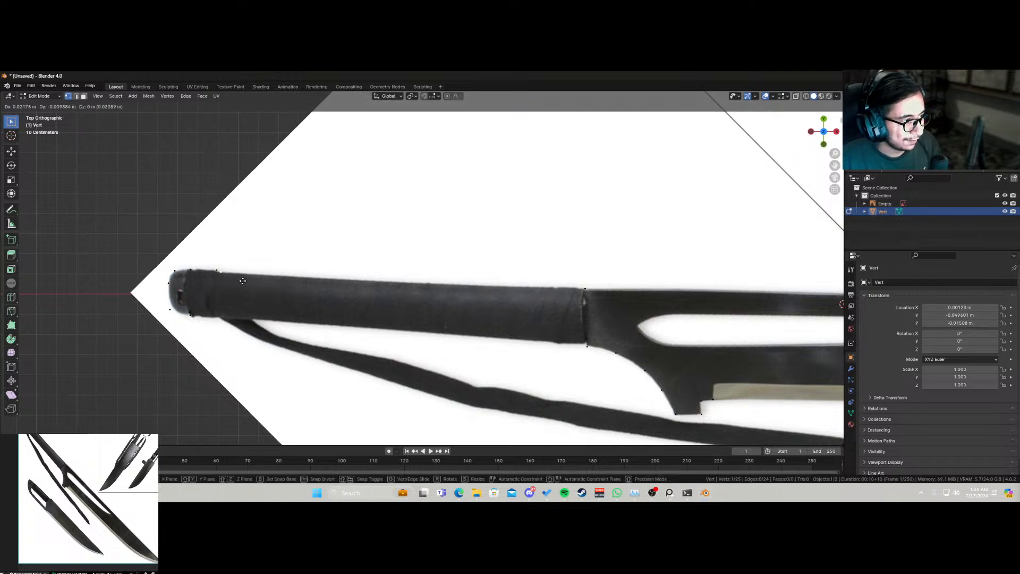
left_click(243, 282)
key("e")
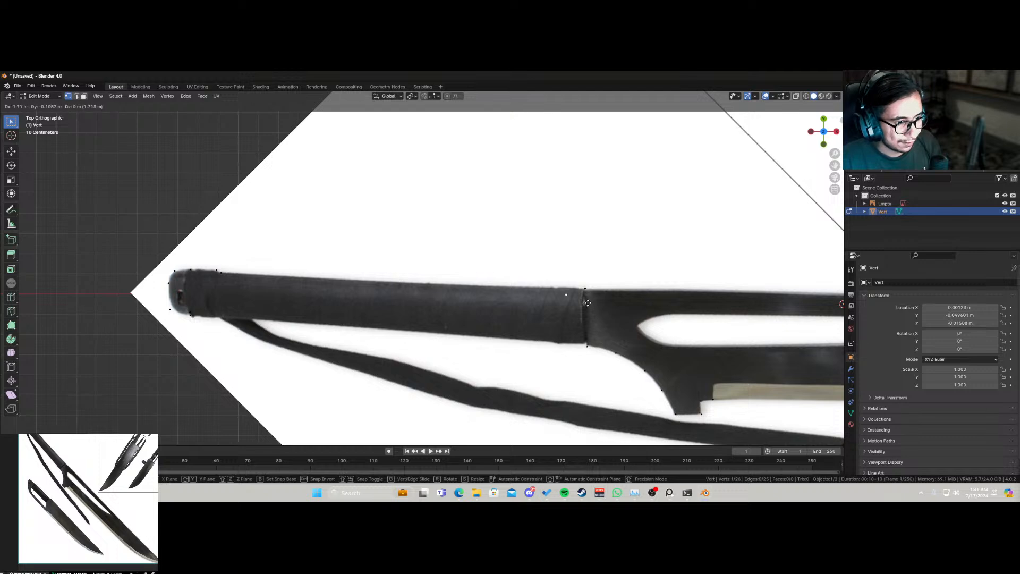
left_click(603, 296)
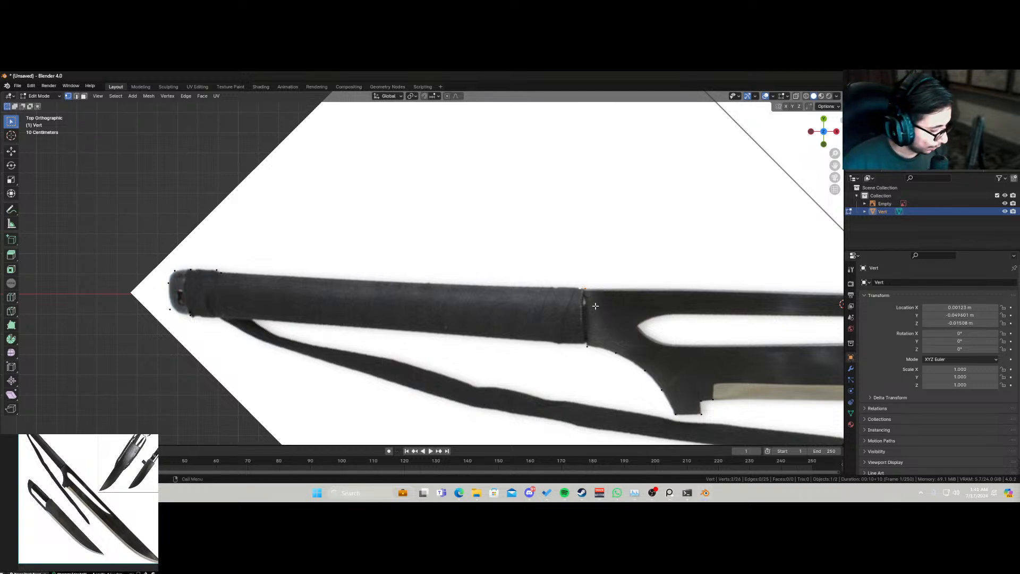
Step: Select the whole closed sword outline and fill it with a single face
scroll(610, 336, "down", 2)
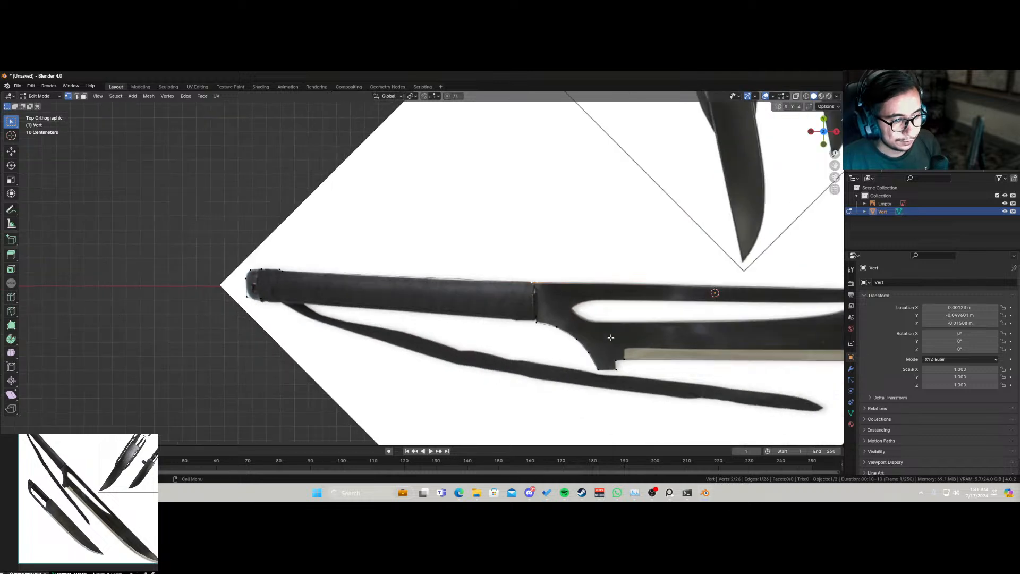
key("a")
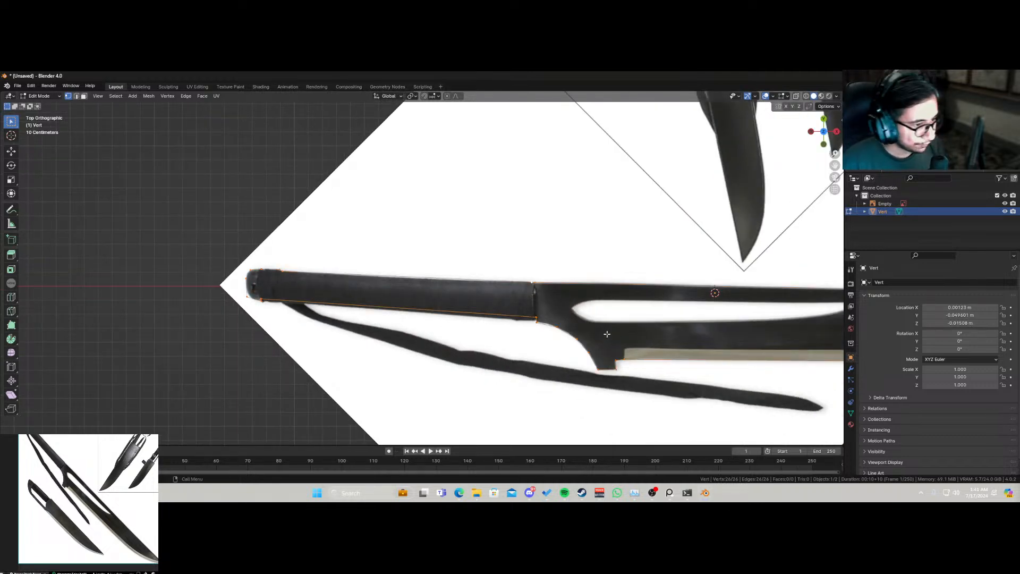
key("f")
Step: Return to Object Mode and raise the sword shape about 0.11 m along Z above the reference image
middle_click_drag(597, 354, 588, 303)
key("Tab")
key("g")
key("z")
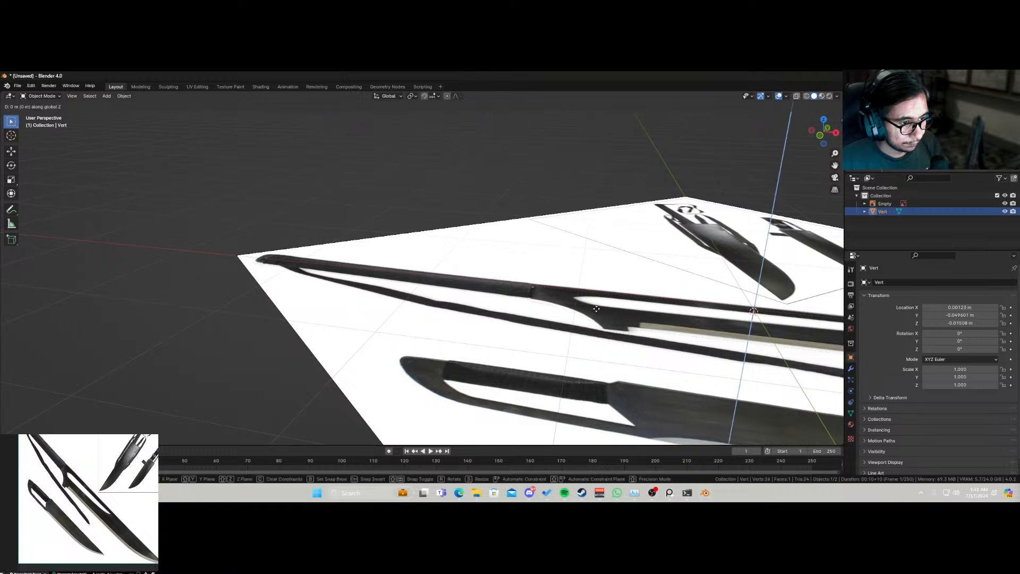
left_click(597, 292)
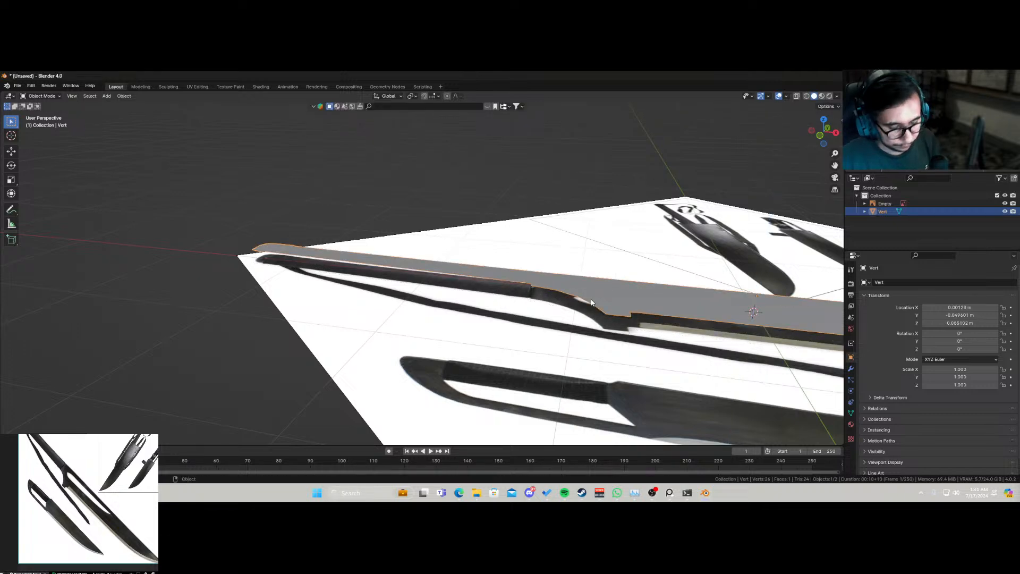
Step: Switch to the top view, enter Edit Mode on the sword, and turn on X-ray to reveal the reference image
key("KP_7")
scroll(591, 298, "down", 3)
scroll(622, 320, "up", 6)
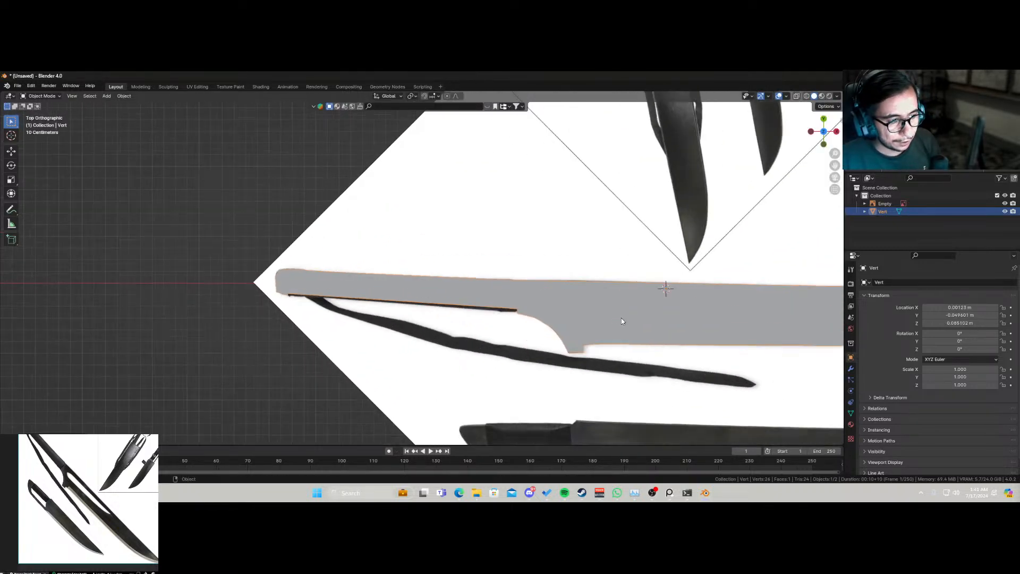
key("Tab")
key("alt+z")
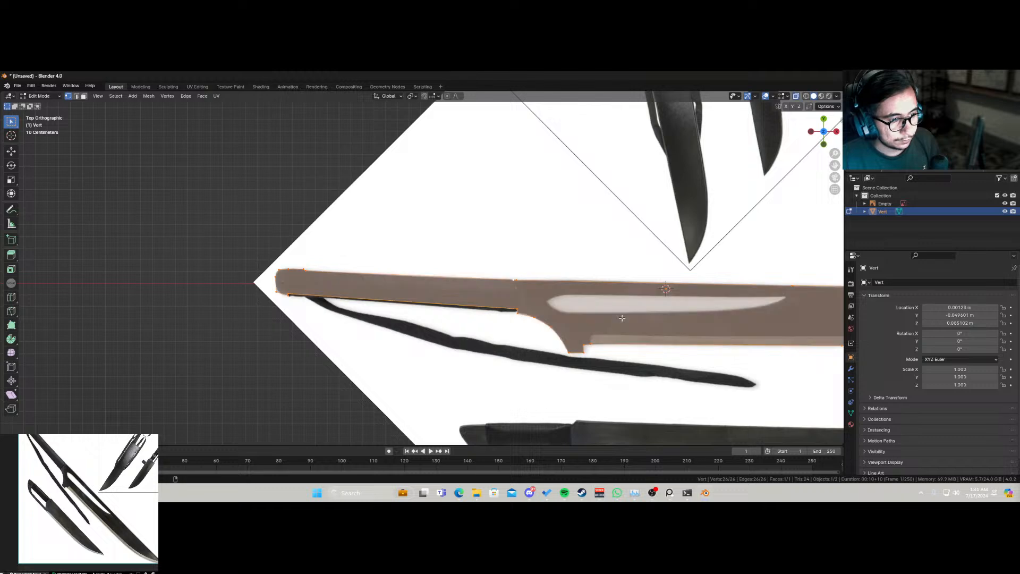
Step: Leave Edit Mode on the sword and turn off X-ray
scroll(623, 318, "up", 2)
middle_click_drag(663, 305, 420, 273, "shift")
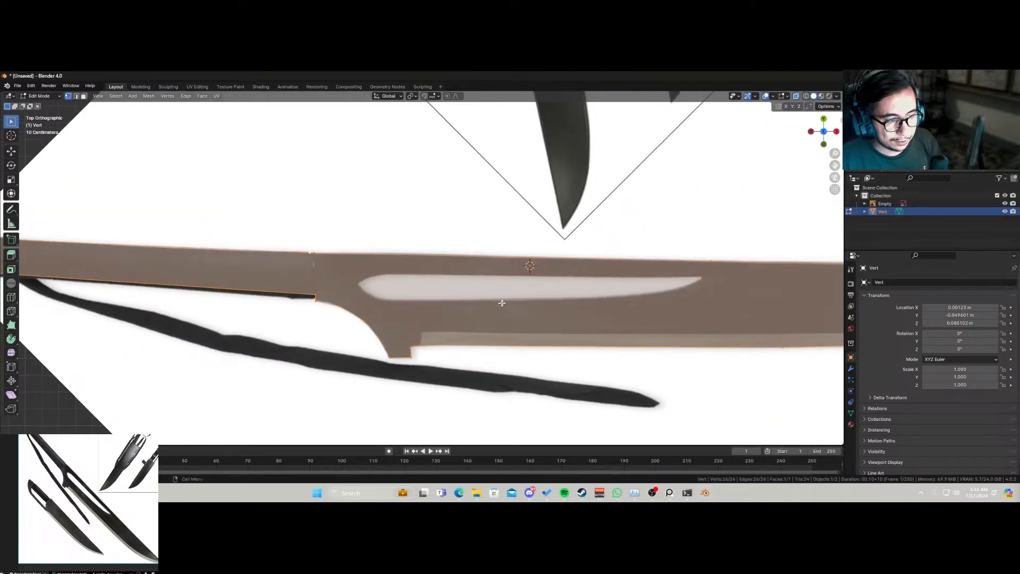
key("Tab")
scroll(572, 313, "down", 3)
key("alt+z")
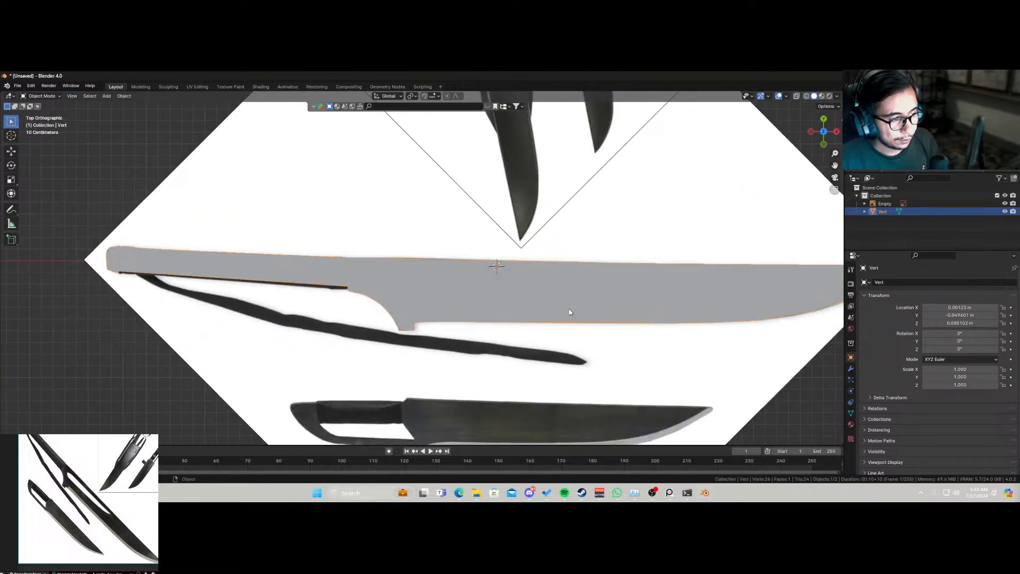
Step: Start saving the project and create a new folder named "Ichigo's sward" on local disk F:
key("ctrl+s")
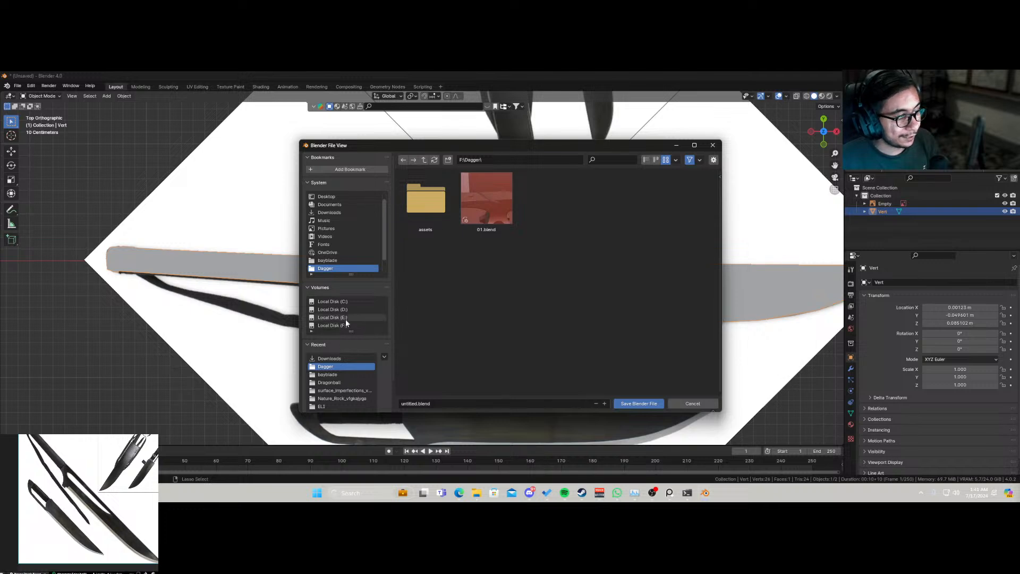
left_click(344, 324)
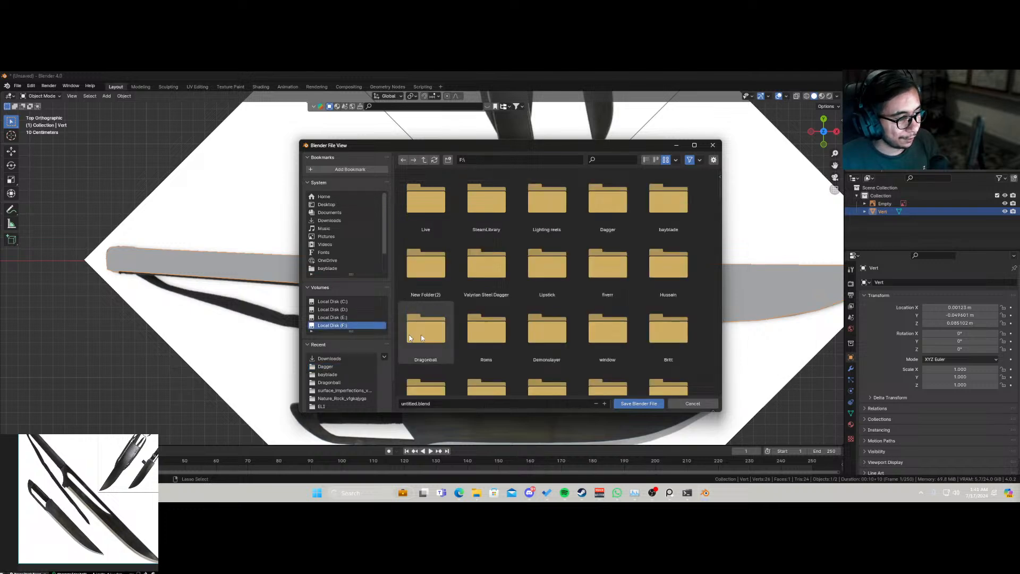
left_click(447, 159)
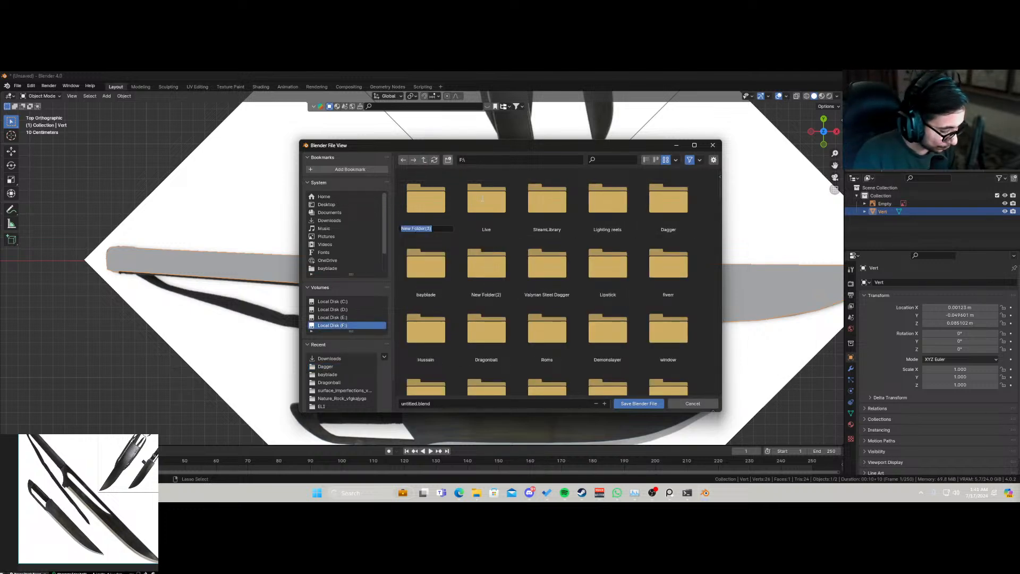
key("BackSpace")
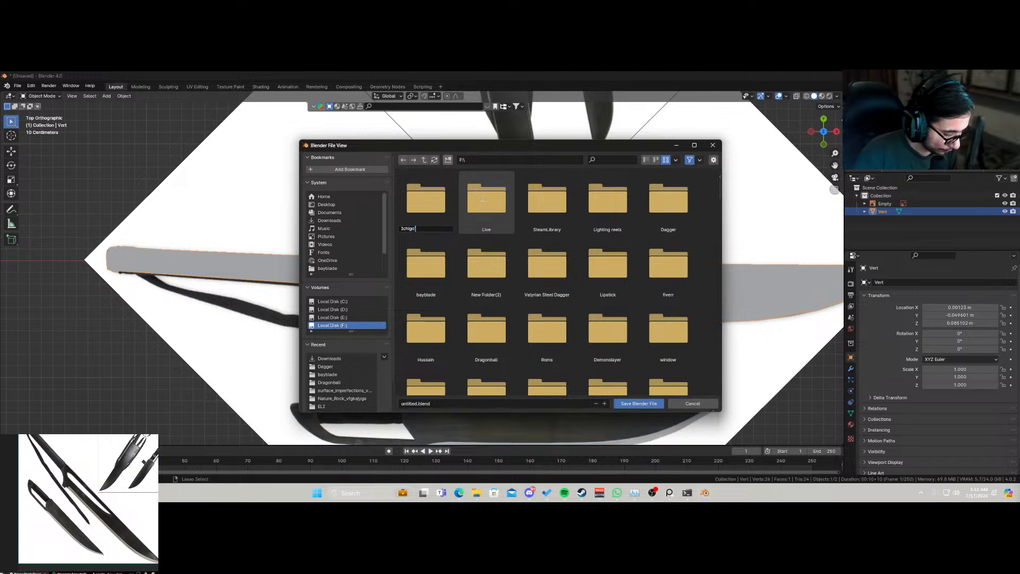
type("Ichigo's sward")
key("Return")
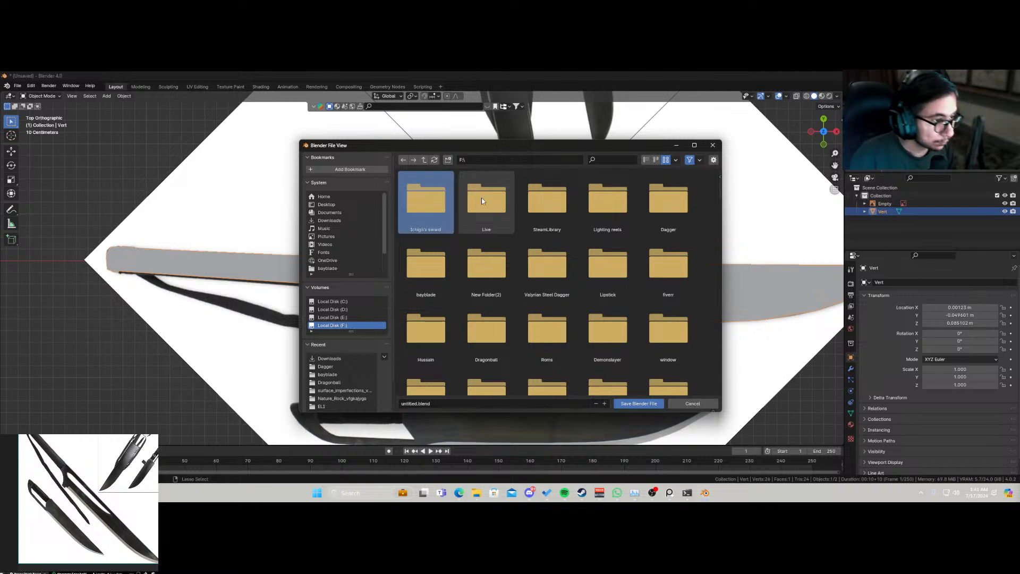
Step: Save the project inside the new folder as 1.blend
key("Return")
left_click(509, 402)
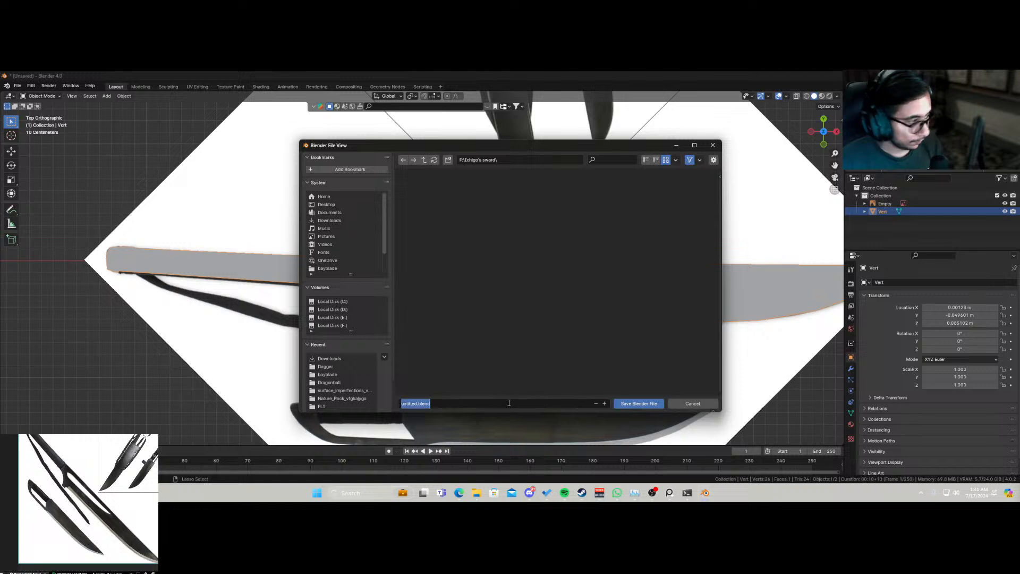
type("1")
key("Return")
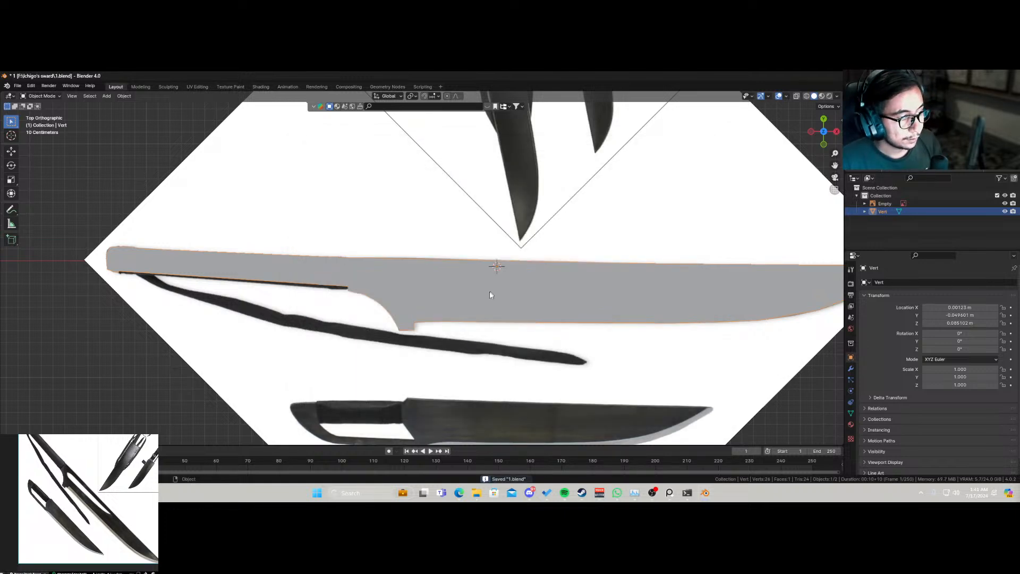
Step: Enter Edit Mode on the sword and extrude its face about 0.021 m along the normal to give it thickness
scroll(489, 308, "up", 1)
scroll(505, 316, "down", 3)
middle_click_drag(519, 320, 526, 301)
scroll(533, 311, "up", 2)
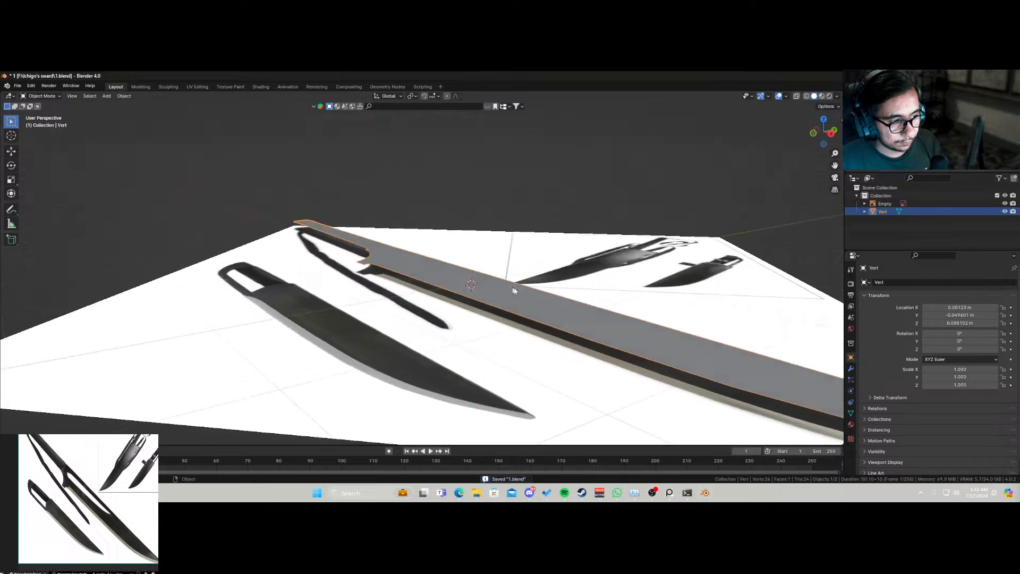
key("Tab")
key("e")
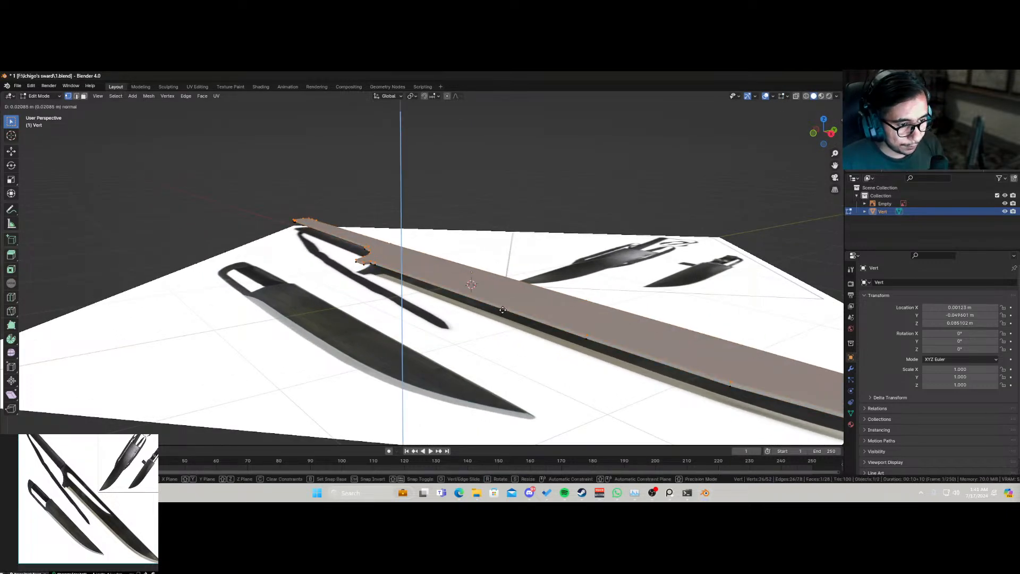
left_click(502, 310)
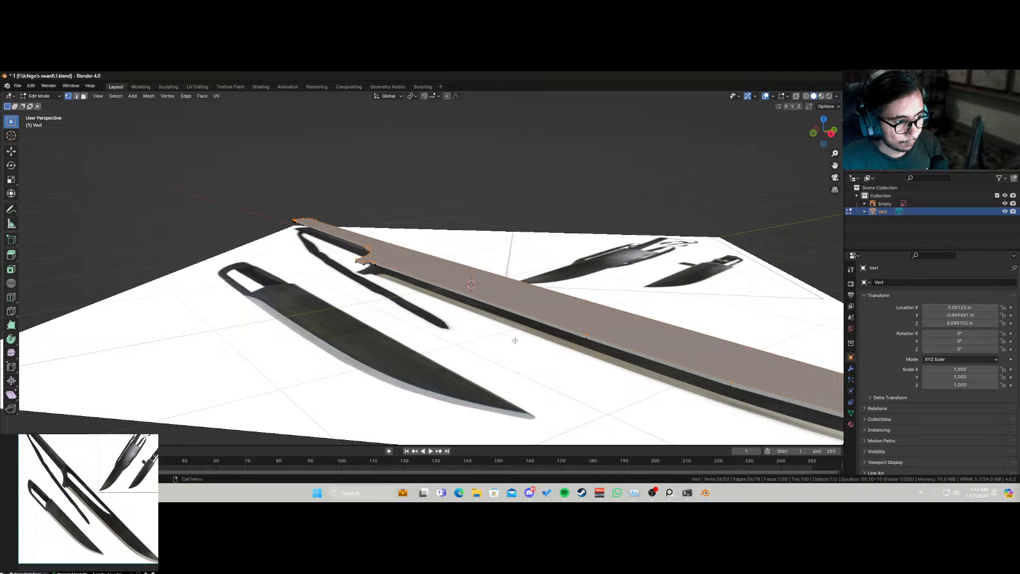
Step: In top view with X-ray on, move the vertex at the heel of the cutting edge up to the reference's bevel line
scroll(515, 341, "up", 1)
key("KP_7")
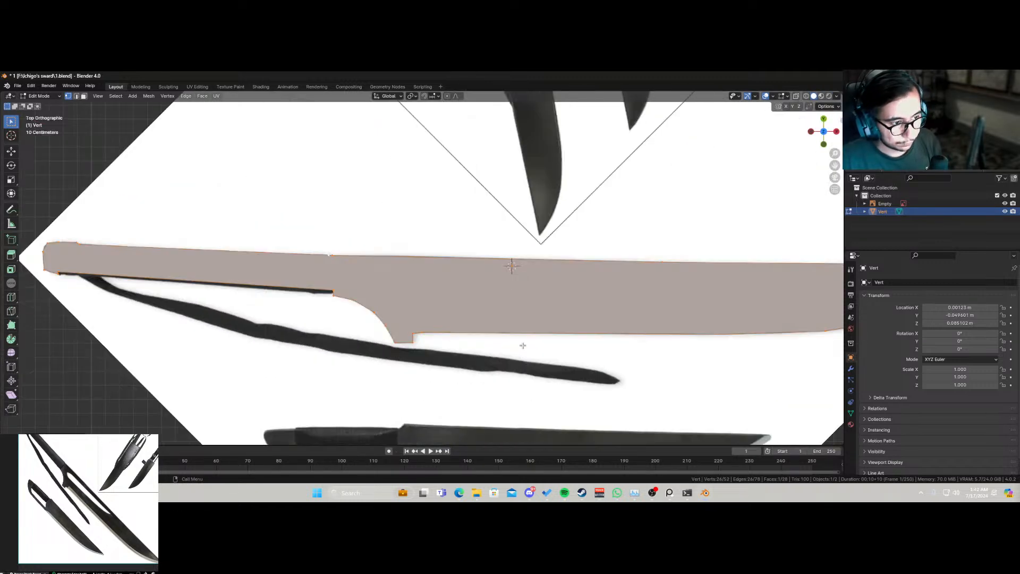
key("alt+z")
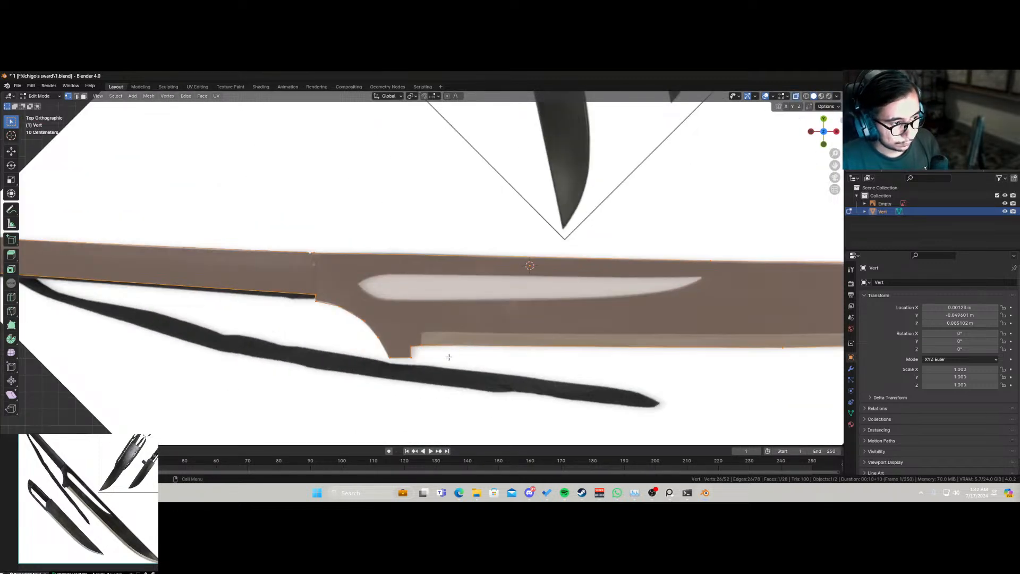
left_click(421, 346)
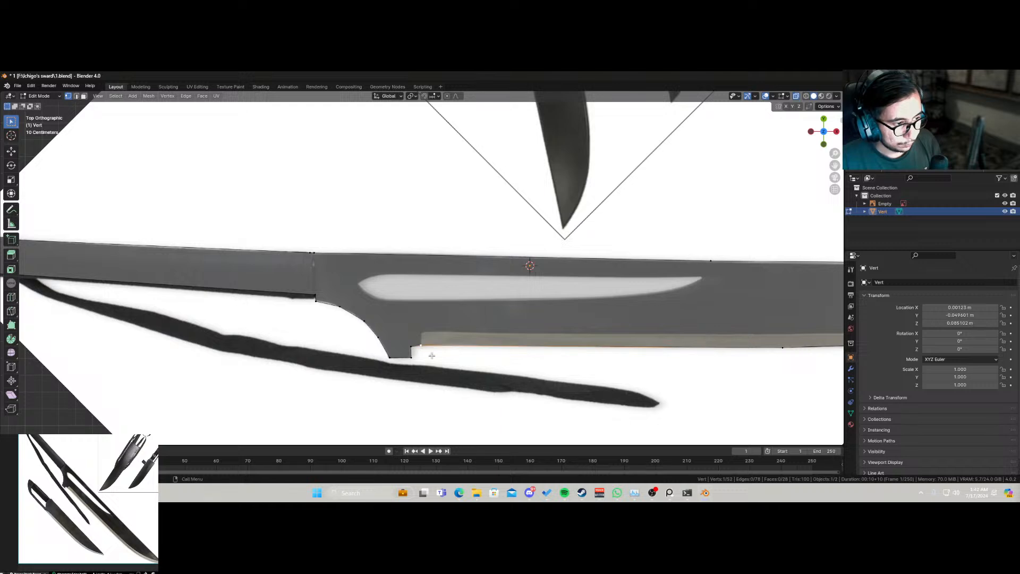
key("g")
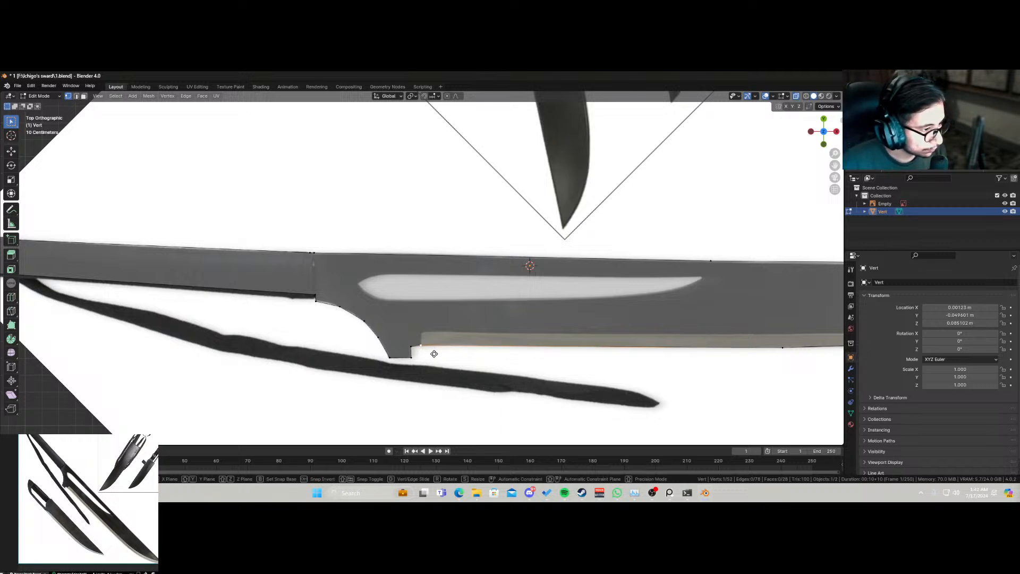
left_click(436, 340)
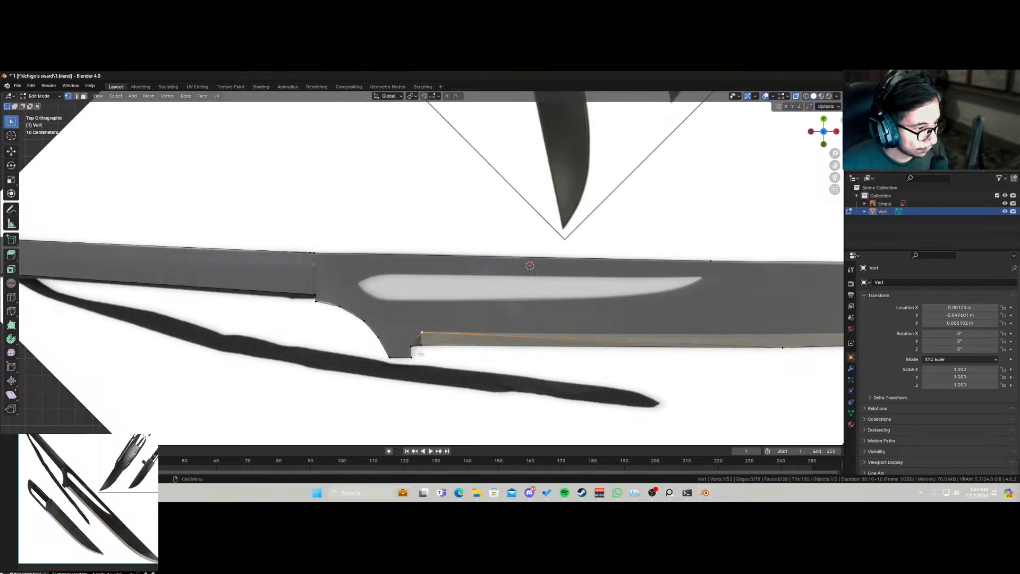
Step: Move the next two cutting-edge vertices along the blade inward about 0.08 m each onto the reference's bevel line
scroll(431, 363, "up", 1)
scroll(442, 369, "down", 2)
middle_click_drag(732, 336, 431, 332, "shift")
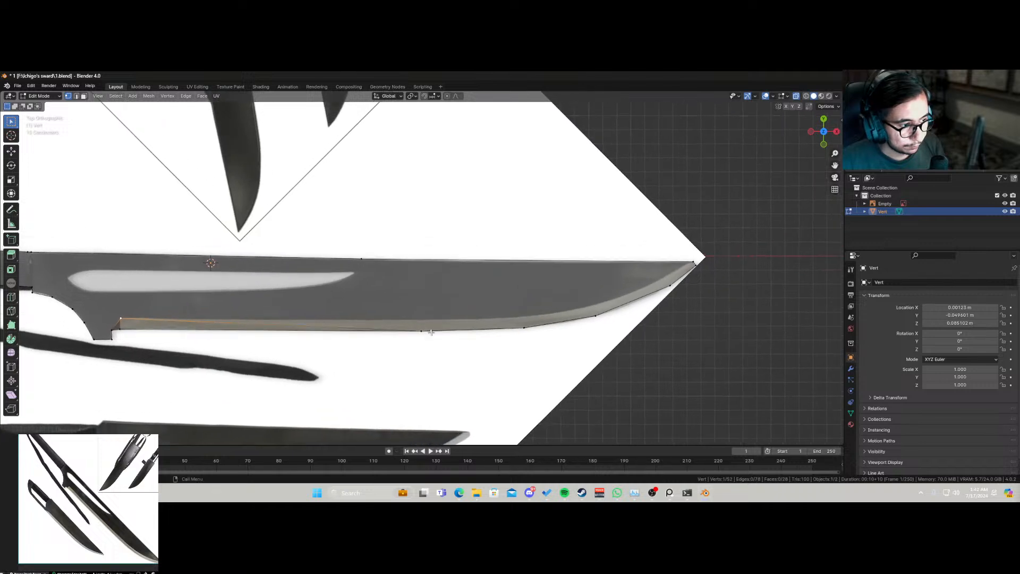
left_click(431, 332)
left_click(422, 332)
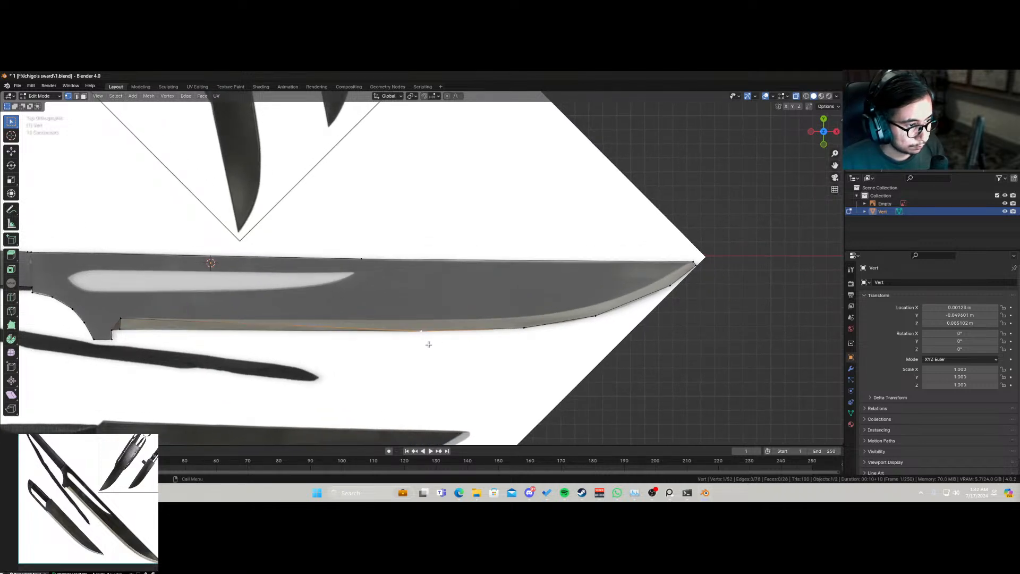
key("g")
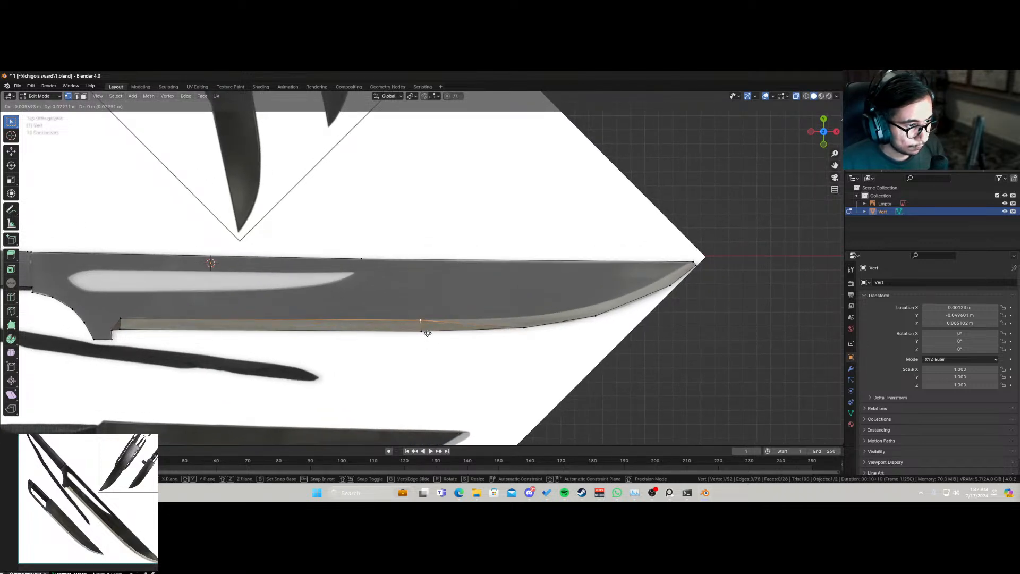
left_click(427, 333)
left_click(522, 328)
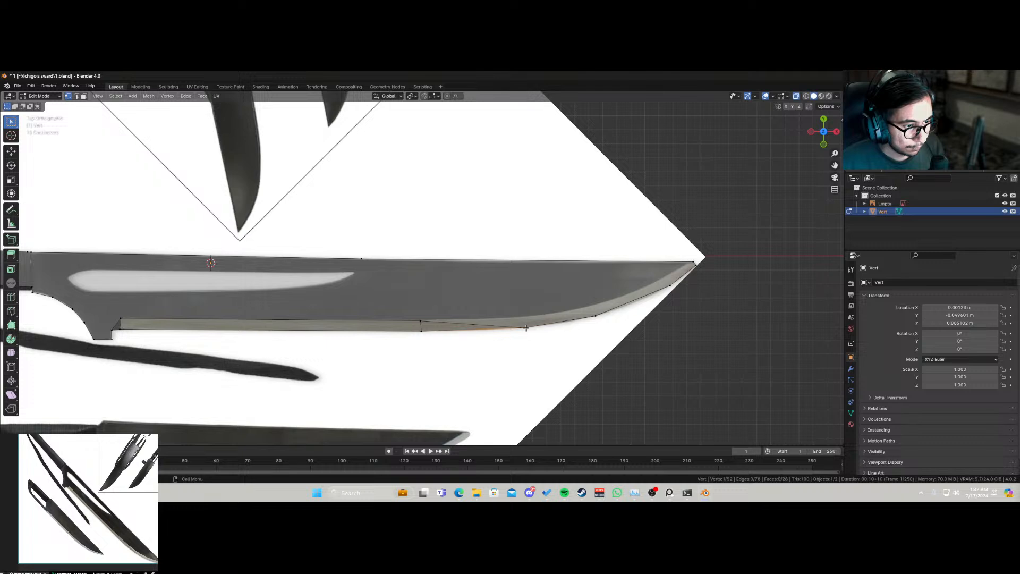
key("g")
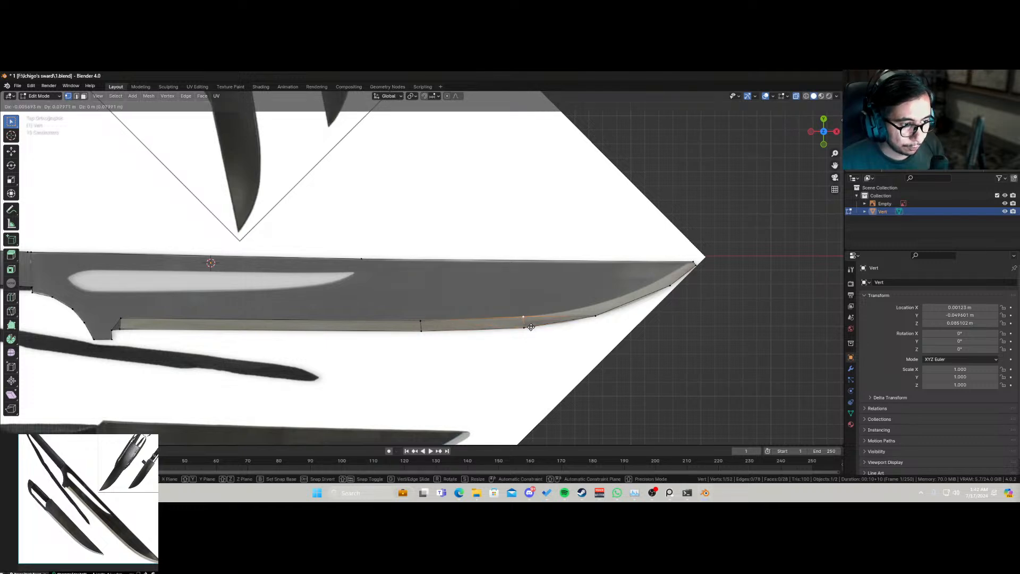
left_click(531, 327)
Step: Move the two vertices on the curved cutting edge just before the tip inward onto the reference's bevel line
scroll(572, 332, "up", 3)
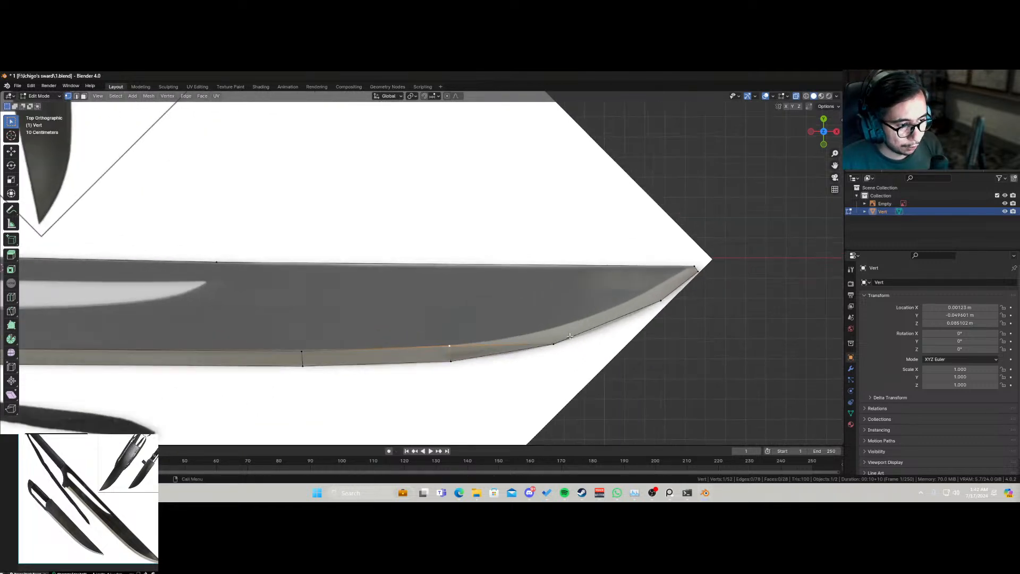
scroll(570, 336, "up", 2)
key("g")
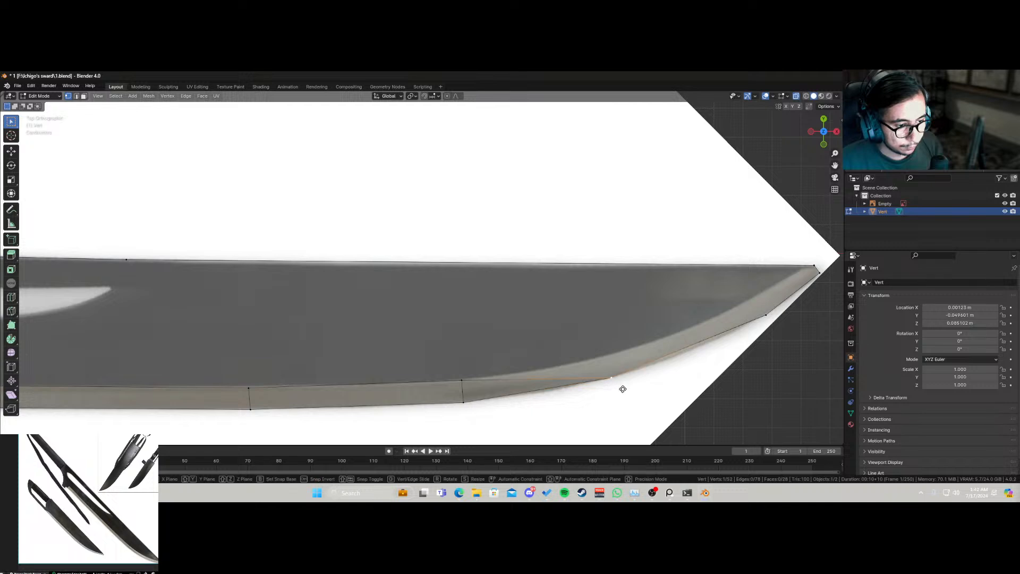
left_click(623, 366)
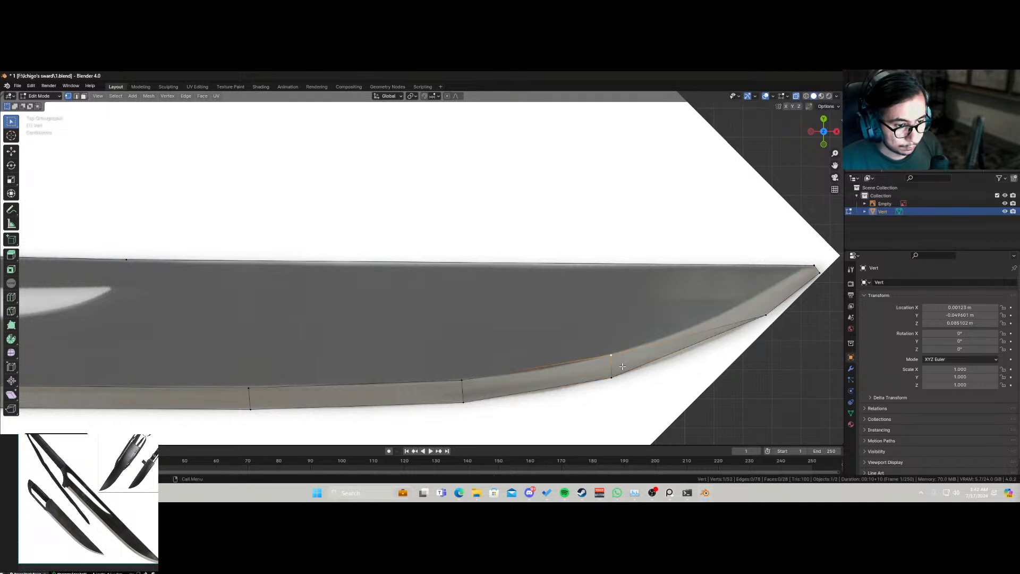
middle_click_drag(758, 330, 601, 377, "shift")
left_click(612, 369)
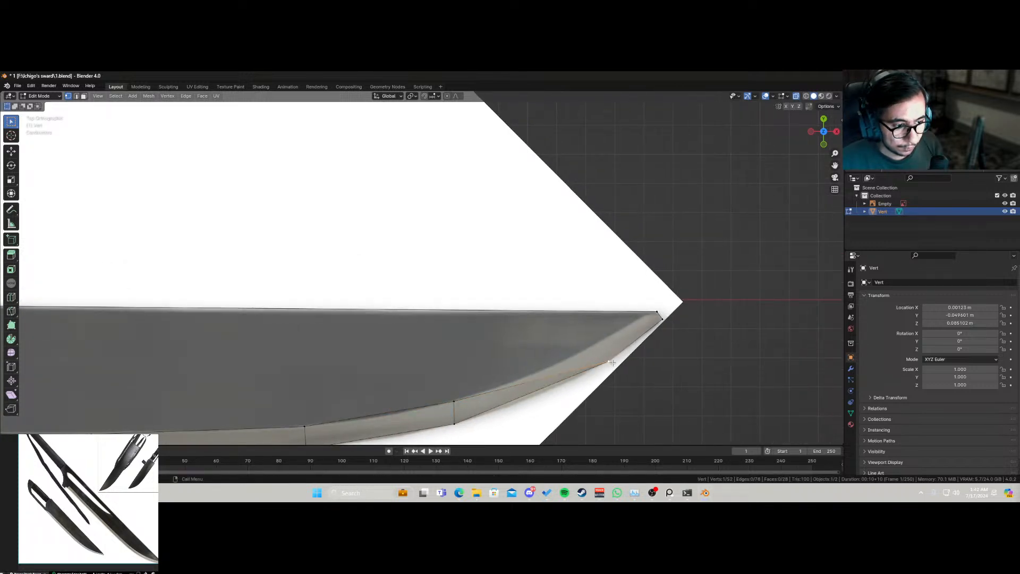
key("g")
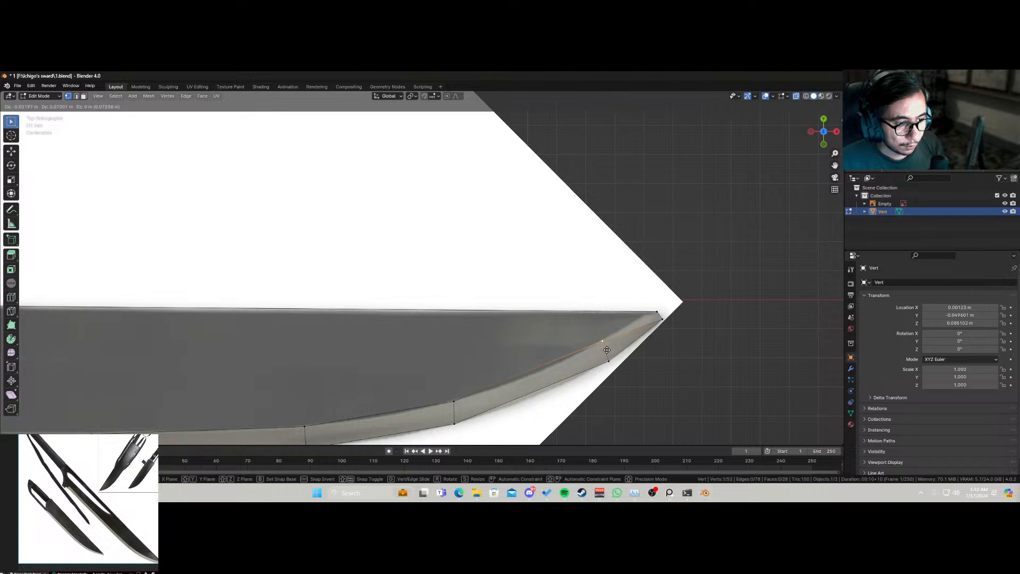
left_click(607, 350)
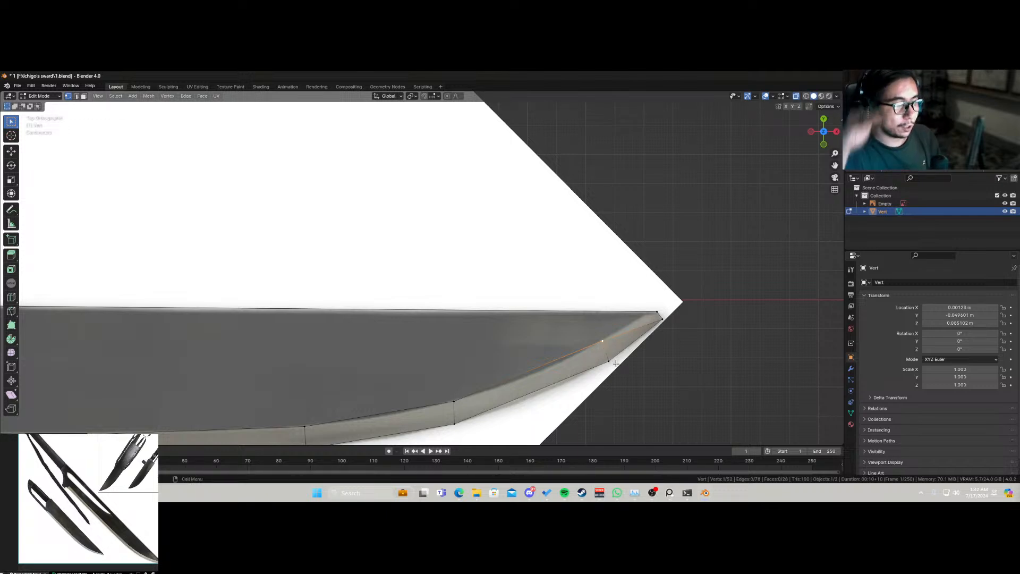
left_click(665, 324)
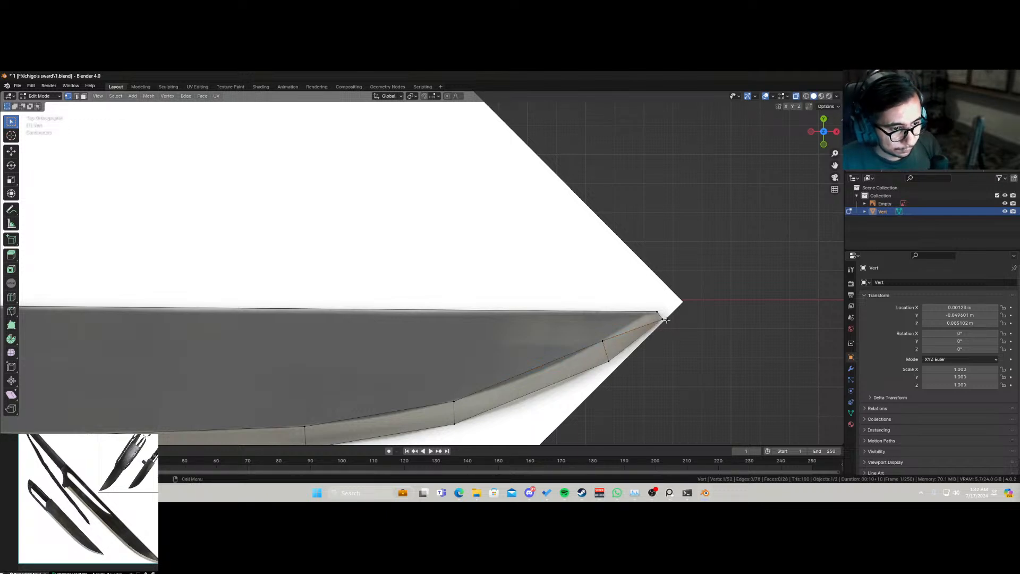
key("g")
left_click(662, 322)
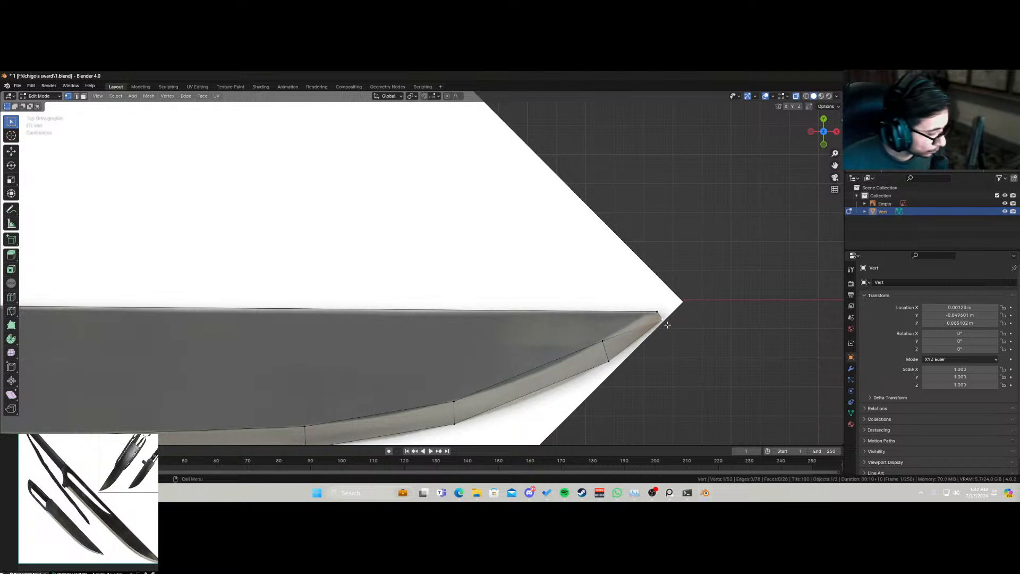
key("ctrl+z")
Step: Move the cutting-edge vertex at the blade's tip back along the spine to where the reference's bevel line ends
left_click(661, 318)
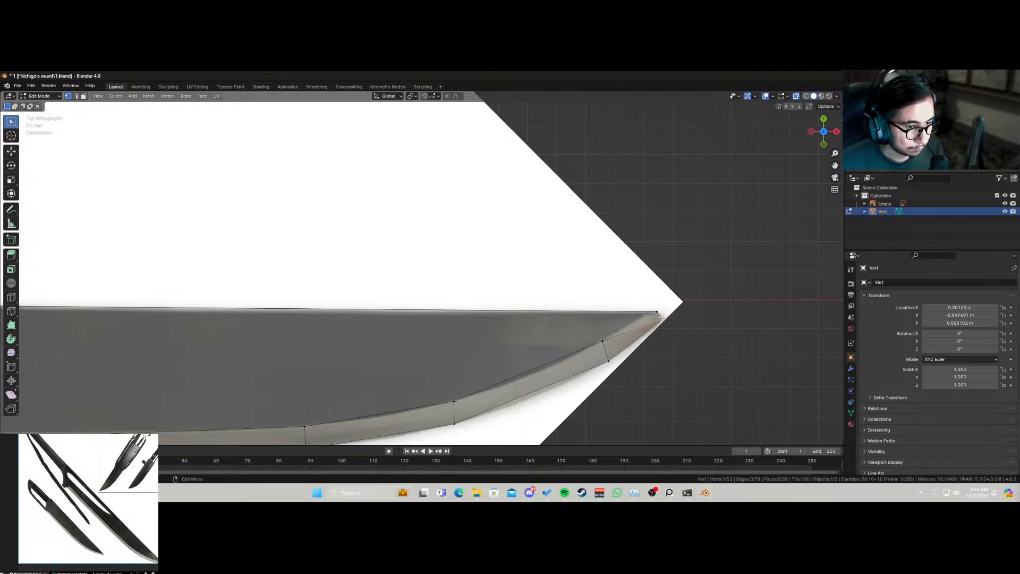
key("g")
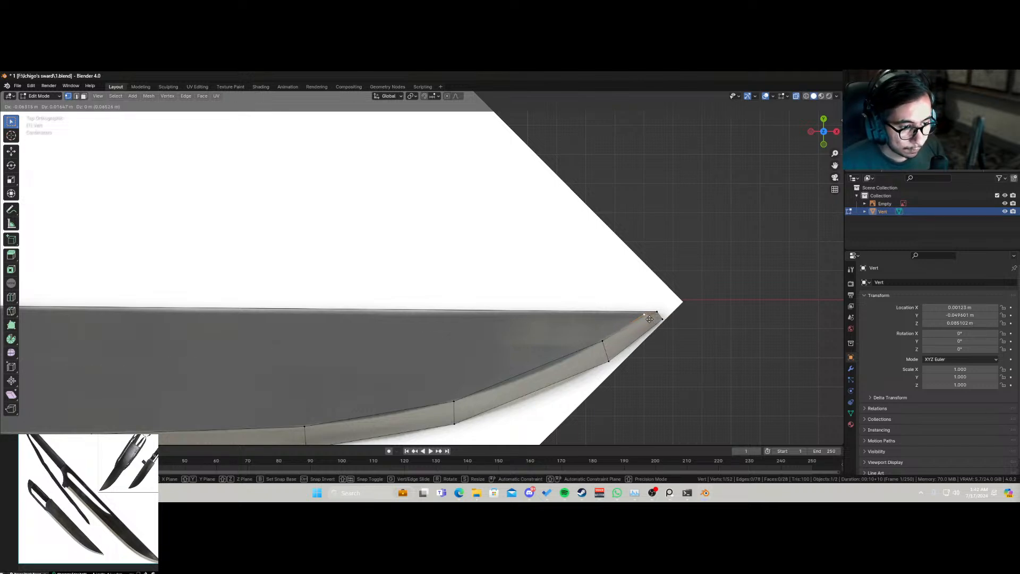
left_click(651, 319)
Step: Orbit to a perspective view of the bevelled blade, clear the vertex selection, and turn off X-ray
scroll(615, 368, "down", 5)
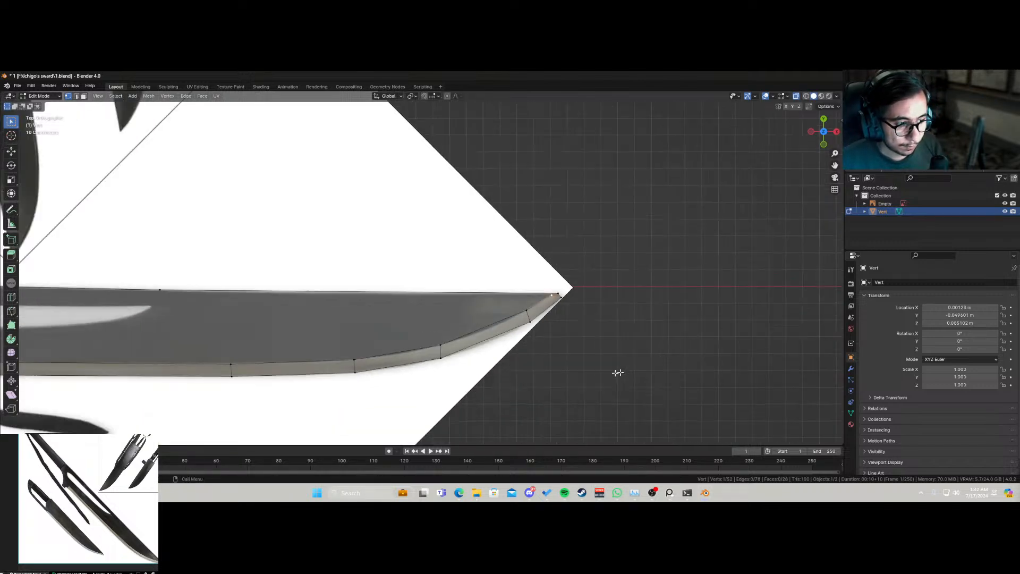
middle_click_drag(412, 392, 351, 315)
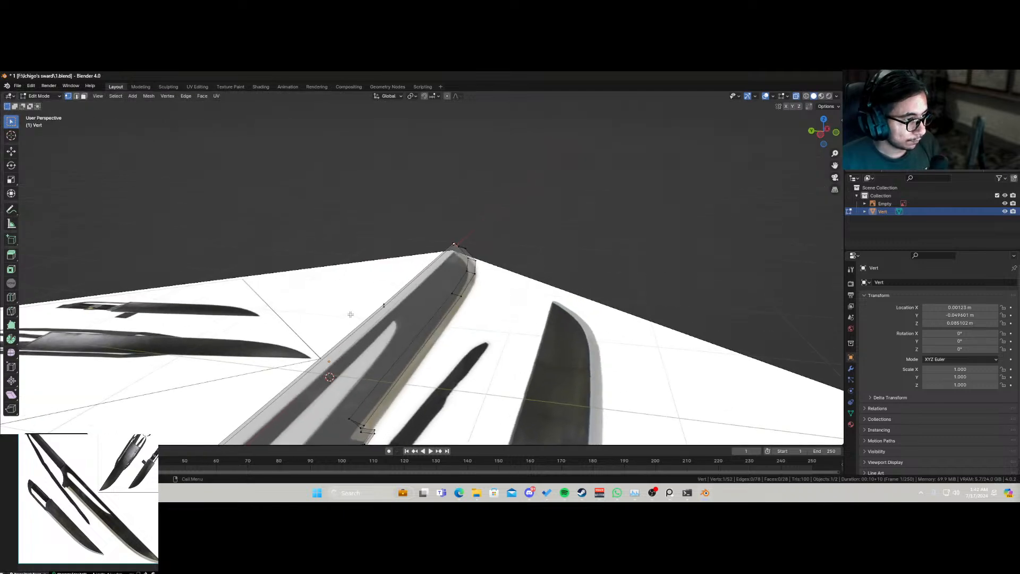
left_click(530, 268)
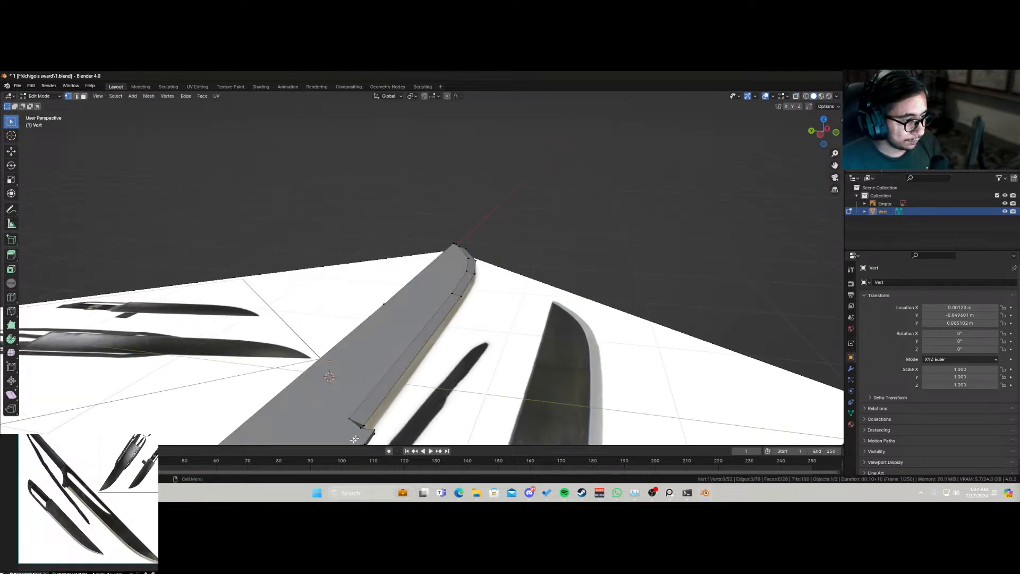
Step: Save the file and examine the bevel along the blade up to its tip
key("ctrl+s")
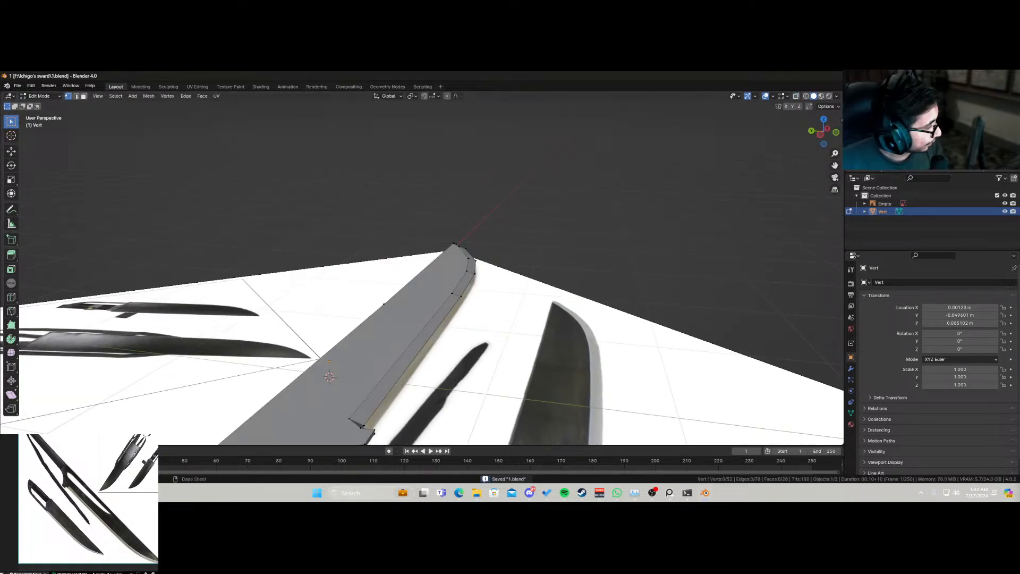
scroll(432, 362, "down", 5)
scroll(410, 363, "up", 5)
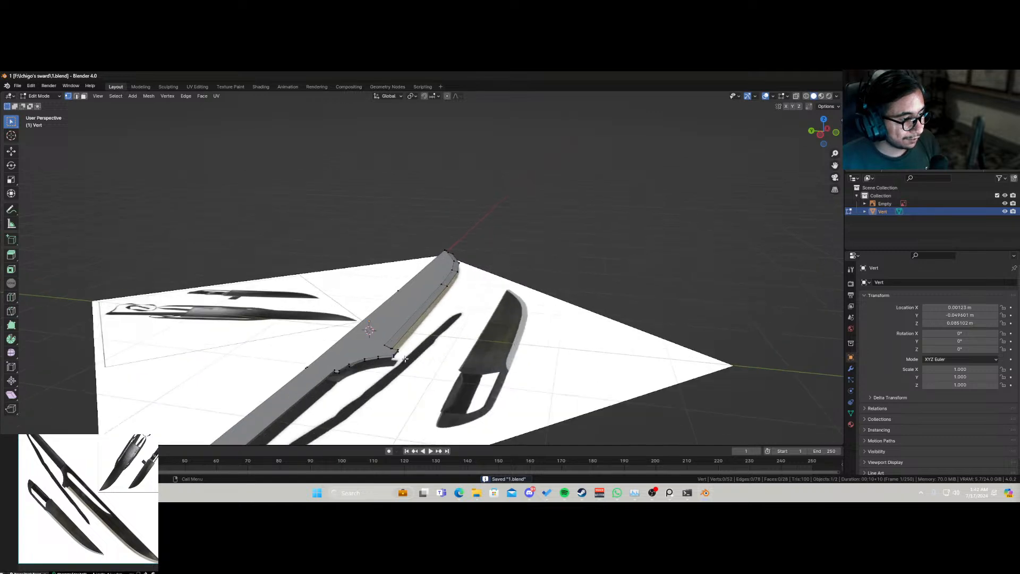
middle_click_drag(445, 344, 349, 377)
scroll(470, 340, "up", 3)
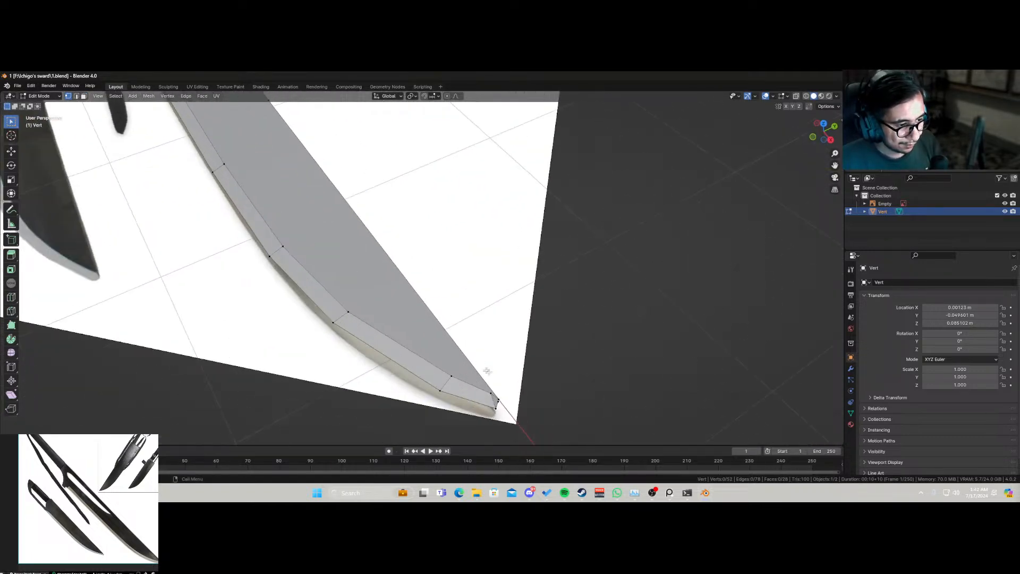
middle_click_drag(502, 360, 461, 362)
scroll(445, 370, "up", 2)
Step: Return to Object Mode and add a level 2 Subdivision Surface modifier to the sword
key("Tab")
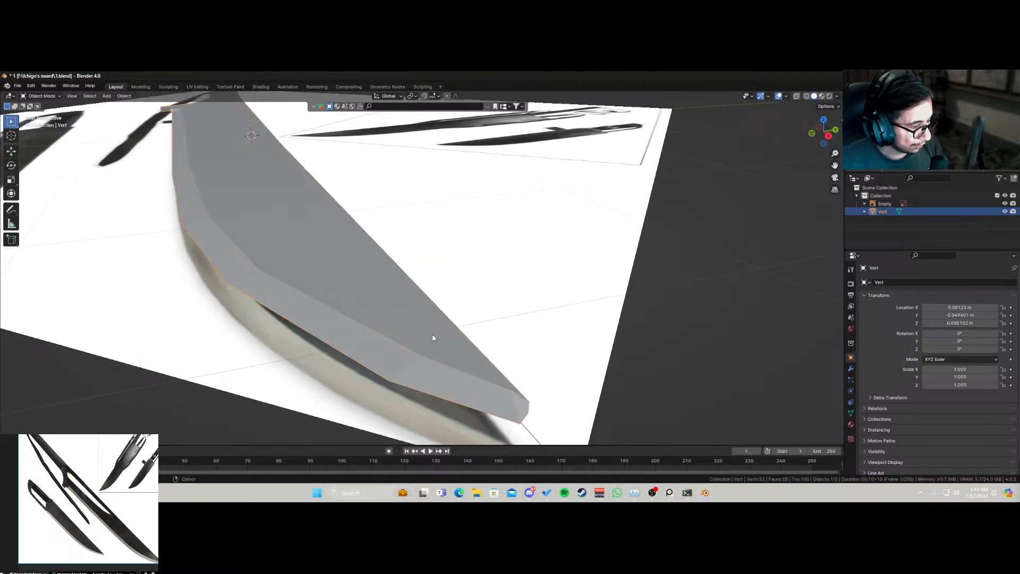
key("ctrl+2")
scroll(358, 319, "down", 5)
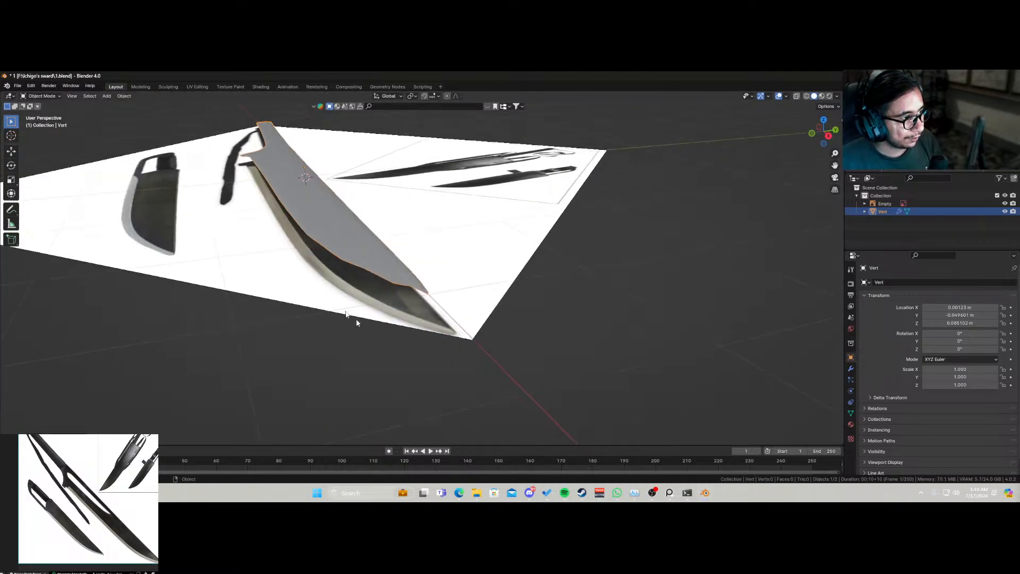
Step: Add two support edge loops around the sword's outline through its thickness, one close to each flat face
scroll(378, 315, "up", 5)
middle_click_drag(358, 320, 396, 312)
key("Tab")
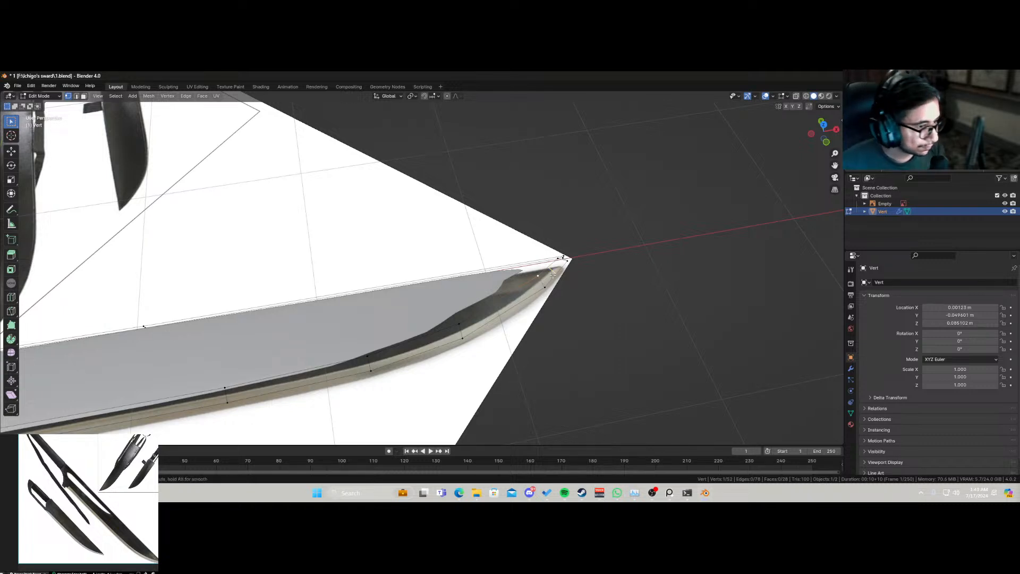
left_click(563, 259)
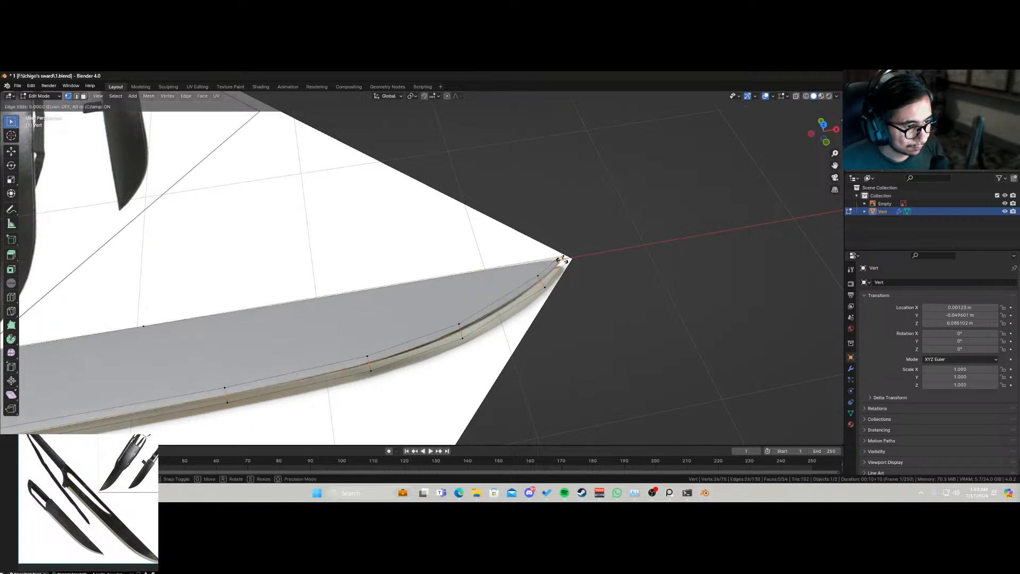
right_click(563, 259)
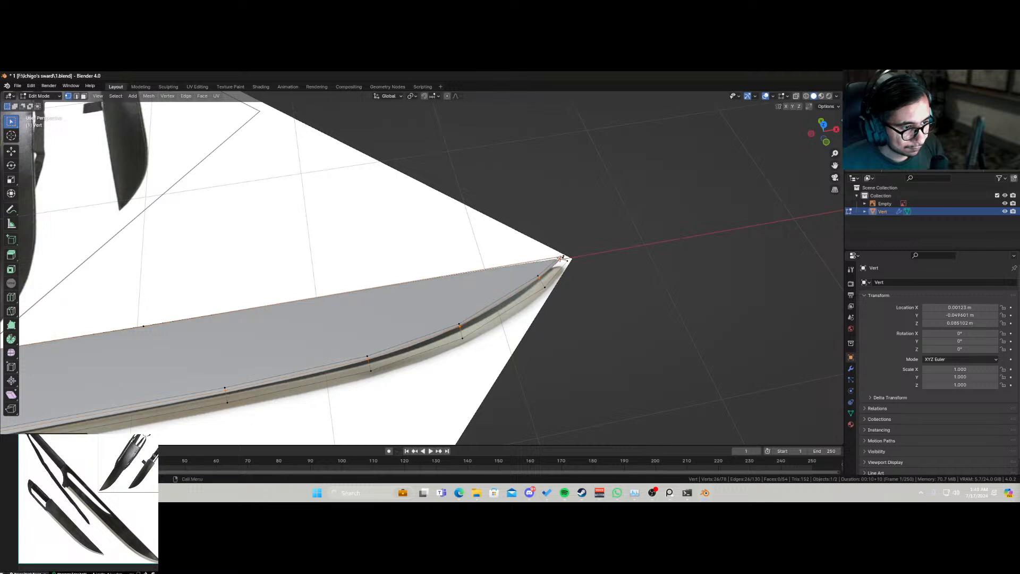
left_click(563, 258)
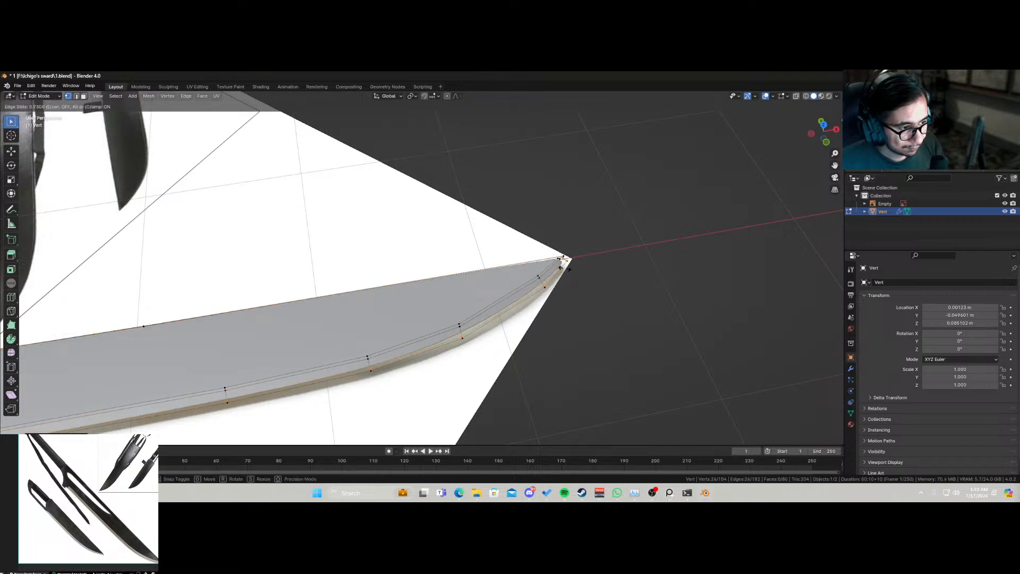
right_click(562, 258)
Step: Apply smooth shading to the sword in Object Mode and resume editing its mesh
key("Tab")
middle_click_drag(492, 329, 278, 369)
right_click(415, 300)
left_click(414, 304)
key("Tab")
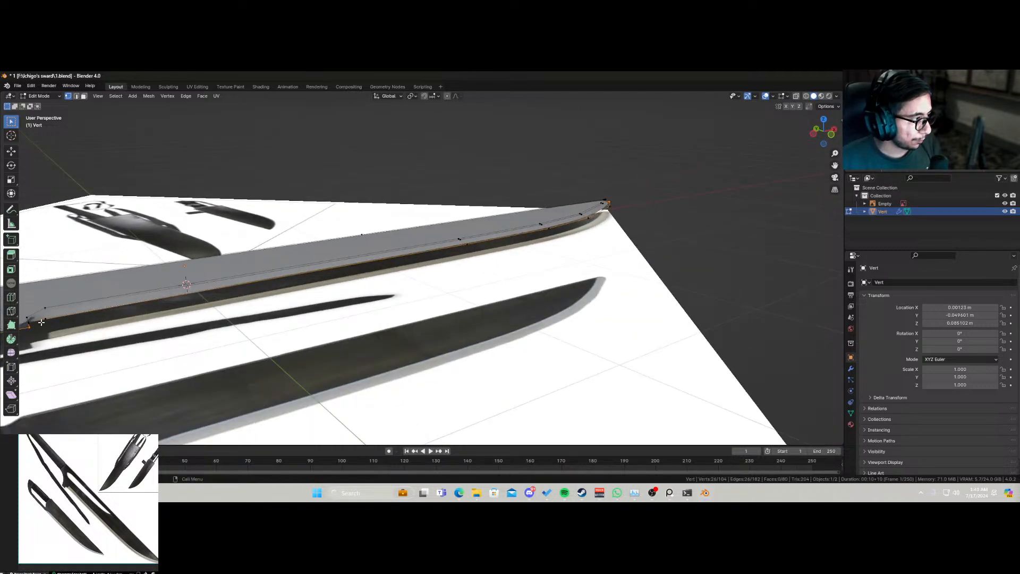
Step: Add a support edge loop where the cutting edge meets the notch and slide it close to the notch's inner corner
left_click(43, 322)
key("KP_Decimal")
scroll(178, 280, "down", 10)
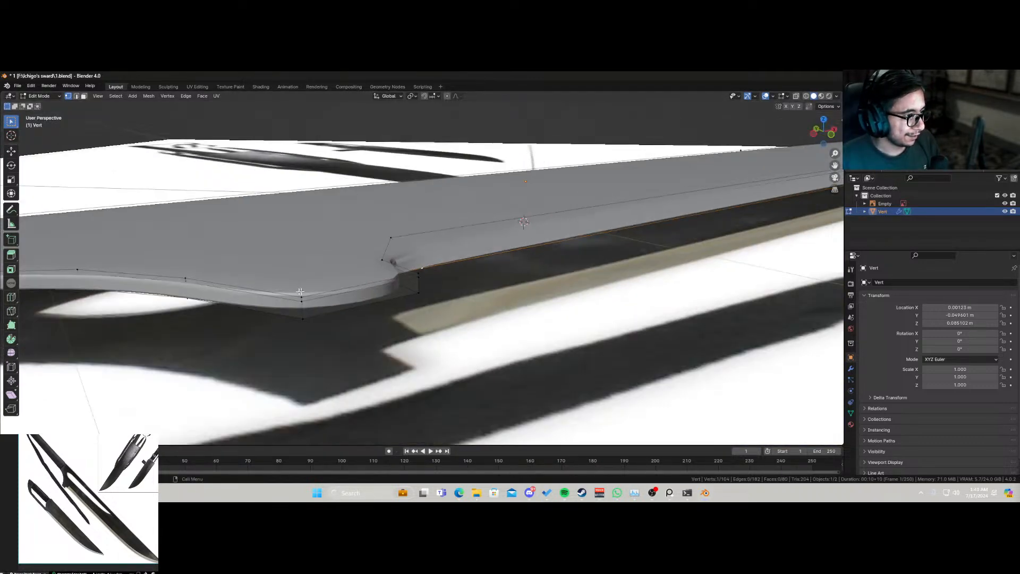
middle_click_drag(300, 291, 391, 254)
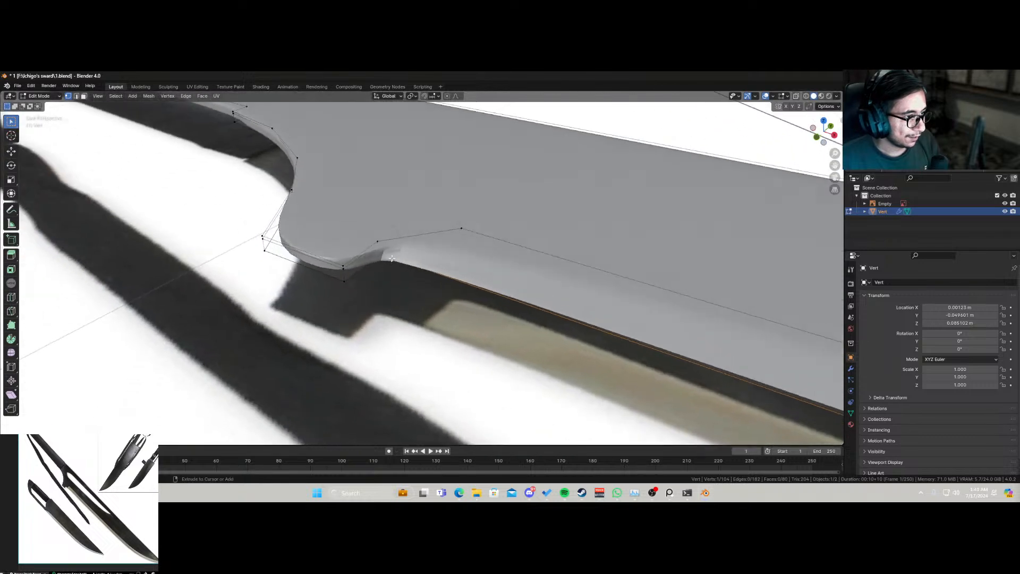
key("ctrl+r")
left_click(394, 252)
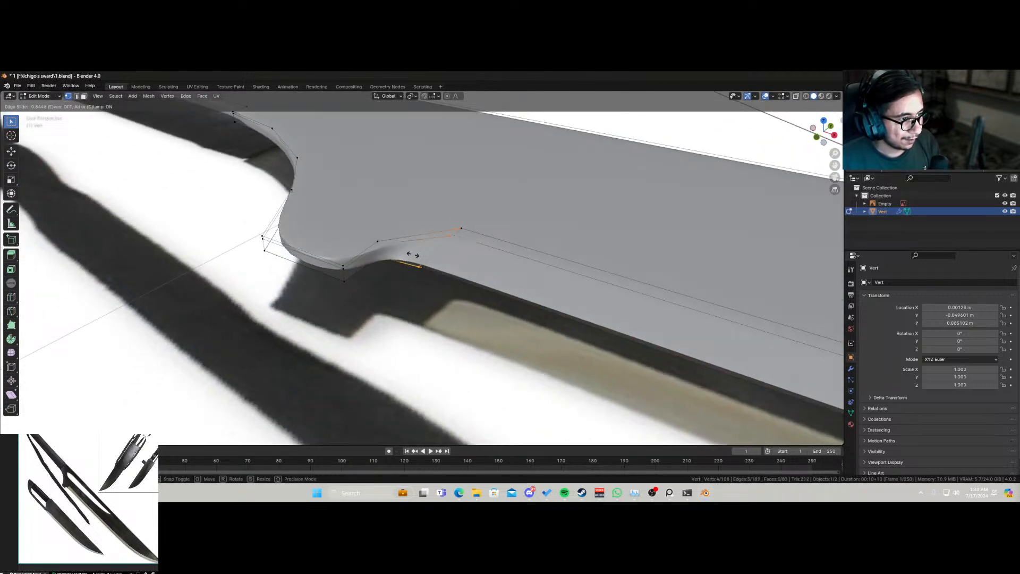
left_click(372, 252)
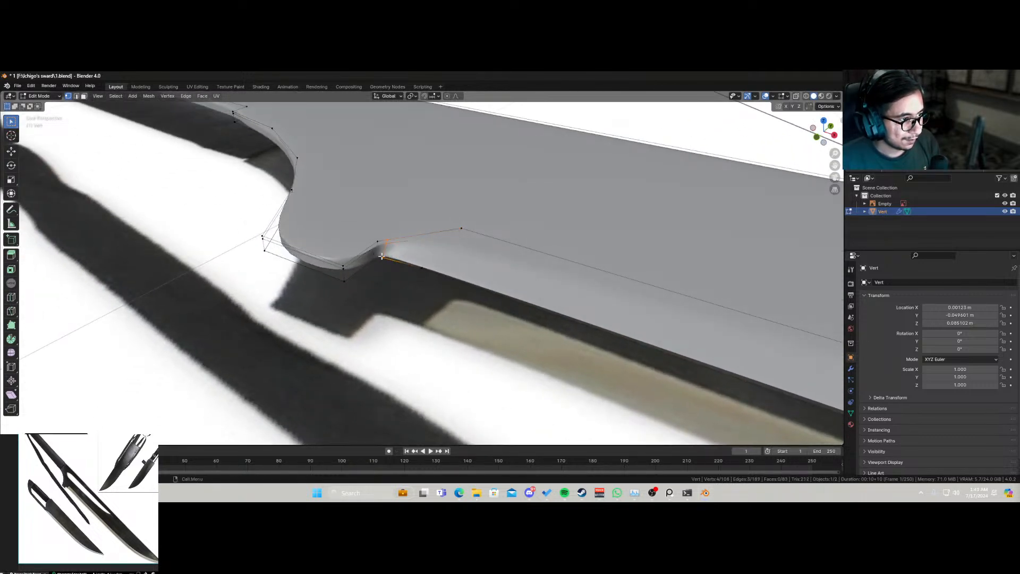
Step: Add support edge loops beside both outer corners of the projection behind the notch, and save the file
key("ctrl+r")
left_click(369, 257)
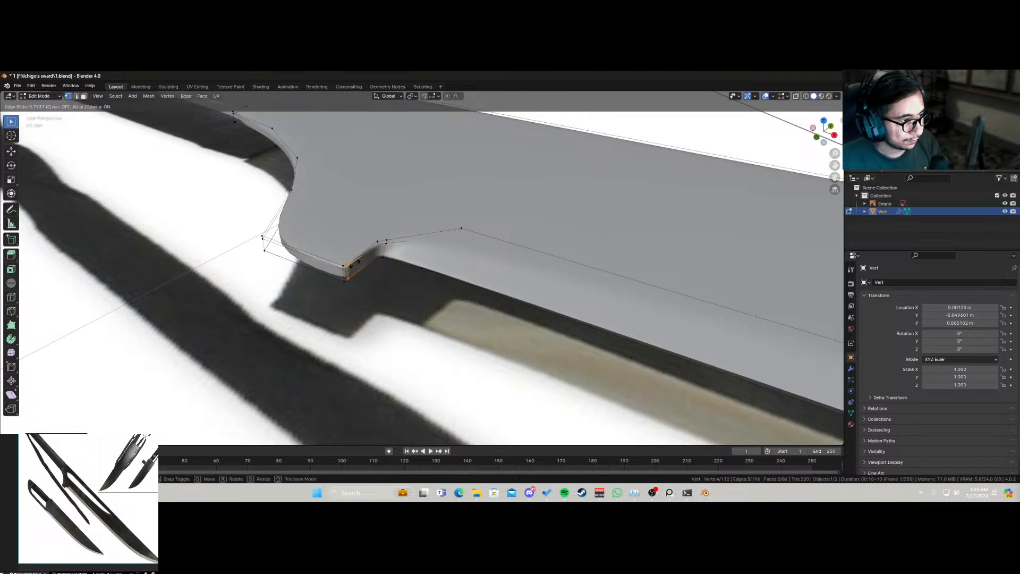
left_click(353, 264)
middle_click_drag(196, 275, 300, 343)
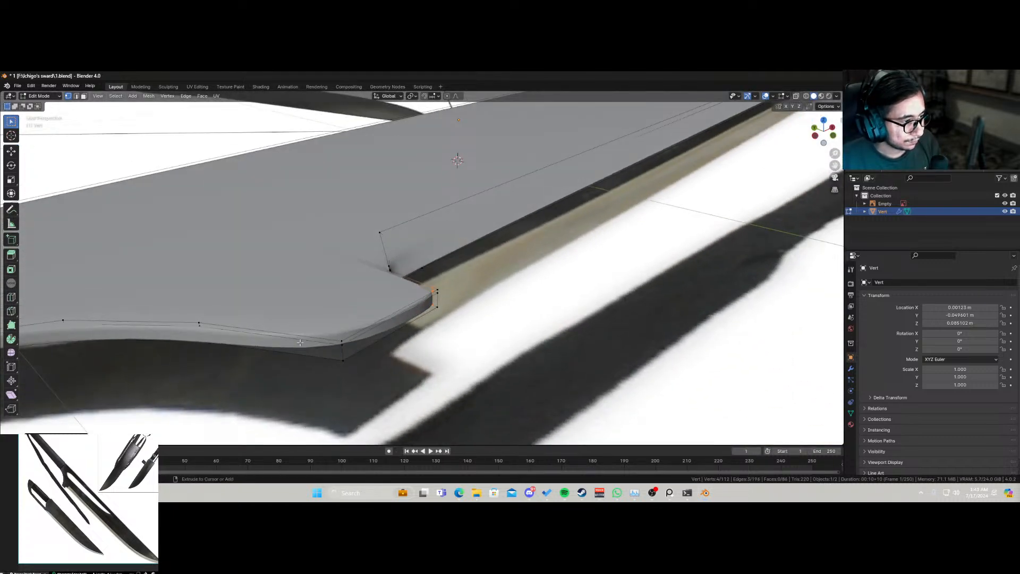
key("ctrl+r")
left_click(319, 346)
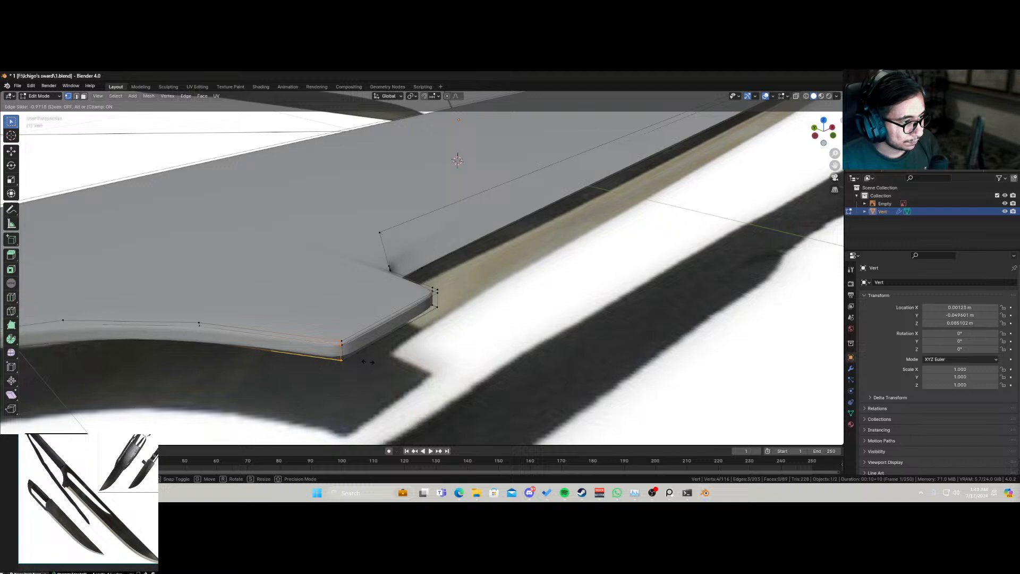
left_click(368, 363)
scroll(383, 327, "down", 6)
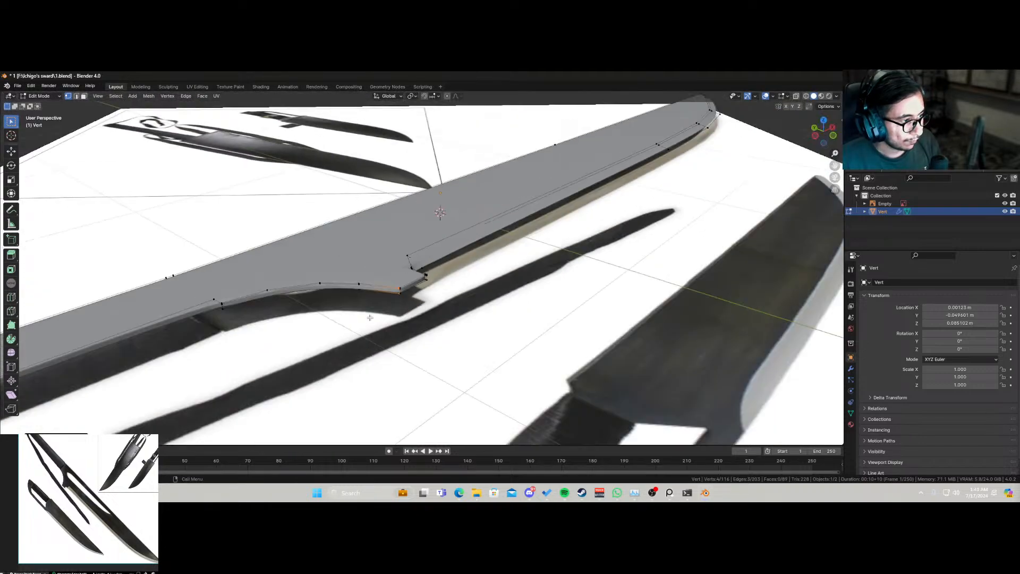
key("ctrl+s")
Step: Select the blade's large flat face to check its extent, and switch back to vertex selection
middle_click_drag(234, 304, 241, 348)
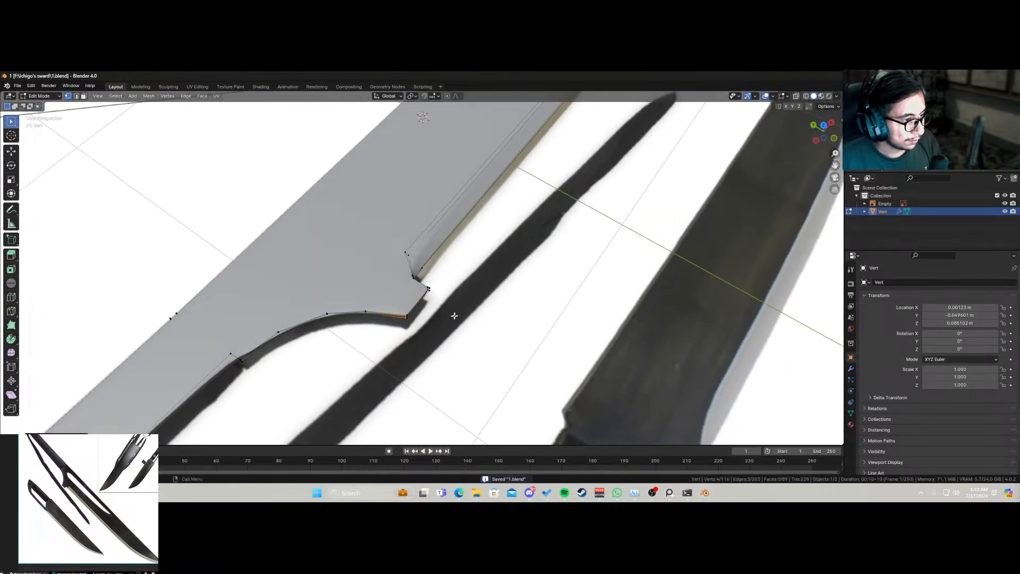
middle_click_drag(433, 266, 331, 298)
scroll(456, 255, "up", 3)
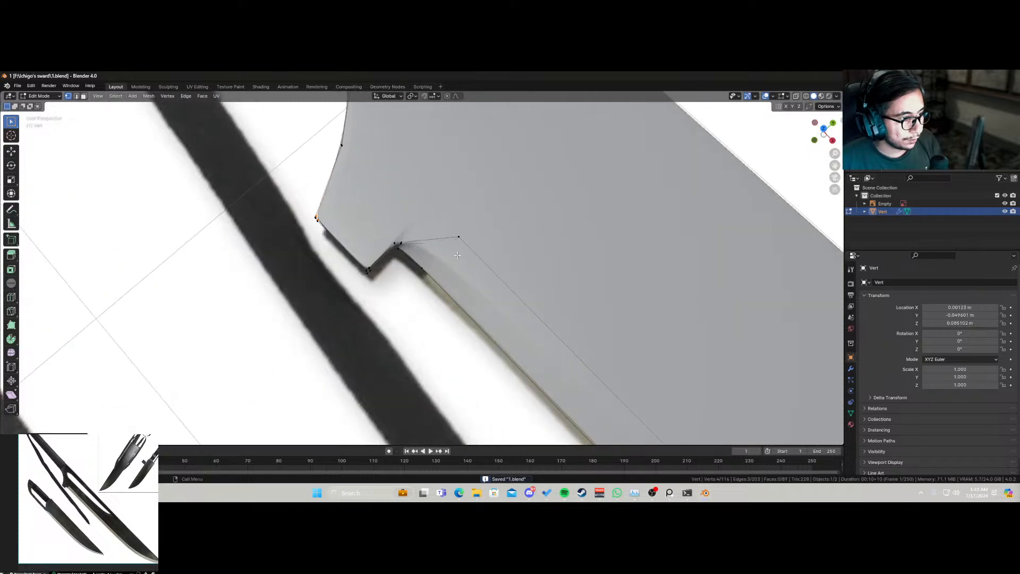
left_click(84, 97)
left_click(623, 256)
scroll(619, 255, "down", 5)
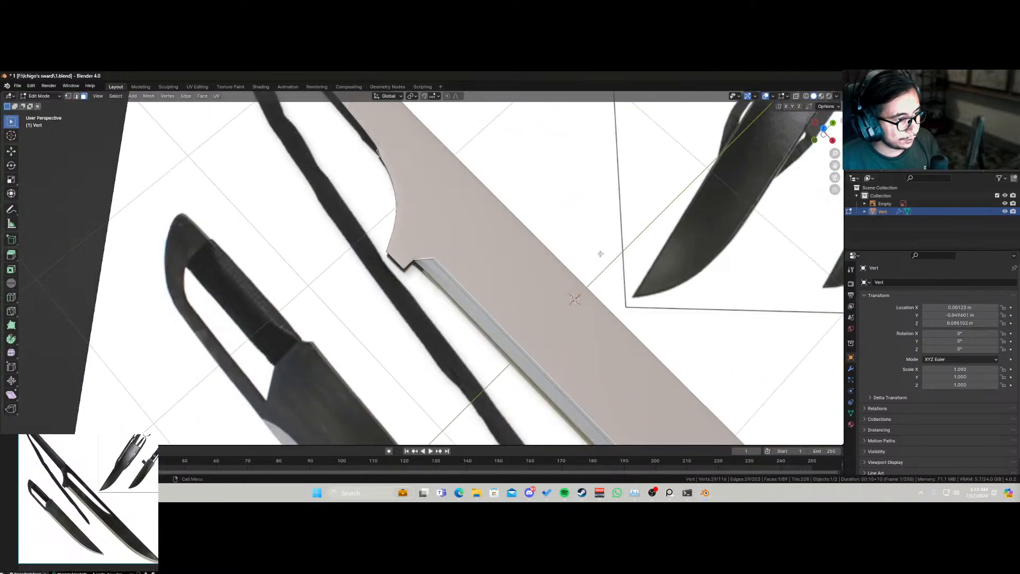
key("1")
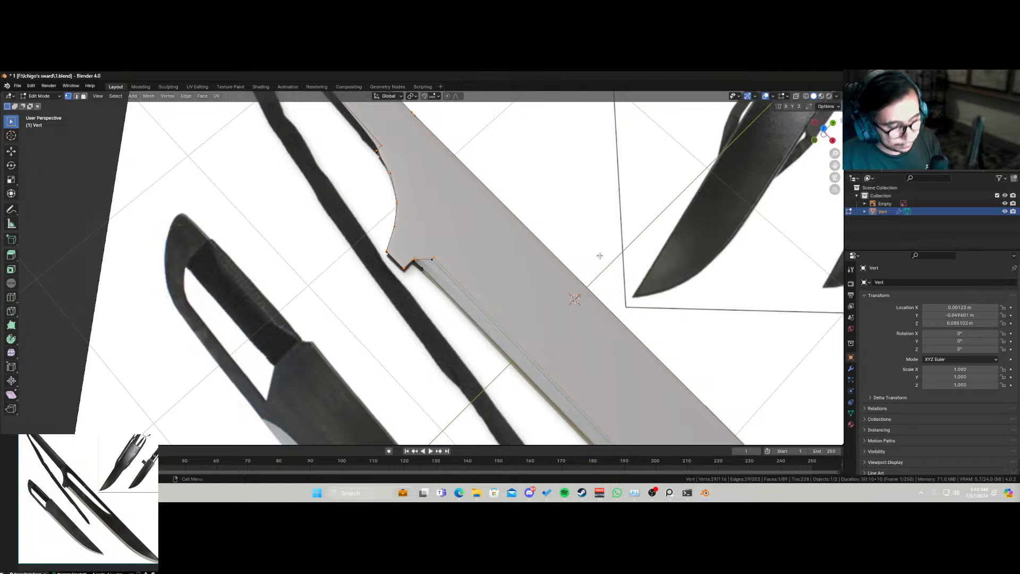
Step: In top view, knife-cut a zigzag between the bevel-line vertices and the spine, running from near the tip through four bevel-line vertices
key("KP_7")
scroll(427, 222, "down", 3)
middle_click_drag(466, 243, 247, 303, "shift")
scroll(742, 291, "up", 4)
middle_click_drag(742, 290, 419, 294, "shift")
scroll(580, 298, "up", 1)
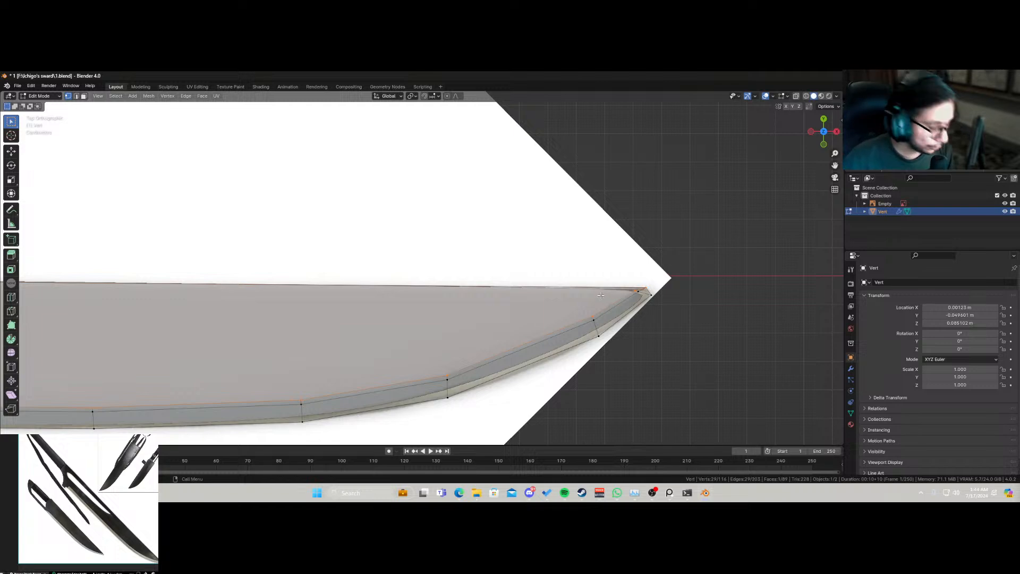
key("k")
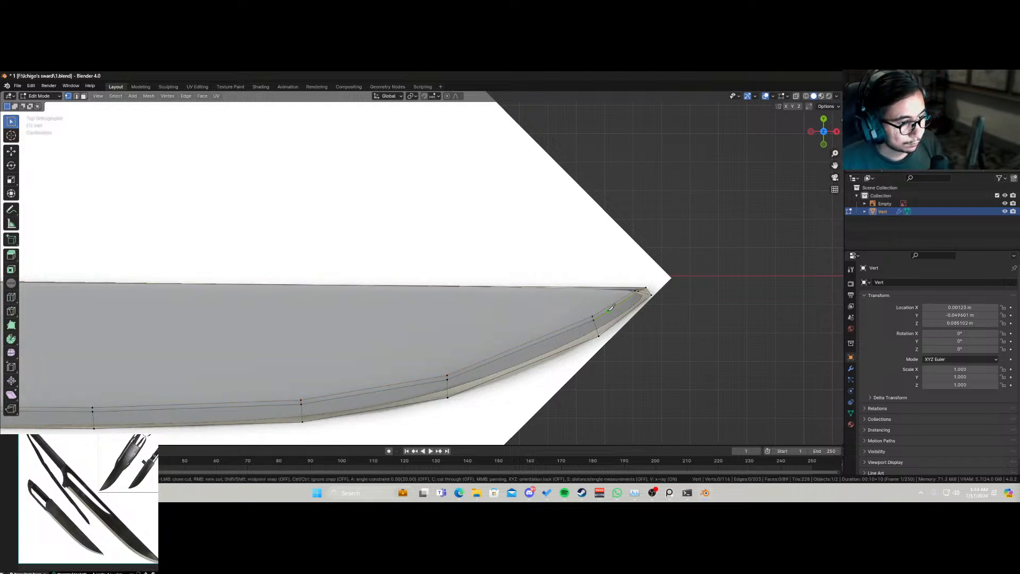
left_click(592, 316)
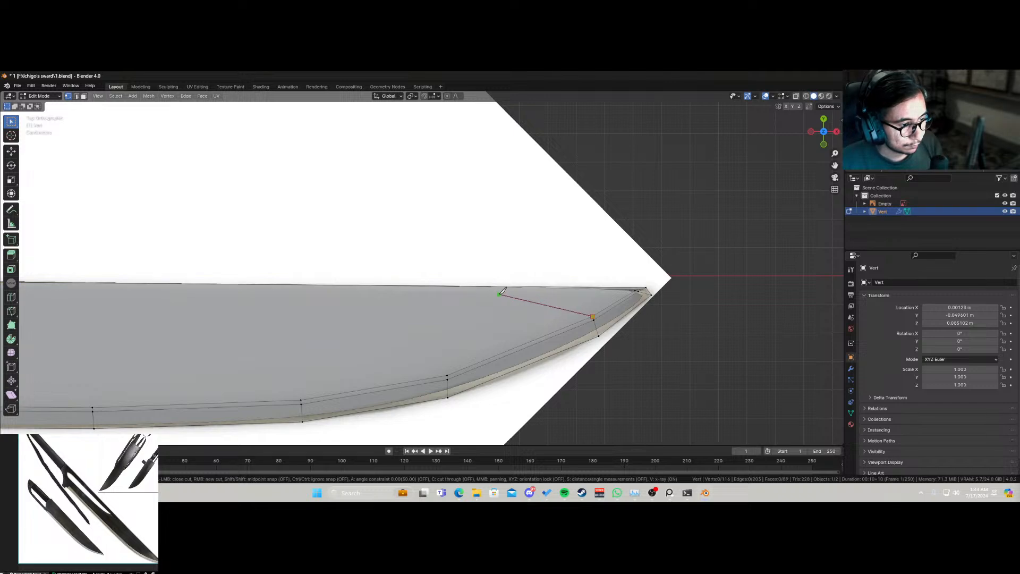
left_click(499, 286)
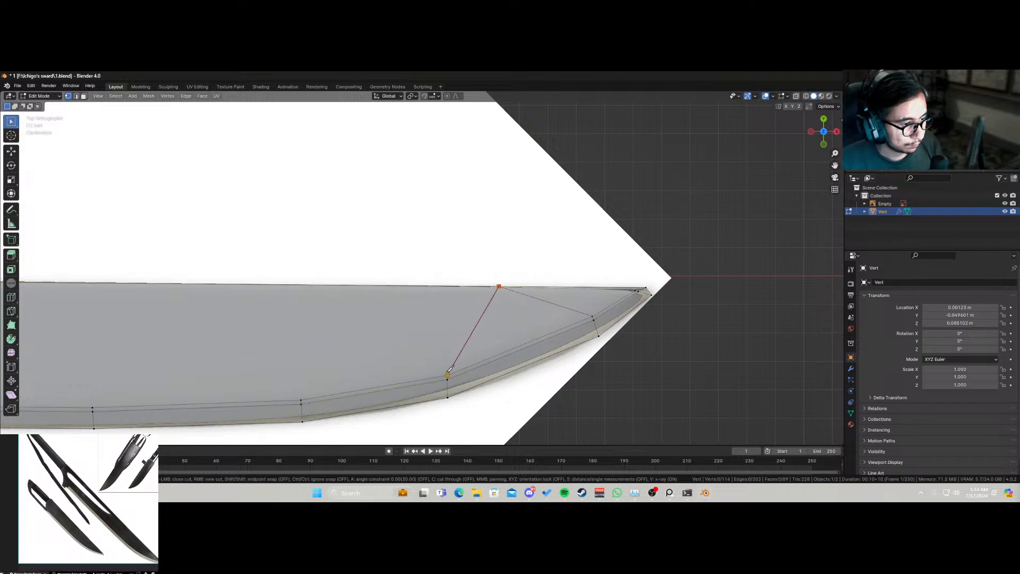
left_click(448, 375)
left_click(307, 286)
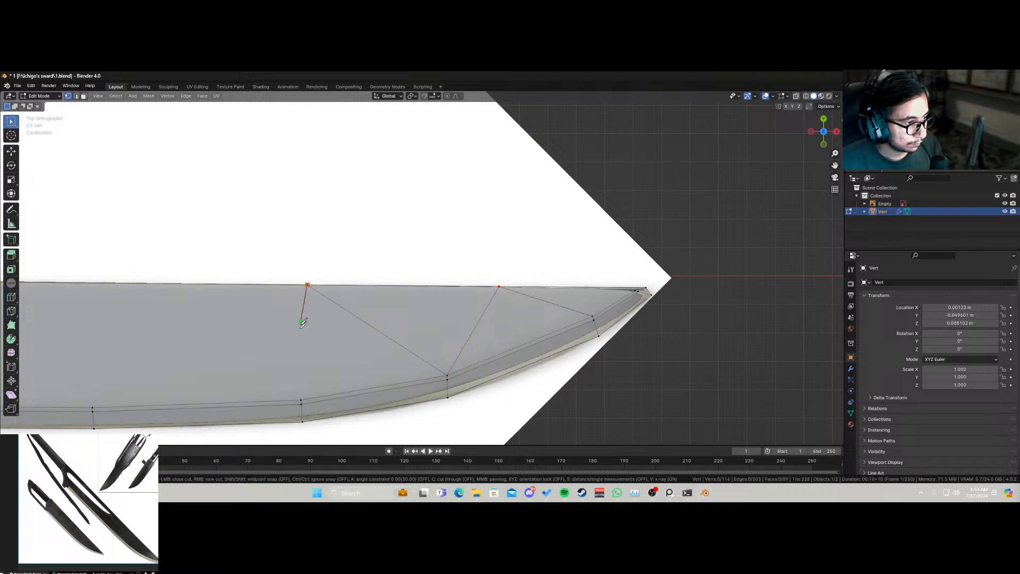
left_click(301, 400)
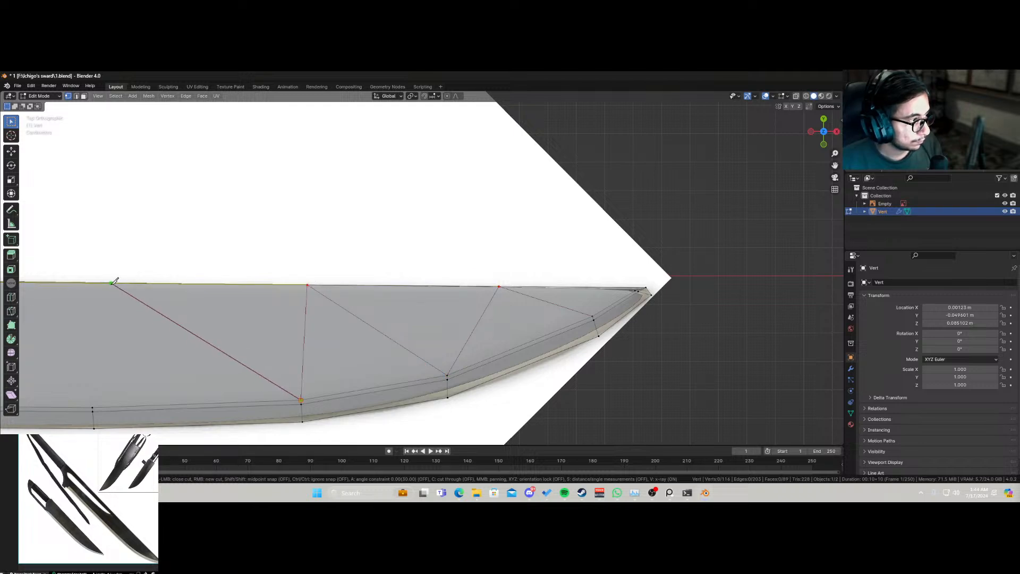
left_click(110, 283)
left_click(92, 407)
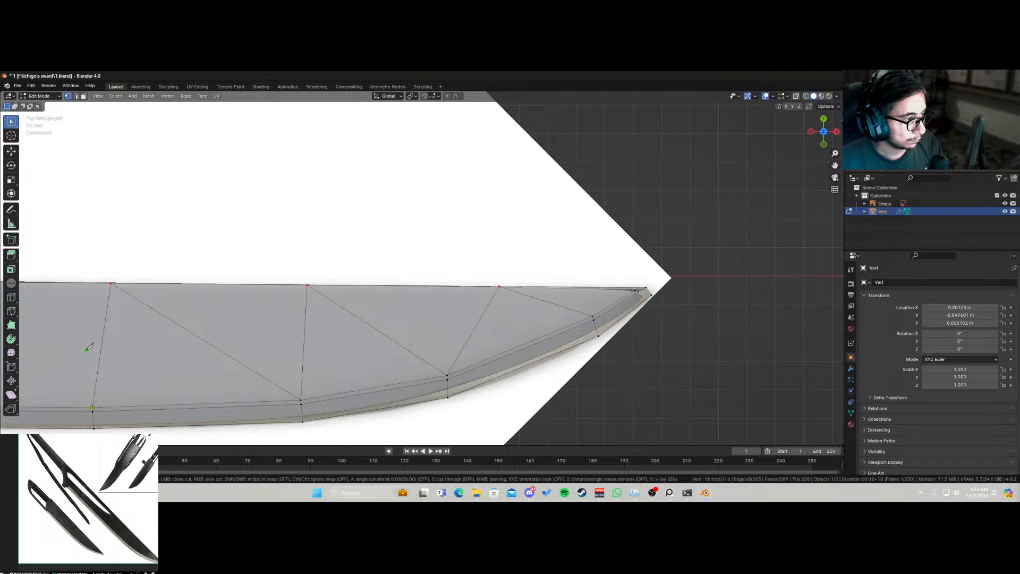
key("Return")
Step: Continue the knife-cut zigzag between spine and bevel line up to the notch, adding a diagonal from the spine that crosses the long cut
scroll(108, 345, "down", 1)
scroll(262, 330, "down", 2)
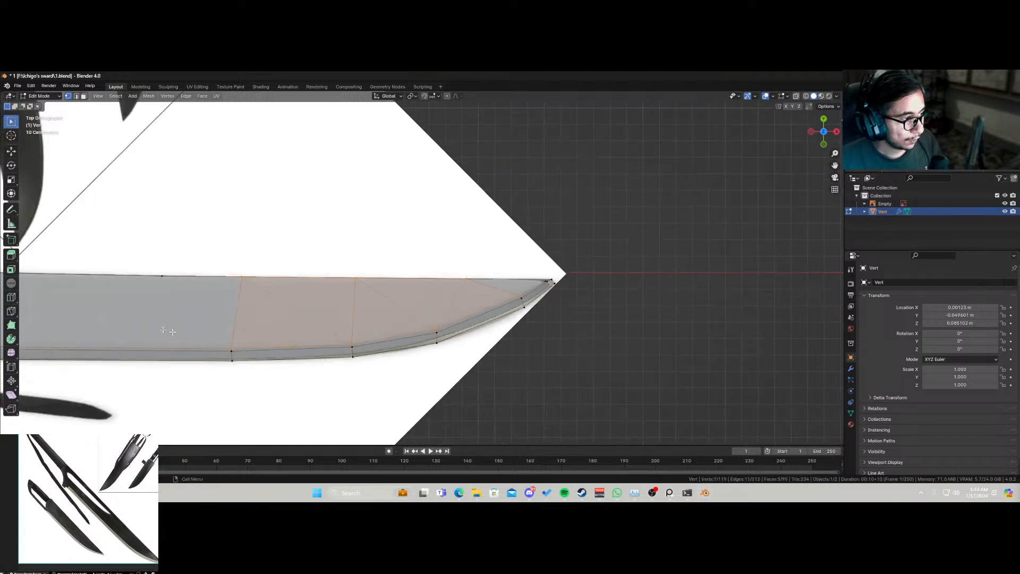
middle_click_drag(263, 330, 472, 328, "shift")
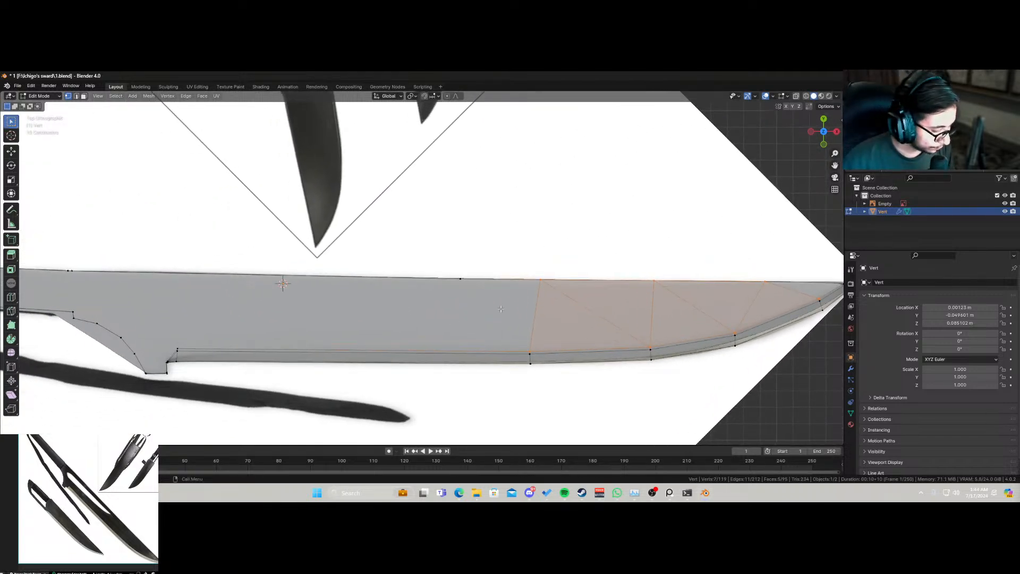
key("k")
left_click(529, 351)
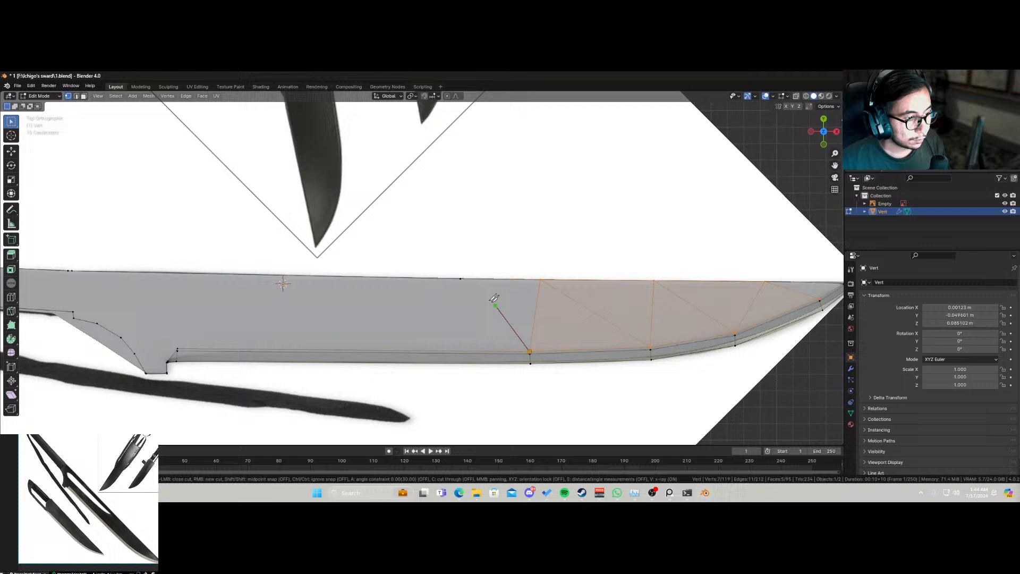
left_click(460, 278)
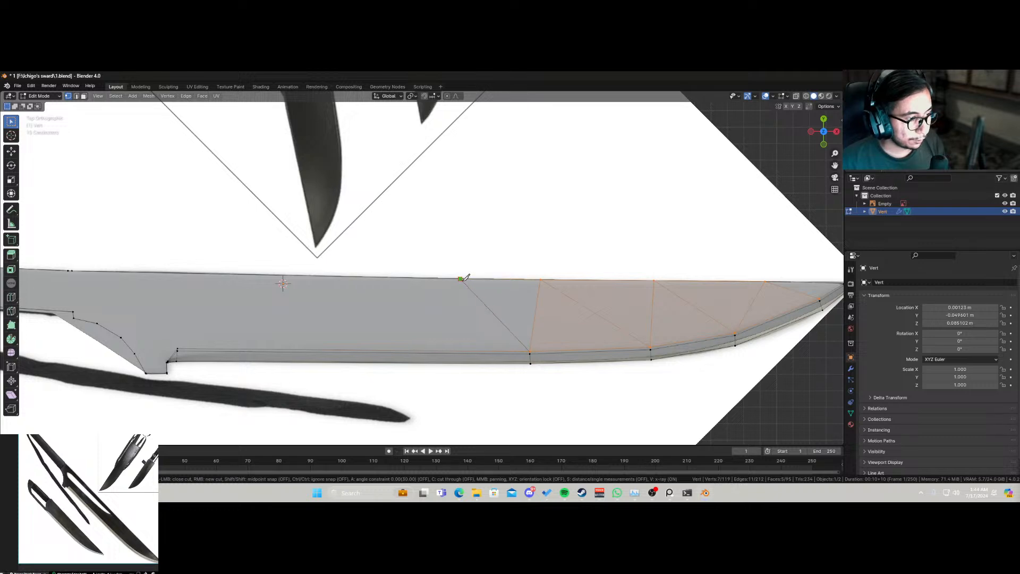
left_click(177, 349)
left_click(248, 274)
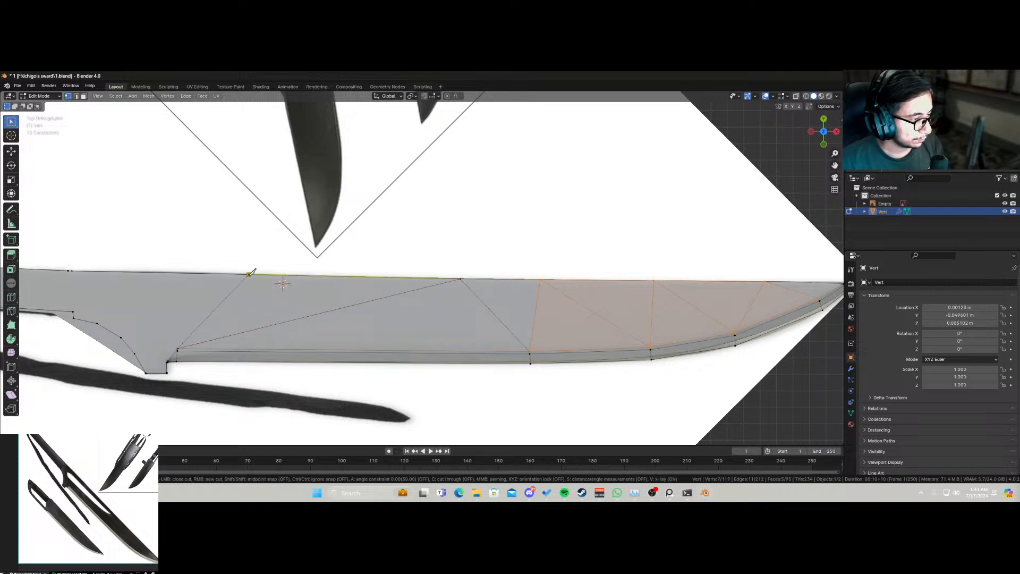
left_click(426, 349)
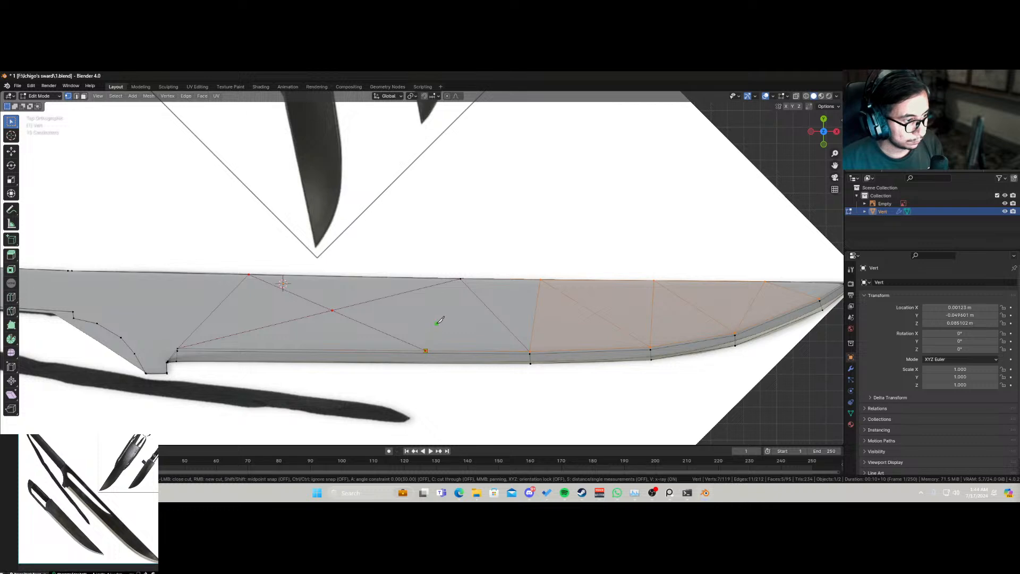
key("Return")
left_click(425, 346)
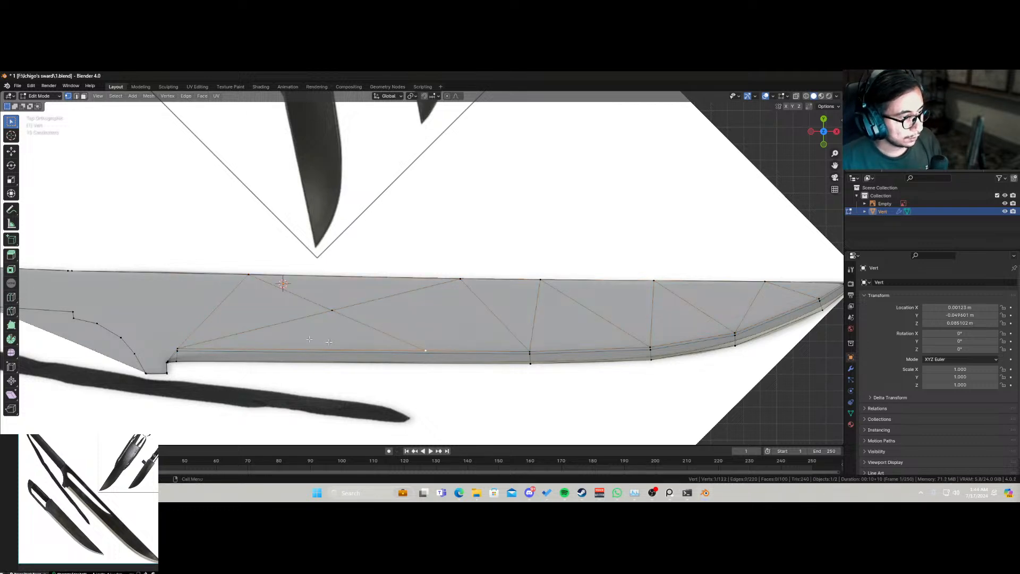
Step: Knife-cut from the notch-side bevel corner to the curved underside, then zigzag between its vertices and the spine, ending on the handle's lower edge
scroll(387, 340, "down", 2)
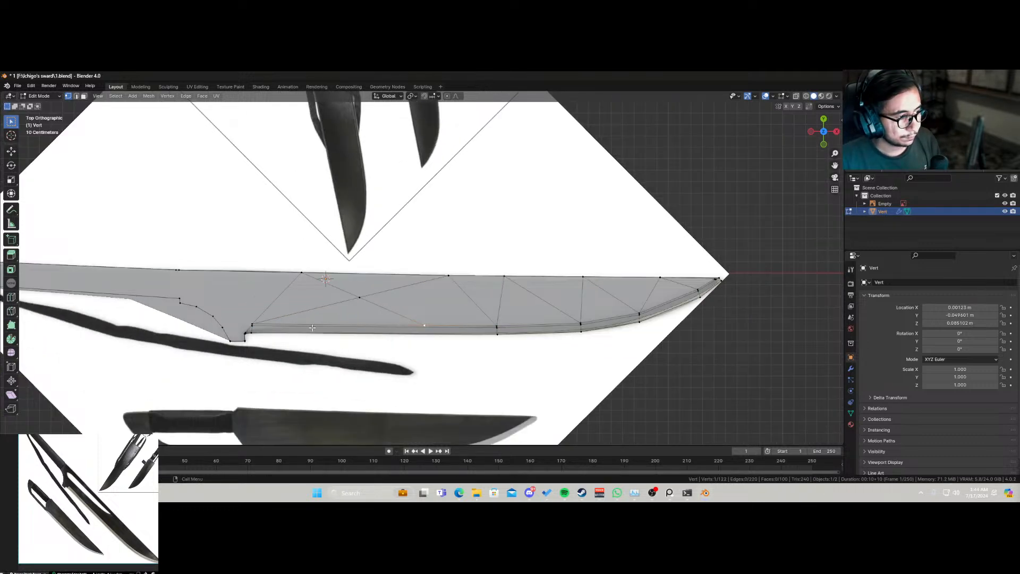
scroll(312, 328, "up", 5)
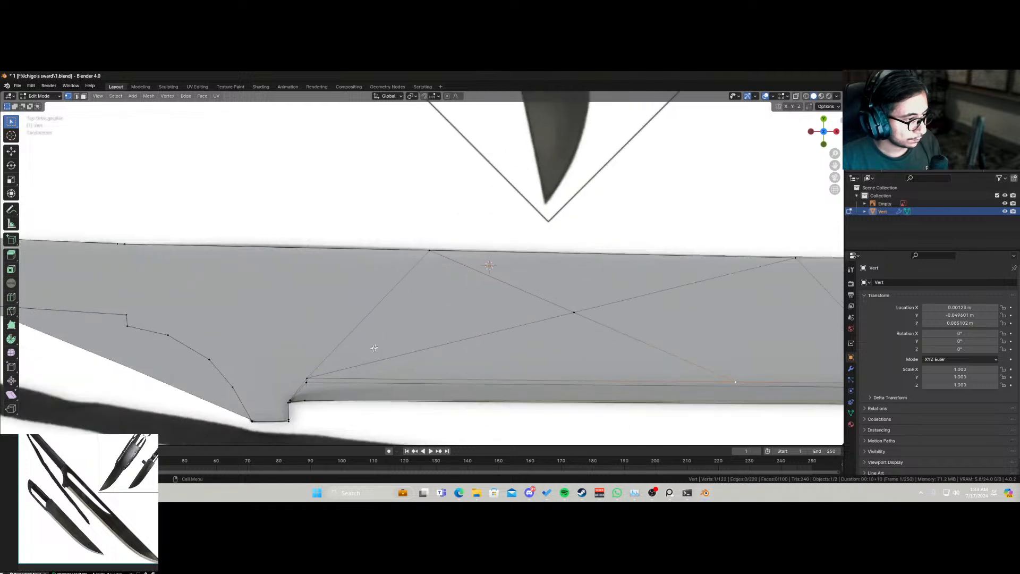
middle_click_drag(343, 345, 437, 313, "shift")
scroll(430, 344, "up", 1)
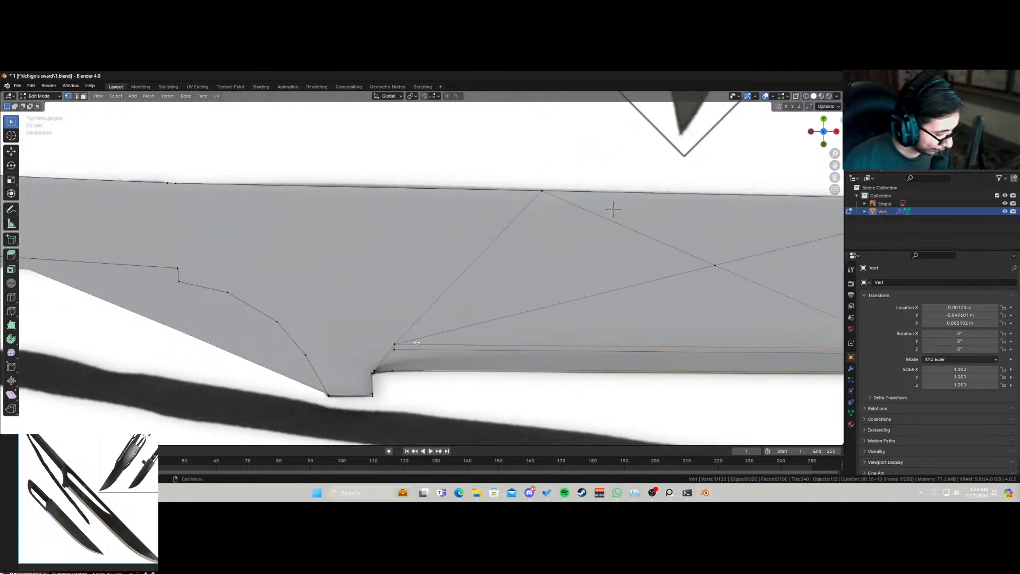
key("k")
left_click(393, 344)
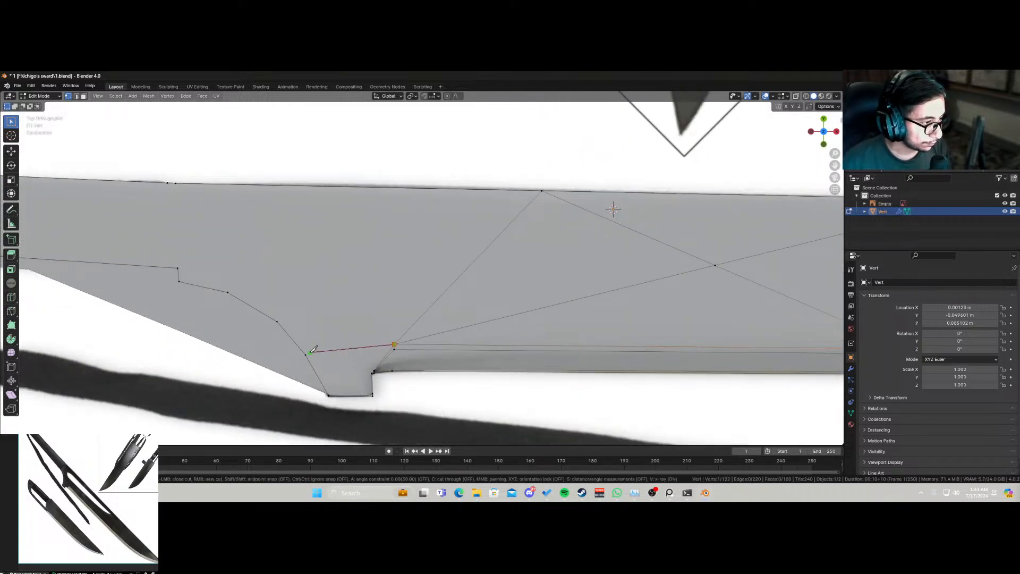
left_click(306, 355)
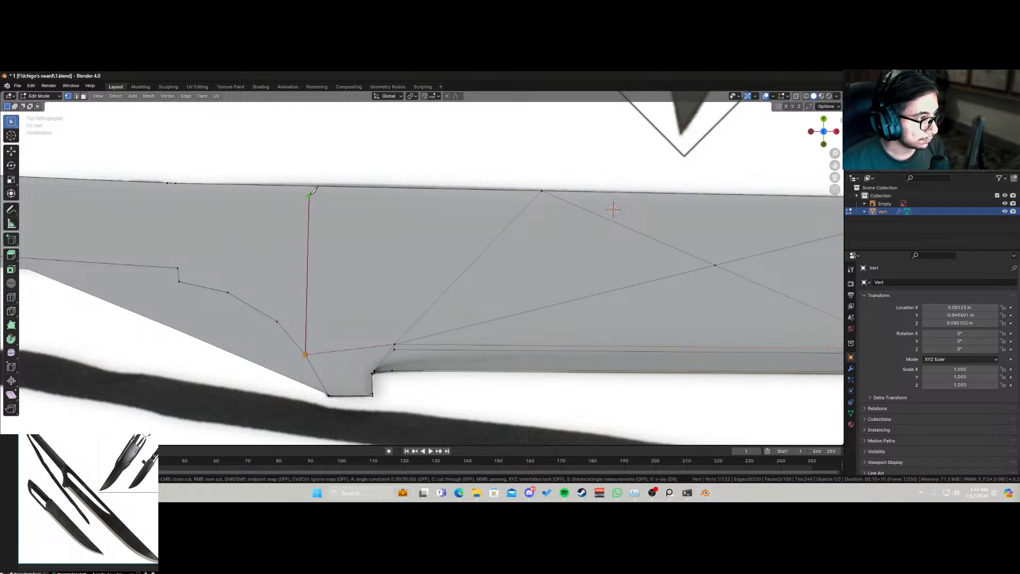
left_click(369, 187)
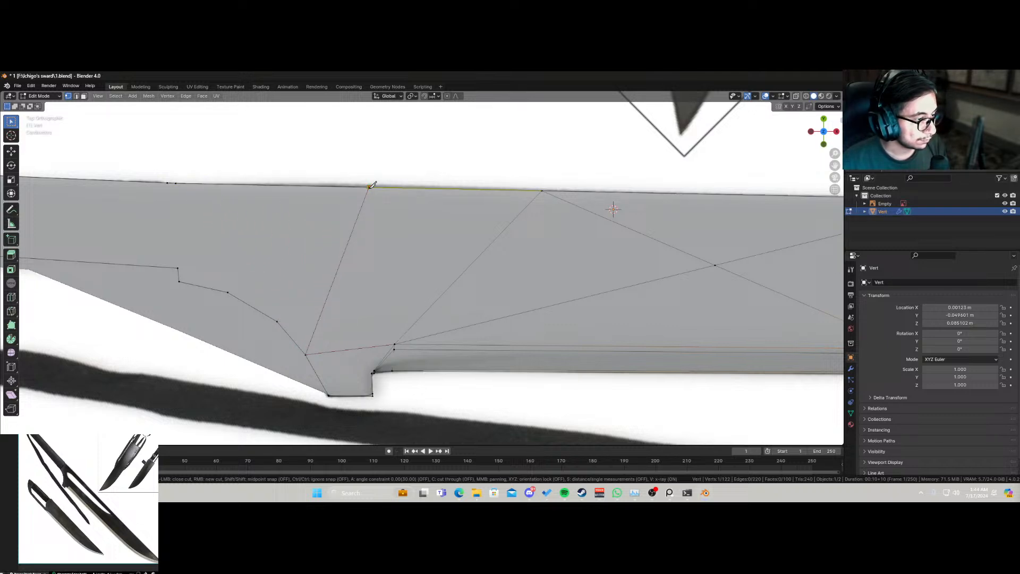
left_click(277, 321)
left_click(254, 185)
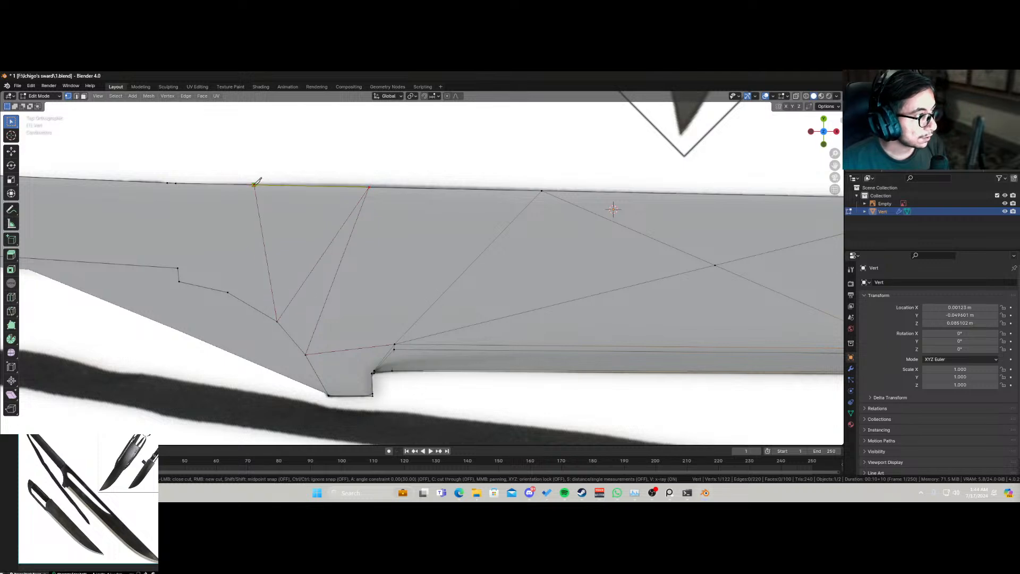
left_click(228, 291)
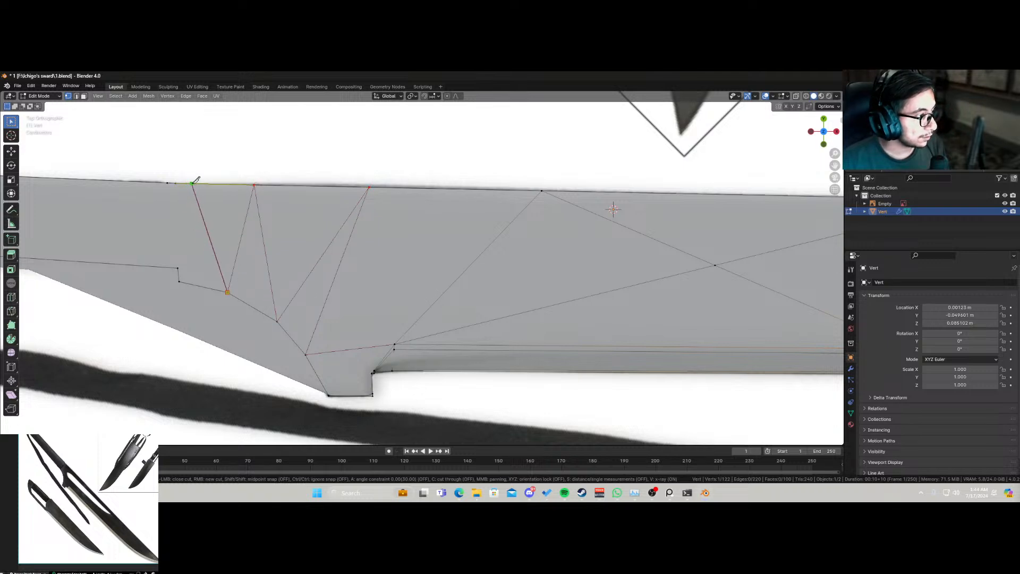
left_click(207, 183)
left_click(180, 281)
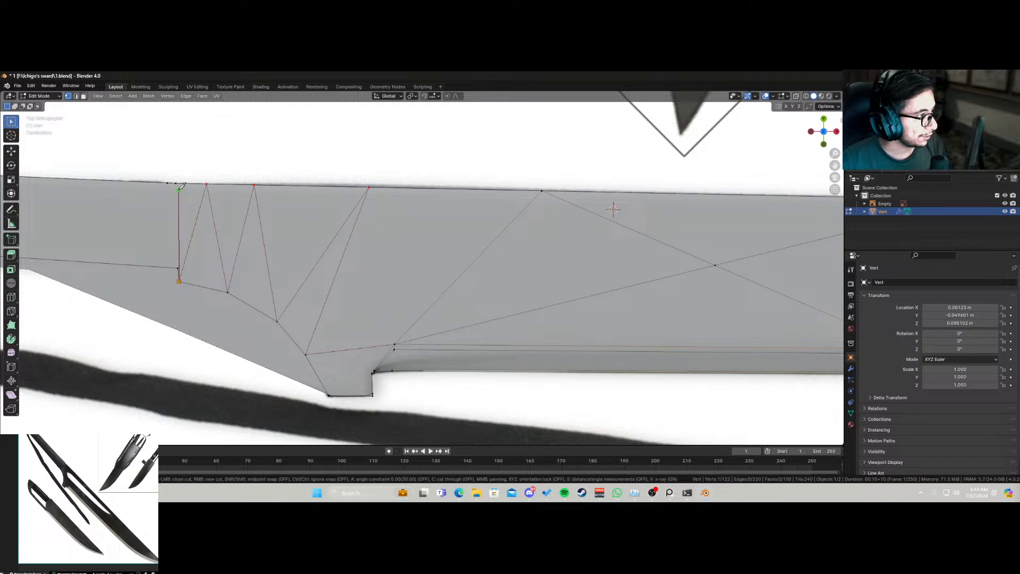
left_click(176, 183)
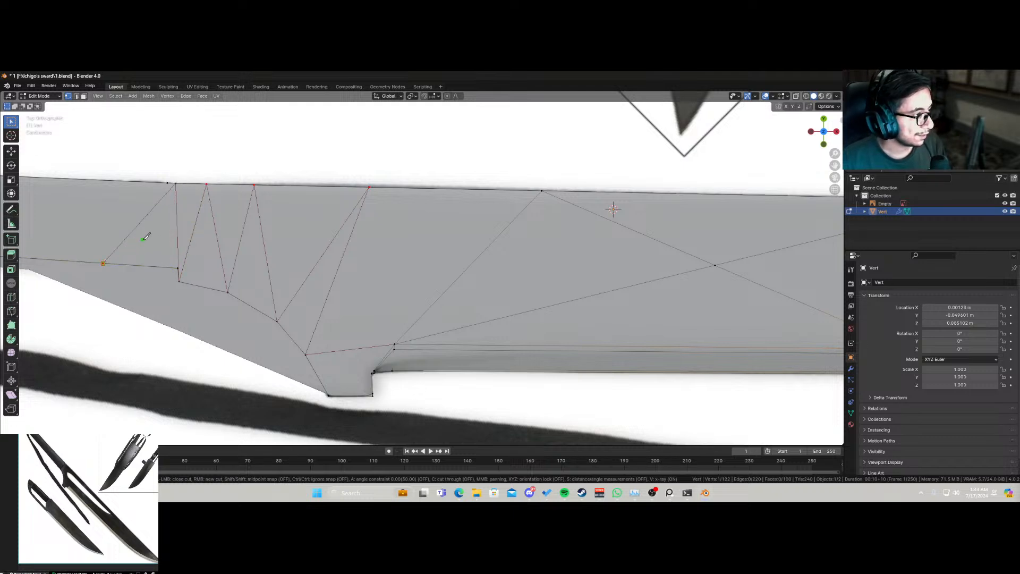
key("Return")
scroll(250, 291, "down", 2)
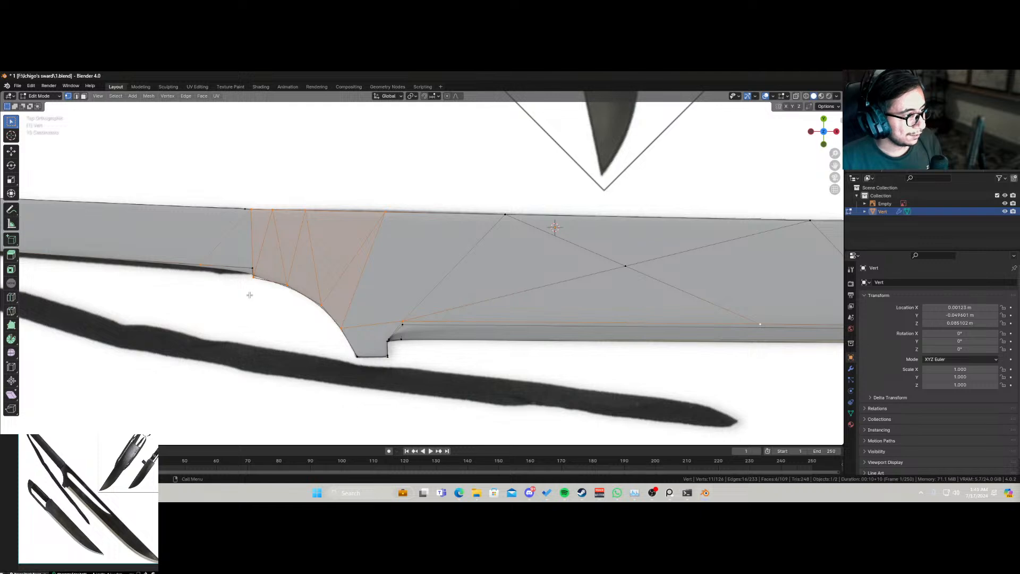
Step: With X-ray on, select the vertical edge at the inner corner of the small step under the handle and bevel it with three segments
scroll(236, 289, "up", 2)
middle_click_drag(193, 298, 267, 286)
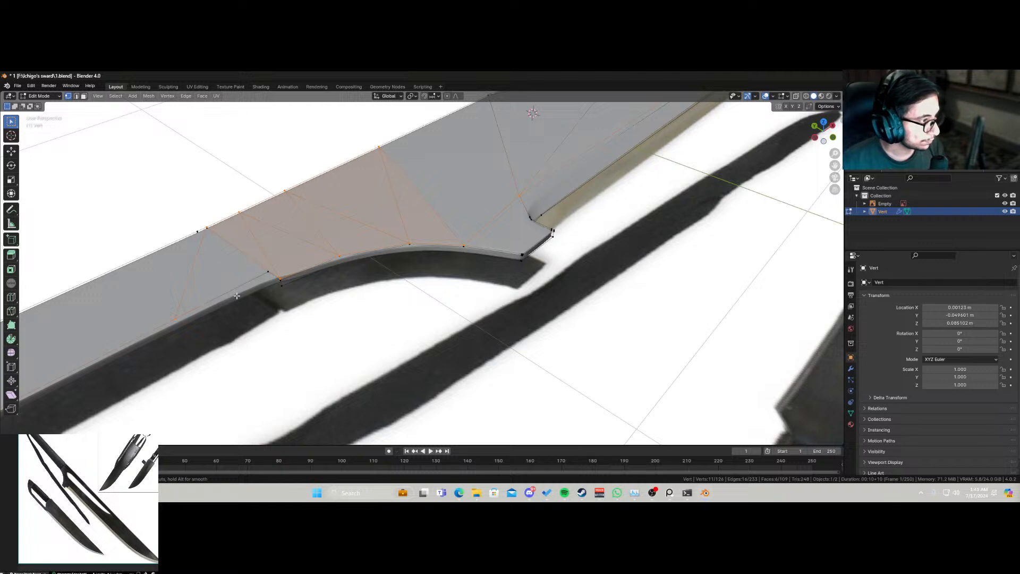
scroll(255, 309, "up", 3)
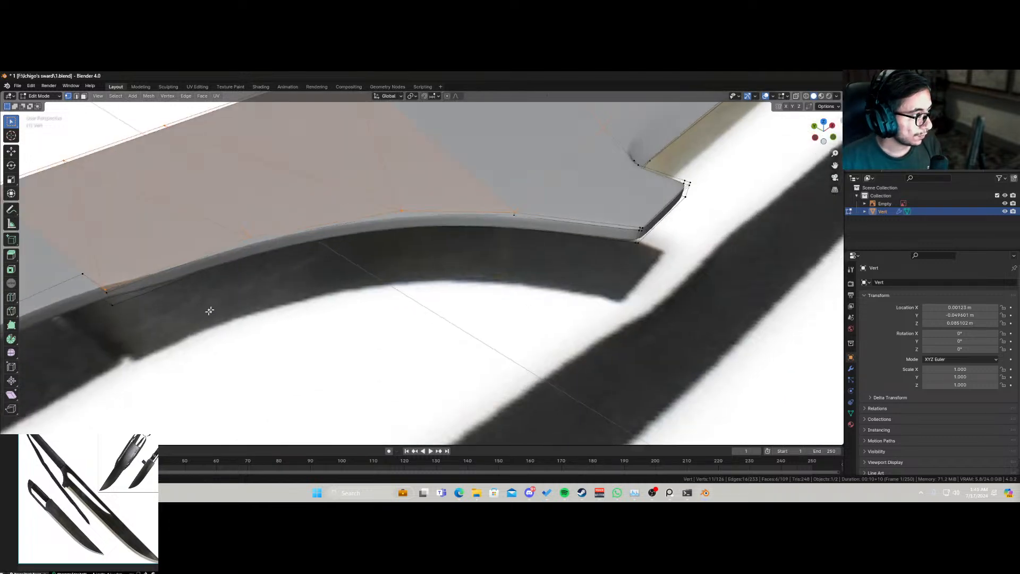
middle_click_drag(209, 310, 228, 293)
key("alt+z")
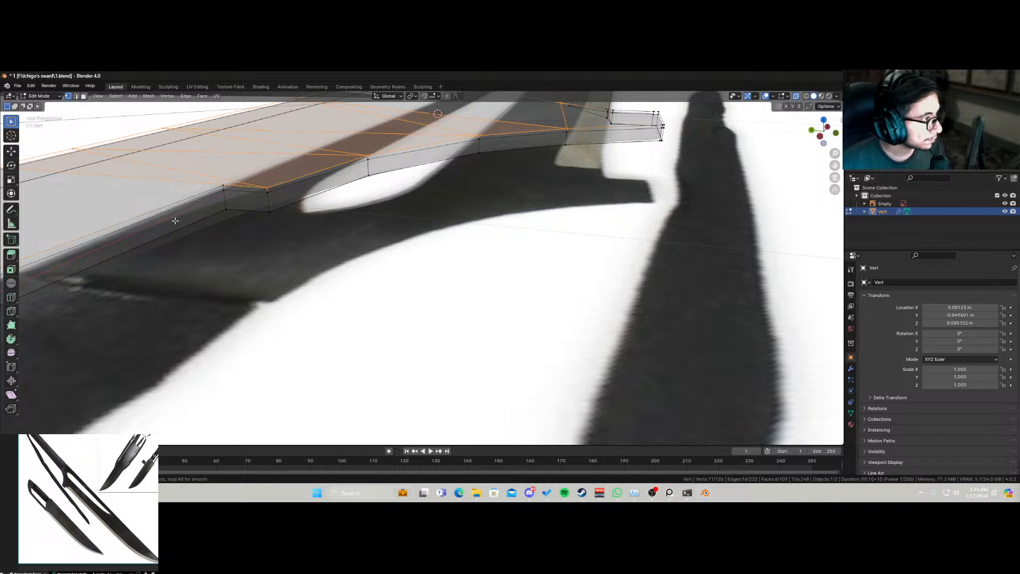
left_click(223, 190)
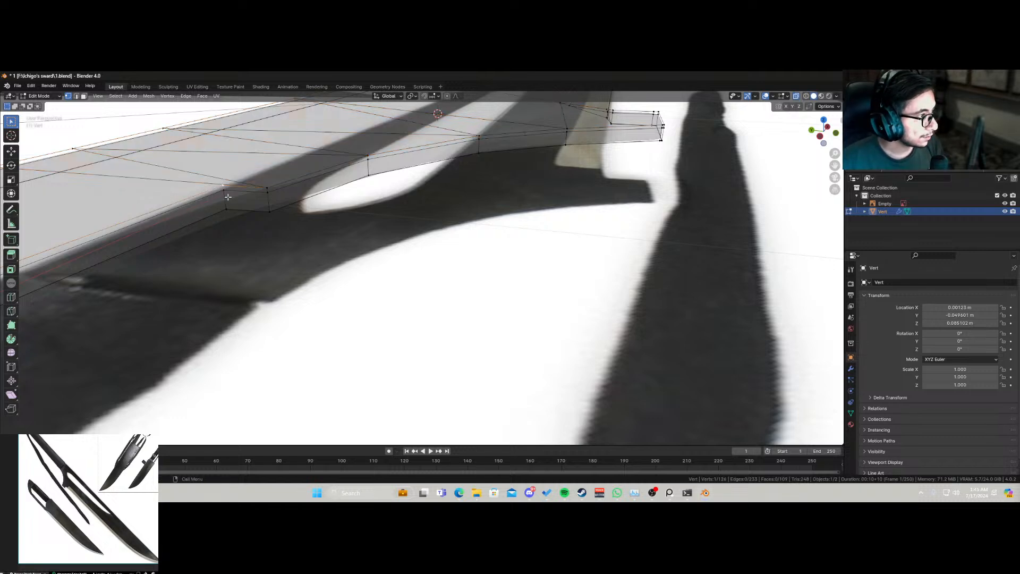
left_click(223, 193, "shift")
left_click(226, 211, "shift")
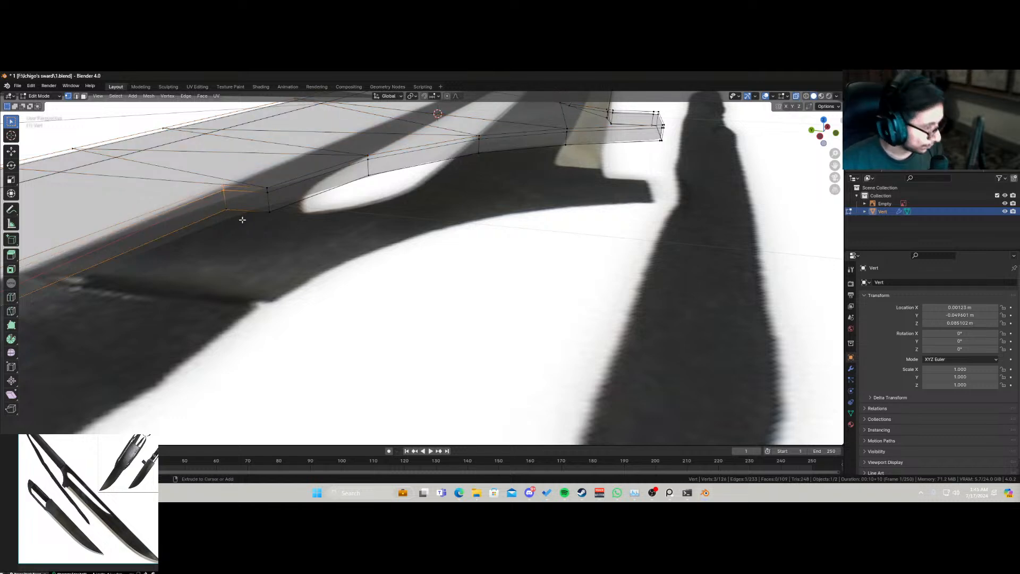
left_click(225, 205, "shift")
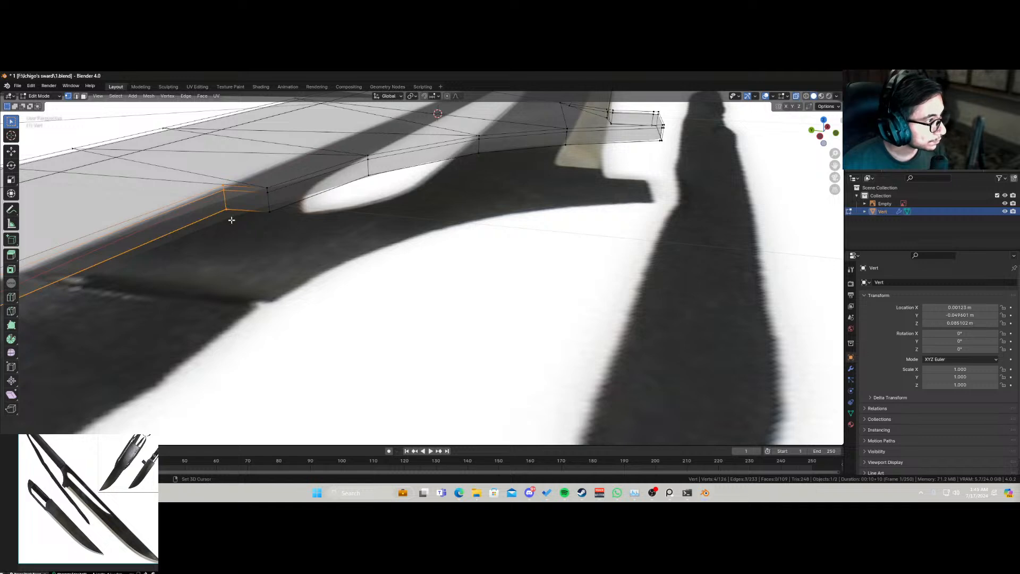
key("ctrl+b")
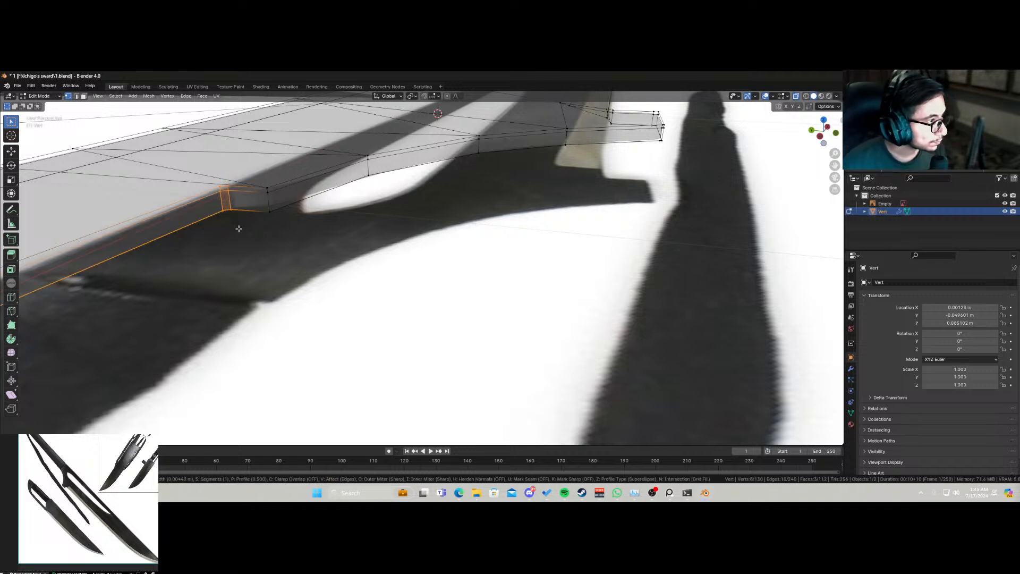
scroll(238, 227, "up", 1)
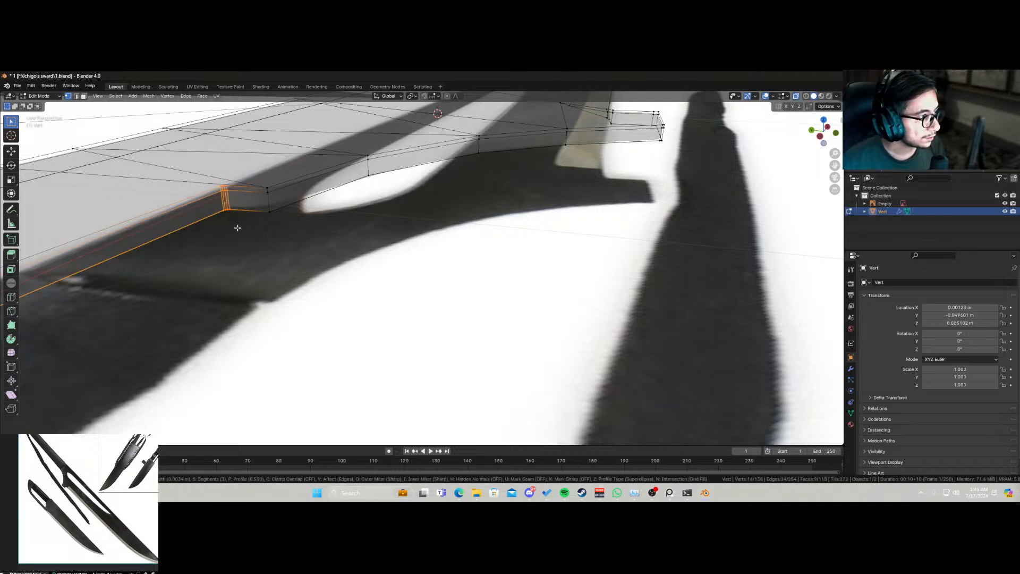
left_click(248, 217)
Step: Select the full vertical edge at the small step's outer corner, where the curved underside begins, and bevel it with three segments
left_click(267, 187)
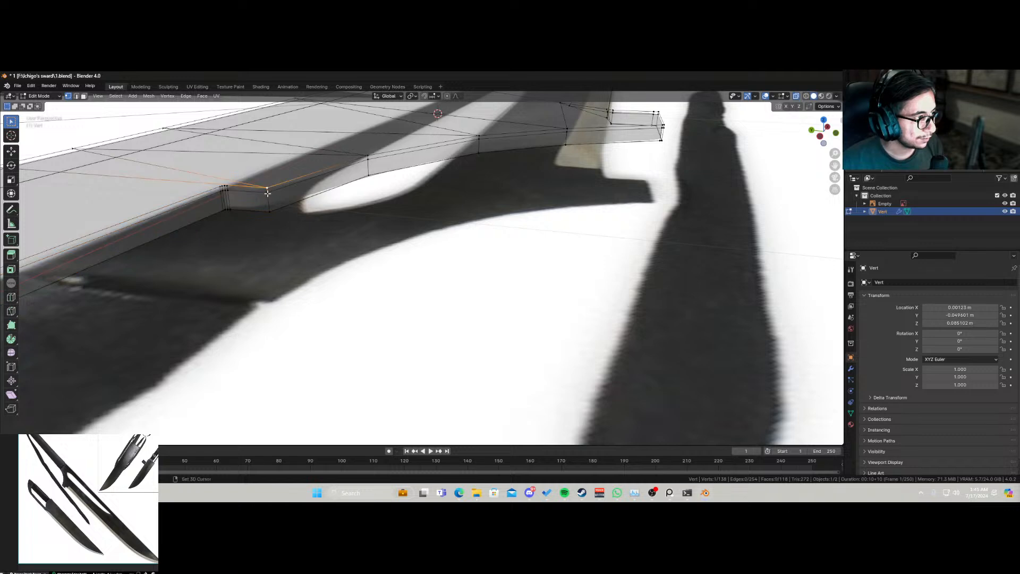
left_click(269, 194, "shift")
left_click(269, 210, "shift")
middle_click_drag(270, 210, 287, 232)
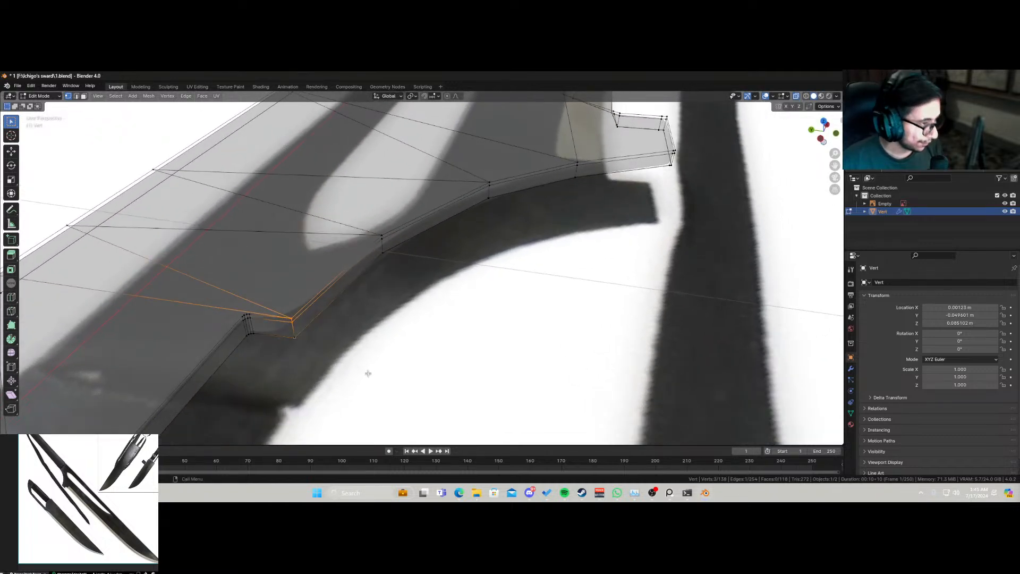
key("ctrl+b")
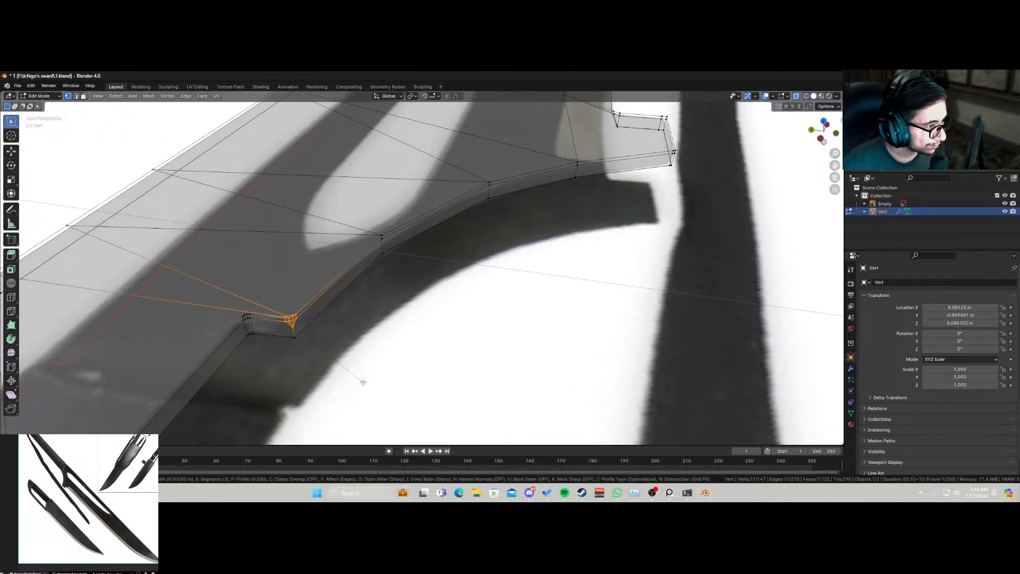
right_click(364, 382)
left_click(294, 339, "shift")
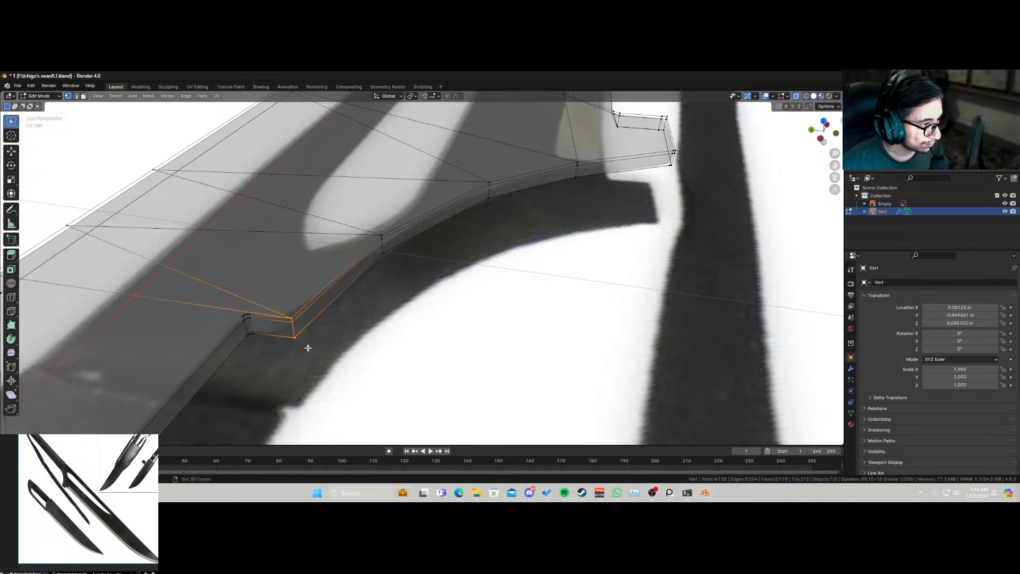
key("ctrl+b")
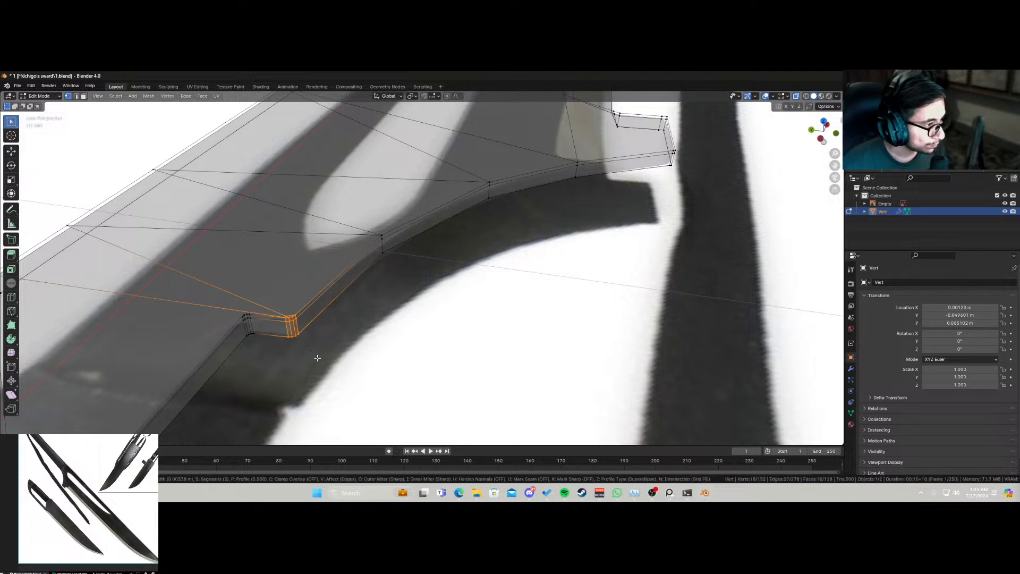
left_click(318, 358)
Step: Save the file in Object Mode, review the smoothed sword with X-ray off, and return to Edit Mode
key("Tab")
scroll(303, 354, "down", 5)
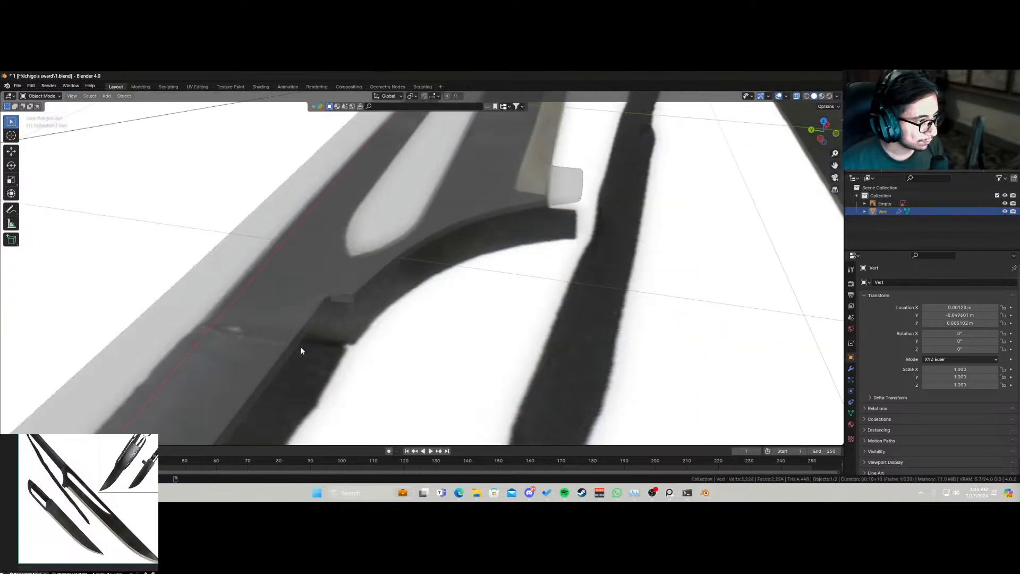
scroll(333, 324, "down", 5)
key("ctrl+s")
middle_click_drag(334, 324, 512, 301)
scroll(430, 303, "up", 4)
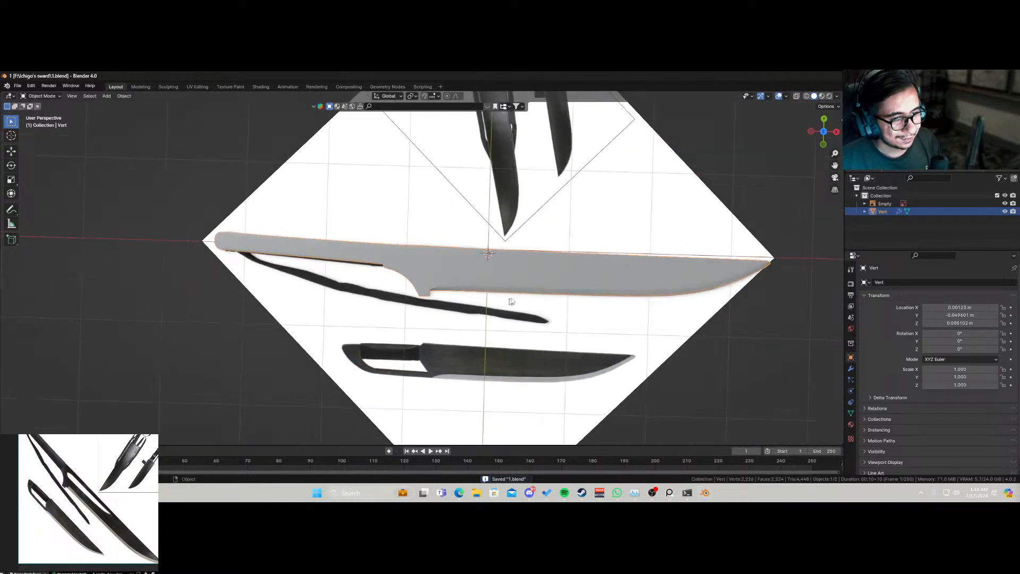
middle_click_drag(639, 285, 462, 242)
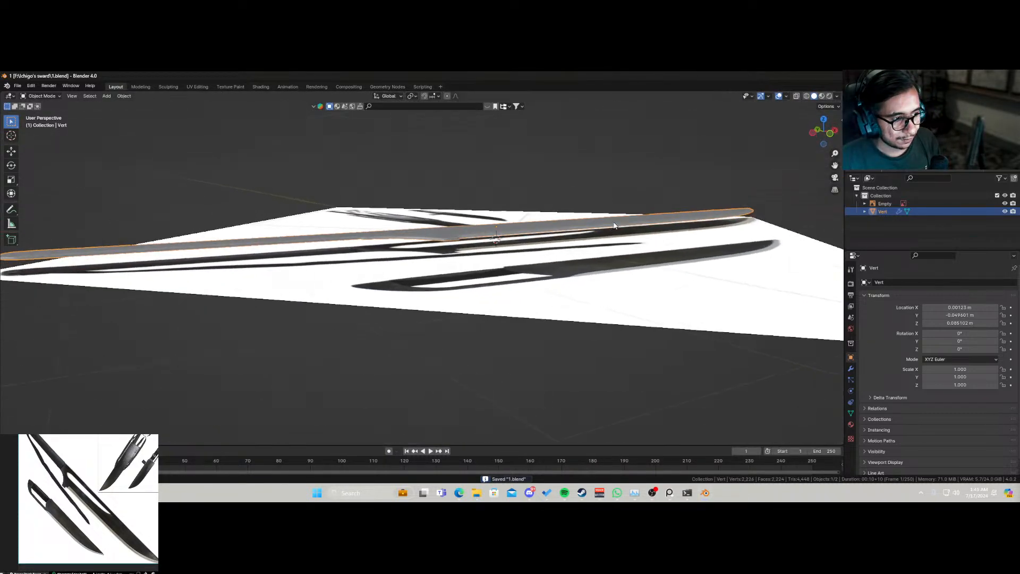
middle_click_drag(296, 265, 275, 341)
key("Tab")
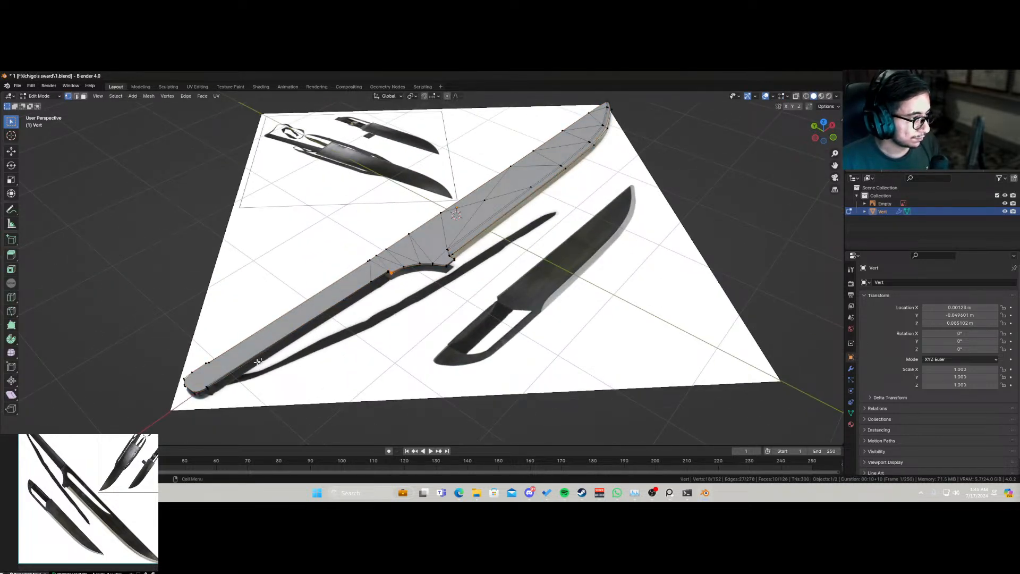
Step: In top view with X-ray on, knife-cut along the upper outline of the blade's slot, from its handle-side point to its tip
middle_click_drag(259, 361, 372, 305)
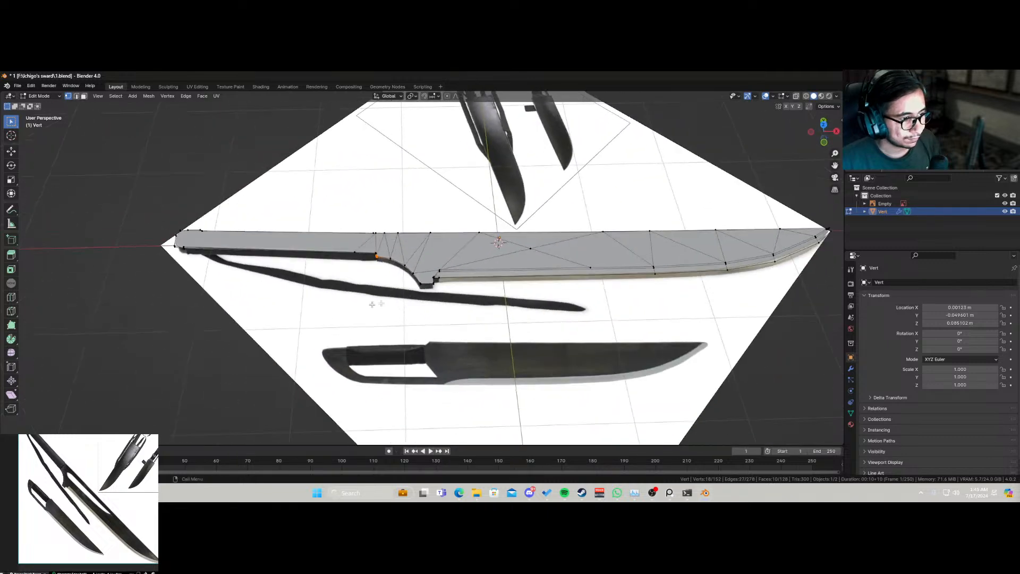
key("KP_7")
scroll(438, 307, "up", 4)
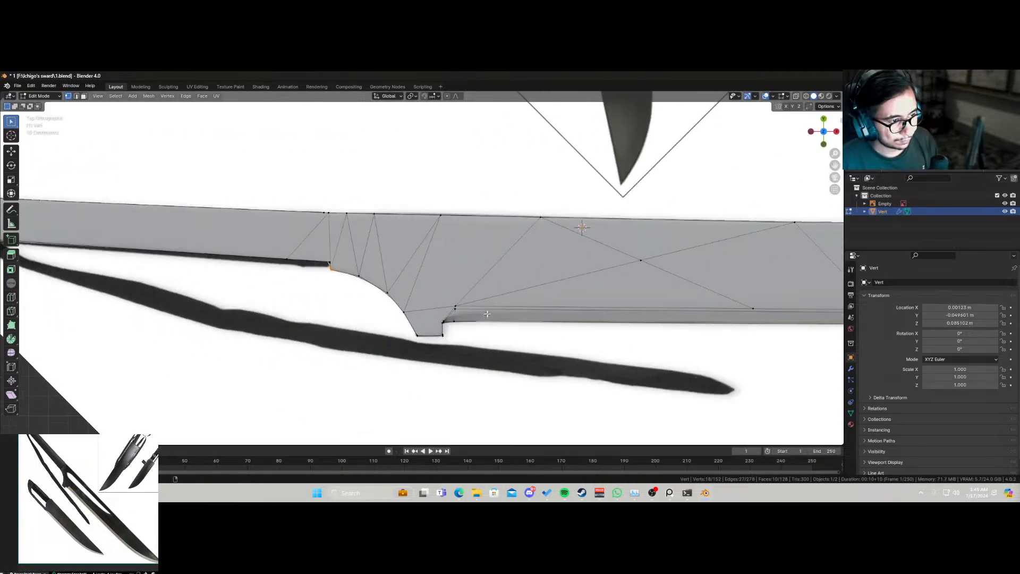
key("alt+z")
scroll(511, 298, "down", 1)
middle_click_drag(517, 273, 424, 281, "shift")
scroll(408, 280, "up", 2)
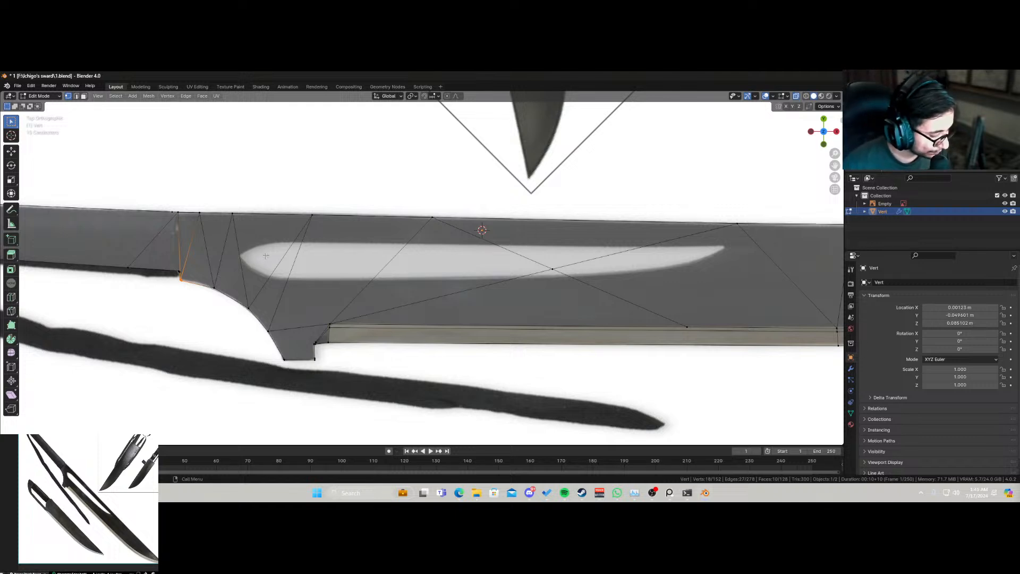
key("k")
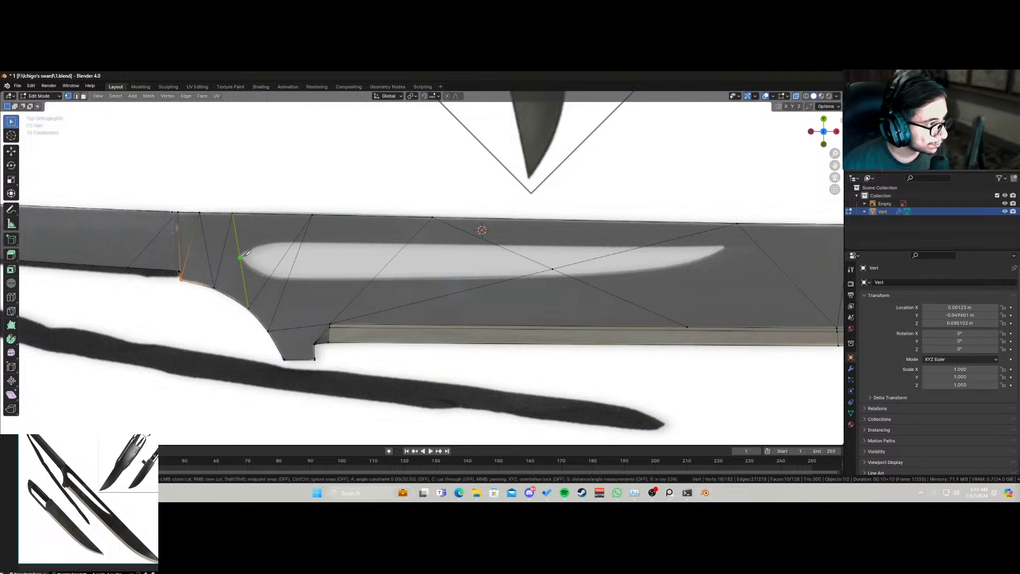
left_click(243, 255)
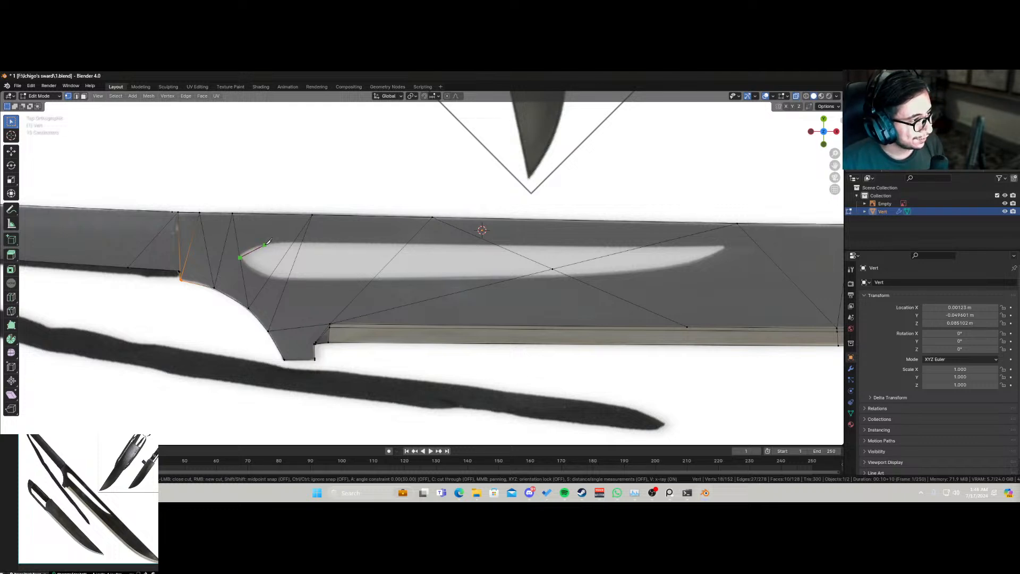
left_click(265, 243)
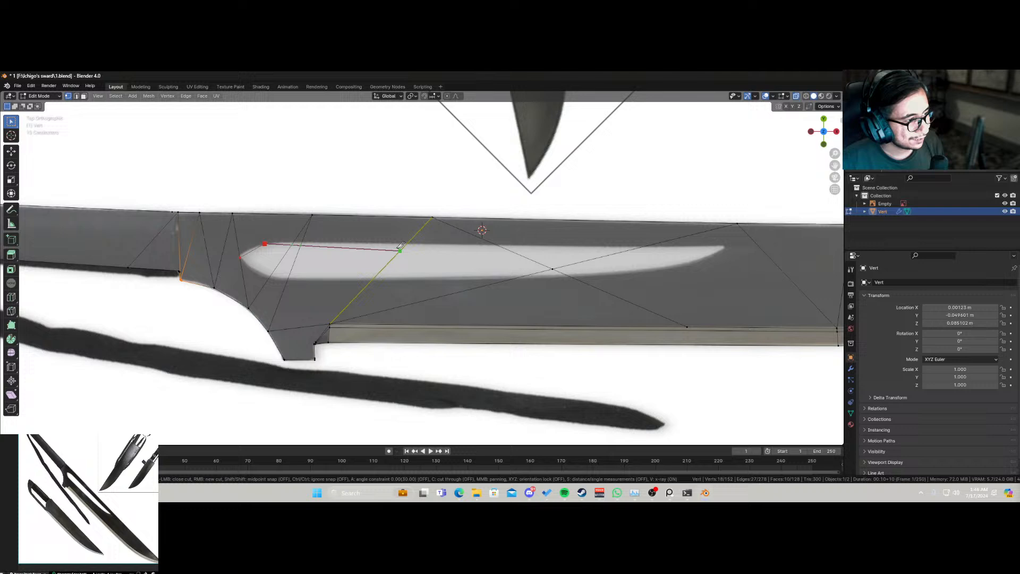
left_click(366, 243)
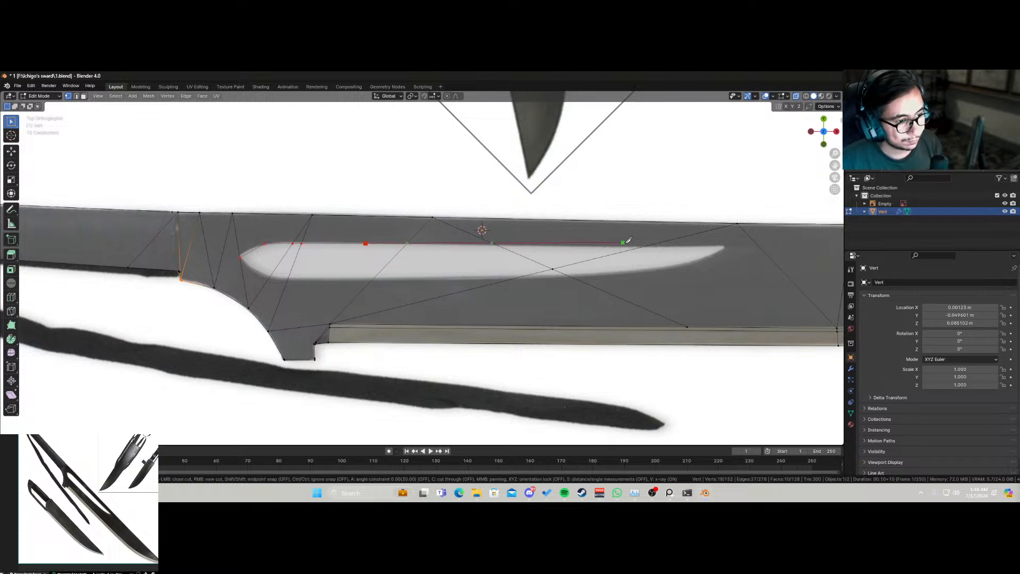
left_click(725, 245)
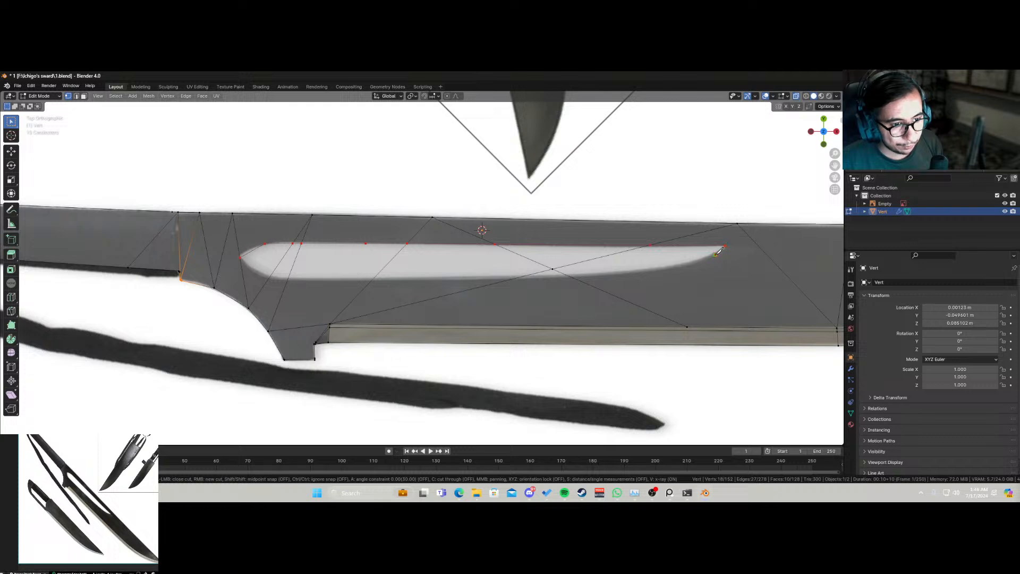
Step: Continue the knife cut from the slot's tip back along its curved lower outline to the starting point and apply it
left_click(715, 254)
left_click(671, 268)
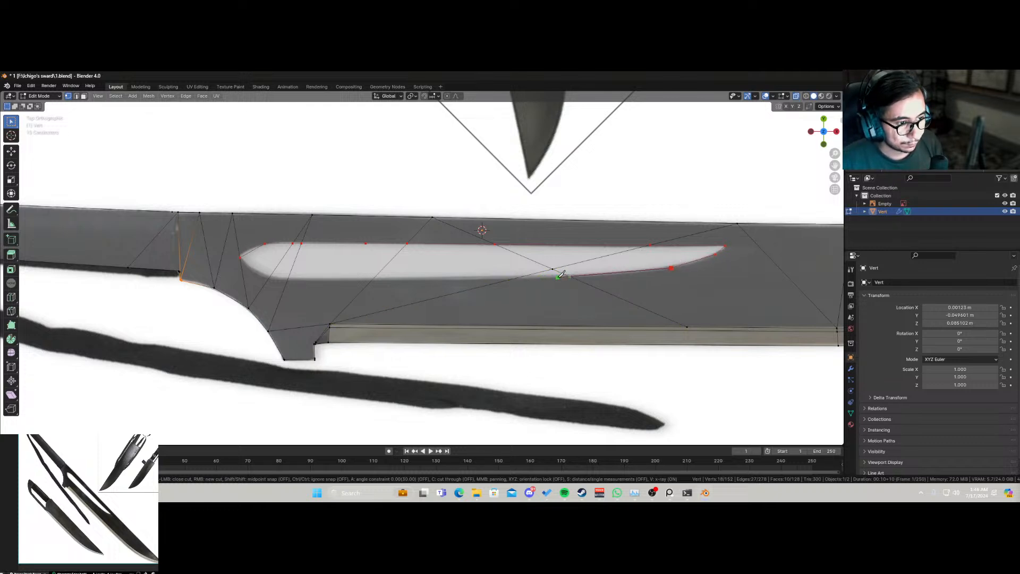
left_click(348, 281)
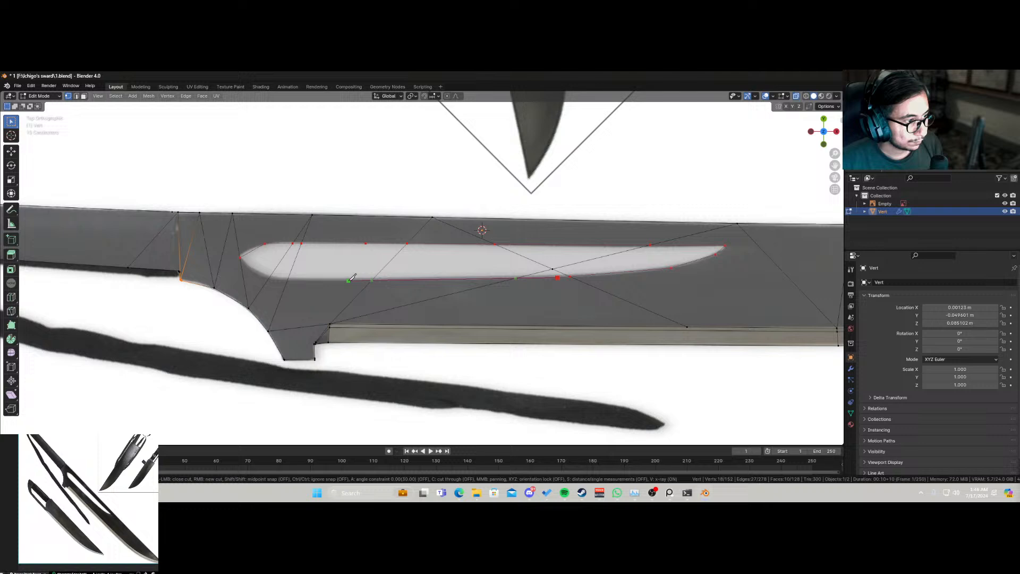
left_click(275, 280)
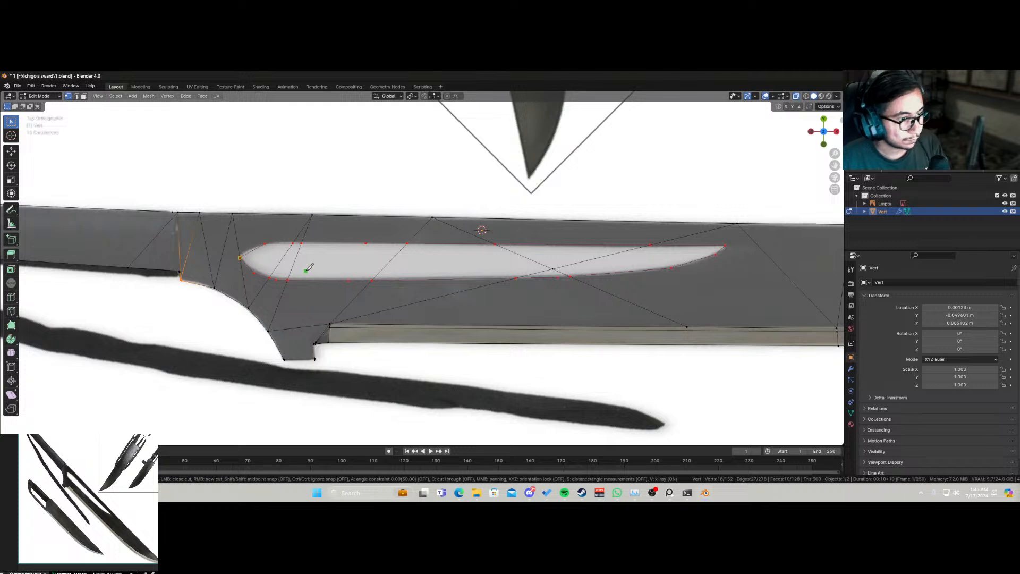
key("Return")
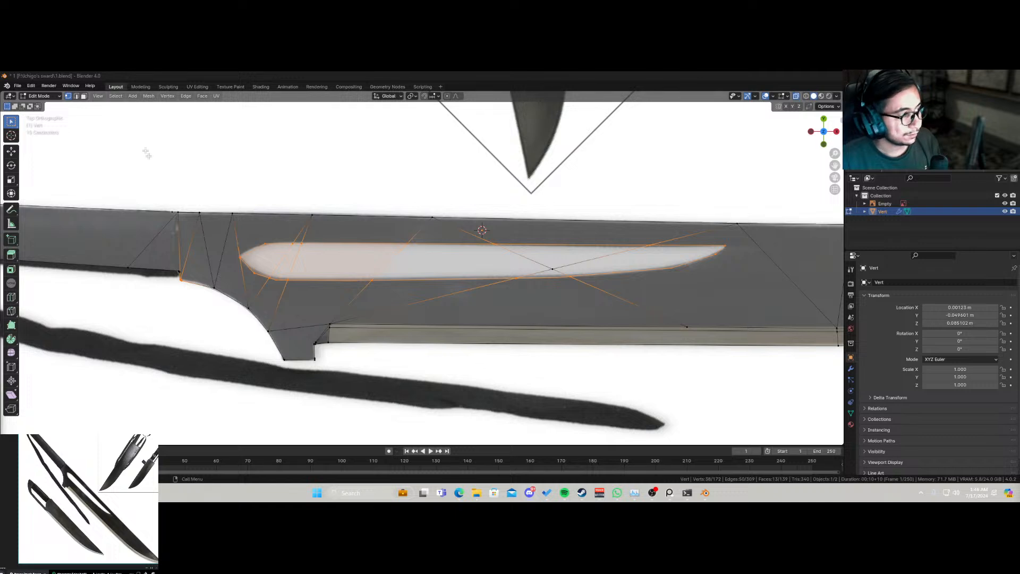
Step: In face select mode, select all the faces inside the slot outline and delete them
left_click(83, 95)
left_click(276, 263)
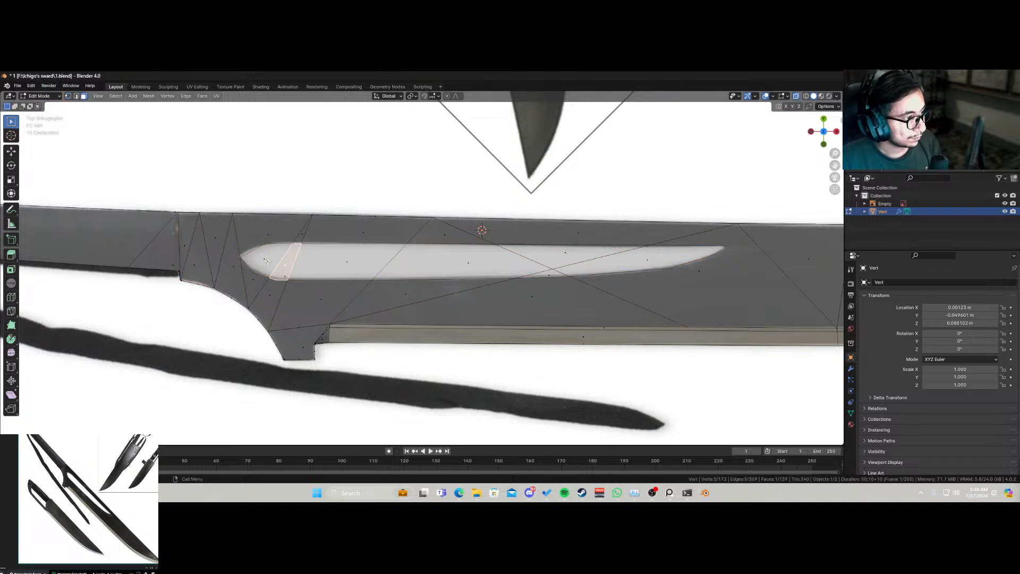
left_click(287, 267, "shift")
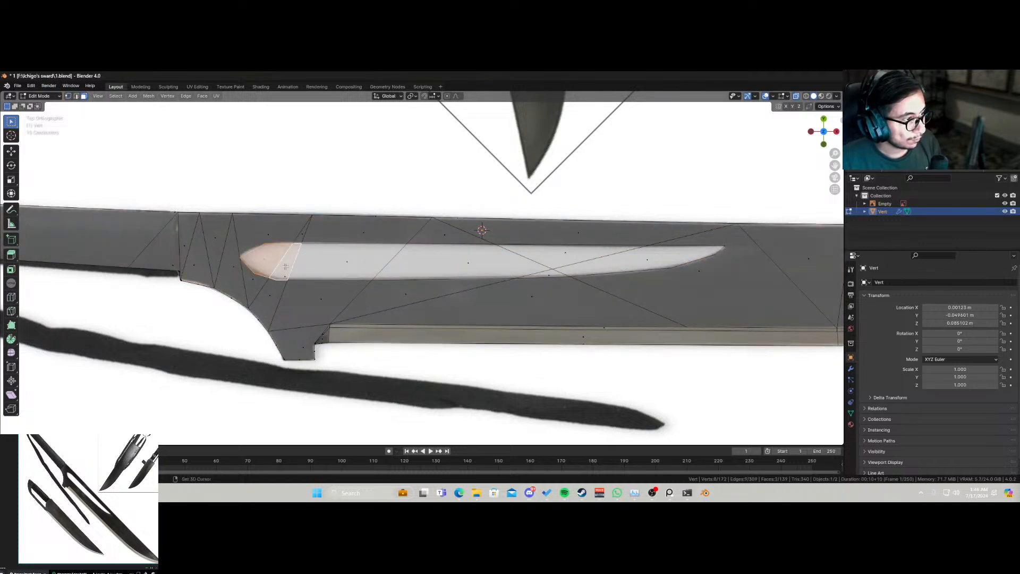
left_click(327, 268, "shift")
left_click(465, 264, "shift")
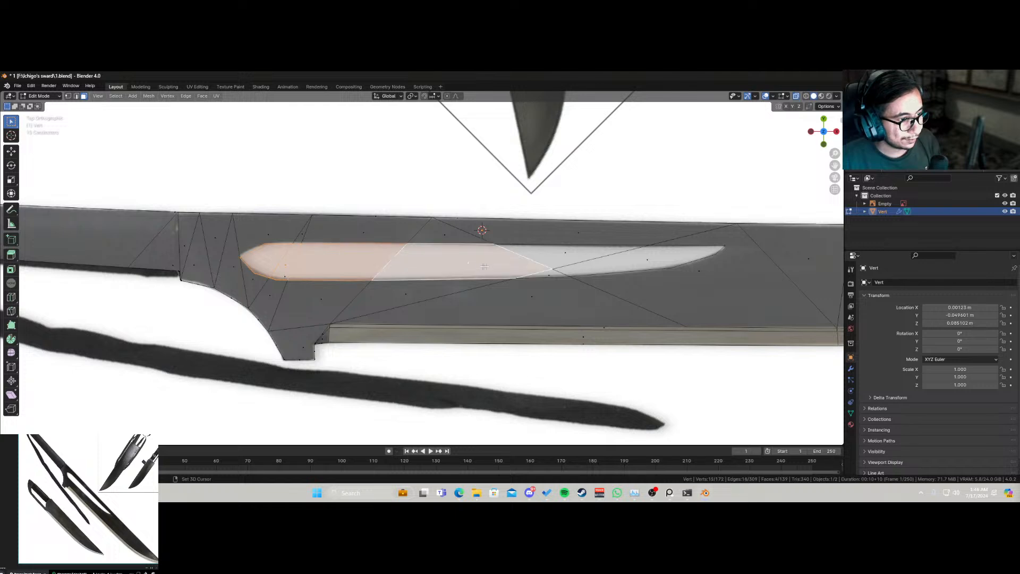
left_click(563, 256, "shift")
left_click(589, 260, "shift")
left_click(638, 263, "shift")
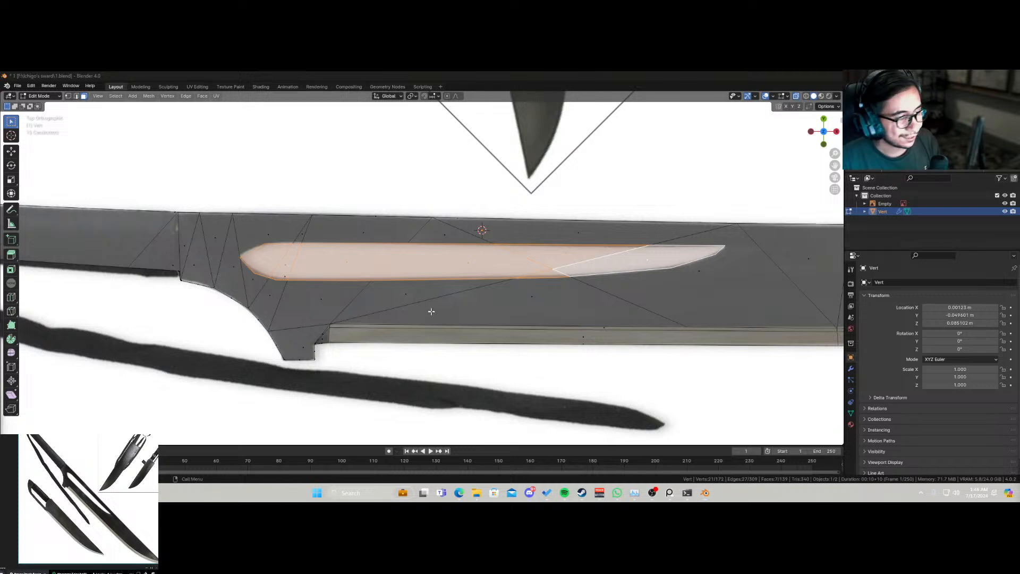
middle_click_drag(574, 266, 585, 267)
key("x")
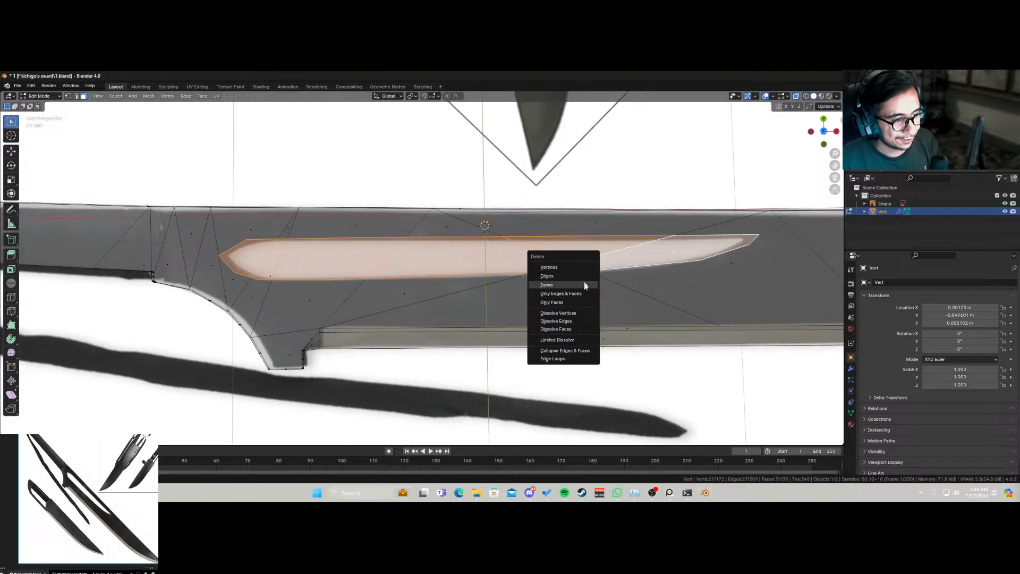
left_click(584, 284)
Step: Inspect the slot area in Object Mode from several angles, comparing X-ray and solid views
key("Tab")
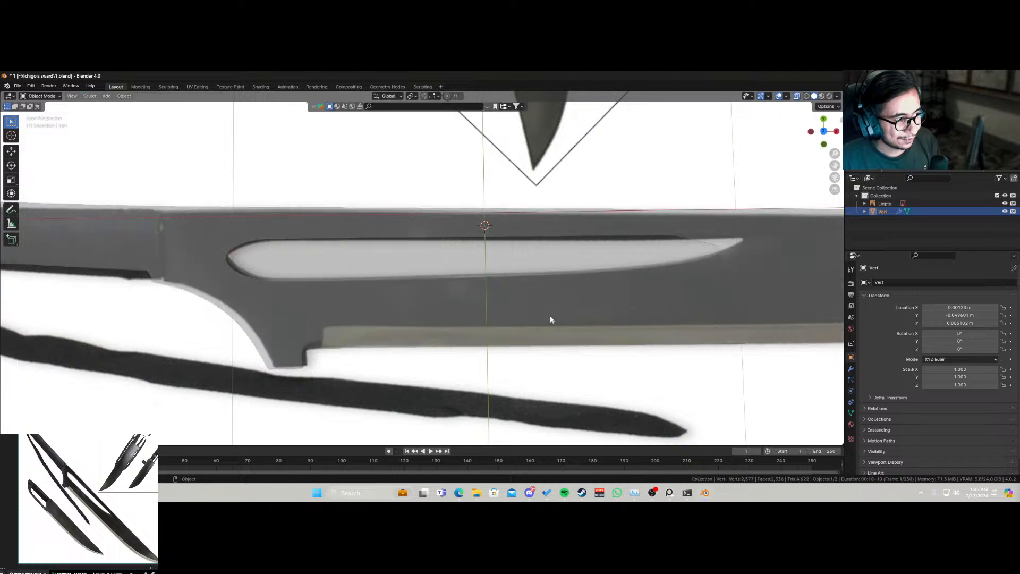
scroll(556, 303, "down", 1)
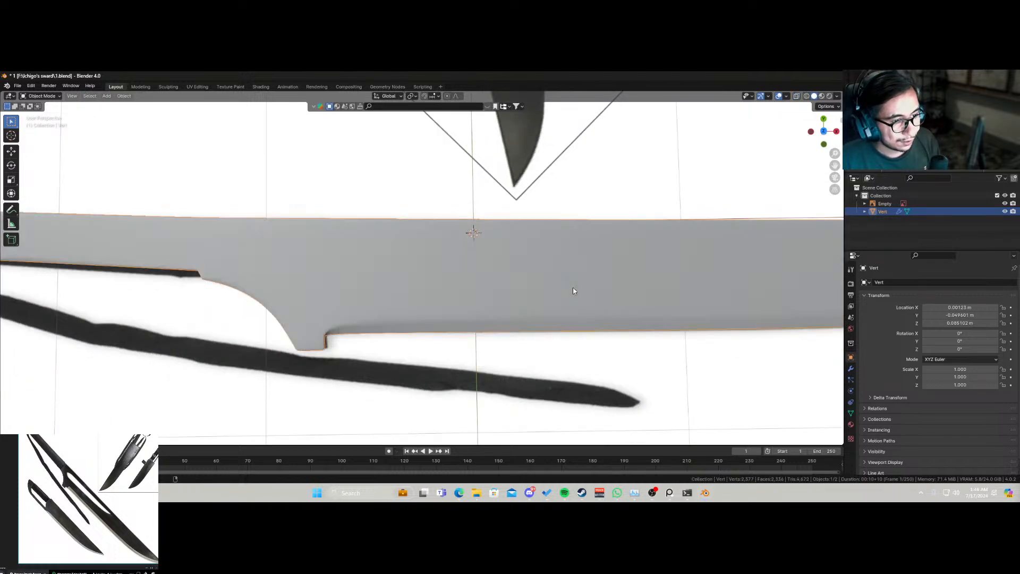
middle_click_drag(619, 285, 592, 268)
scroll(478, 341, "down", 8)
middle_click_drag(438, 327, 475, 293)
scroll(468, 314, "up", 4)
scroll(513, 288, "up", 3)
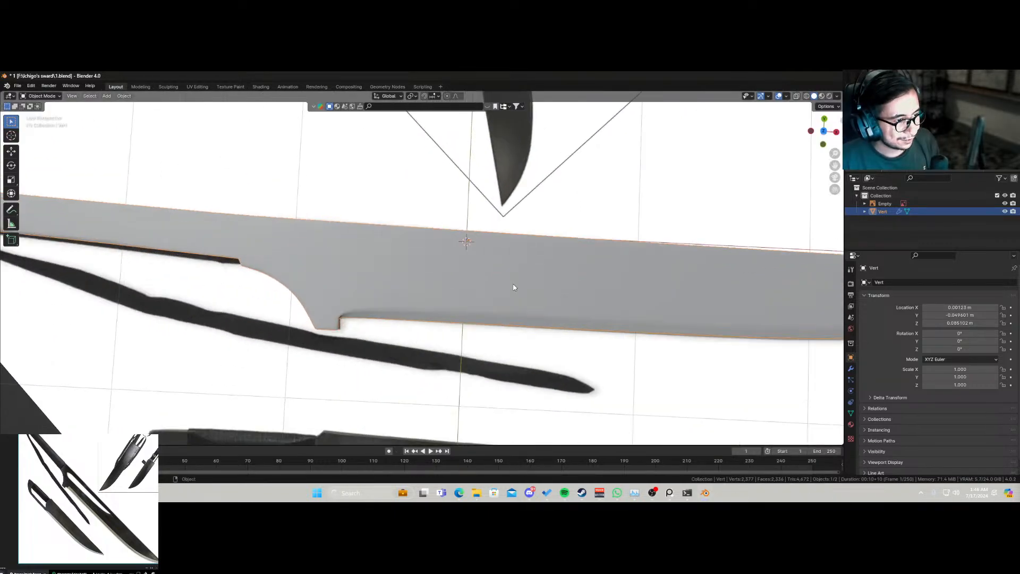
scroll(510, 327, "down", 5)
middle_click_drag(511, 328, 513, 299)
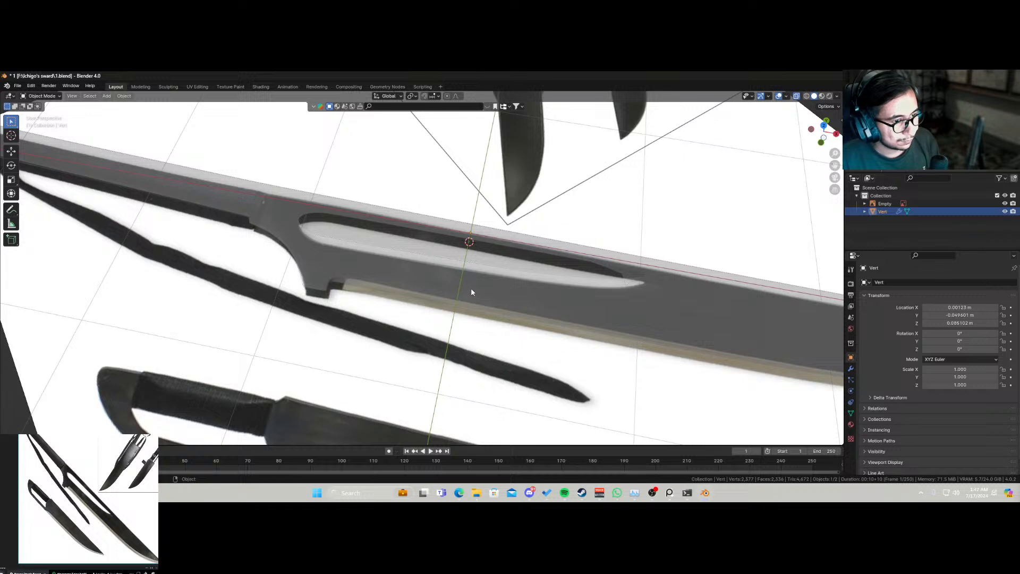
Step: In Edit Mode, delete the long face still covering the slot on the sword's upper side
key("Tab")
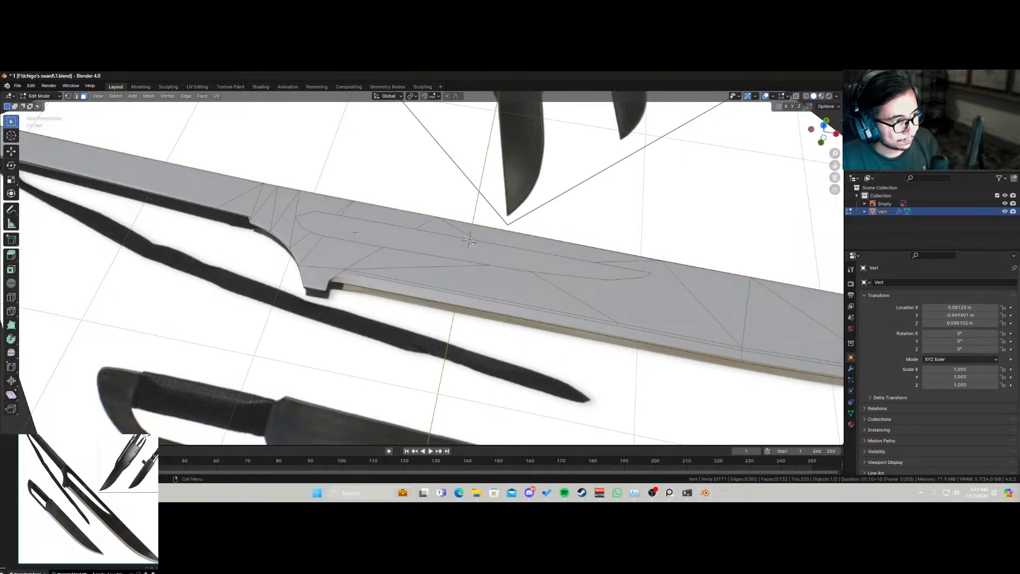
left_click(355, 233)
key("x")
left_click(385, 243)
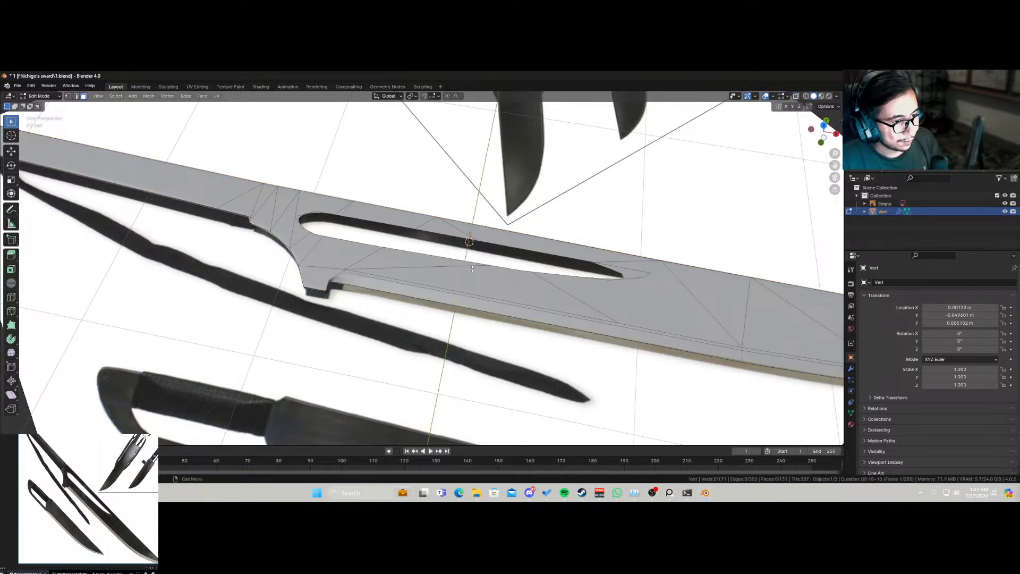
Step: Return to Object Mode and examine the smoothed sword and its slot opening from above and from a low side angle
middle_click_drag(471, 268, 479, 293)
key("alt+z")
key("alt+z")
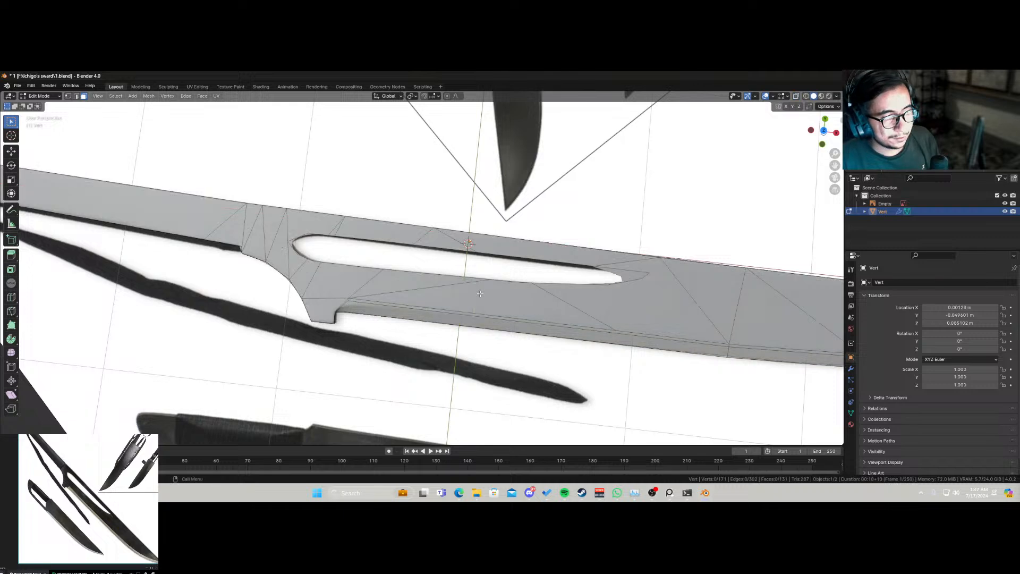
key("Tab")
scroll(480, 293, "down", 5)
middle_click_drag(483, 297, 423, 273)
right_click(427, 352)
left_click(421, 327)
middle_click_drag(422, 323, 501, 367)
scroll(436, 332, "up", 4)
scroll(434, 321, "down", 3)
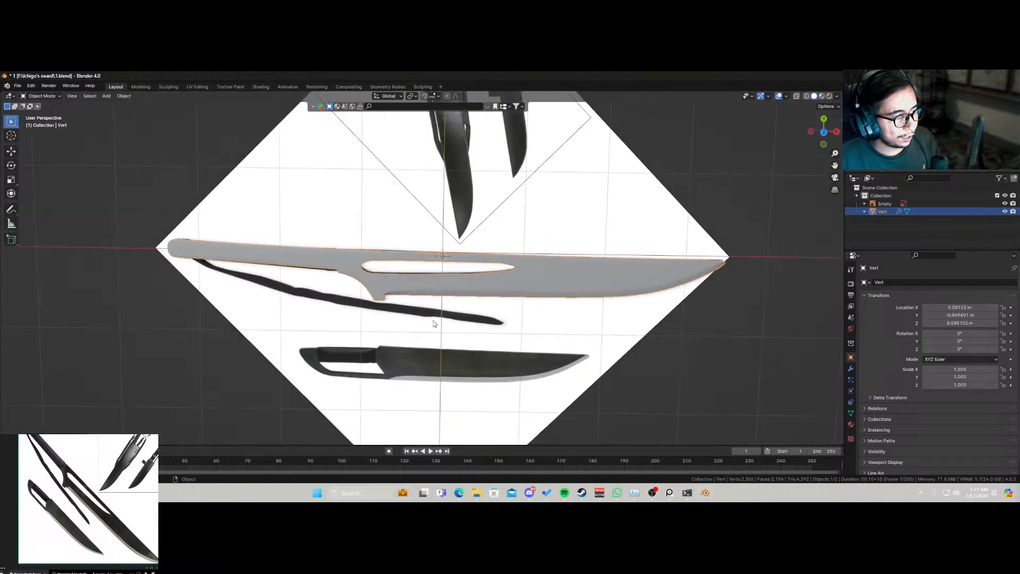
middle_click_drag(434, 324, 417, 300)
scroll(418, 299, "up", 6)
scroll(315, 285, "down", 1)
middle_click_drag(279, 263, 492, 212)
Step: Add a Mirror modifier to the sword and set it to mirror on the Z axis only
left_click(851, 369)
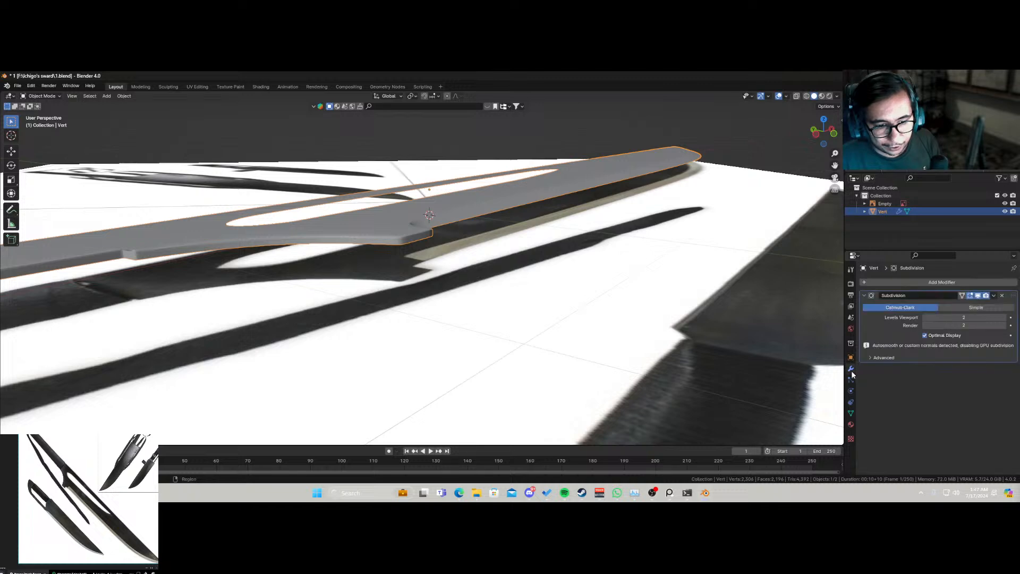
left_click(904, 286)
left_click(904, 286)
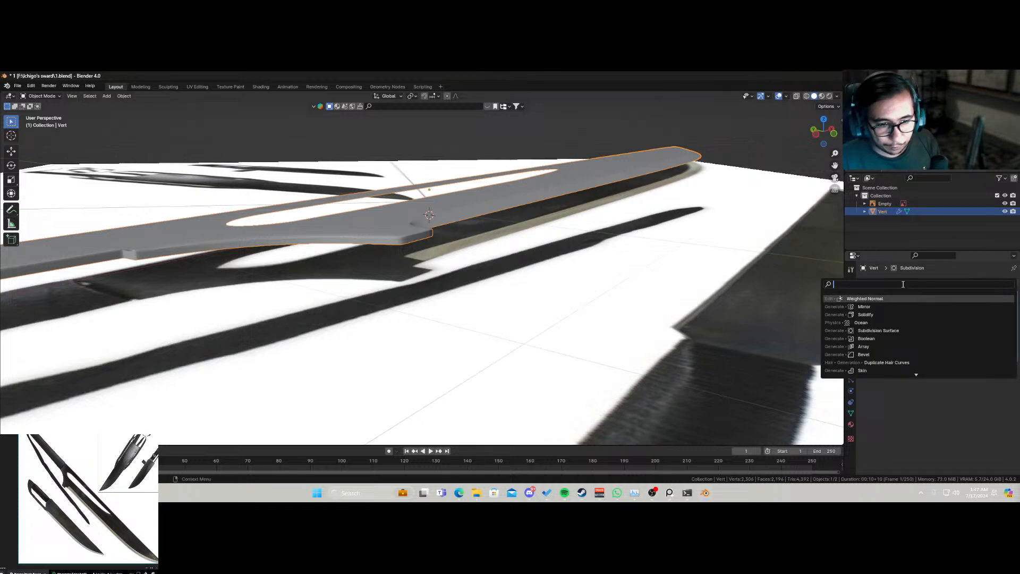
left_click(886, 307)
left_click(990, 380)
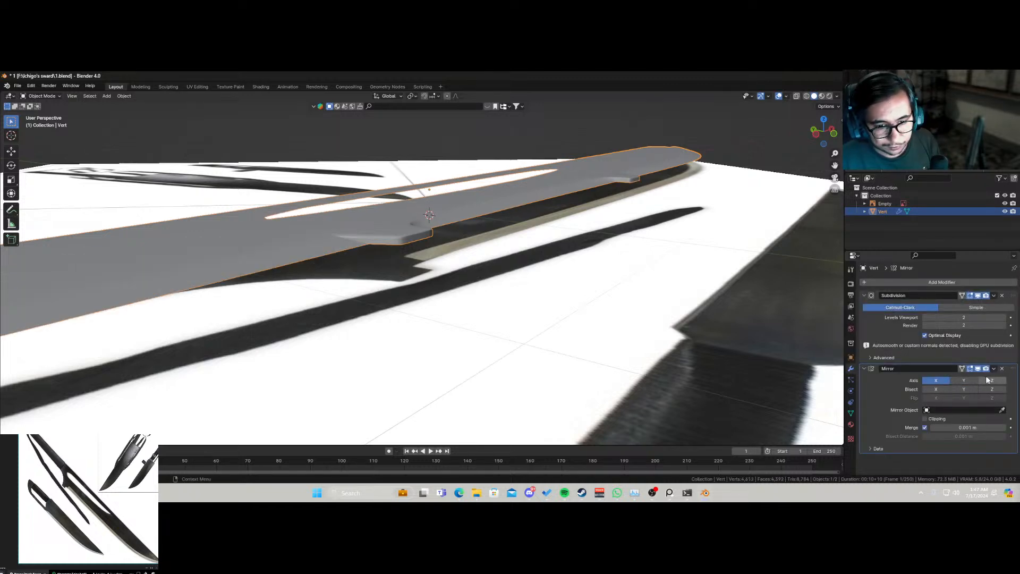
left_click(935, 380)
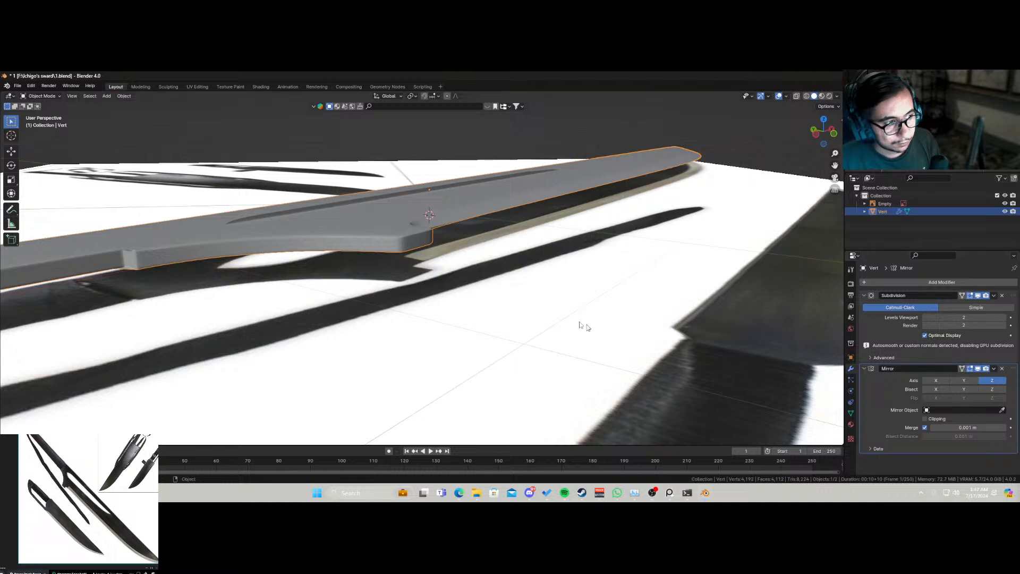
Step: Select the whole mesh in Edit Mode and move it slightly down along Z toward the mirror plane
middle_click_drag(533, 291, 491, 287)
key("Tab")
key("a")
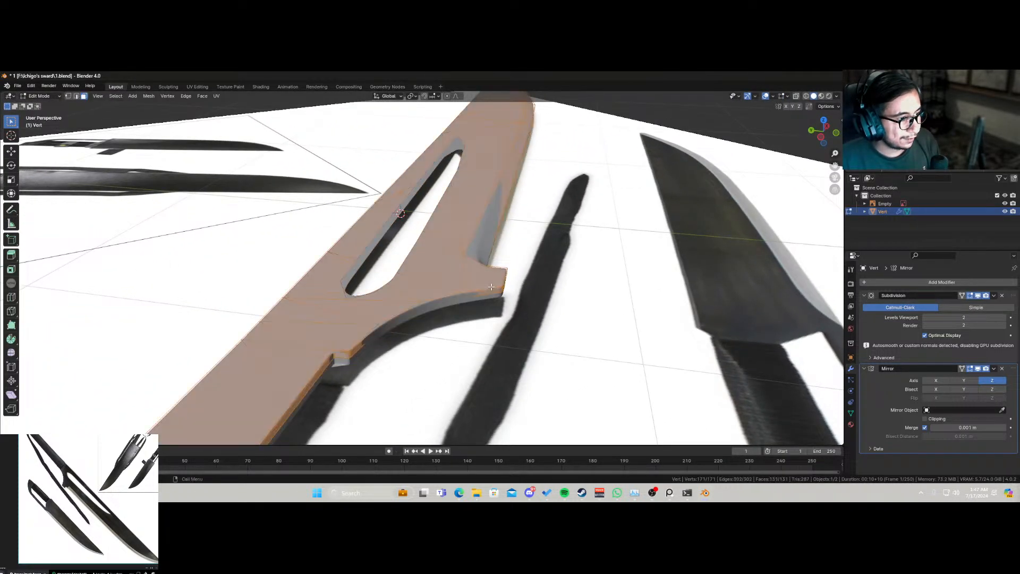
key("g")
key("z")
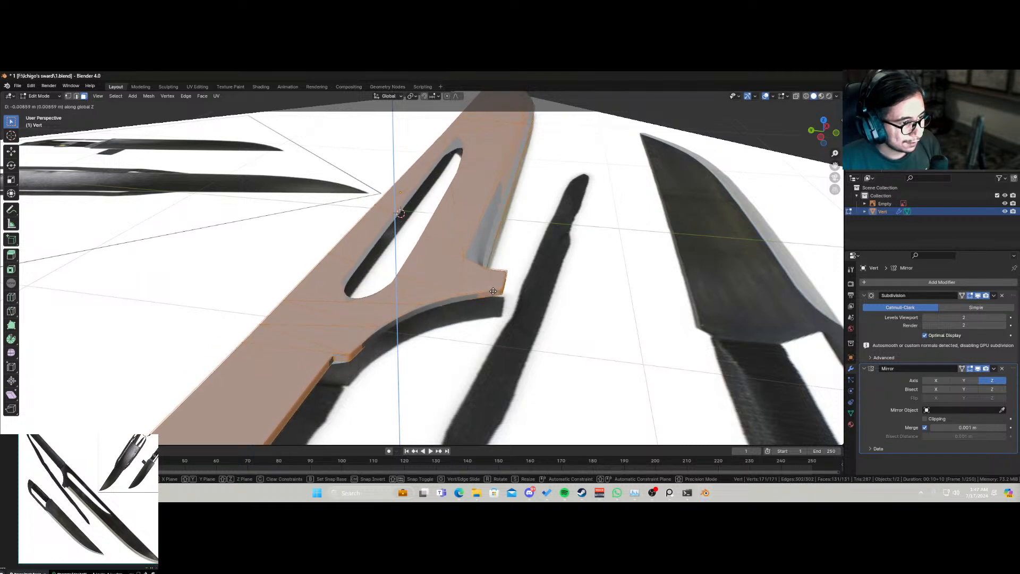
left_click(494, 302)
Step: Back in Object Mode, check the mirrored halves from the side and reorder the Mirror modifier above Subdivision
key("Tab")
middle_click_drag(513, 312, 446, 299)
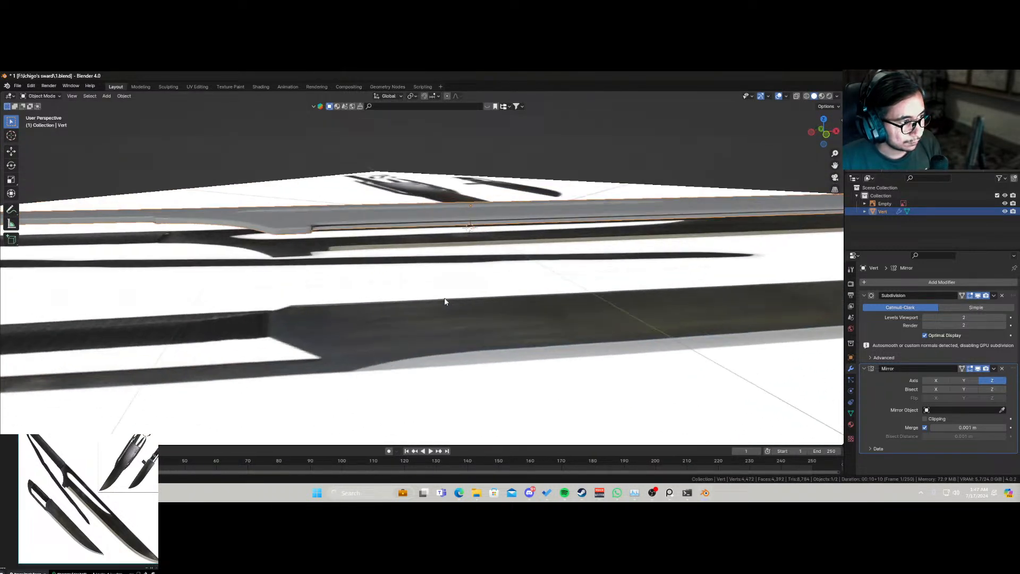
scroll(312, 232, "up", 5)
scroll(306, 223, "down", 1)
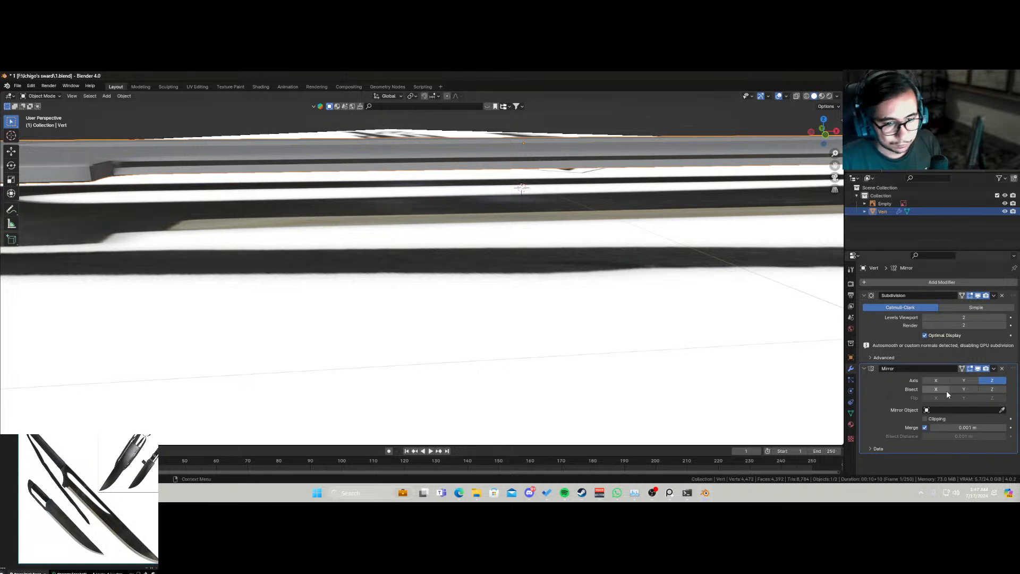
left_click_drag(1013, 369, 1006, 282)
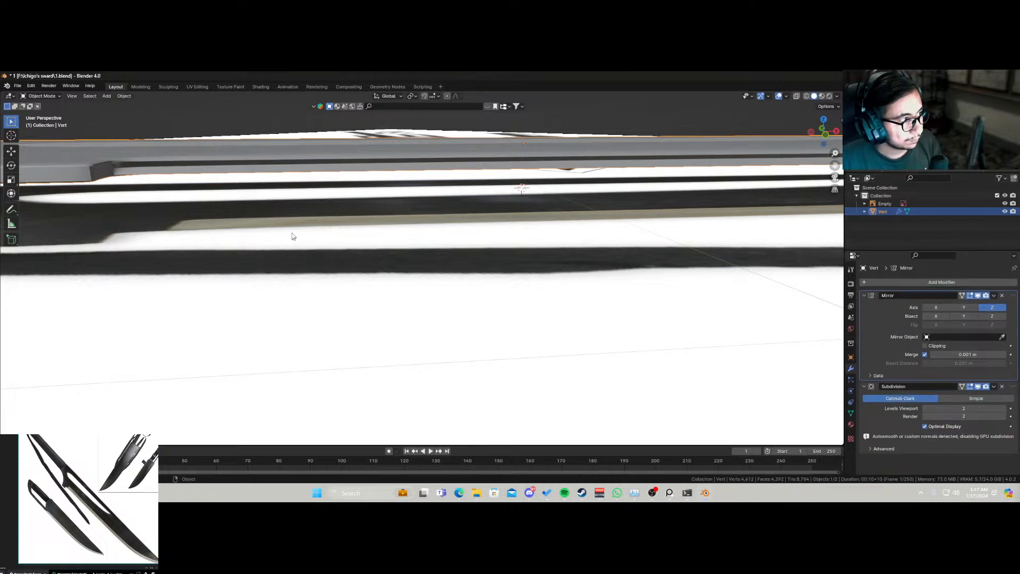
Step: Move the whole sword mesh up along Z by about 0.0086 m in Edit Mode and save the file from Object Mode
key("Tab")
key("g")
key("z")
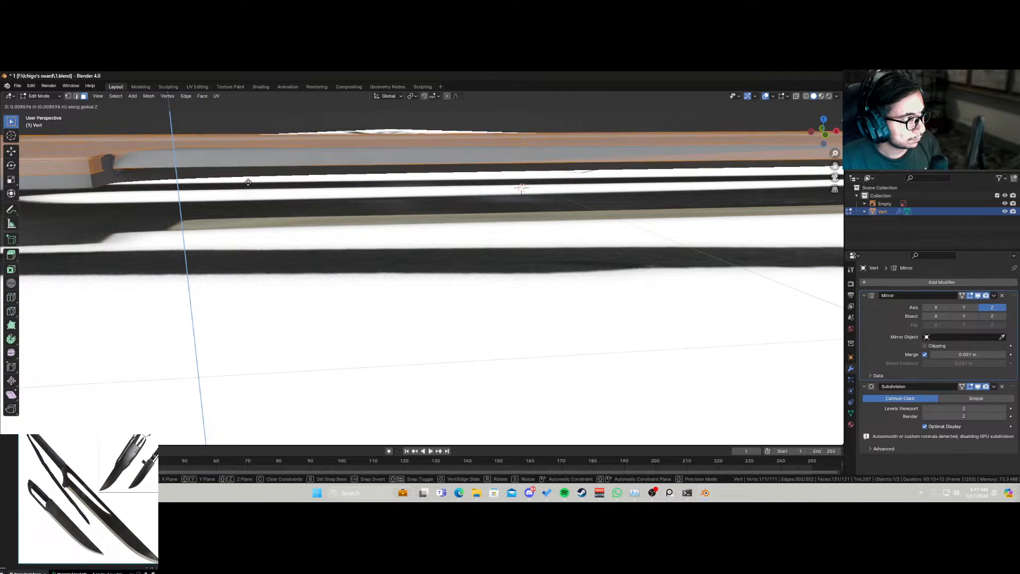
left_click(247, 183)
key("Tab")
middle_click_drag(248, 196, 383, 277)
key("ctrl+s")
Step: Inspect the mirrored sword against the reference image from several angles, close up and at full length, and from the top view
scroll(419, 303, "down", 4)
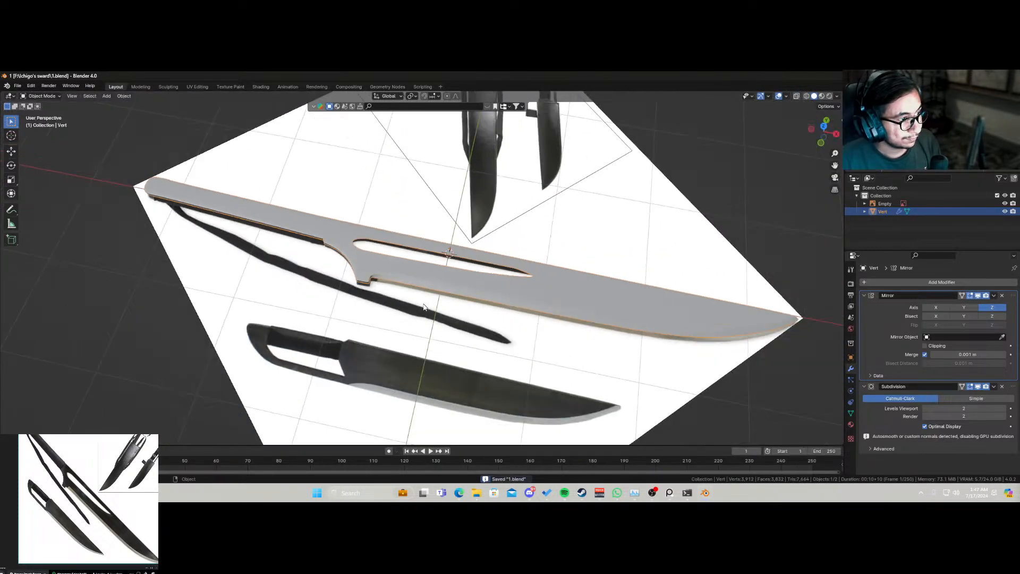
middle_click_drag(424, 304, 485, 331)
scroll(388, 288, "down", 2)
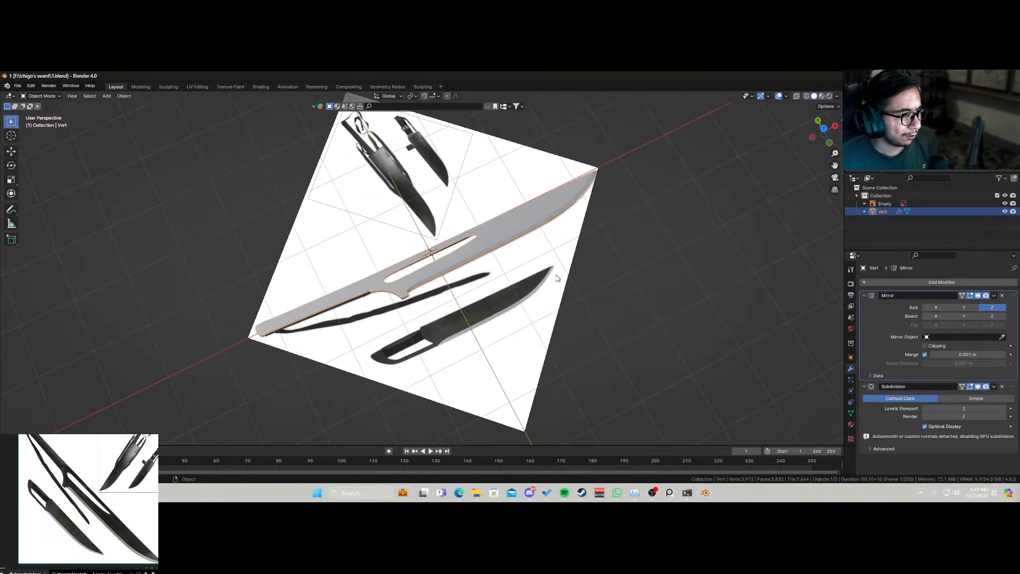
scroll(466, 290, "up", 3)
scroll(465, 311, "up", 2)
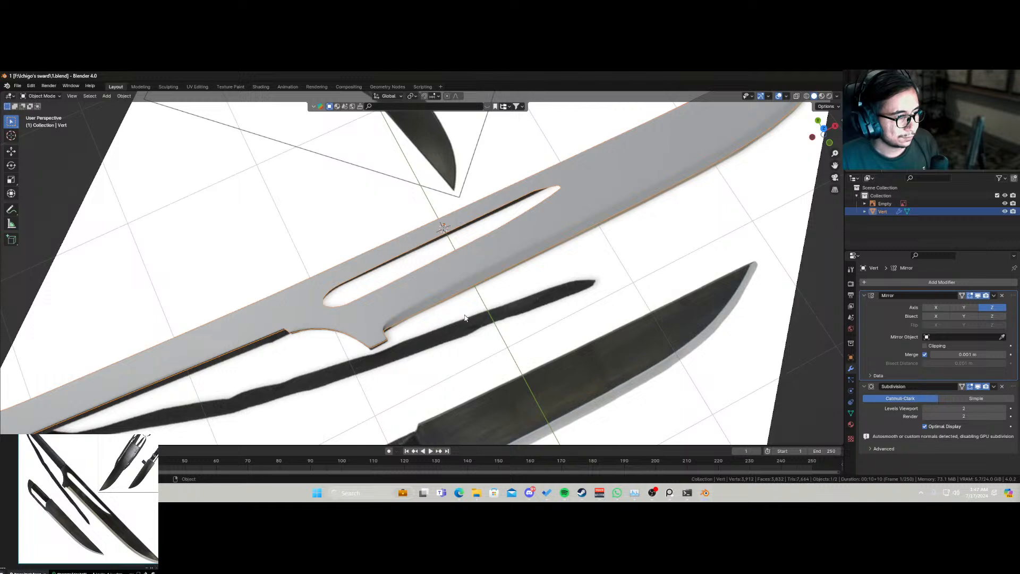
scroll(465, 318, "down", 5)
middle_click_drag(463, 323, 463, 301)
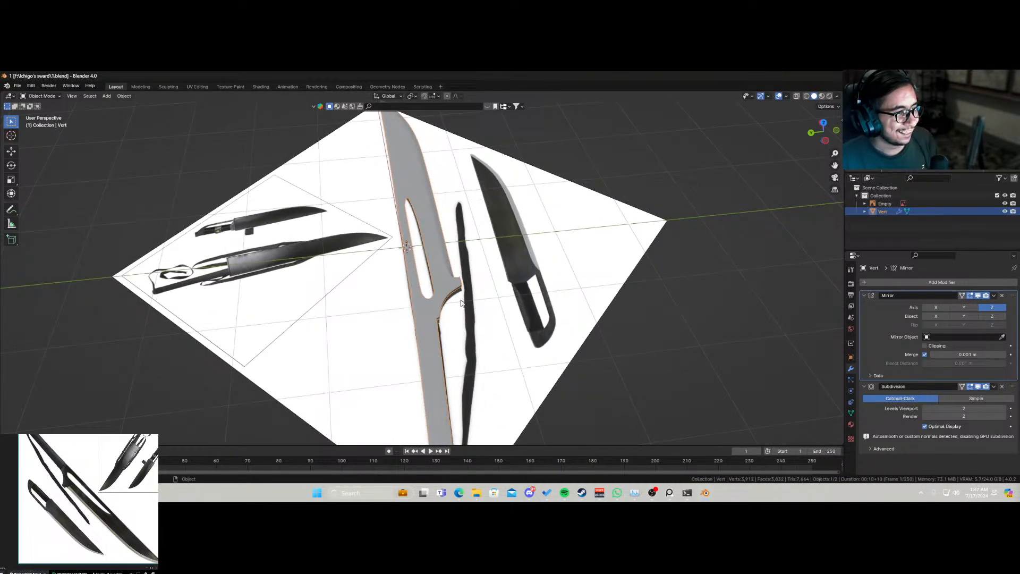
scroll(460, 305, "down", 2)
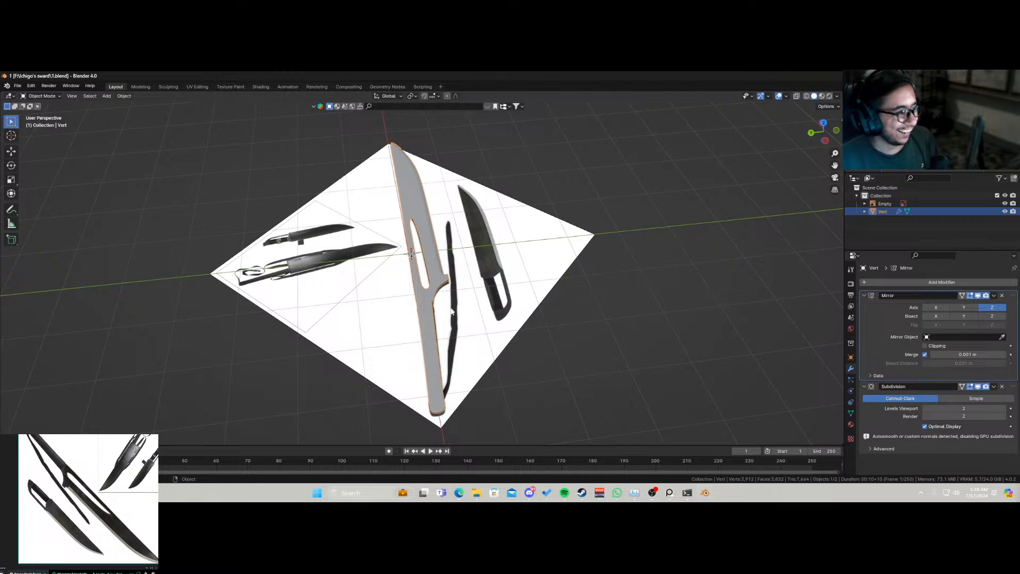
middle_click_drag(449, 310, 388, 338)
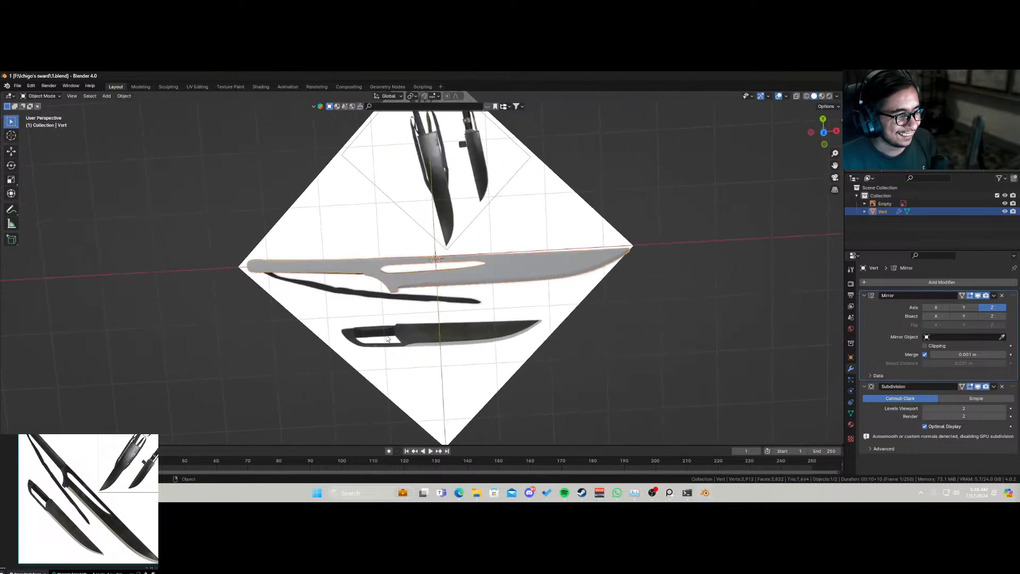
scroll(394, 350, "up", 3)
key("KP_7")
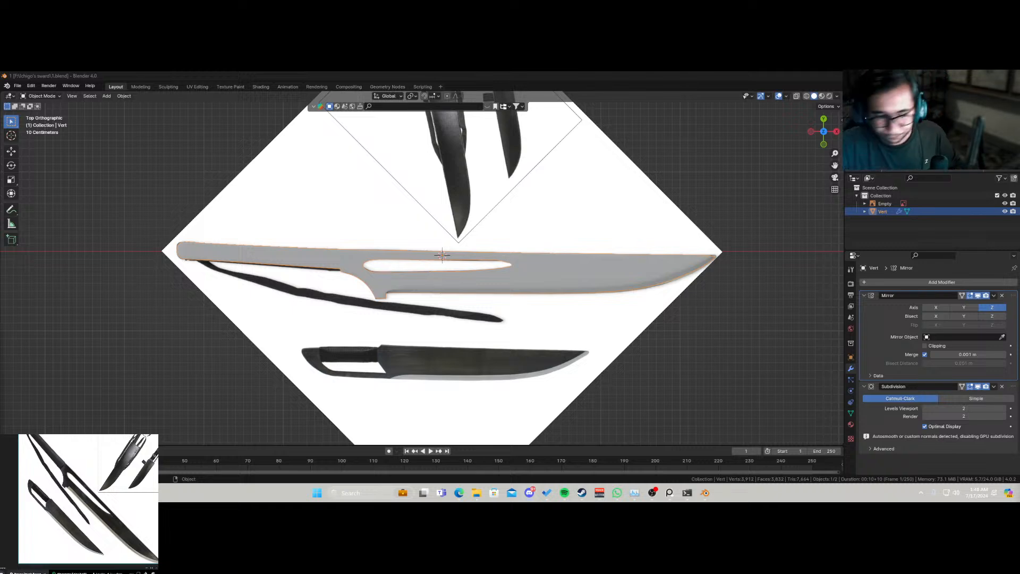
Step: In Edit Mode, select the single vertex at the blade's lower edge beside the guard notch and shift it slightly along X
scroll(372, 350, "up", 3)
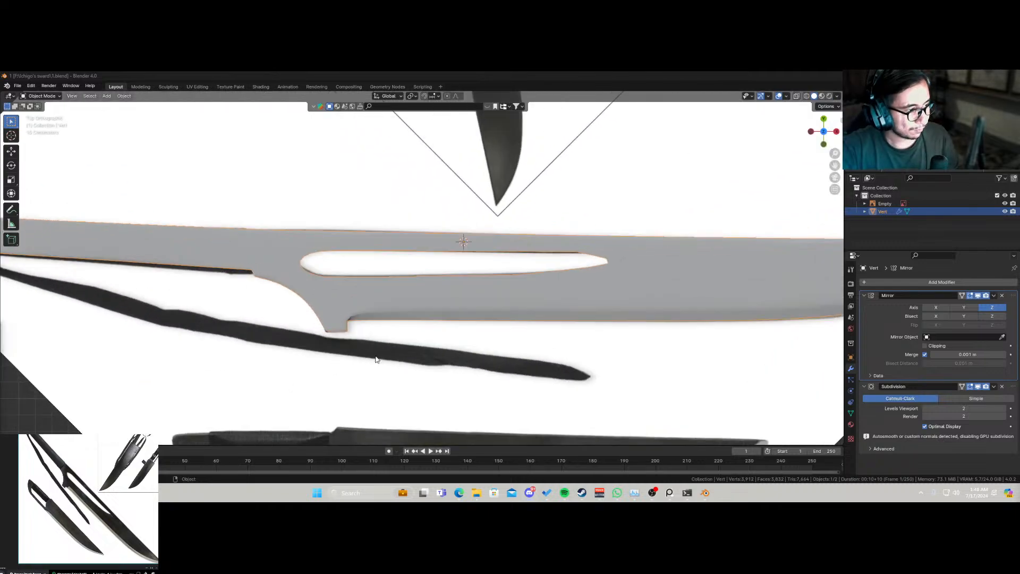
scroll(378, 355, "up", 3)
middle_click_drag(376, 358, 335, 296)
key("Tab")
scroll(317, 297, "up", 3)
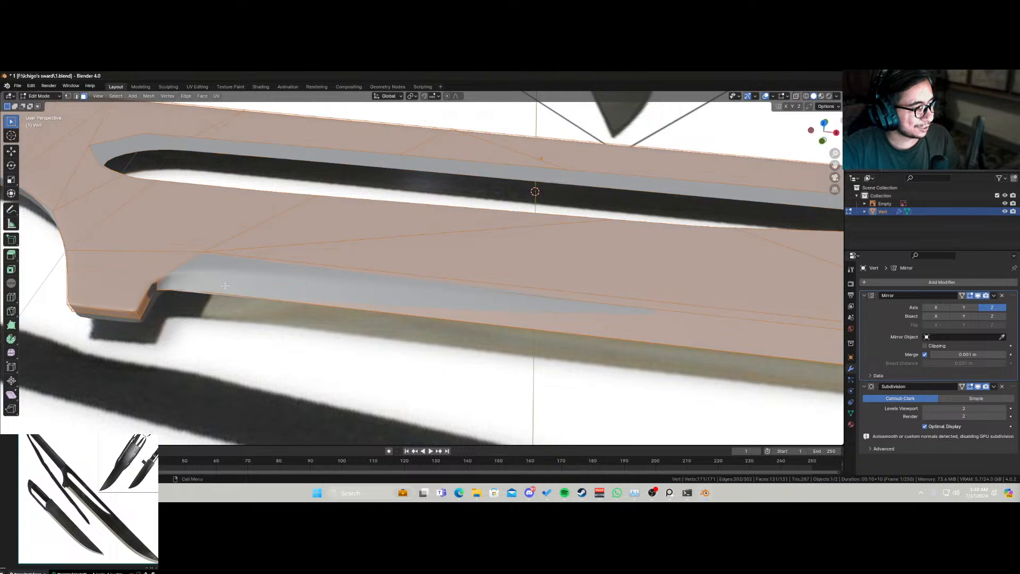
key("alt+z")
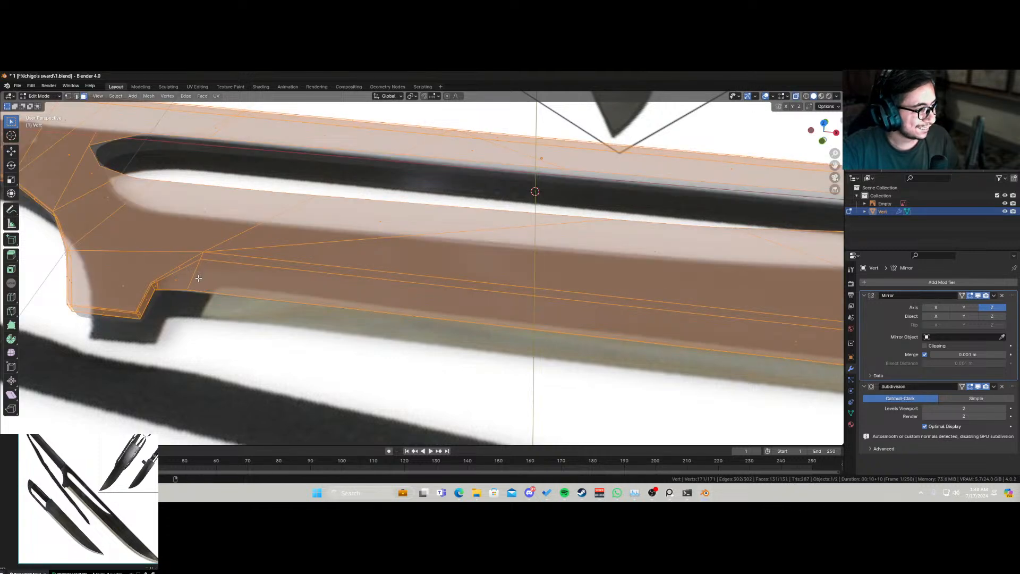
key("1")
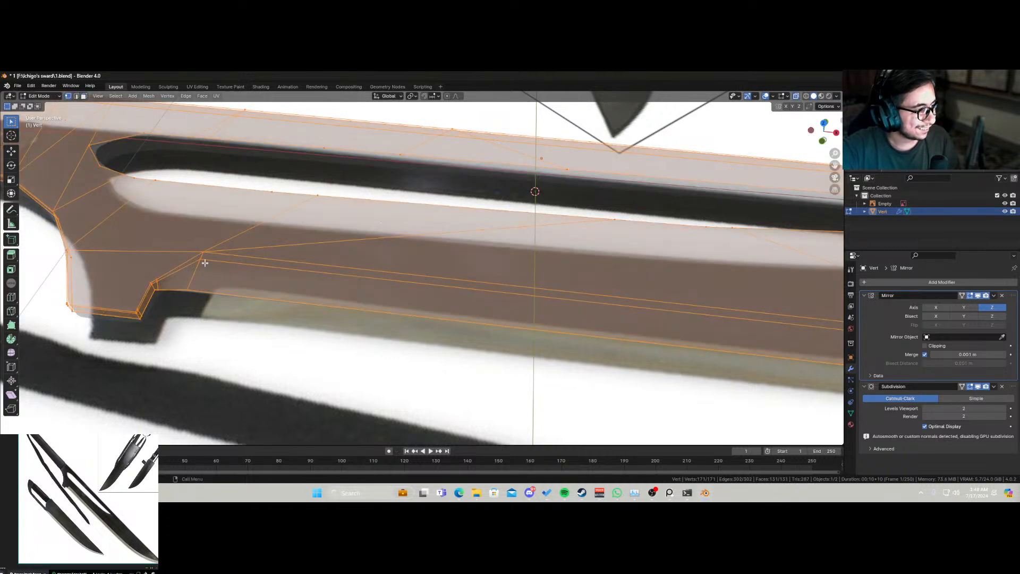
left_click(206, 264)
key("alt+z")
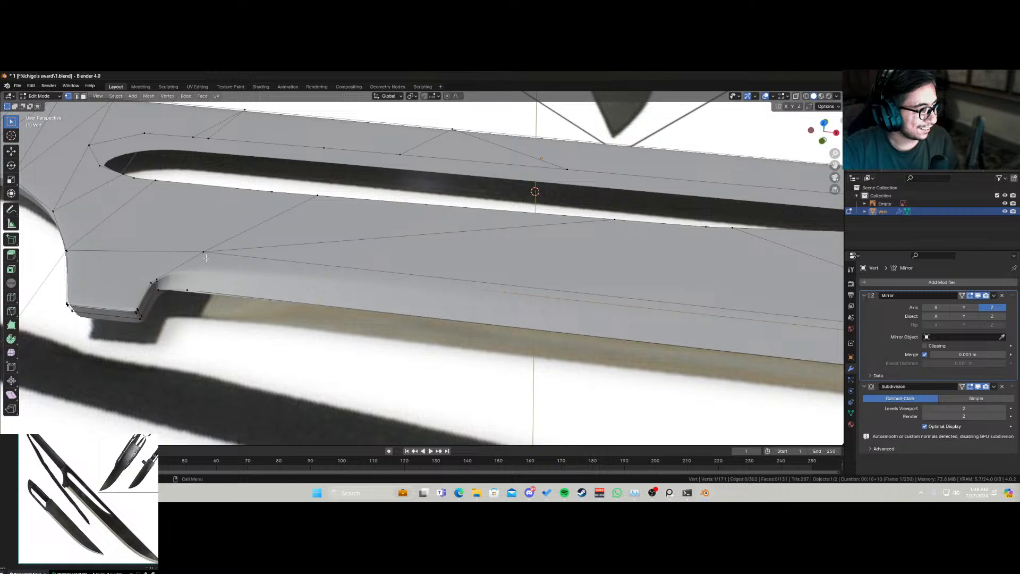
key("g")
key("x")
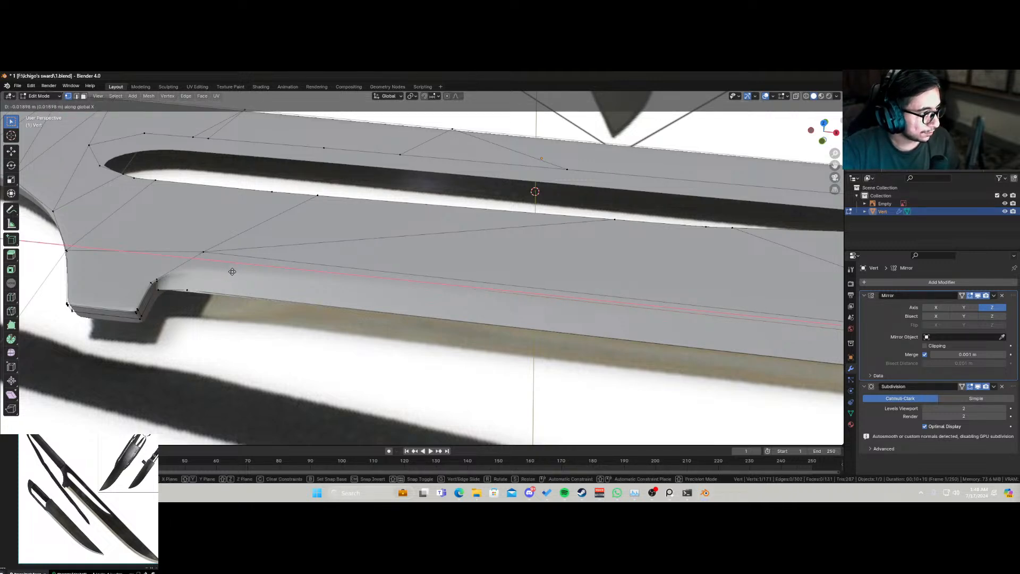
left_click(223, 272)
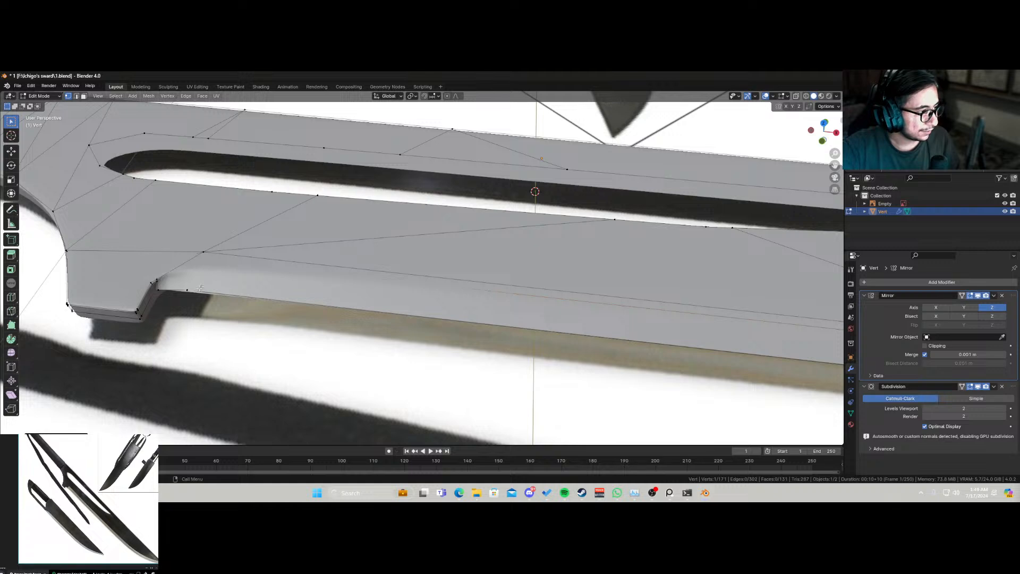
Step: Return to Object Mode and check the full sword from an angle and in top orthographic view
key("Tab")
scroll(236, 289, "down", 6)
right_click(301, 246)
left_click(303, 247)
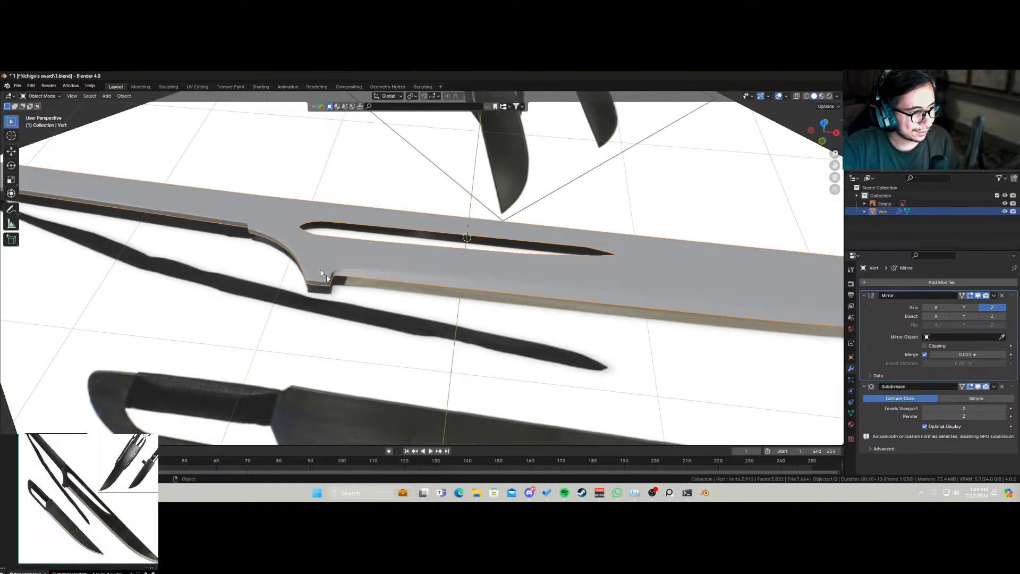
scroll(394, 300, "down", 5)
middle_click_drag(390, 300, 388, 340)
key("KP_7")
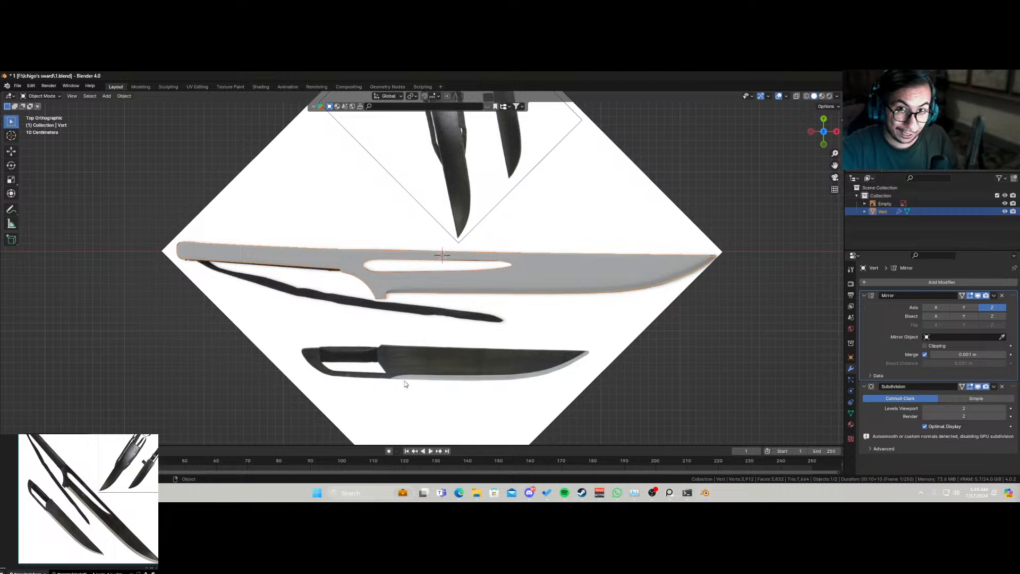
Step: Place the 3D cursor on the small knife's blade in the reference image
scroll(409, 389, "up", 2)
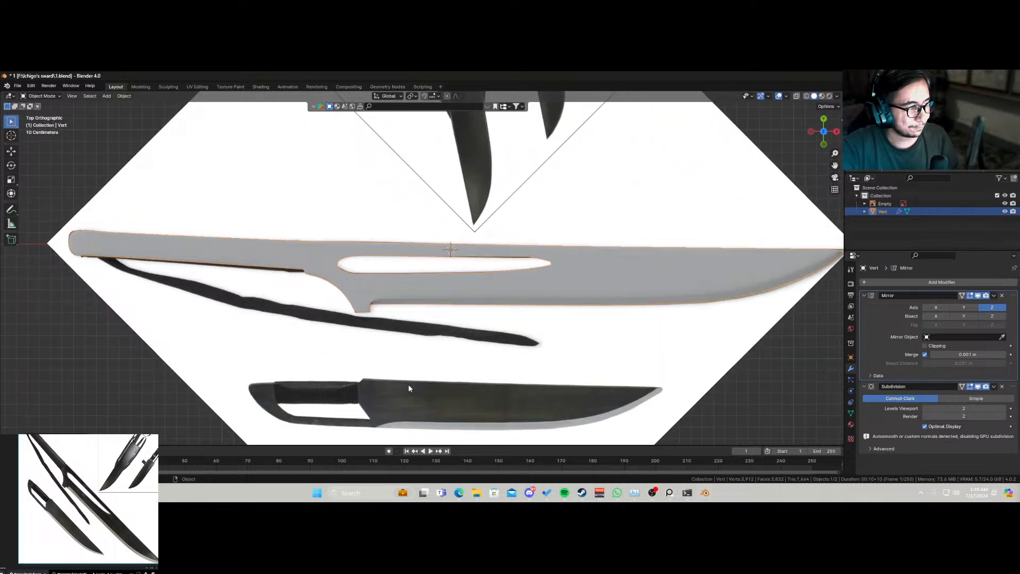
middle_click_drag(408, 389, 385, 246, "shift")
scroll(383, 271, "up", 1)
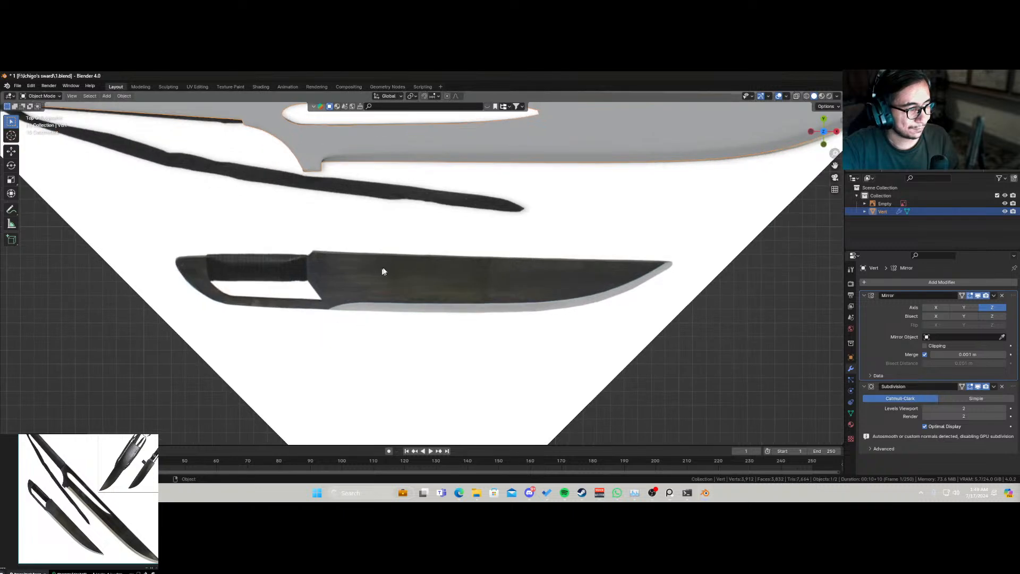
key("shift+a")
mouse_move(404, 301)
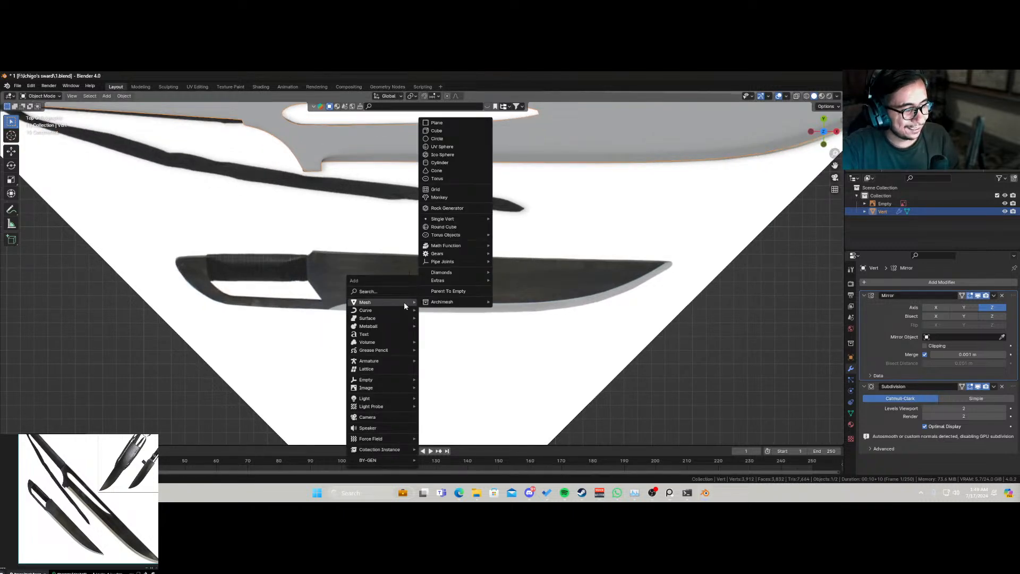
mouse_move(408, 371)
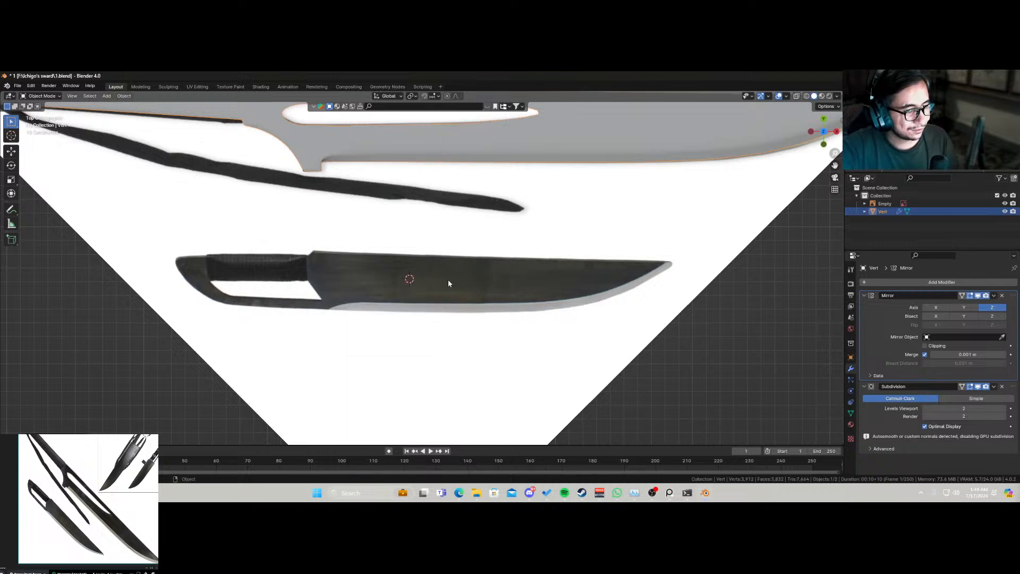
scroll(448, 283, "down", 1)
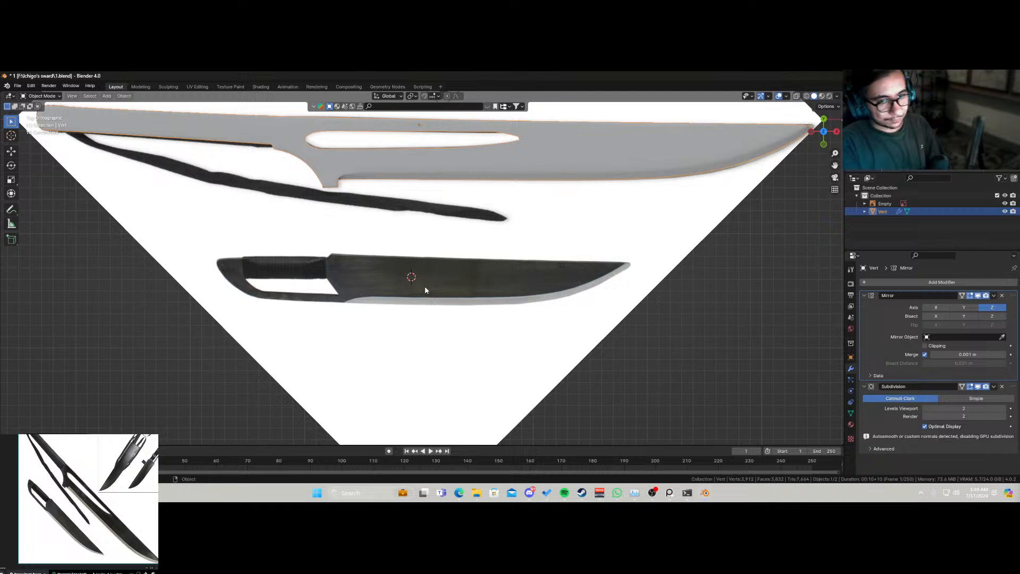
scroll(578, 216, "down", 1)
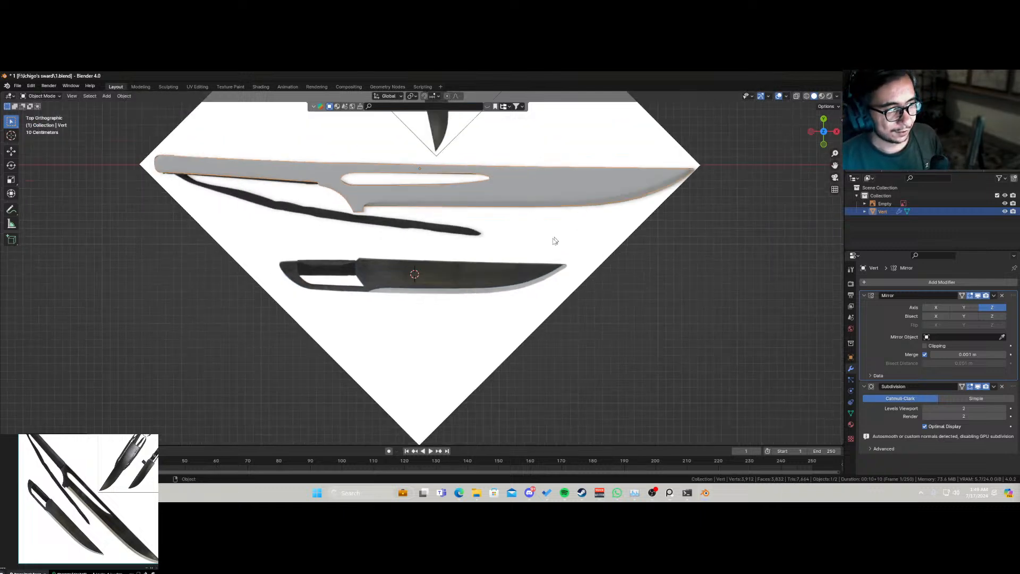
scroll(530, 271, "up", 2)
scroll(518, 273, "down", 1)
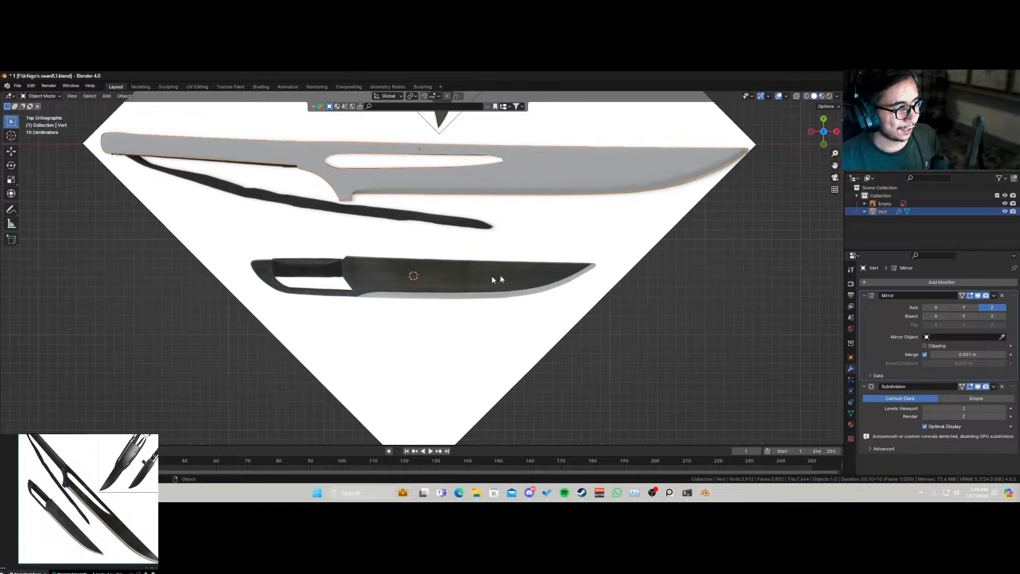
scroll(438, 284, "down", 1)
scroll(431, 293, "up", 4)
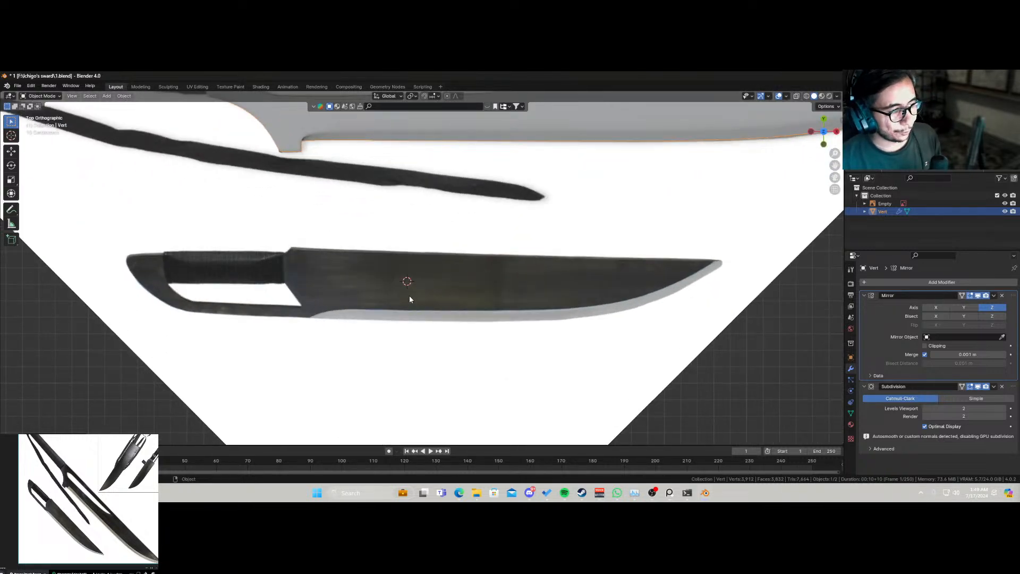
scroll(410, 292, "down", 4)
scroll(417, 267, "up", 1)
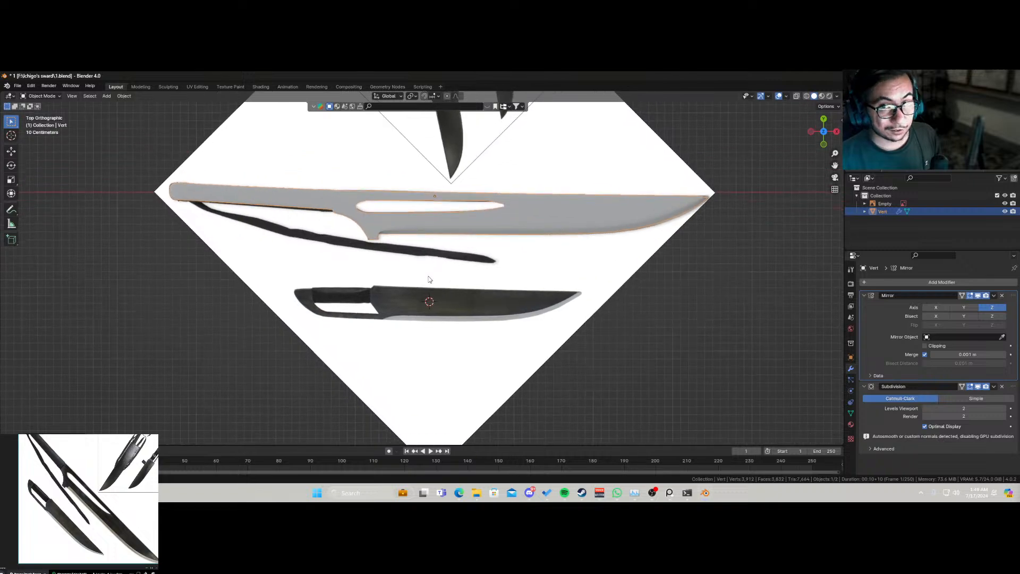
scroll(443, 318, "up", 3)
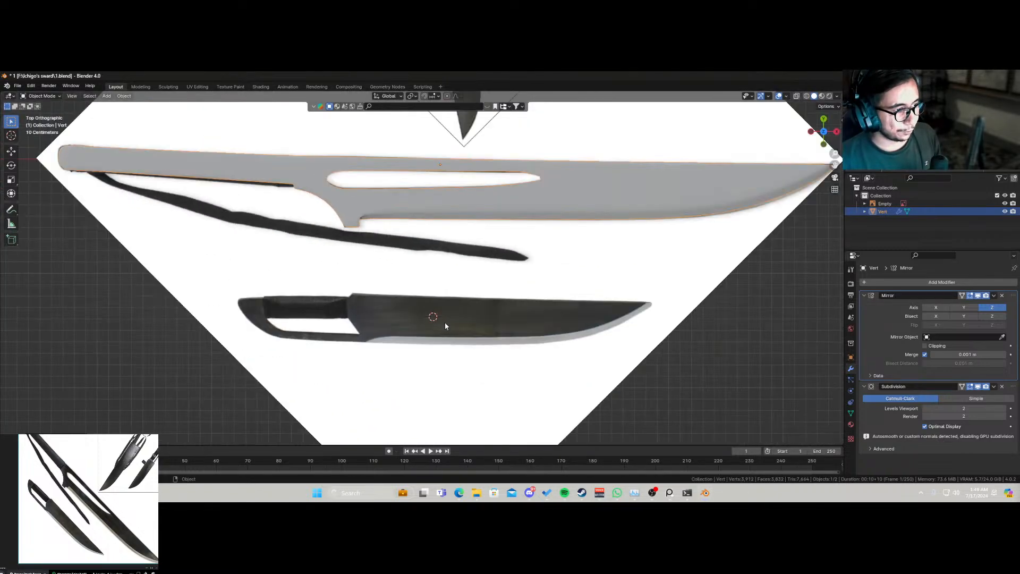
scroll(445, 324, "down", 4)
scroll(409, 330, "up", 5)
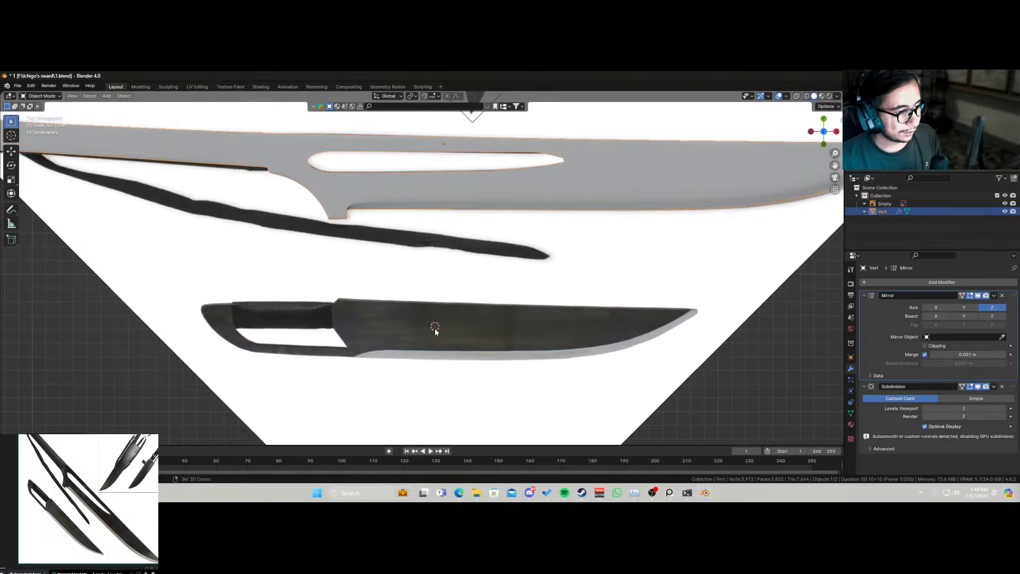
Step: Search the add-ons in Preferences for "ext" to check that the Add Mesh: Extra Objects add-on is enabled
key("shift+a")
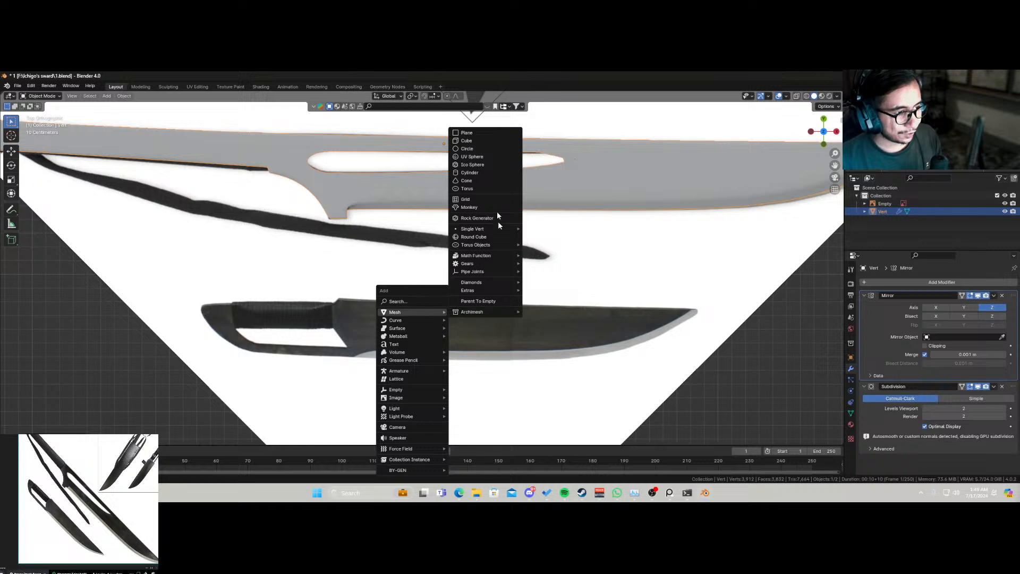
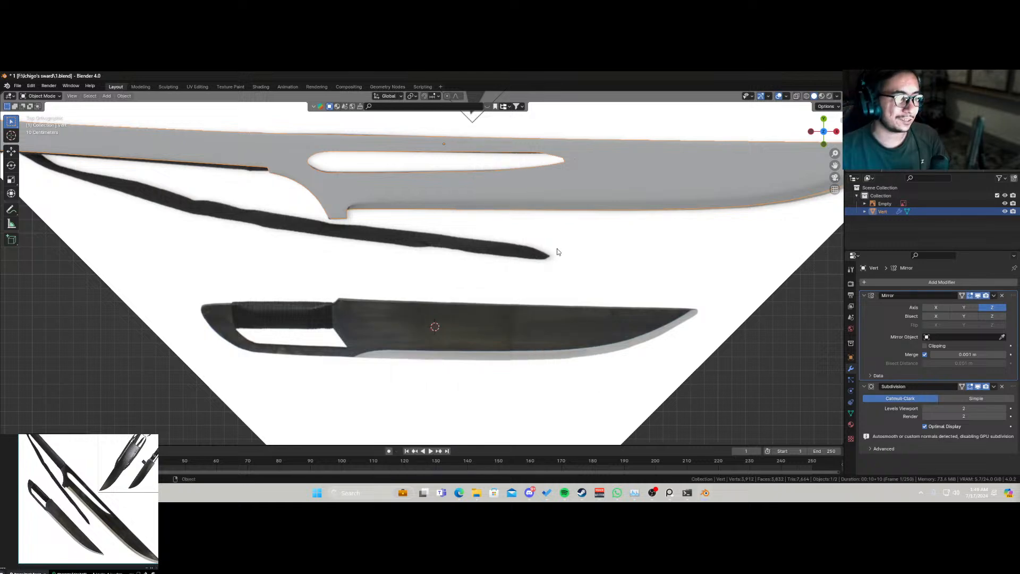
left_click(29, 87)
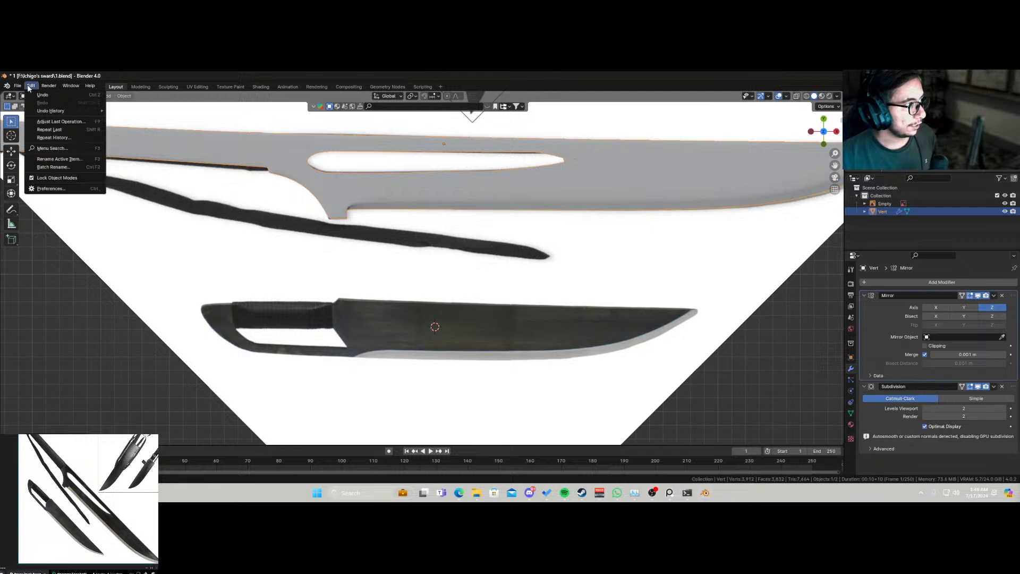
left_click(51, 189)
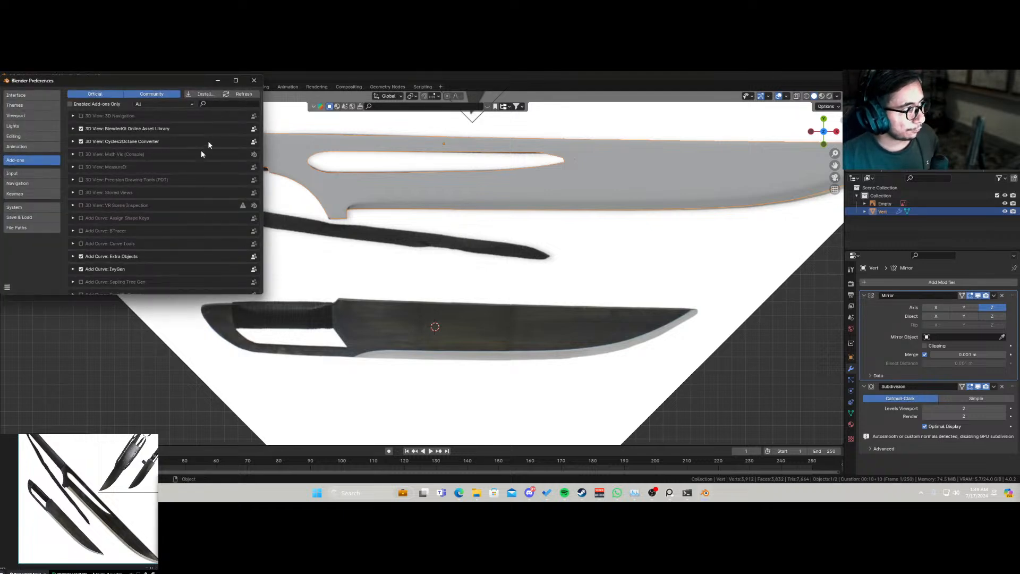
left_click(228, 104)
type("ext")
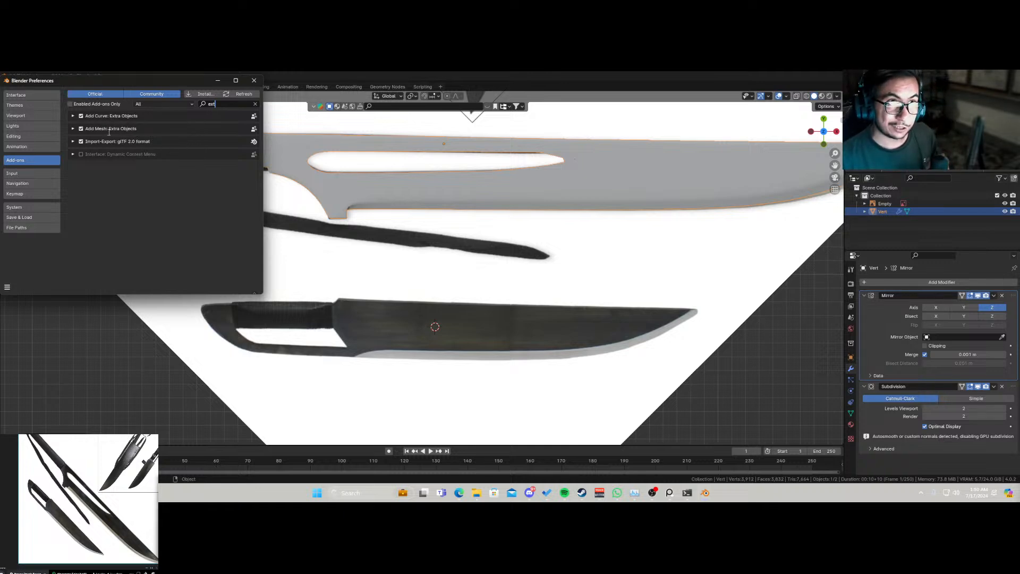
left_click(252, 82)
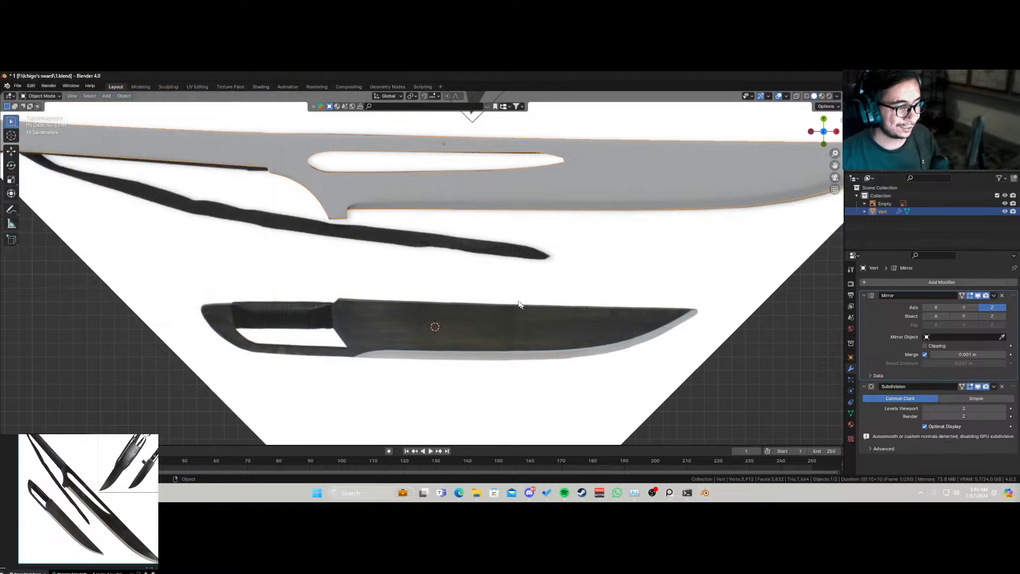
Step: Add a single-vertex mesh and move its vertex to the upper corner where the small knife's blade meets the handle
key("shift+a")
mouse_move(430, 312)
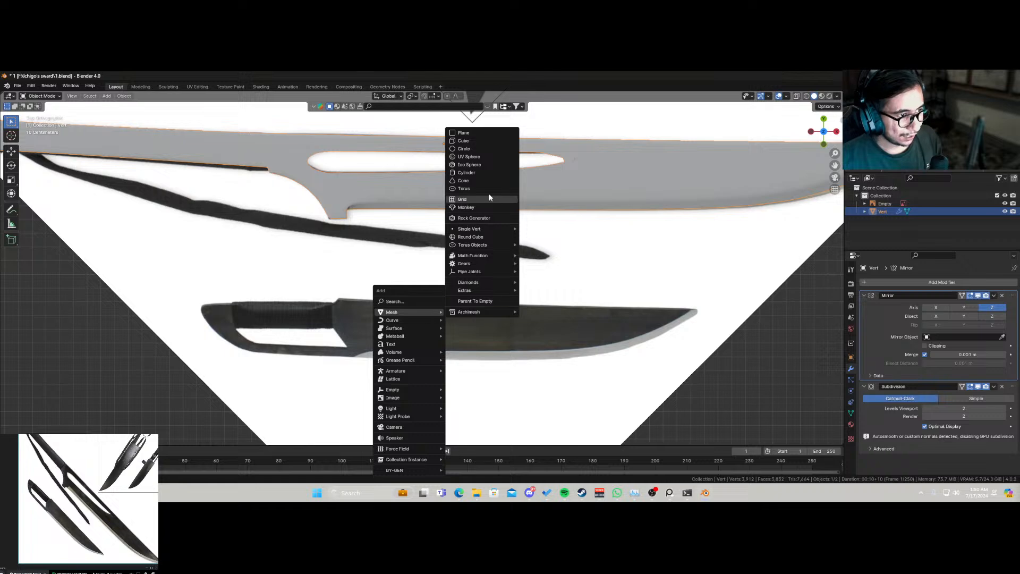
mouse_move(488, 229)
left_click(533, 229)
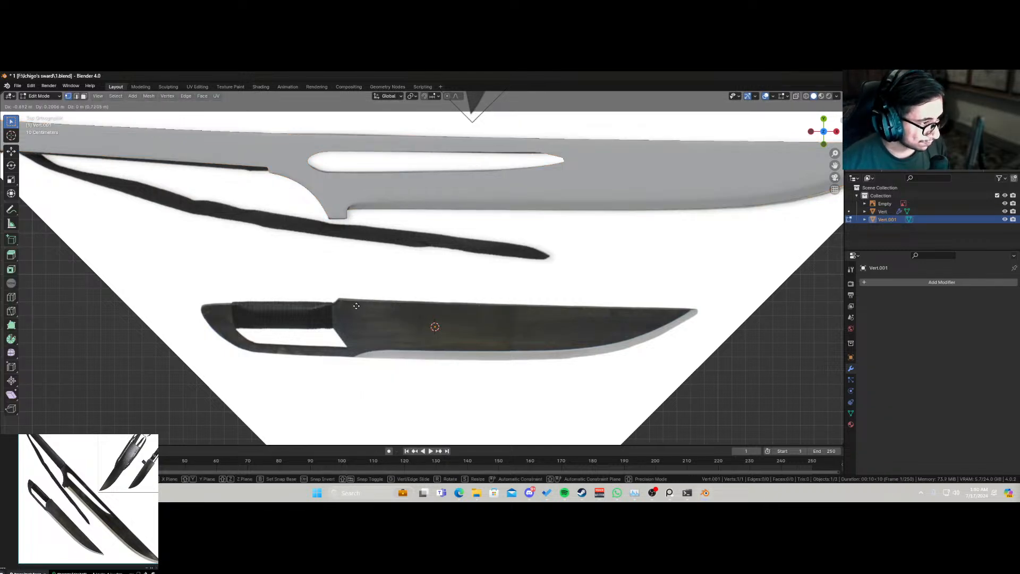
scroll(342, 320, "up", 5)
scroll(225, 351, "up", 2)
scroll(250, 337, "down", 3)
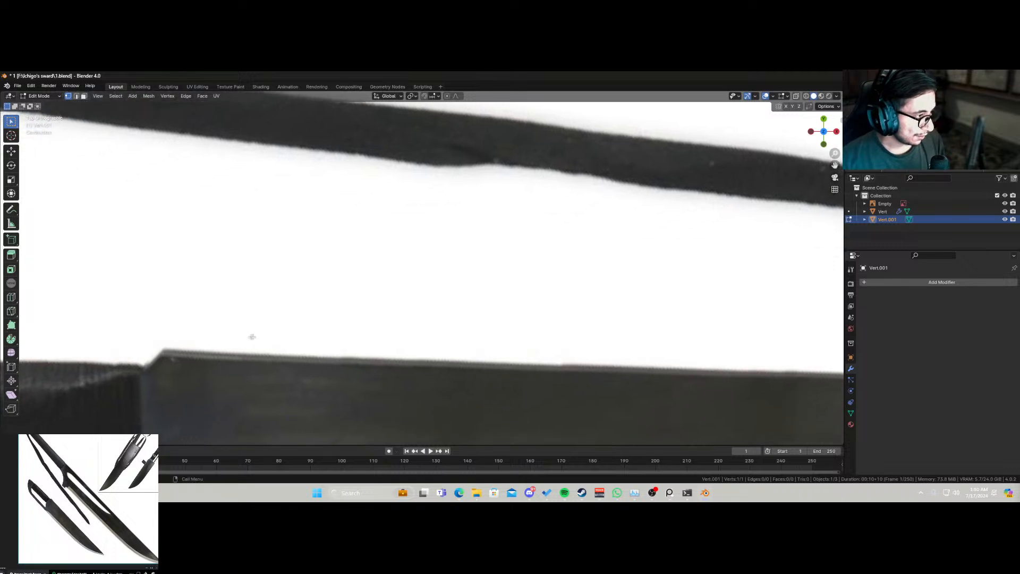
key("g")
left_click(249, 335)
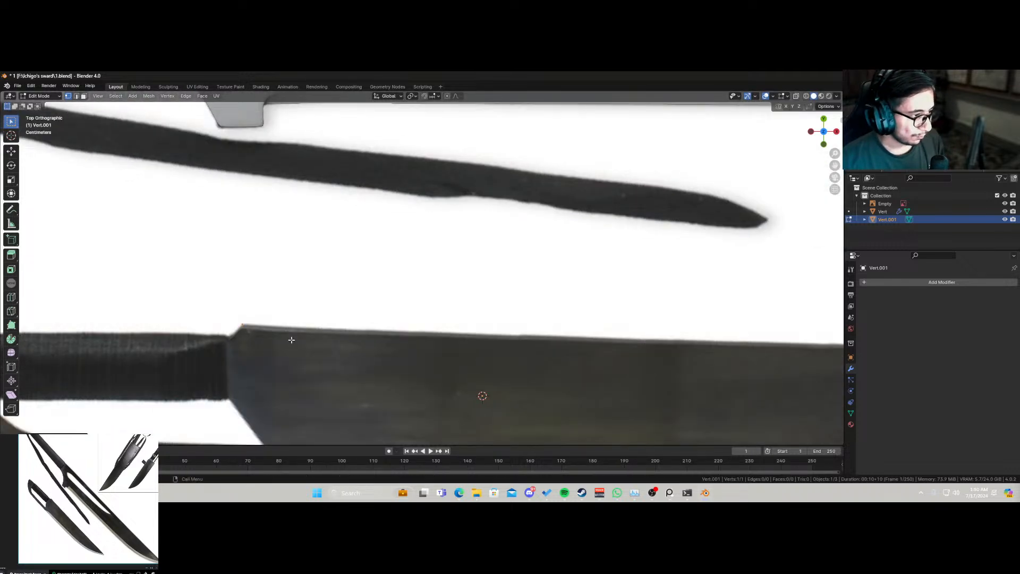
Step: Extrude the vertex along the knife's spine in two segments to the blade tip, and fine-tune the tip vertex's position
scroll(294, 340, "down", 3)
middle_click_drag(417, 333, 266, 333, "shift")
key("e")
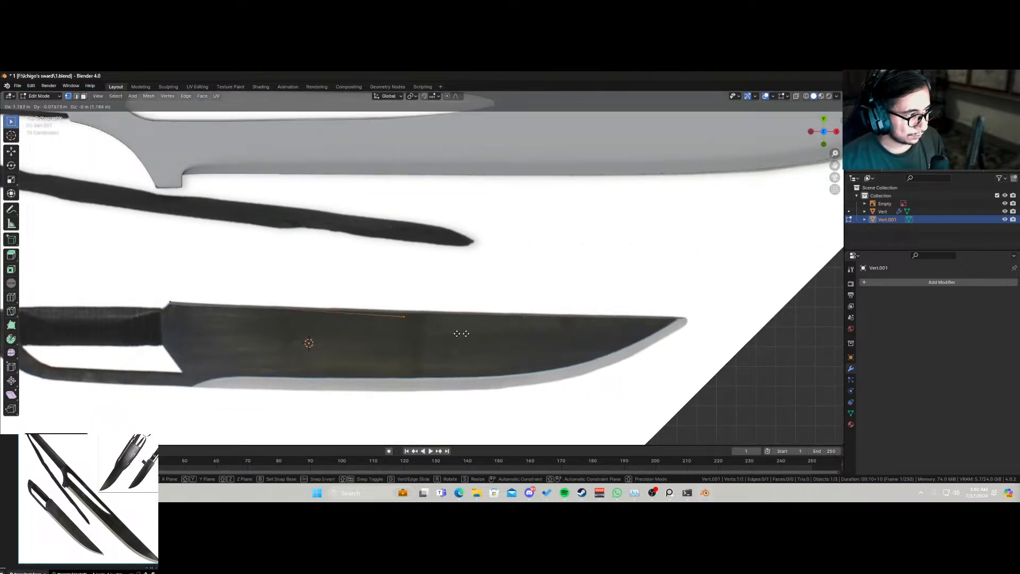
left_click(465, 327)
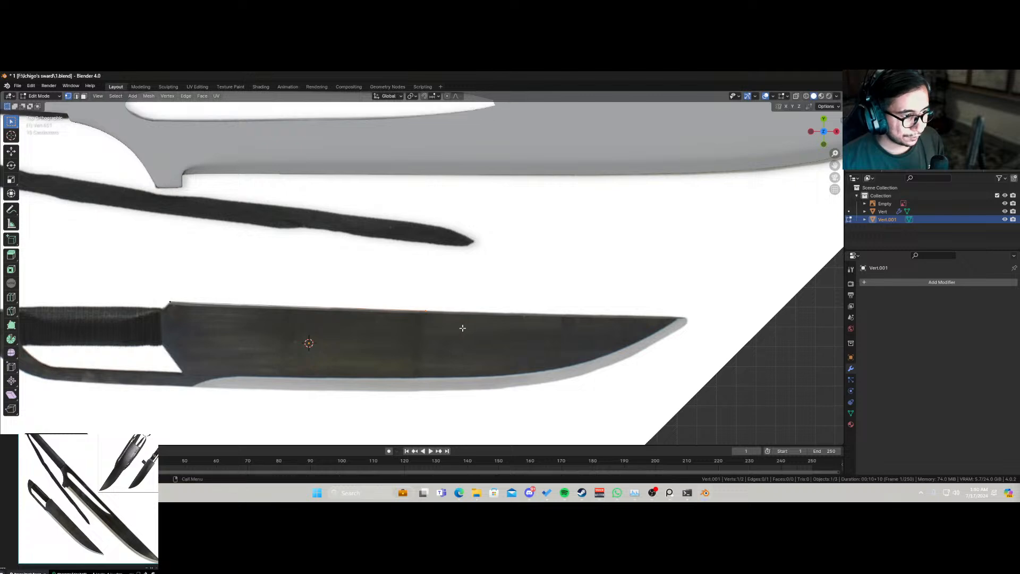
key("e")
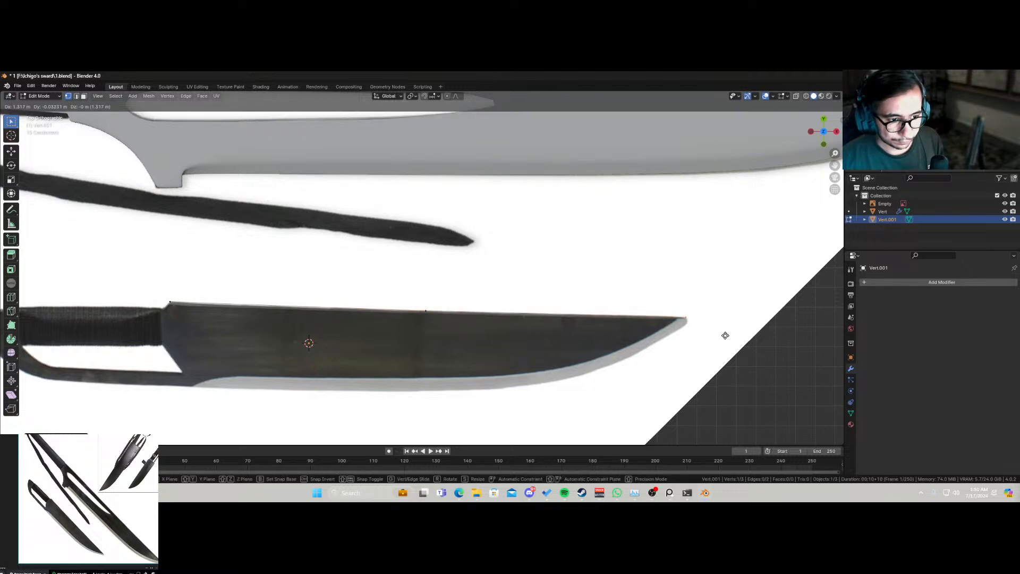
left_click(726, 336)
scroll(695, 342, "up", 1)
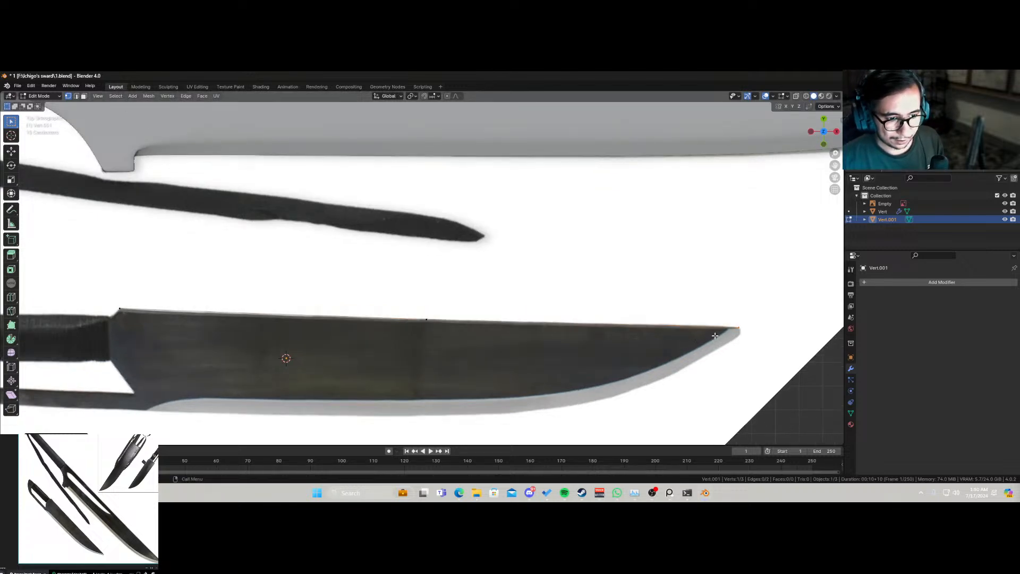
middle_click_drag(715, 336, 574, 304, "shift")
scroll(624, 312, "up", 1)
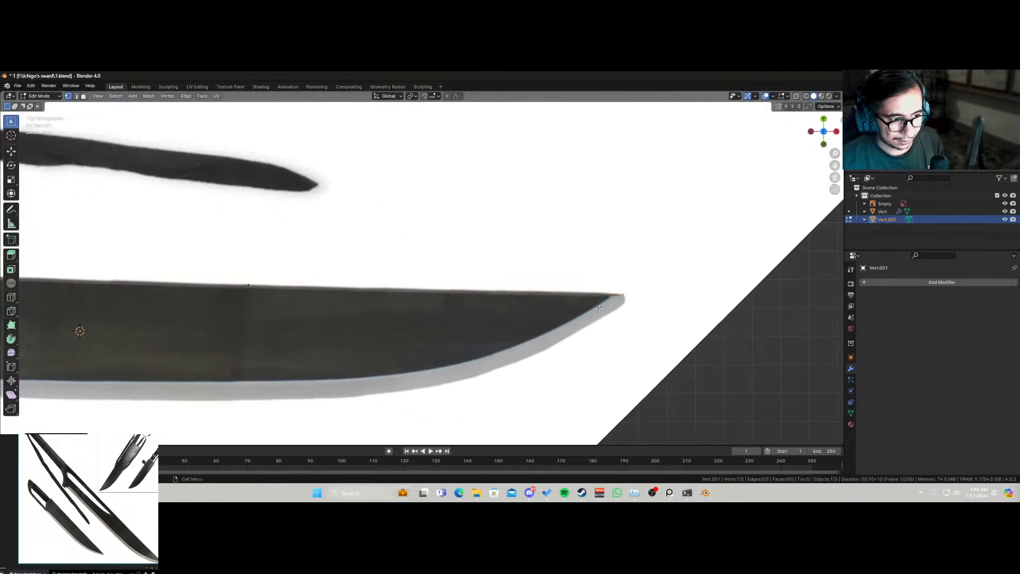
key("g")
left_click(629, 312)
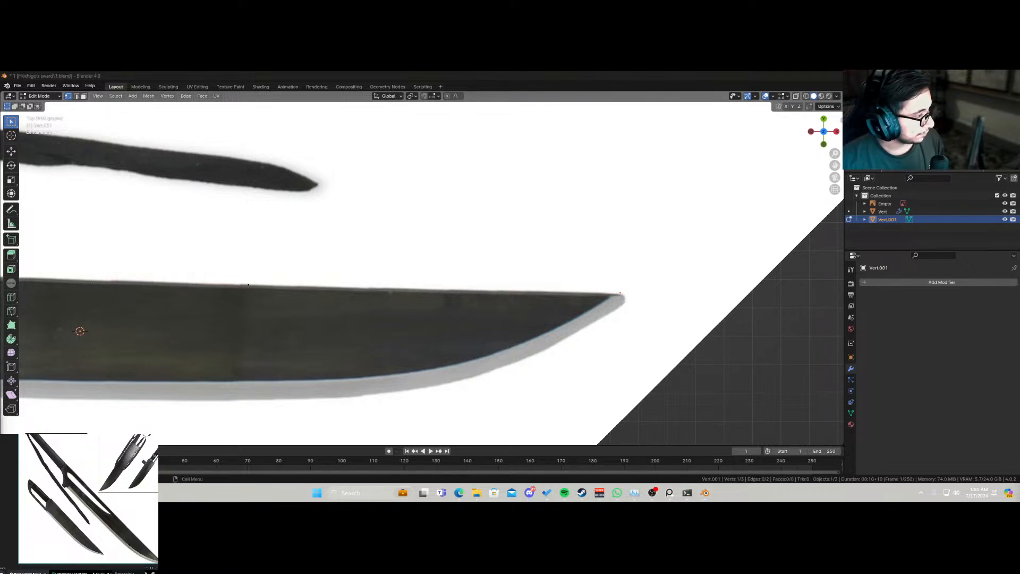
Step: Extrude two very short segments from the last vertex to trace the blunt end of the knife's tip
scroll(552, 290, "down", 3)
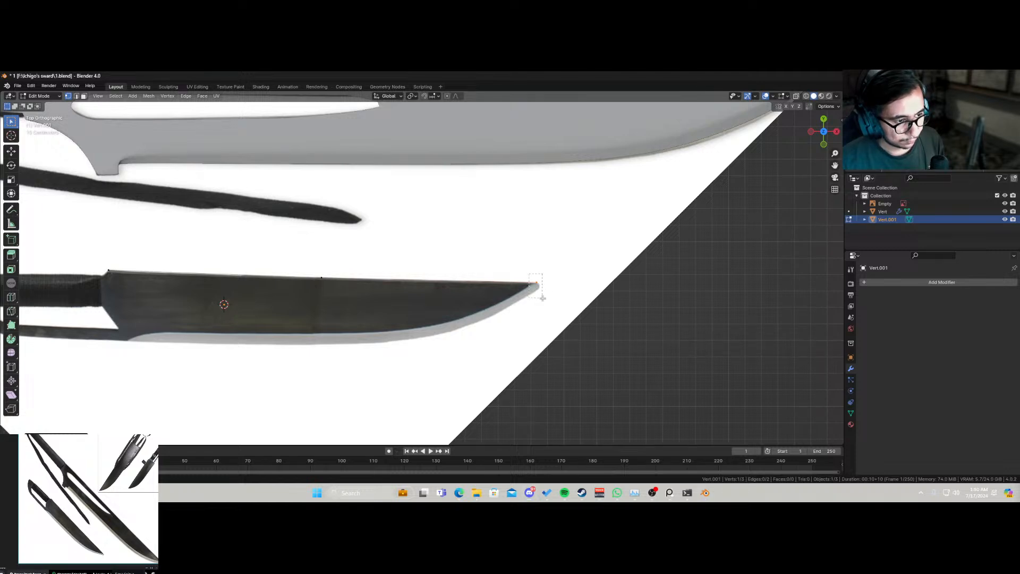
key("e")
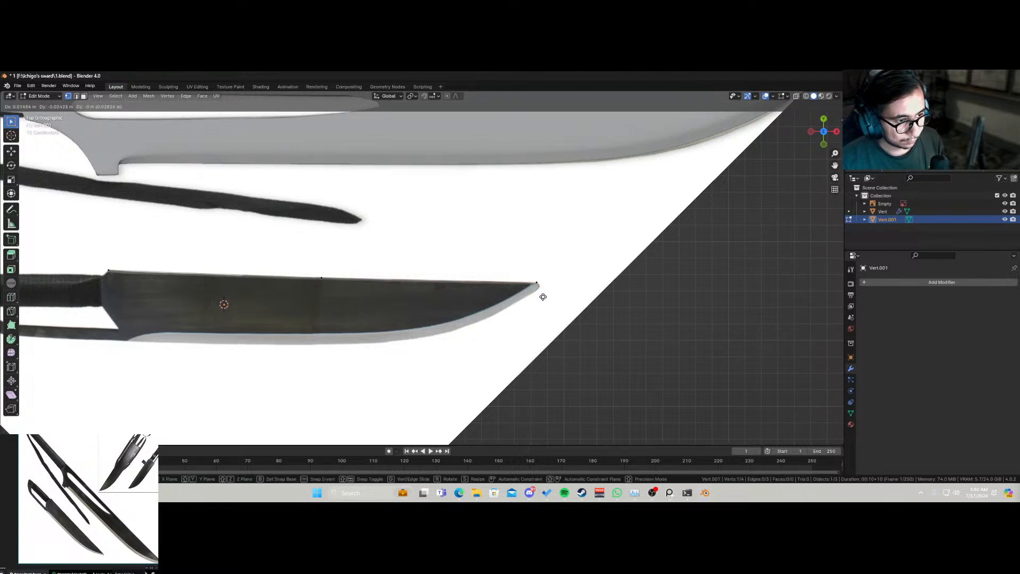
left_click(543, 295)
key("e")
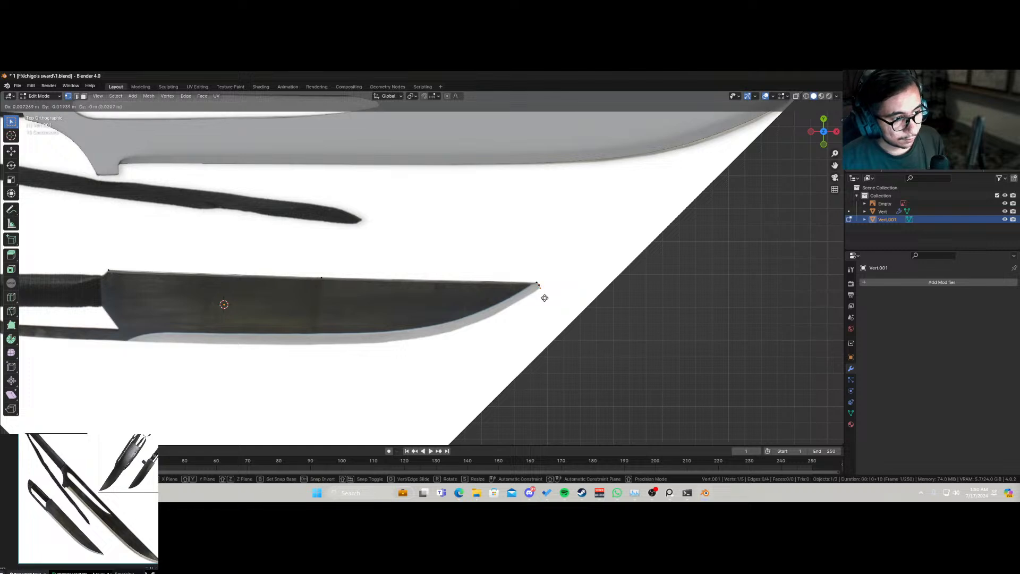
left_click(543, 298)
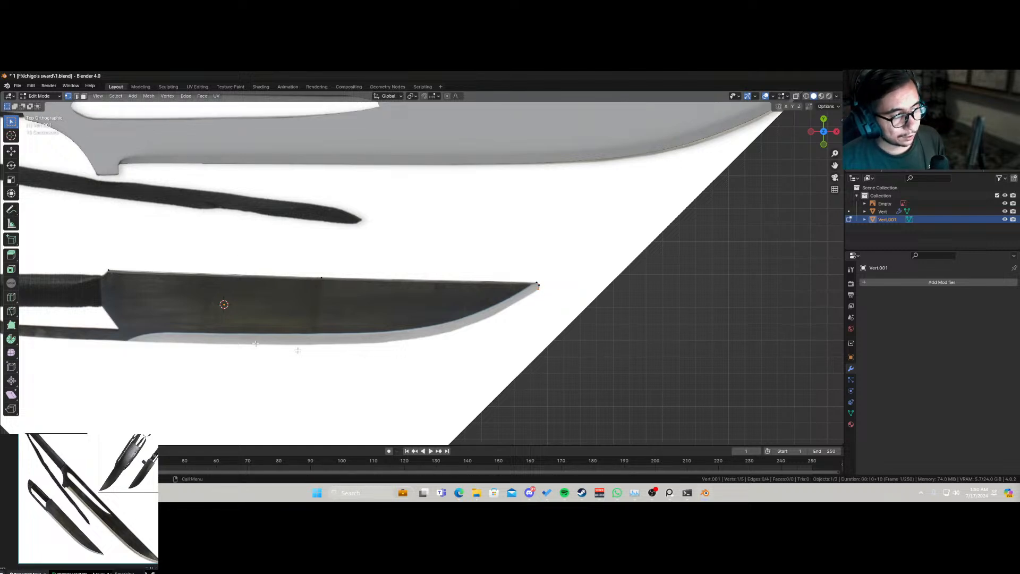
Step: Extrude three vertices from the tip along the curved front part of the knife's cutting edge
key("e")
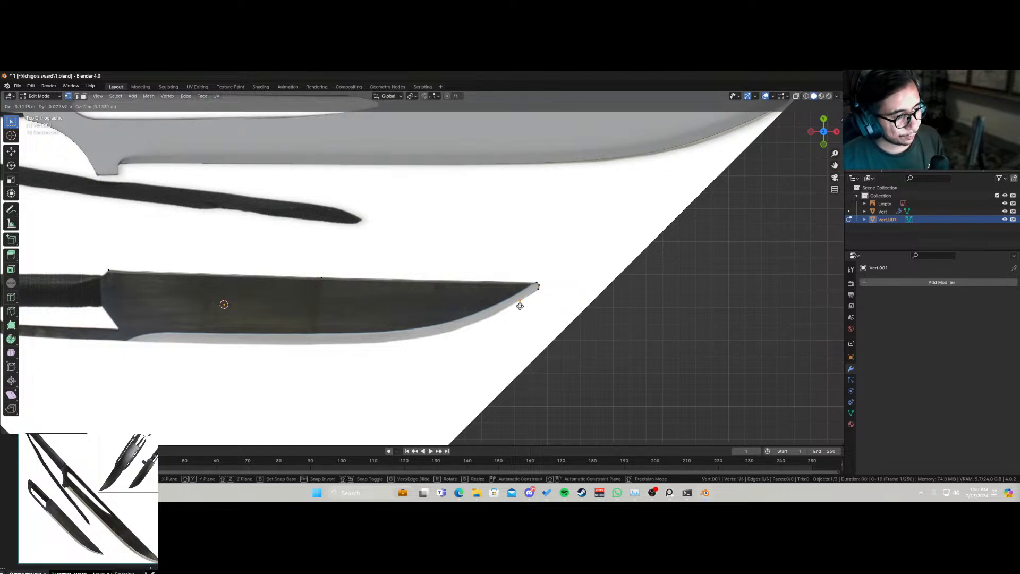
left_click(515, 307)
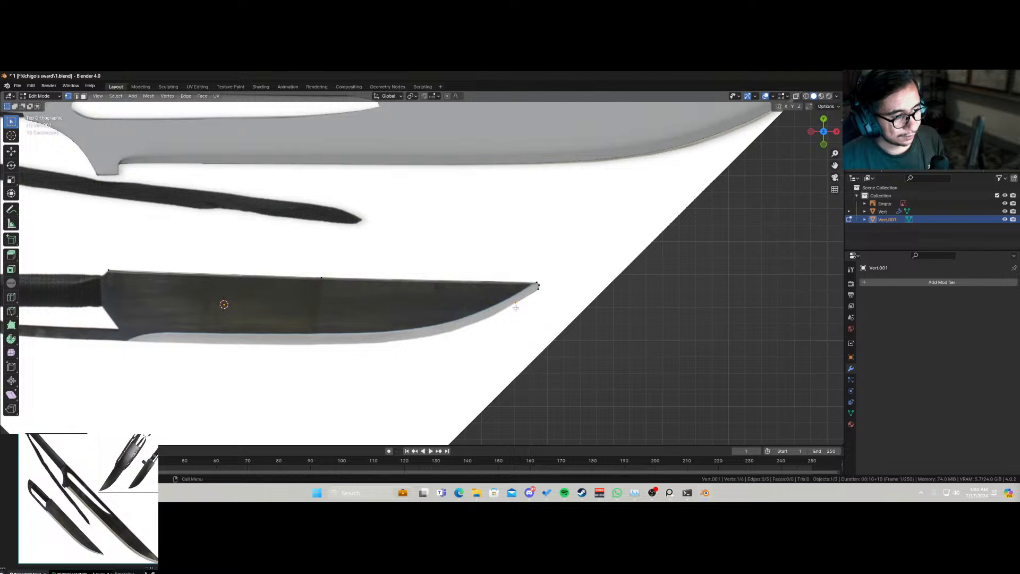
key("e")
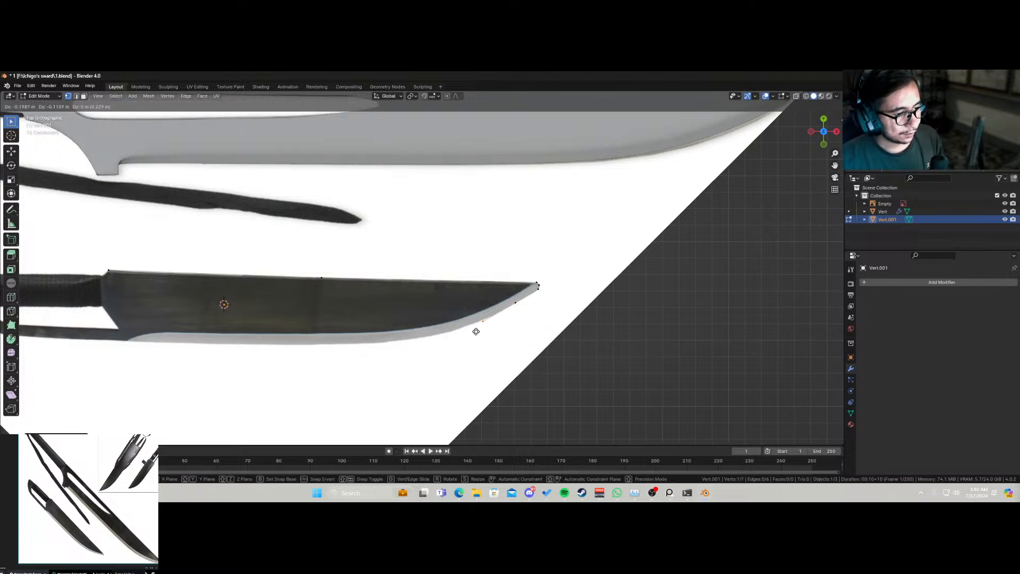
left_click(472, 331)
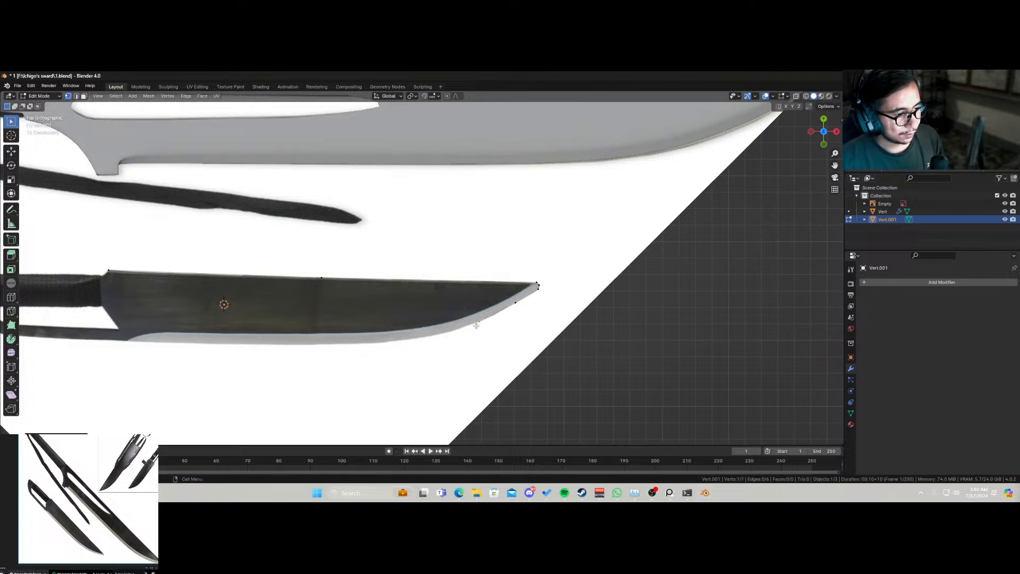
key("e")
left_click(418, 344)
Step: Continue extruding three vertices along the nearly straight cutting edge to where the blade meets the handle's lower bar
middle_click_drag(369, 353, 577, 339, "shift")
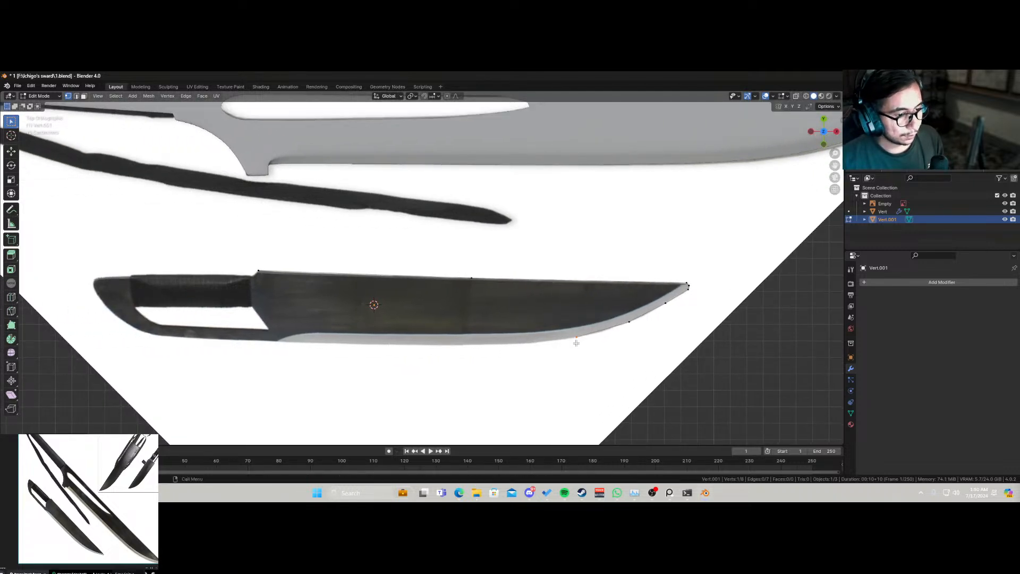
key("e")
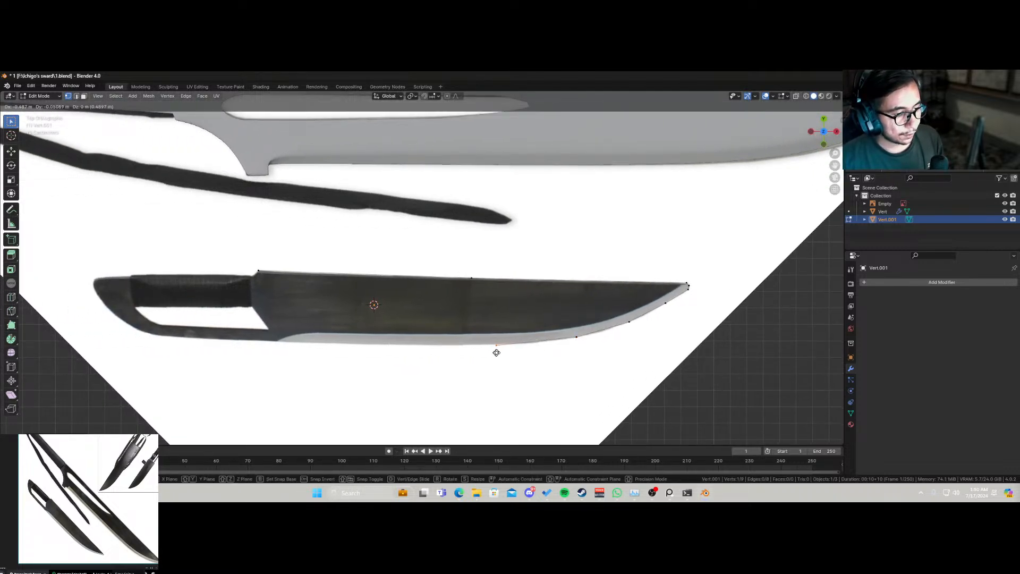
left_click(498, 353)
key("e")
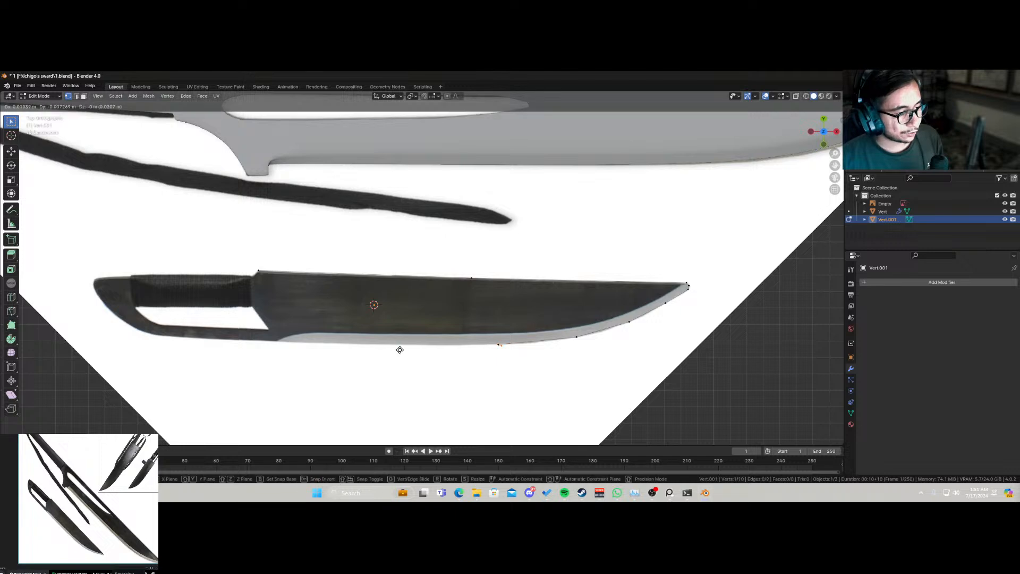
left_click(273, 348)
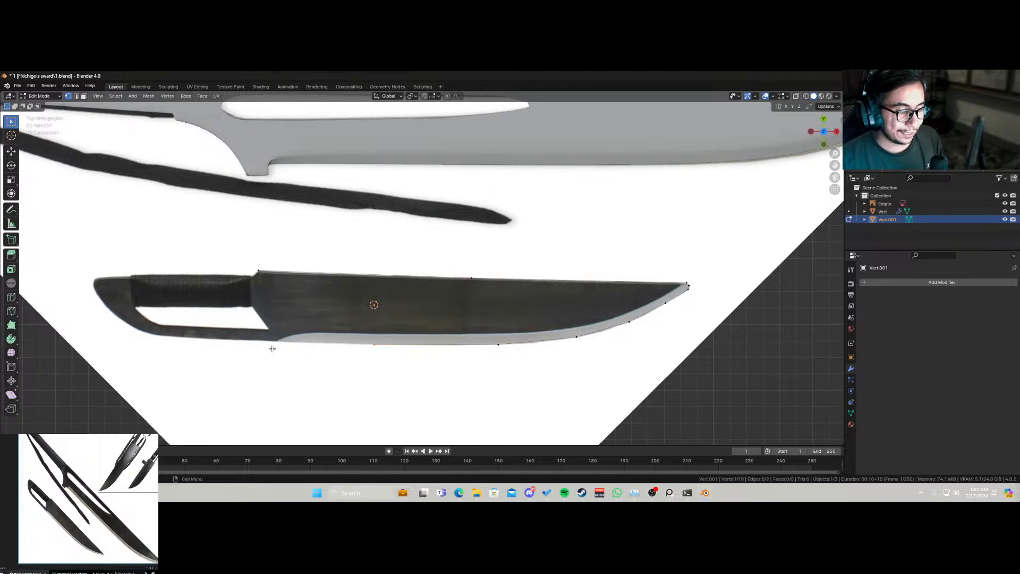
middle_click_drag(321, 357, 372, 386, "shift")
key("e")
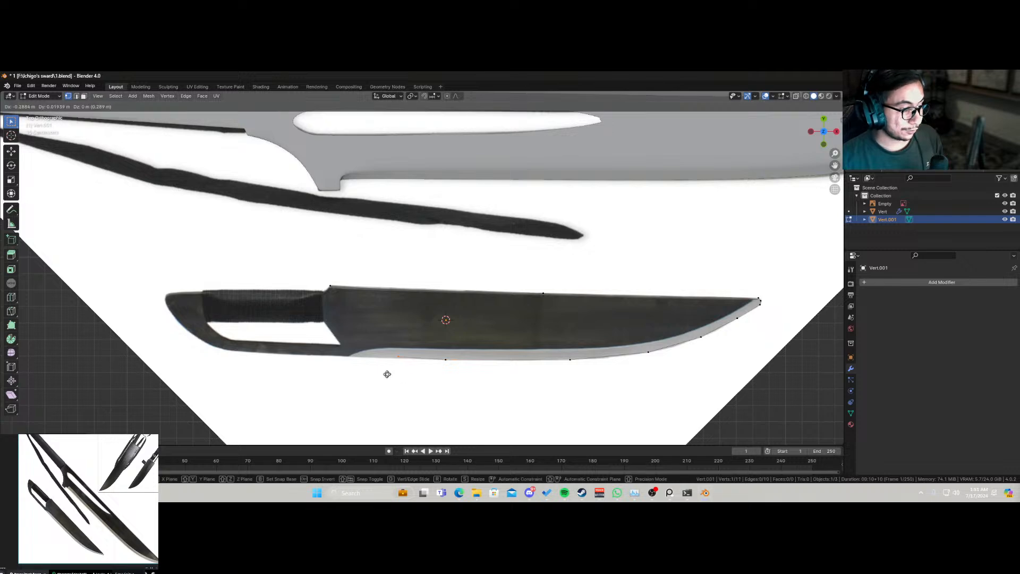
left_click(339, 375)
Step: Extrude vertices along the underside of the handle's lower bar and around its curved butt to the upper end corner
key("e")
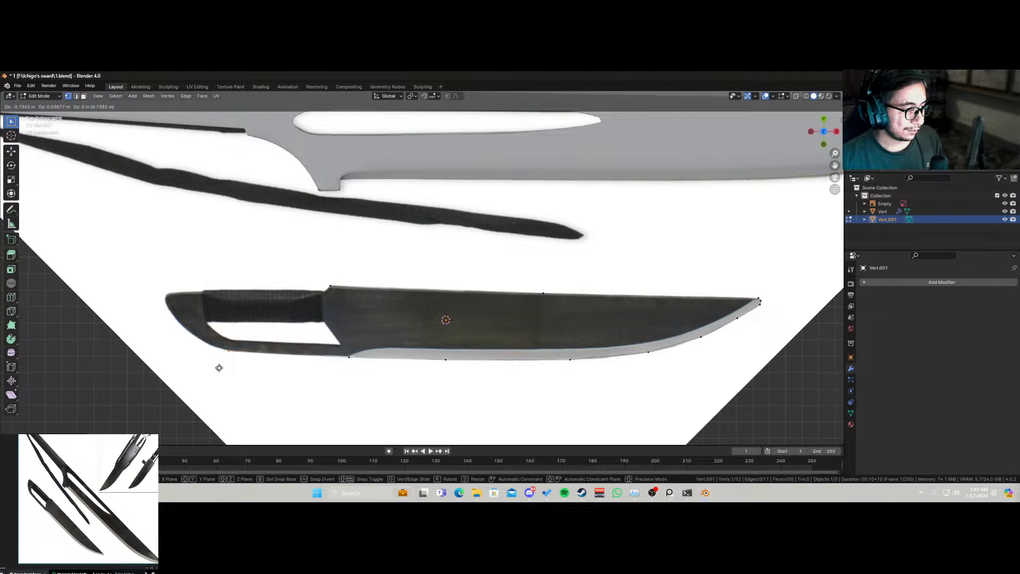
left_click(221, 368)
key("e")
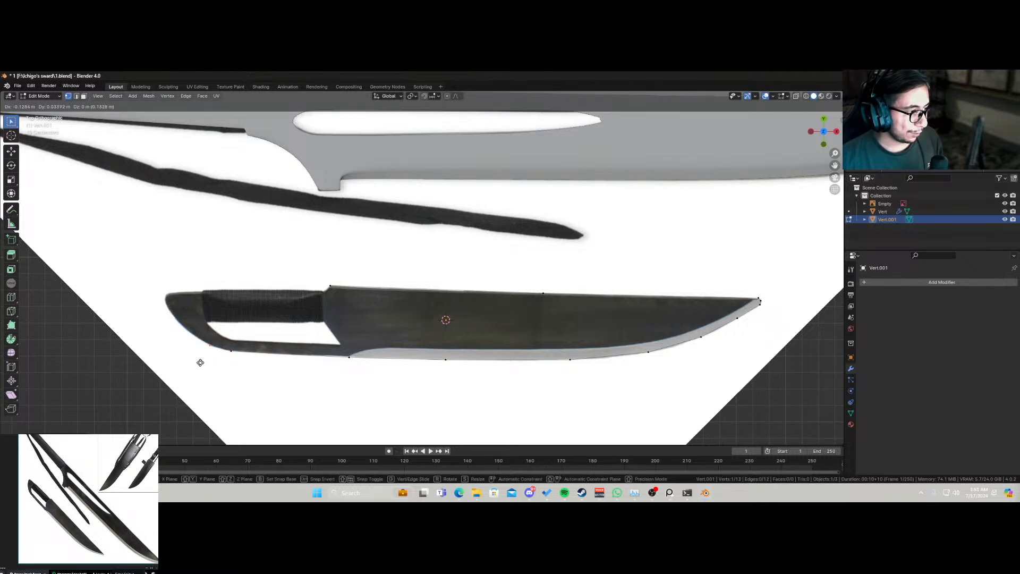
left_click(200, 360)
key("e")
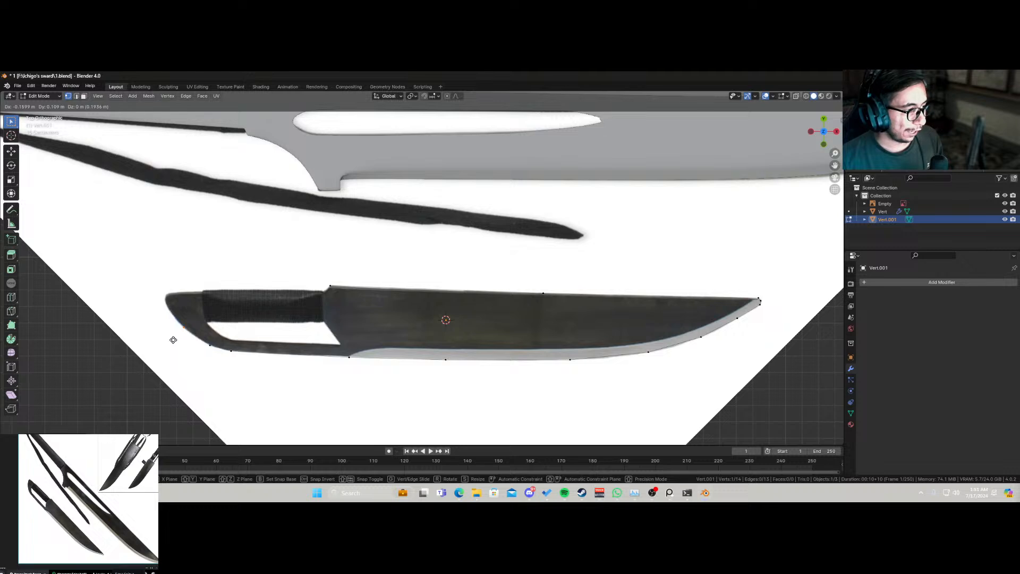
left_click(173, 340)
key("e")
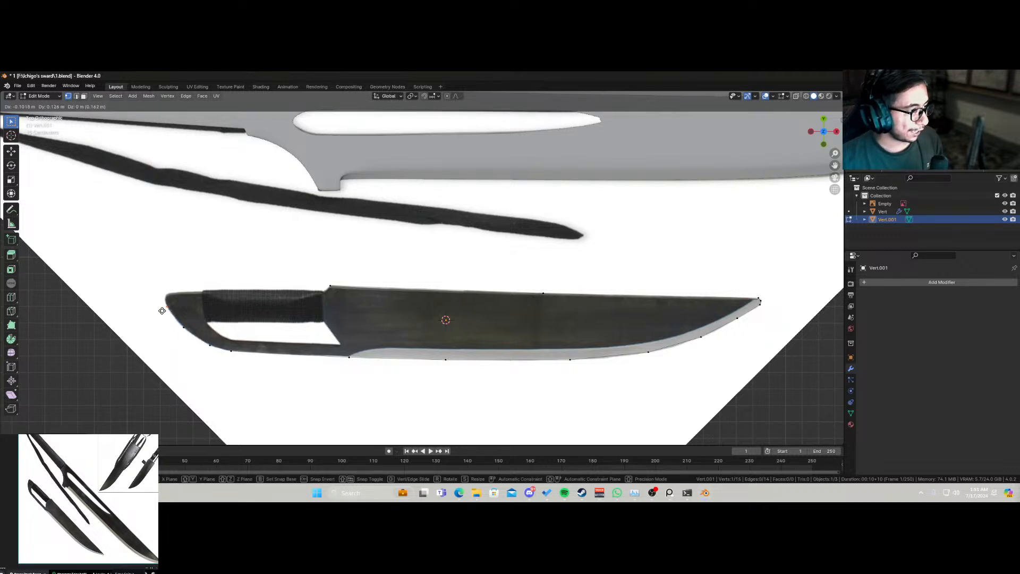
left_click(163, 310)
key("e")
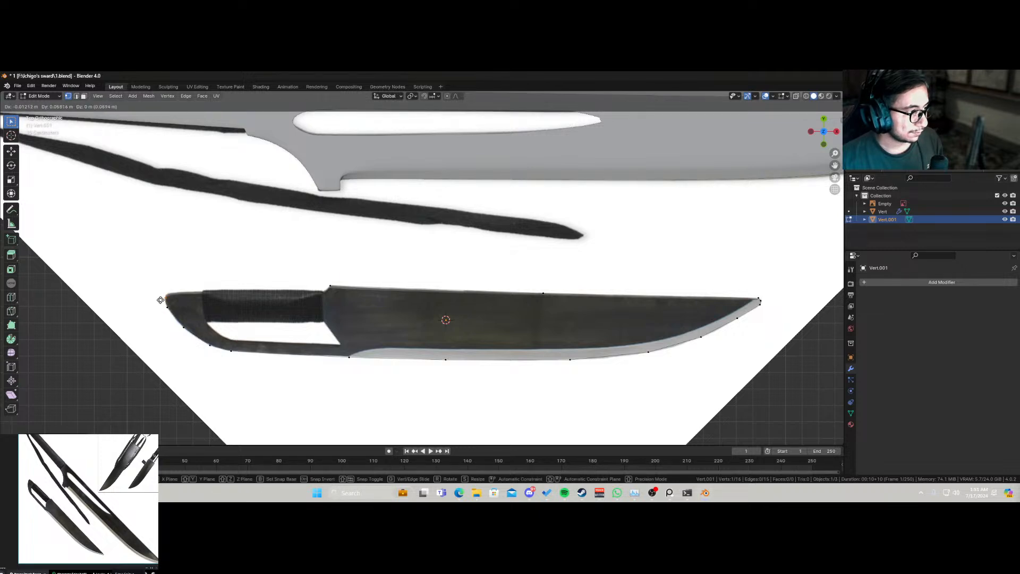
left_click(160, 300)
Step: Extrude the outline along the handle's top edge and up to the starting vertex at the blade's upper corner
key("e")
left_click(178, 296)
key("e")
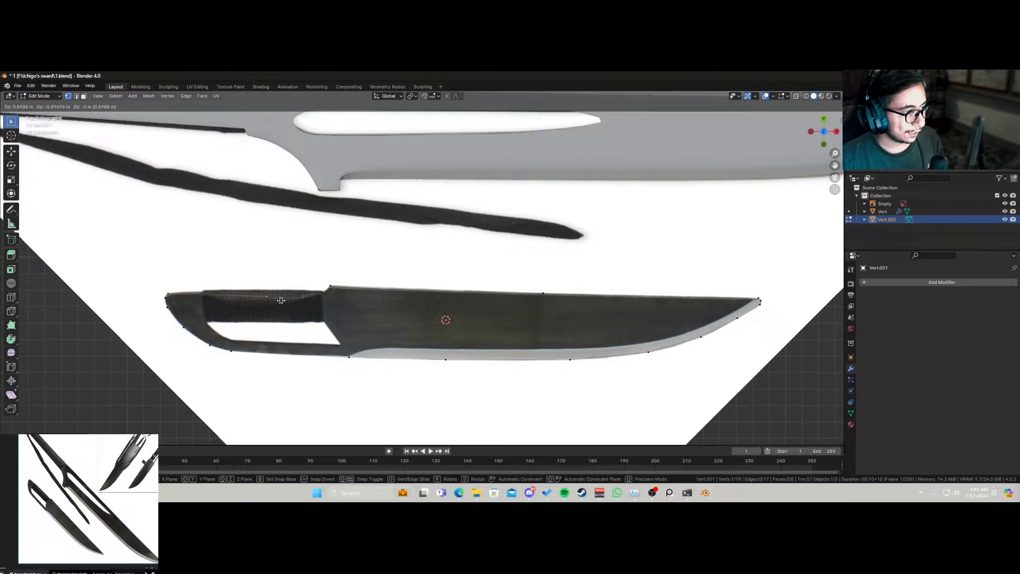
left_click(330, 299)
key("e")
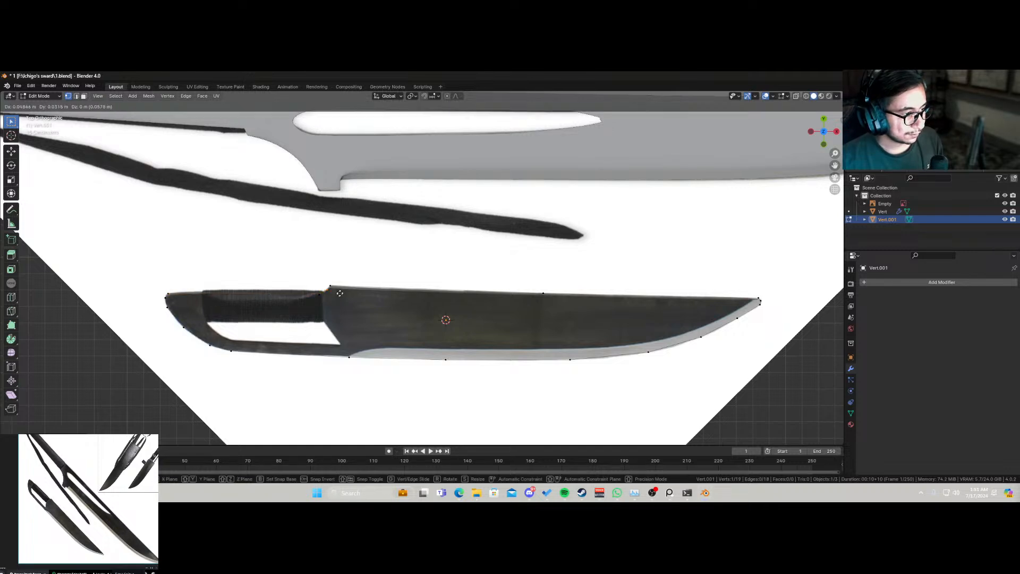
left_click(340, 291)
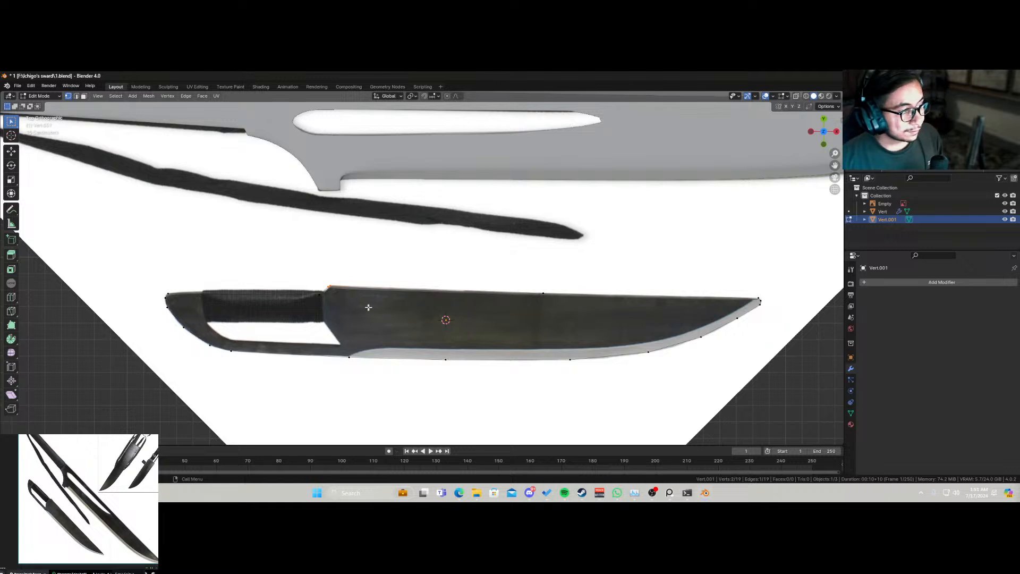
Step: Fill the whole outline with a face, raise the knife along Z above the reference image in Object Mode, and return to top view
key("a")
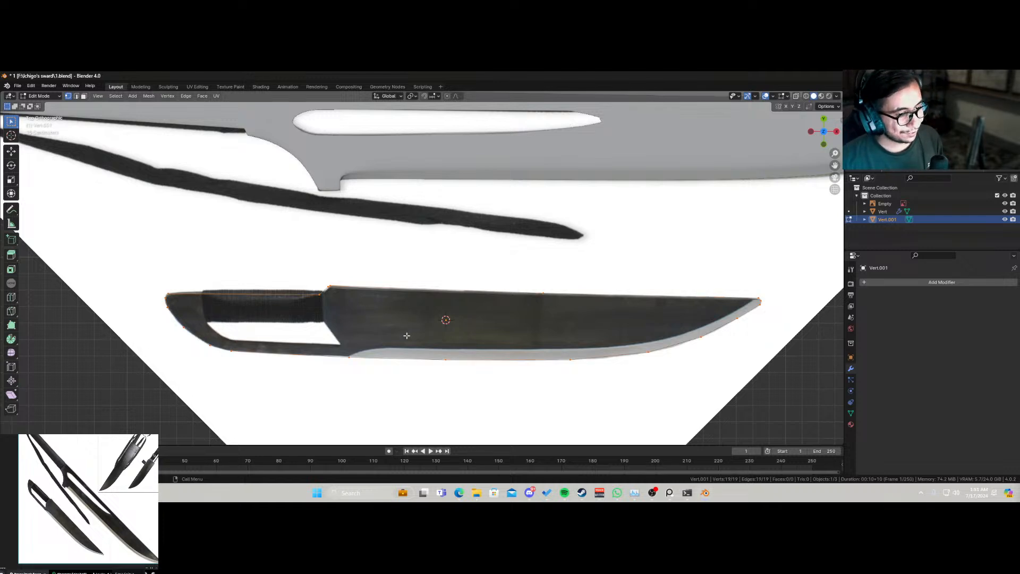
key("f")
key("Tab")
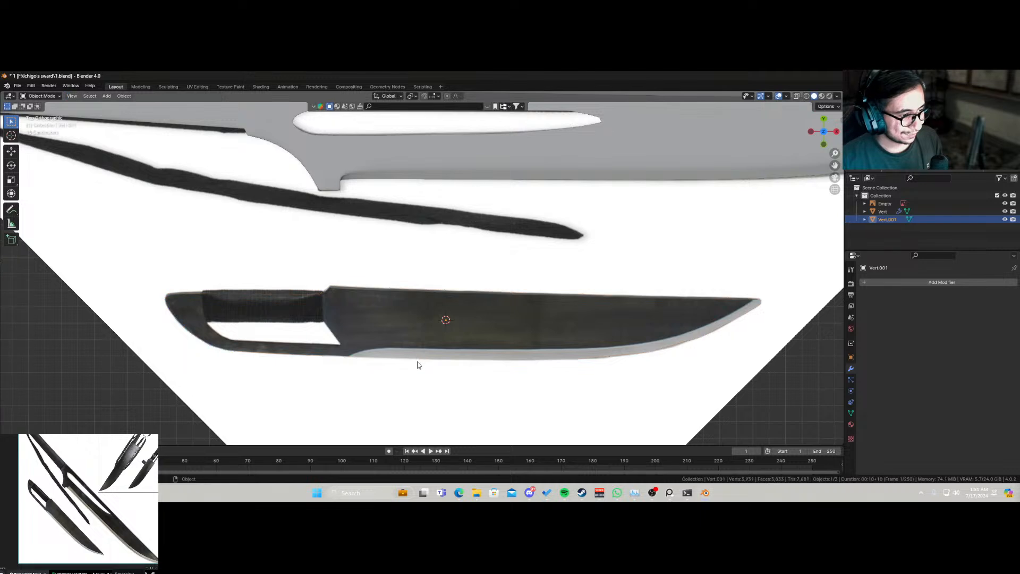
middle_click_drag(417, 360, 414, 292)
key("g")
key("z")
left_click(416, 286)
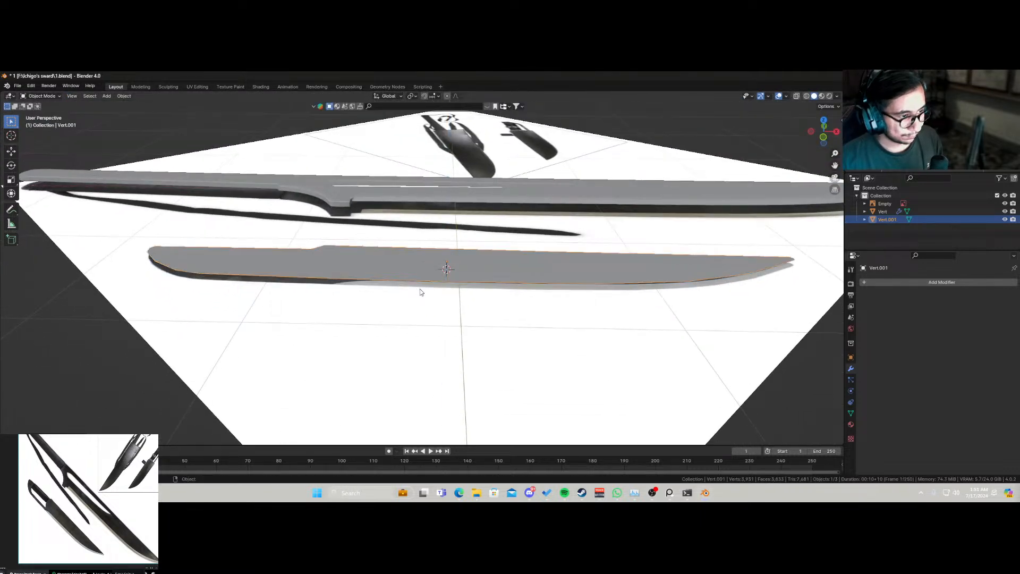
key("KP_7")
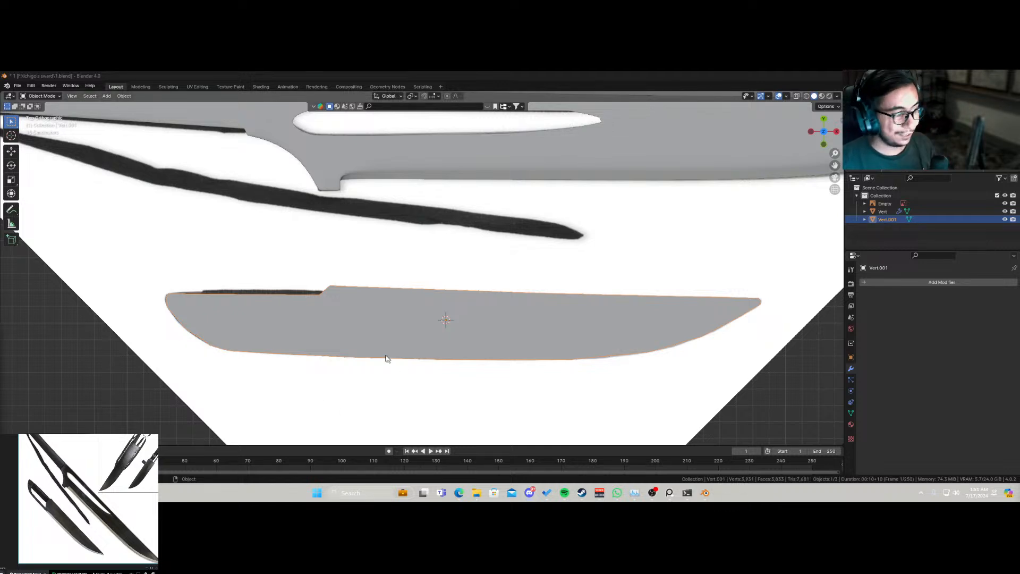
Step: Extrude the knife's filled face in Edit Mode by about 0.03 m to give it thickness, and return to top view
scroll(363, 329, "up", 2)
scroll(357, 335, "down", 2)
middle_click_drag(469, 336, 466, 282)
key("Tab")
key("e")
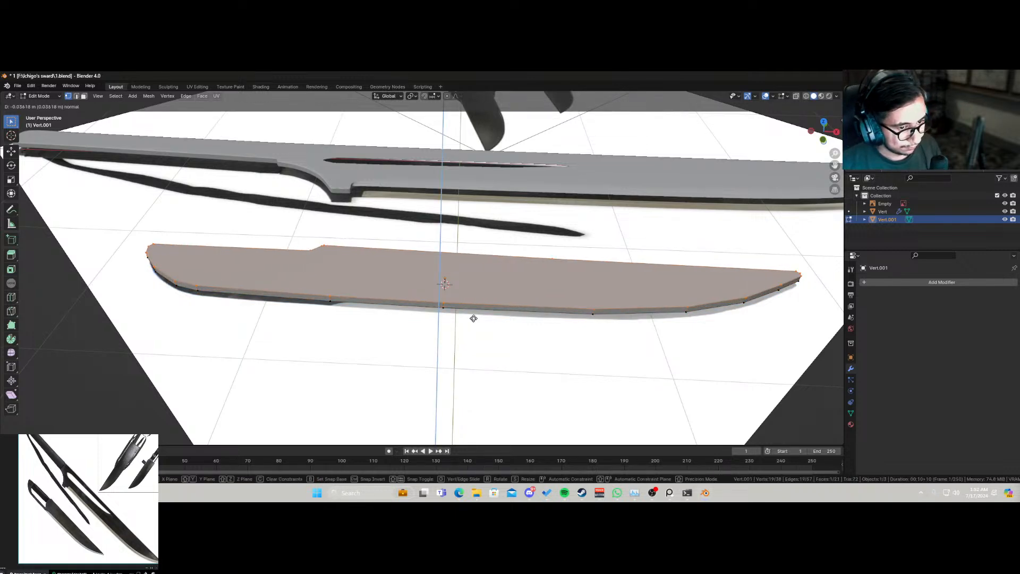
left_click(474, 318)
key("KP_7")
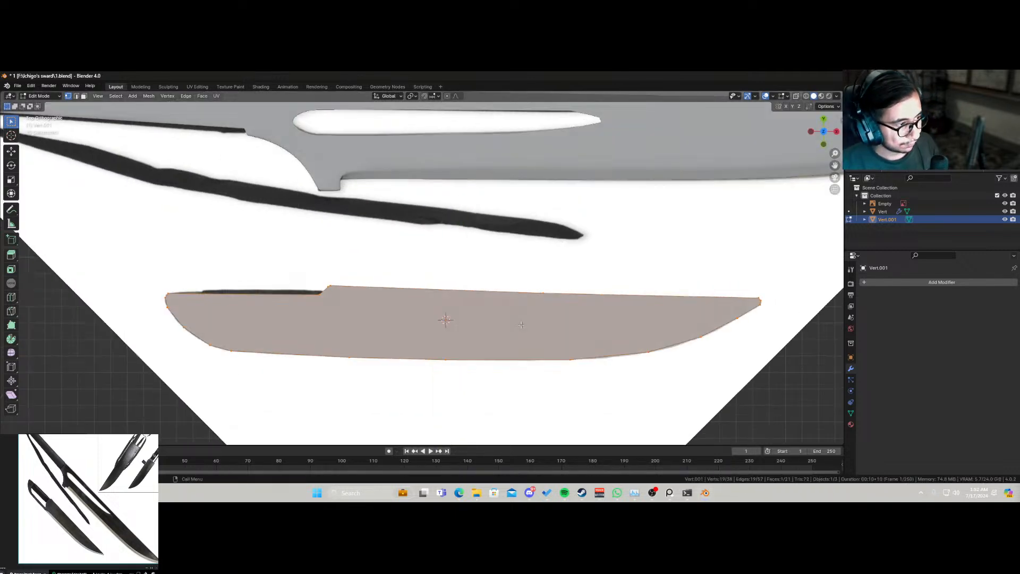
Step: With X-ray on, move the upper vertex at the middle of the knife's cutting edge inward onto the reference's bevel line
key("alt+z")
scroll(384, 375, "up", 3)
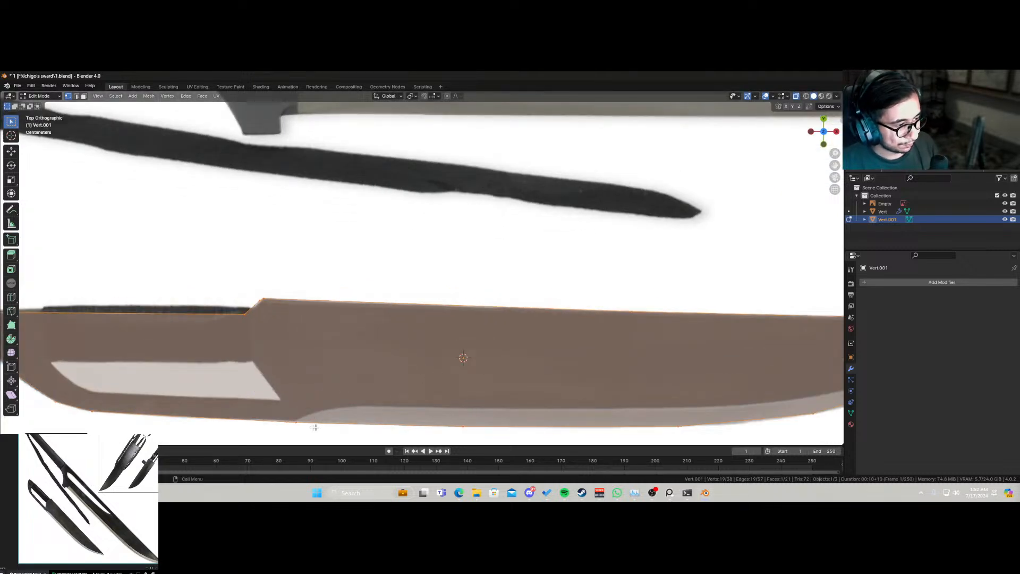
left_click(298, 422)
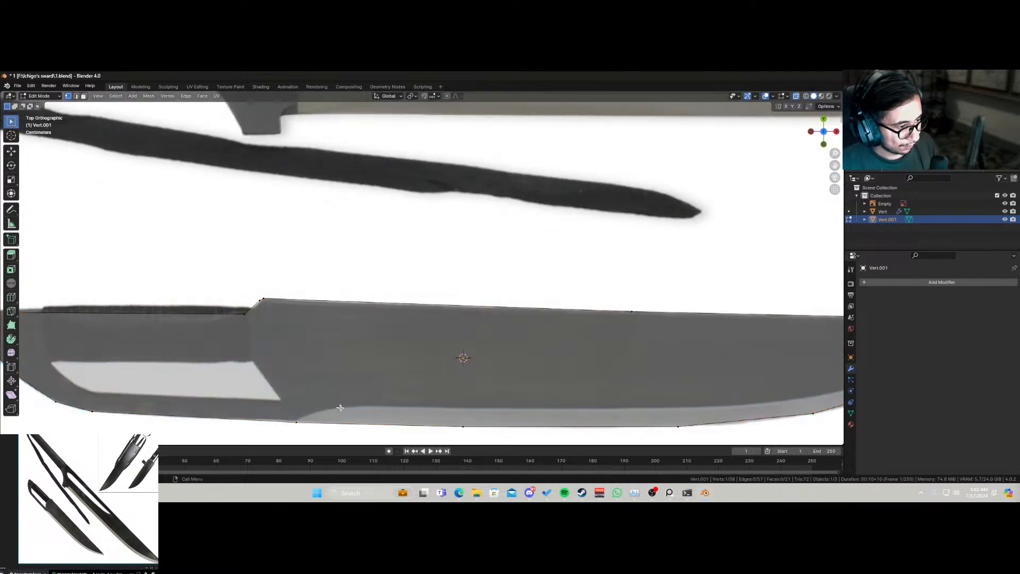
left_click(466, 428, "shift")
left_click(461, 428, "shift")
key("alt+z")
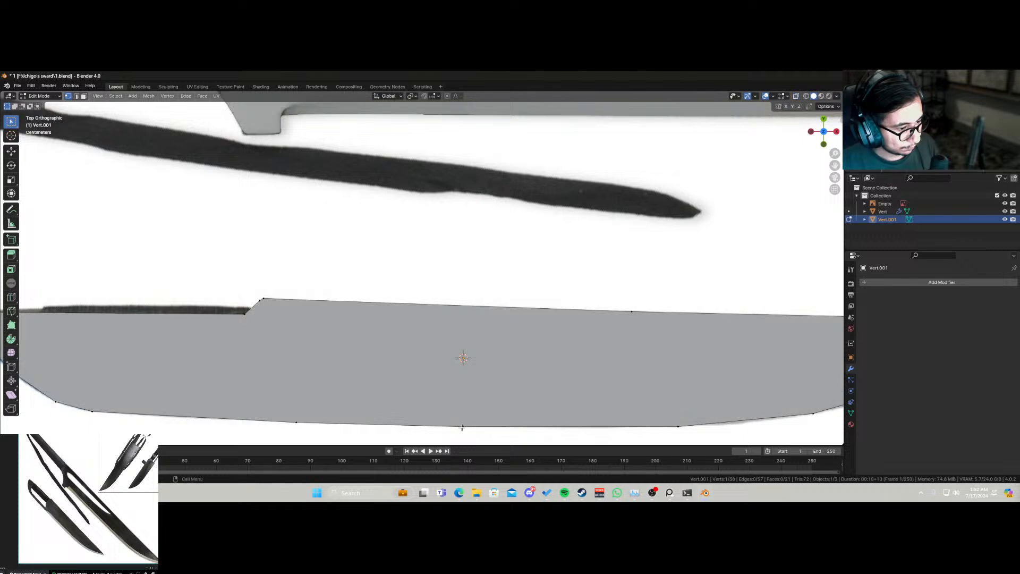
key("alt+z")
key("g")
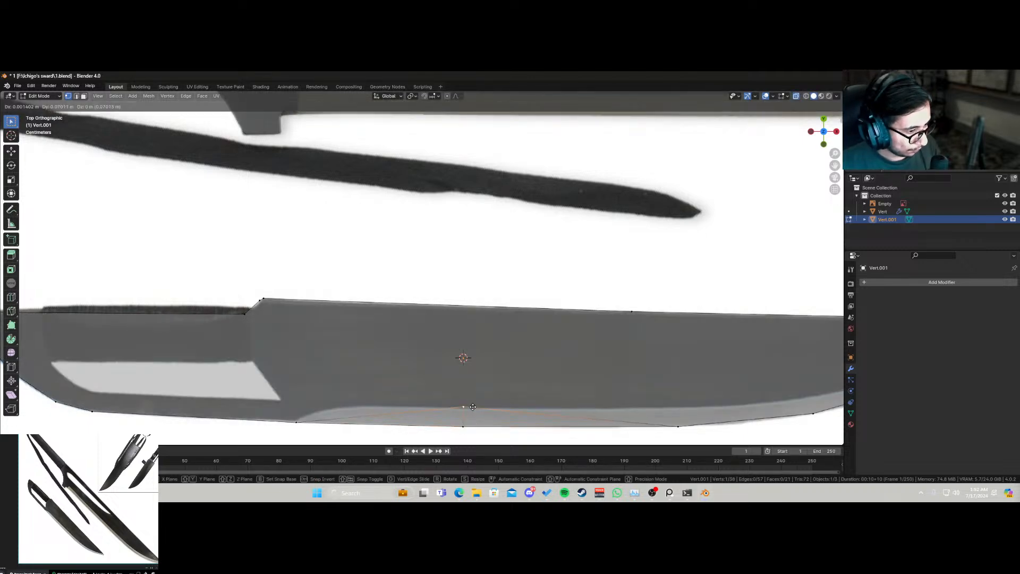
left_click(472, 410)
Step: Move the upper vertices at the bevel's handle end and just before the blade's curve onto the reference's bevel line
left_click(297, 422)
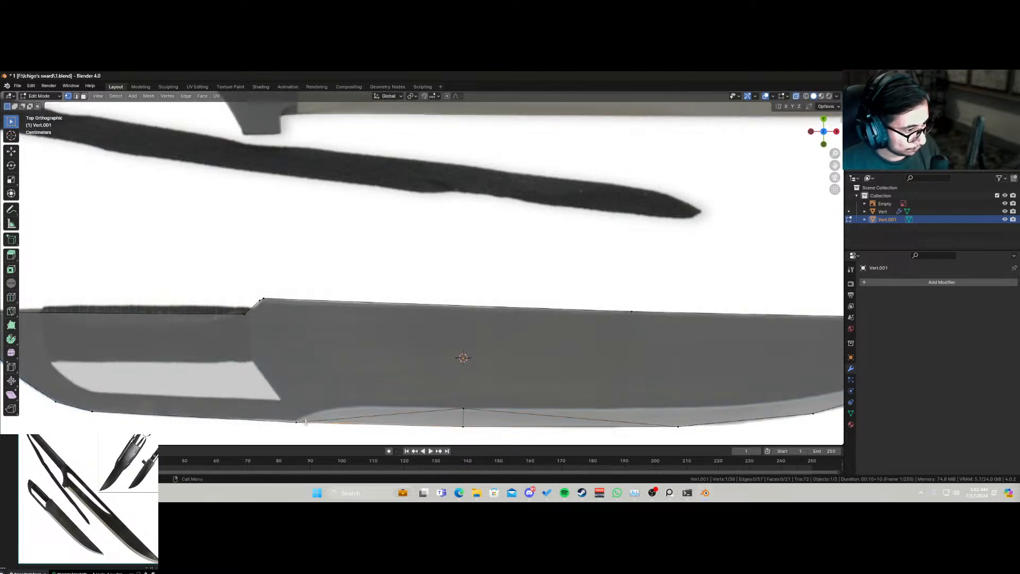
key("g")
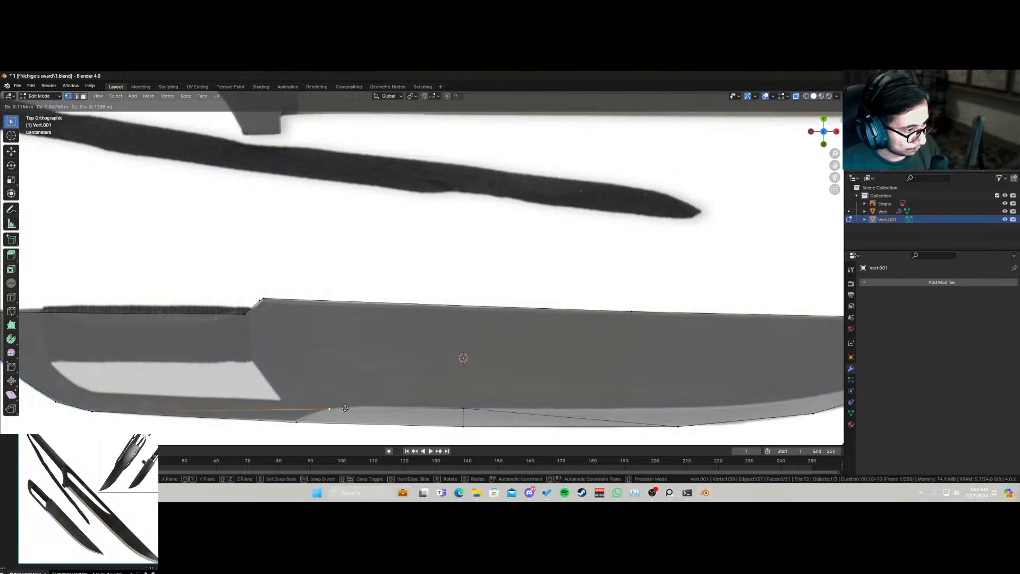
left_click(345, 408)
scroll(611, 392, "down", 1)
middle_click_drag(635, 379, 558, 378, "shift")
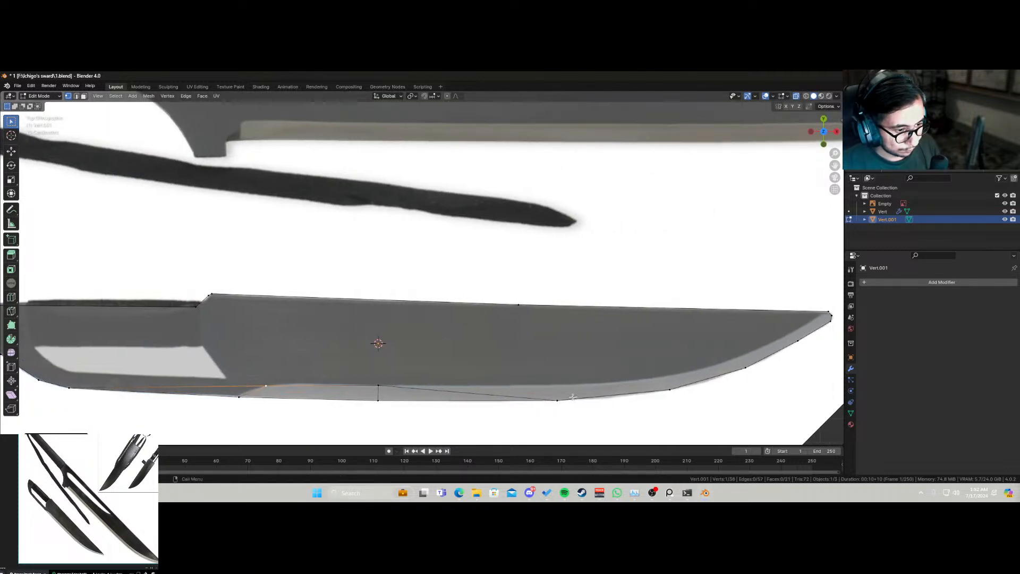
left_click(559, 399)
key("g")
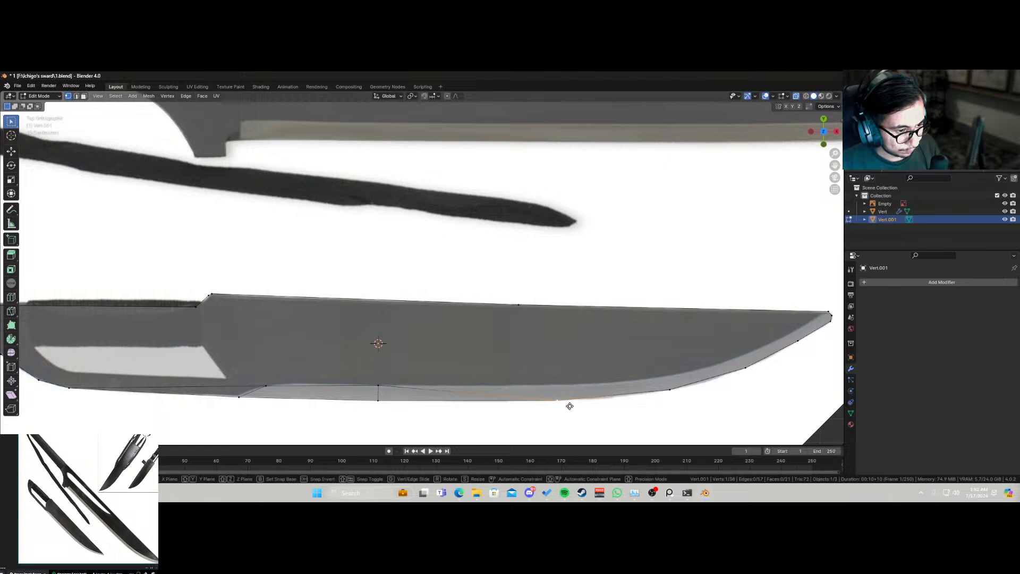
left_click(570, 391)
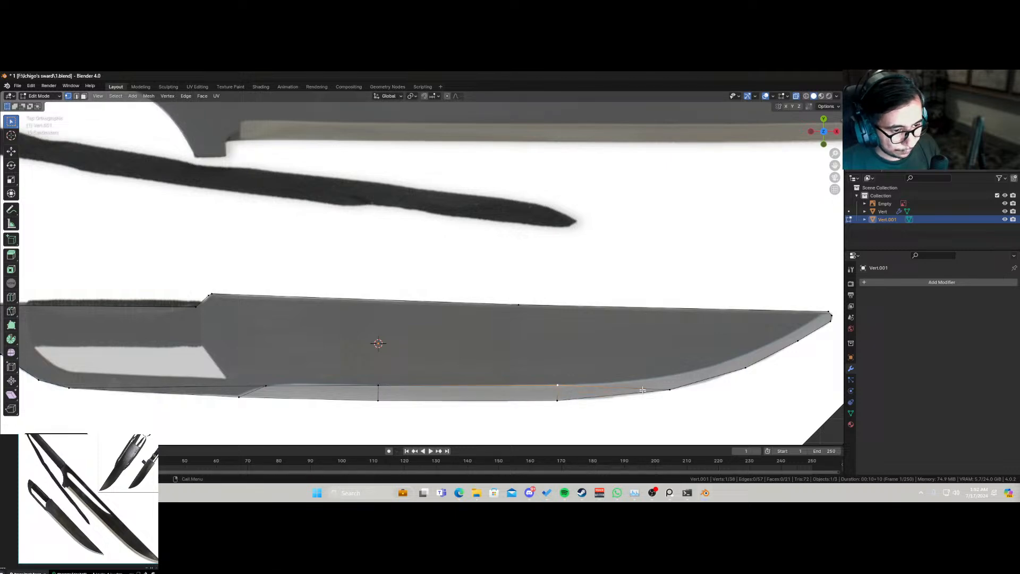
Step: Move the upper-face vertices at the first two points of the curved cutting edge inward onto the bevel line
left_click(669, 388)
key("g")
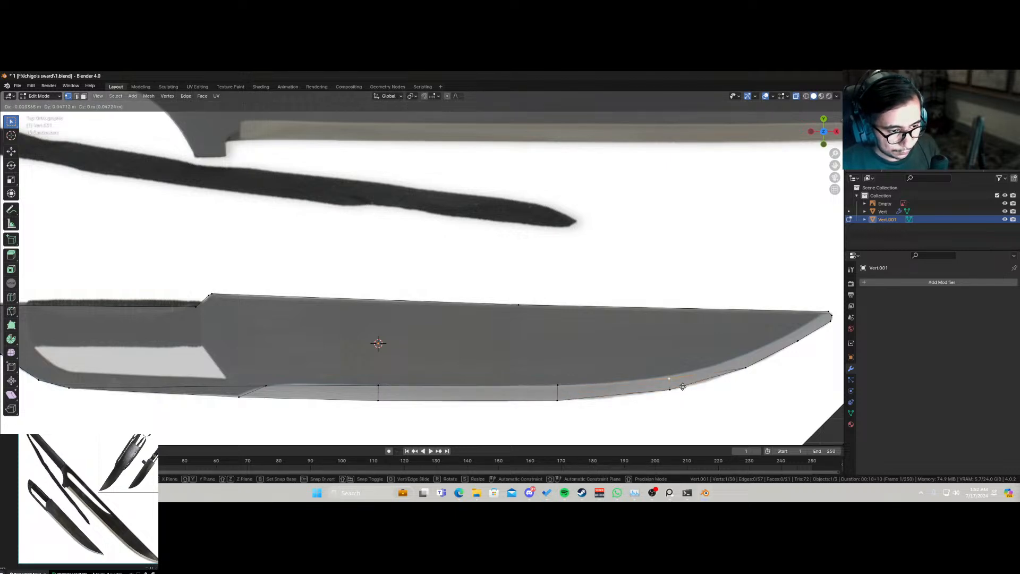
left_click(681, 385)
middle_click_drag(682, 387, 652, 372)
key("KP_7")
scroll(691, 361, "up", 6)
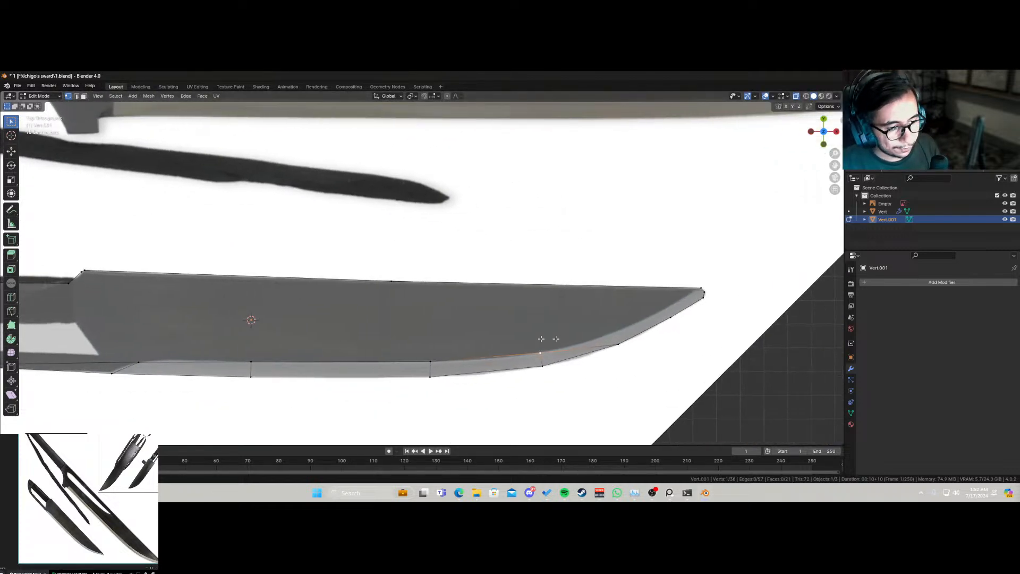
middle_click_drag(615, 362, 495, 248, "shift")
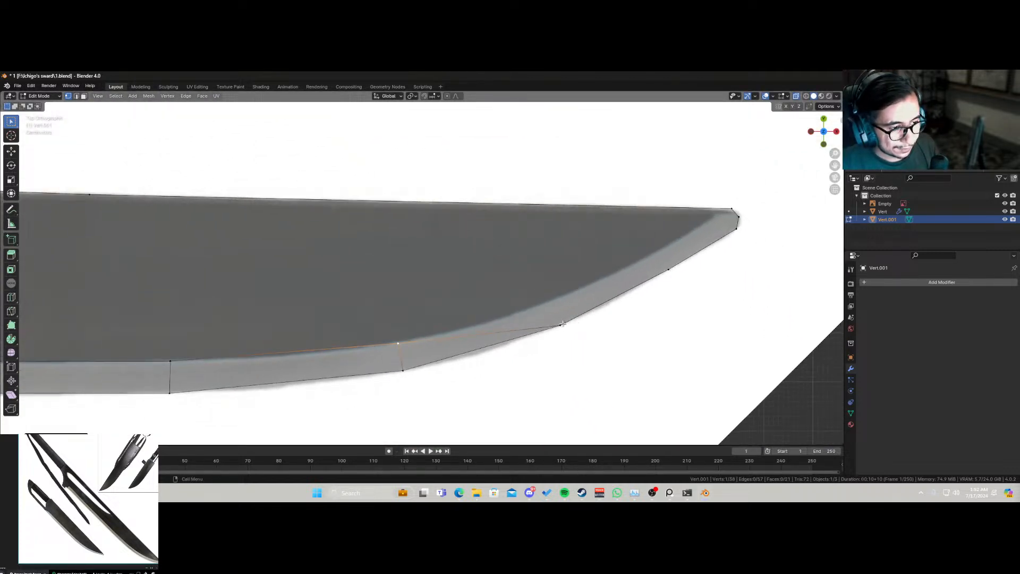
left_click(566, 325)
key("g")
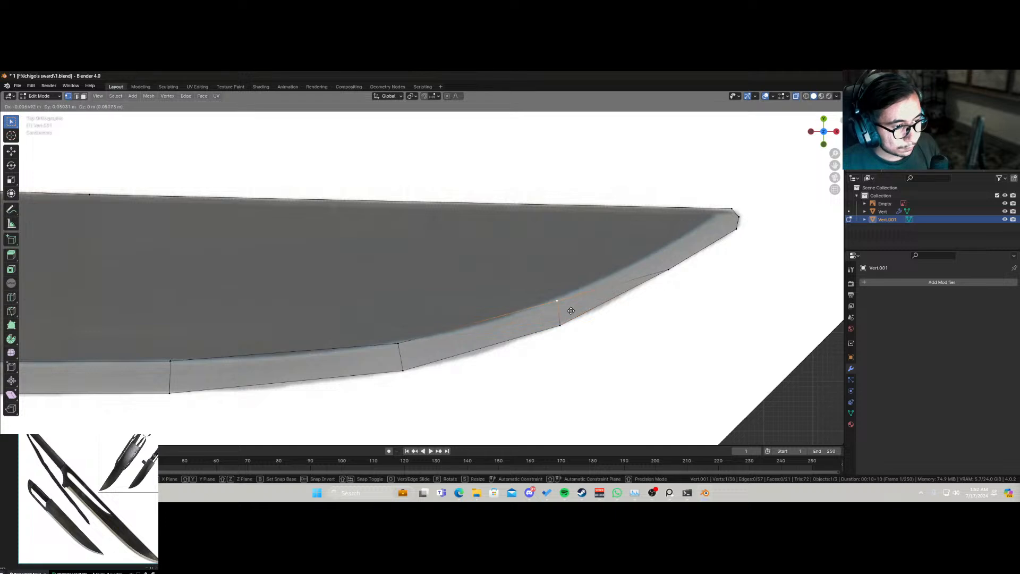
left_click(558, 316)
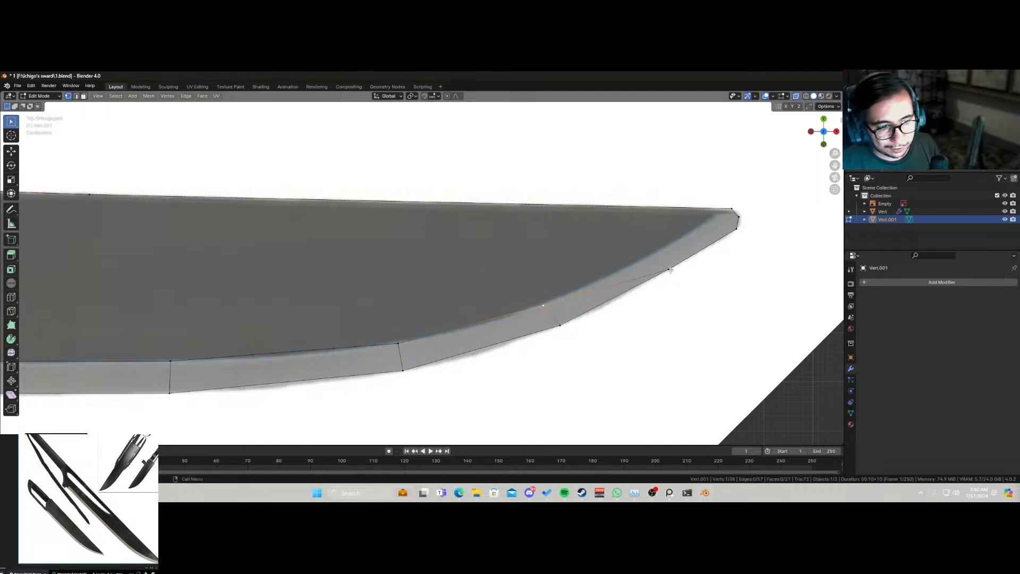
Step: Move the last two upper vertices before the blade tip onto the bevel line and adjust their spacing
left_click(672, 272)
key("g")
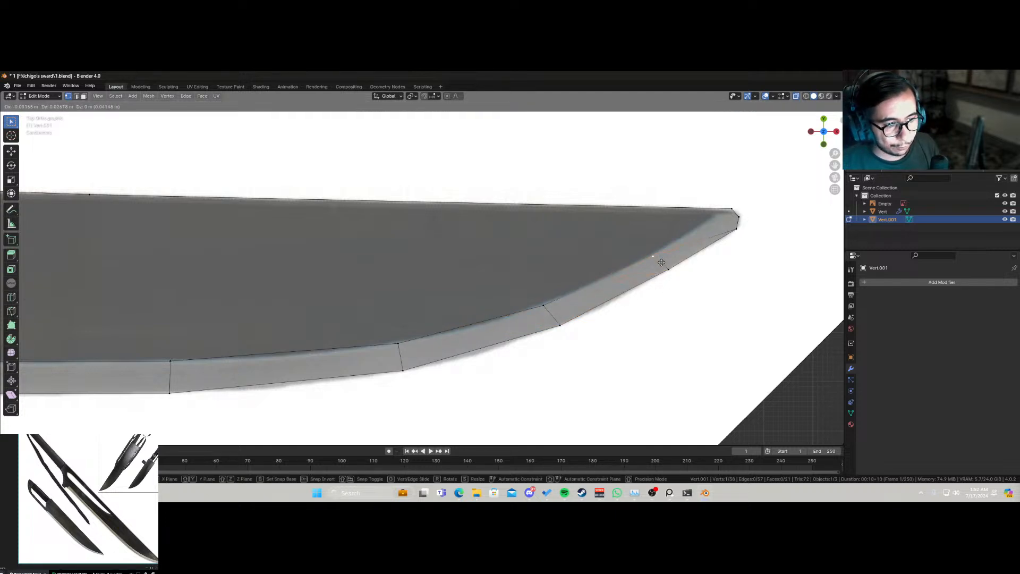
left_click(660, 262)
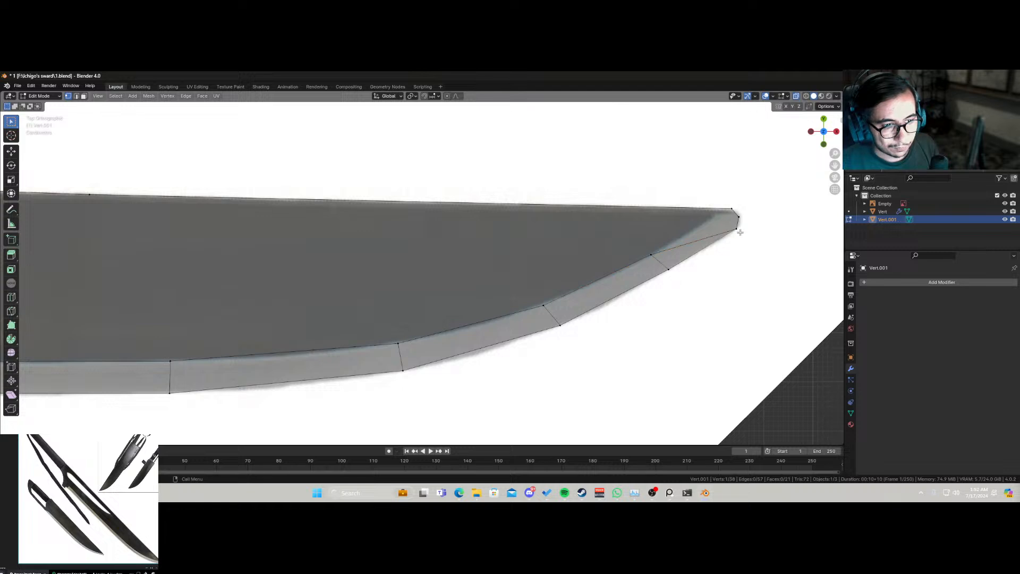
key("g")
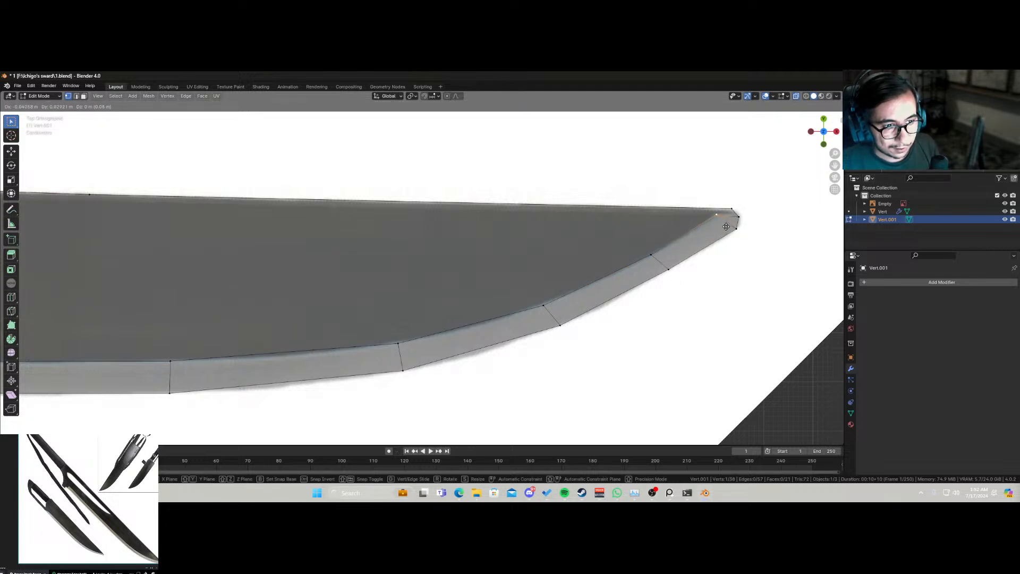
left_click(726, 227)
left_click(651, 255)
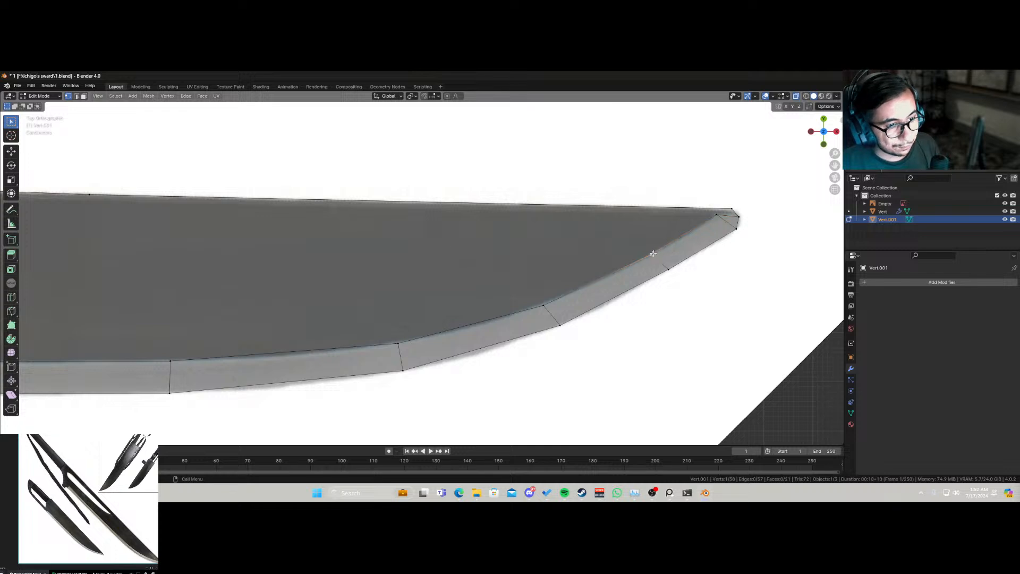
key("g")
left_click(668, 252)
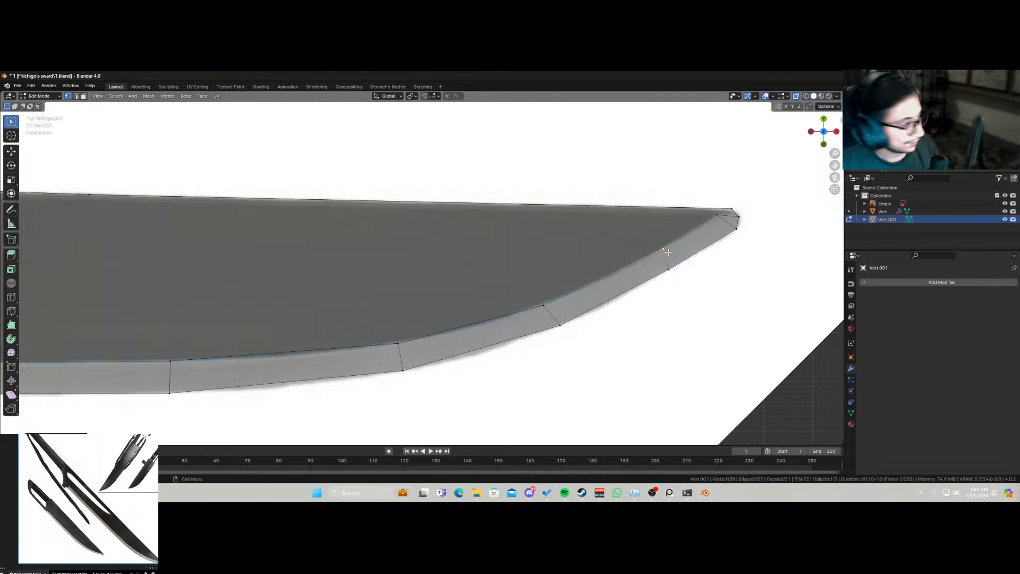
Step: Add a loop cut across the handle's lower side wall and slide it close to the start of the bevel
scroll(648, 265, "down", 5)
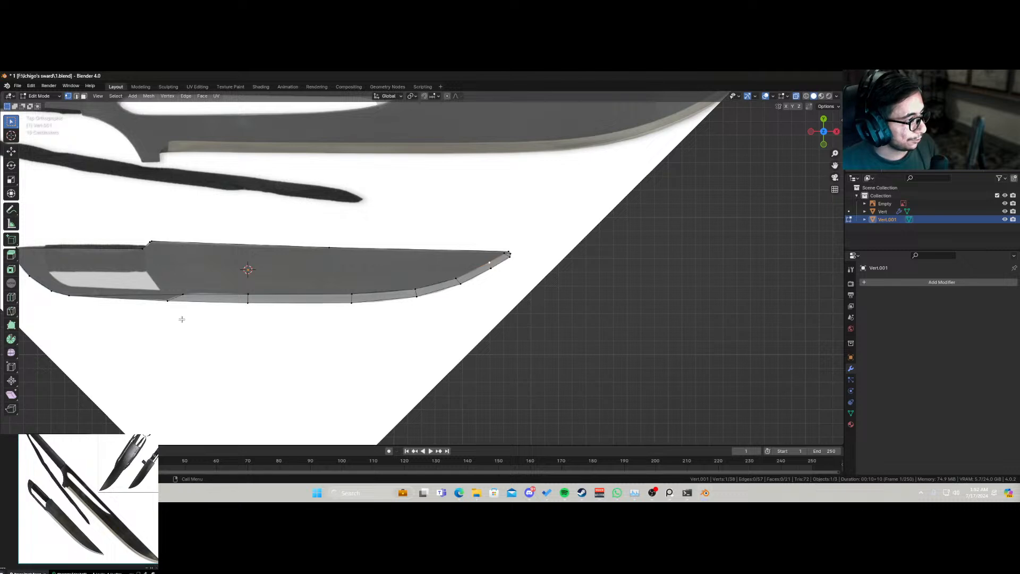
key("Tab")
middle_click_drag(212, 312, 259, 260)
key("Tab")
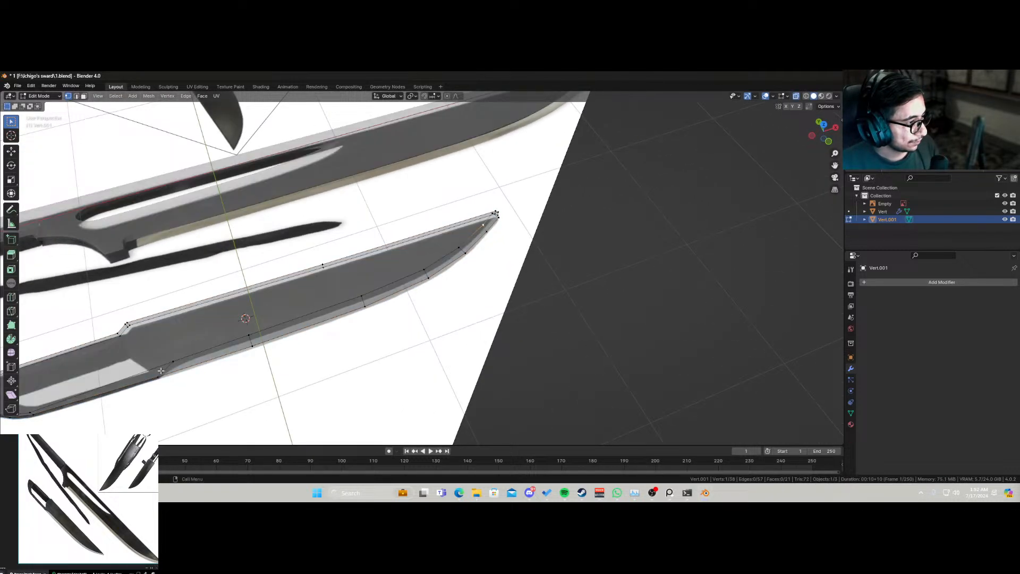
key("ctrl+r")
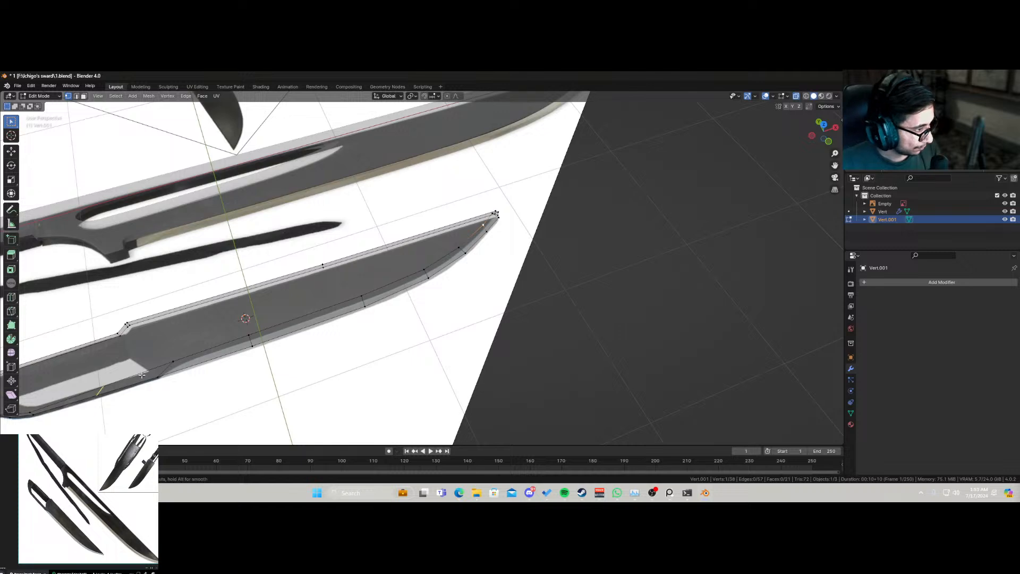
left_click(149, 372)
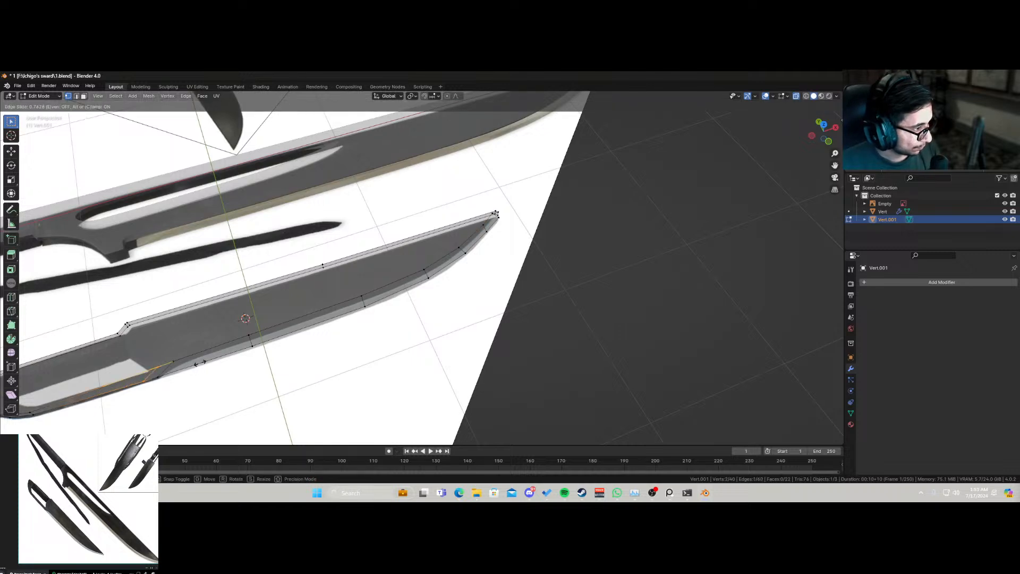
left_click(179, 378)
Step: In top view, move the new loop's upper vertex down onto the handle's lower outline beside the bevel's start
middle_click_drag(194, 361, 258, 325)
key("alt+z")
left_click(390, 304)
middle_click_drag(390, 304, 405, 330)
key("KP_7")
scroll(215, 315, "up", 8)
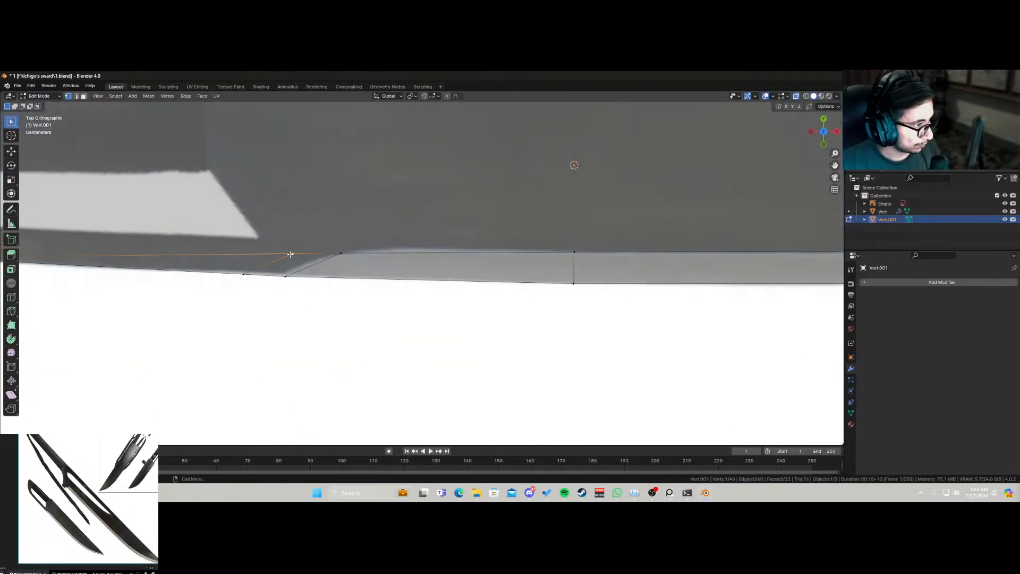
key("r")
left_click(279, 266)
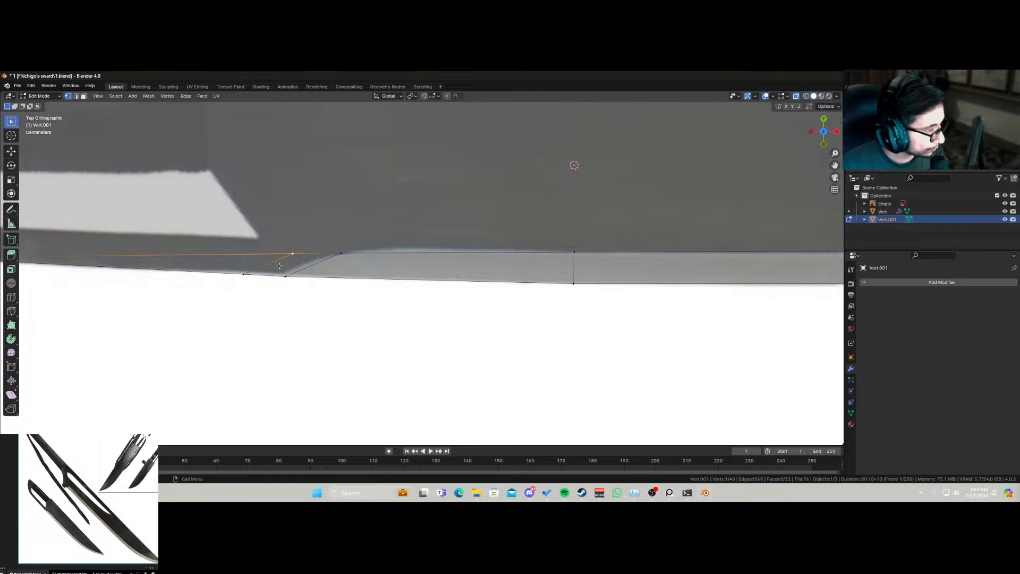
key("g")
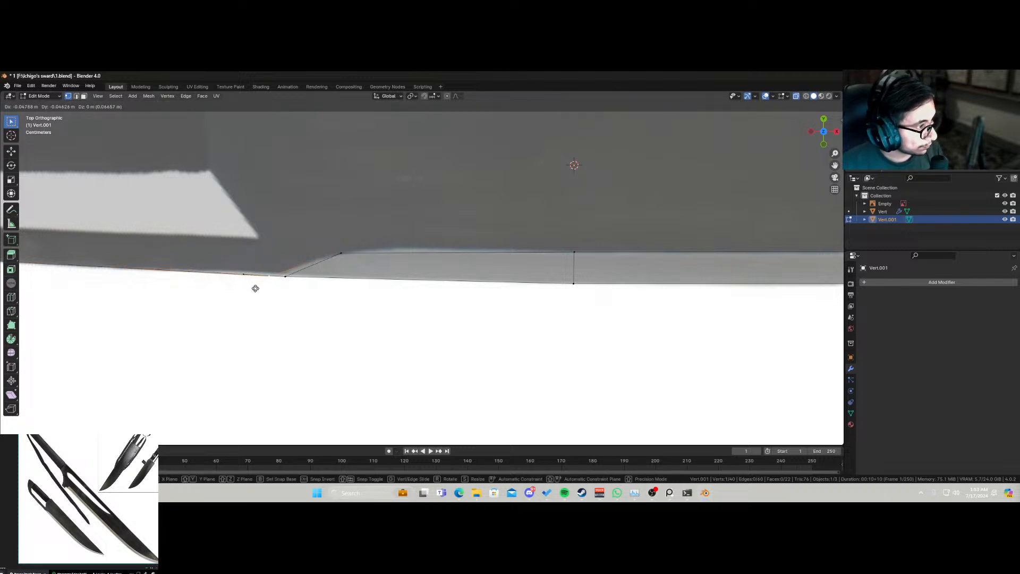
left_click(256, 287)
Step: Add a level 2 Subdivision modifier to the knife in Object Mode and save the file
key("Tab")
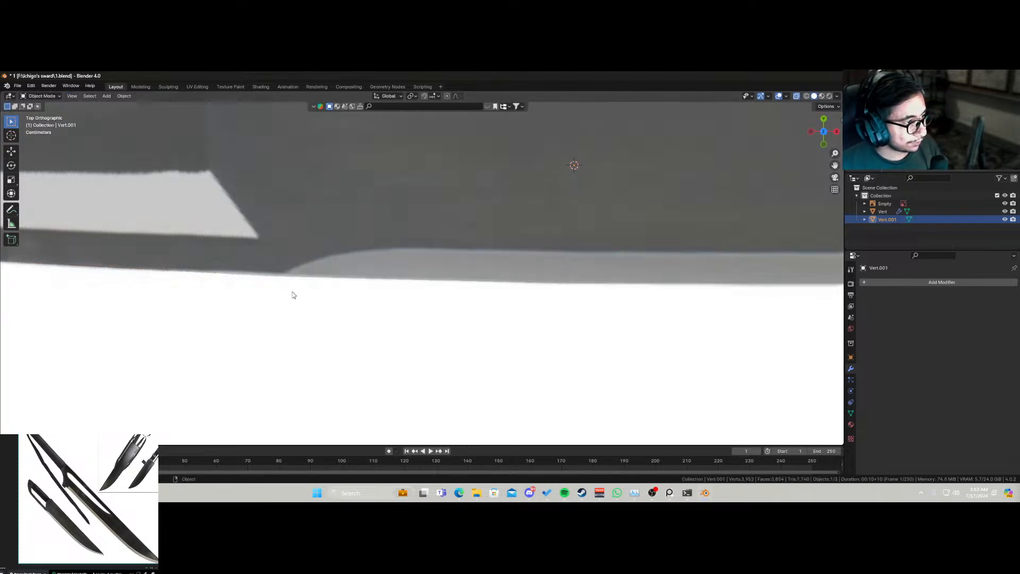
scroll(291, 291, "down", 5)
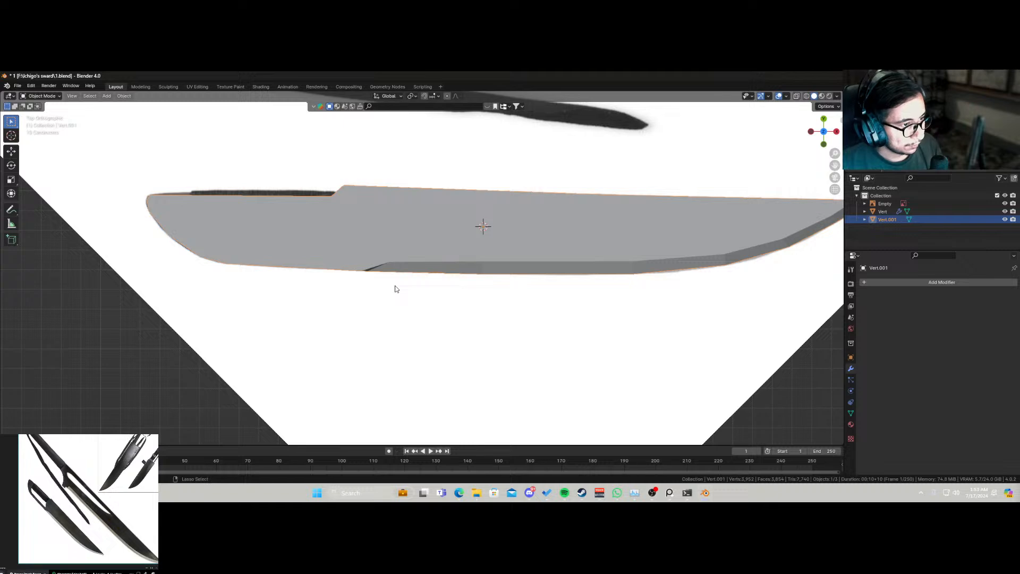
key("ctrl+2")
key("ctrl+s")
Step: Apply Shade Auto Smooth to the knife
right_click(435, 244)
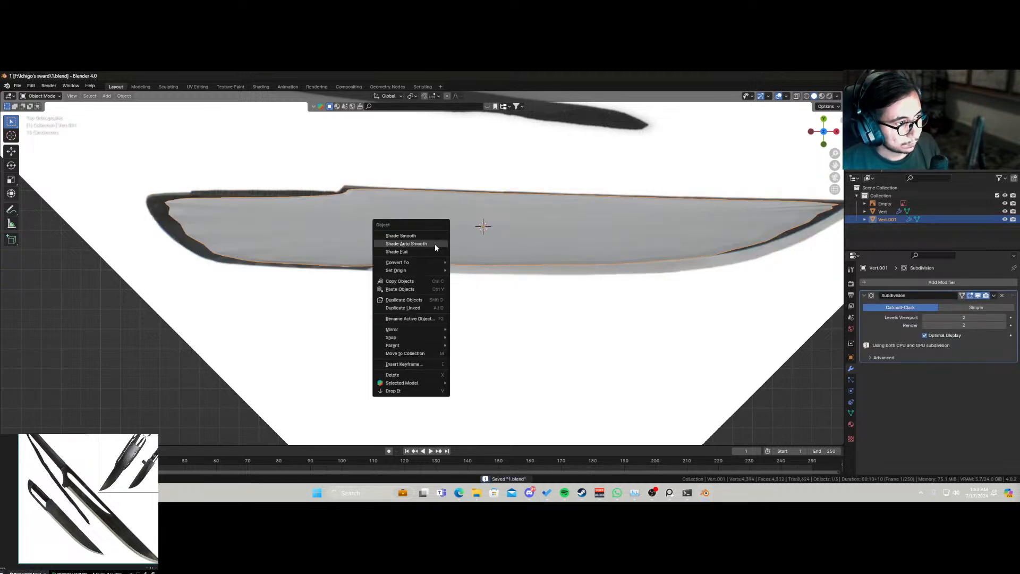
left_click(434, 244)
middle_click_drag(435, 244, 465, 218)
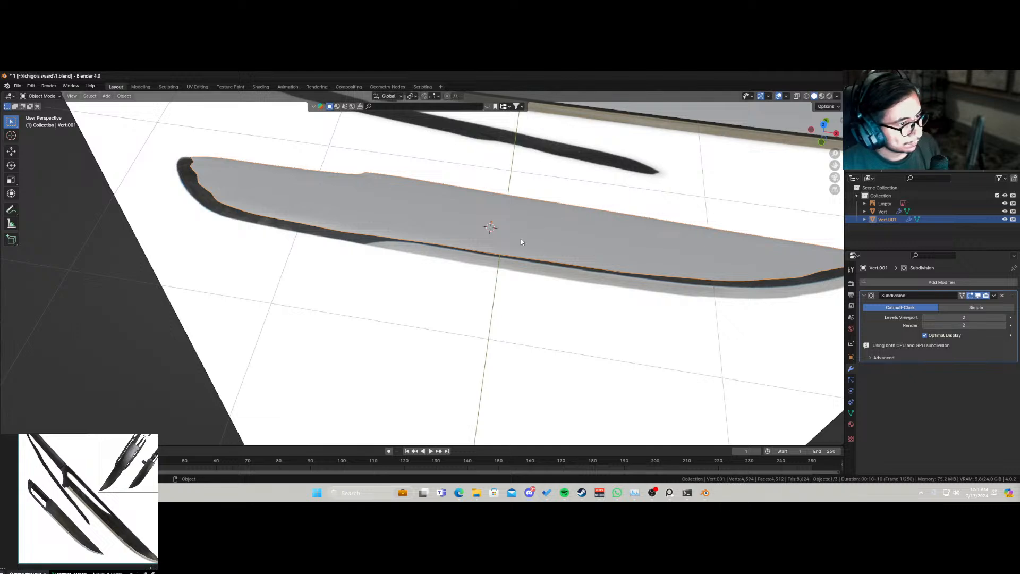
Step: In Edit Mode, add a lengthwise loop cut around the knife's side wall and slide it close to the upper edge
key("Tab")
scroll(506, 246, "up", 2)
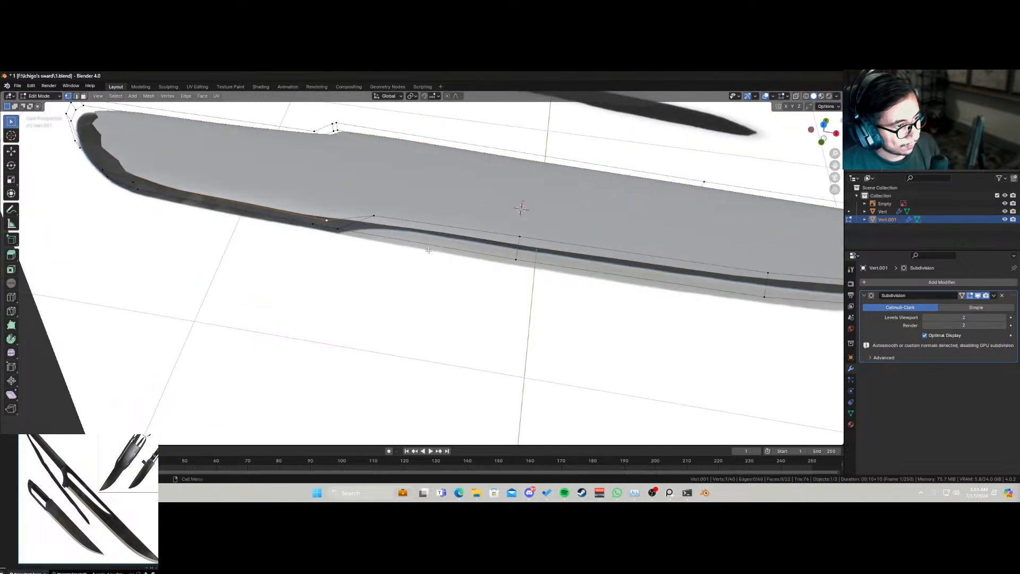
scroll(506, 253, "down", 3)
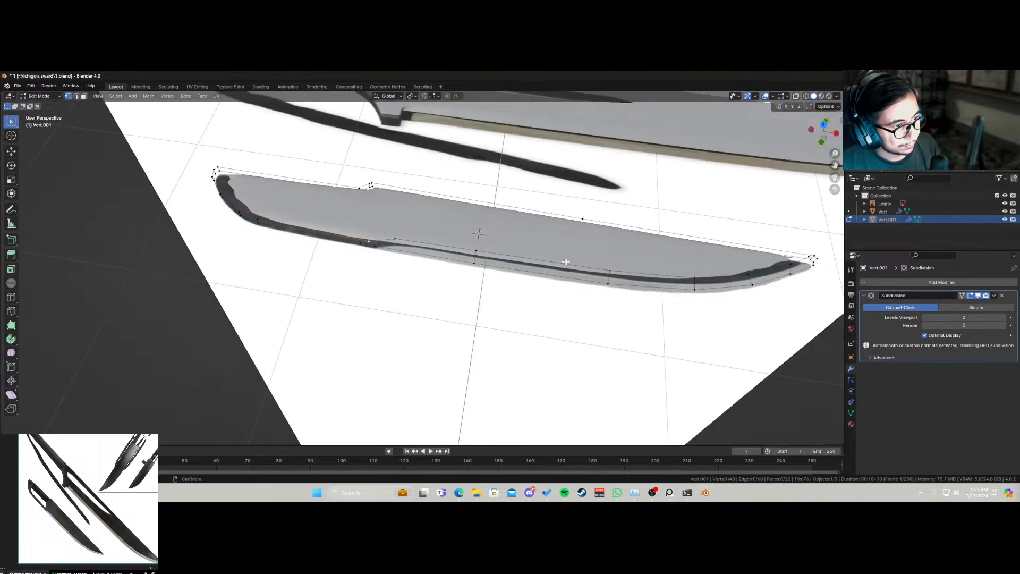
key("ctrl+r")
left_click(788, 268)
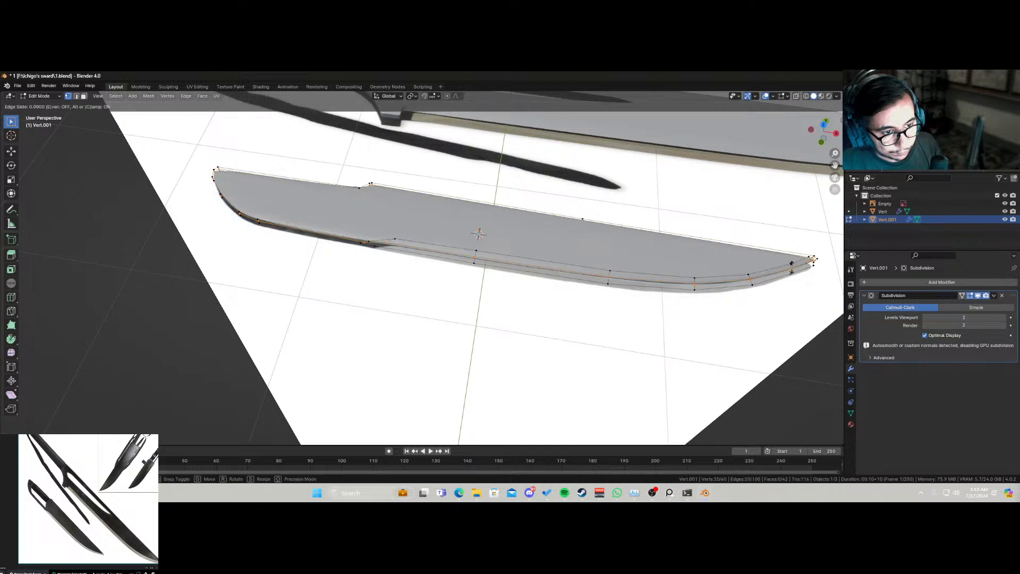
left_click(794, 263)
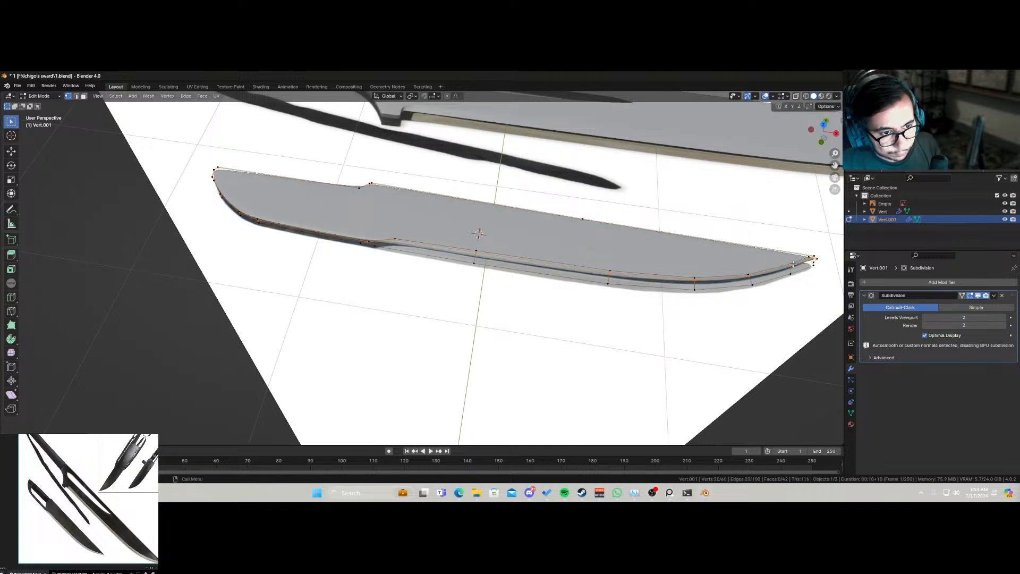
Step: Add a second lengthwise loop cut around the side wall, slide it fully to the lower edge, and save the file from Object Mode
key("ctrl+r")
left_click(814, 261)
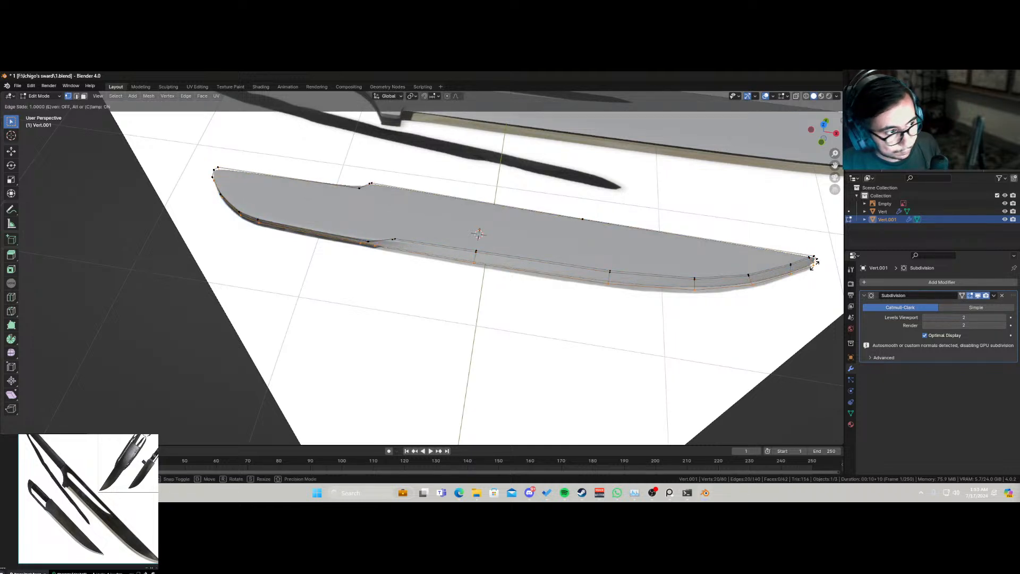
left_click(814, 261)
key("Tab")
key("ctrl+s")
Step: Add a loop cut across the slanted transition face at the bevel's start and slide it towards the blade side
mouse_move(424, 262)
middle_mouse_down()
mouse_move(419, 289)
mouse_move(413, 273)
middle_mouse_up()
scroll(394, 275, "up", 5)
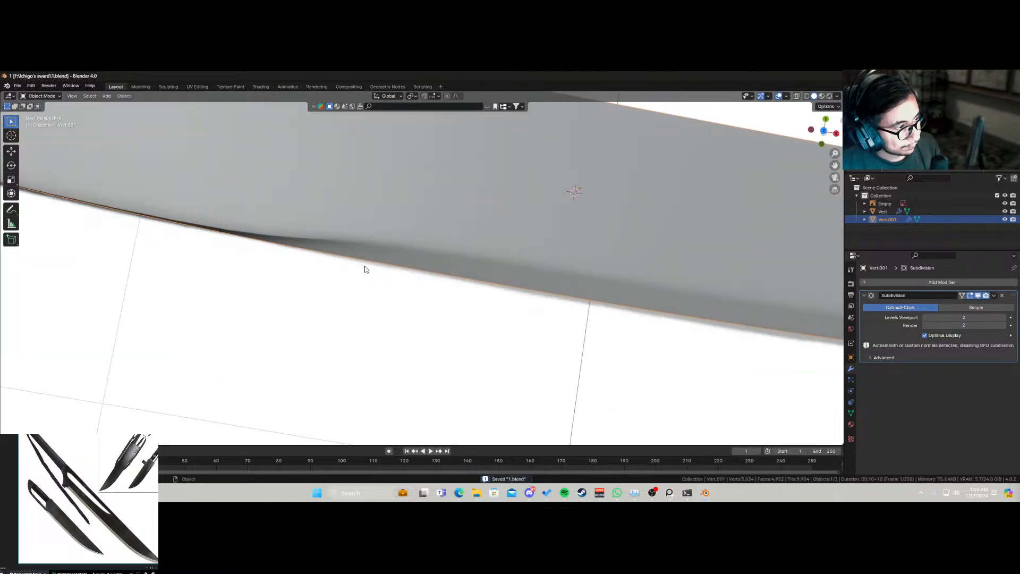
key("Tab")
key("KP_7")
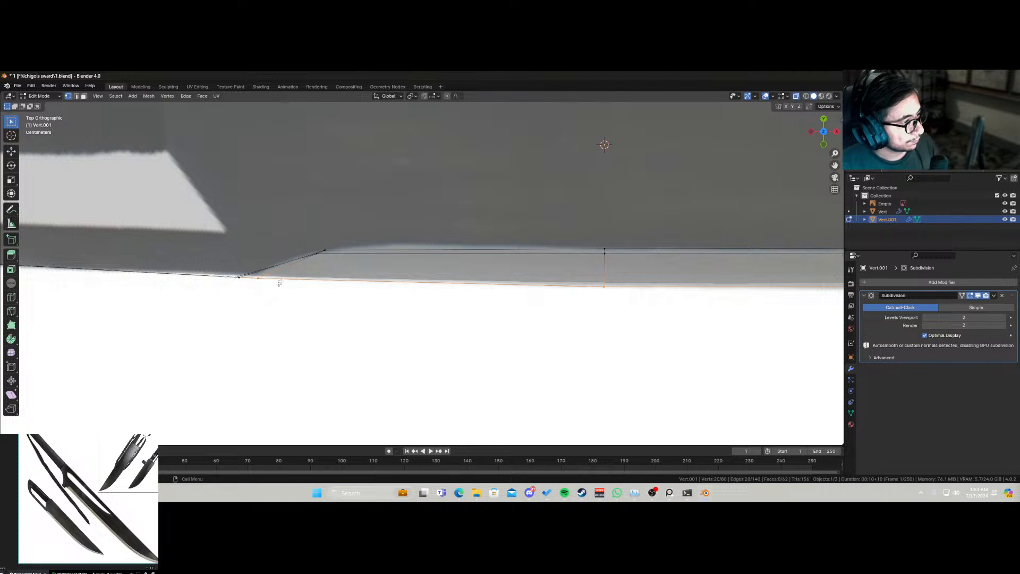
middle_click_drag(279, 283, 282, 216)
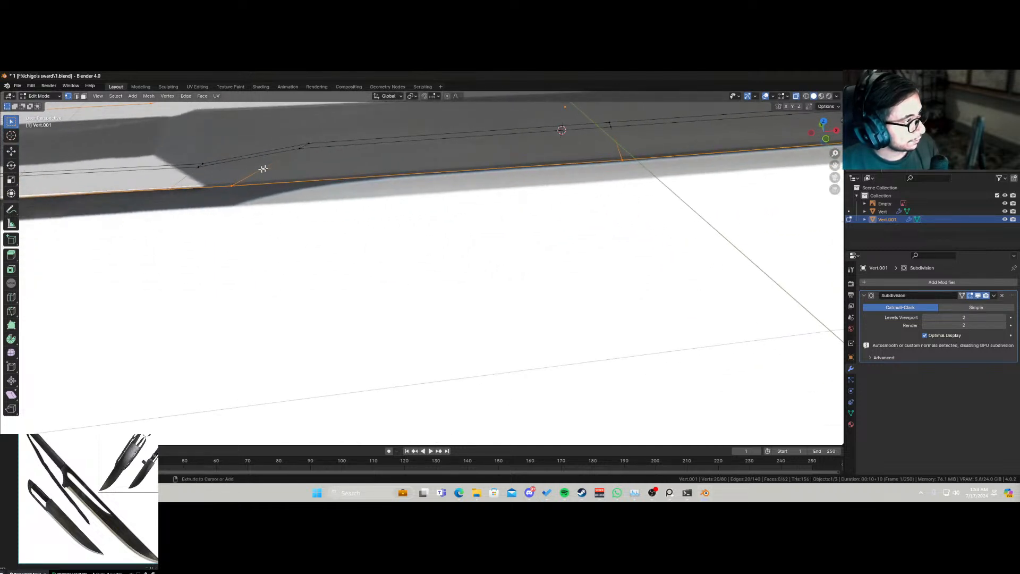
key("ctrl+r")
left_click(237, 162)
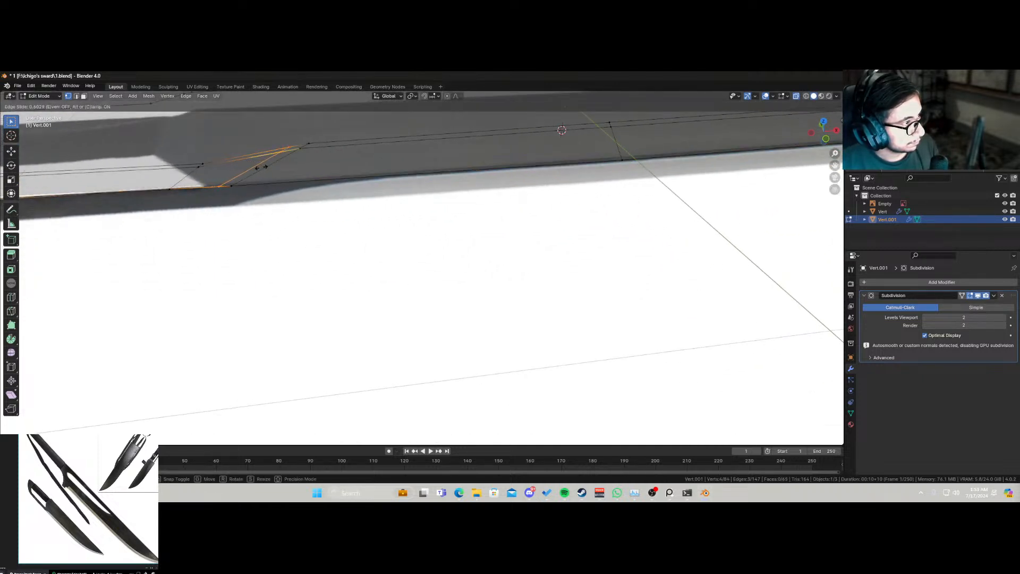
left_click(266, 166)
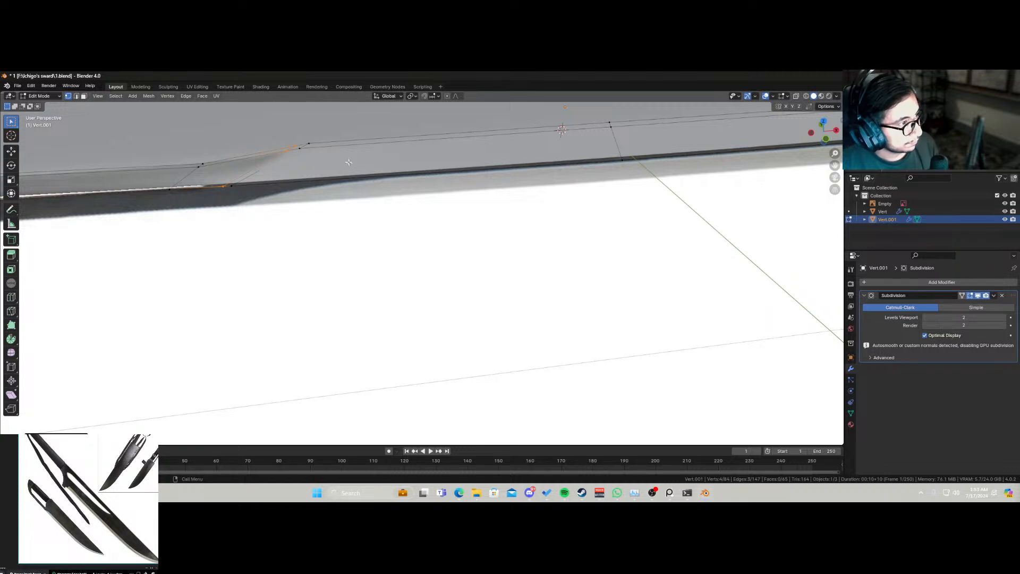
Step: Add a loop cut across the first blade segment of the bevel and slide it close to the slanted transition
key("ctrl+r")
left_click(326, 167)
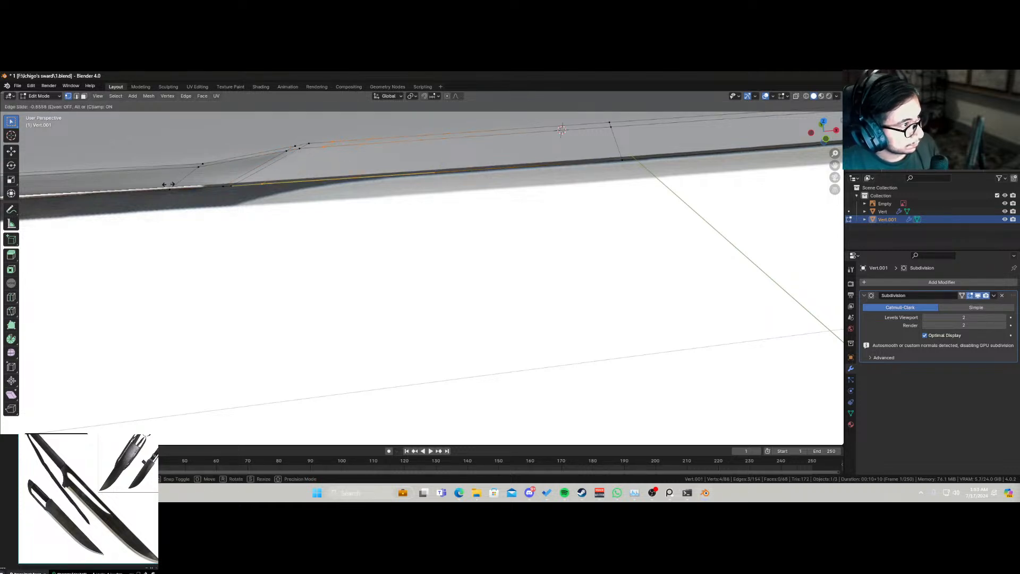
left_click(147, 190)
scroll(421, 240, "down", 5)
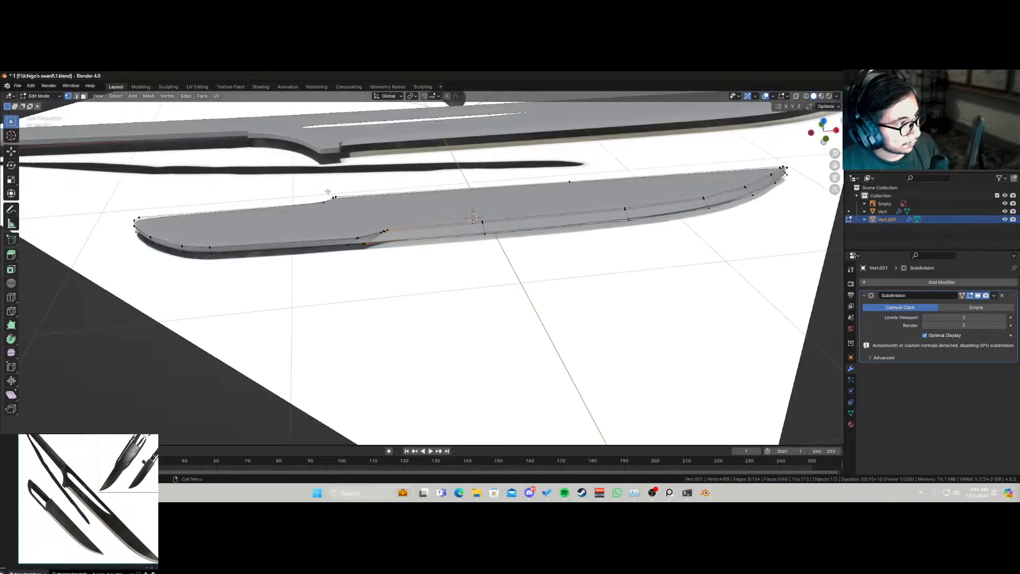
Step: In top view, knife-cut a zigzag of edges across the blade face from the tip, alternating between spine points and bevel vertices, ending at the existing mid-spine vertex
key("KP_7")
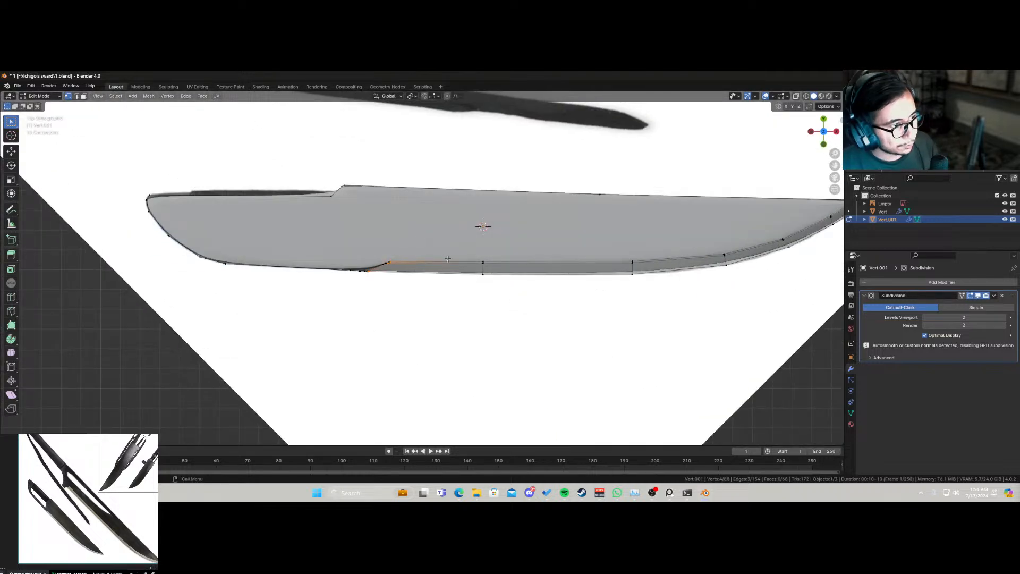
middle_click_drag(639, 233, 505, 270, "shift")
scroll(755, 264, "up", 3)
middle_click_drag(785, 262, 551, 299, "shift")
scroll(633, 299, "up", 2)
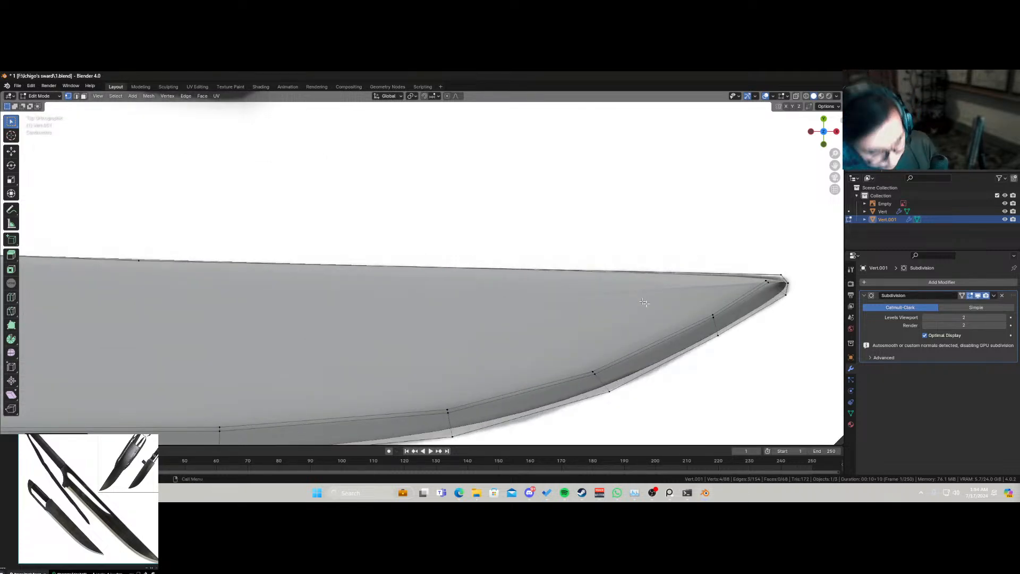
key("k")
left_click(766, 280)
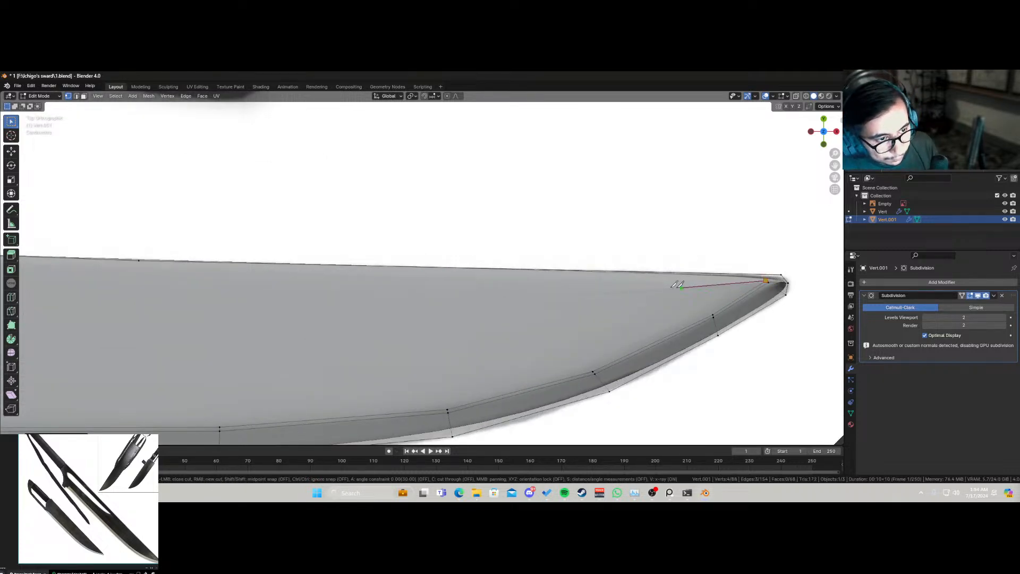
left_click(659, 272)
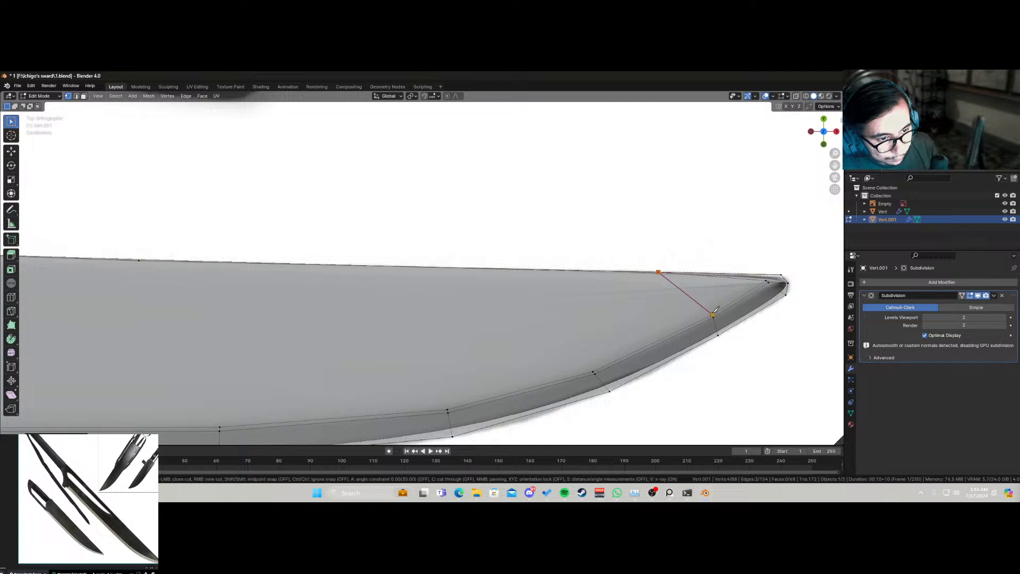
left_click(713, 315)
left_click(531, 270)
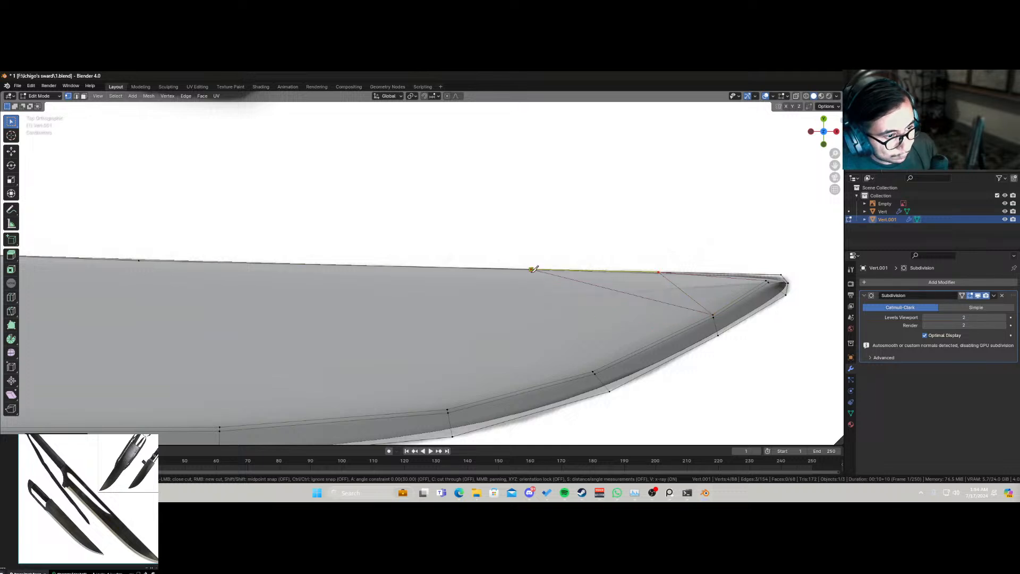
left_click(593, 372)
left_click(416, 267)
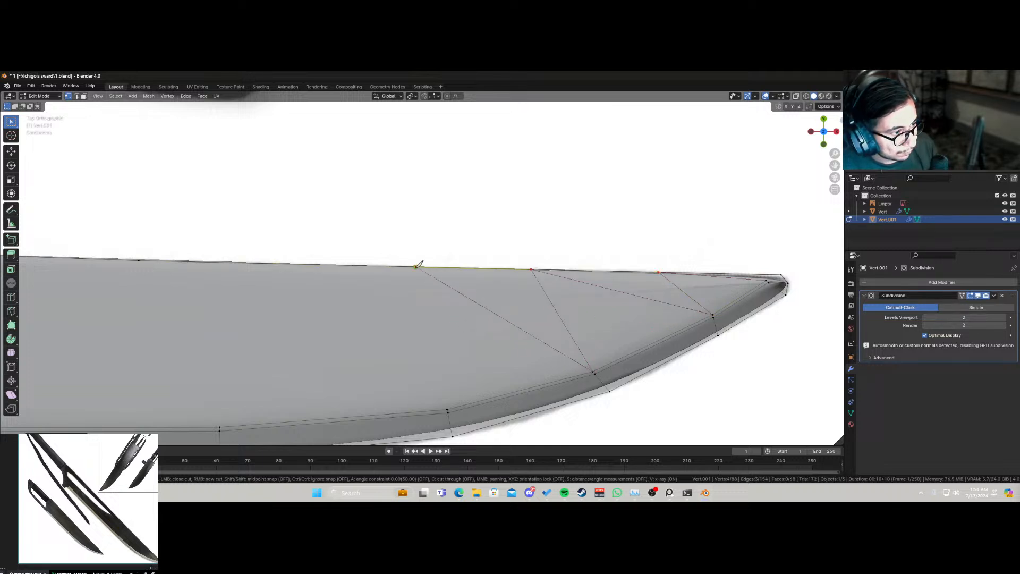
left_click(448, 410)
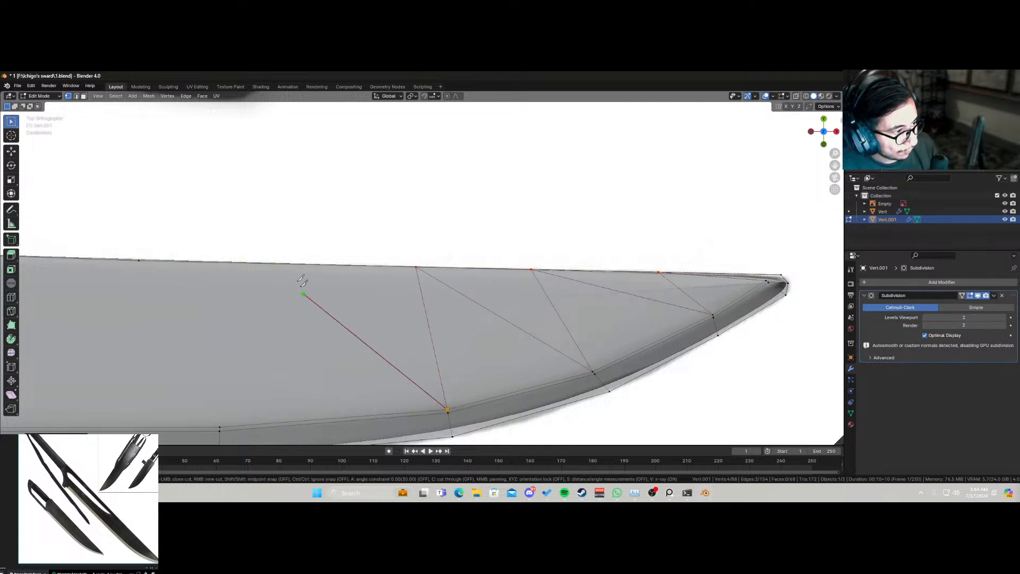
left_click(276, 264)
left_click(220, 426)
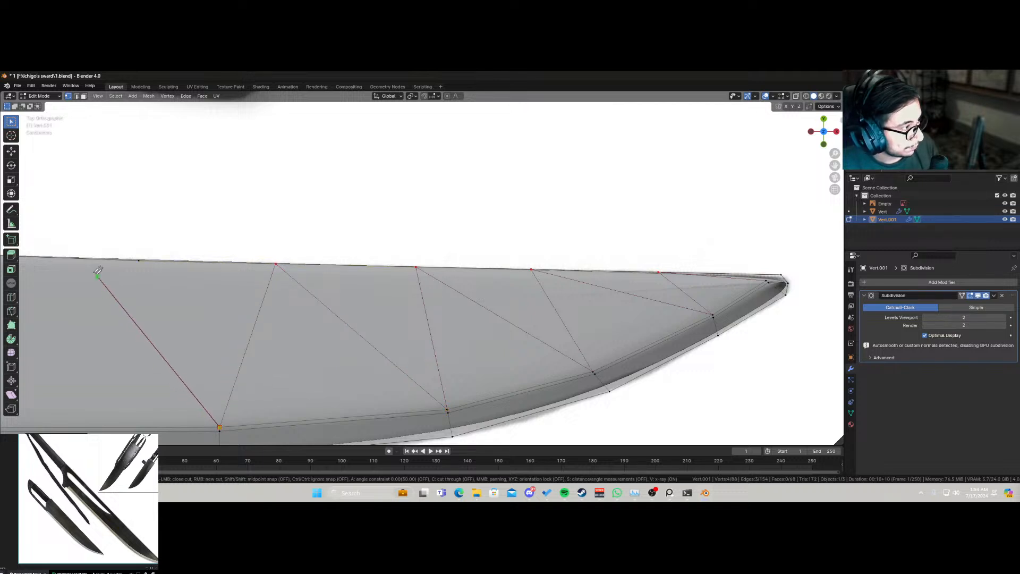
left_click(139, 259)
right_click(113, 342)
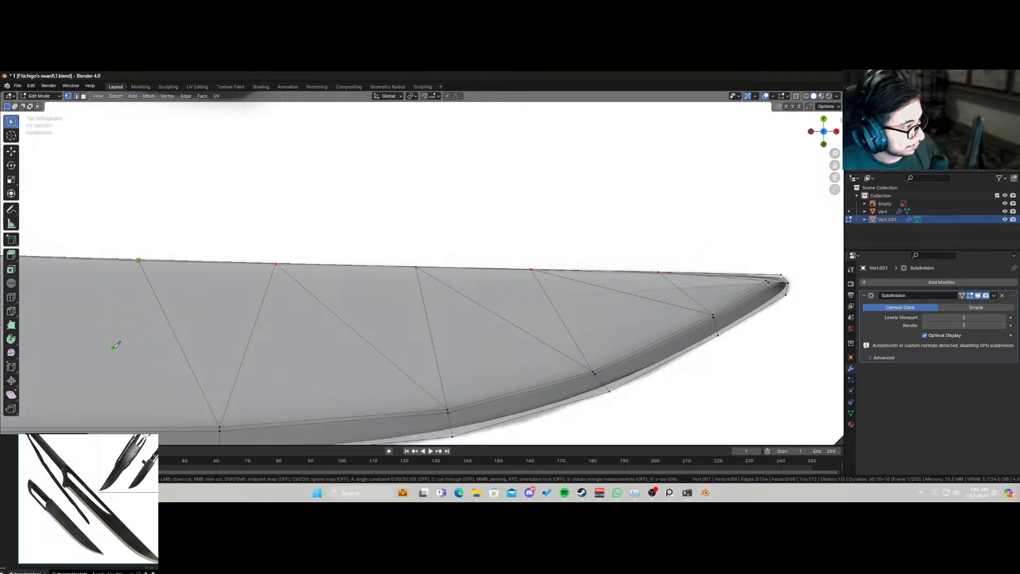
key("Return")
scroll(343, 327, "down", 6)
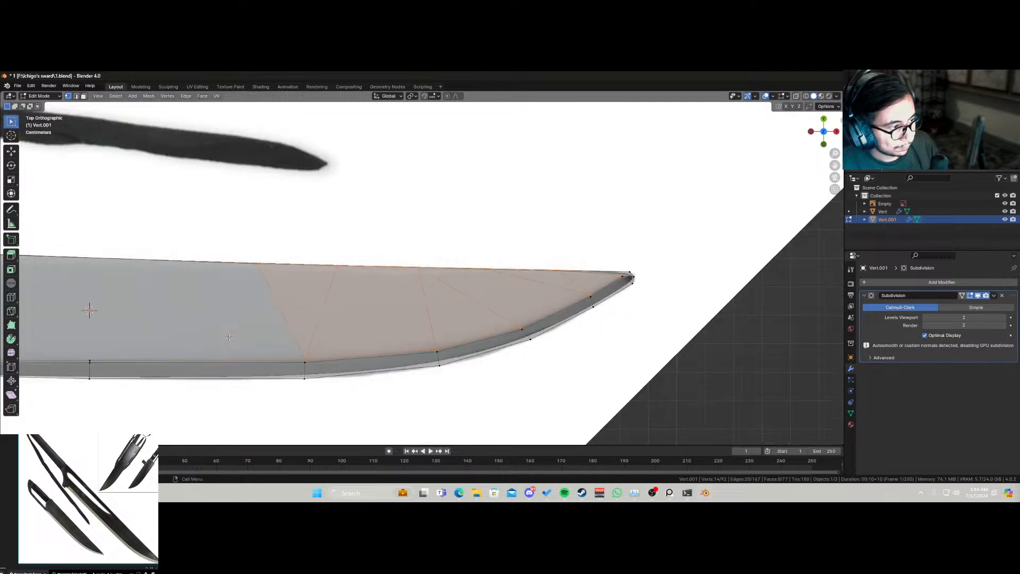
Step: Knife-cut a zigzag between the blade's spine and bevel edge through the middle section, ending at the notch by the handle, and save the file
scroll(343, 327, "up", 2)
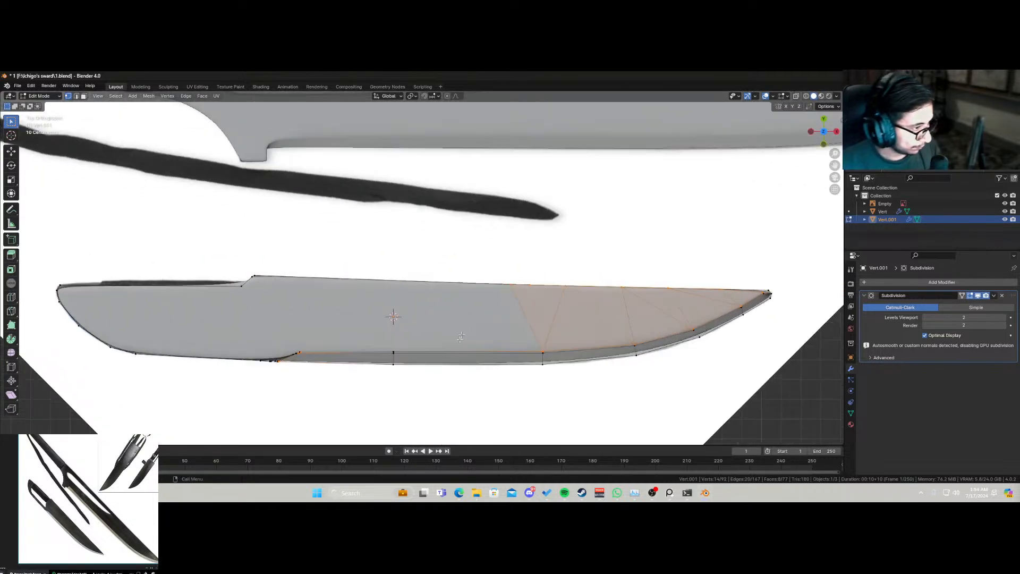
key("k")
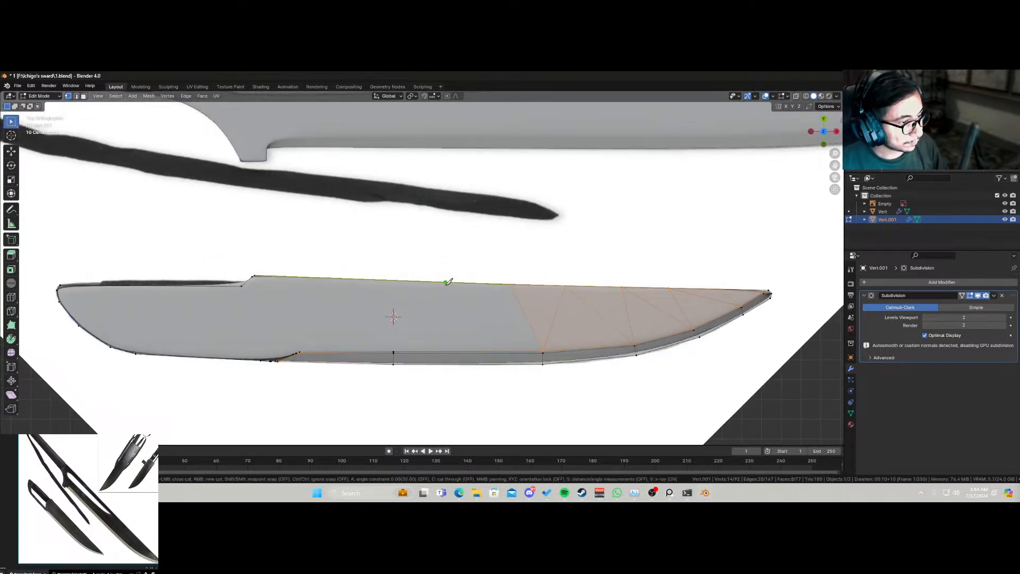
left_click(445, 283)
left_click(394, 351)
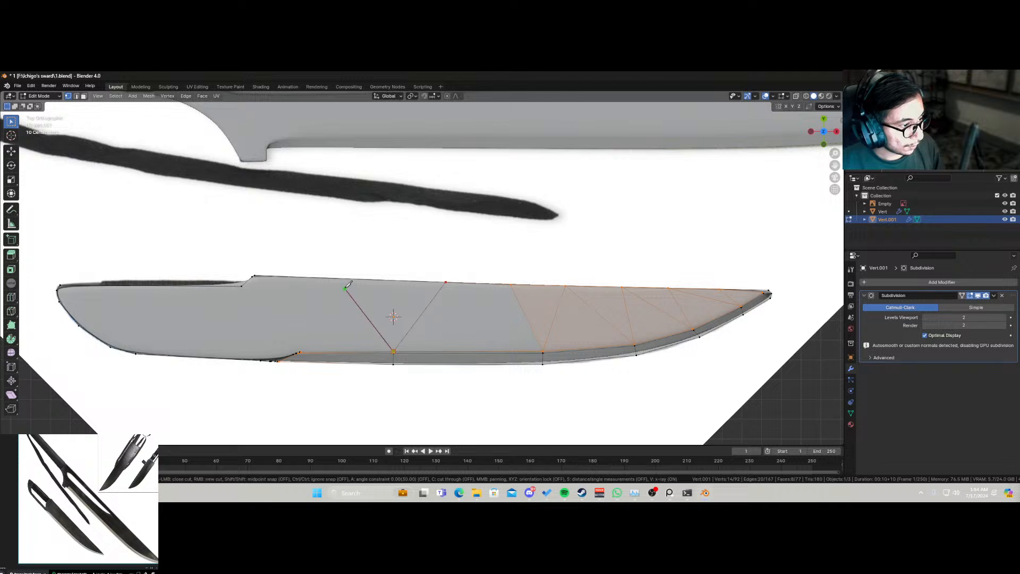
left_click(336, 278)
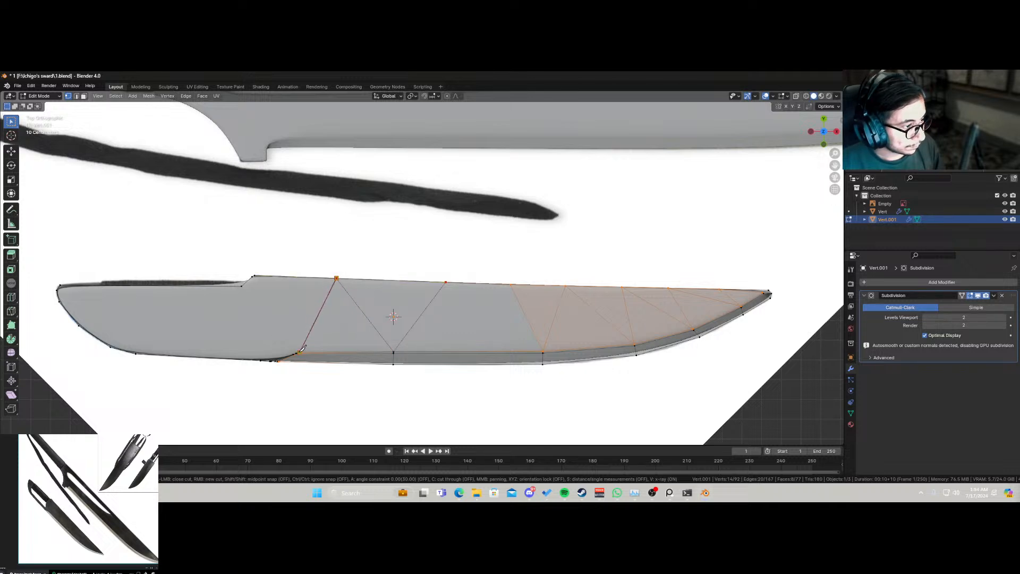
left_click(300, 351)
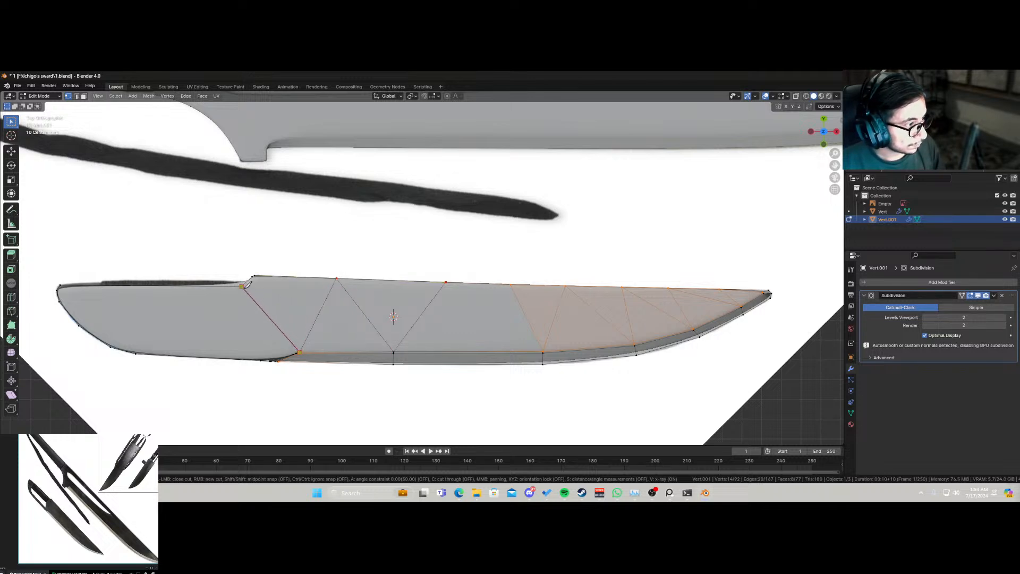
left_click(244, 284)
key("Return")
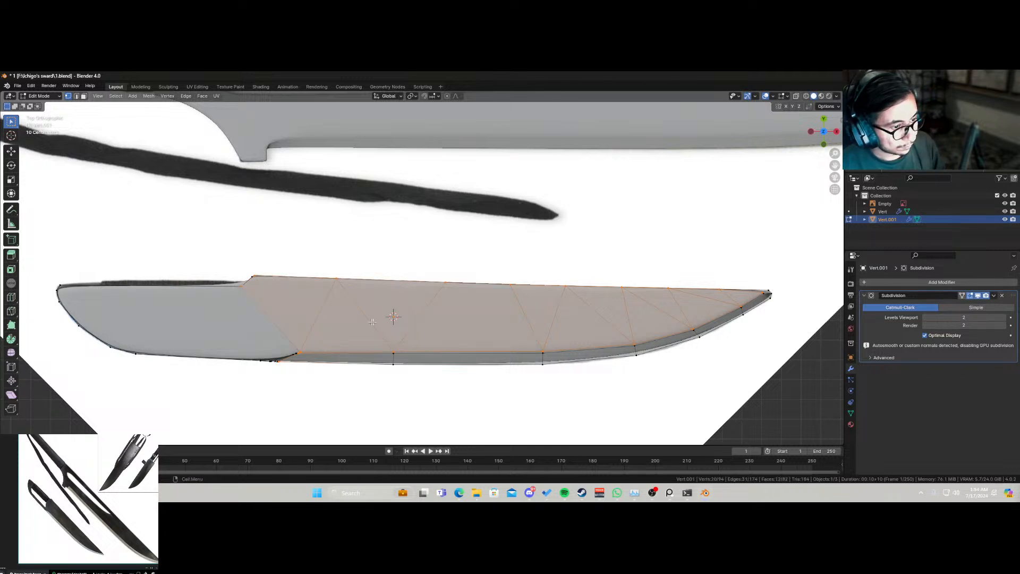
key("ctrl+s")
Step: Trace the handle's opening from the reference image in see-through display and cut its closed outline into the handle face with the Knife tool
key("alt+z")
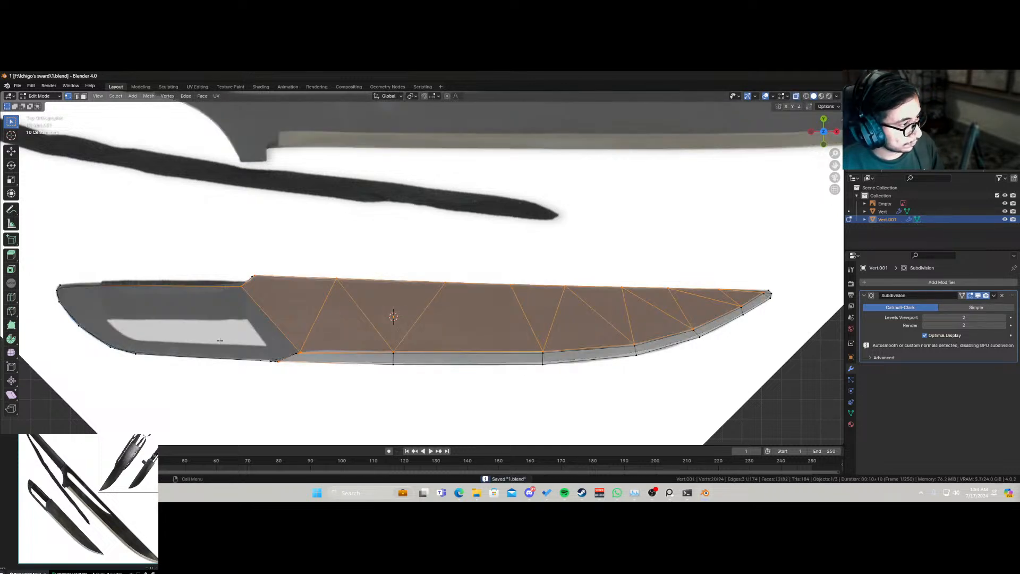
scroll(243, 341, "up", 5)
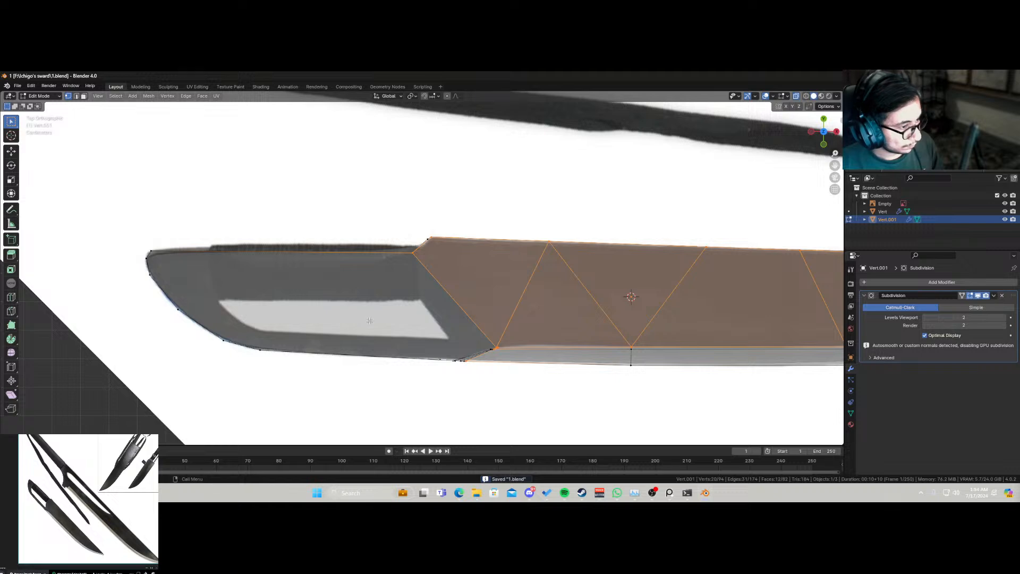
key("k")
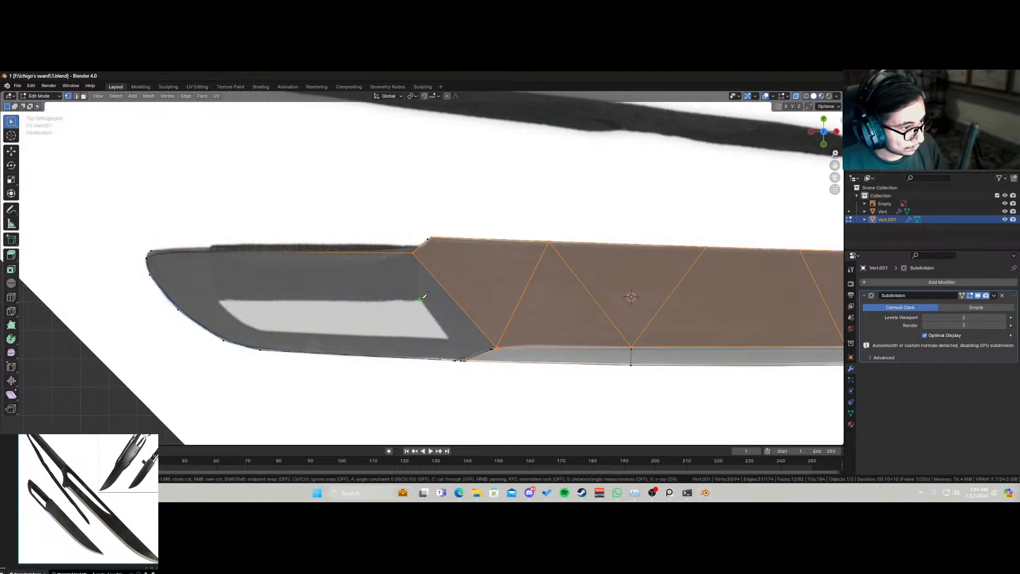
left_click(420, 300)
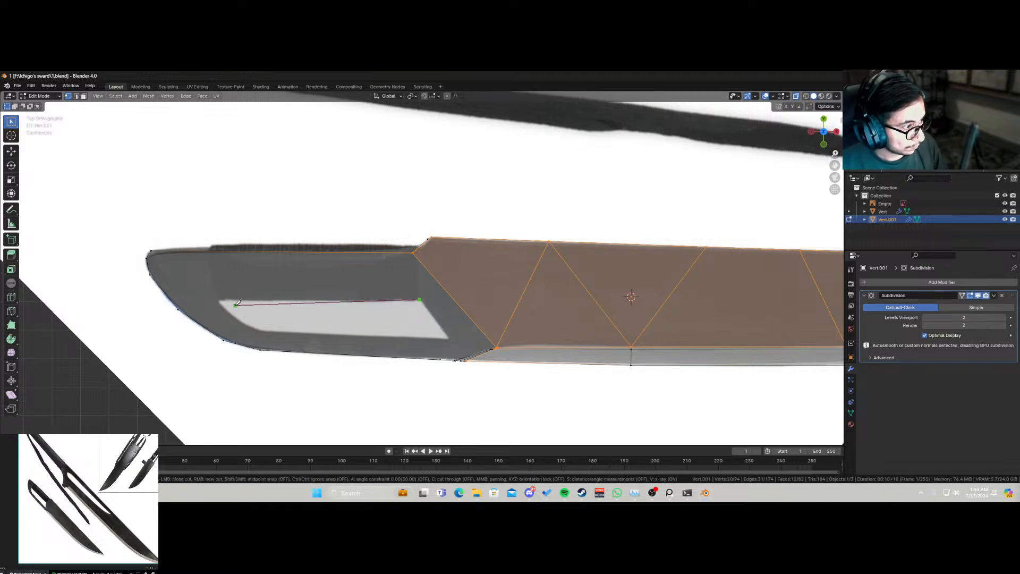
left_click(220, 301)
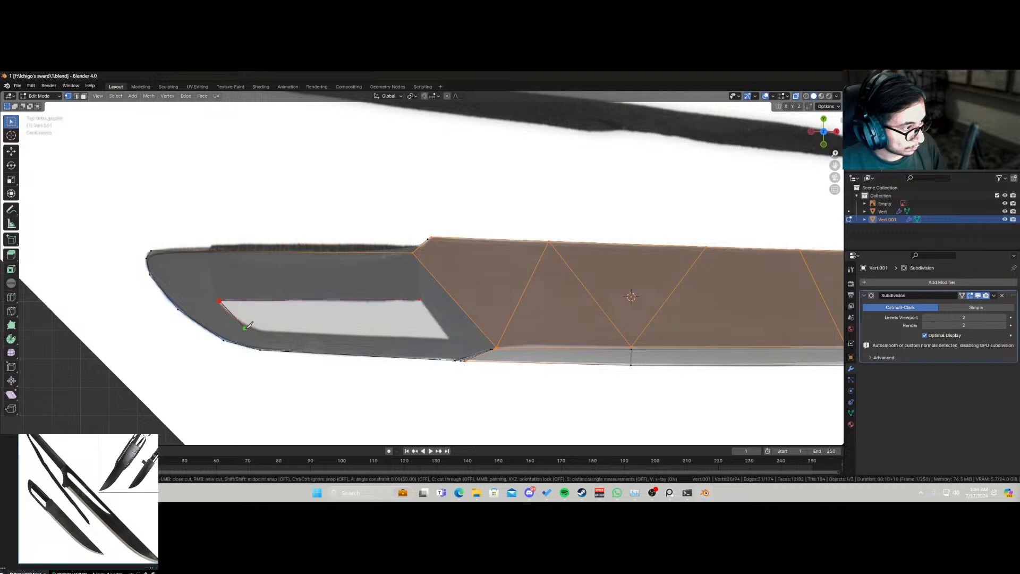
left_click(229, 311)
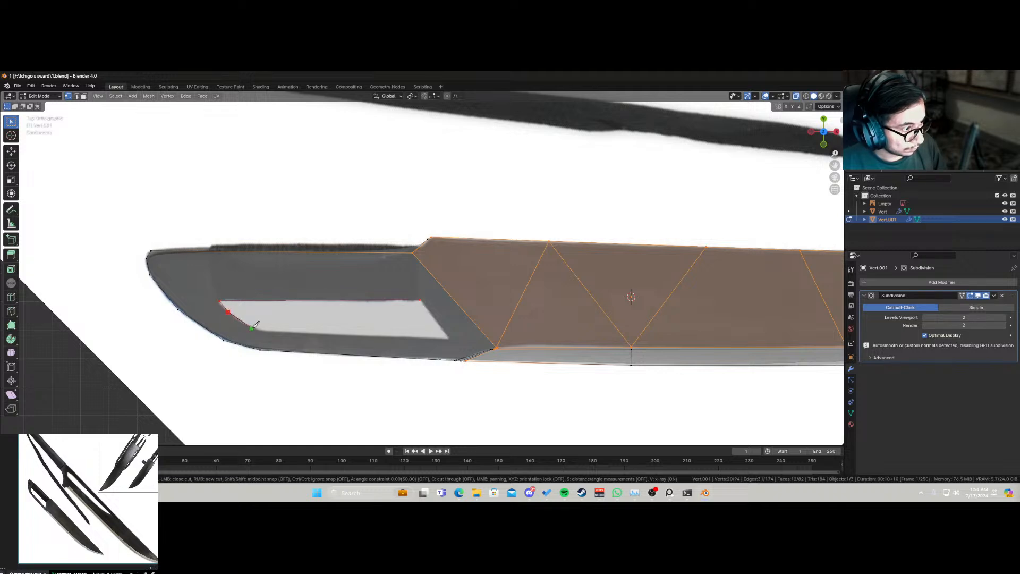
left_click(252, 328)
left_click(266, 331)
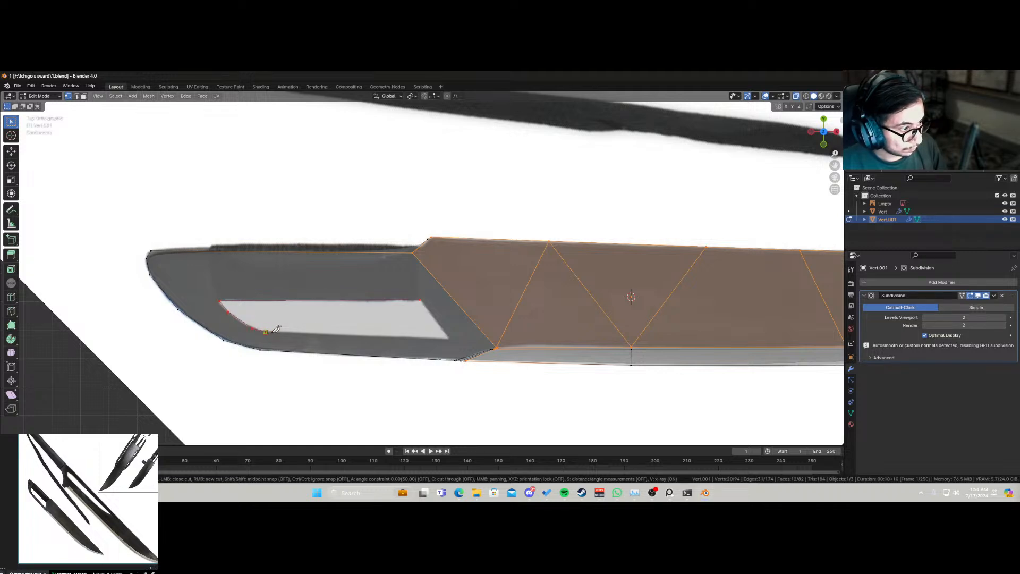
left_click(450, 338)
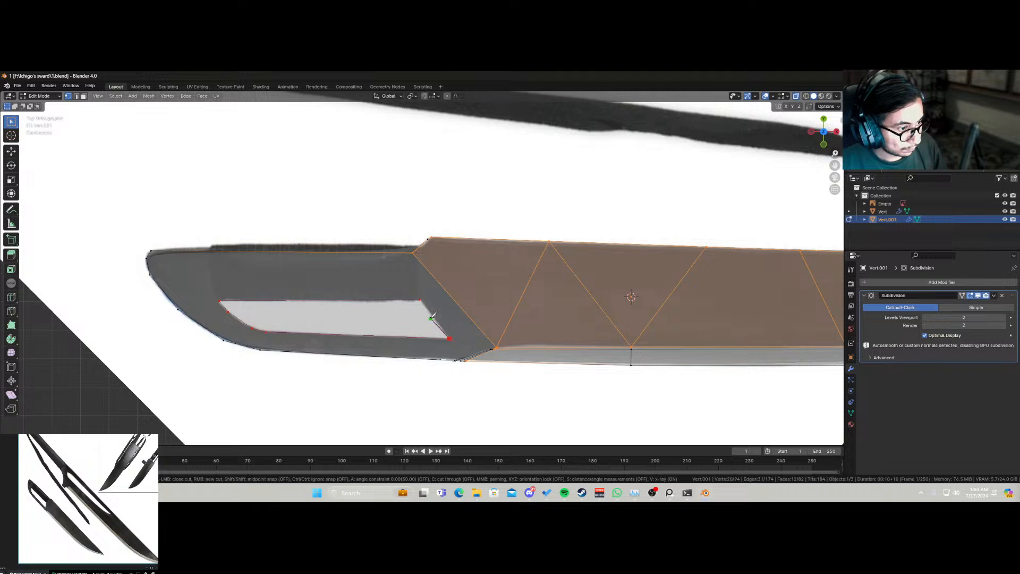
left_click(420, 300)
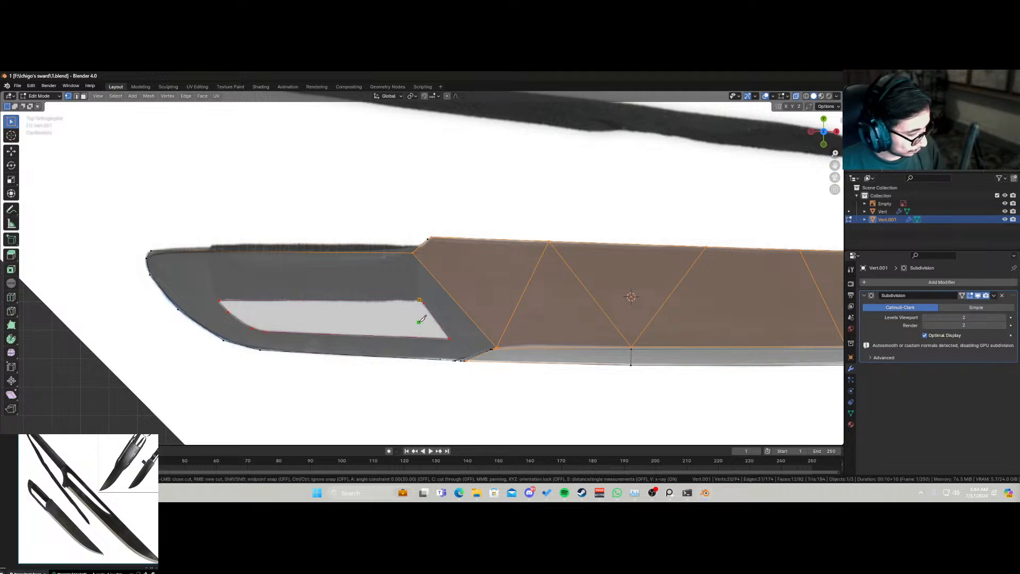
key("Return")
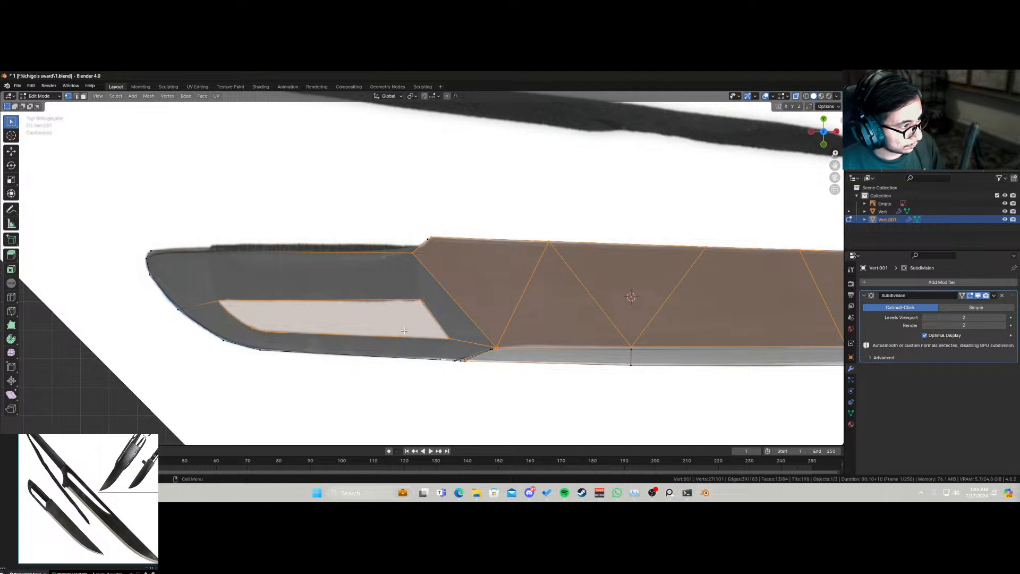
Step: Select only the handle opening's face in face selection mode and inset it slightly
key("Tab")
key("Tab")
middle_click_drag(356, 333, 339, 280)
left_click(84, 96)
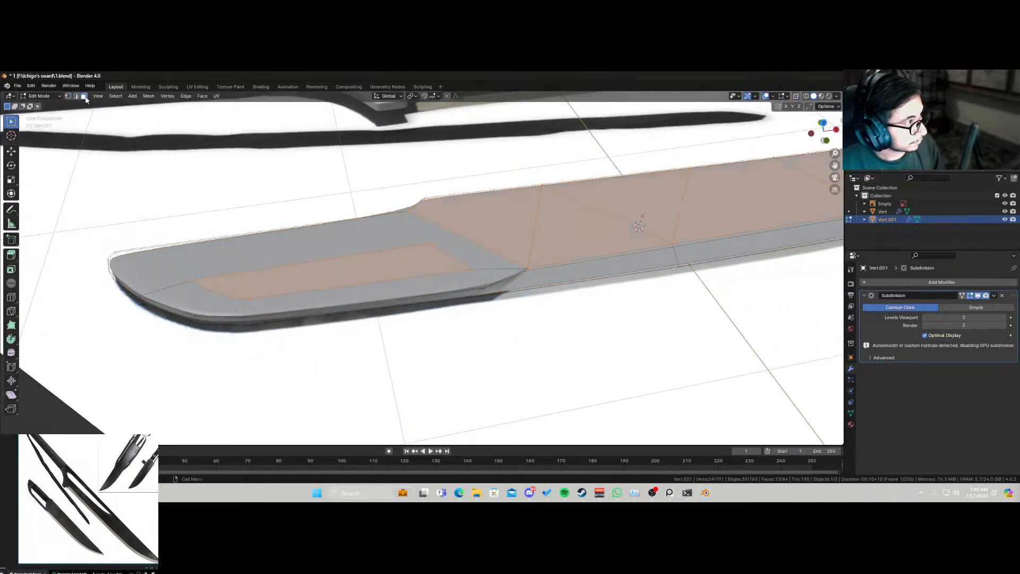
left_click(423, 267)
key("i")
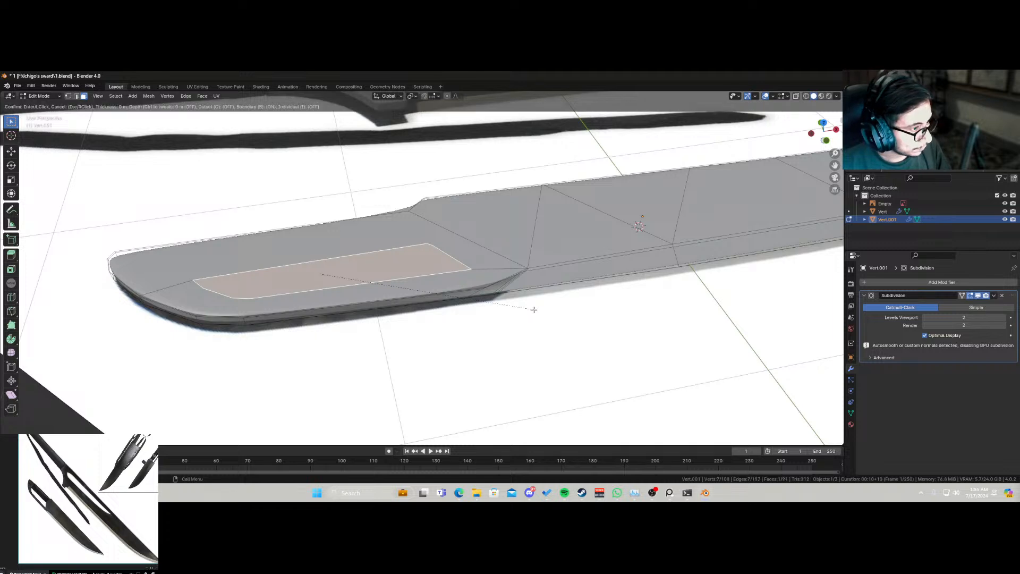
left_click(532, 309)
Step: Delete the inset face of the handle opening and the large underside face behind it
key("x")
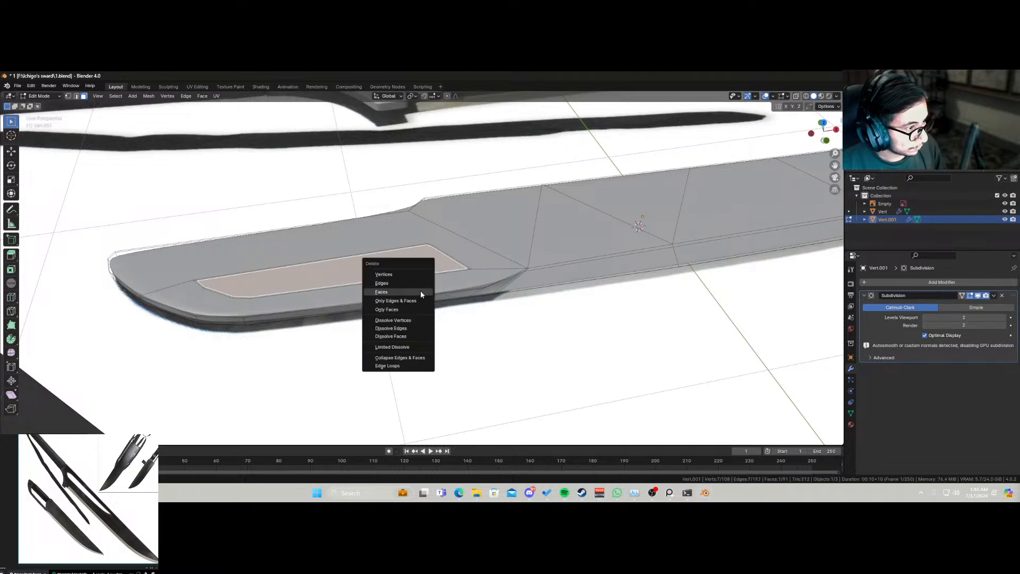
left_click(420, 291)
left_click(350, 274)
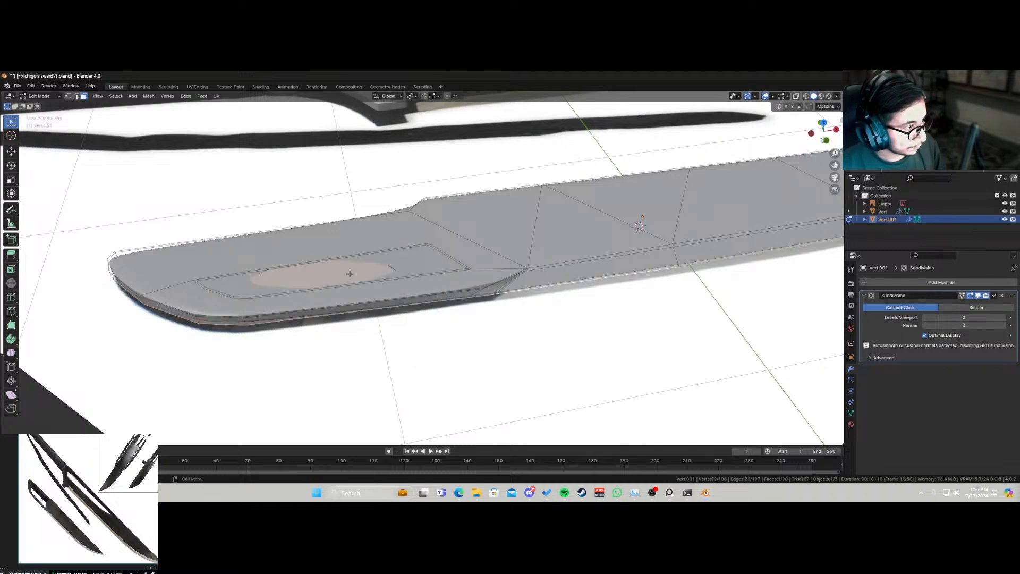
middle_click_drag(344, 302, 459, 299)
key("x")
left_click(460, 298)
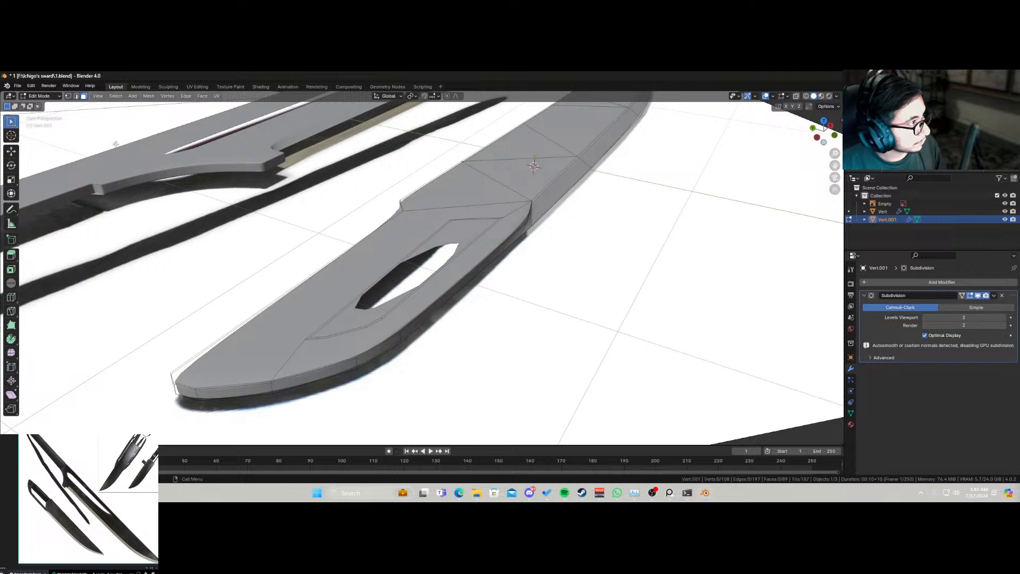
Step: Select the edge loop around the handle opening, and undo back to the inset face before the deletions
left_click(76, 96)
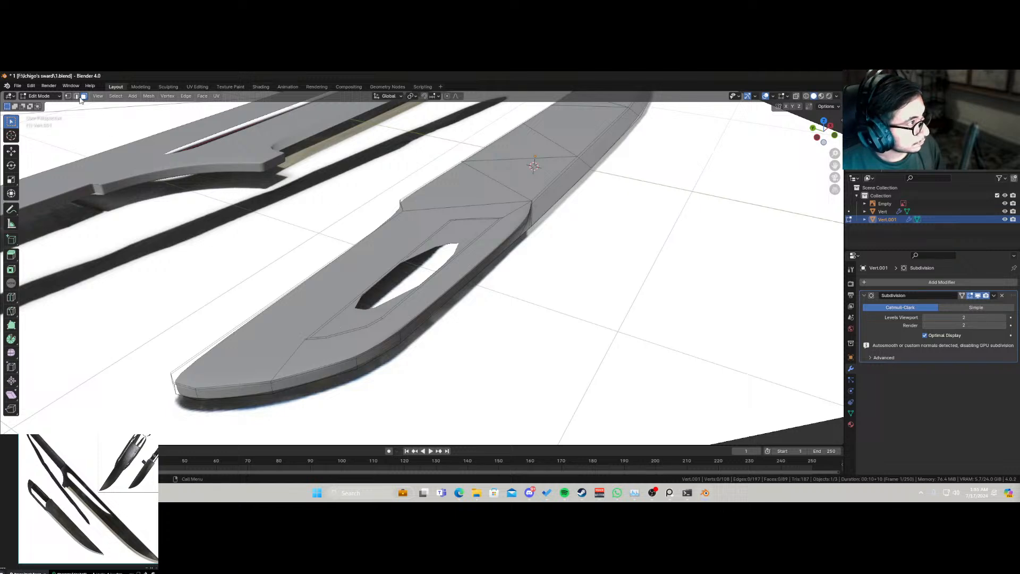
left_click(323, 324, "alt")
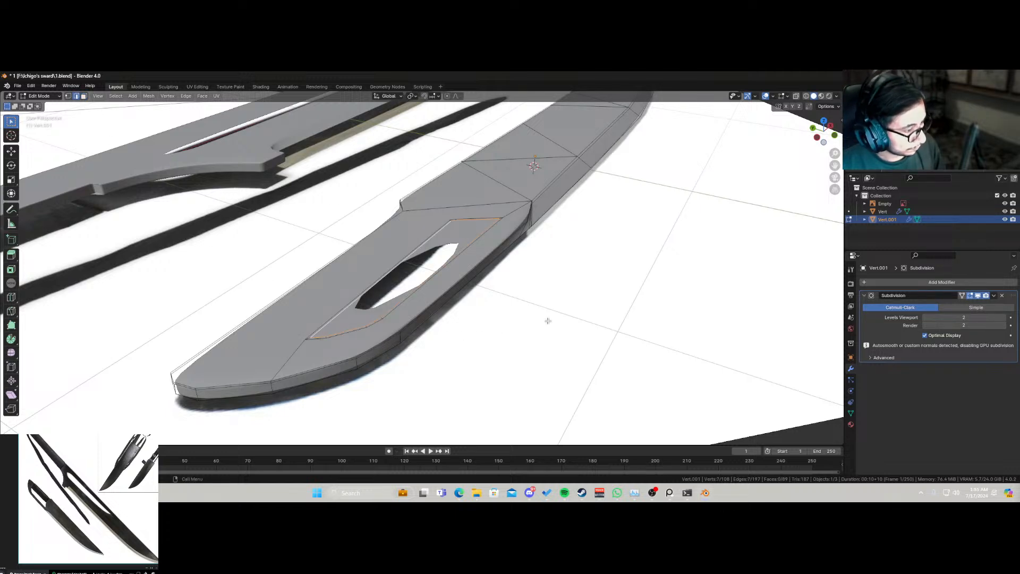
left_click(497, 320)
key("ctrl+z")
key("ctrl+z")
key("ctrl+z")
key("ctrl+z")
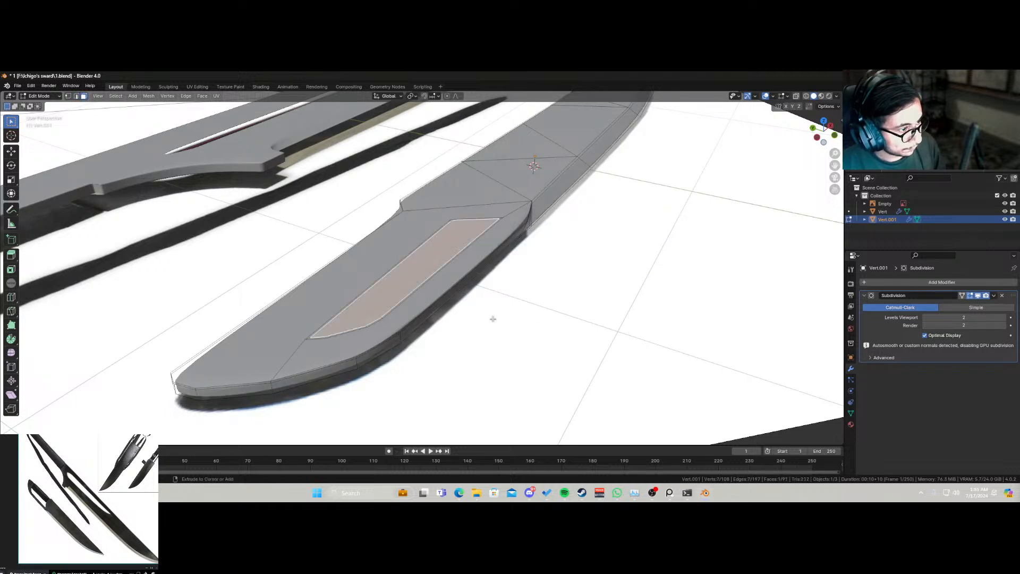
Step: Extrude the opening's inset face about 0.32 m upward along Z, grow the selection to the surrounding walls, and delete these faces
key("e")
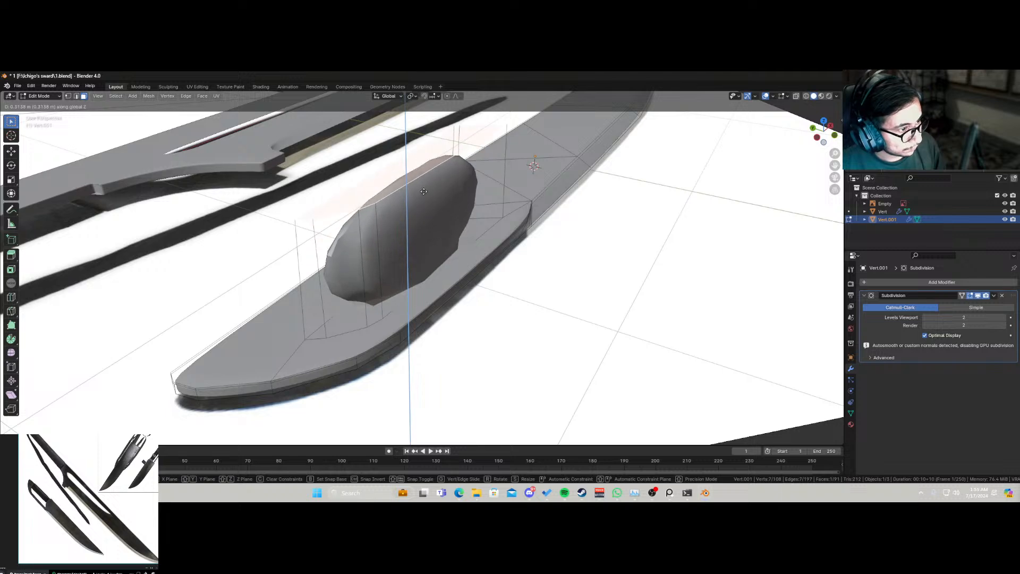
left_click(434, 239)
key("ctrl+KP_Add")
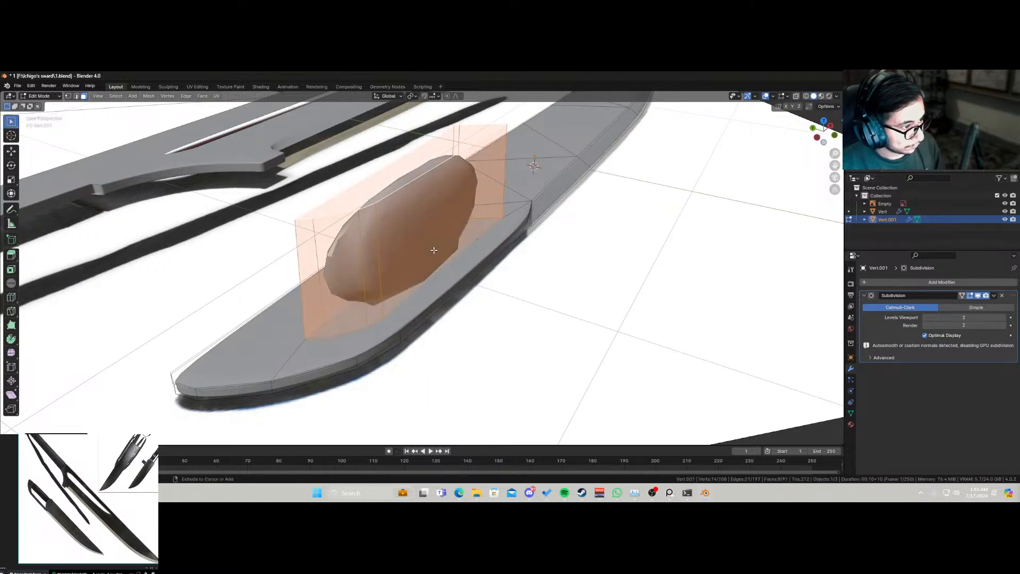
key("x")
left_click(434, 251)
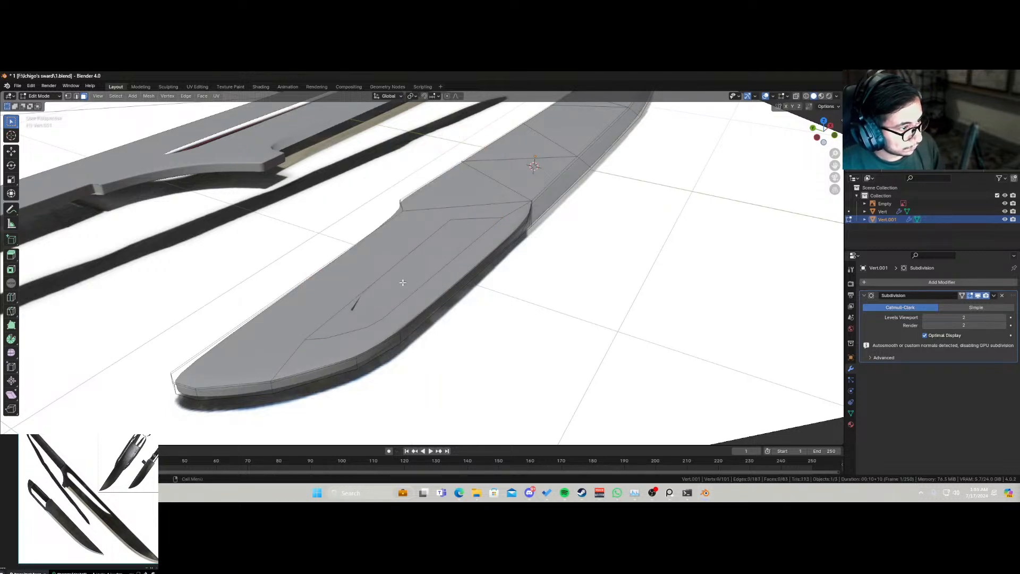
Step: Fill the edge loop around the handle opening with a face and inset it slightly
left_click(76, 95)
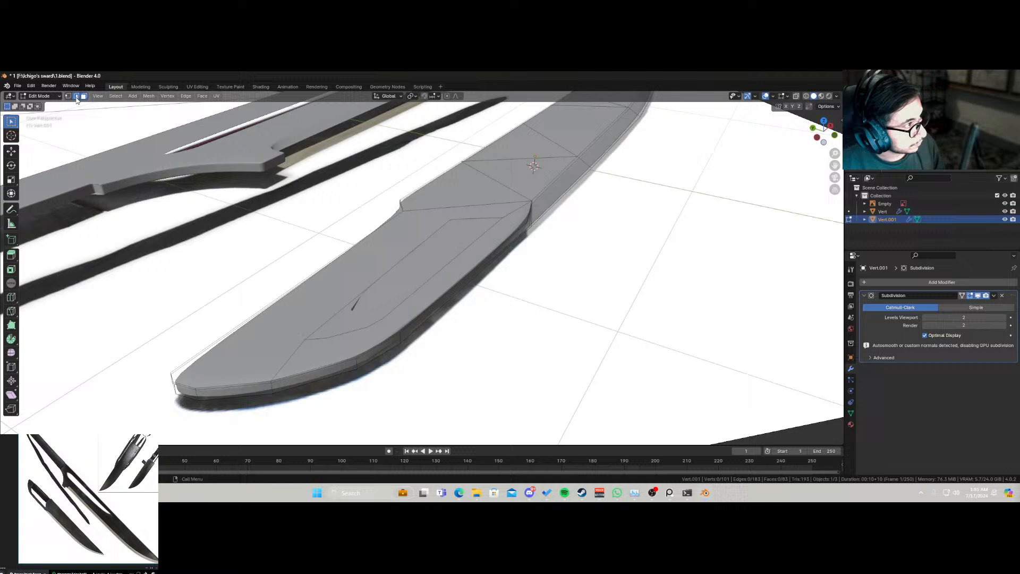
left_click(350, 330, "alt")
left_click(321, 325, "alt+shift")
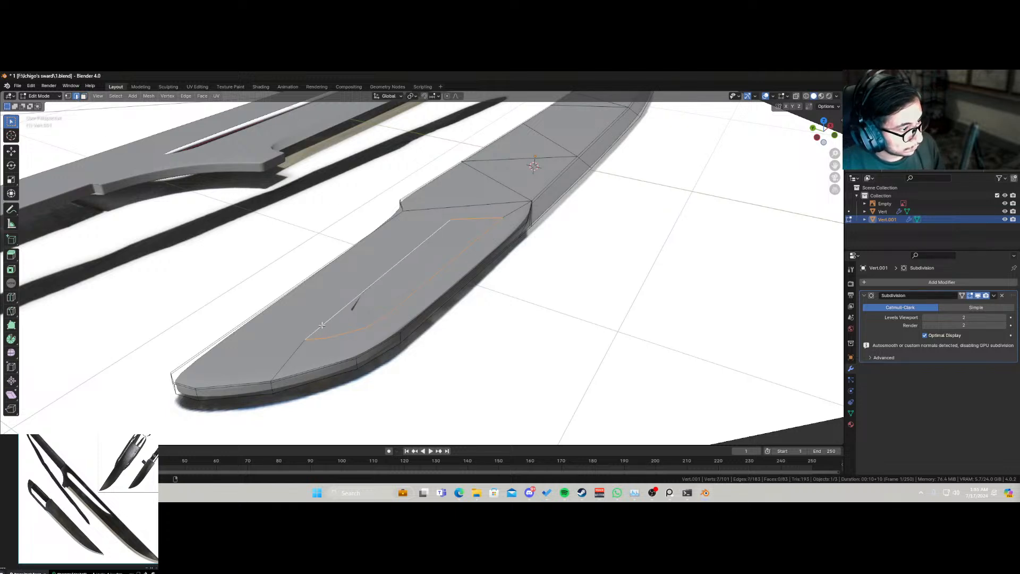
key("f")
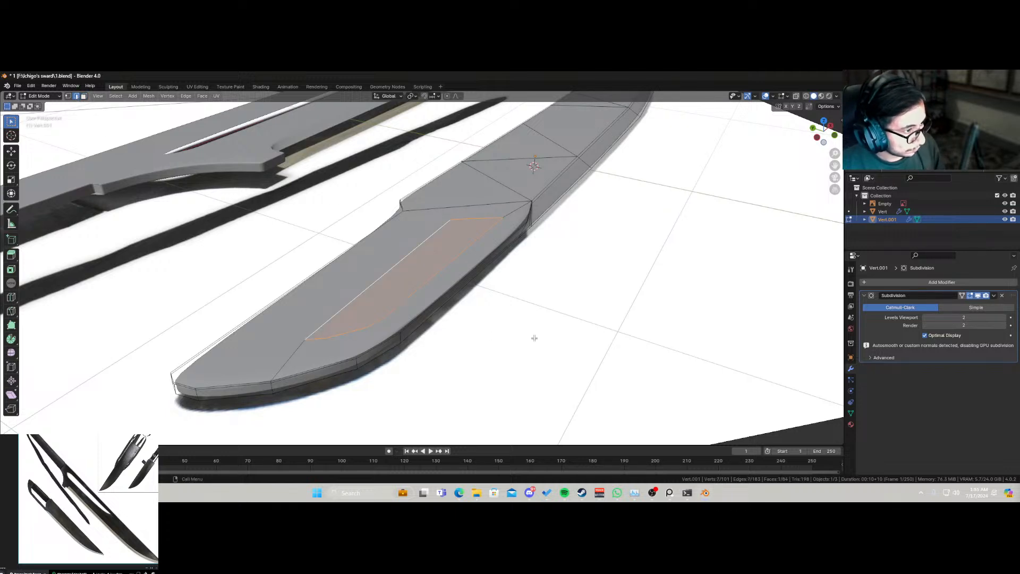
key("i")
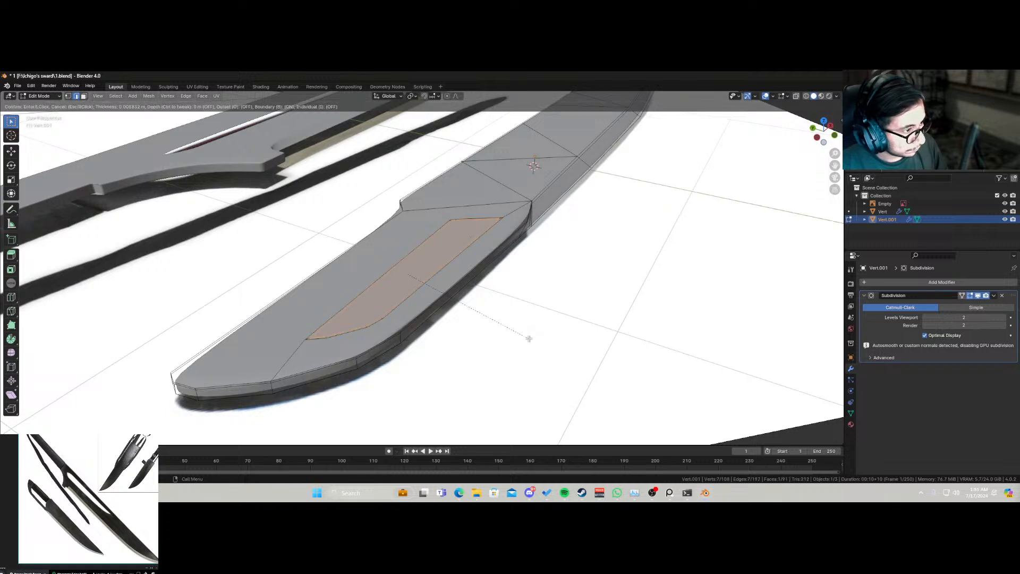
left_click(528, 339)
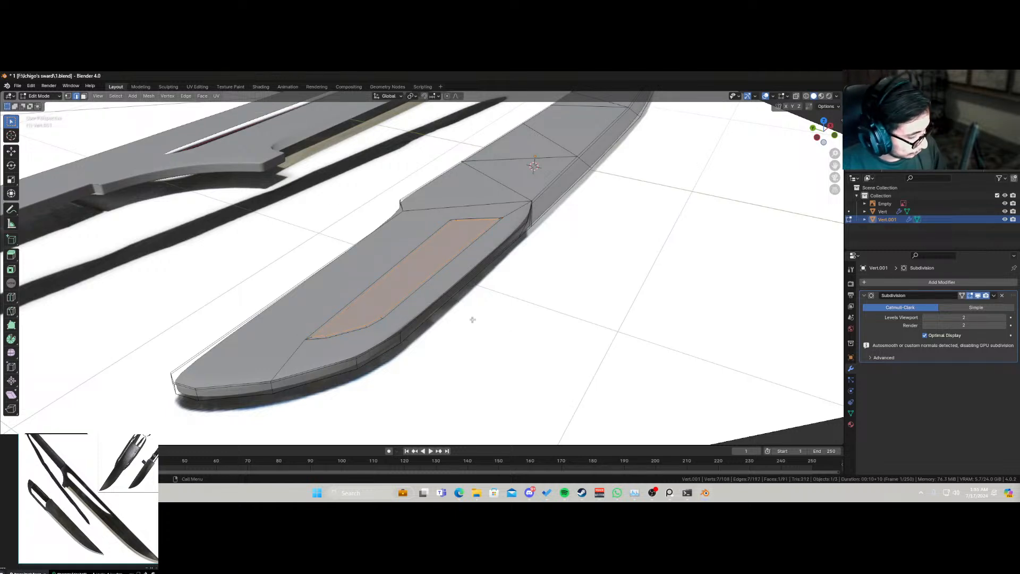
Step: Remove the inset face from the handle opening and revert the fill and inset around it
key("e")
left_click(473, 323)
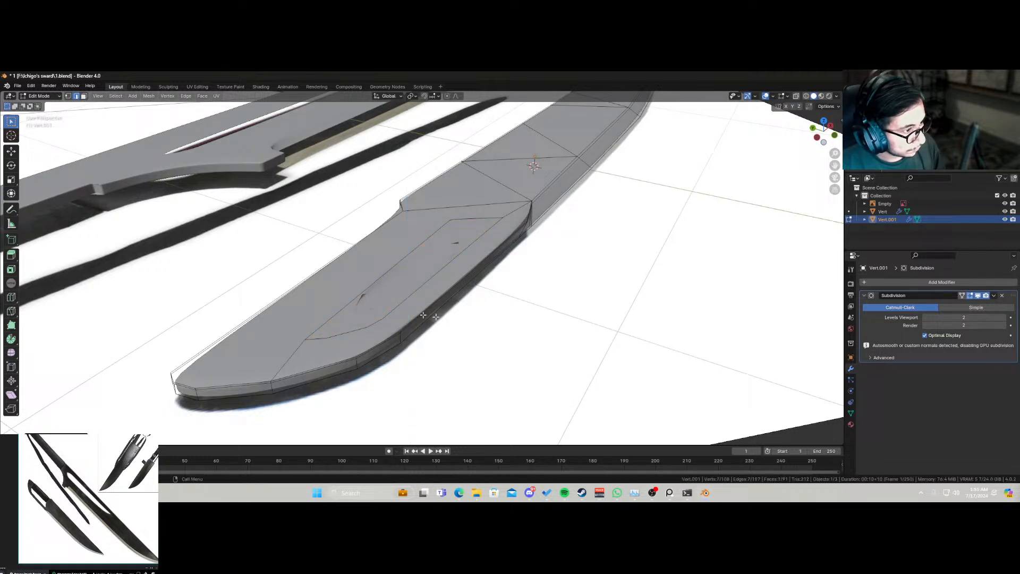
left_click(390, 310)
right_click(391, 309)
left_click(391, 308)
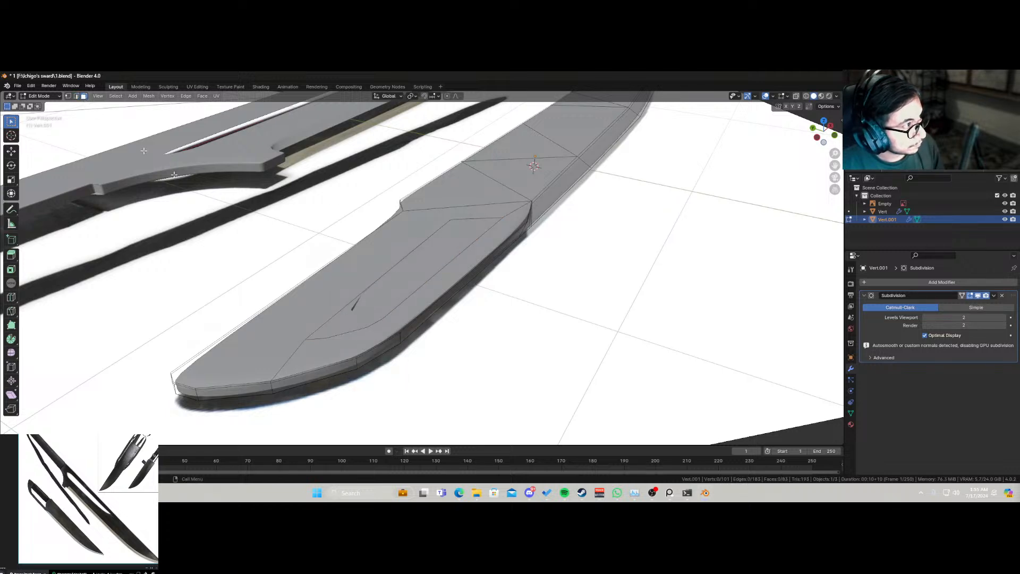
Step: Delete the face inside the handle opening's inset, and undo the deletion
left_click(341, 319)
key("x")
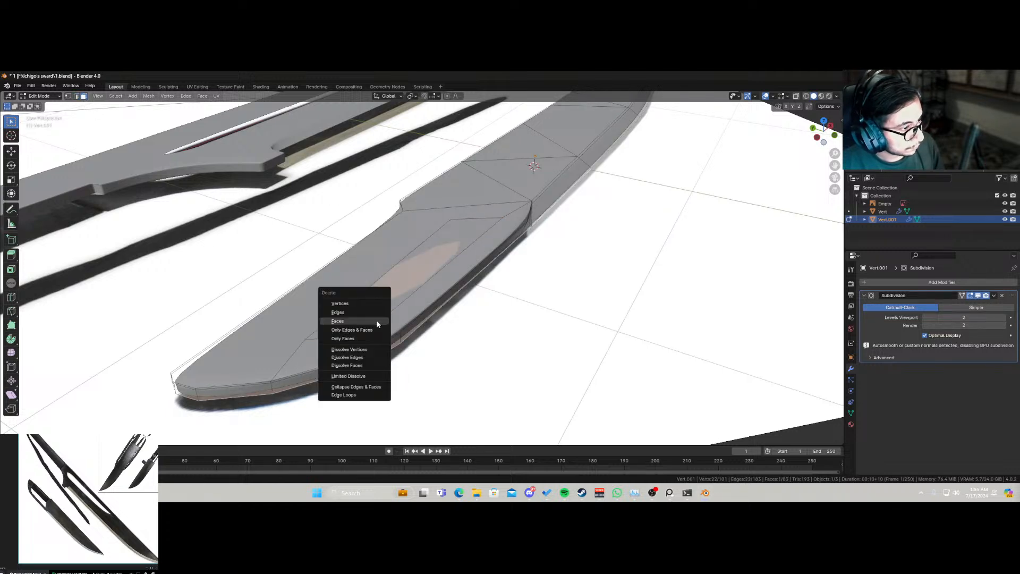
left_click(376, 320)
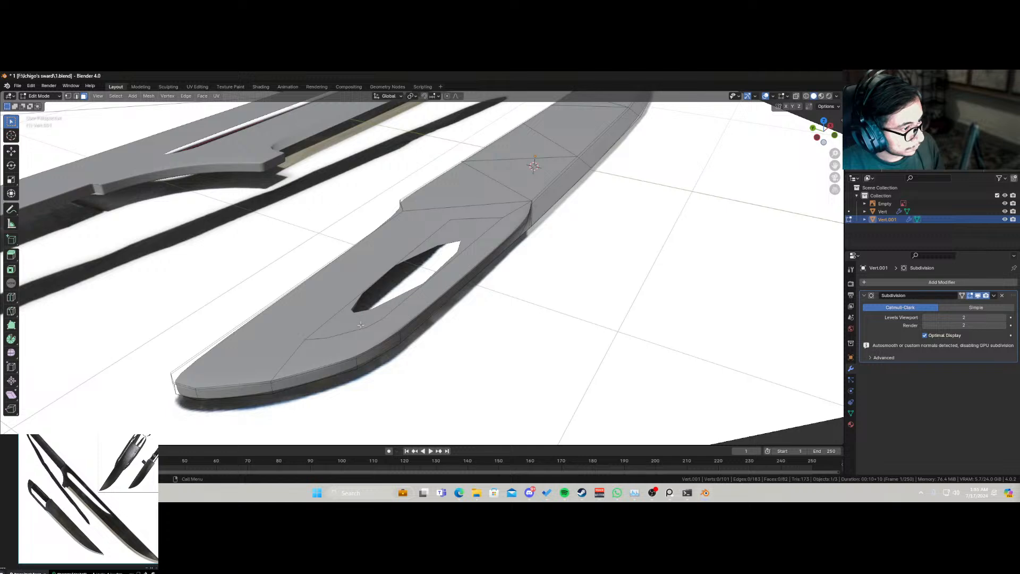
key("ctrl+z")
key("ctrl+z")
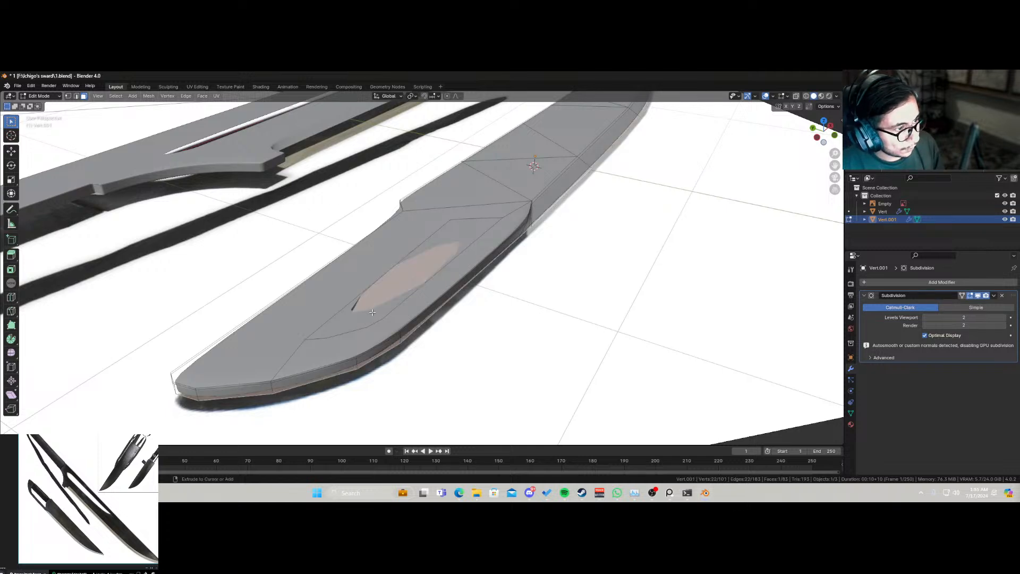
Step: Undo the handle opening edits back through its inset and outline cuts, and return to Object Mode
key("2")
left_click(371, 312, "alt")
key("ctrl+z")
key("ctrl+z")
key("ctrl+z")
key("ctrl+z")
key("ctrl+z")
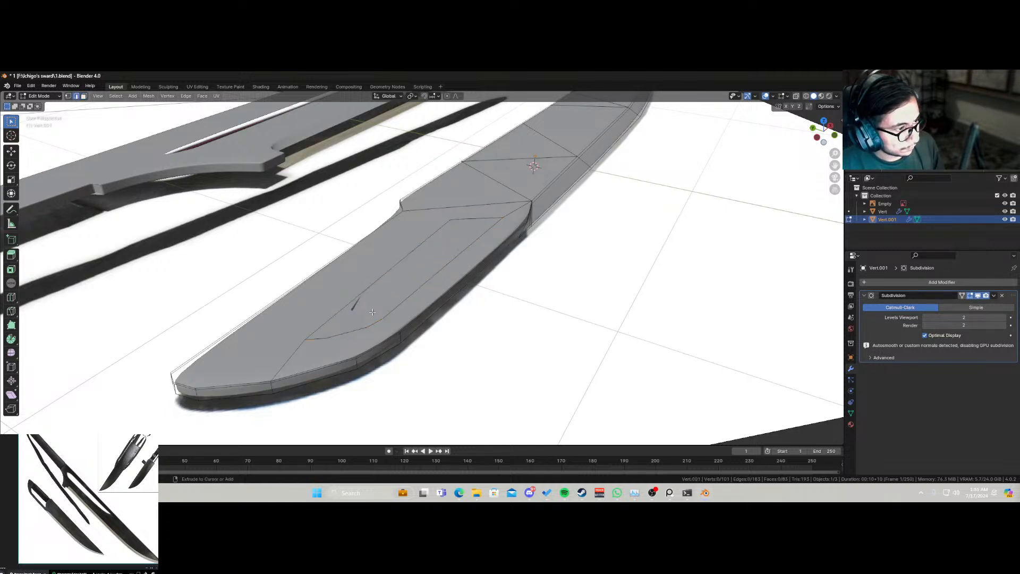
key("ctrl+z")
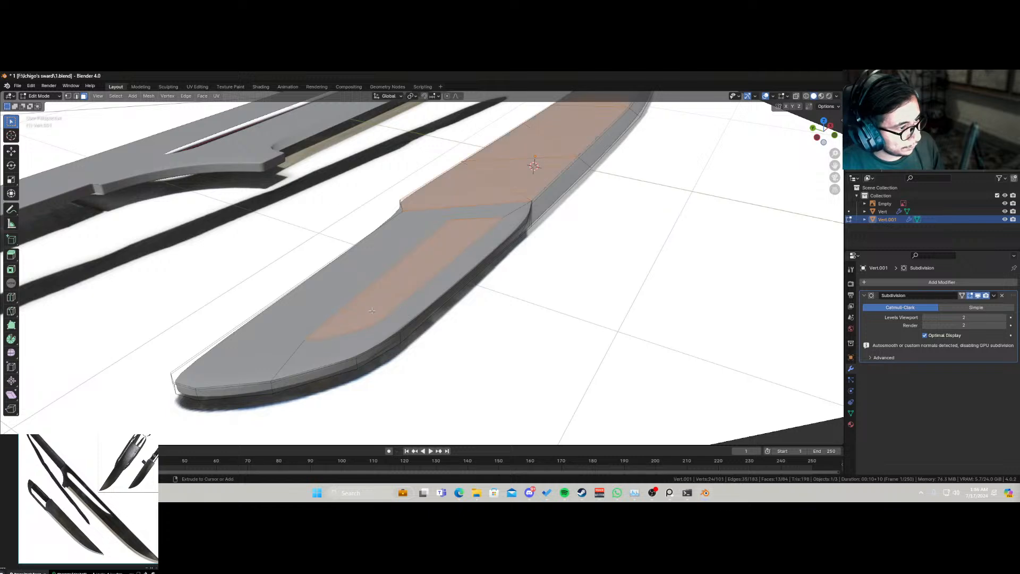
key("ctrl+z")
key("Tab")
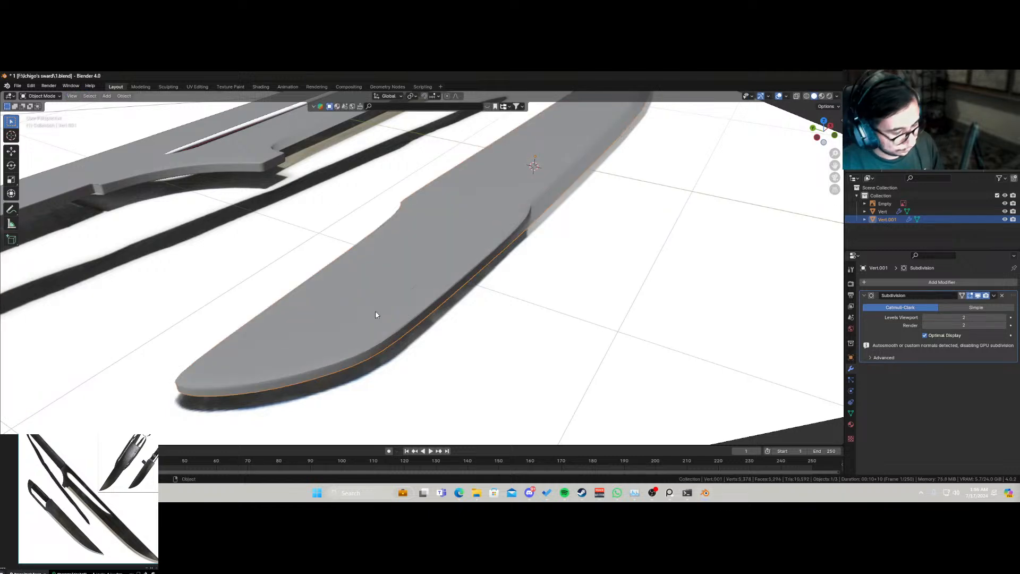
Step: Compare the sword's handle with the reference opening in top view, alternating between X-ray and solid display
key("KP_7")
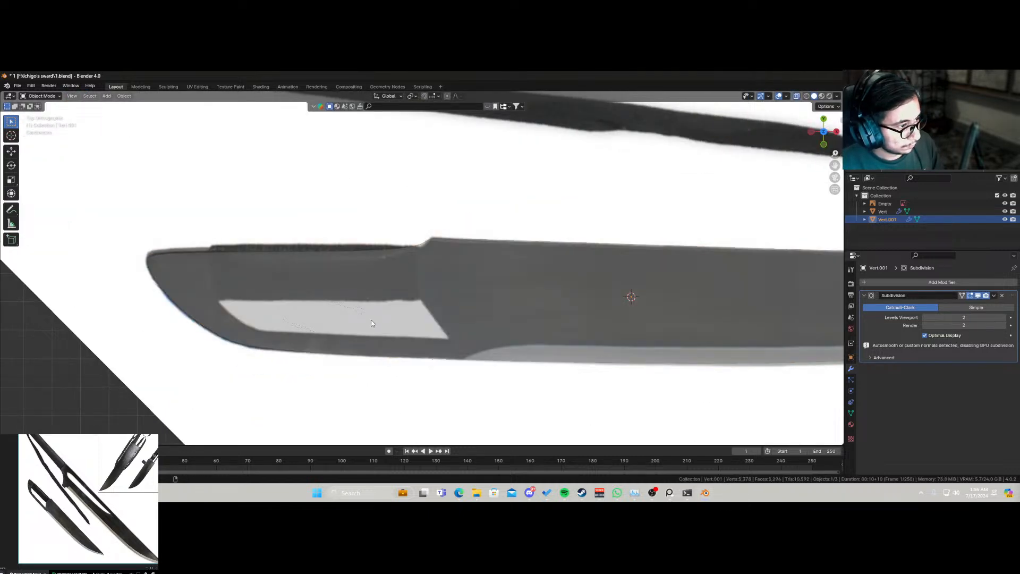
key("alt+z")
key("alt+z")
key("alt+z")
key("alt+z")
key("alt+z")
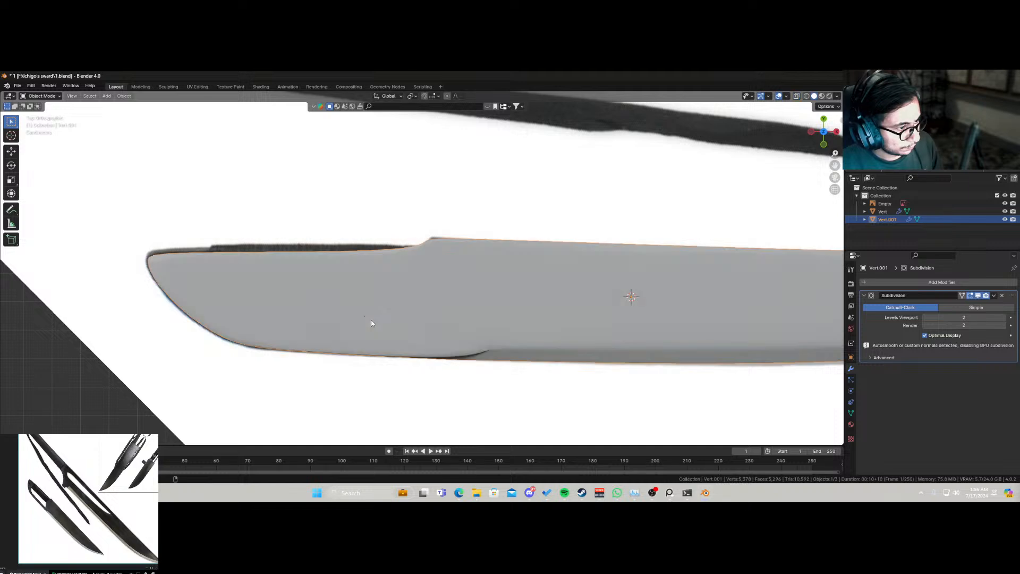
key("alt+z")
key("alt+z")
key("alt+z")
key("alt+z")
key("alt+z")
key("alt+z")
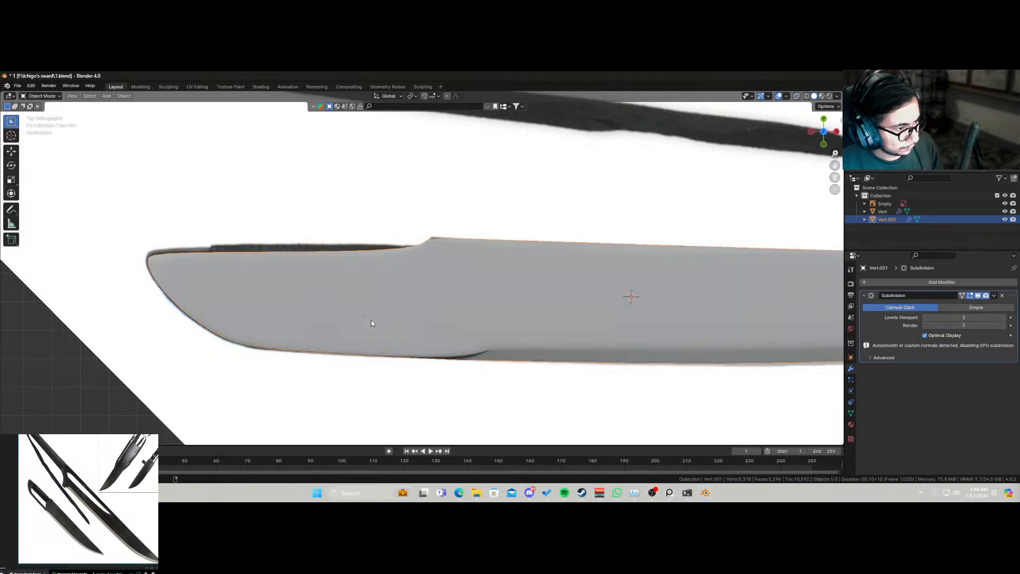
key("alt+z")
key("alt+z")
key("alt+z")
Step: Undo the remaining opening outline edit in the sword's mesh, and return to Object Mode
key("Tab")
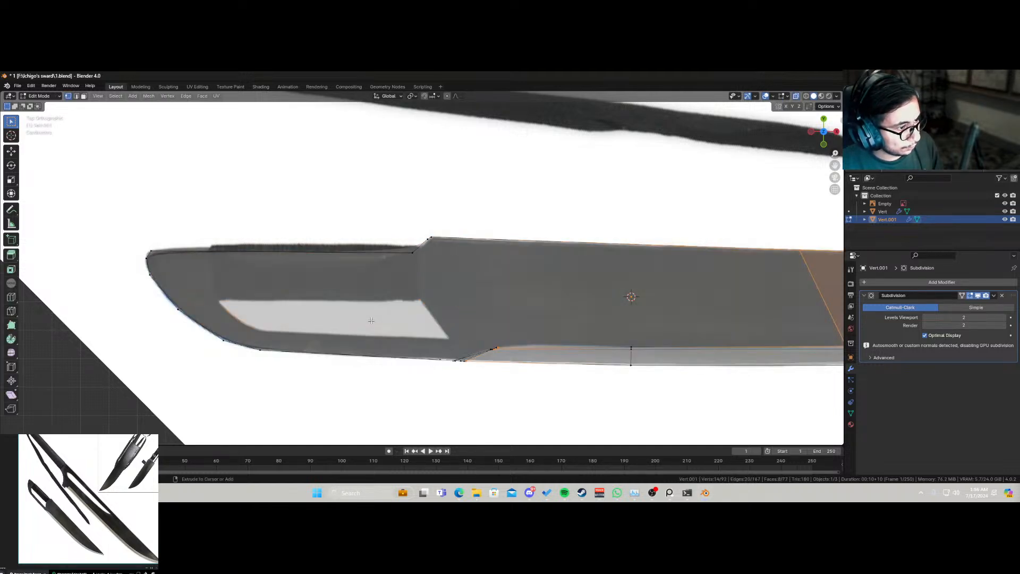
key("ctrl+z")
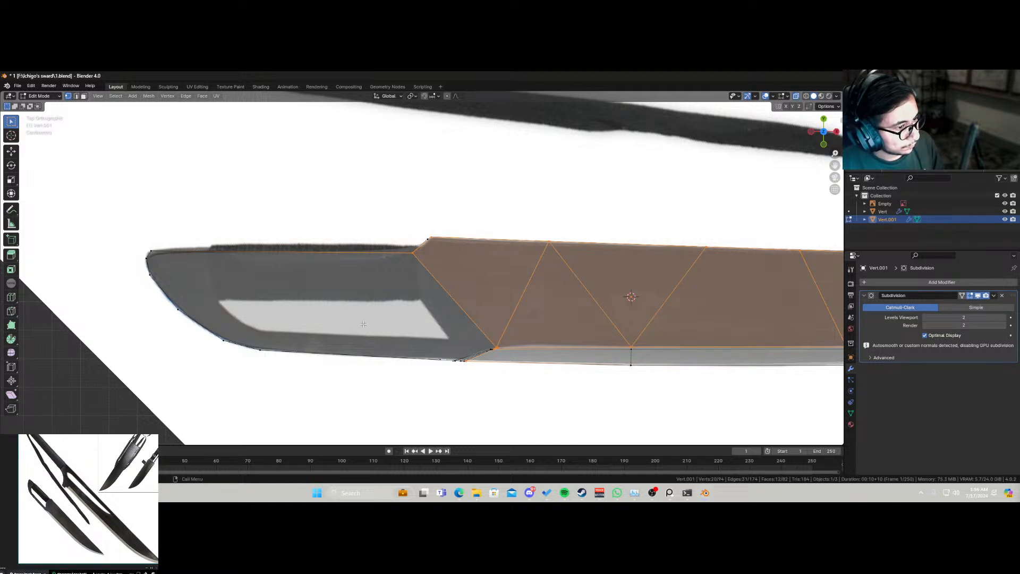
key("Tab")
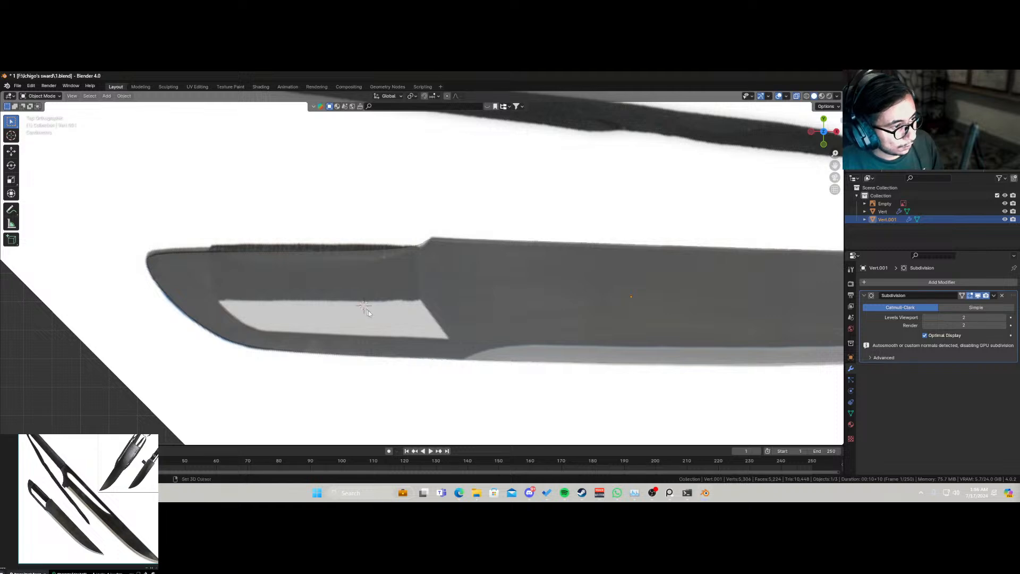
Step: Add a cube at the handle's reference opening and scale it down to roughly the opening's height
key("shift+a")
mouse_move(370, 311)
left_click(420, 141)
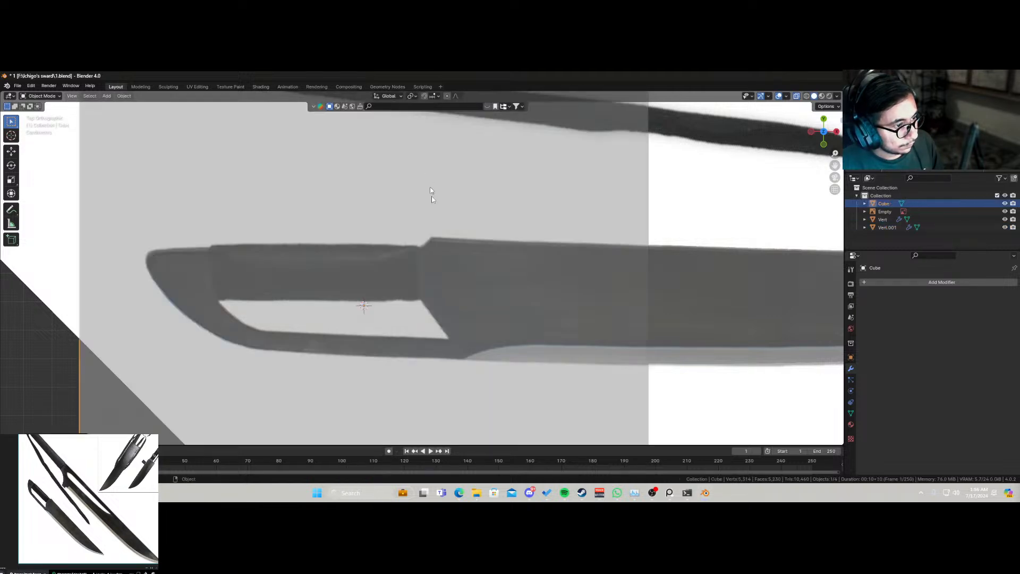
left_click(621, 206)
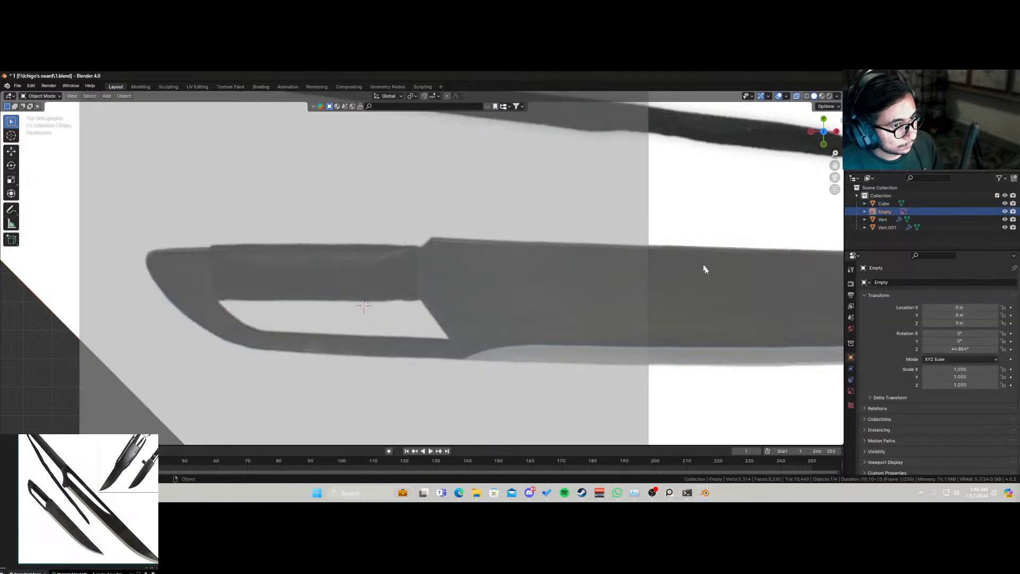
key("s")
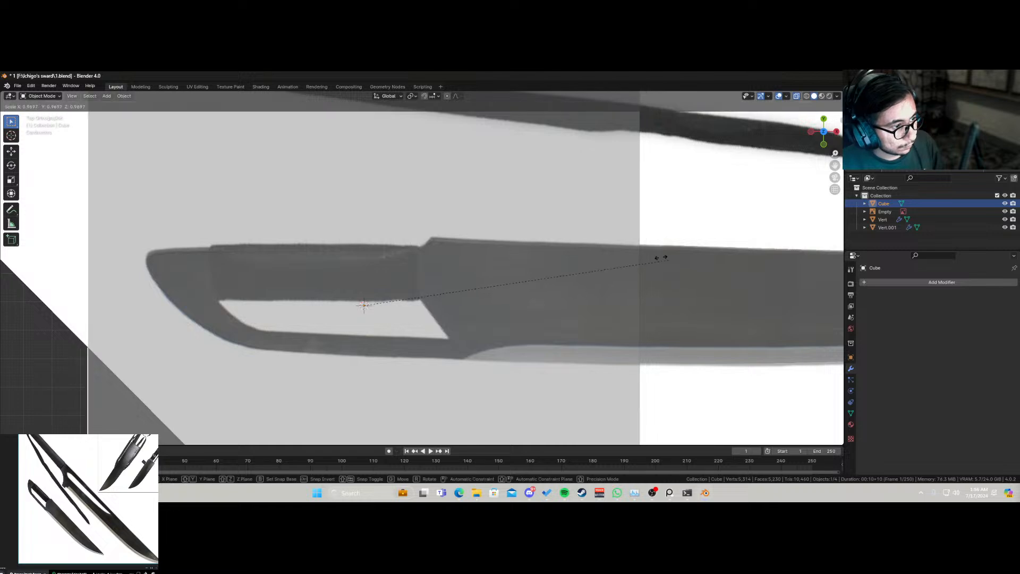
left_click(387, 317)
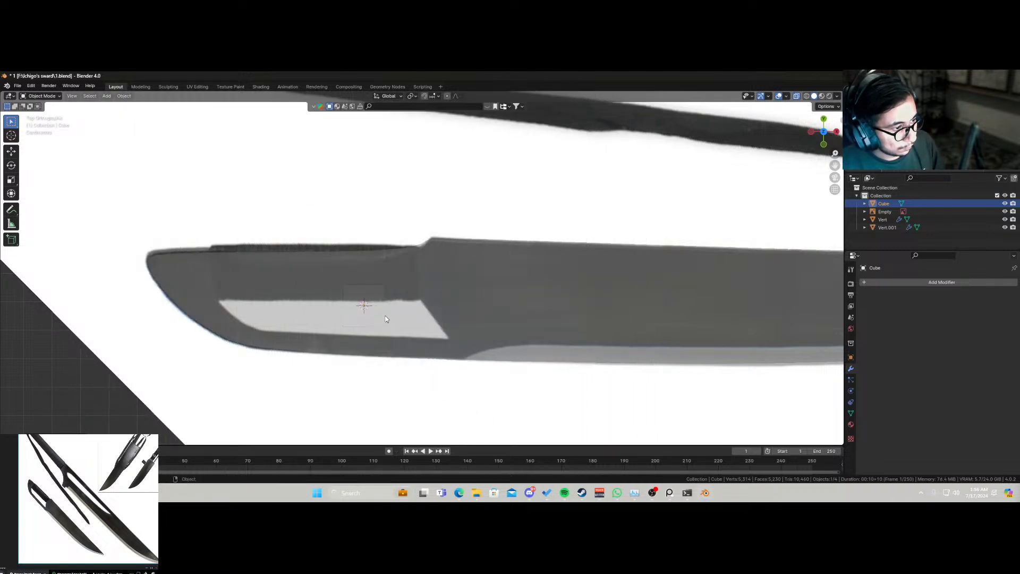
Step: Move the cube's two blade-side corners onto the matching corners of the opening in the reference image
key("Tab")
key("alt+a")
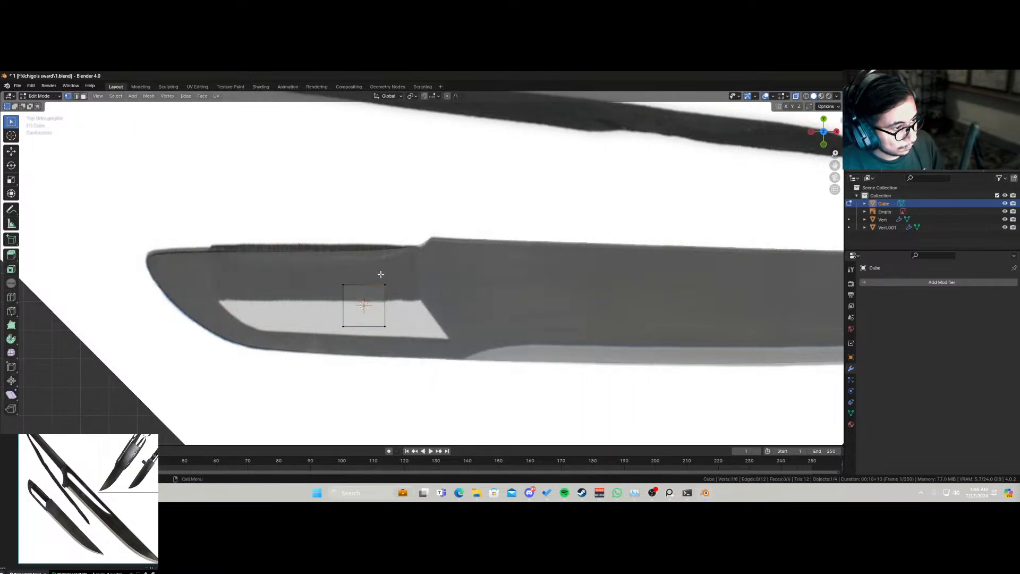
left_click_drag(379, 276, 397, 296)
key("g")
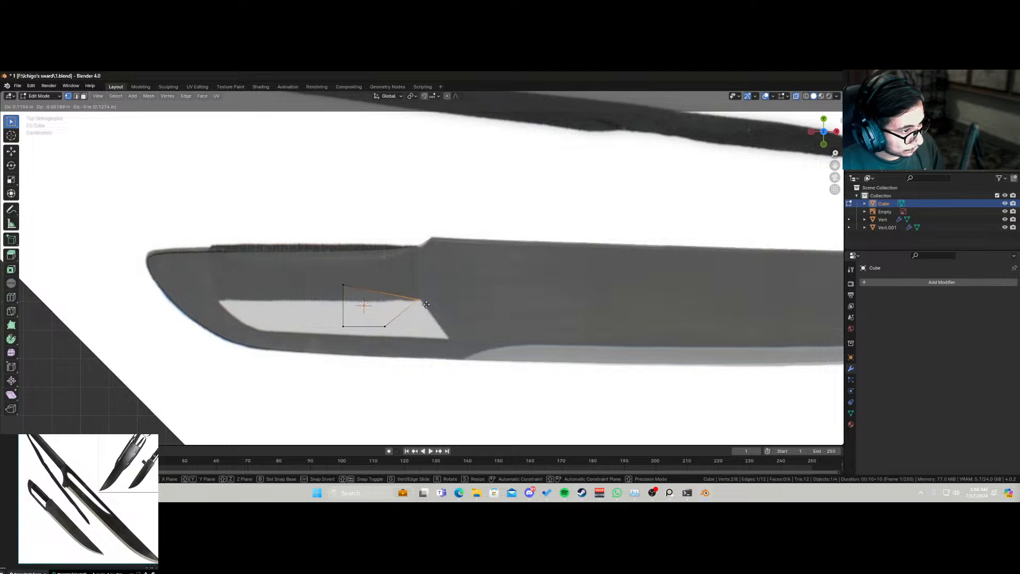
left_click(428, 306)
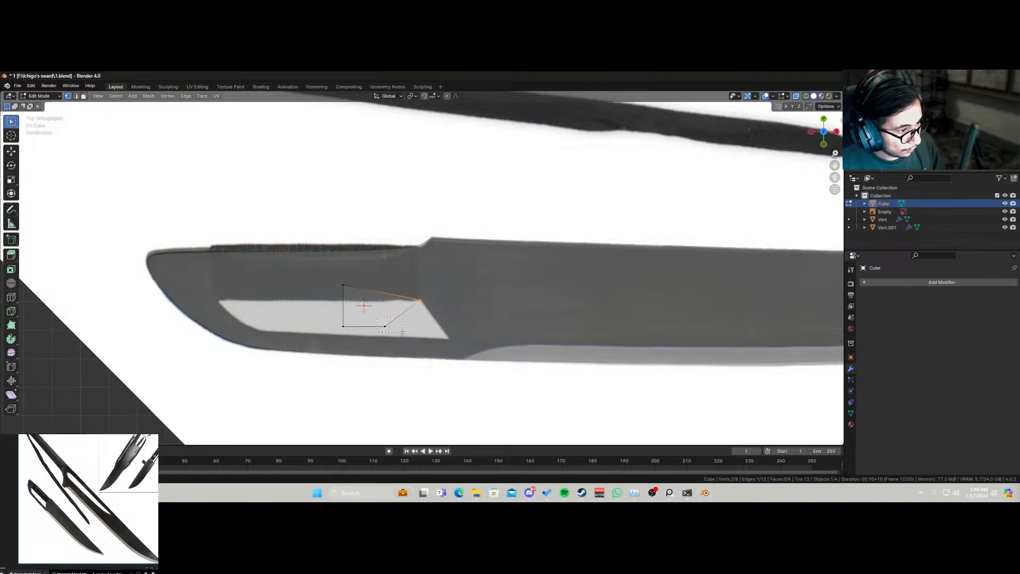
left_click(386, 326)
key("g")
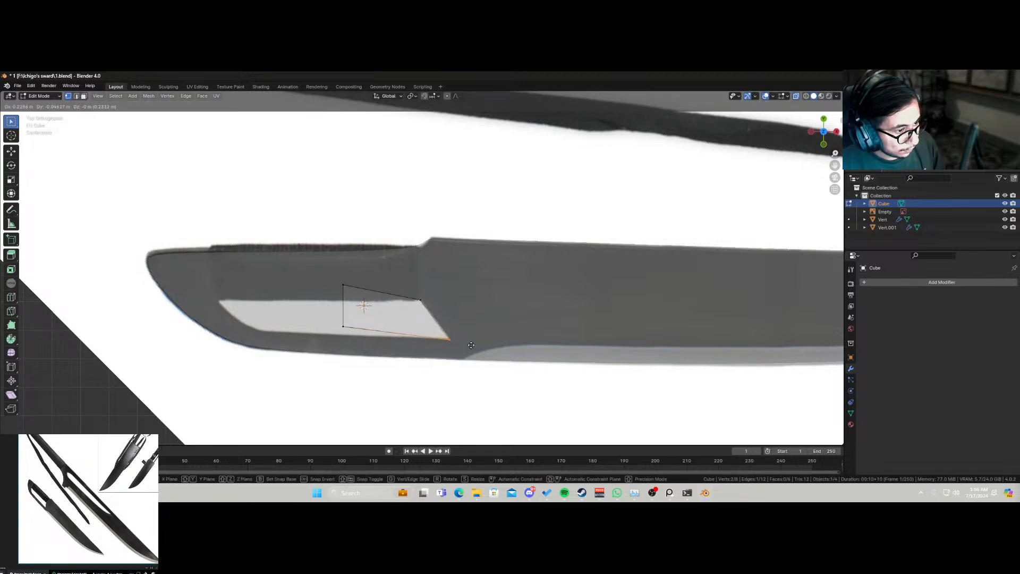
left_click(471, 345)
Step: Move the cube's two corners nearest the handle's end onto the matching corners of the reference opening
left_click(344, 326)
key("g")
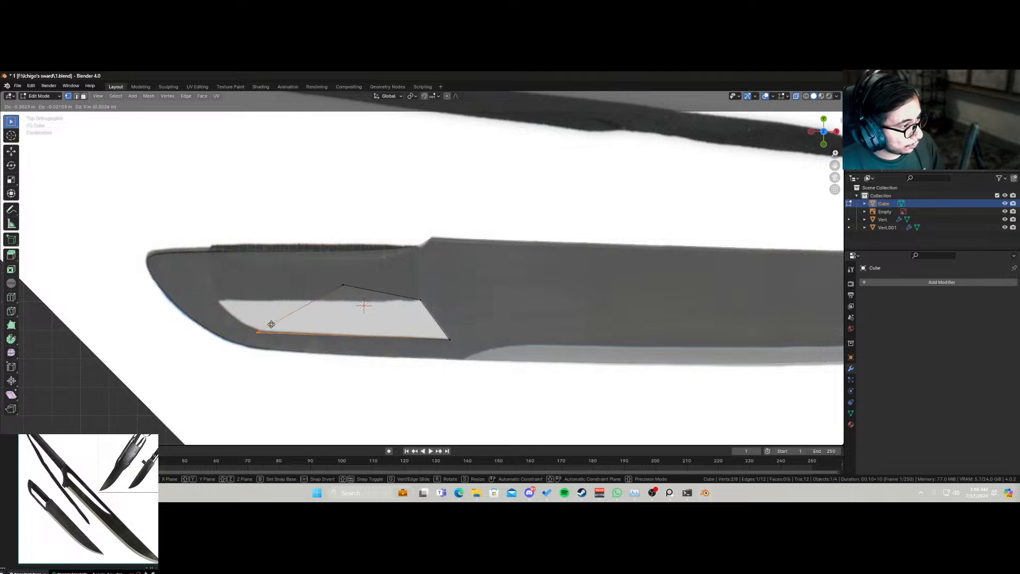
left_click(277, 322)
left_click(345, 287)
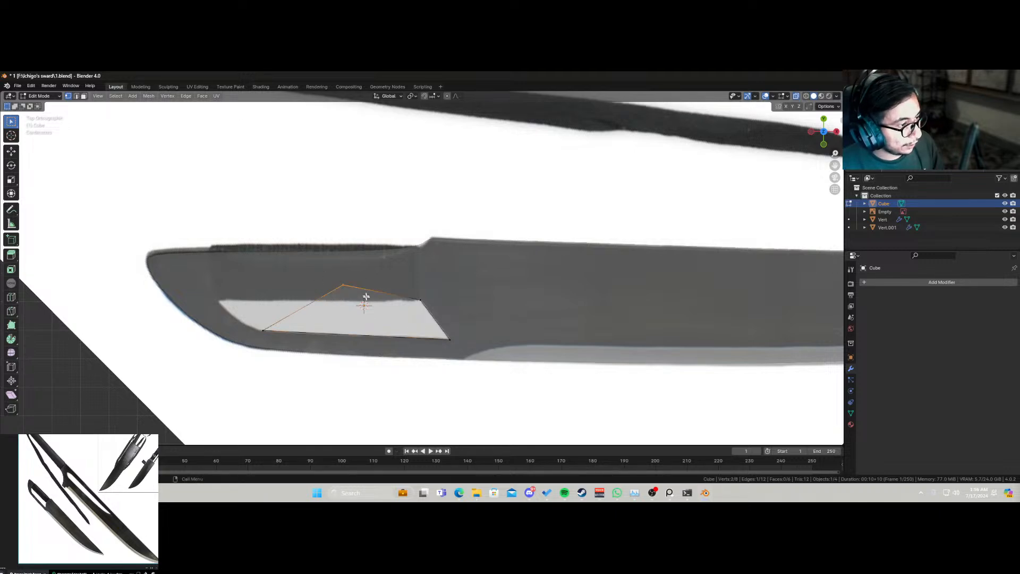
key("g")
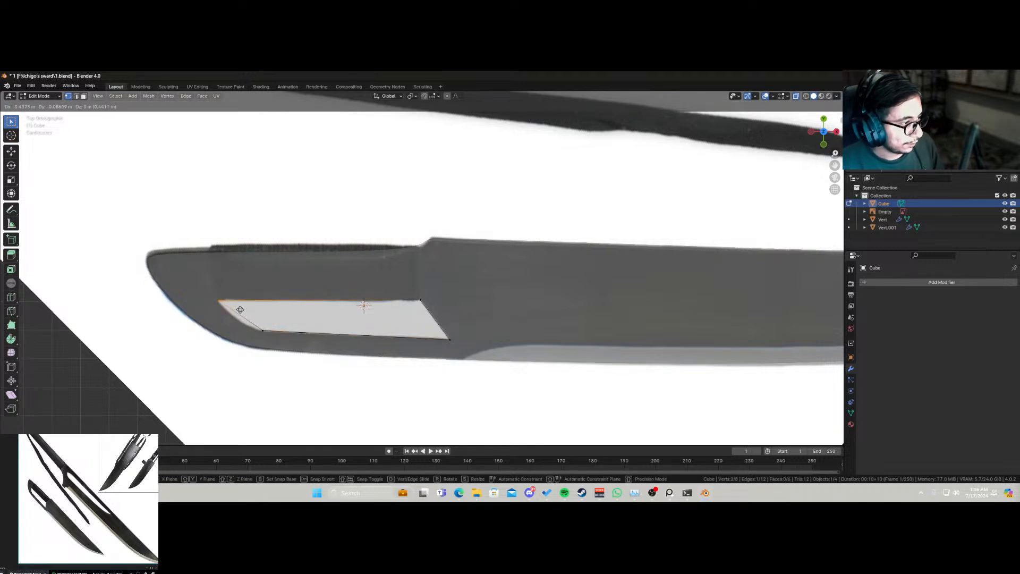
left_click(240, 310)
Step: Add a lengthwise loop cut midway through the block, and fit its end vertices and lower corner to the opening's curved end
middle_click_drag(242, 317, 263, 330)
key("KP_7")
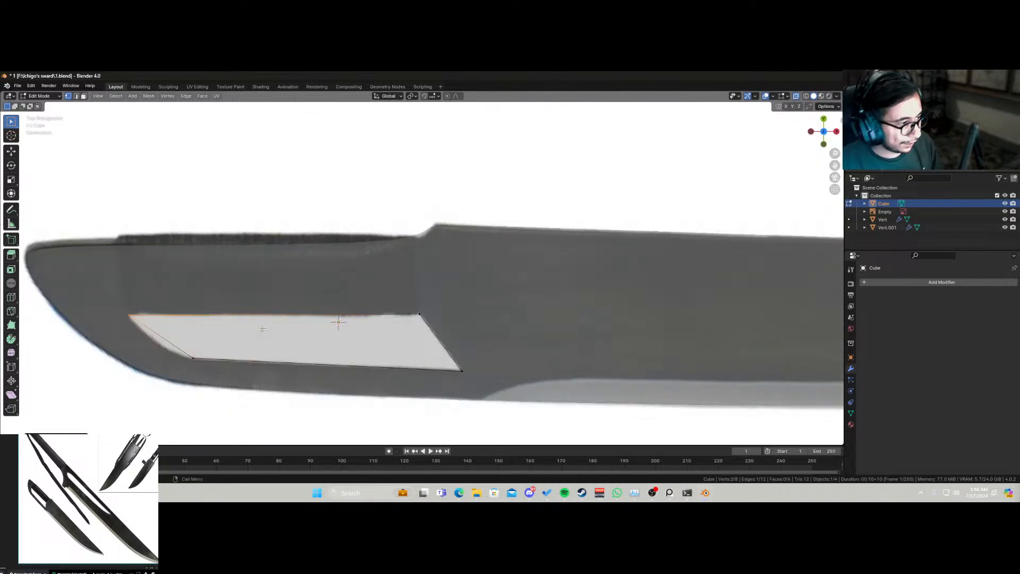
key("ctrl+r")
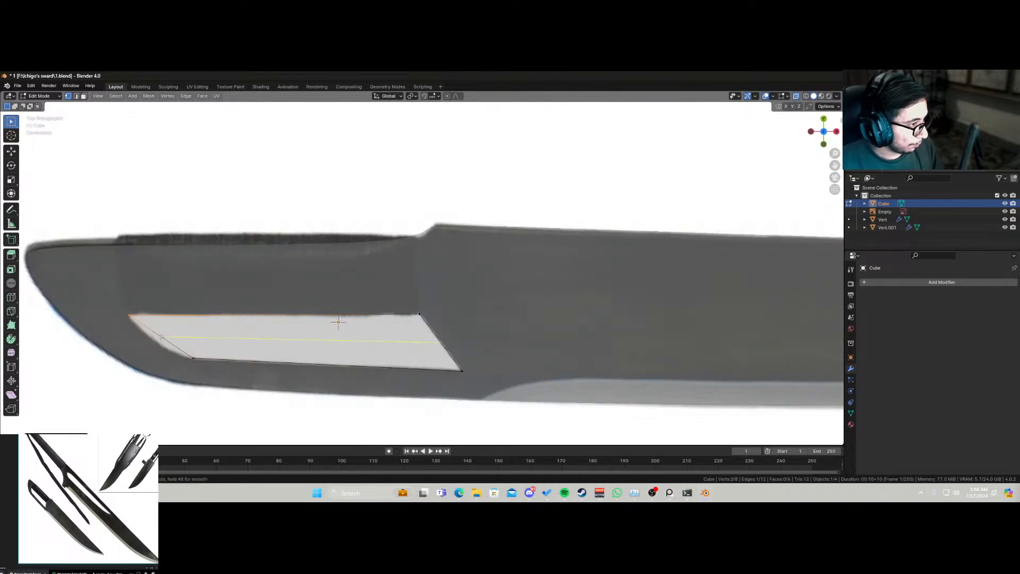
left_click(161, 337)
right_click(152, 341)
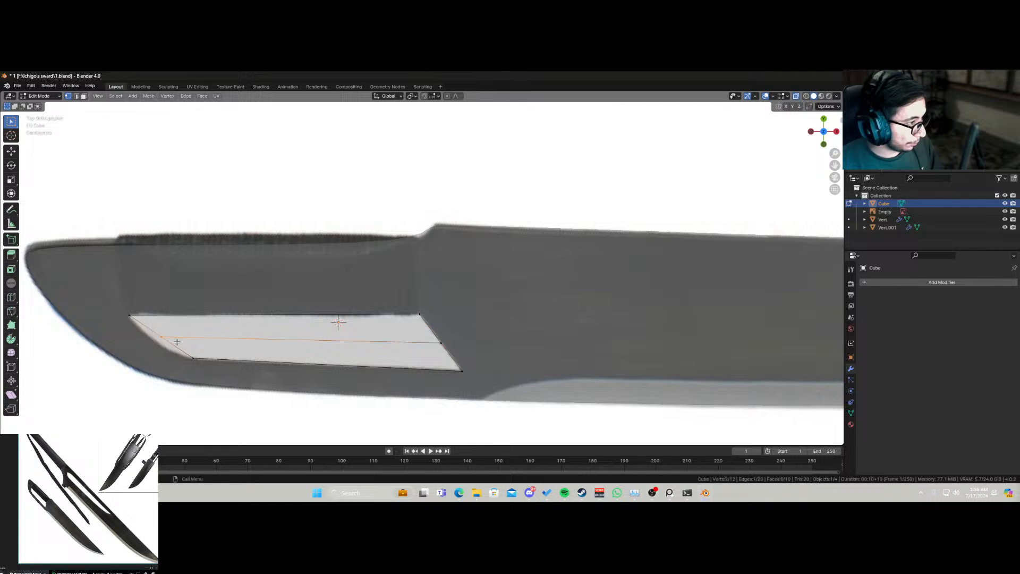
key("g")
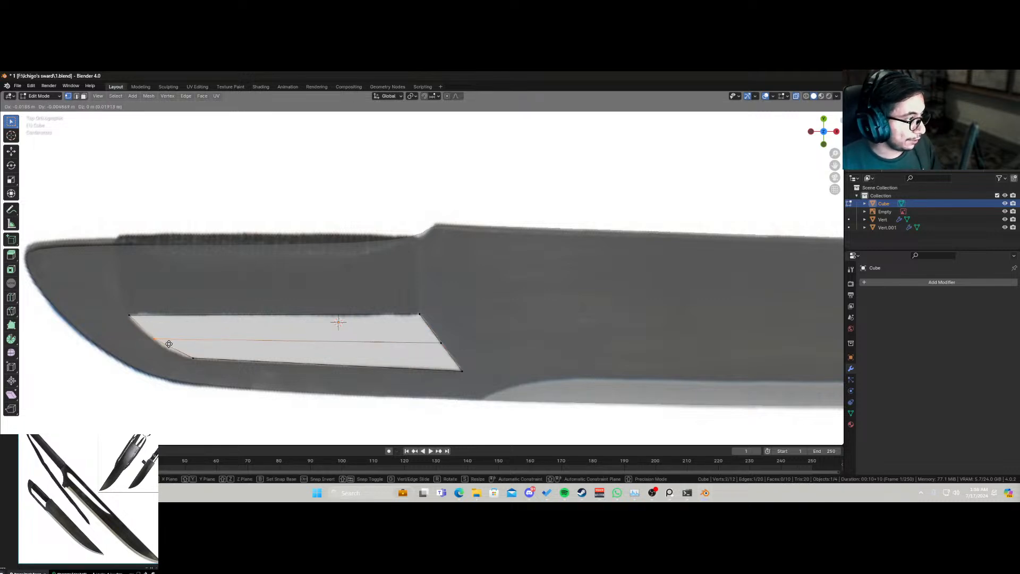
left_click(181, 349)
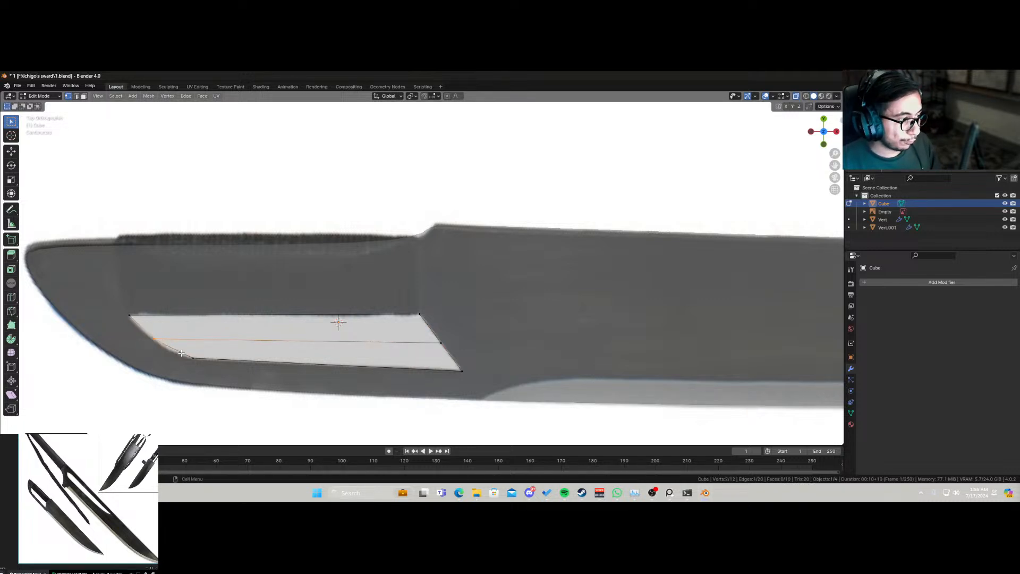
left_click(193, 360)
key("g")
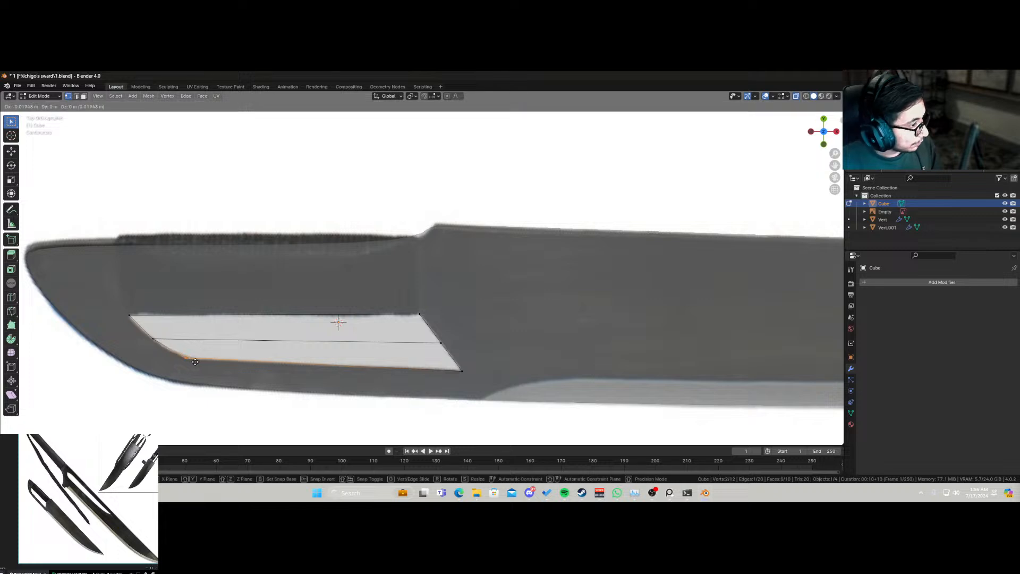
left_click(194, 360)
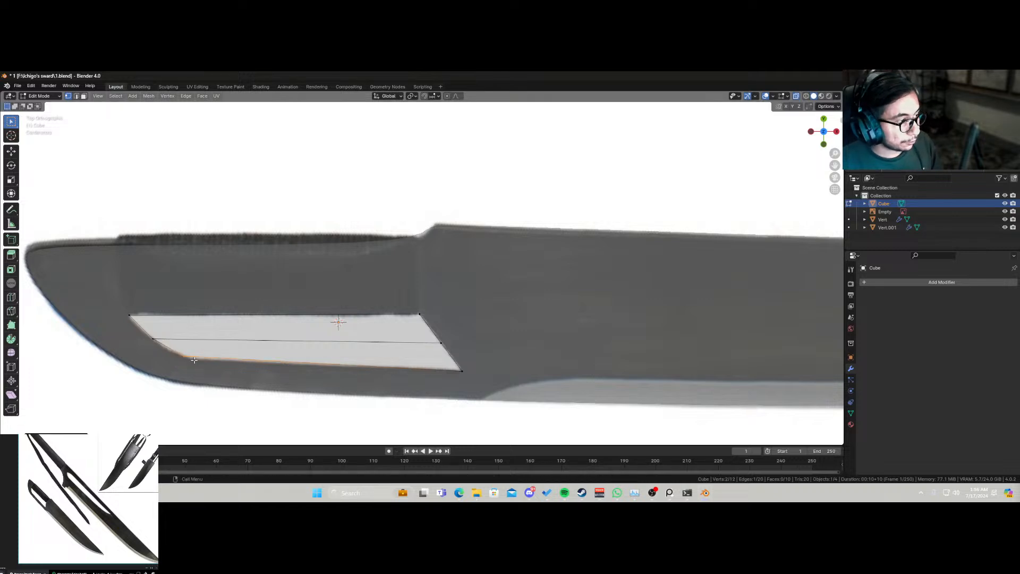
Step: Return the opening-shaped block to Object Mode and shade it smooth
key("Tab")
scroll(276, 349, "down", 1)
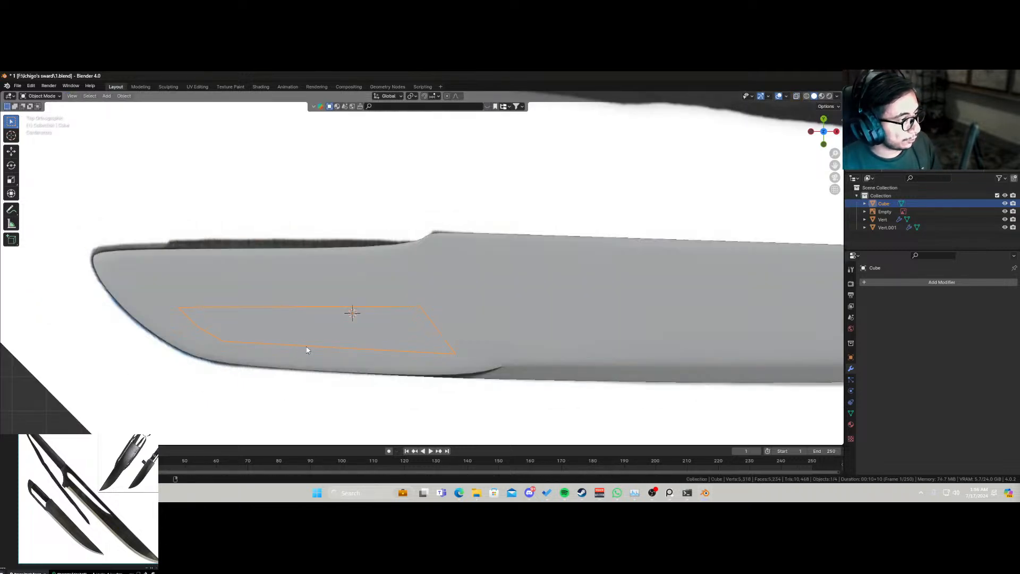
middle_click_drag(307, 349, 312, 247)
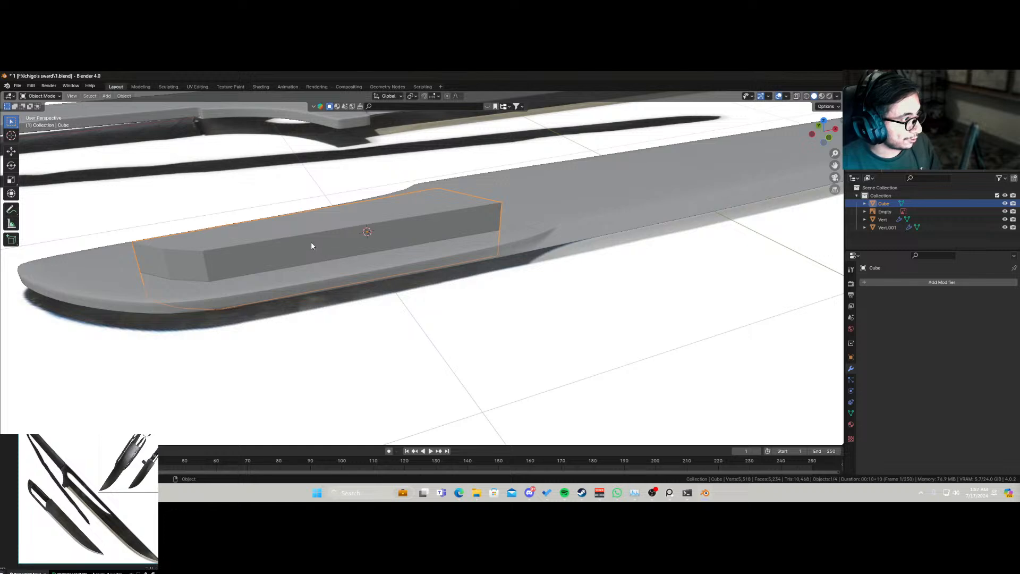
right_click(311, 246)
left_click(311, 242)
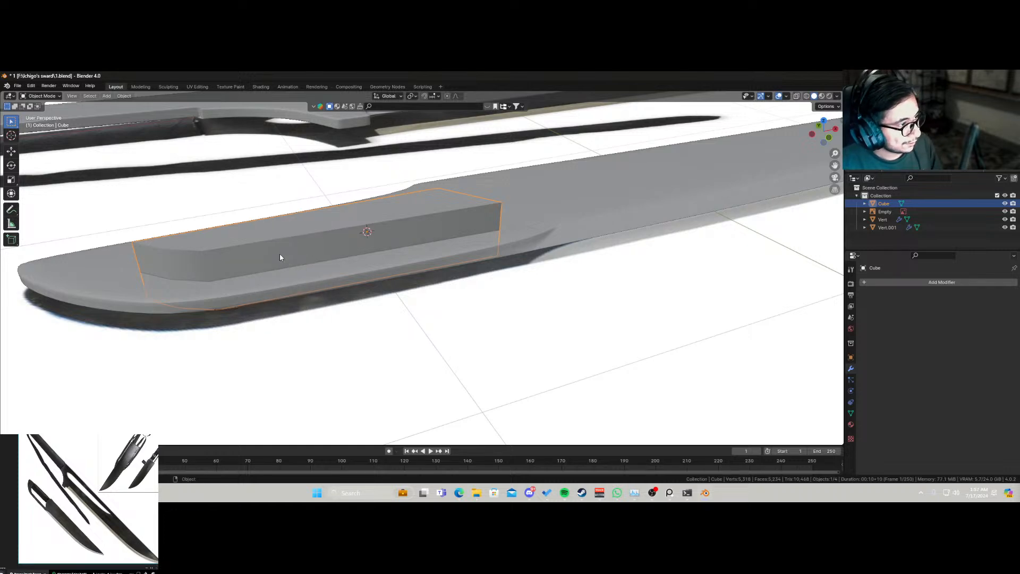
Step: Add a level 2 Subdivision modifier to the opening-shaped block and enter Edit Mode on it
middle_click_drag(280, 257, 637, 317)
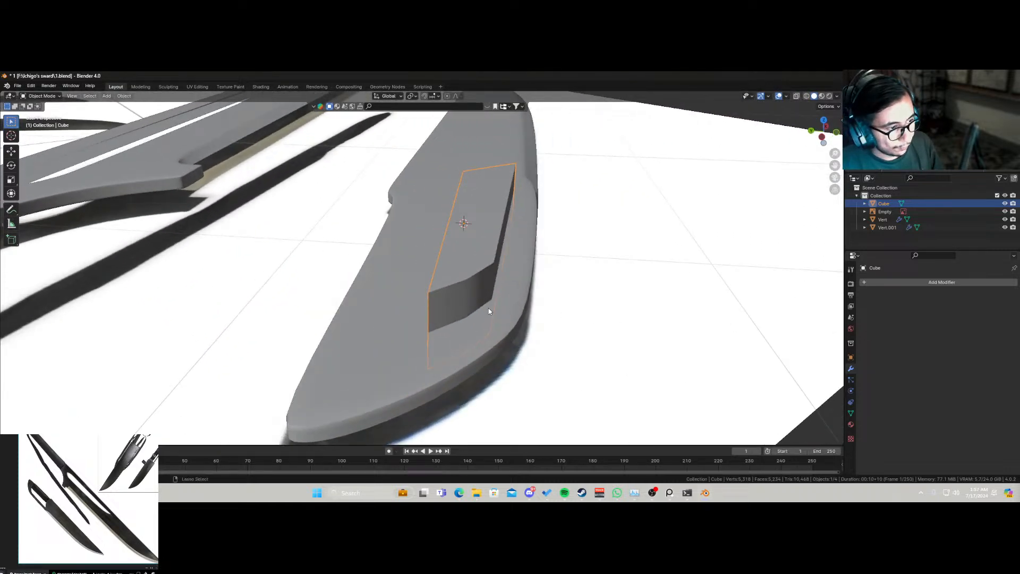
key("ctrl+2")
key("Tab")
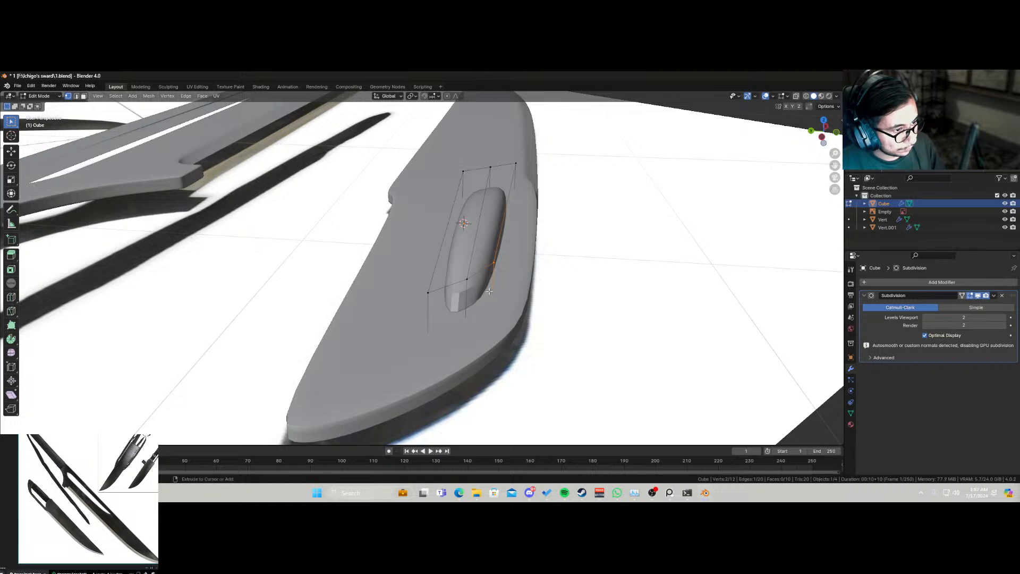
Step: Add two loop cuts around the opening-shaped block's sides, one close to each flat face, and save the file
key("ctrl+r")
left_click(489, 287)
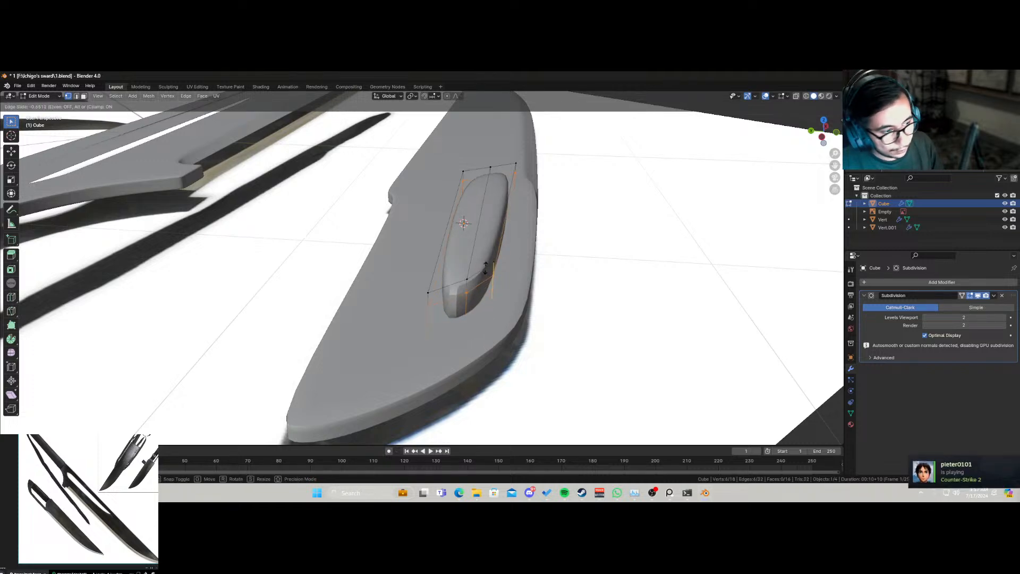
left_click(487, 277)
key("ctrl+r")
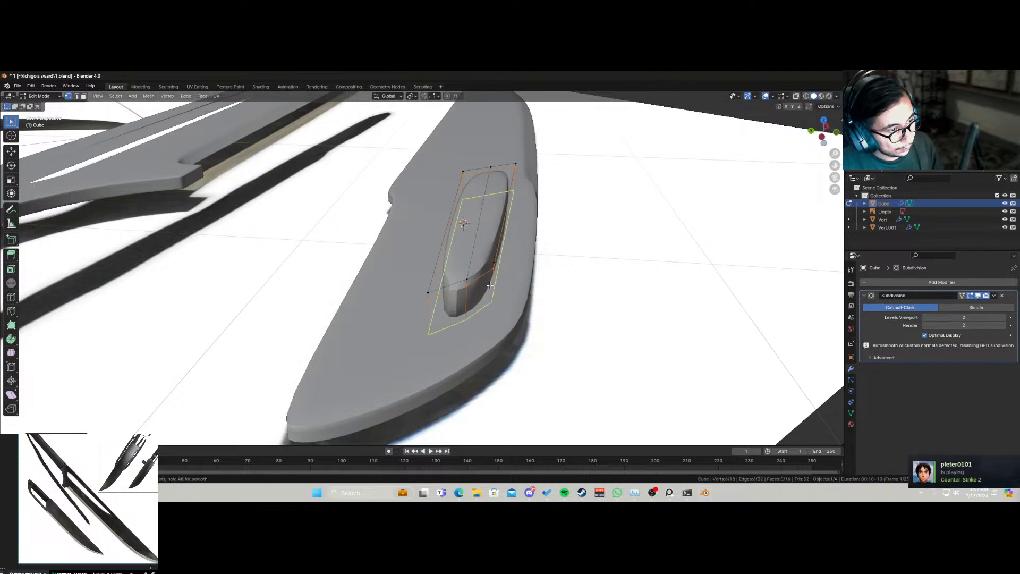
left_click(489, 286)
left_click(492, 294)
key("ctrl+s")
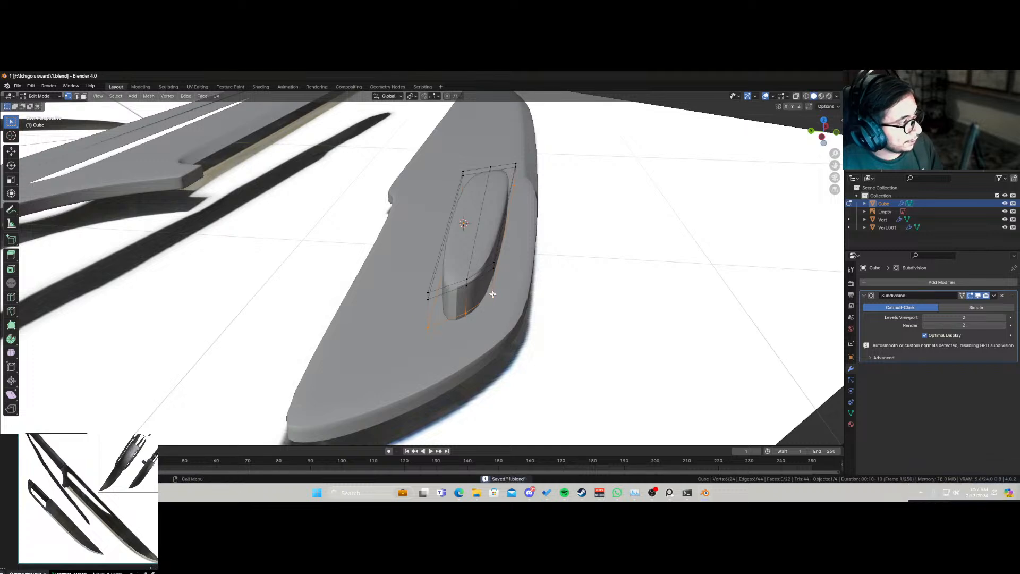
Step: Add a crosswise loop cut close to each end of the block to tighten its corners, and return to Object Mode
scroll(493, 293, "down", 2)
scroll(459, 324, "up", 2)
middle_click_drag(482, 295, 398, 316)
key("ctrl+r")
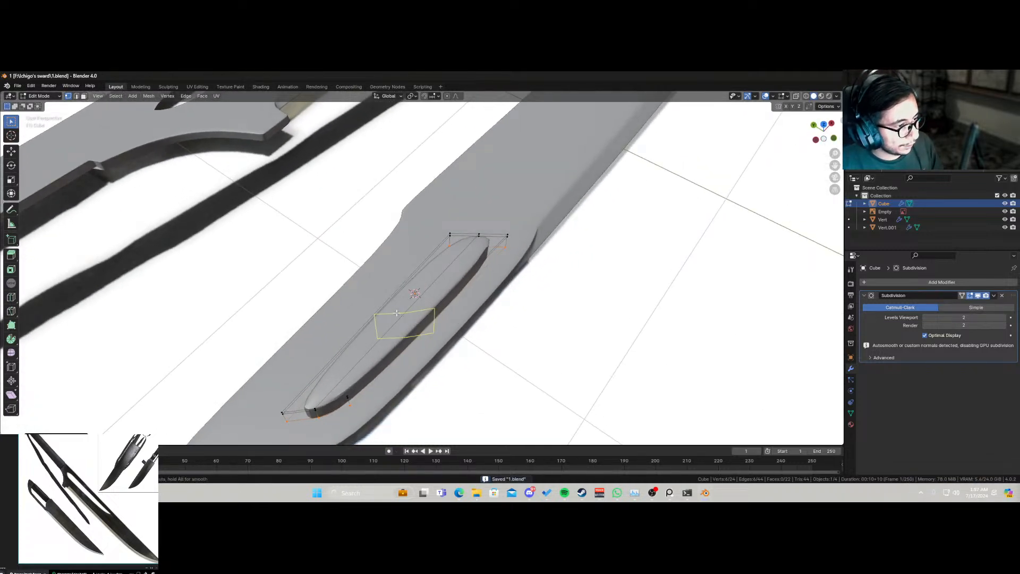
left_click(397, 313)
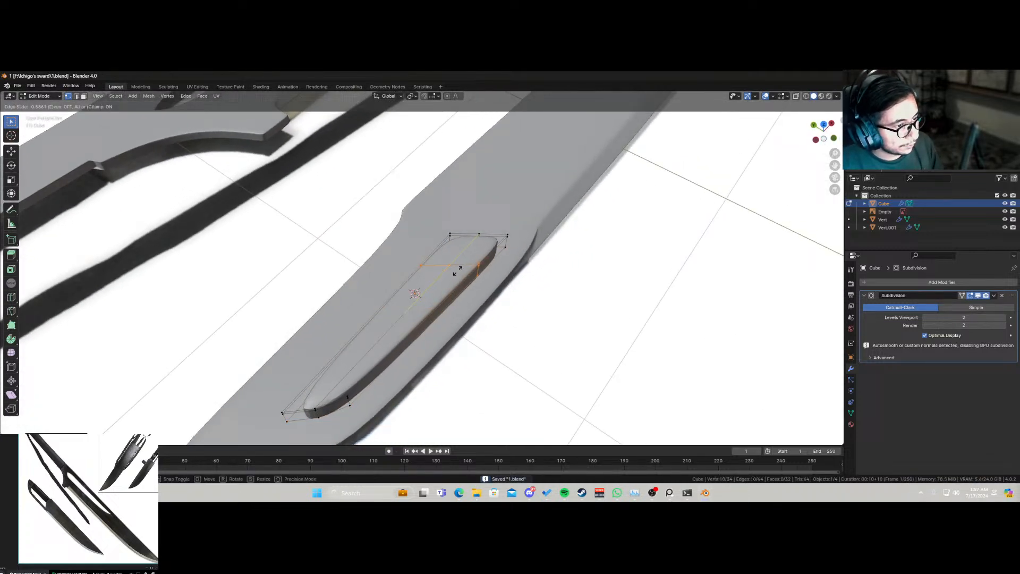
left_click(488, 243)
key("ctrl+r")
left_click(396, 332)
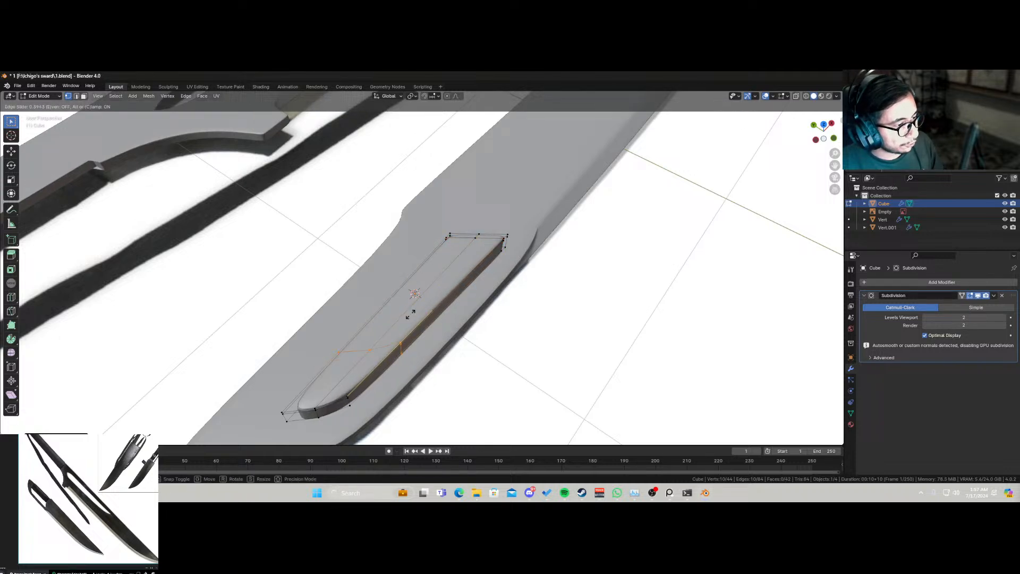
left_click(372, 355)
key("Tab")
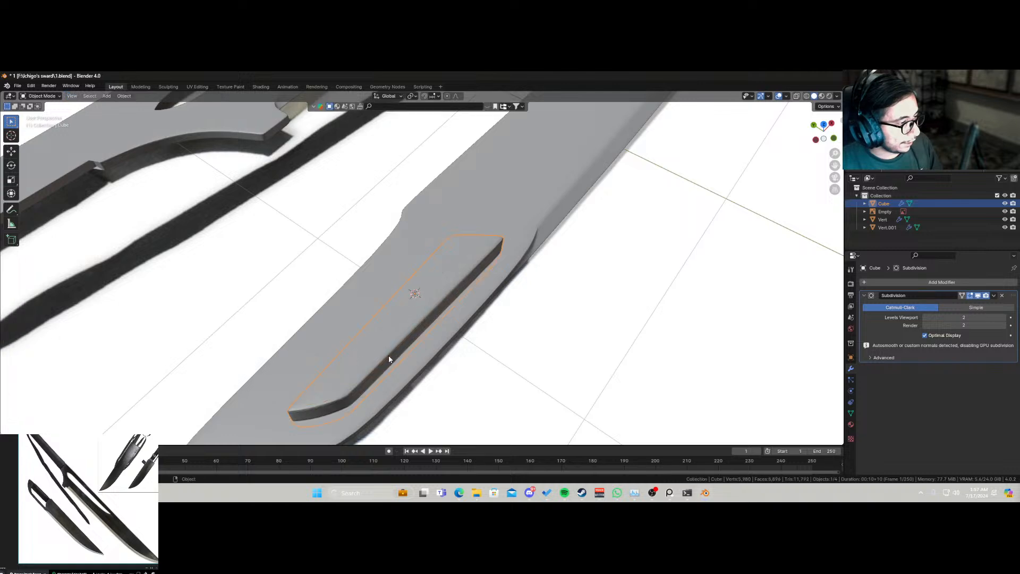
Step: Add a Boolean Difference modifier to the knife-like sword using the opening-shaped block as its object, and apply it
key("KP_7")
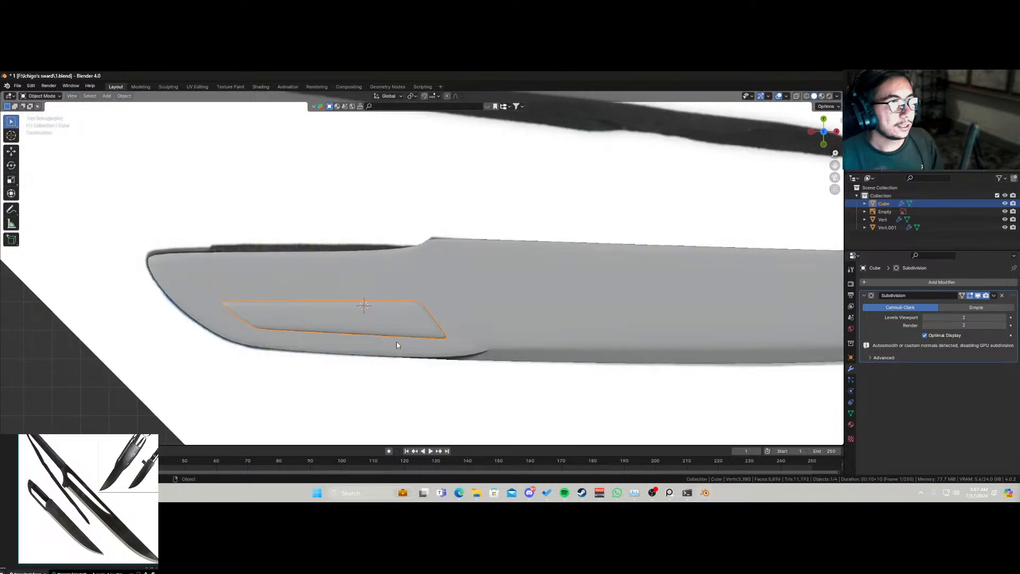
key("alt+z")
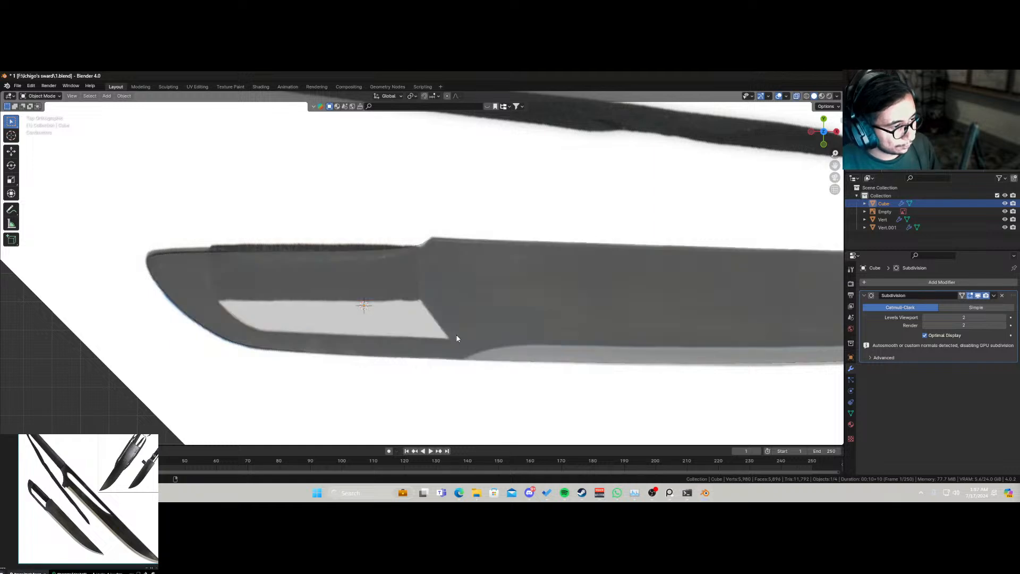
key("alt+z")
left_click(491, 303)
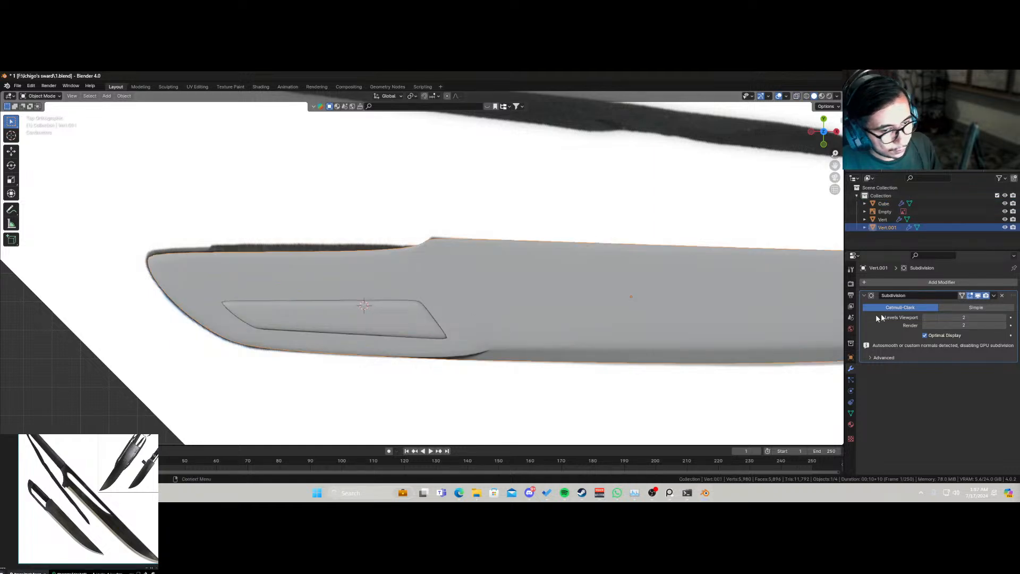
left_click(937, 283)
key("space")
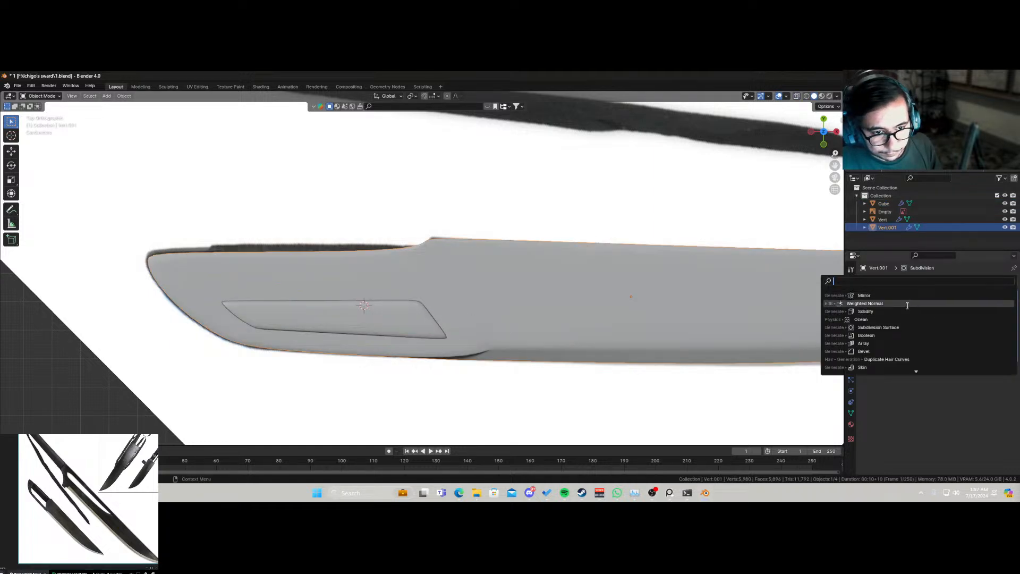
left_click(908, 336)
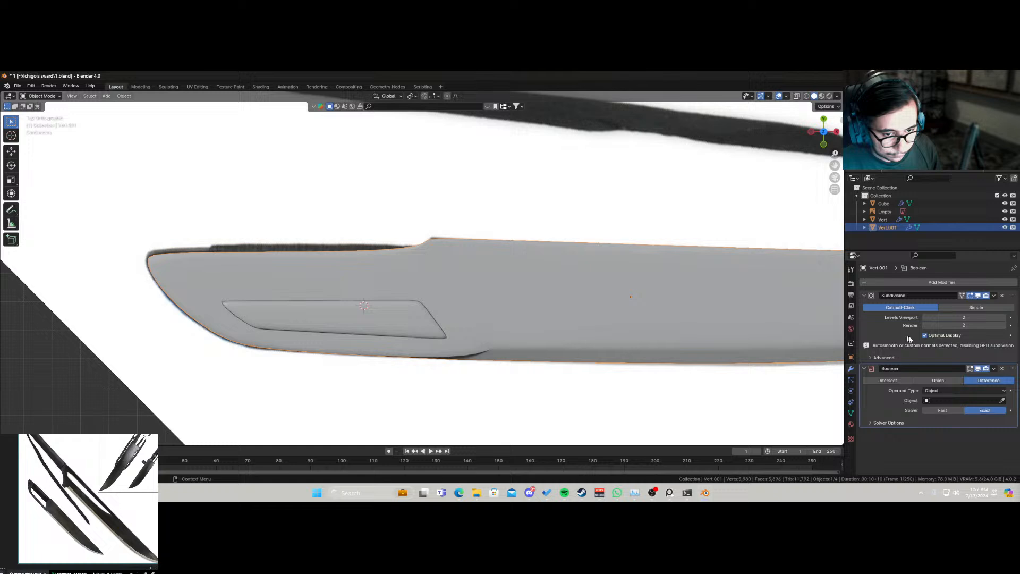
left_click(1006, 400)
left_click(366, 319)
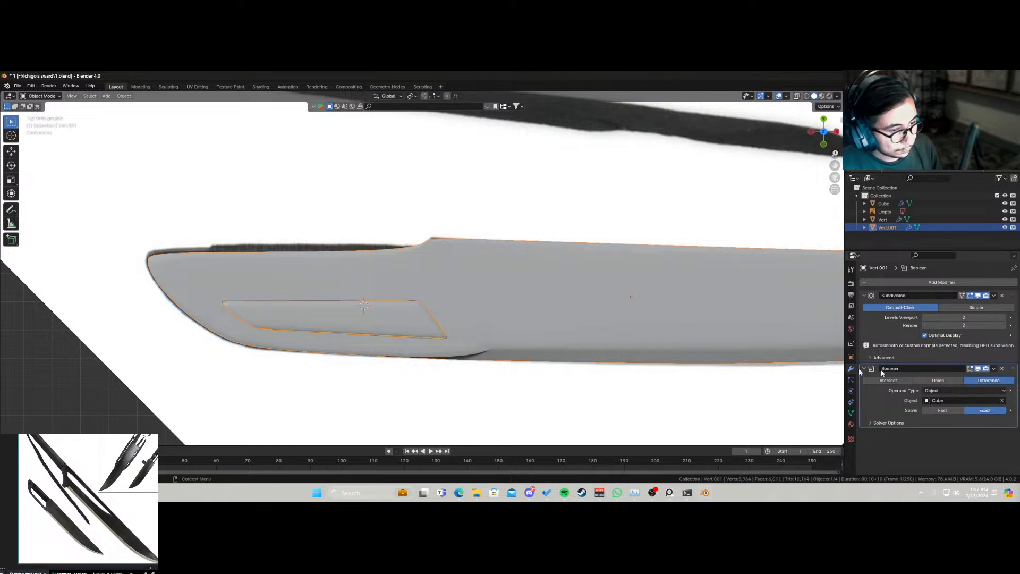
left_click(994, 368)
key("ctrl+a")
Step: Delete the opening-shaped block and put the knife-like sword into Edit Mode
left_click(355, 323)
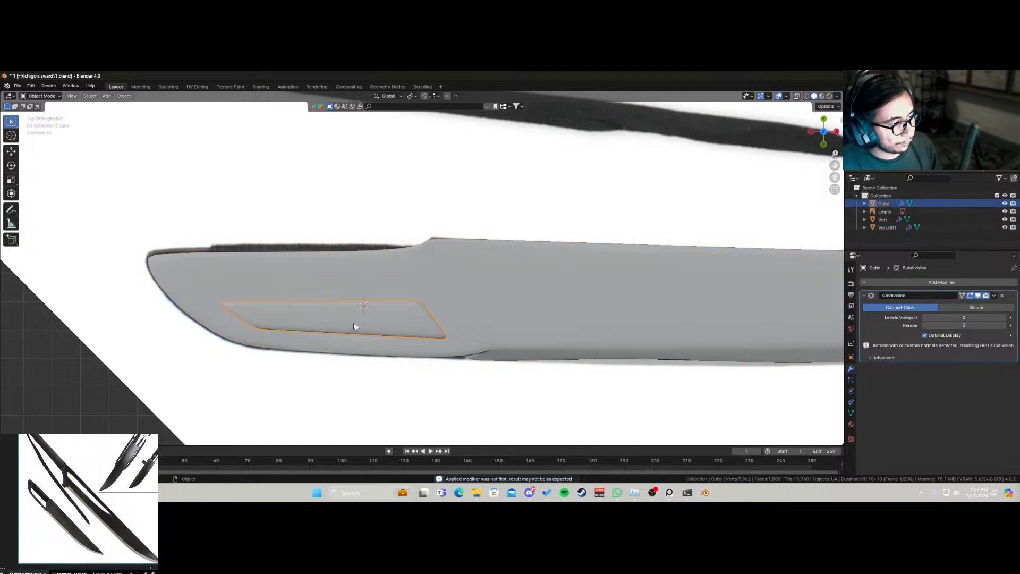
key("Delete")
left_click(419, 330)
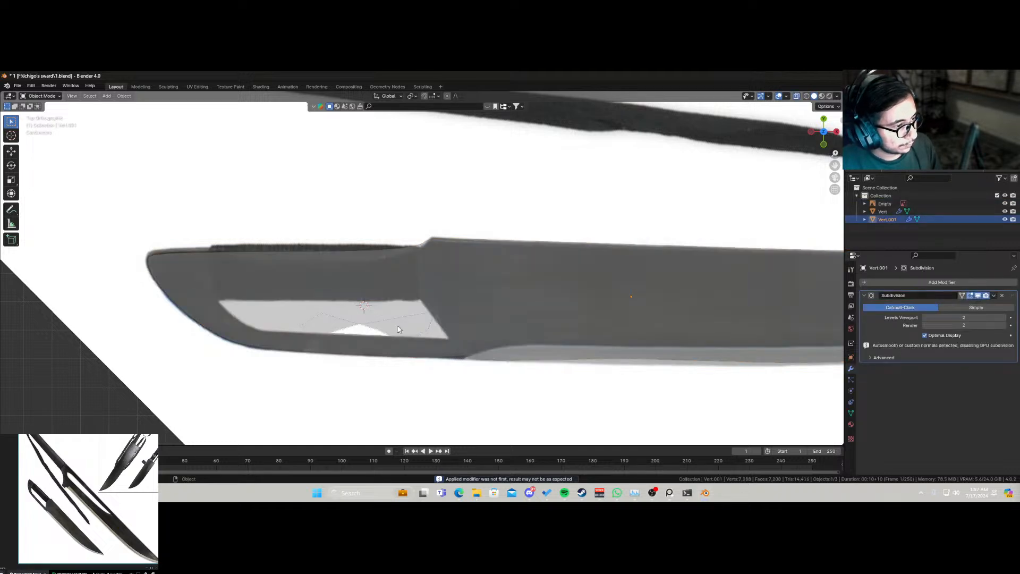
key("Tab")
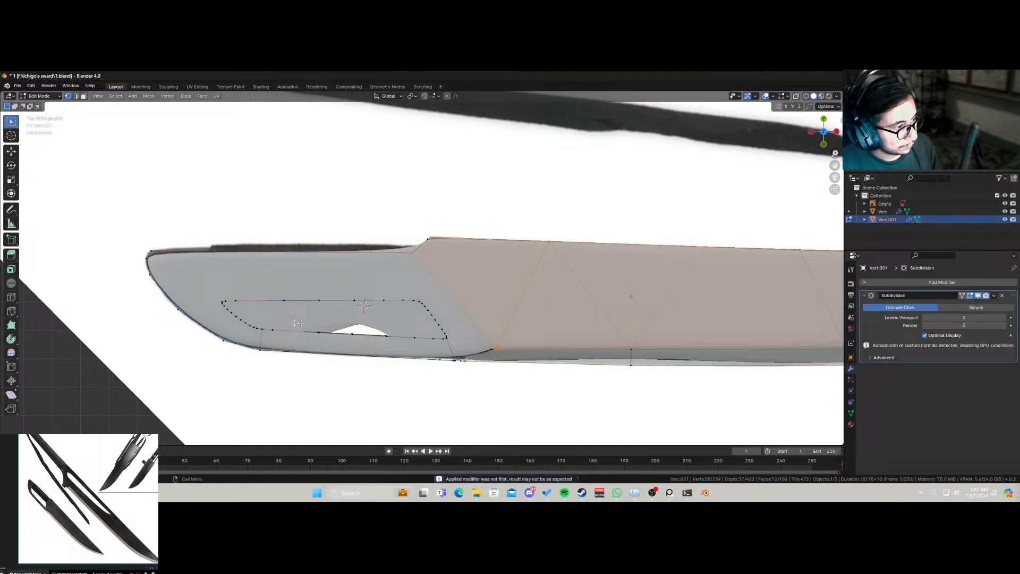
Step: Try to fill the handle opening's outline loops with a face and extrude it
left_click(83, 96)
key("alt+a")
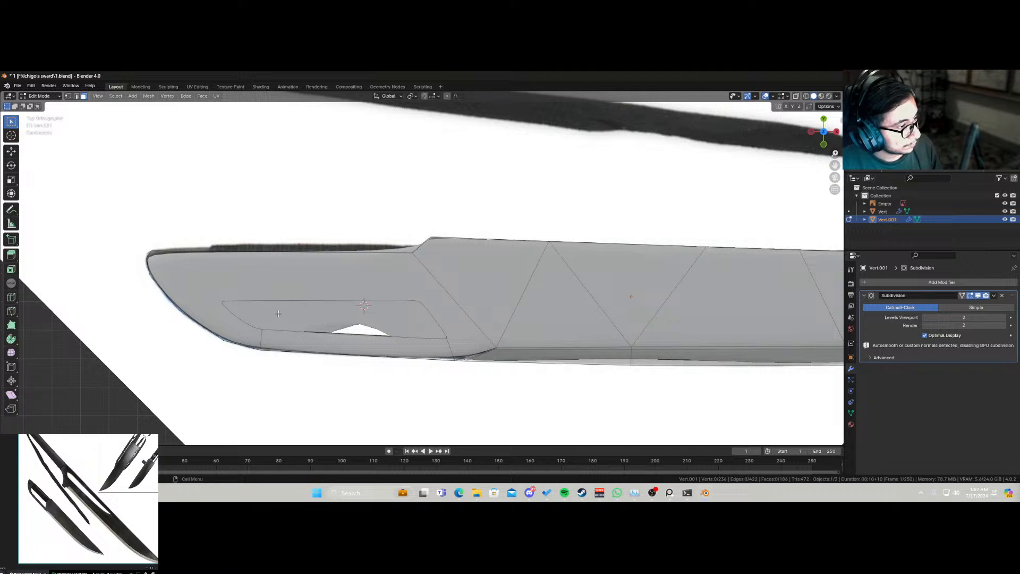
middle_click_drag(278, 314, 52, 170)
left_click(76, 96)
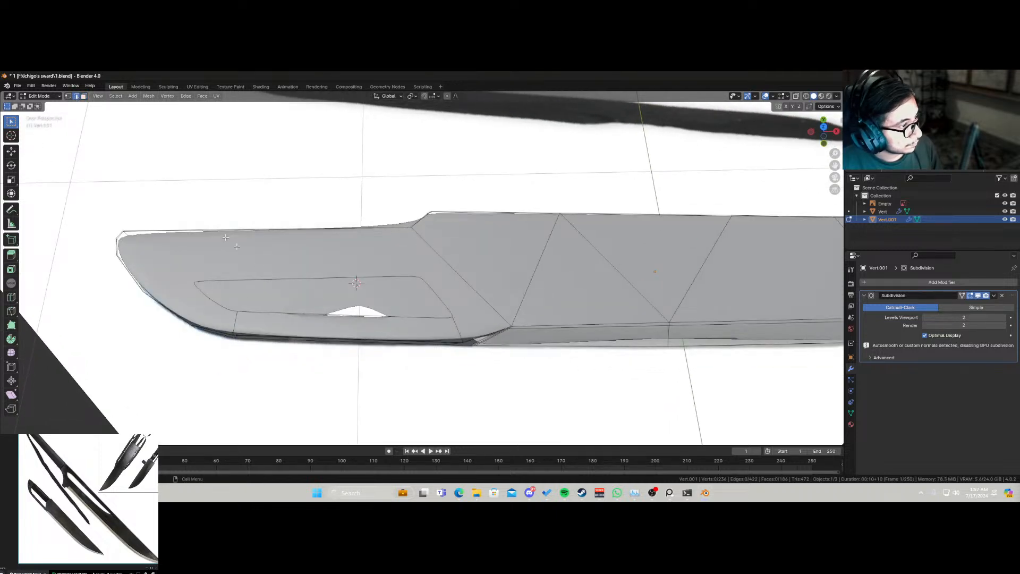
left_click(242, 280, "alt")
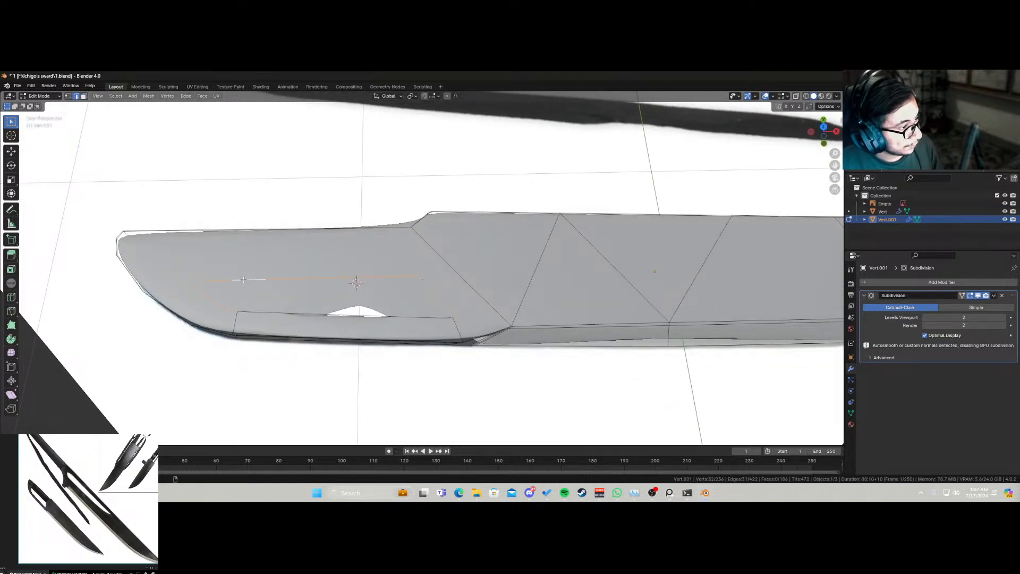
left_click(251, 313, "alt+shift")
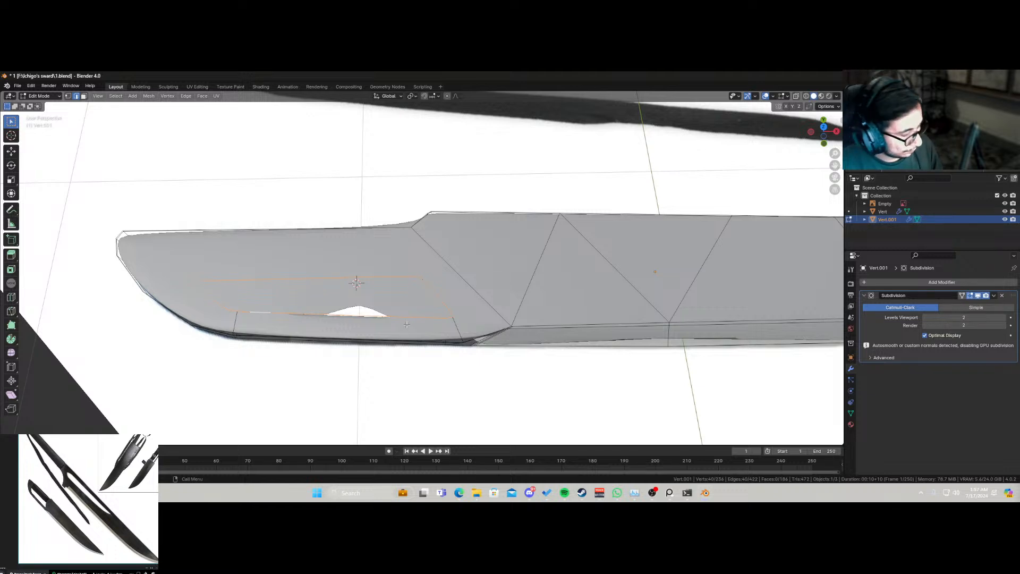
key("f")
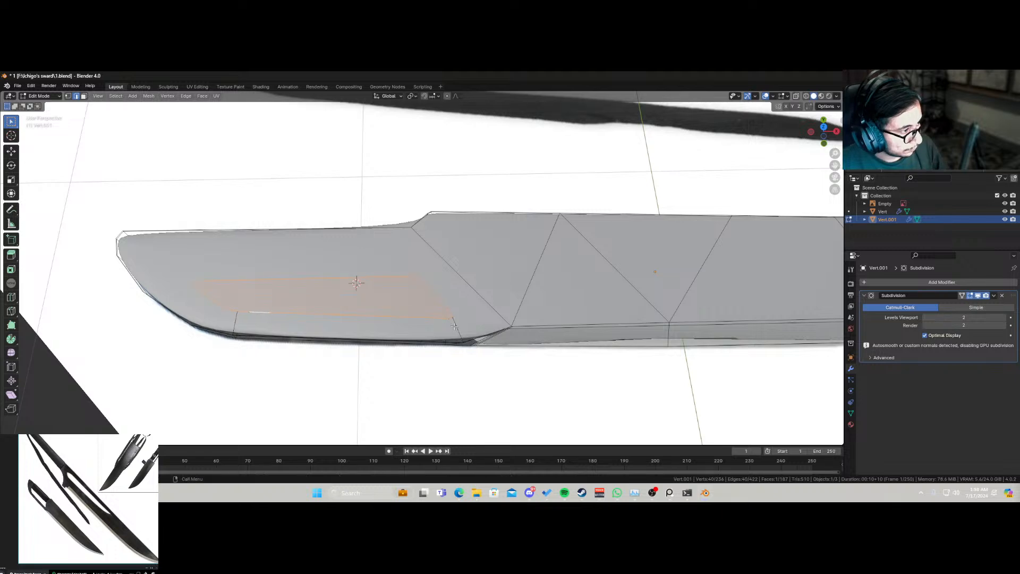
key("e")
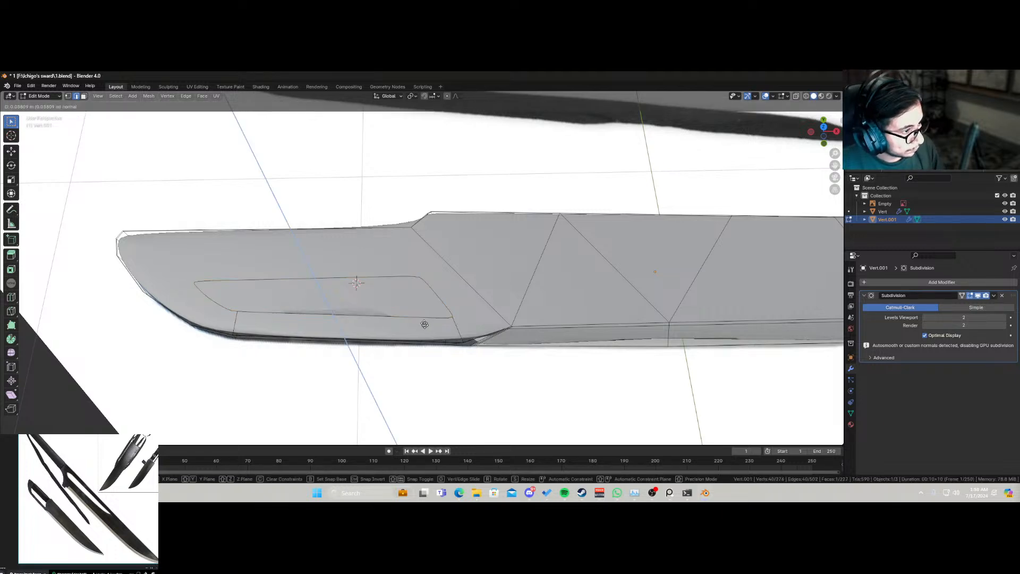
key("Escape")
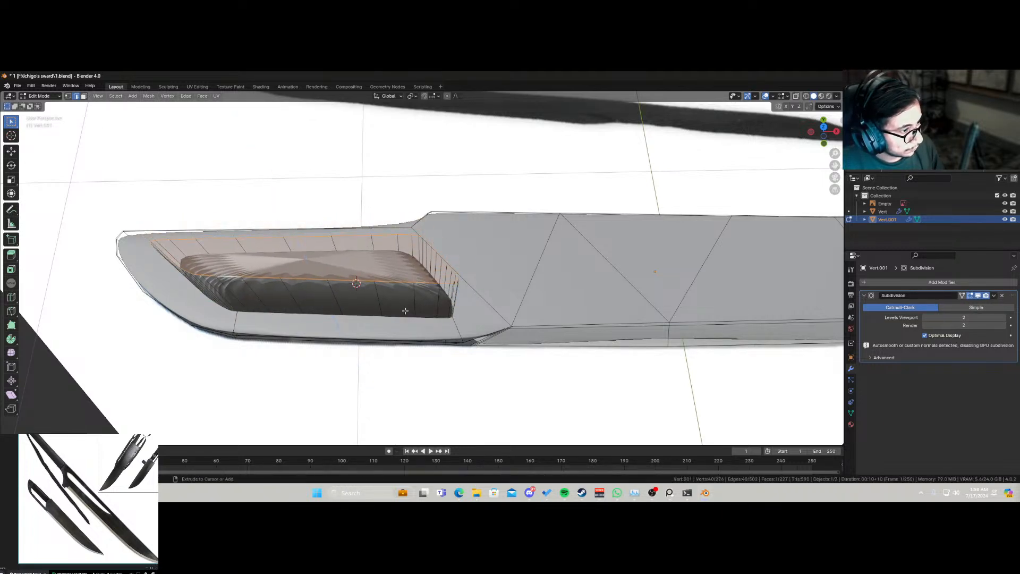
key("ctrl+z")
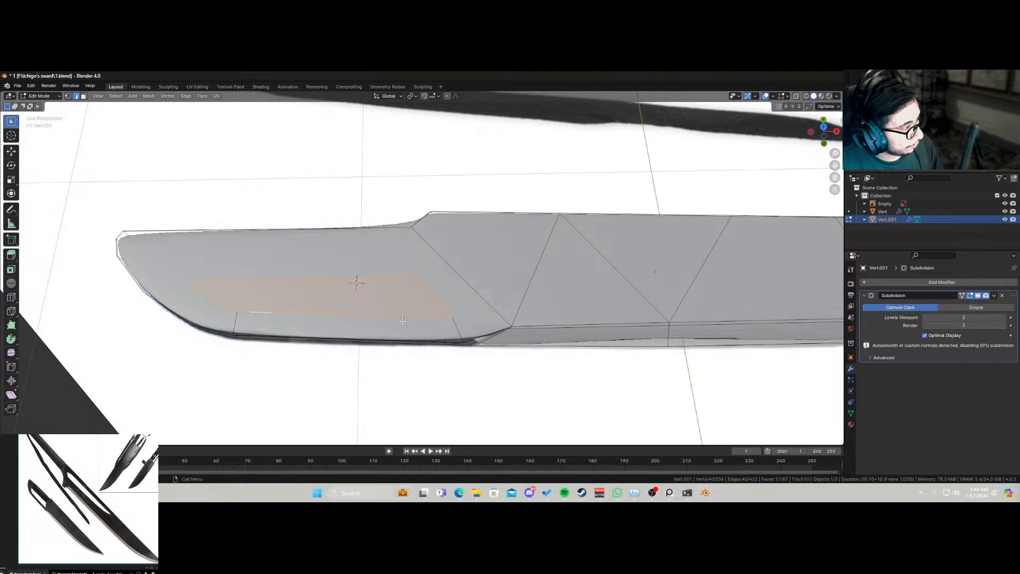
Step: Remove the fill face from the handle opening's outline
scroll(404, 316, "down", 4)
middle_click_drag(412, 301, 405, 281)
middle_click_drag(340, 255, 513, 280)
key("x")
left_click(374, 242)
key("ctrl+e")
key("Escape")
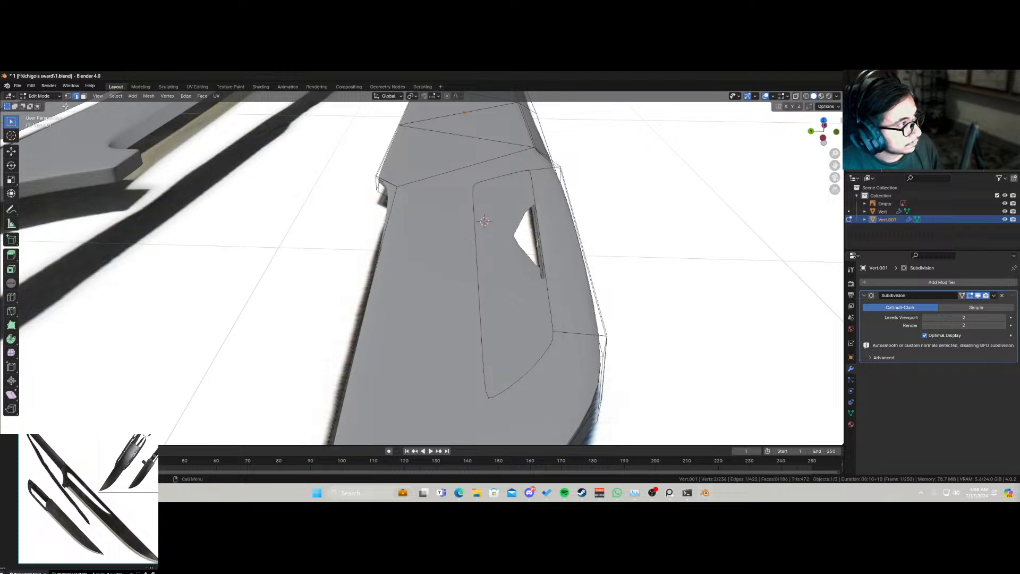
Step: Try to bevel the edge loop around the handle opening
key("1")
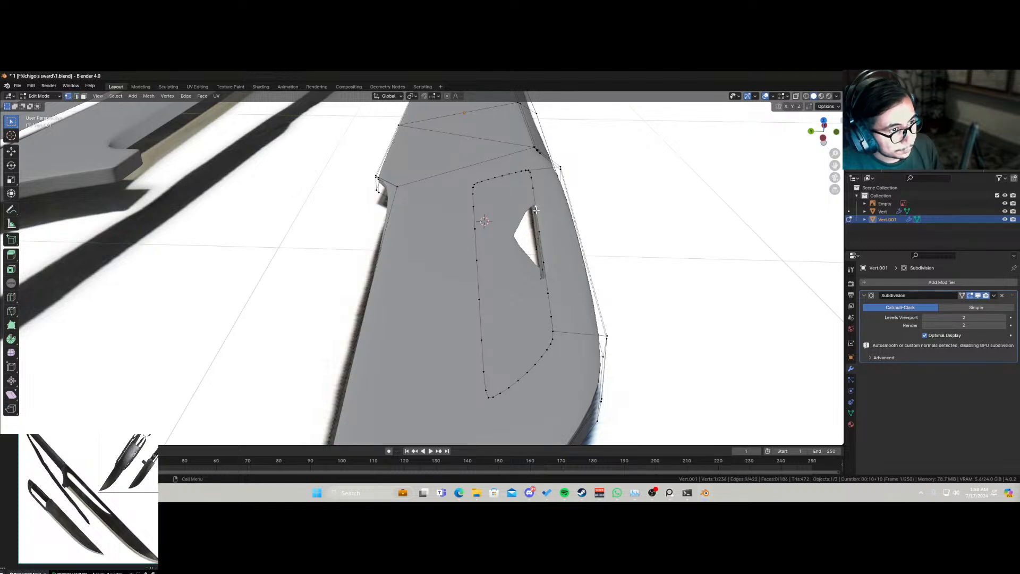
left_click(504, 176, "alt")
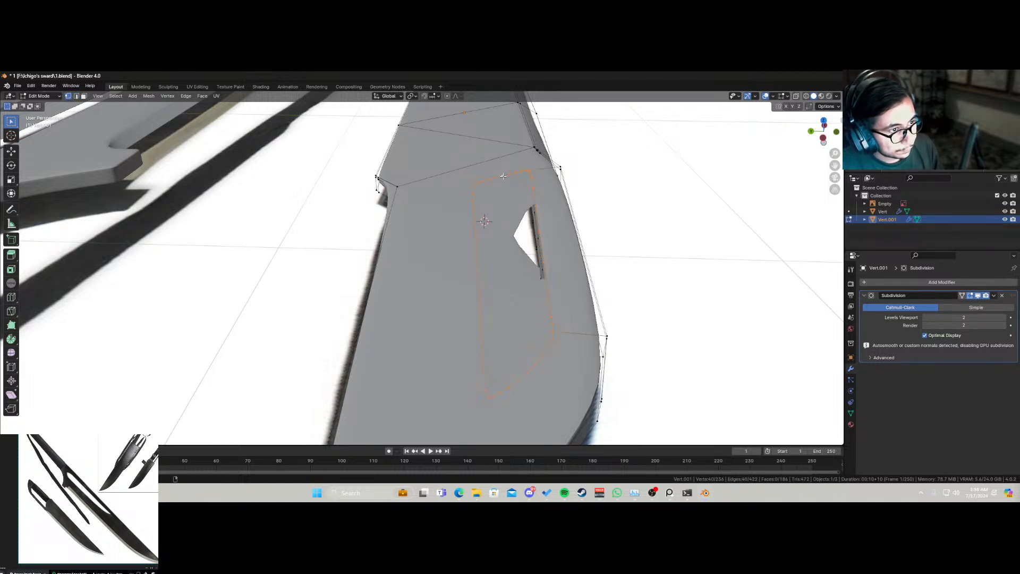
key("ctrl+b")
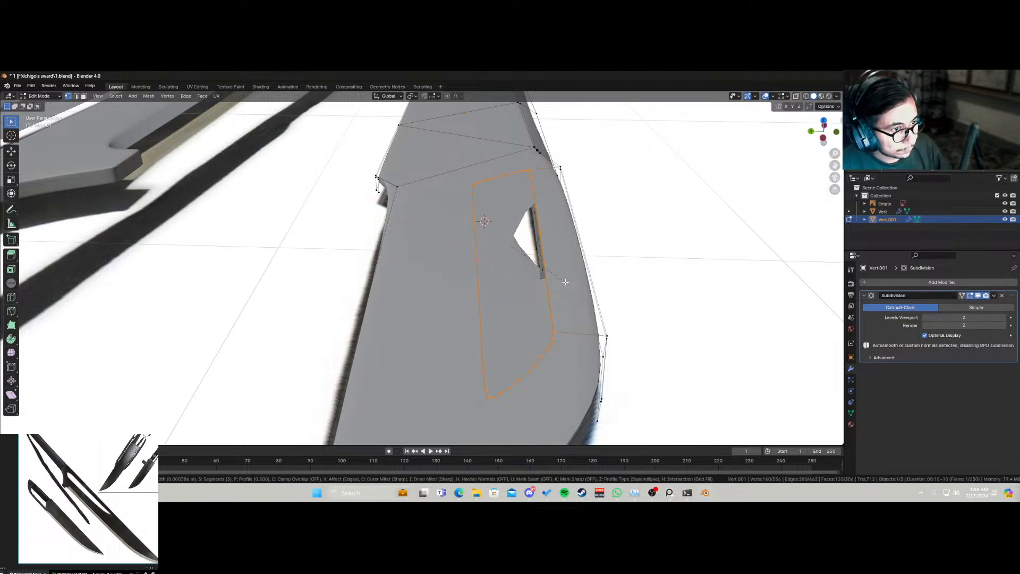
key("Escape")
Step: Temporarily turn off the Subdivision modifier's Edit Mode display to examine the faces around the handle opening
left_click(84, 96)
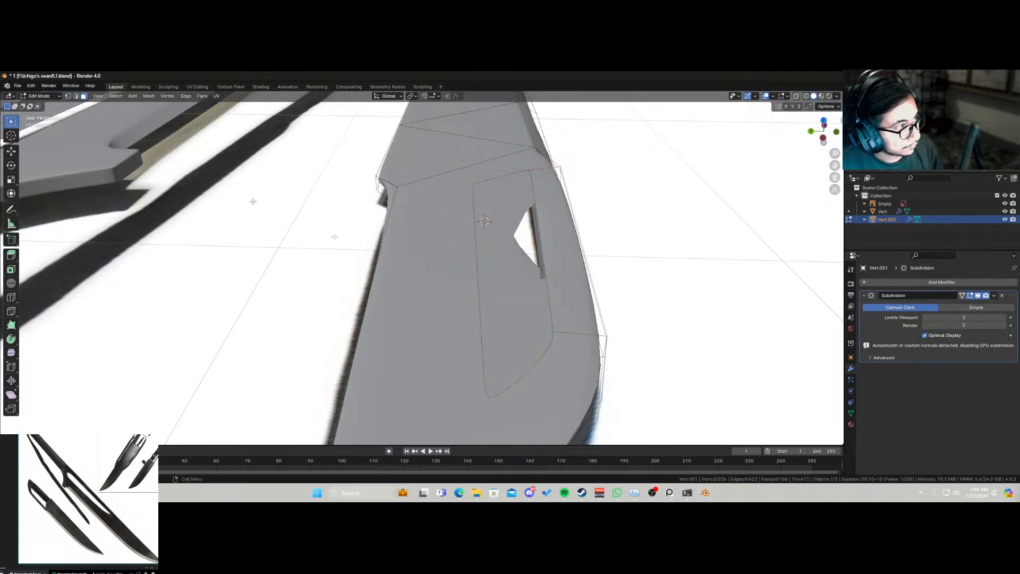
left_click(450, 311)
key("alt+a")
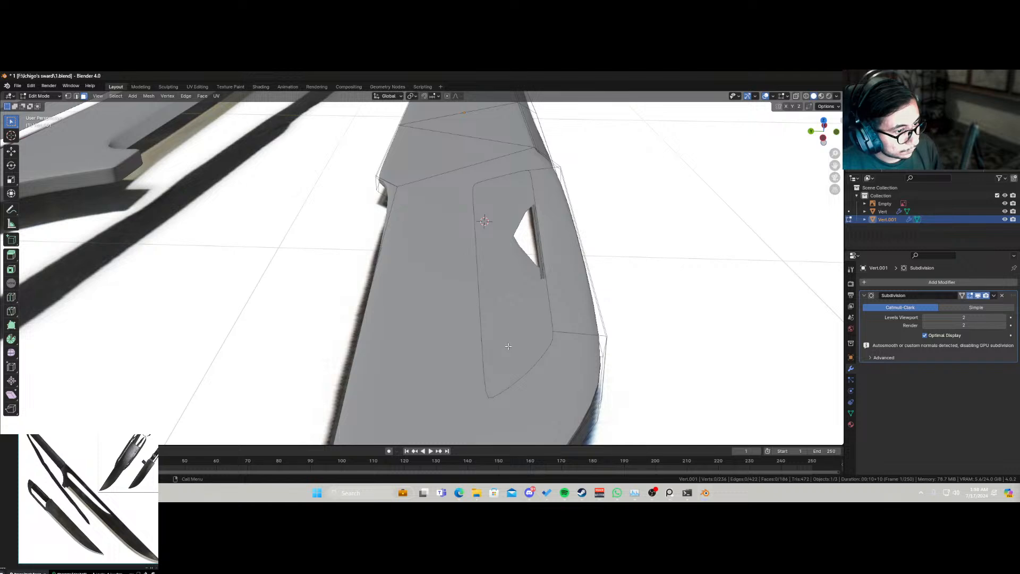
left_click(496, 401)
left_click(971, 296)
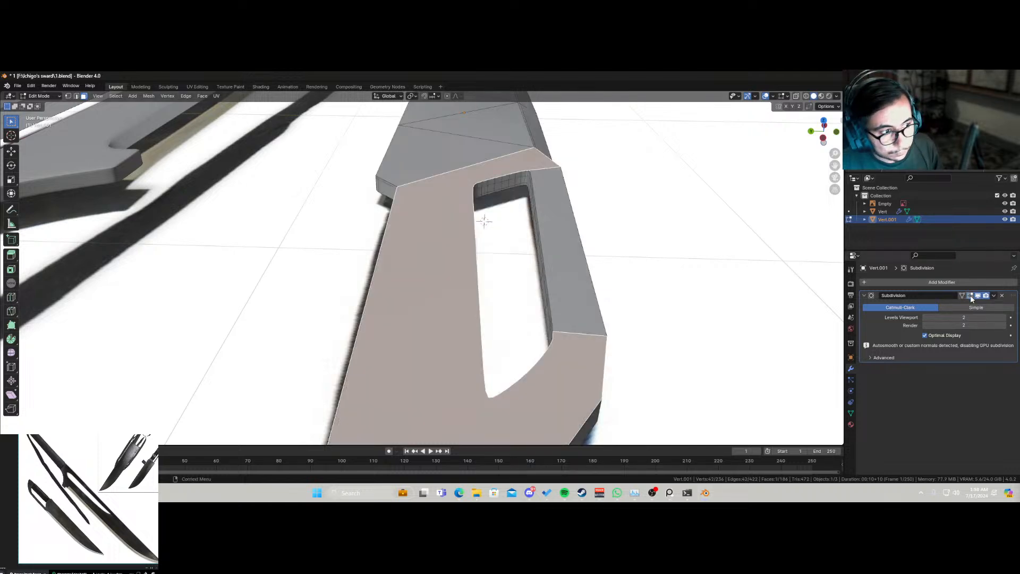
middle_click_drag(444, 319, 400, 286)
left_click(293, 295)
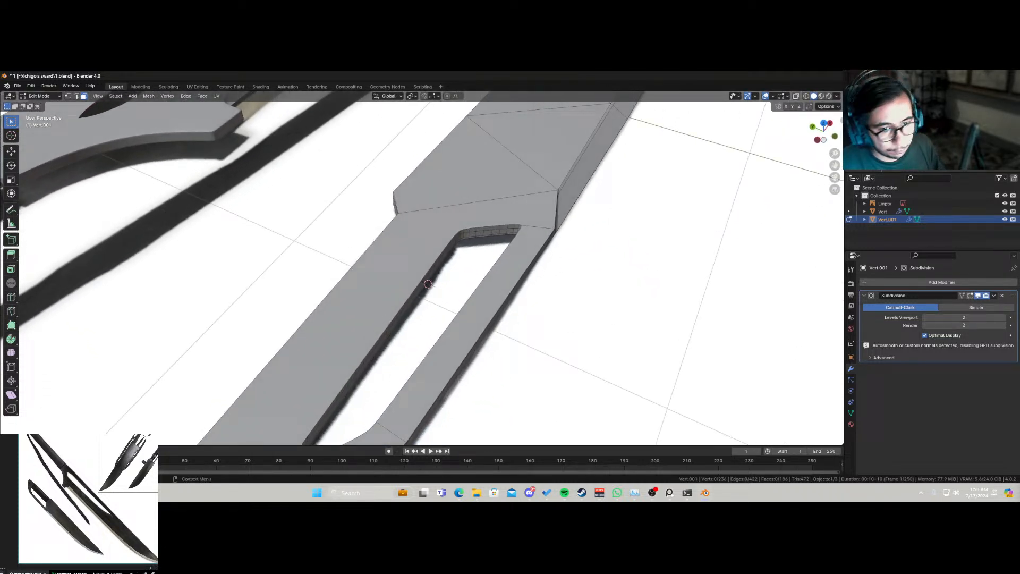
left_click(970, 295)
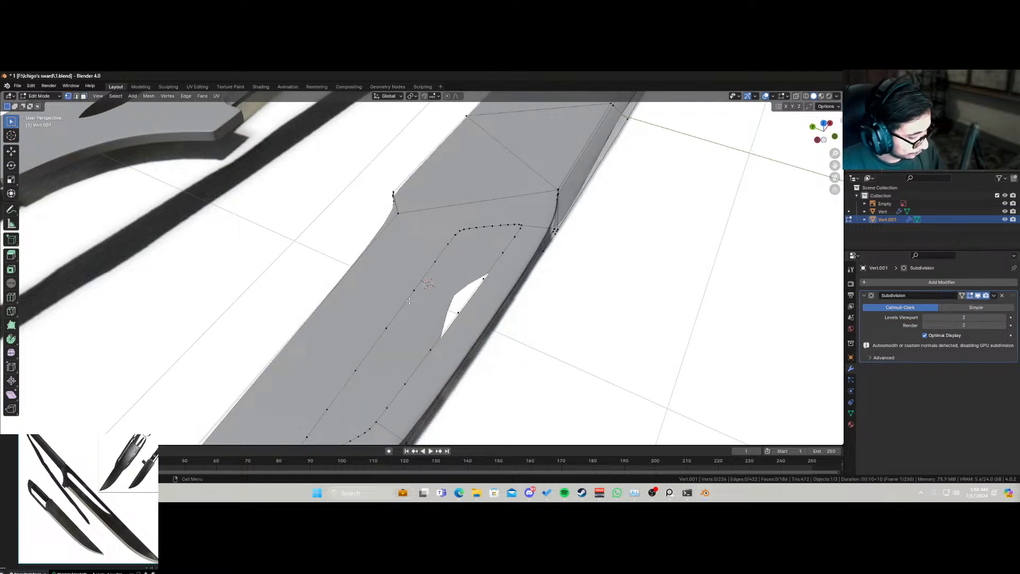
Step: Knife-cut connecting edges from the blade-side end of the handle opening to the surrounding outline and the crossing edge at the handle's neck
key("k")
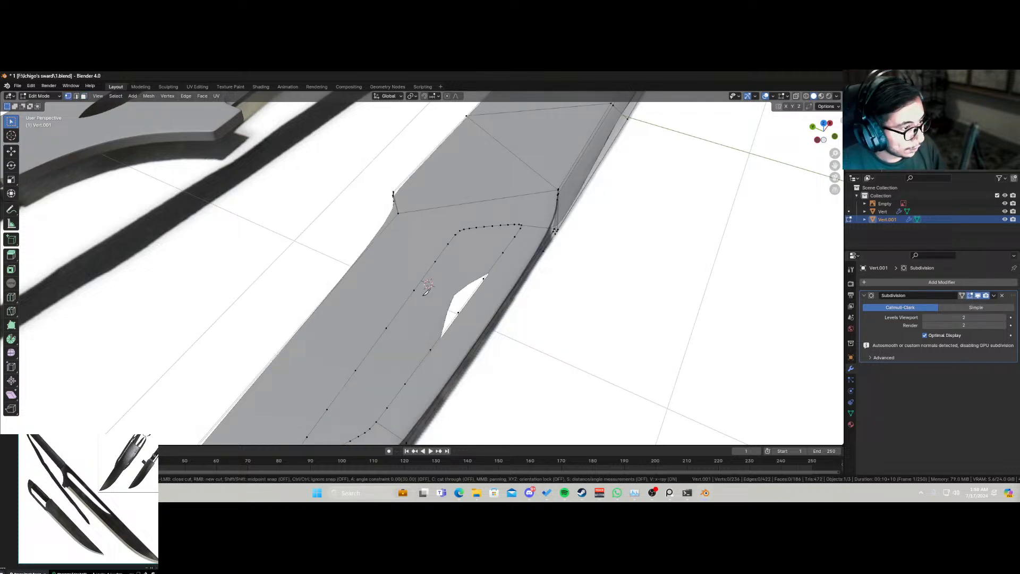
left_click(369, 247)
left_click(434, 261)
left_click(398, 214)
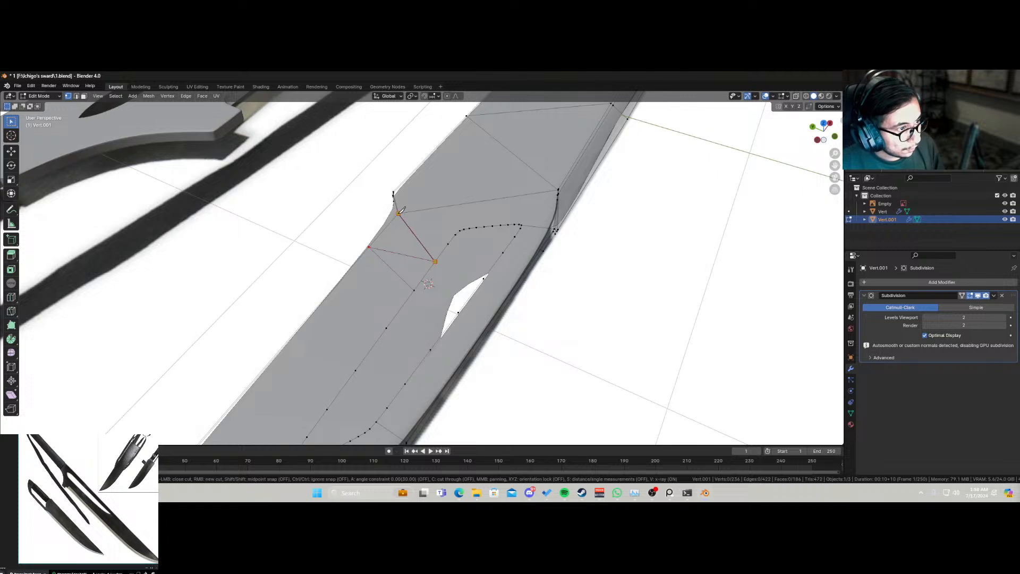
left_click(471, 203)
left_click(464, 229)
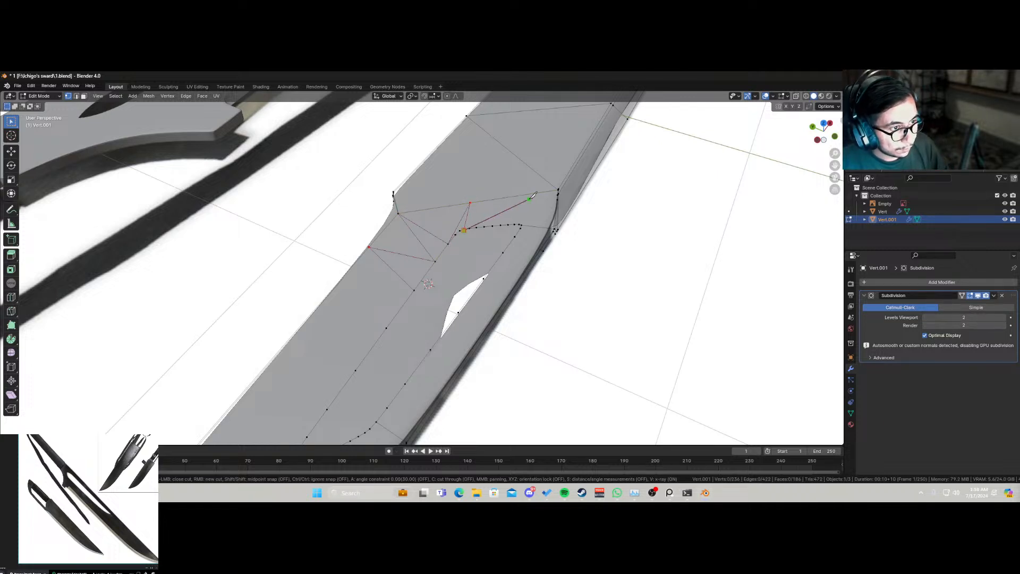
left_click(559, 189)
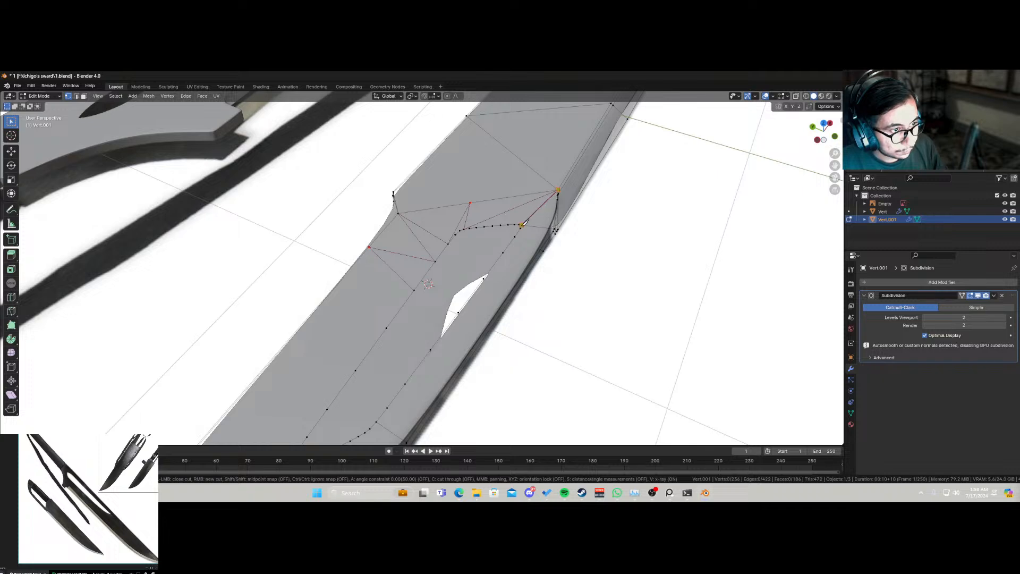
key("Return")
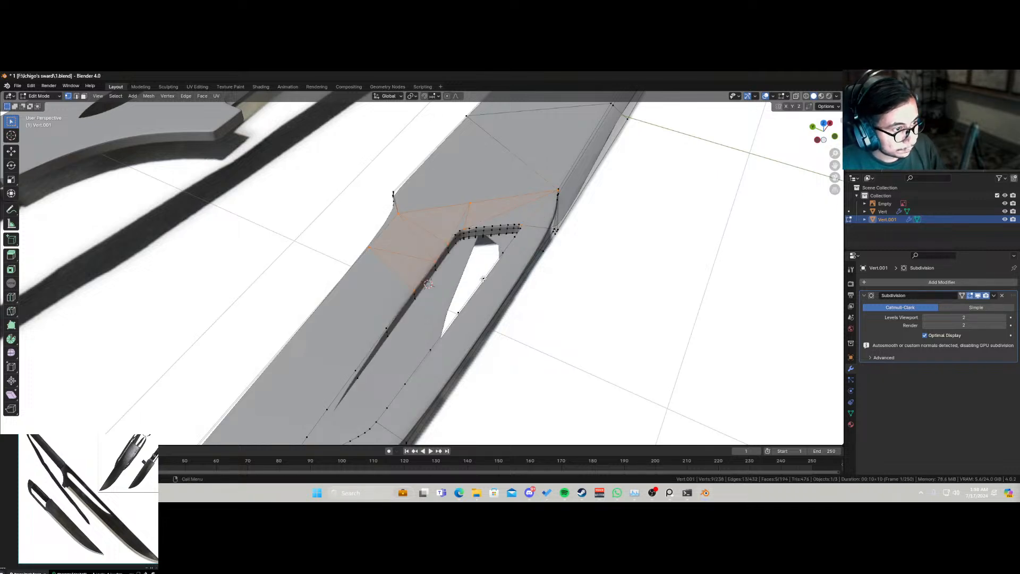
Step: Knife-cut a zigzag of edges between the opening's long straight side and the handle's outer edge, ending at the handle's end corner
middle_click_drag(424, 318, 486, 291, "shift")
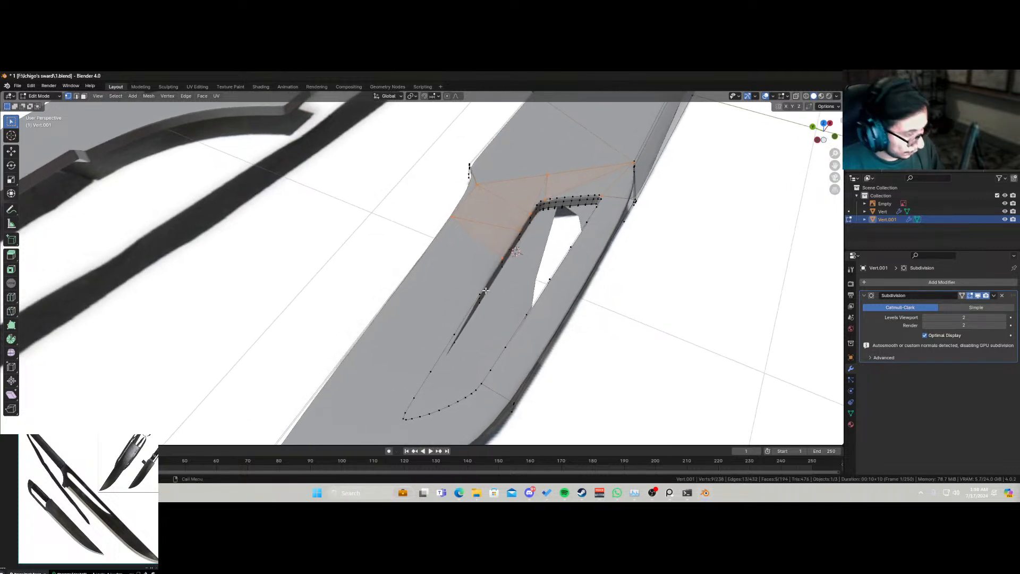
key("k")
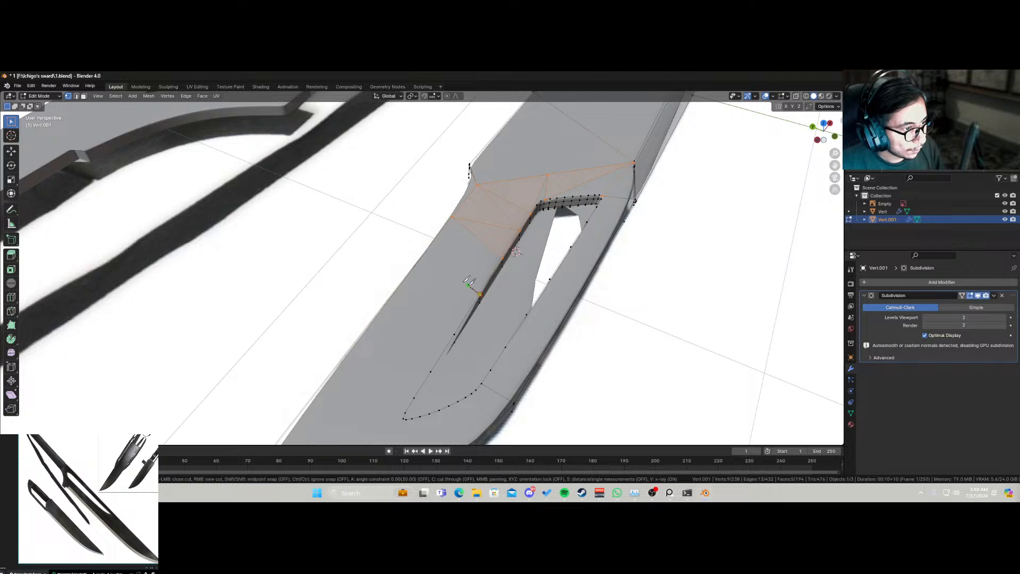
left_click(479, 293)
left_click(418, 261)
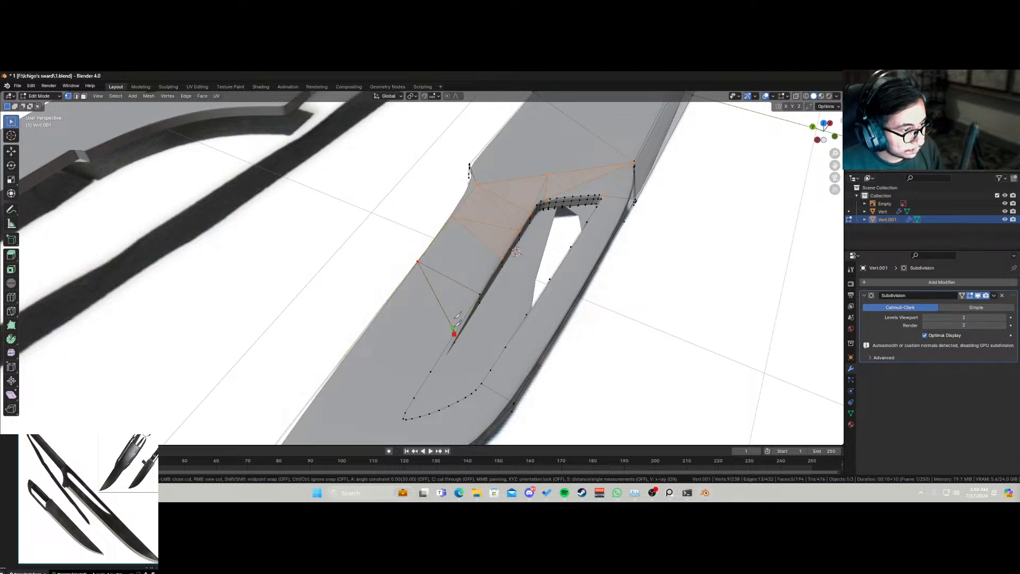
left_click(454, 334)
left_click(380, 310)
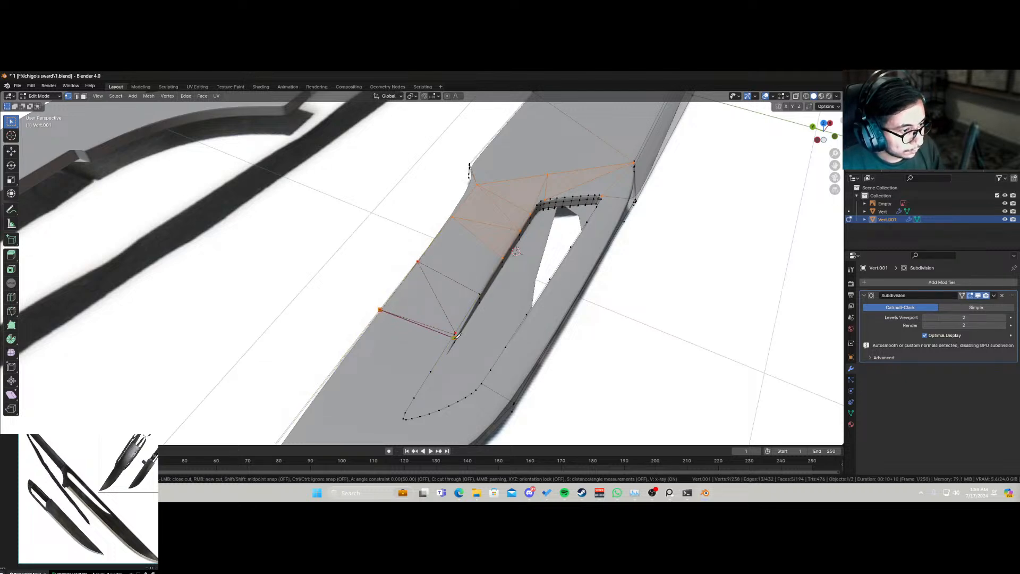
left_click(455, 334)
left_click(430, 371)
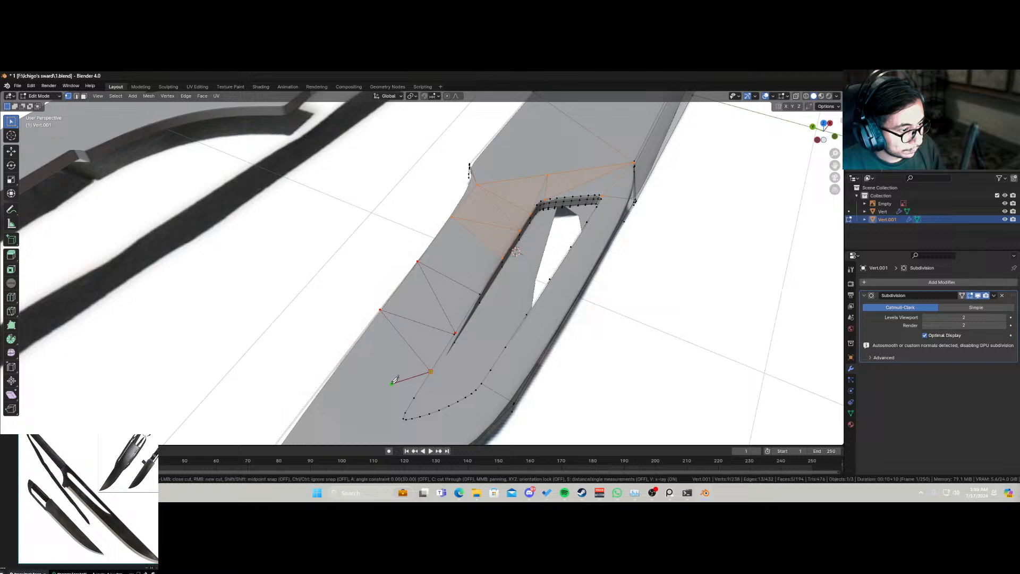
left_click(352, 353)
left_click(410, 413)
scroll(409, 412, "down", 1)
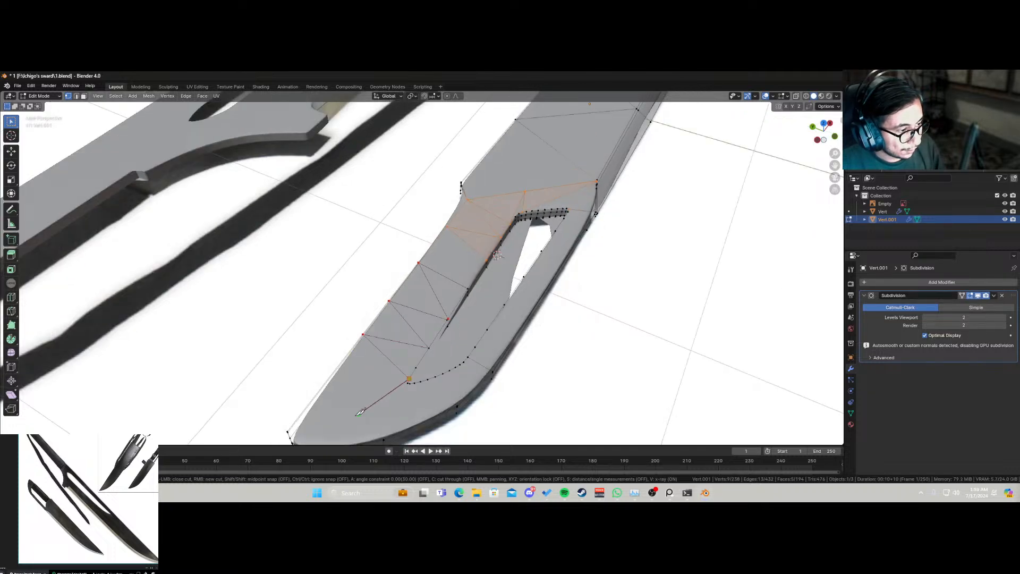
left_click(290, 437)
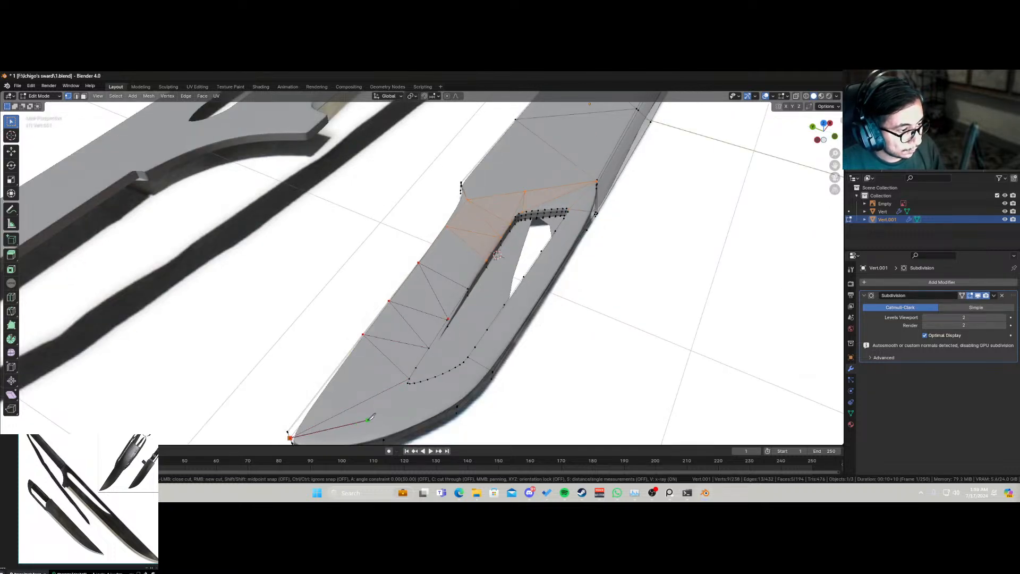
right_click(372, 417)
key("Return")
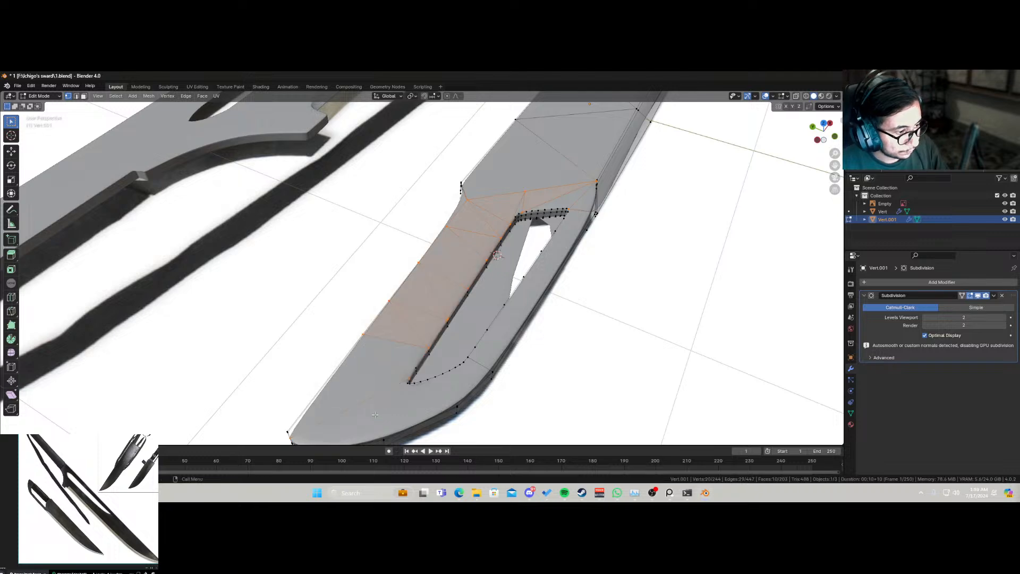
Step: Knife-cut zigzag edges between the opening's curved side and the handle's opposite outer edge
key("k")
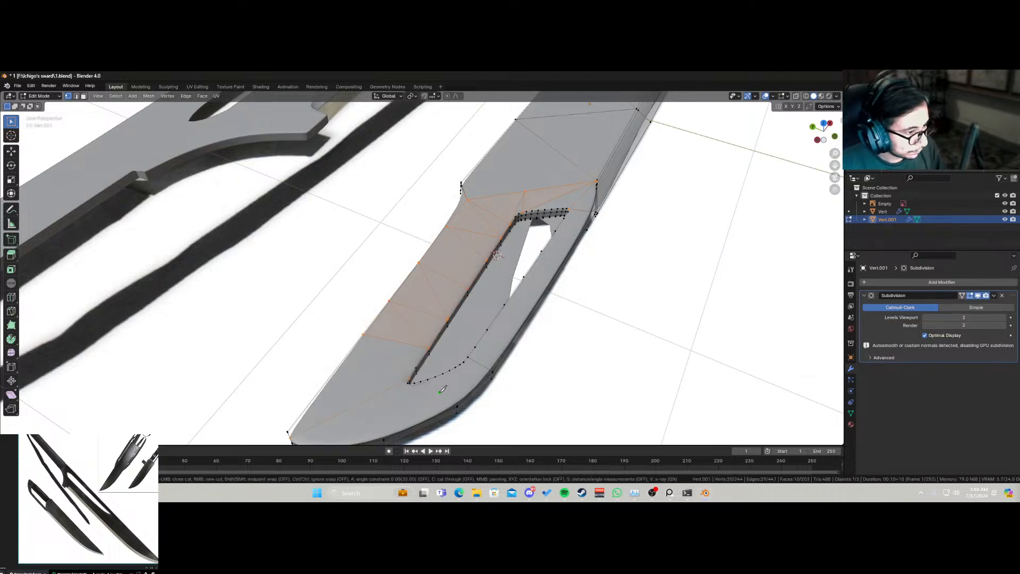
left_click(383, 439)
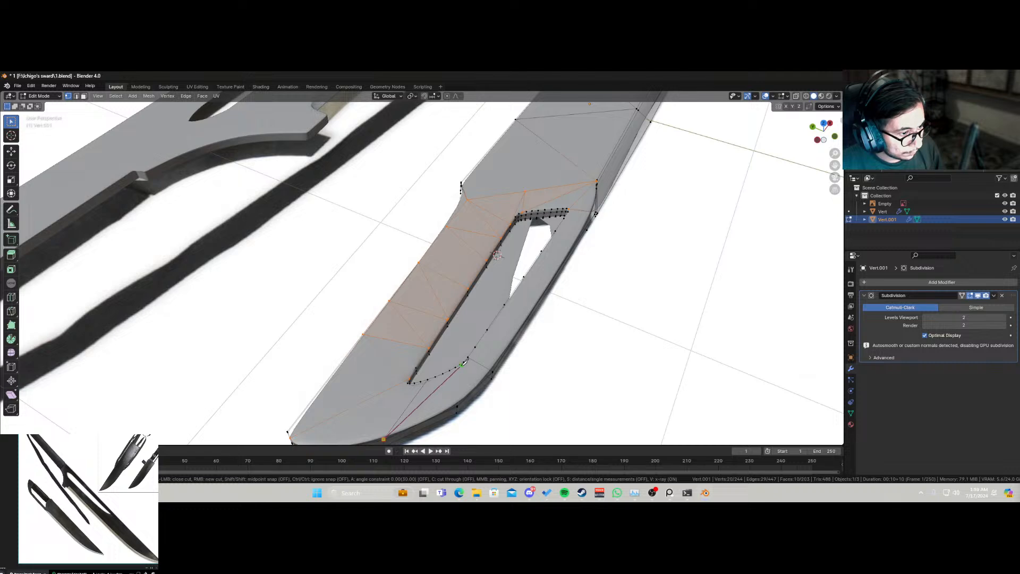
left_click(461, 366)
left_click(457, 405)
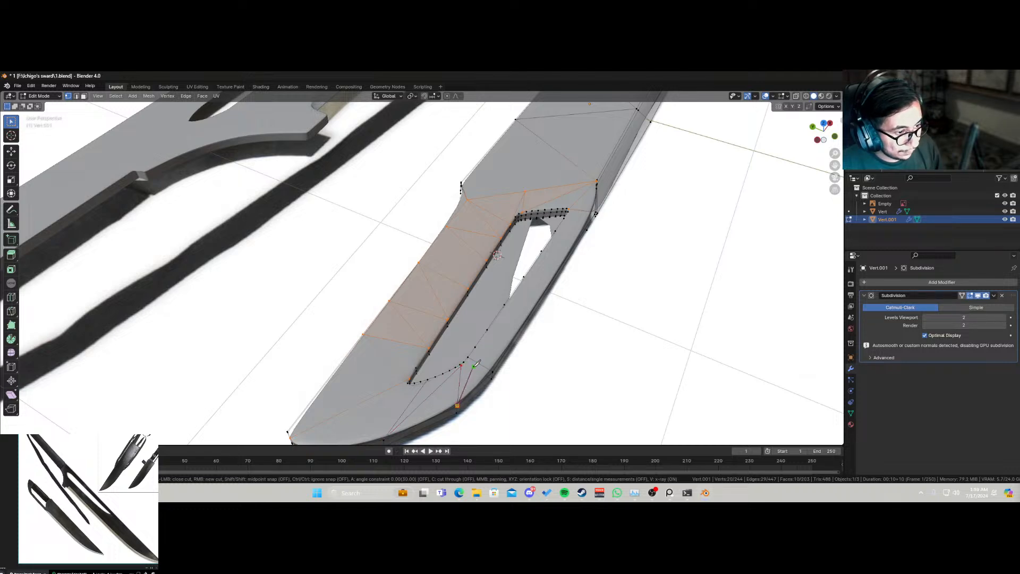
left_click(489, 330)
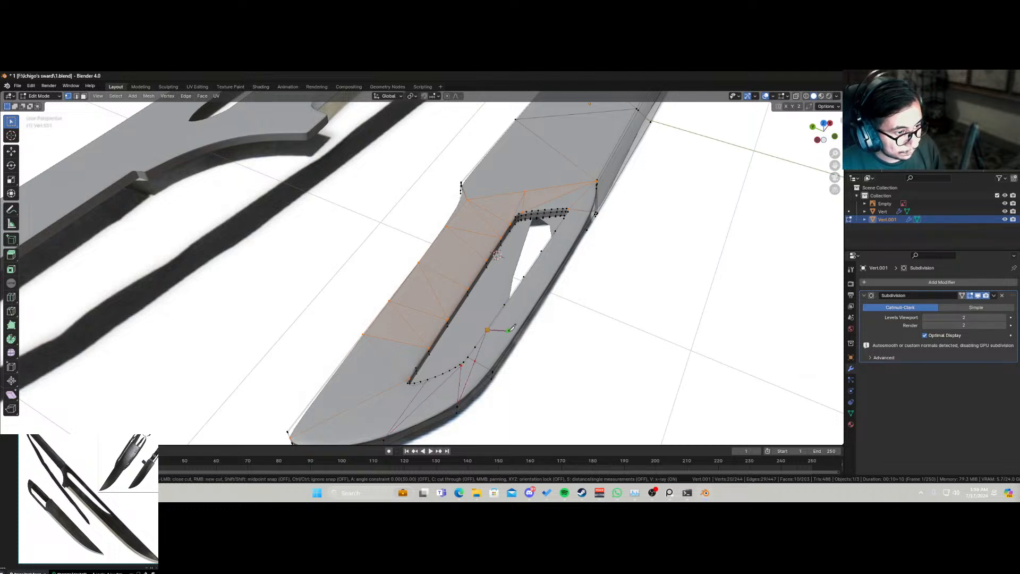
left_click(505, 353)
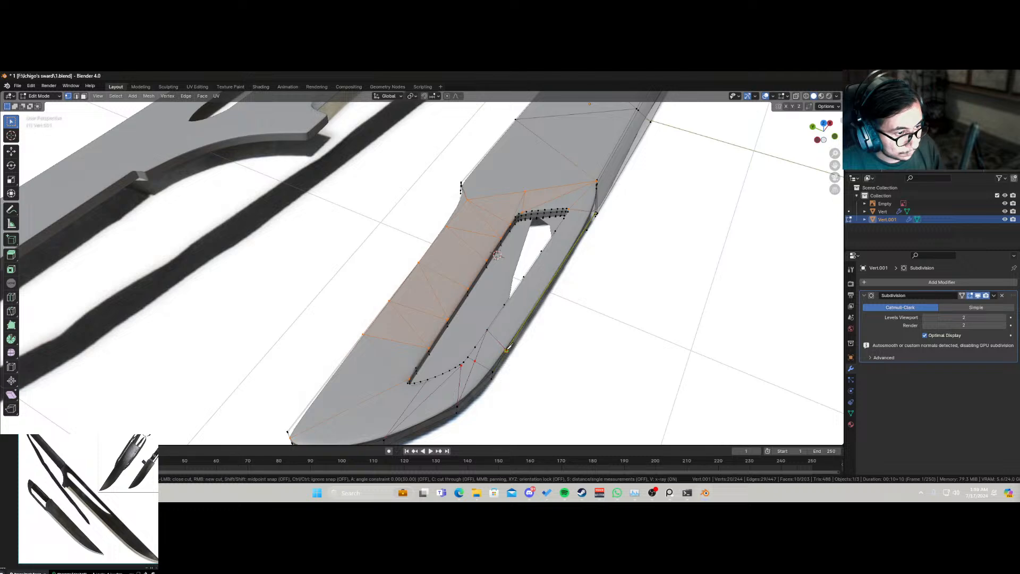
left_click(525, 276)
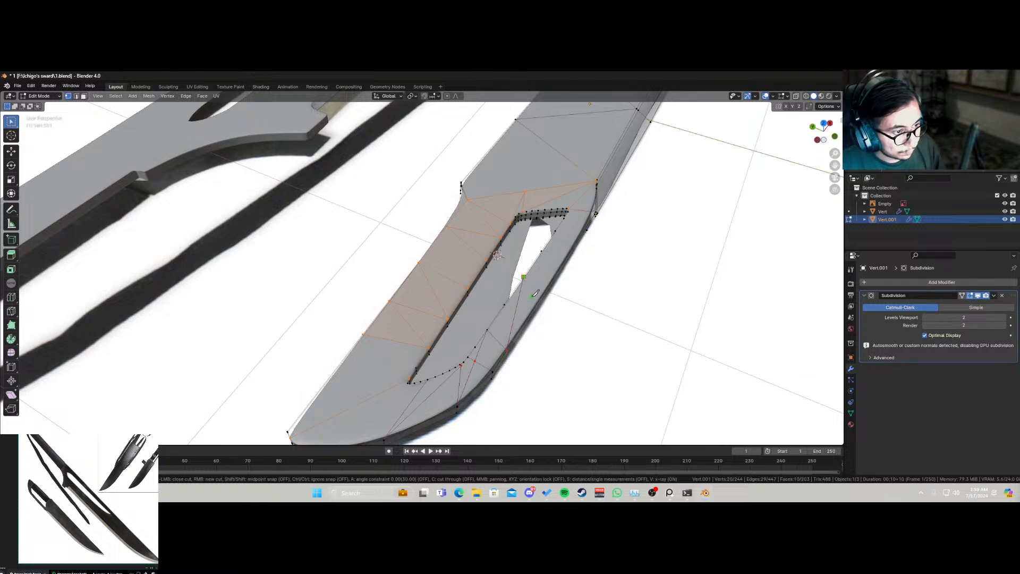
key("Return")
Step: Turn on X-ray in face selection mode and select two adjacent inner-wall faces on the handle opening's straight side
middle_click_drag(498, 338, 601, 296)
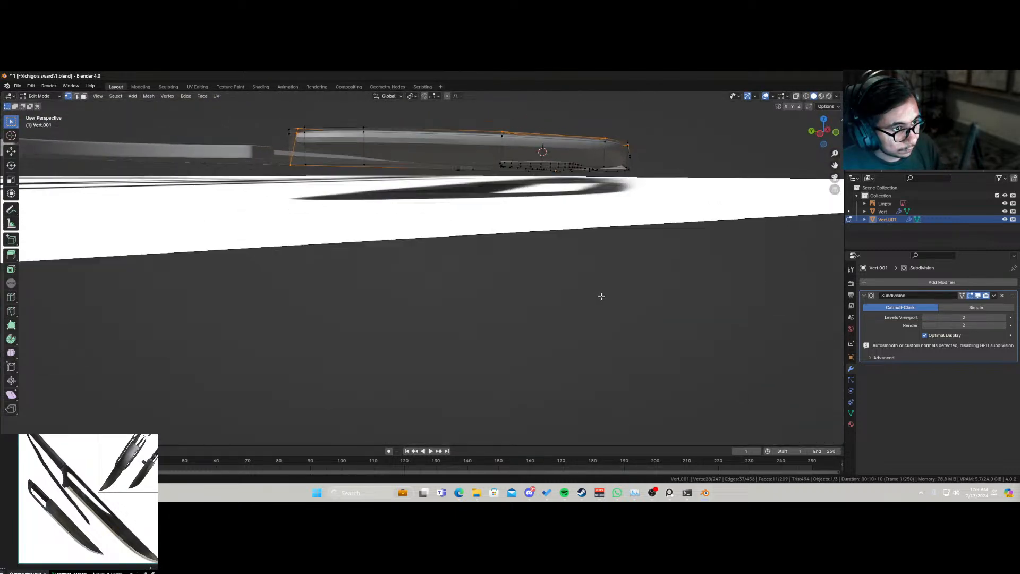
left_click(85, 97)
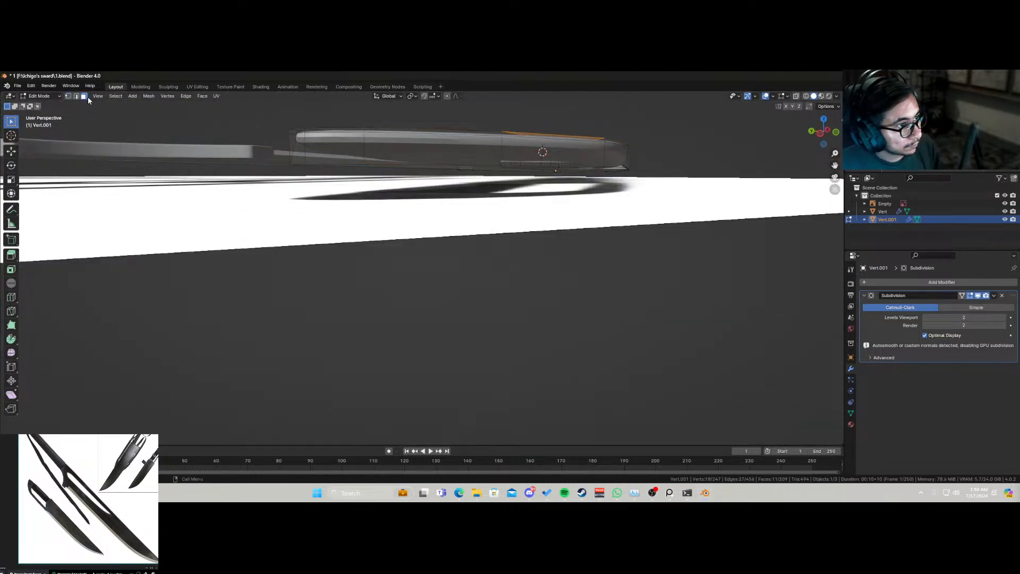
left_click(560, 170)
middle_click_drag(555, 169, 490, 217)
left_click(424, 168)
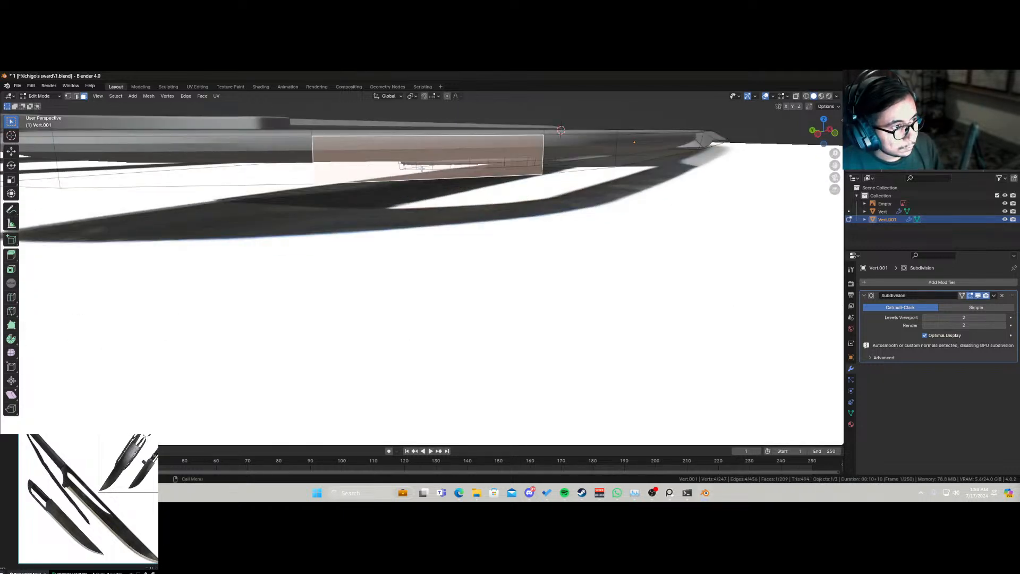
middle_click_drag(423, 168, 458, 205)
key("alt+z")
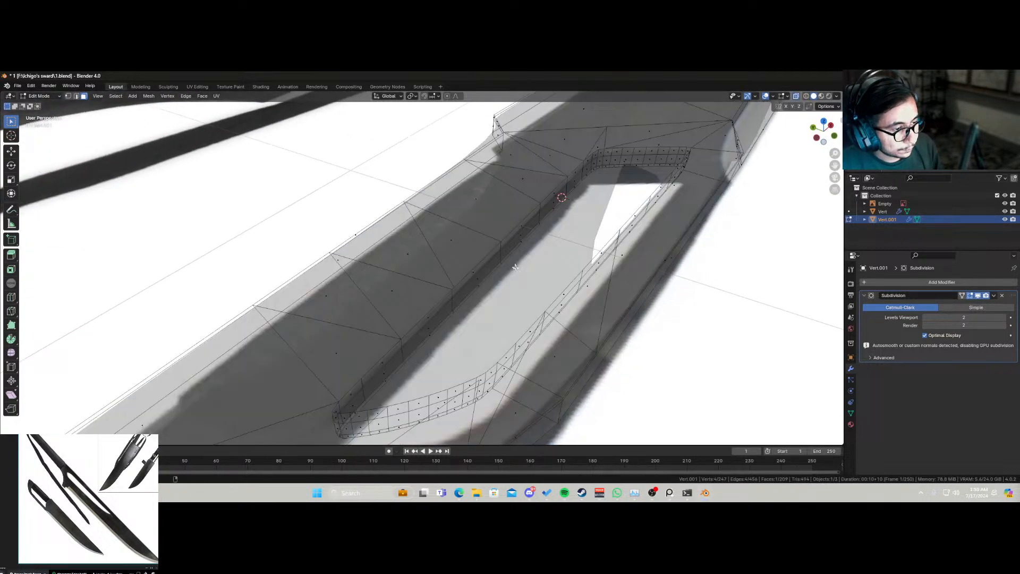
left_click(472, 294)
left_click(475, 292, "shift")
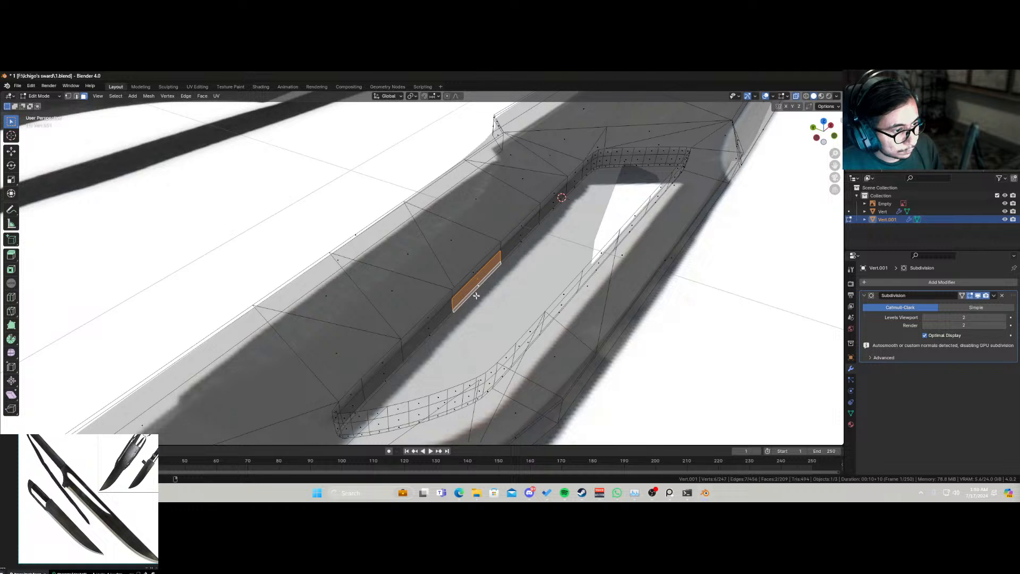
Step: Add a loop cut around the sword's outer side wall with an edge slide of about -0.11
middle_click_drag(520, 279, 524, 273)
key("ctrl+r")
left_click(390, 241)
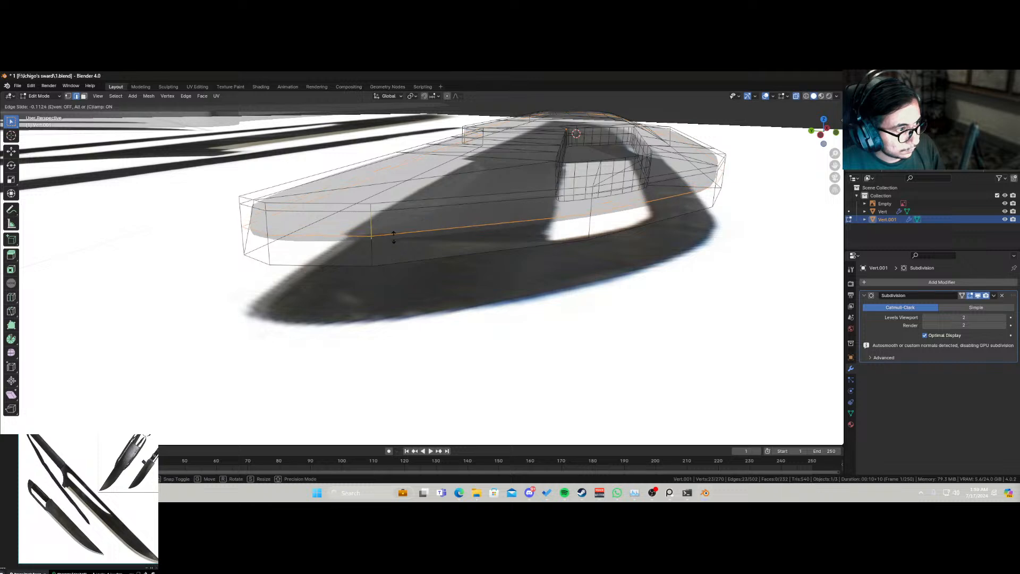
left_click(394, 239)
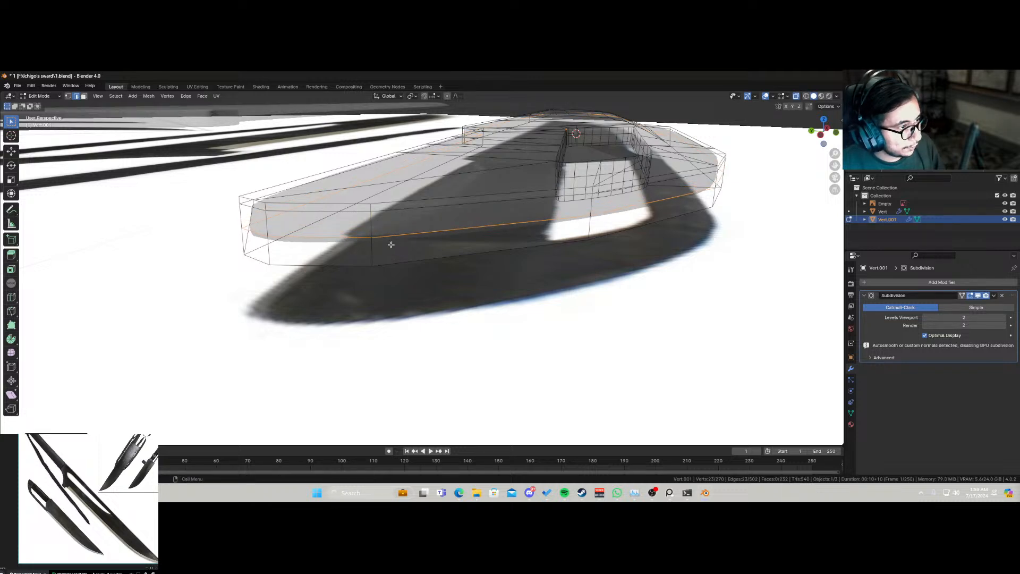
Step: From the front orthographic view, box-select the vertices along the underside of the handle
key("KP_1")
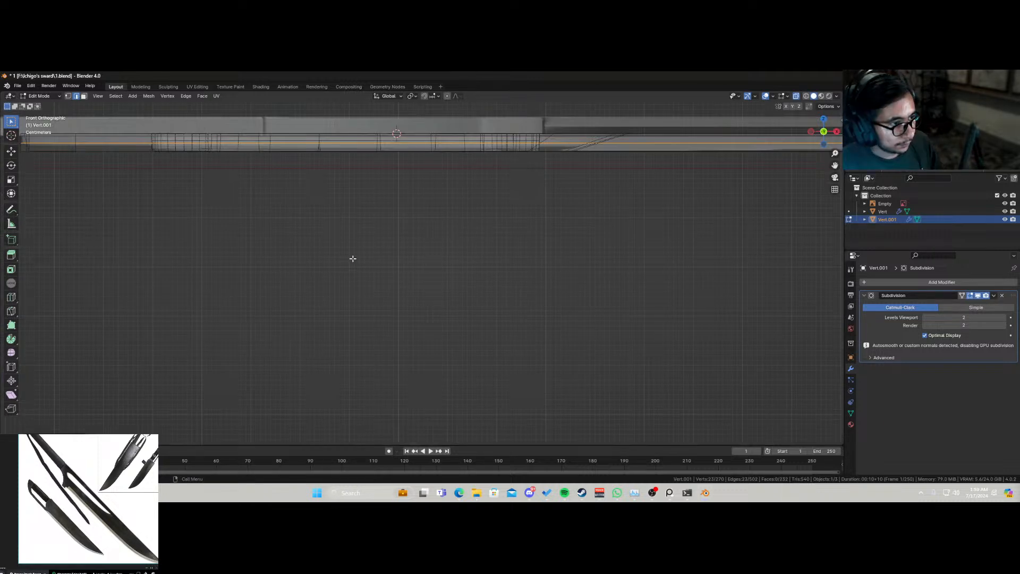
middle_click_drag(353, 209, 365, 296, "shift")
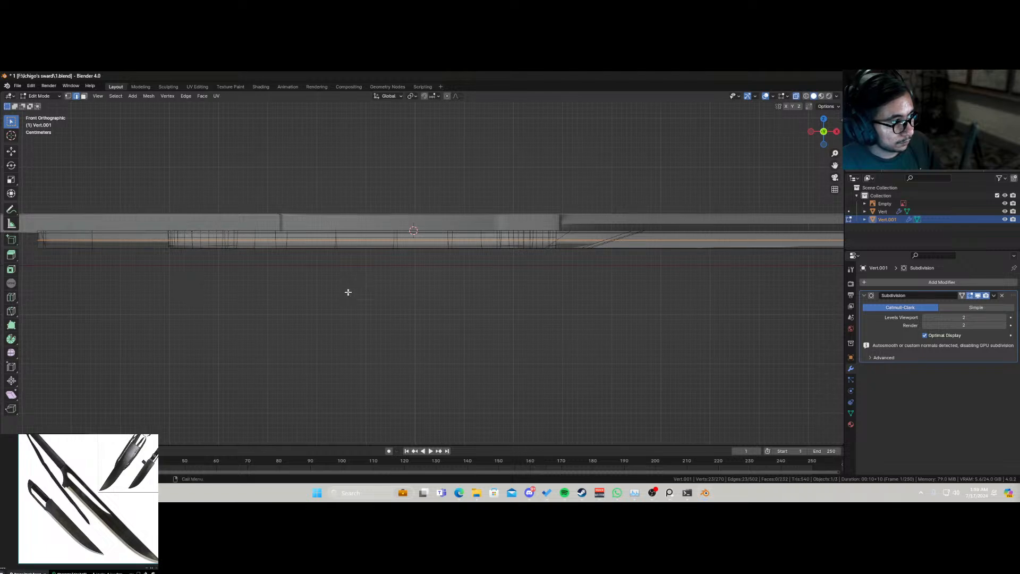
scroll(345, 289, "down", 1)
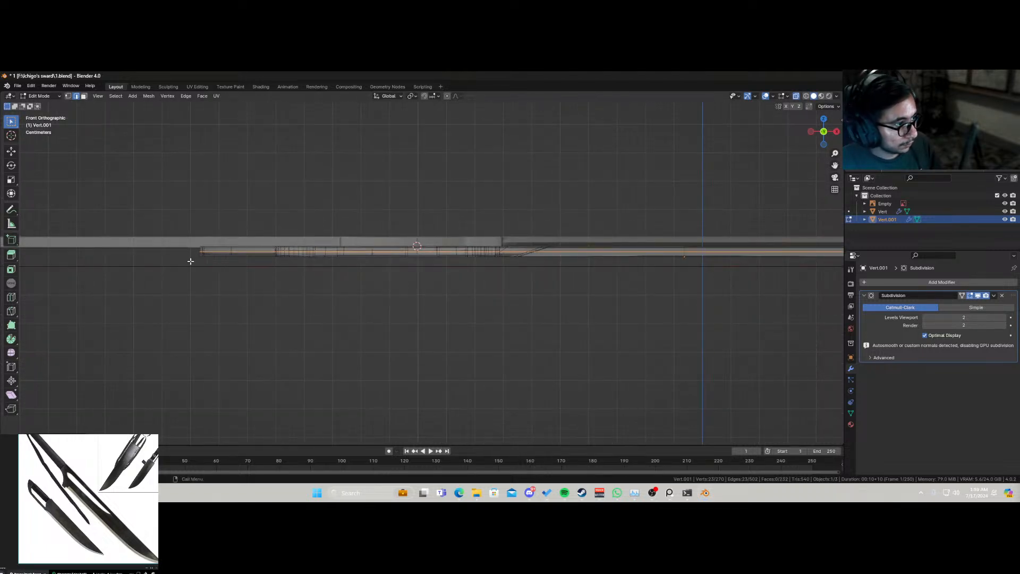
key("1")
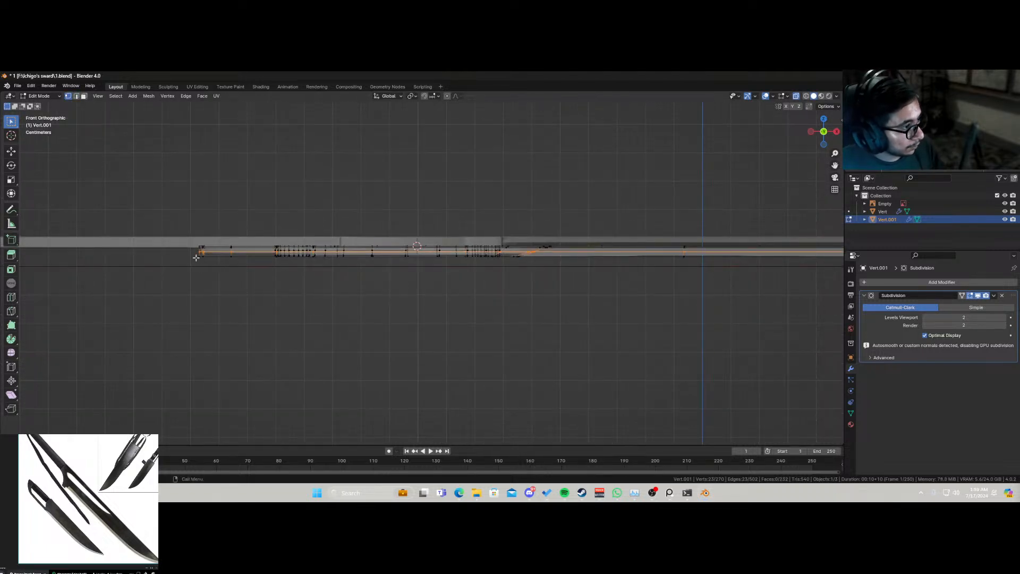
left_click(198, 257)
left_click_drag(189, 256, 840, 264)
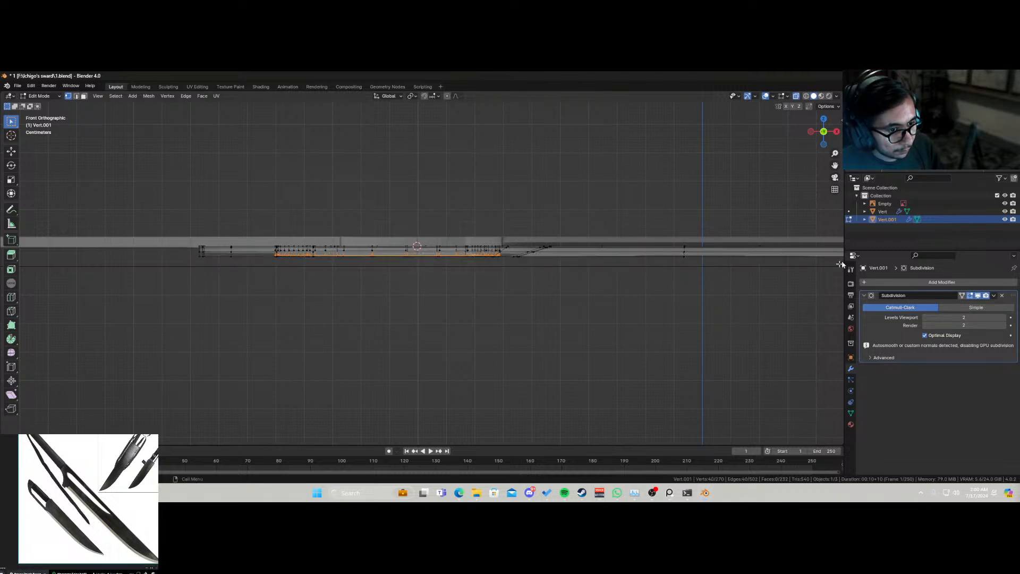
left_click_drag(168, 291, 879, 258)
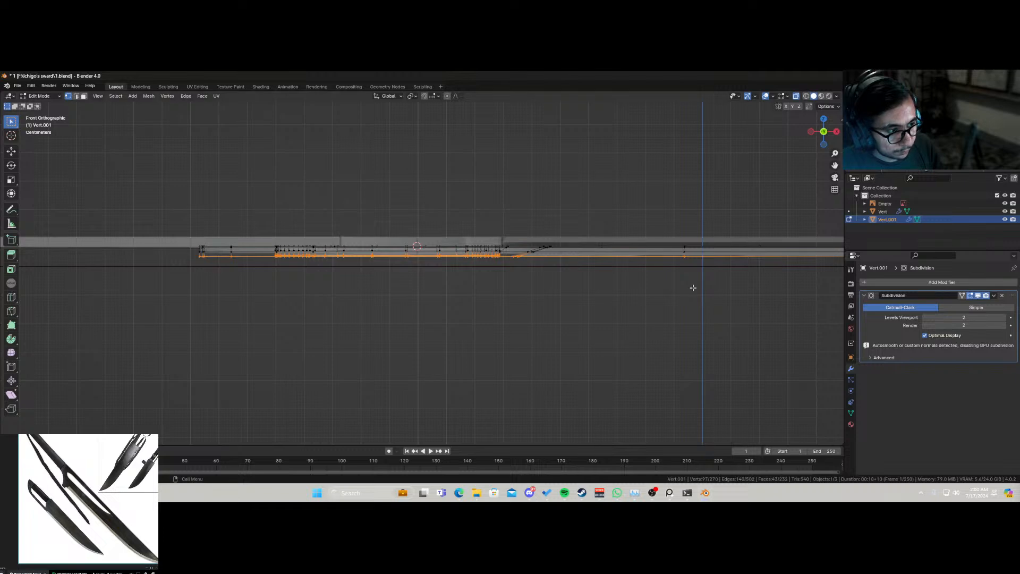
Step: Add the remaining underside vertices along the blade to its tip to the selection, and delete all selected underside vertices
scroll(691, 287, "down", 4)
middle_click_drag(709, 275, 581, 289, "shift")
left_click_drag(512, 322, 744, 278)
left_click_drag(522, 298, 568, 277)
scroll(568, 287, "up", 3)
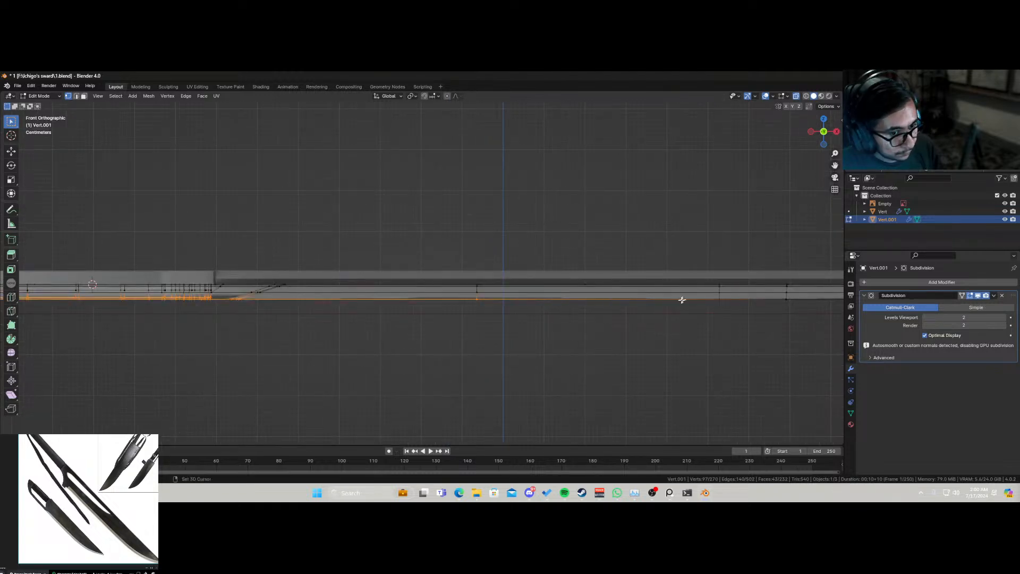
middle_click_drag(682, 300, 538, 298, "shift")
left_click_drag(572, 315, 668, 290, "shift")
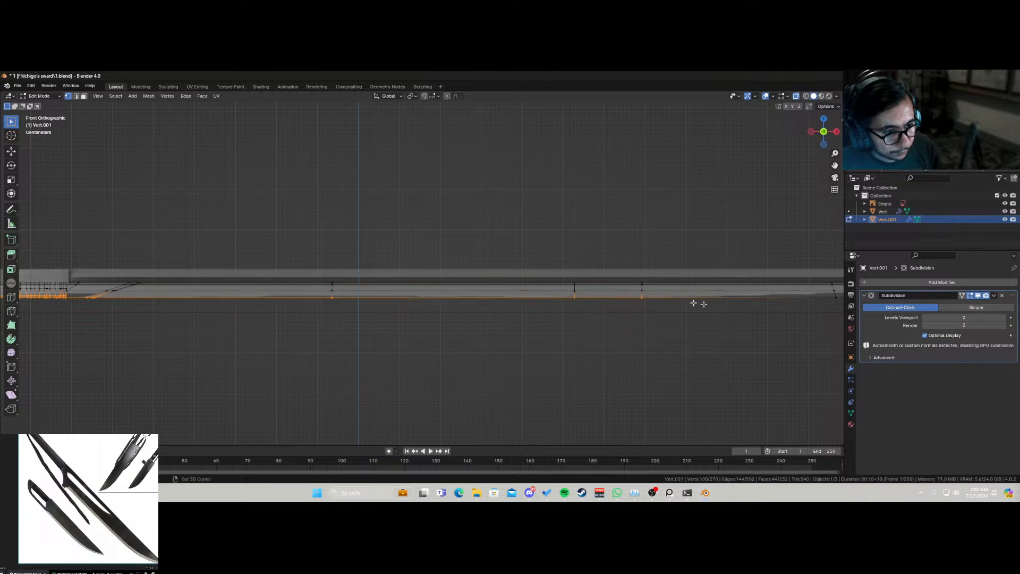
scroll(746, 308, "down", 1)
middle_click_drag(746, 309, 592, 326, "shift")
left_click_drag(597, 331, 631, 312, "shift")
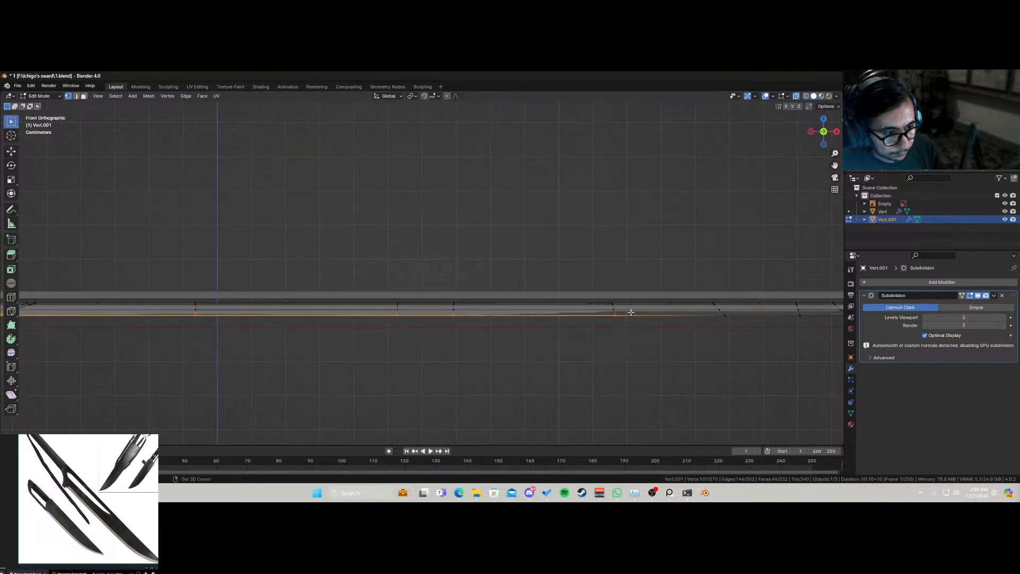
left_click_drag(704, 335, 743, 306, "shift")
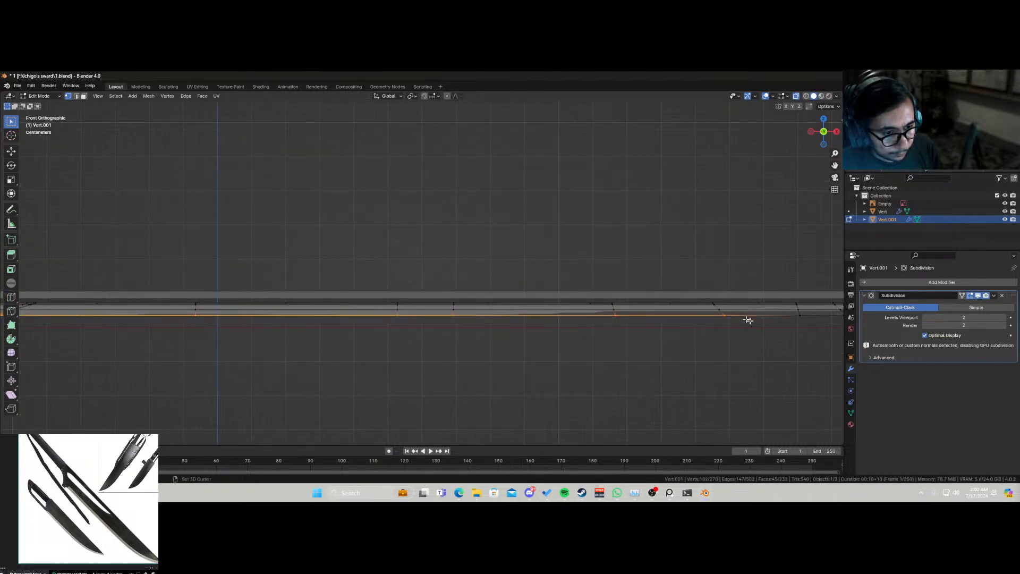
middle_click_drag(747, 319, 603, 335, "shift")
left_click_drag(603, 334, 677, 323, "shift")
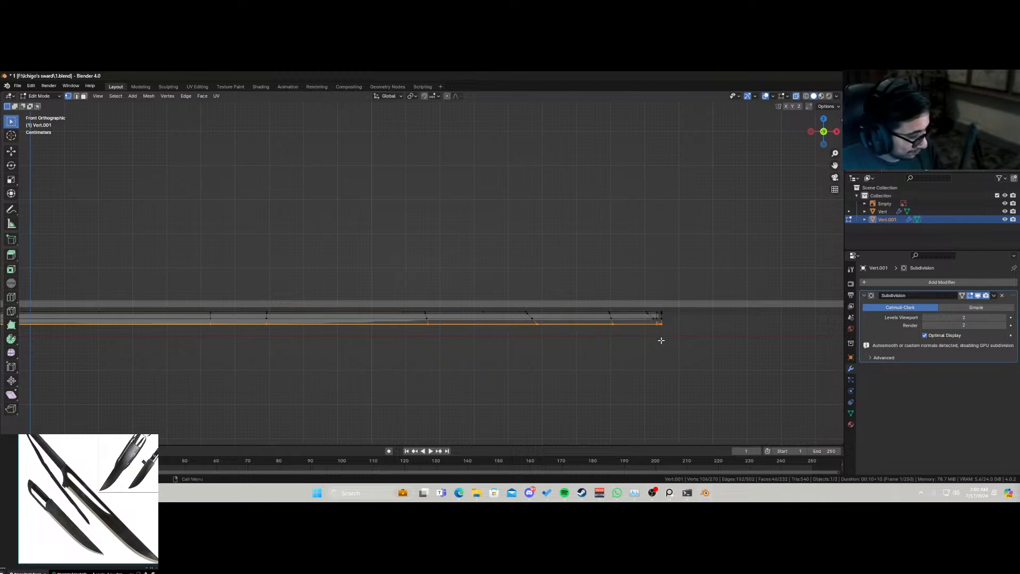
key("x")
left_click(652, 323)
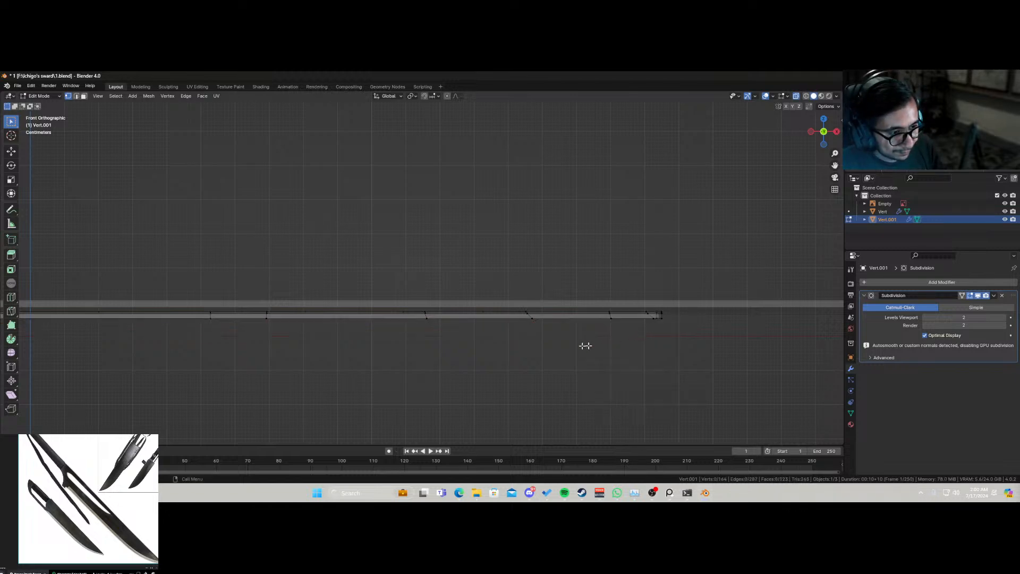
scroll(565, 345, "down", 3)
key("Tab")
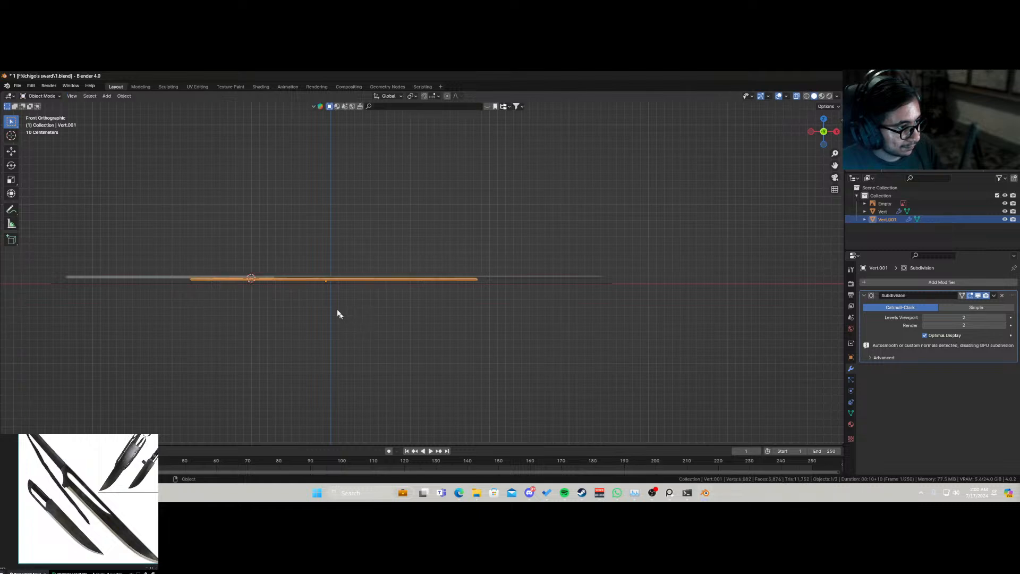
Step: Try to raise the short sword along the global Z axis, away from the reference image
middle_click_drag(336, 312, 356, 355)
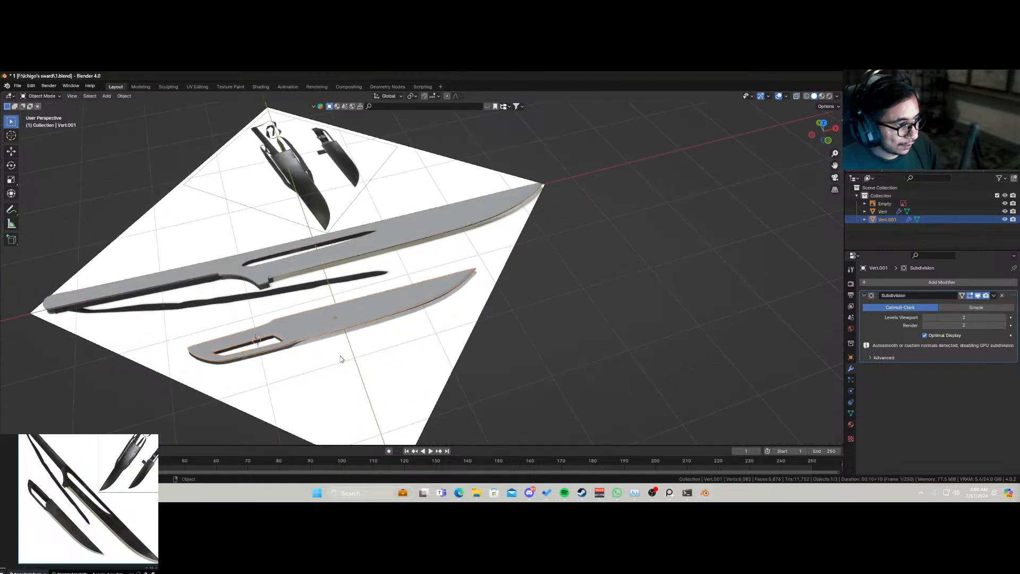
scroll(340, 359, "up", 4)
middle_click_drag(263, 367, 424, 339, "shift")
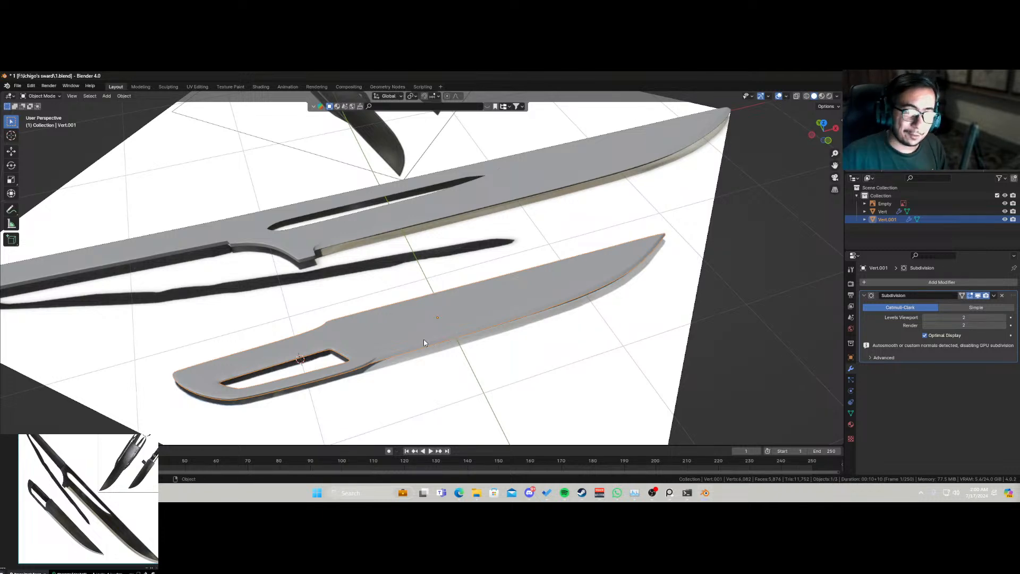
key("g")
key("z")
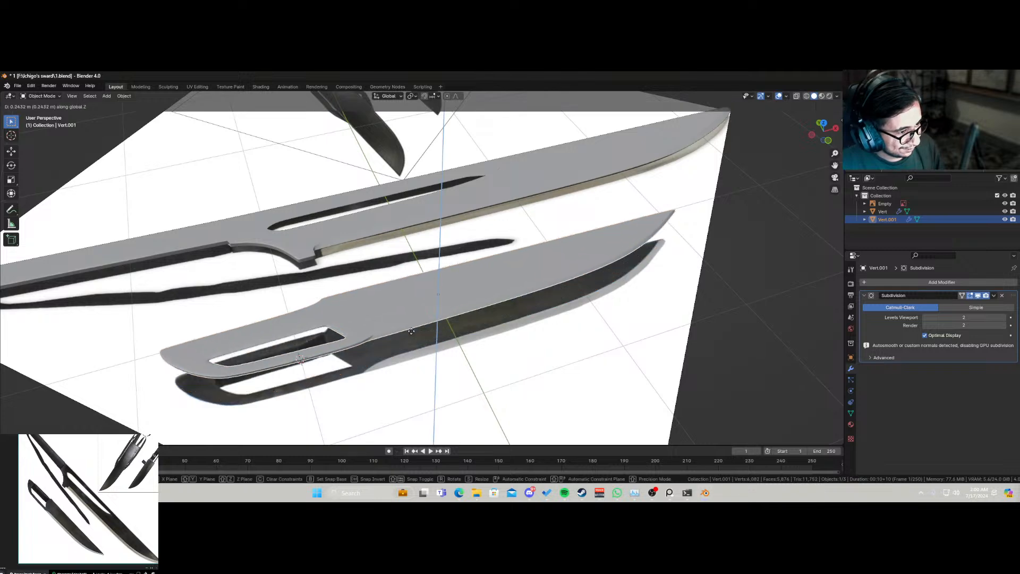
left_click(414, 347)
key("ctrl+z")
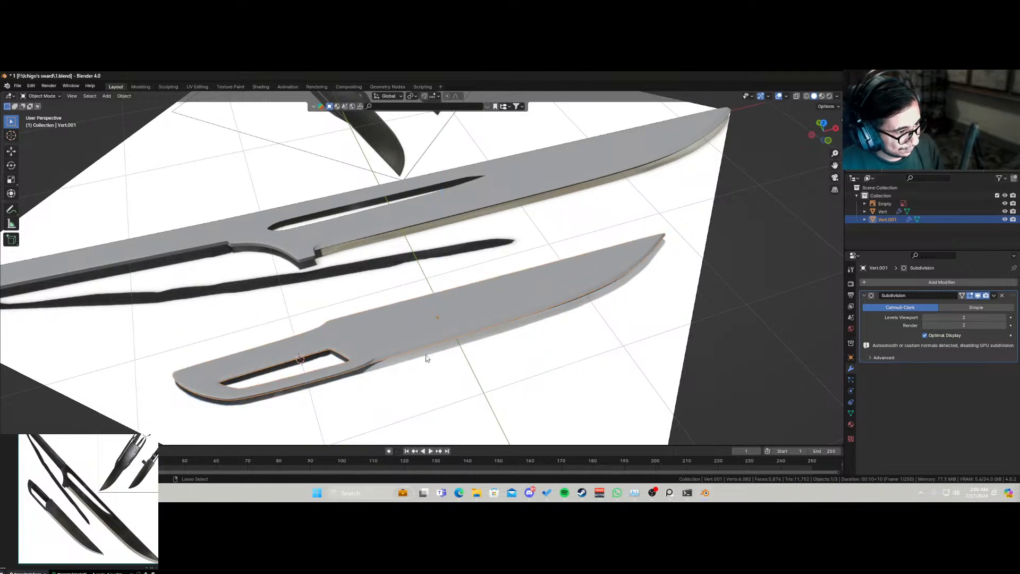
Step: Save the file and add a Mirror modifier to the short sword, mirroring on the Z axis only
key("ctrl+s")
scroll(427, 358, "up", 8)
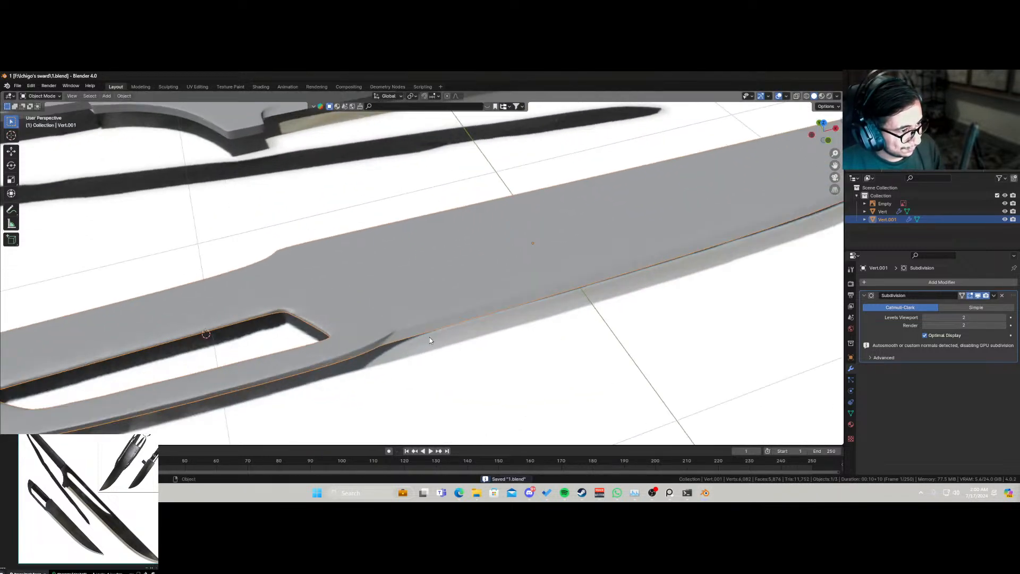
scroll(429, 340, "down", 2)
middle_click_drag(428, 317, 466, 289)
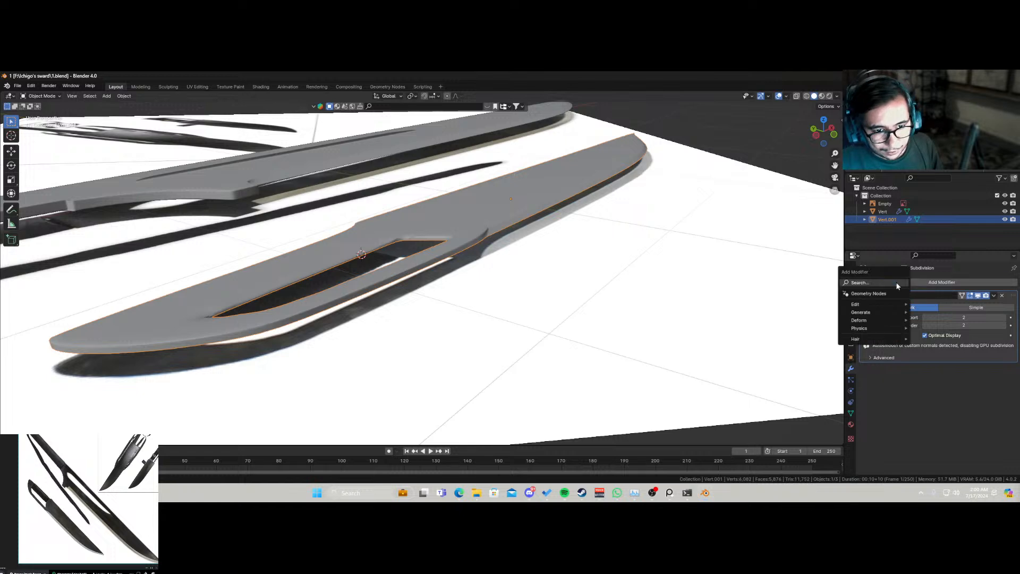
left_click(896, 282)
left_click(879, 348)
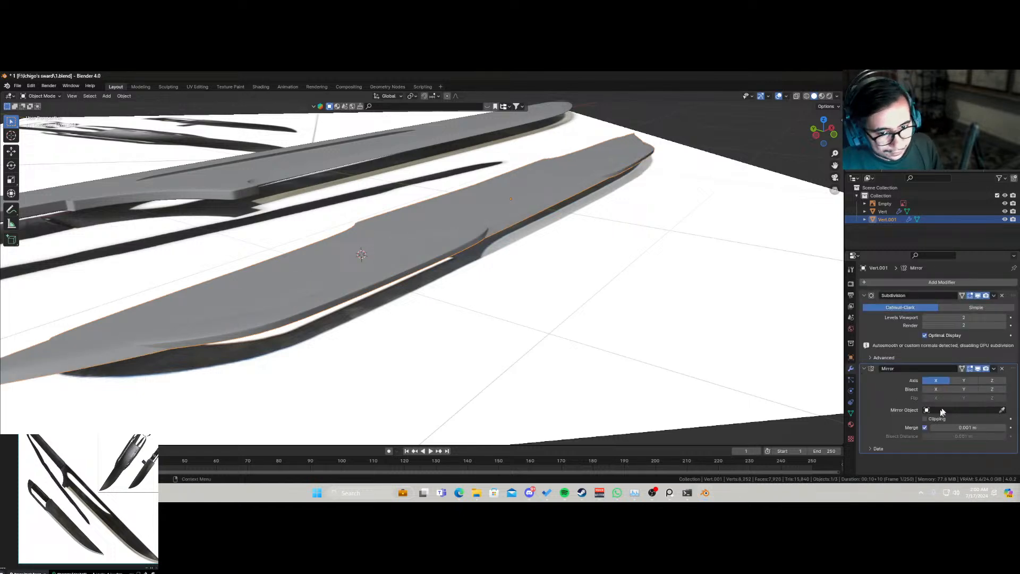
left_click(990, 381)
left_click(939, 381)
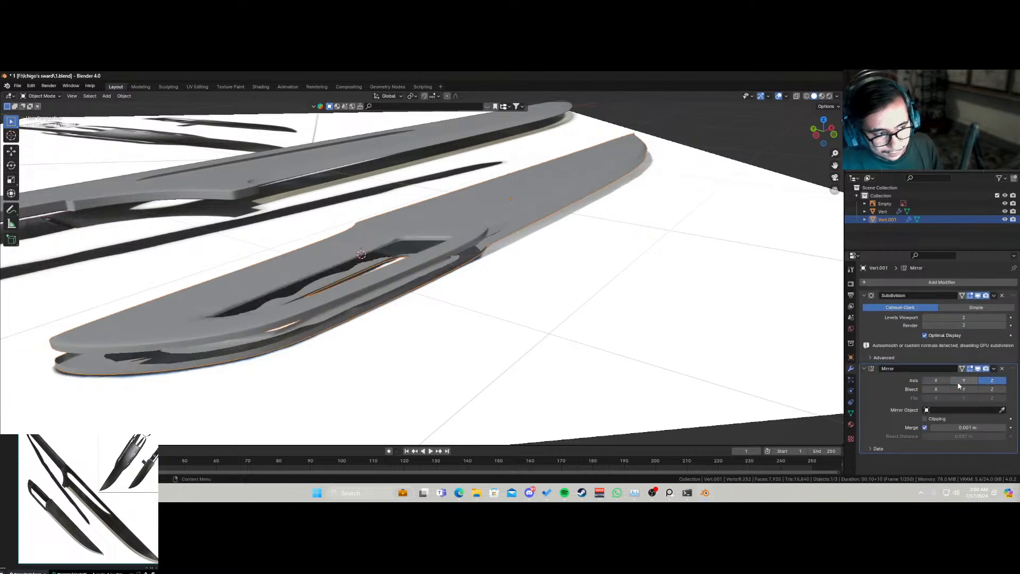
Step: Lower the short sword's entire mesh along Z in Edit Mode to meet its mirrored half, and save the file
middle_click_drag(455, 320, 473, 308)
key("Tab")
key("a")
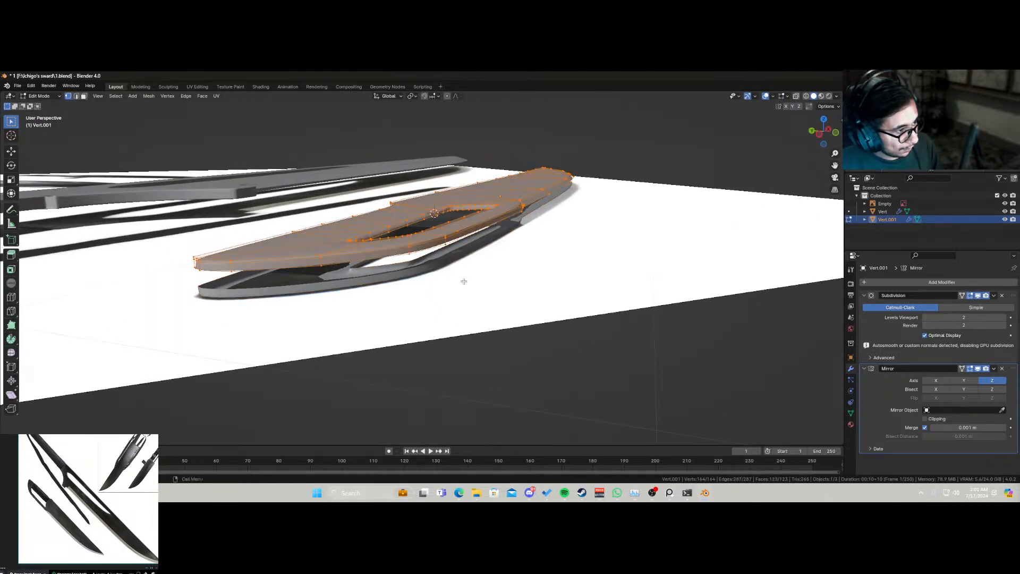
key("g")
key("z")
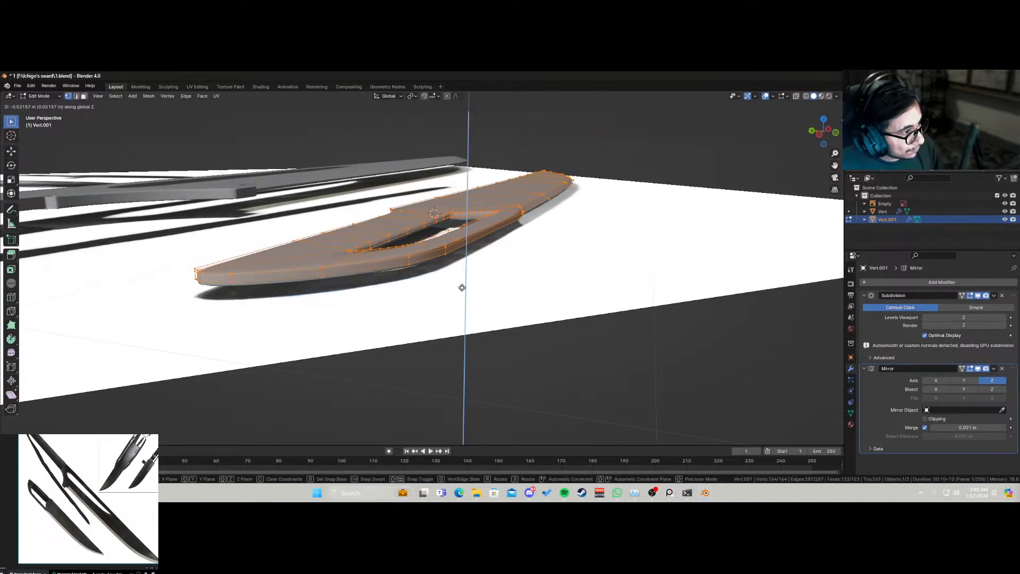
left_click(461, 287)
key("Tab")
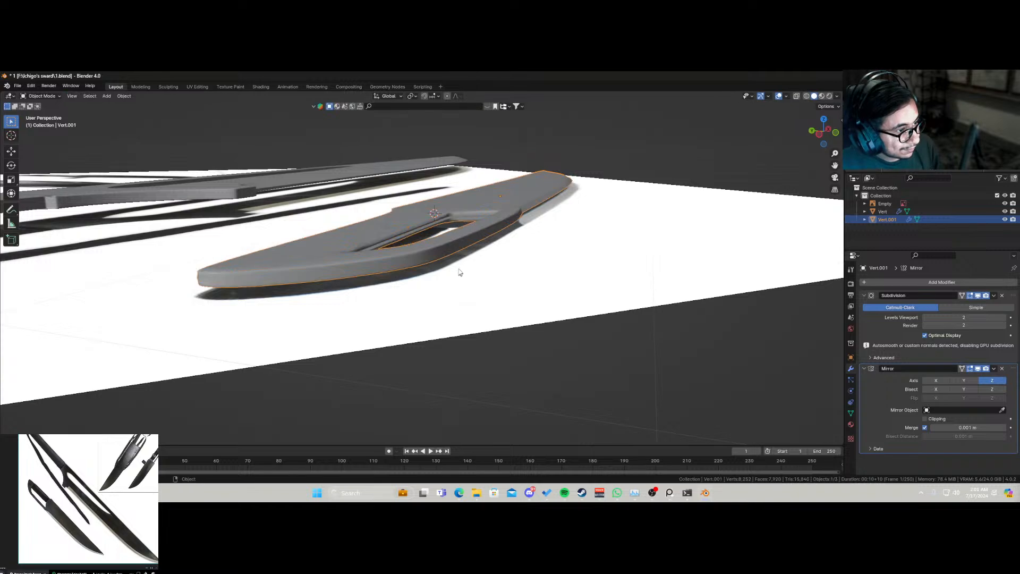
key("ctrl+s")
Step: Raise the entire mesh about 0.0039 m along Z to refine the seam along the blade edge, and save the file
middle_click_drag(472, 259, 432, 274)
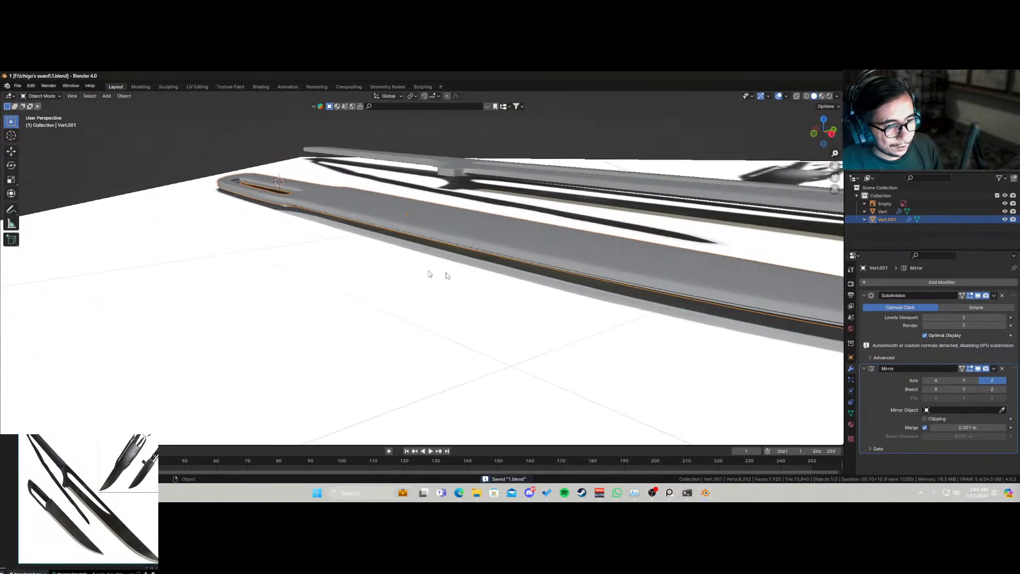
key("Tab")
middle_click_drag(524, 278, 550, 263)
key("g")
key("z")
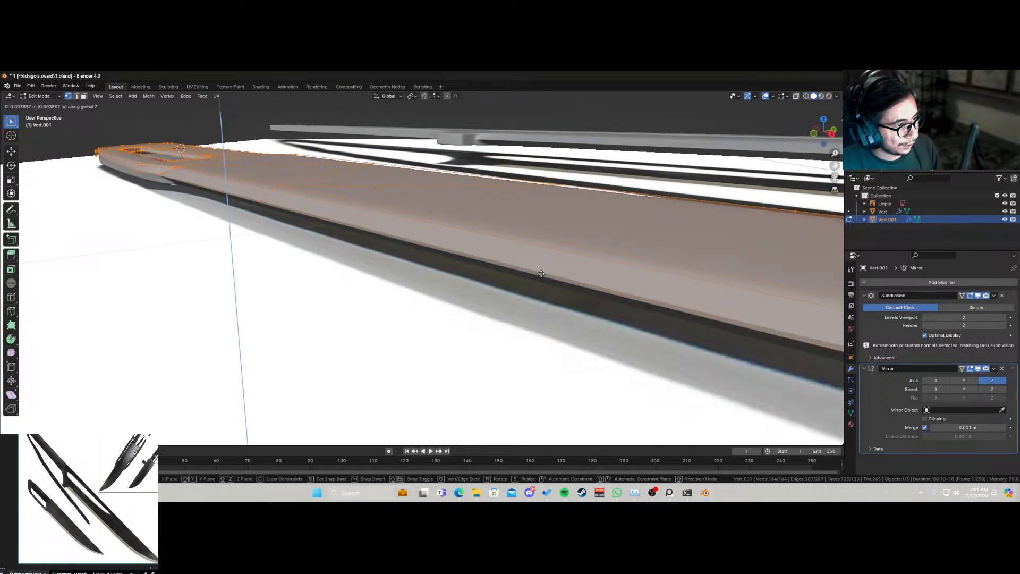
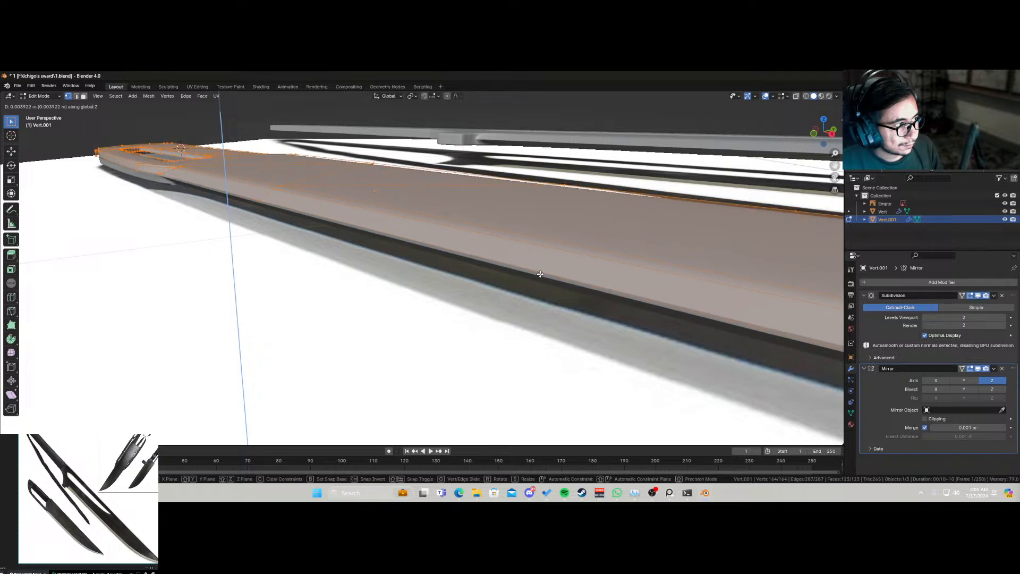
left_click(540, 274)
key("Tab")
scroll(530, 283, "down", 2)
key("ctrl+s")
scroll(520, 287, "down", 5)
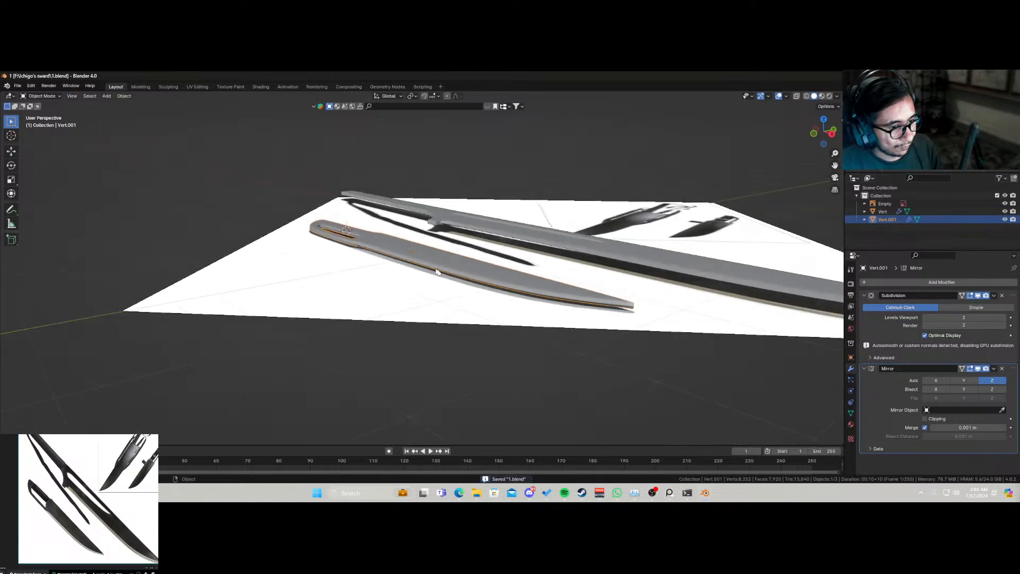
Step: Viewed end-on, lower the entire mesh about 0.0015 m along Z against its mirrored half, and save the file
middle_click_drag(436, 272, 348, 240)
key("Tab")
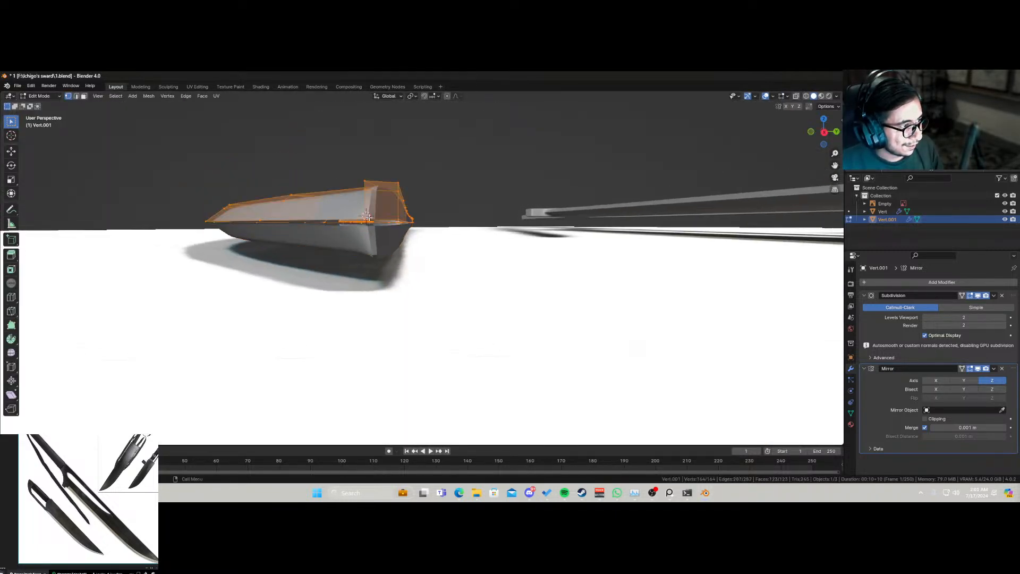
key("g")
key("z")
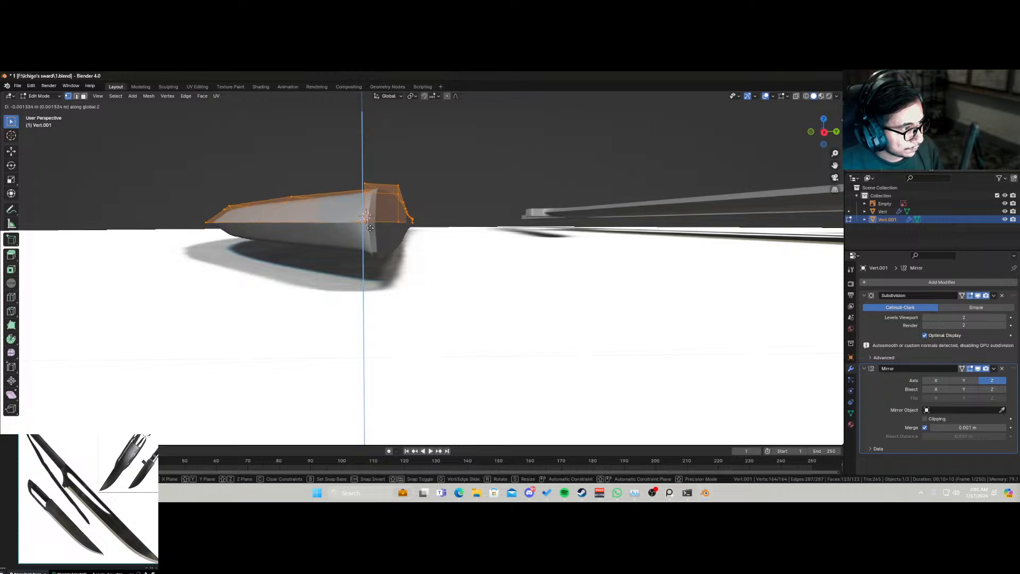
left_click(370, 229)
key("Tab")
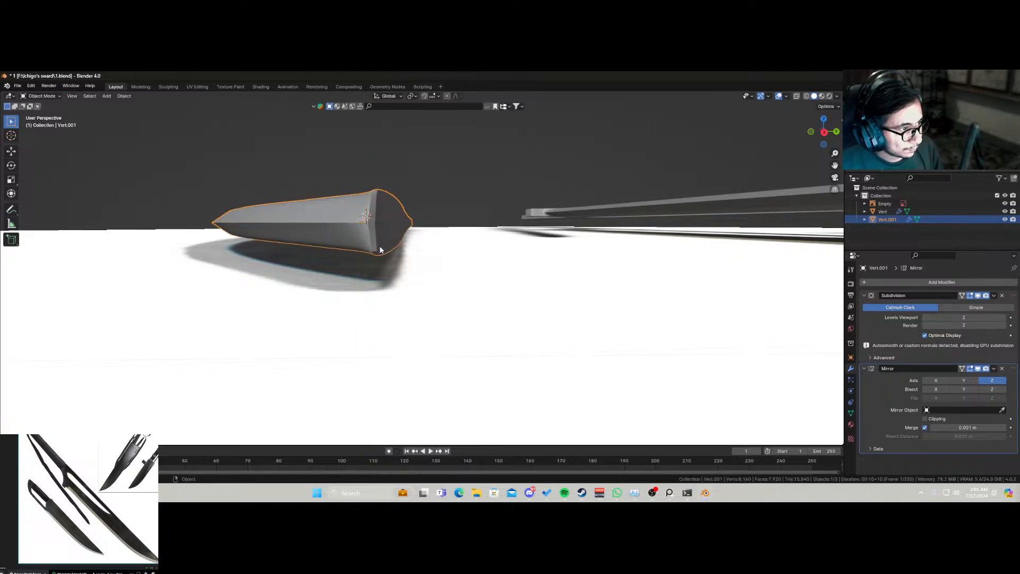
middle_click_drag(370, 229, 476, 301)
key("ctrl+s")
Step: Delete the reference image empty from the scene and save the file
scroll(475, 299, "down", 5)
scroll(467, 306, "up", 5)
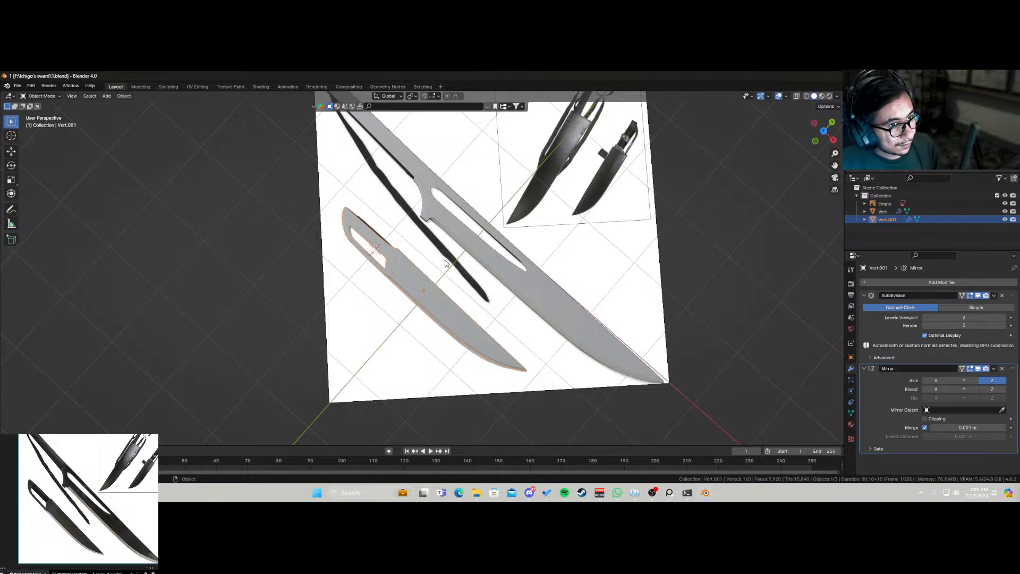
left_click(415, 270)
scroll(395, 214, "up", 1)
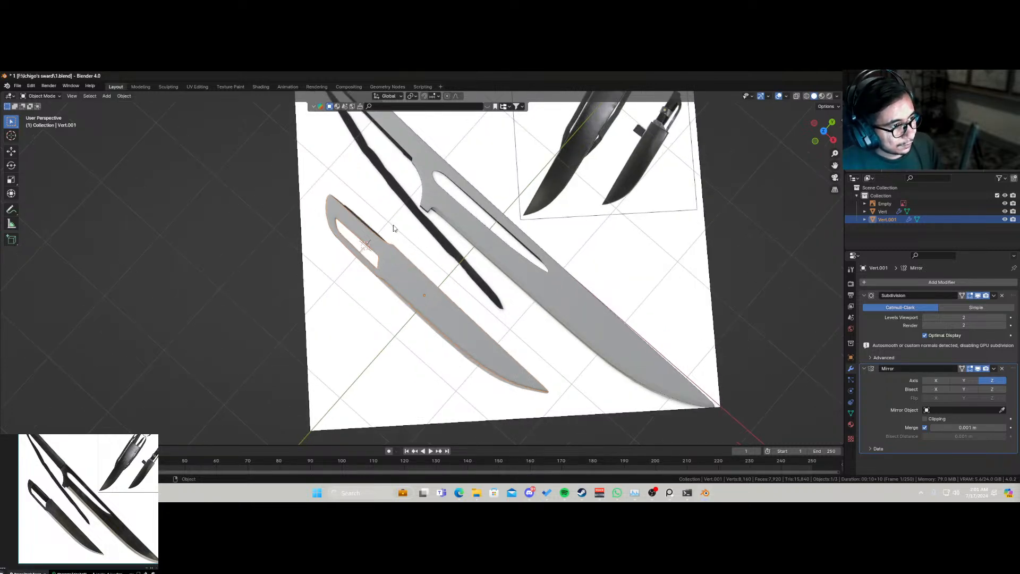
scroll(407, 242, "down", 3)
left_click(395, 220)
key("x")
left_click(394, 220)
middle_click_drag(428, 262, 467, 270)
scroll(275, 246, "up", 2)
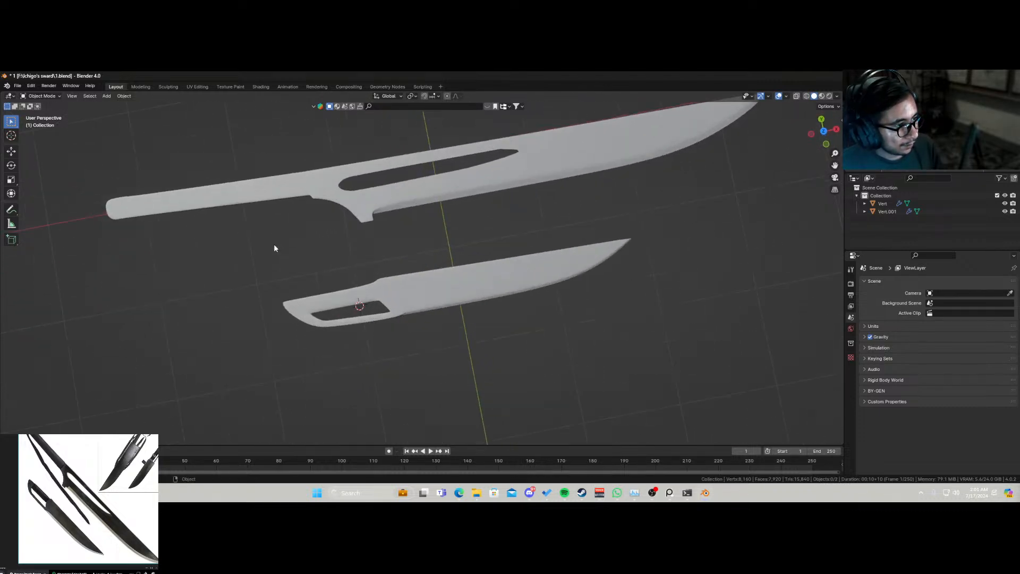
mouse_move(414, 309)
middle_mouse_down()
mouse_move(371, 238)
mouse_move(417, 289)
middle_mouse_up()
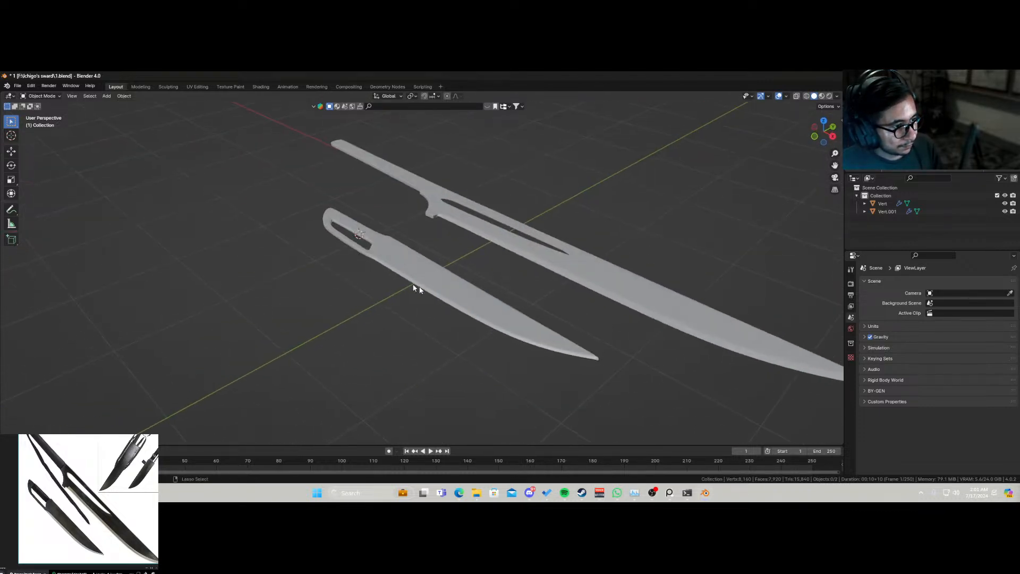
key("ctrl+s")
Step: Lower the bottom edge loop of the handle opening's inner wall along Z to close the gap to the mirrored half
scroll(435, 312, "up", 2)
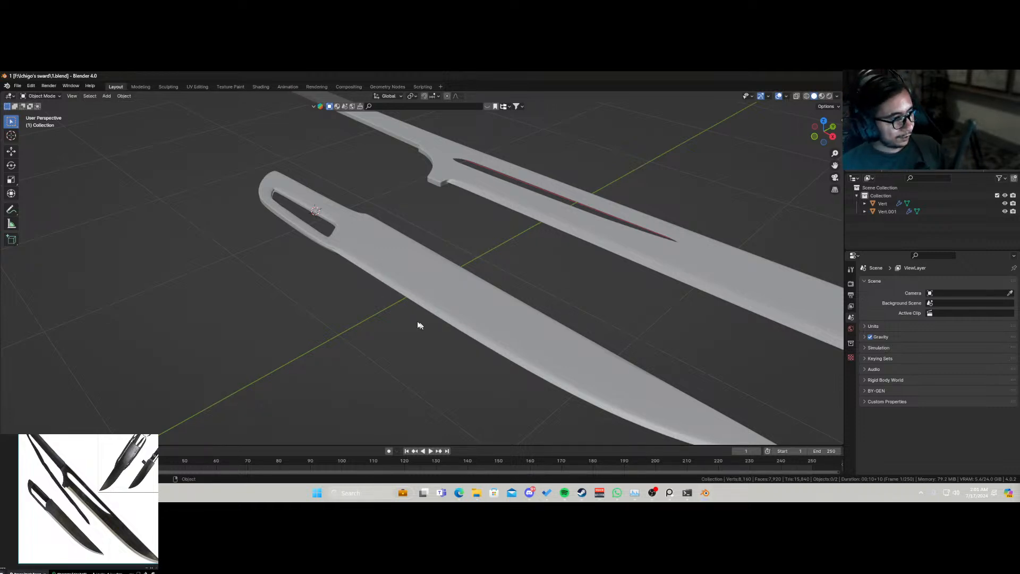
scroll(268, 293, "up", 4)
middle_click_drag(168, 269, 506, 143)
left_click(508, 154)
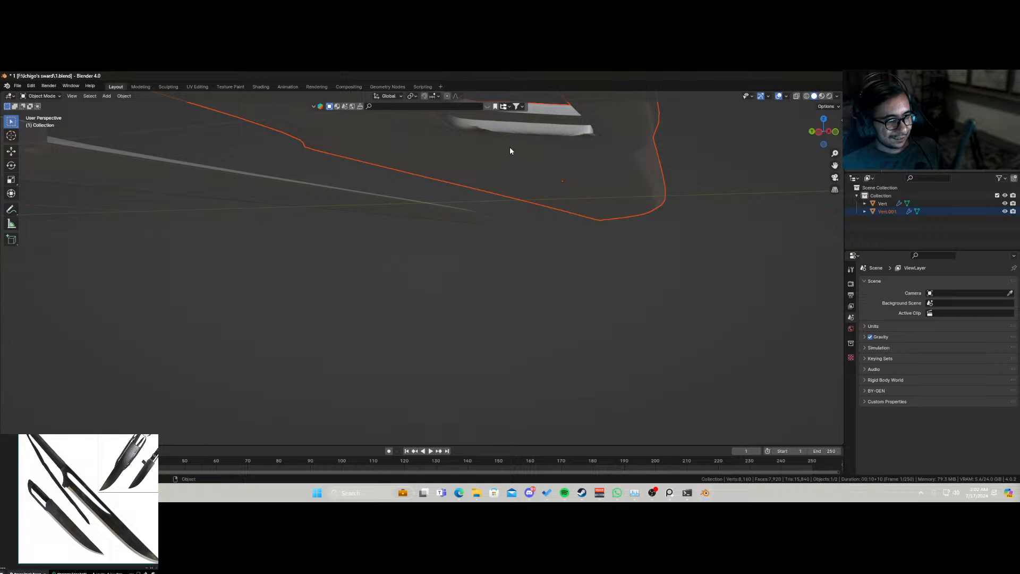
scroll(513, 151, "up", 2)
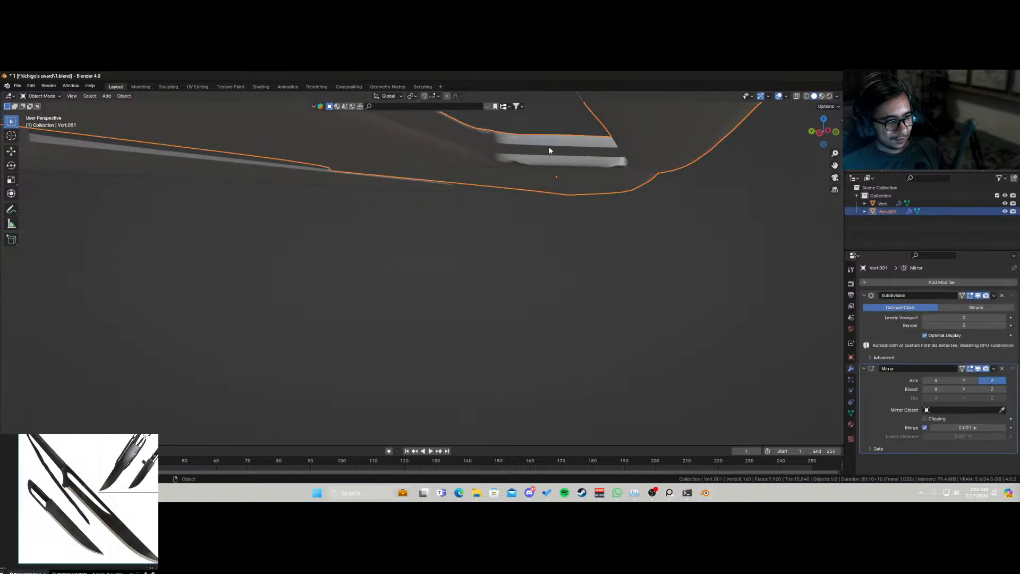
key("Tab")
left_click(564, 145)
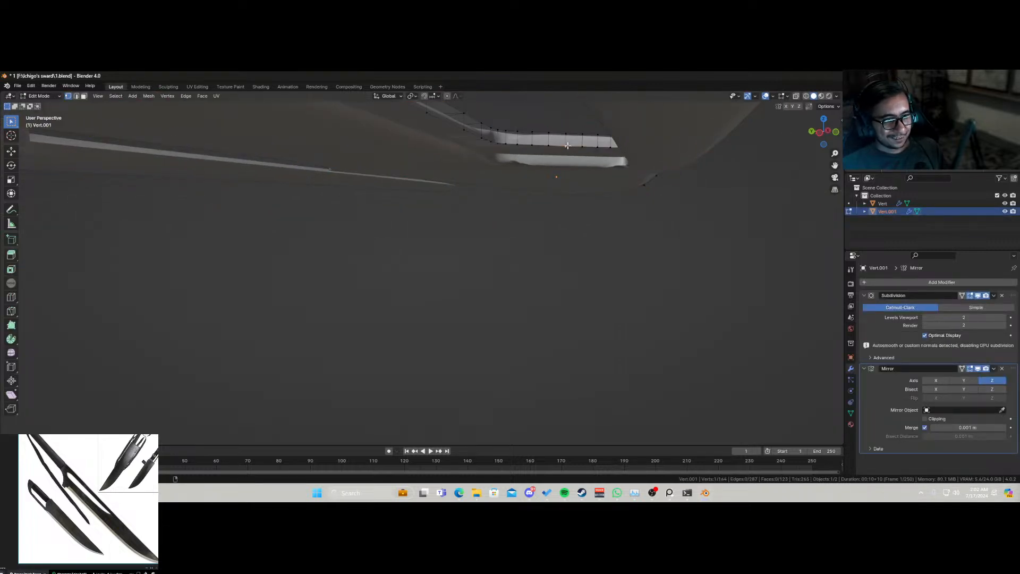
left_click(567, 145, "alt")
key("g")
key("z")
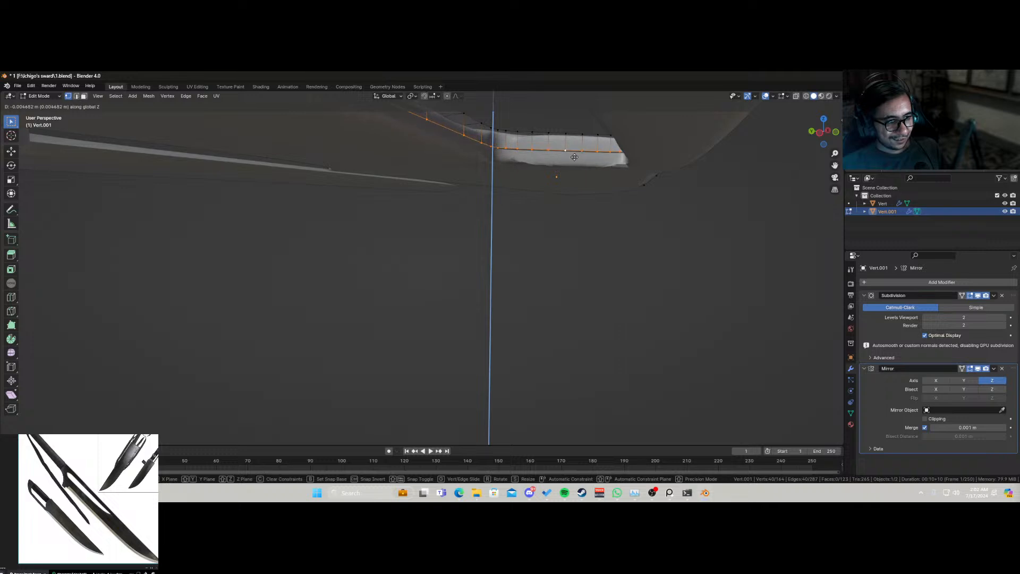
left_click(577, 165)
key("Tab")
Step: Add an edge loop around the short sword's handle opening, along the lower edge of its inner wall
right_click(573, 163)
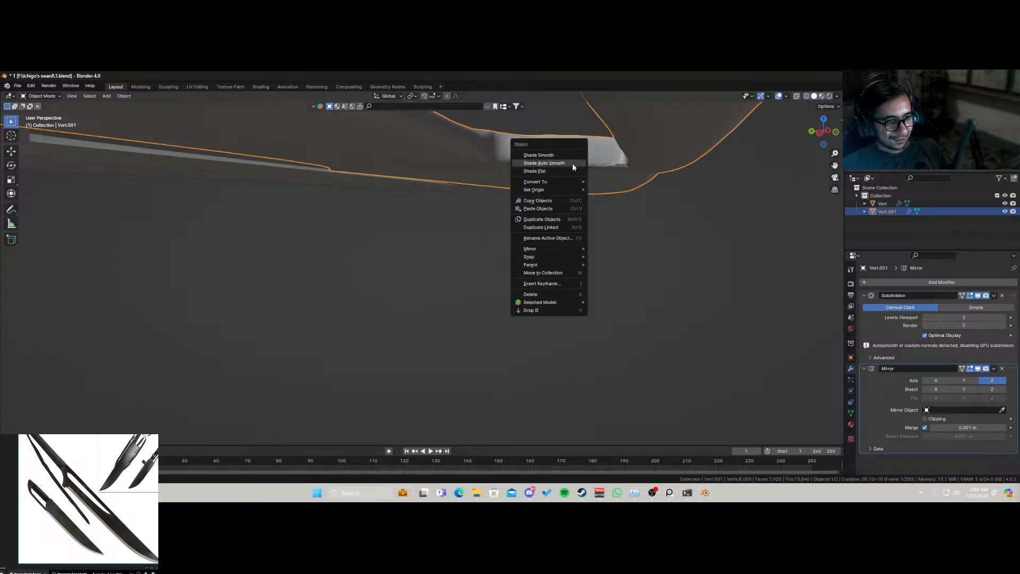
key("Escape")
key("Tab")
key("ctrl+r")
left_click(596, 148)
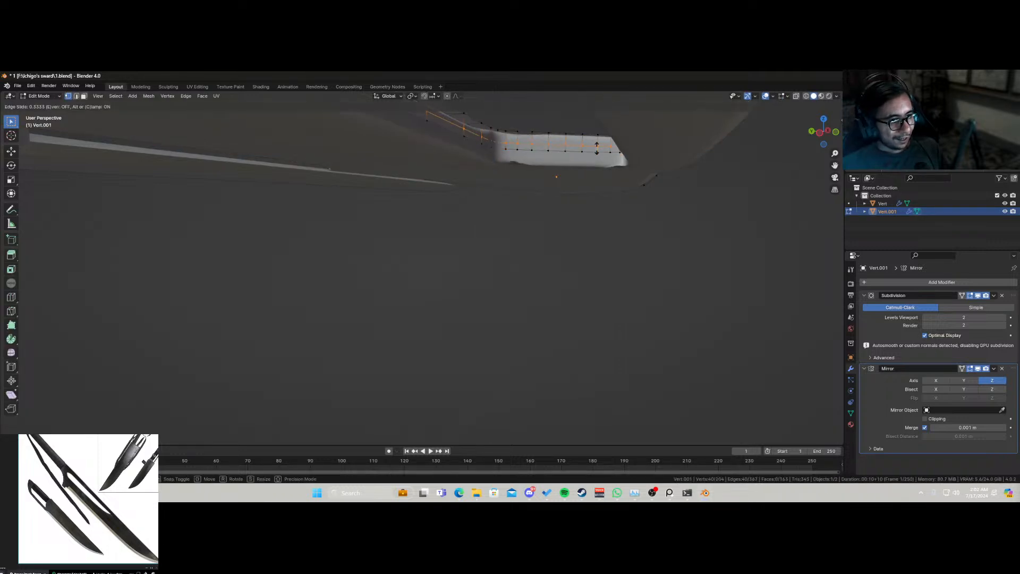
left_click(597, 151)
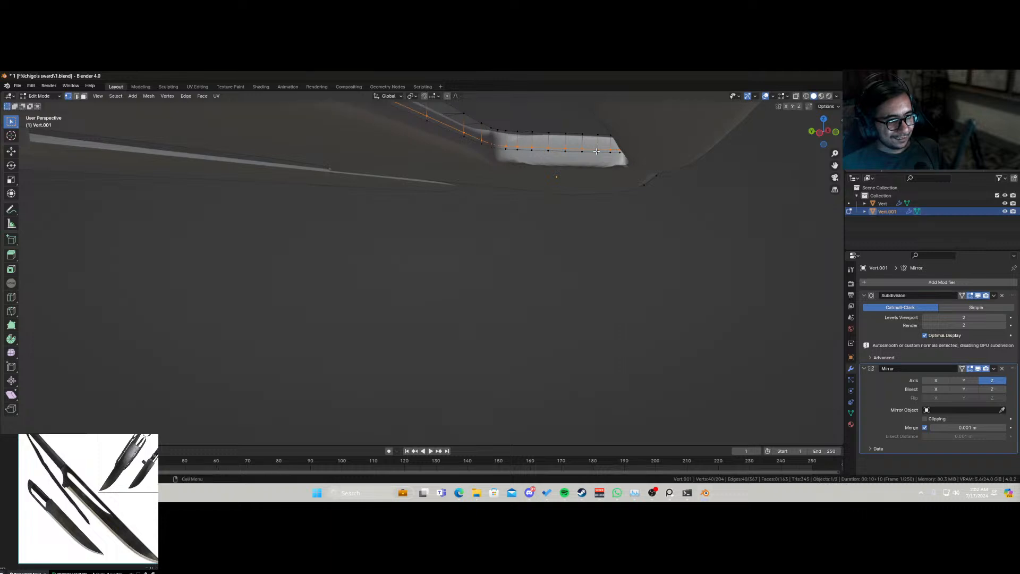
Step: Add a second edge loop around the handle opening's inner wall, close to its upper rim
key("ctrl+r")
left_click(597, 142)
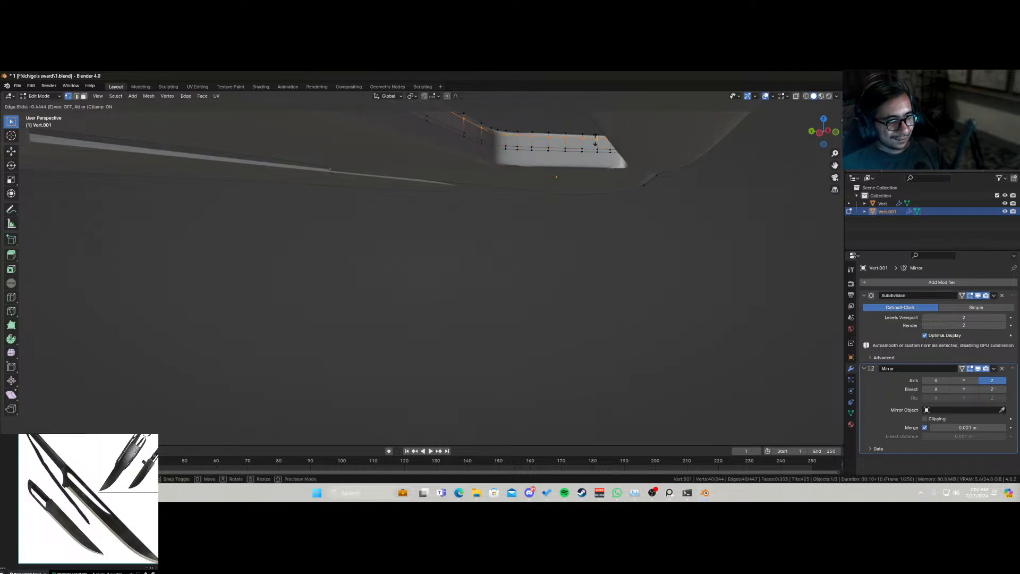
left_click(592, 153)
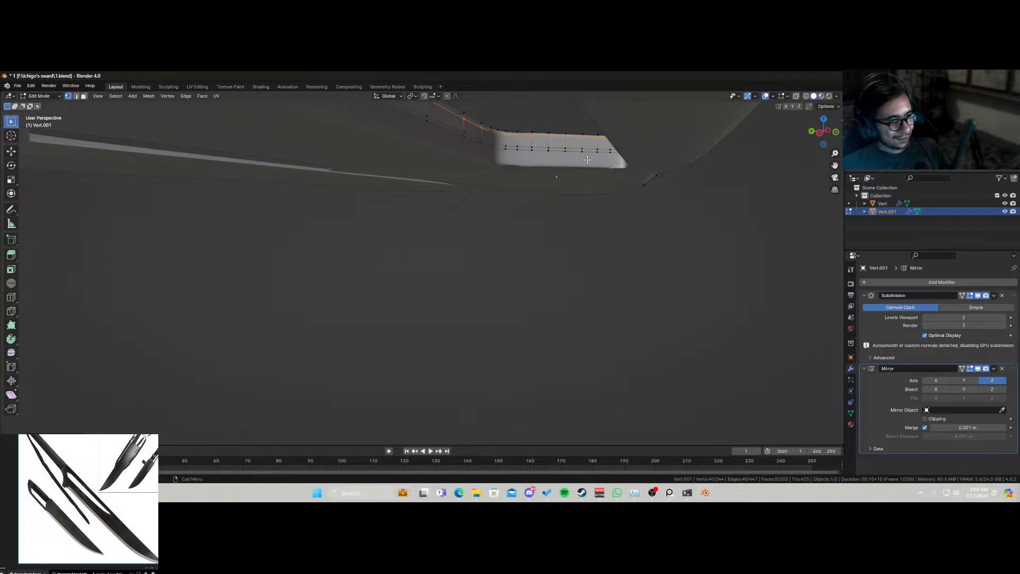
key("Tab")
Step: Inspect the short sword and its handle opening from several angles beside the longer sword
key("KP_7")
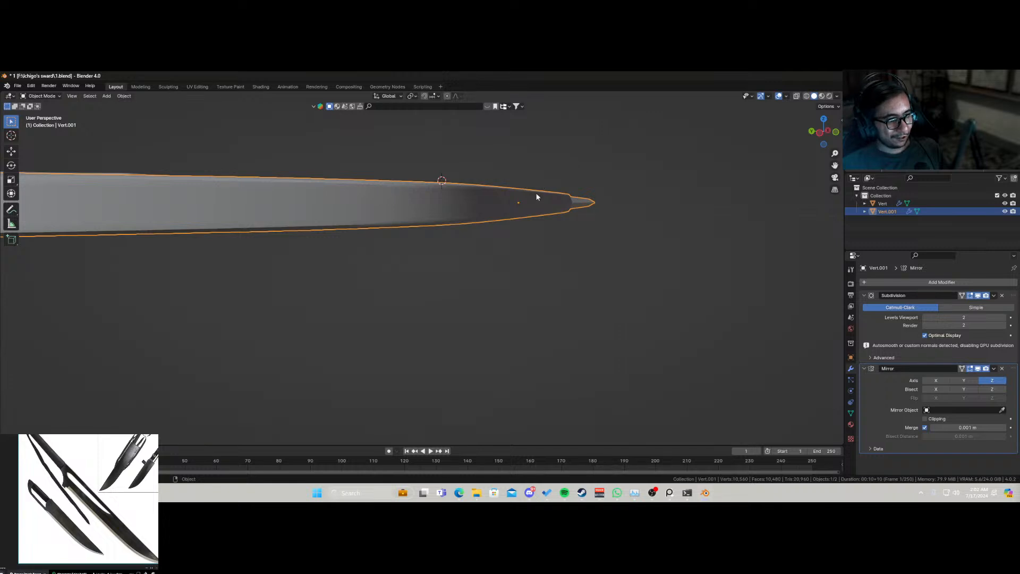
middle_click_drag(538, 198, 547, 212)
scroll(548, 224, "down", 5)
right_click(486, 235)
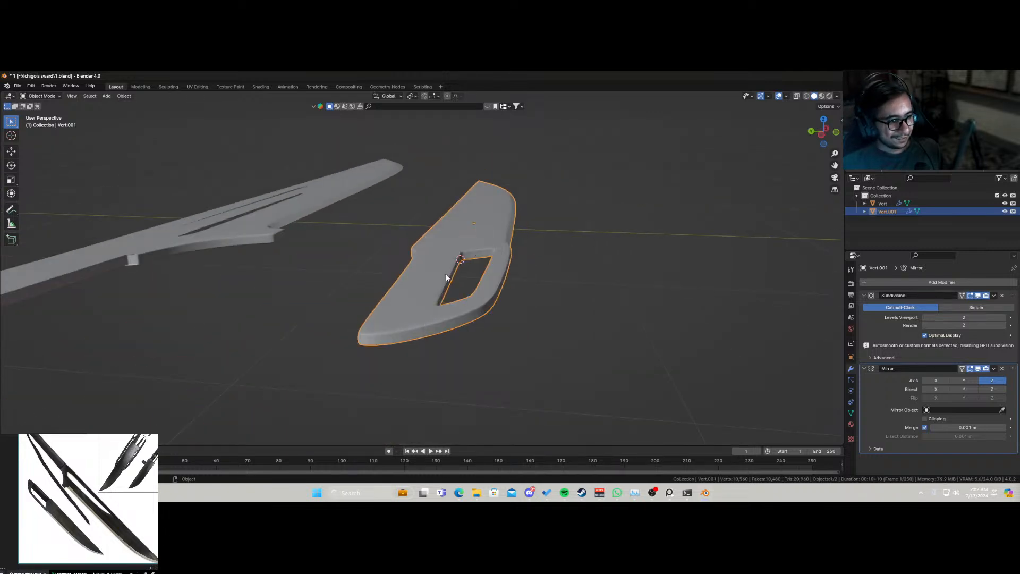
middle_click_drag(486, 239, 428, 332)
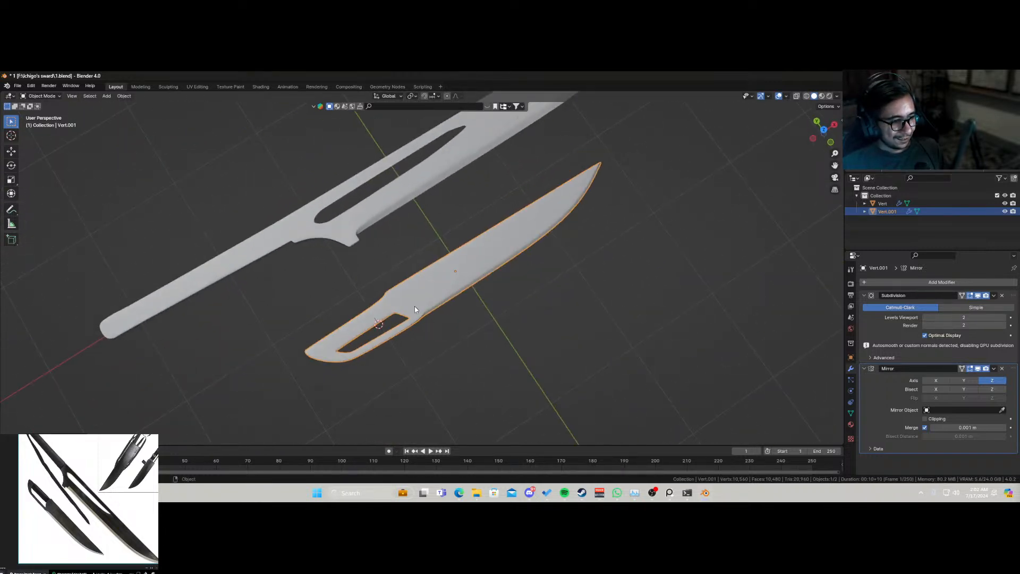
middle_click_drag(530, 276, 321, 200)
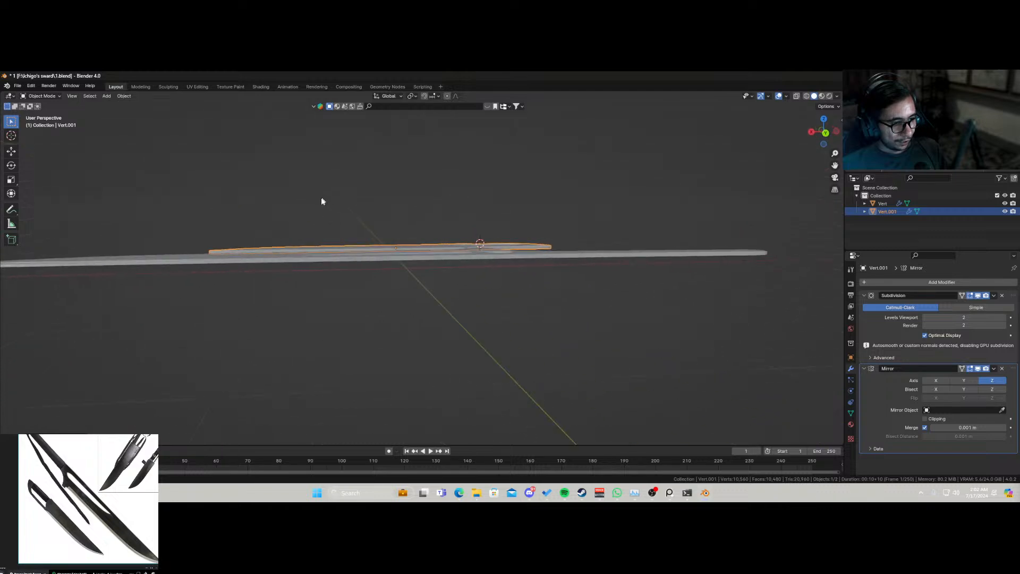
middle_click_drag(539, 249, 472, 269)
Step: Edit the longer sword and select the vertex loop running around the rim of its long slot
left_click(686, 235)
key("Tab")
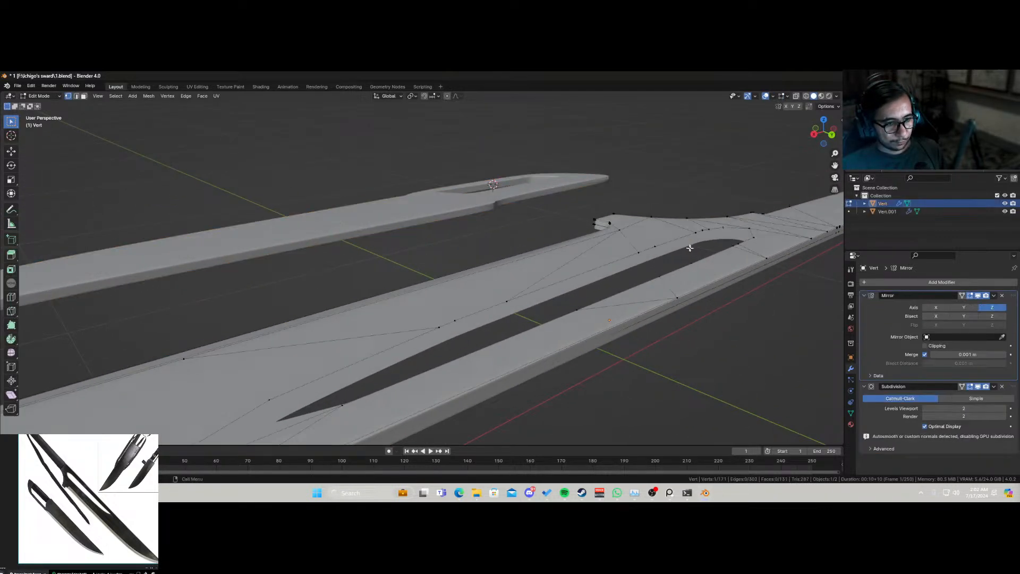
scroll(705, 254, "up", 2)
middle_click_drag(704, 253, 719, 253)
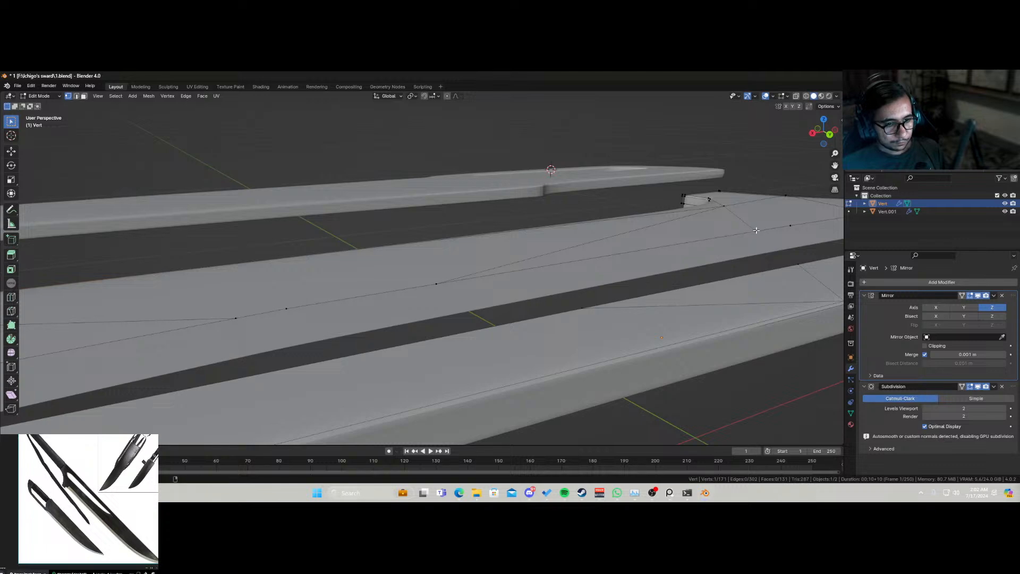
scroll(615, 273, "down", 1)
middle_click_drag(621, 270, 615, 285)
scroll(796, 326, "down", 1)
left_click(751, 310, "ctrl")
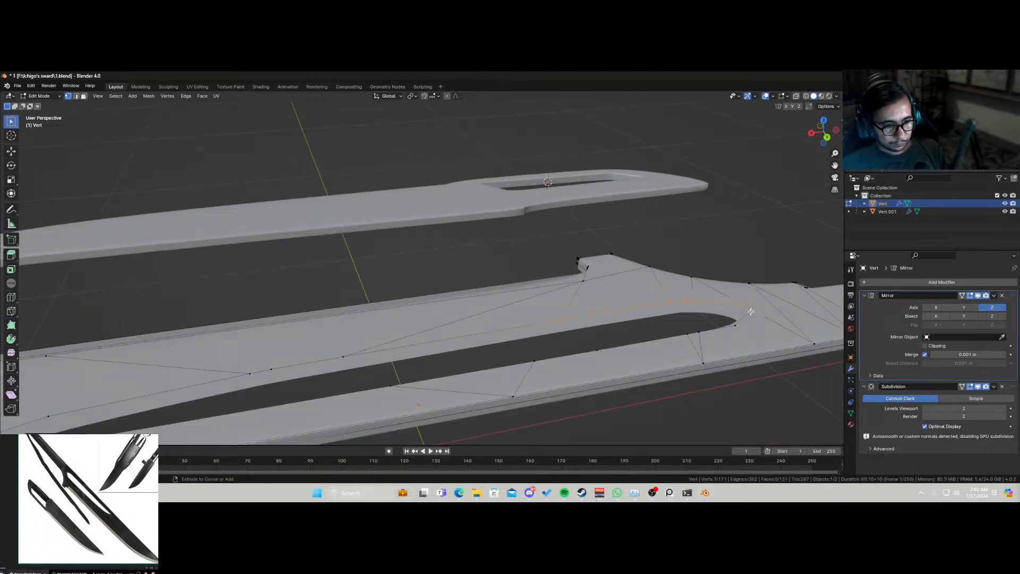
middle_click_drag(447, 351, 592, 325, "shift")
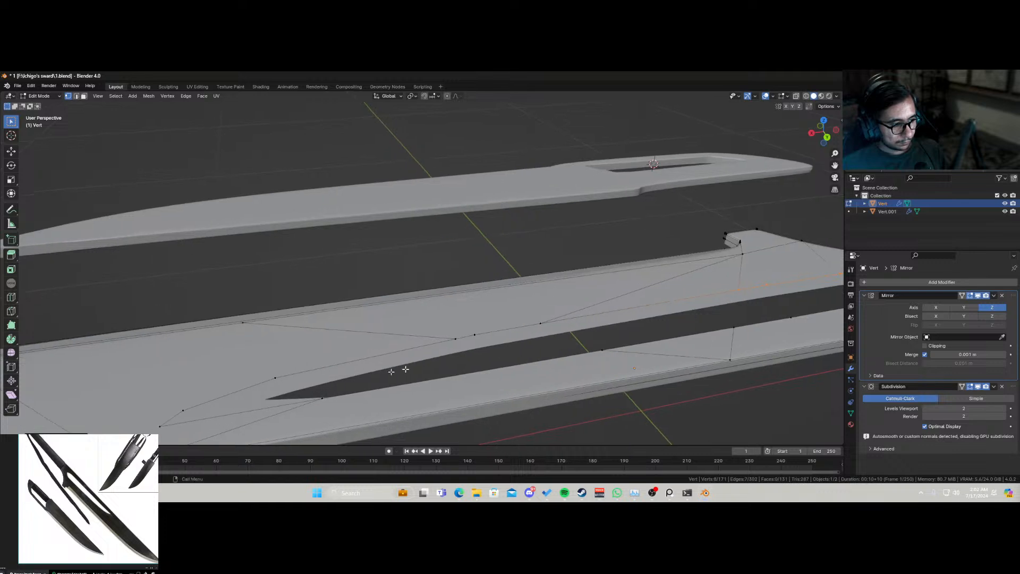
left_click(323, 399, "ctrl")
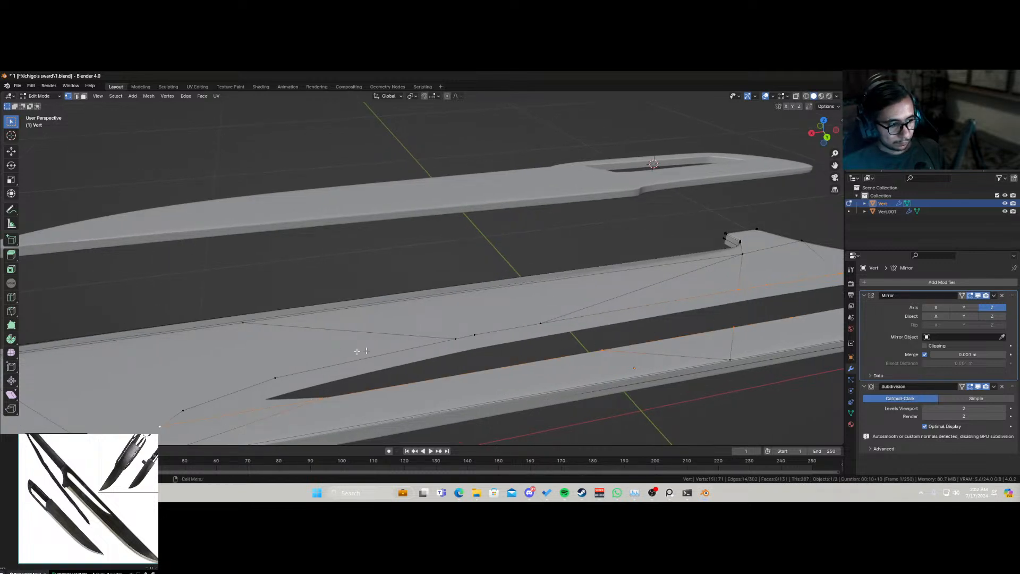
scroll(639, 341, "down", 2)
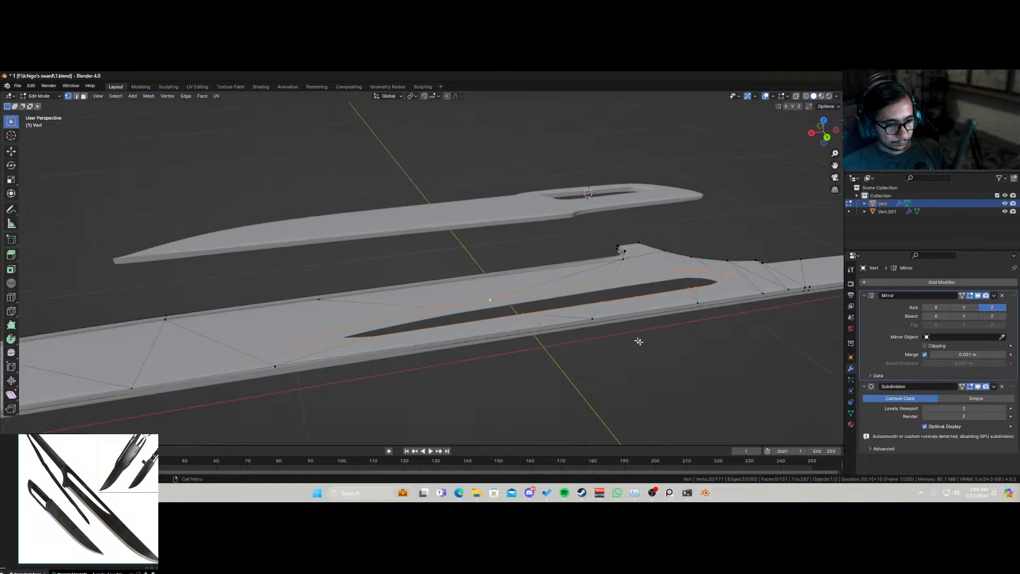
key("e")
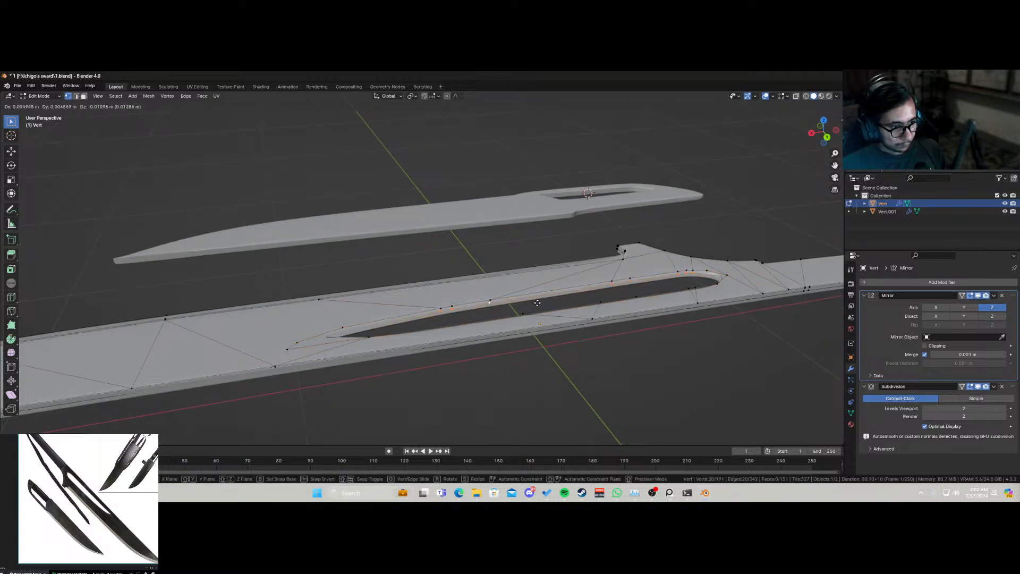
left_click(538, 303)
key("ctrl+z")
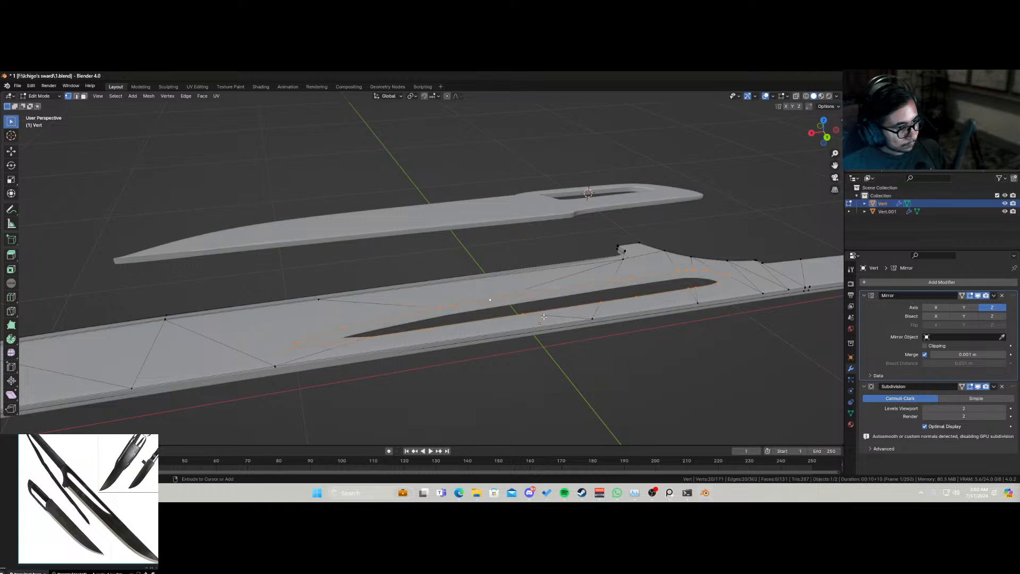
key("g")
key("z")
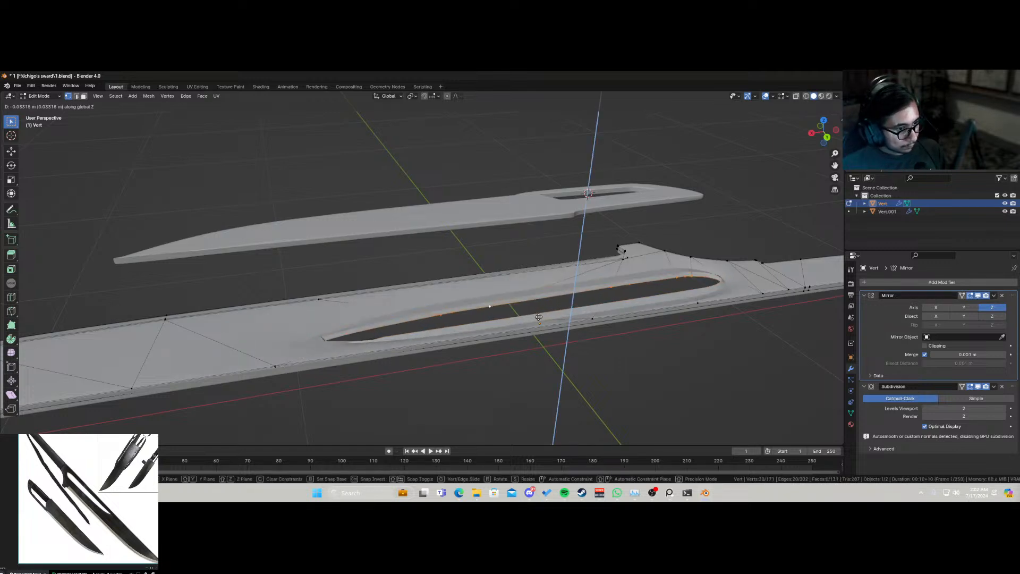
right_click(538, 315)
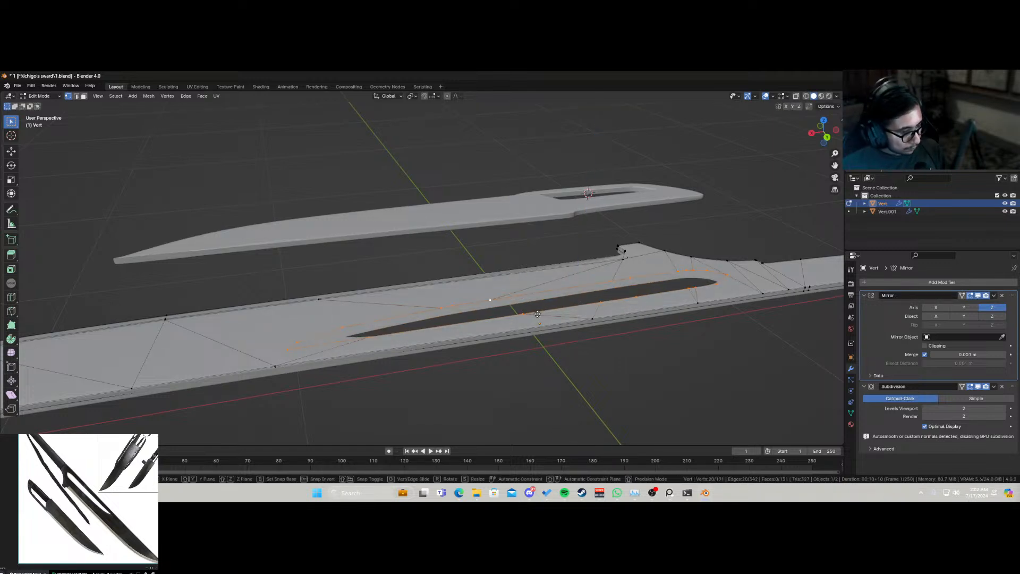
Step: Extrude the slot's rim loop about 0.018 m down along Z to form an inner wall, and shade the sword auto smooth
key("e")
key("z")
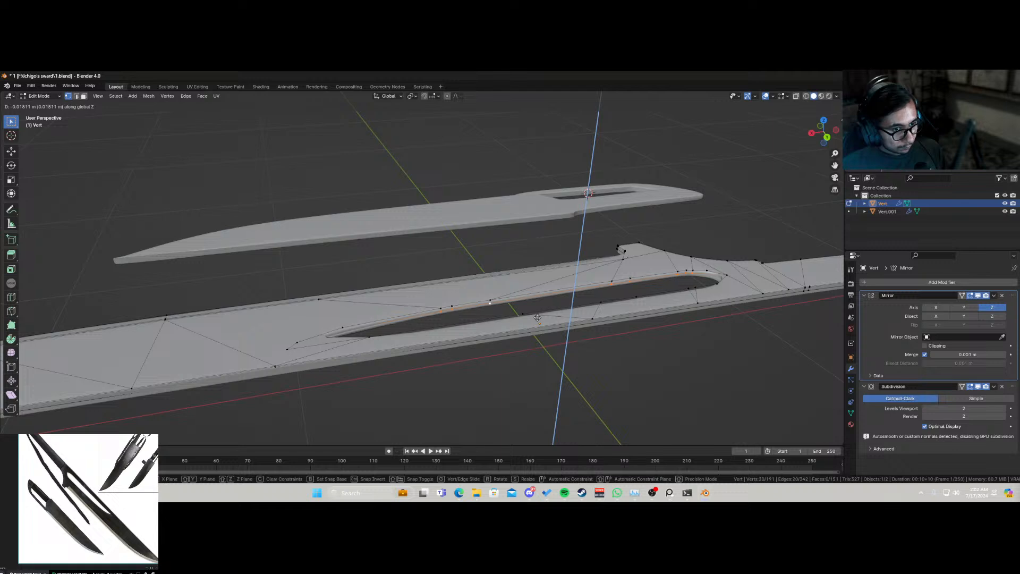
left_click(538, 320)
key("Tab")
middle_click_drag(613, 312, 655, 296)
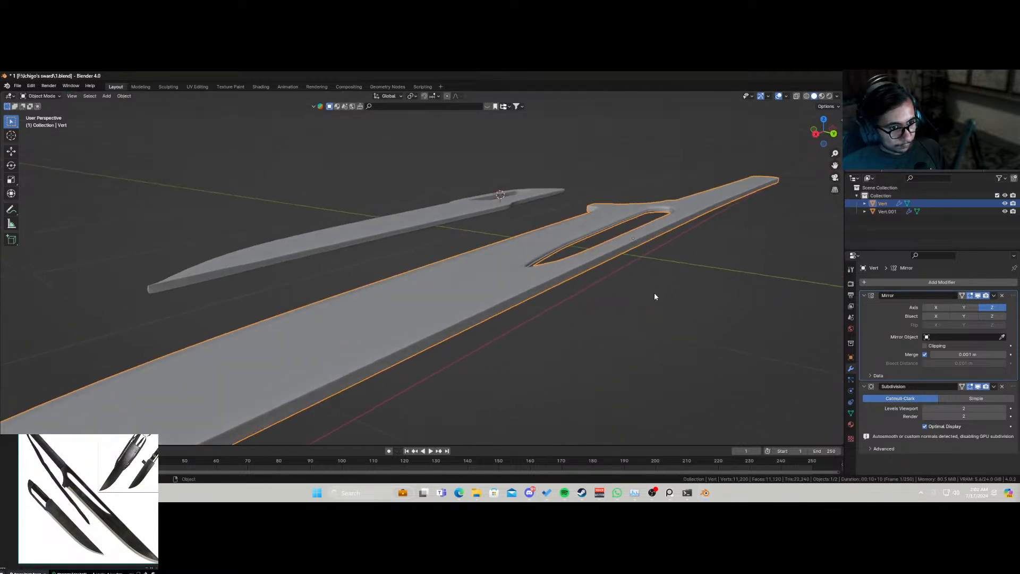
right_click(489, 265)
left_click(490, 265)
Step: Lower the bottom edge loop of the slot's inner wall about 0.003 m along Z to close the gap to the mirrored half
scroll(579, 262, "up", 2)
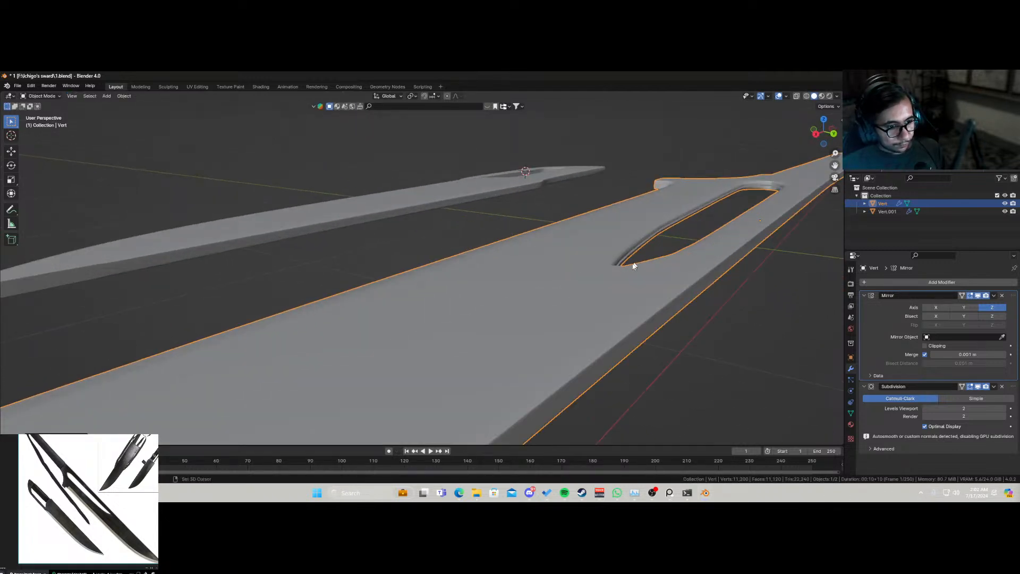
scroll(691, 258, "up", 3)
key("shift+grave")
key("d")
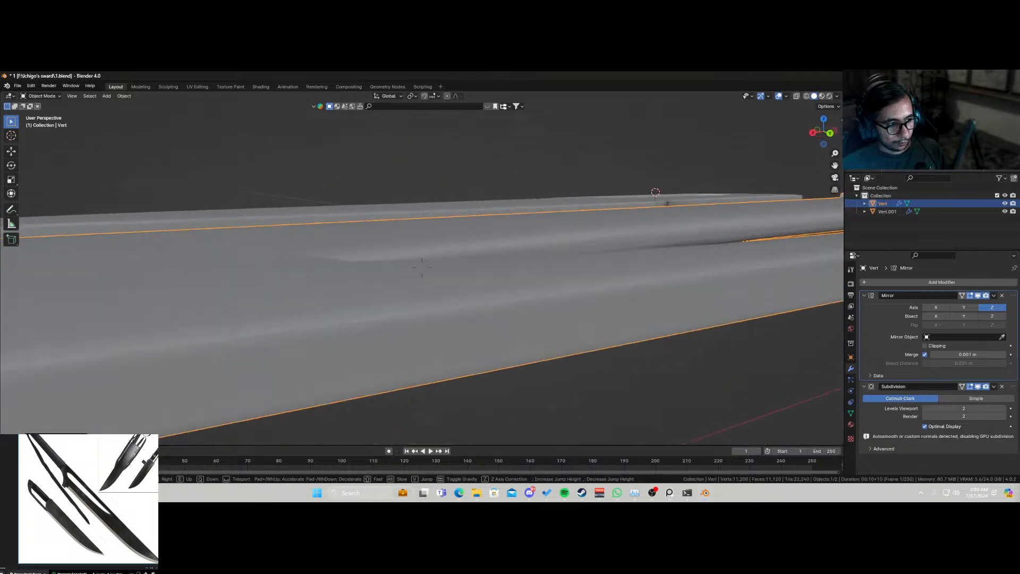
key("e")
key("w")
key("d")
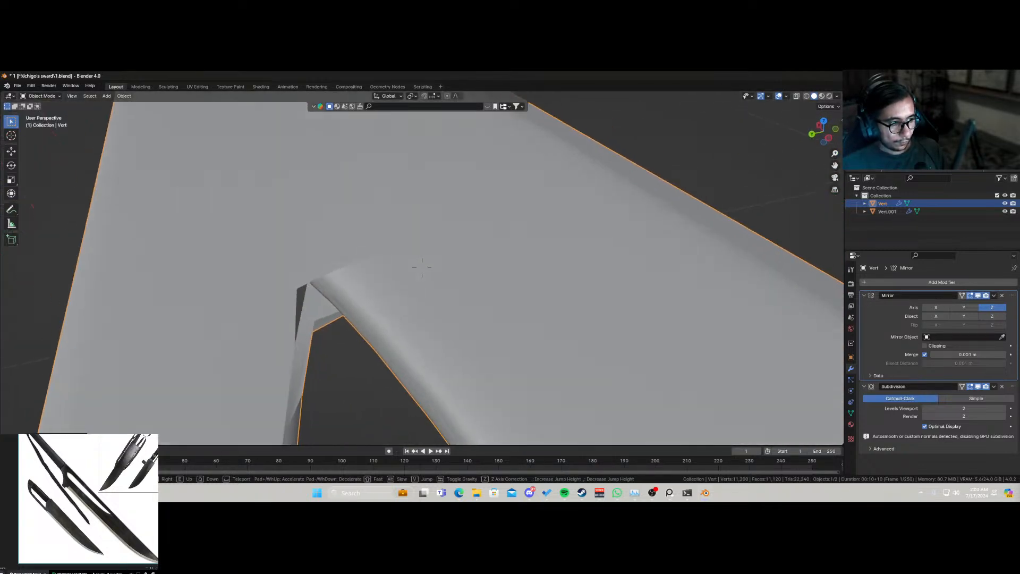
key("q")
key("d")
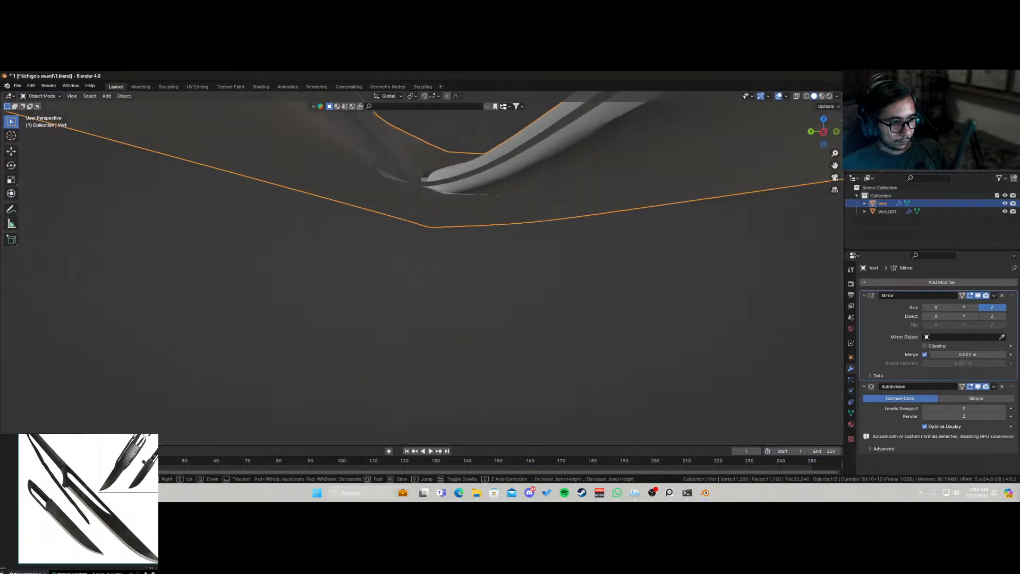
left_click(711, 237)
key("Tab")
key("g")
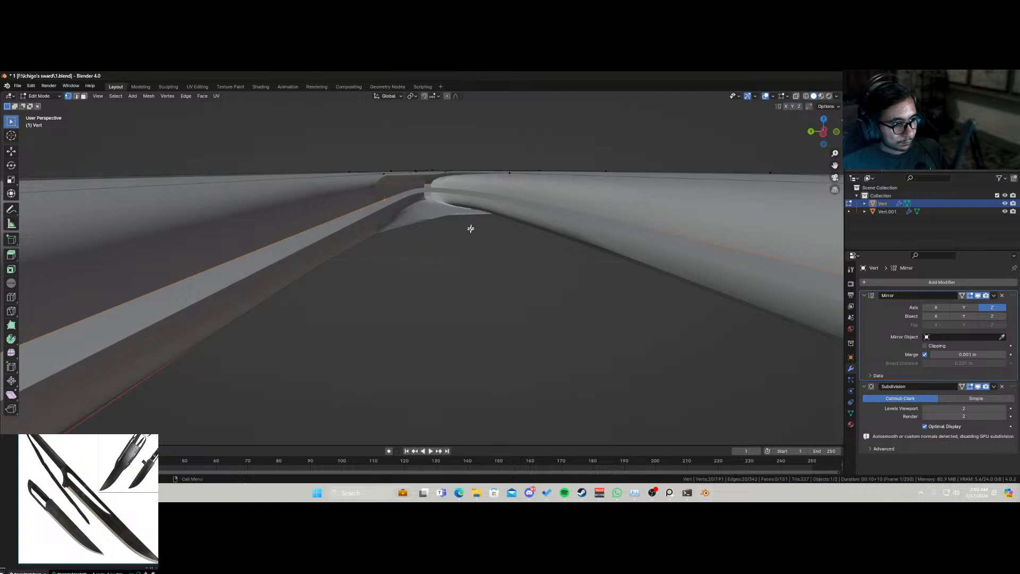
key("z")
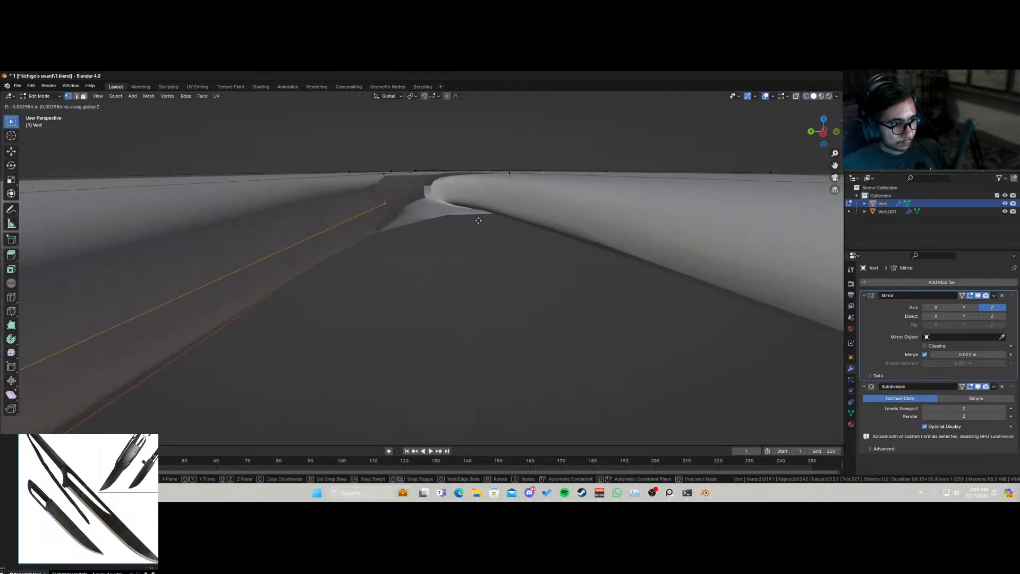
left_click(478, 220)
Step: Knife-cut edges at the slot's pointed end, from the crossing edge to the tip vertex, out to the blade's edge and back to the slot's side vertex
key("KP_Decimal")
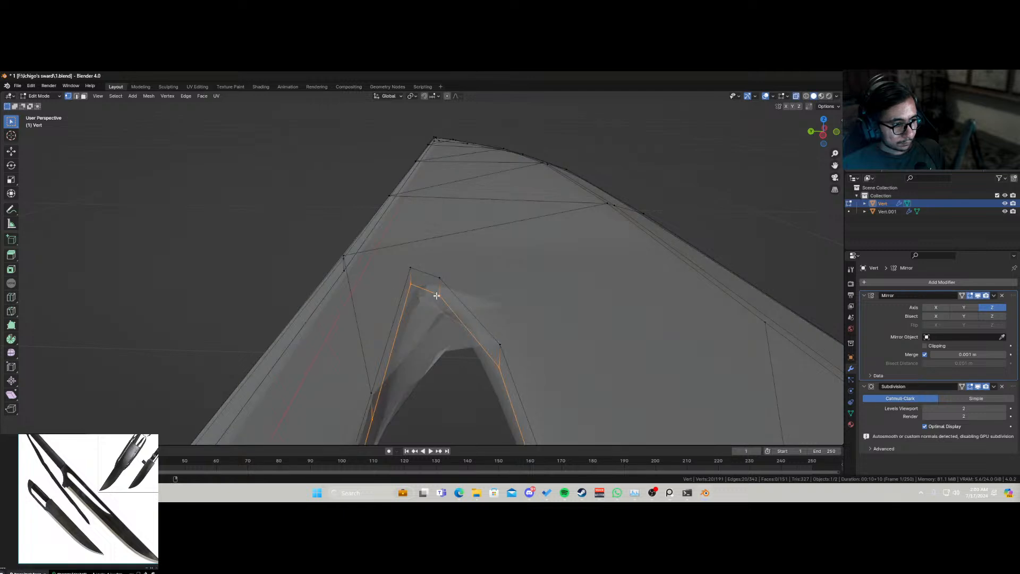
middle_click_drag(437, 295, 436, 294)
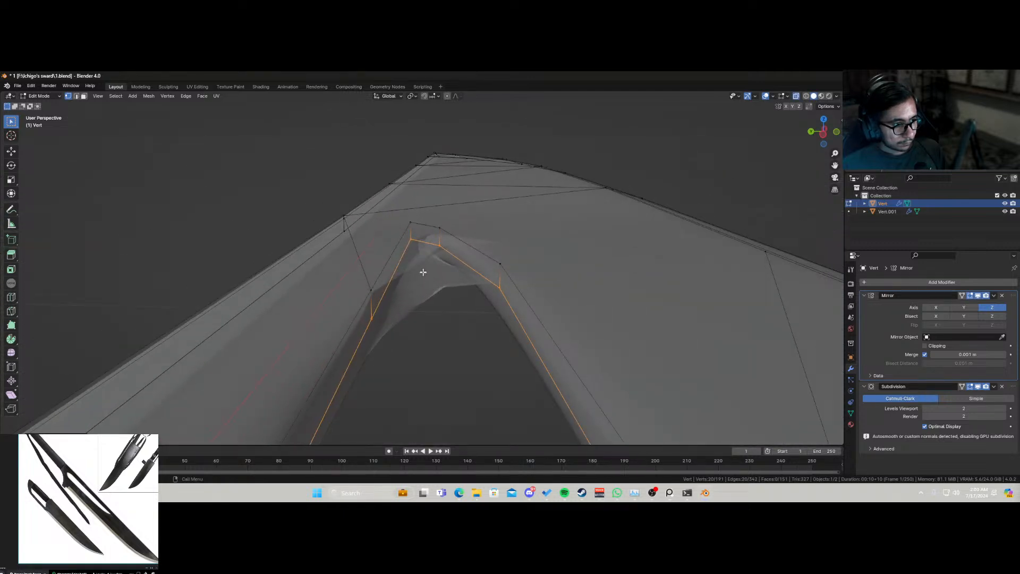
key("Tab")
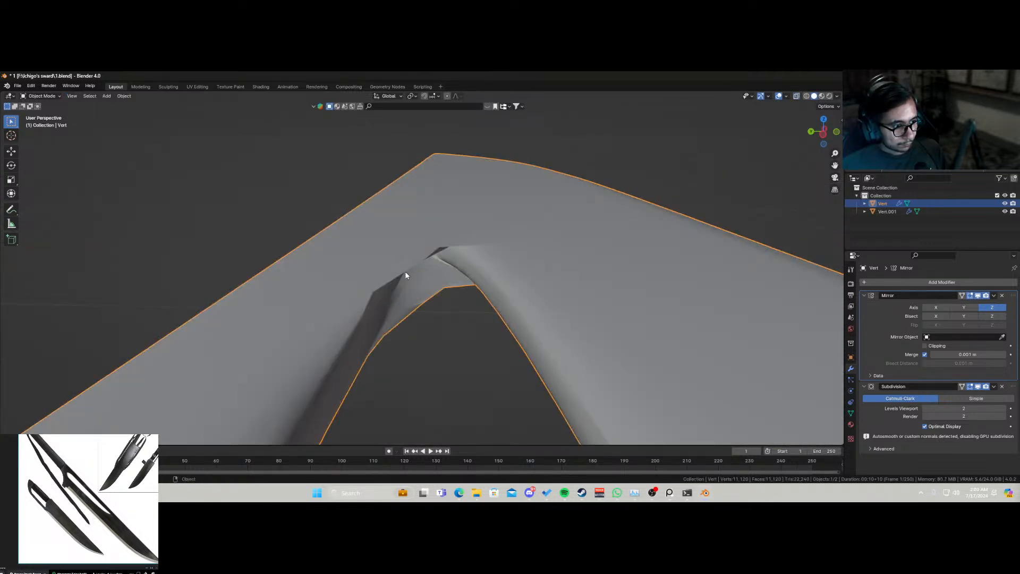
middle_click_drag(408, 274, 475, 328)
key("Tab")
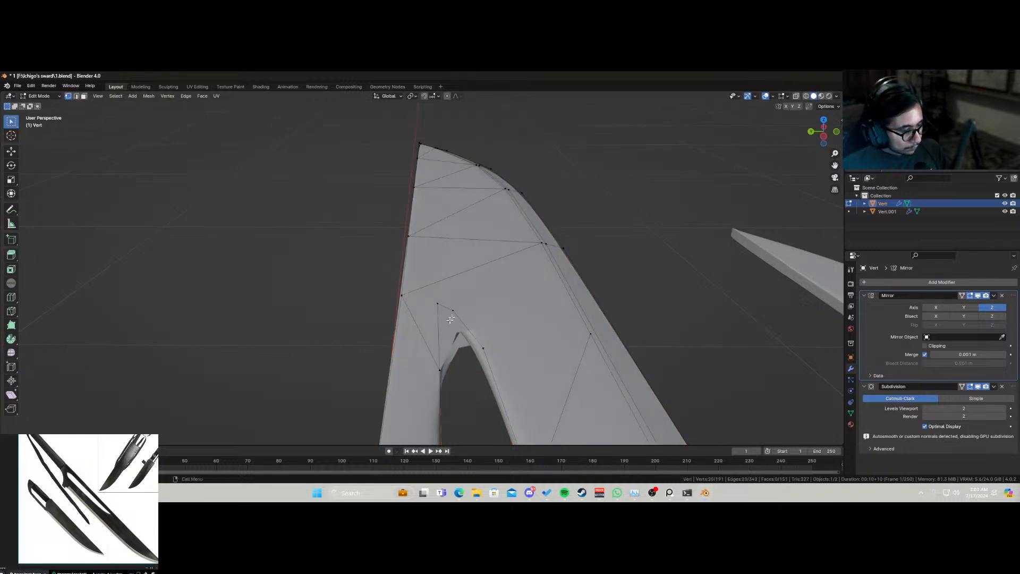
key("k")
left_click(463, 272)
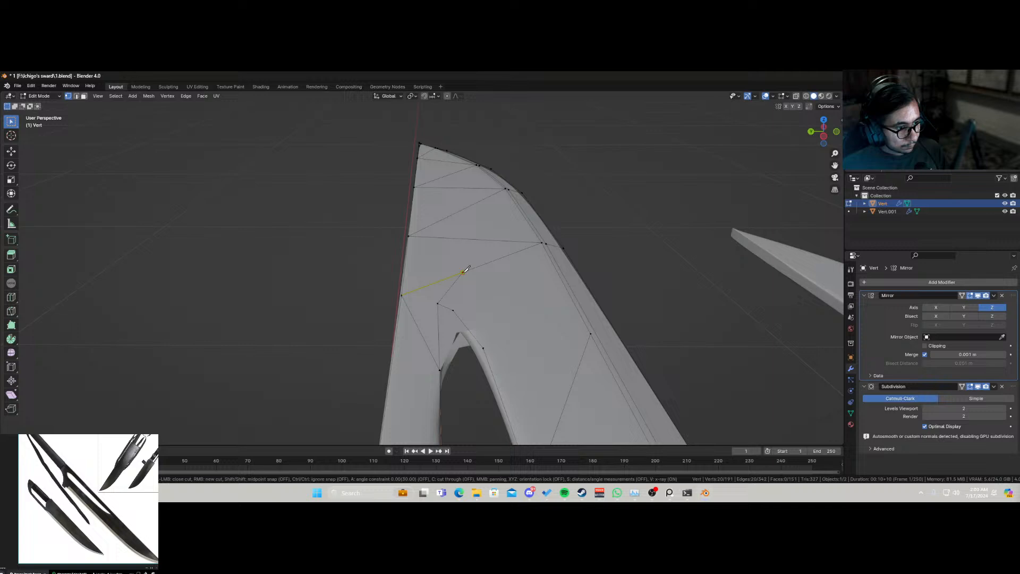
left_click(453, 310)
left_click(563, 282)
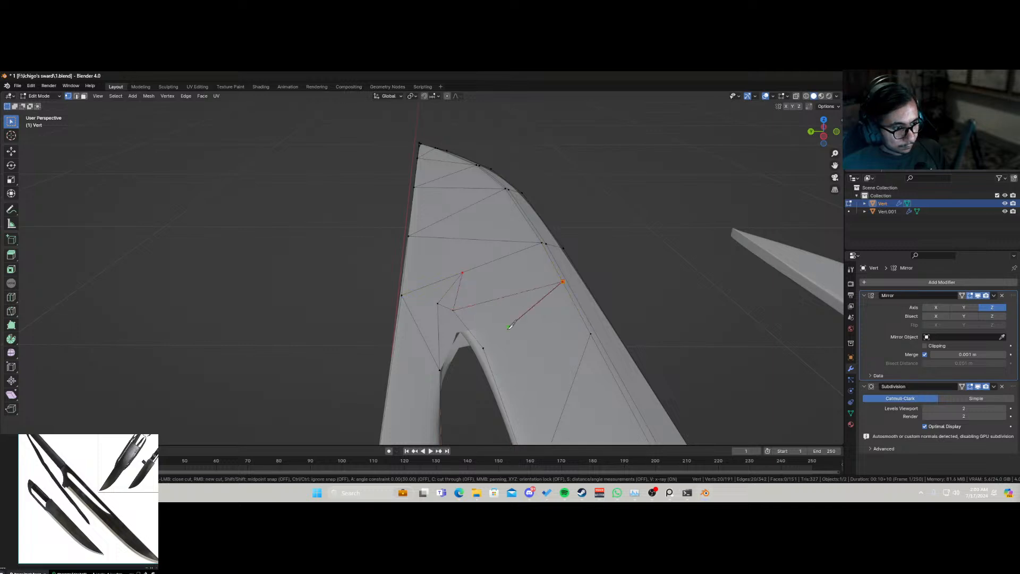
left_click(483, 348)
key("Return")
Step: Return the longer sword to Object Mode, save the file, and deselect everything with both swords in view
key("Tab")
key("ctrl+s")
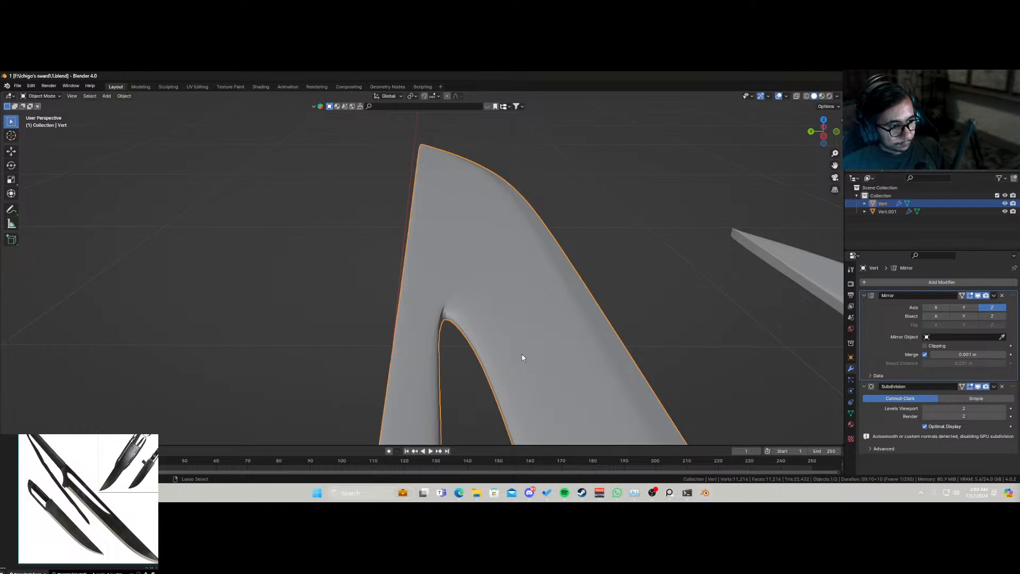
scroll(513, 356, "down", 2)
scroll(513, 356, "down", 3)
middle_click_drag(499, 359, 351, 345)
left_click(389, 309)
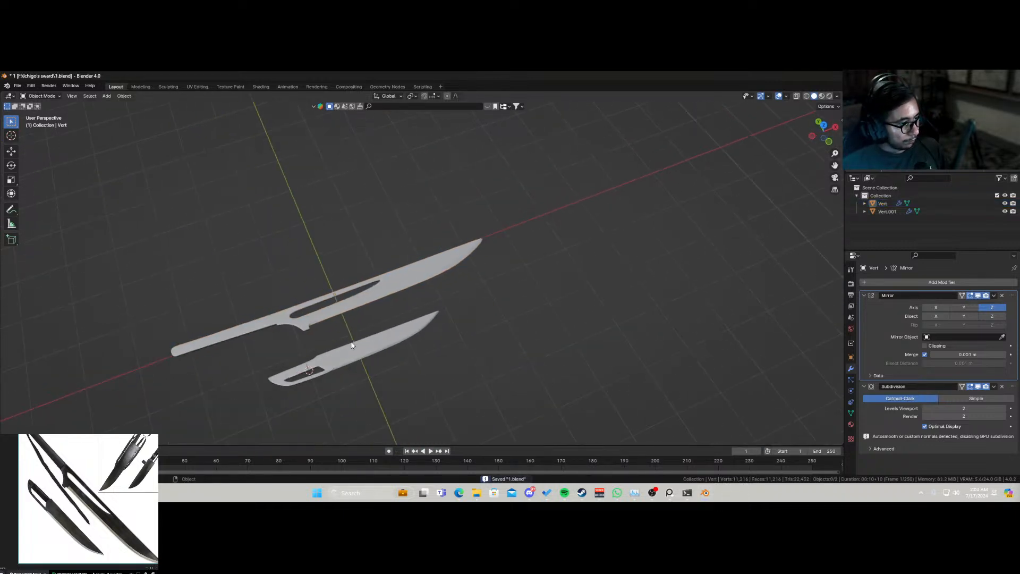
Step: Add a cylinder mesh and rotate it 90° about the global Y axis so it lies along the sword
key("KP_7")
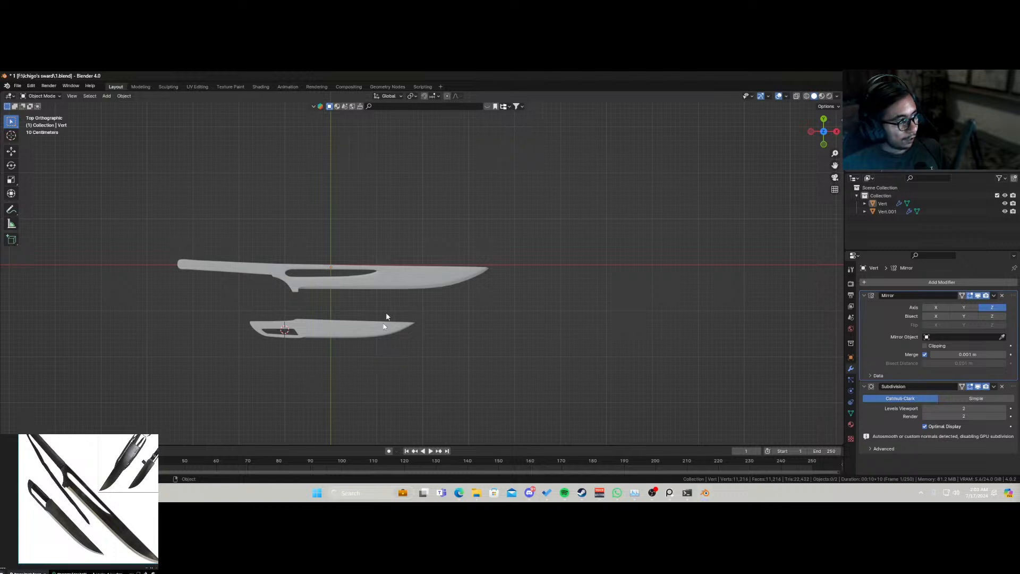
scroll(42, 495, "up", 2)
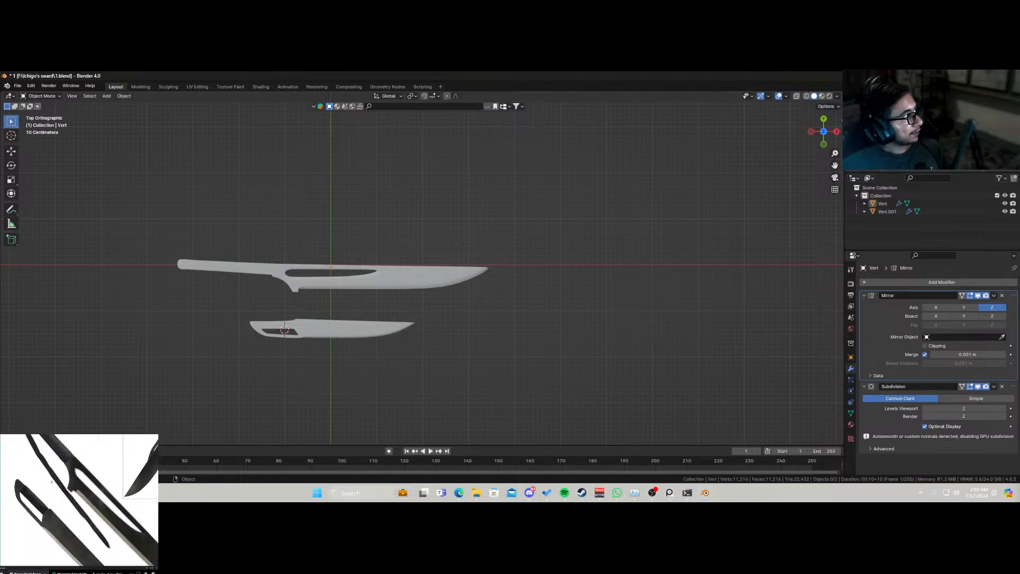
scroll(42, 494, "down", 2)
middle_click_drag(58, 464, 76, 495)
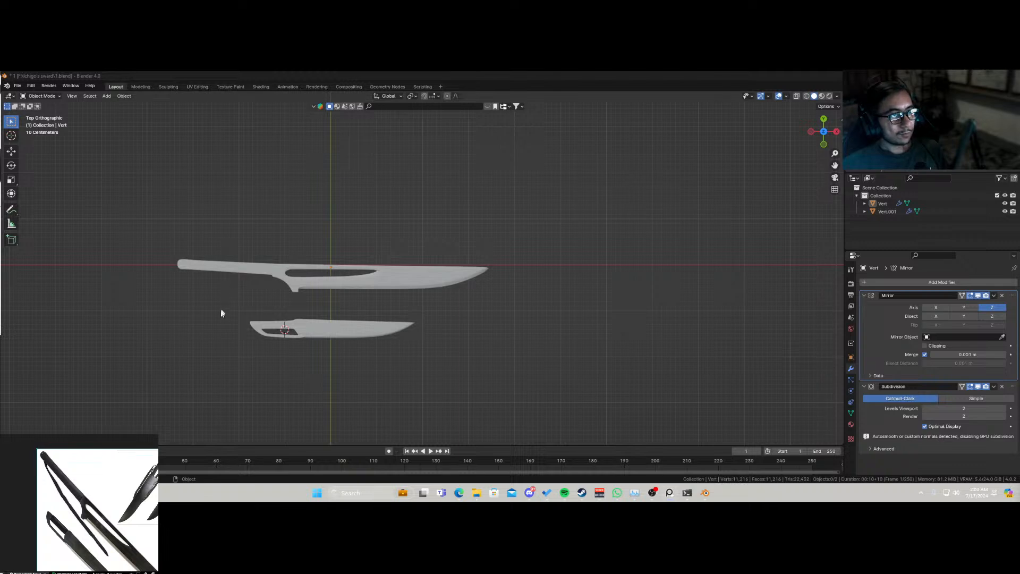
scroll(221, 310, "up", 4)
middle_click_drag(221, 309, 416, 289, "shift")
key("shift+a")
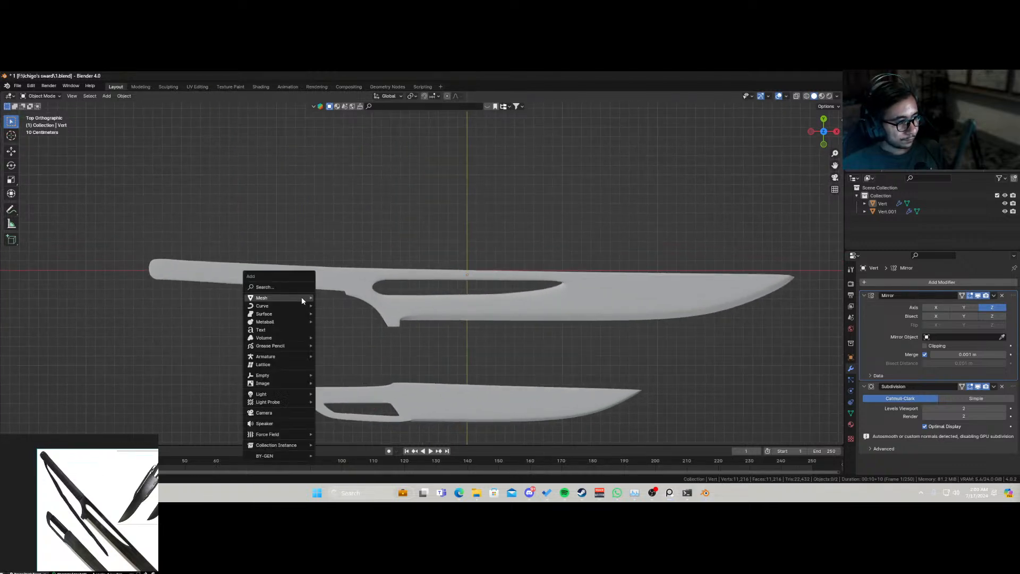
mouse_move(302, 297)
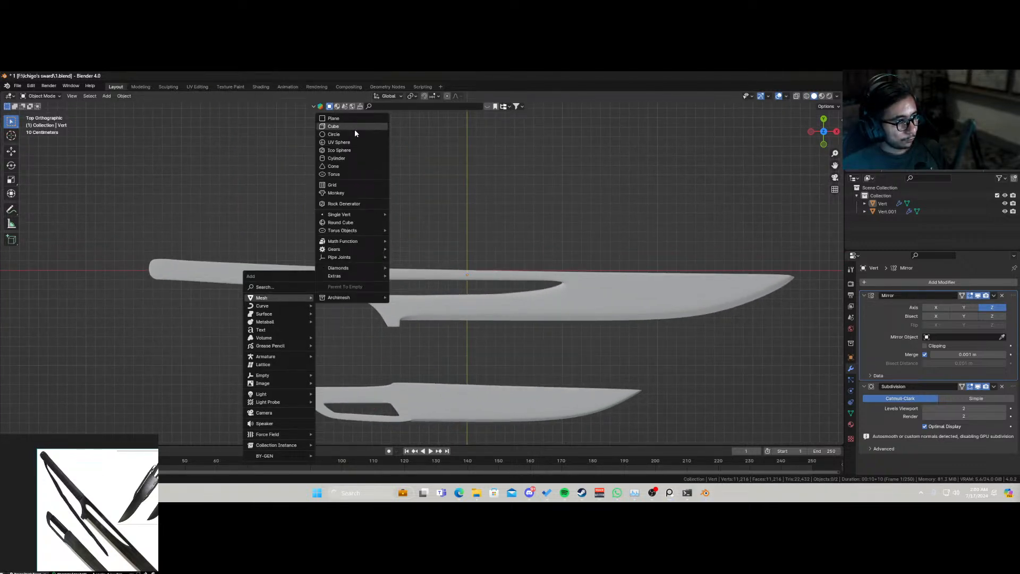
left_click(355, 158)
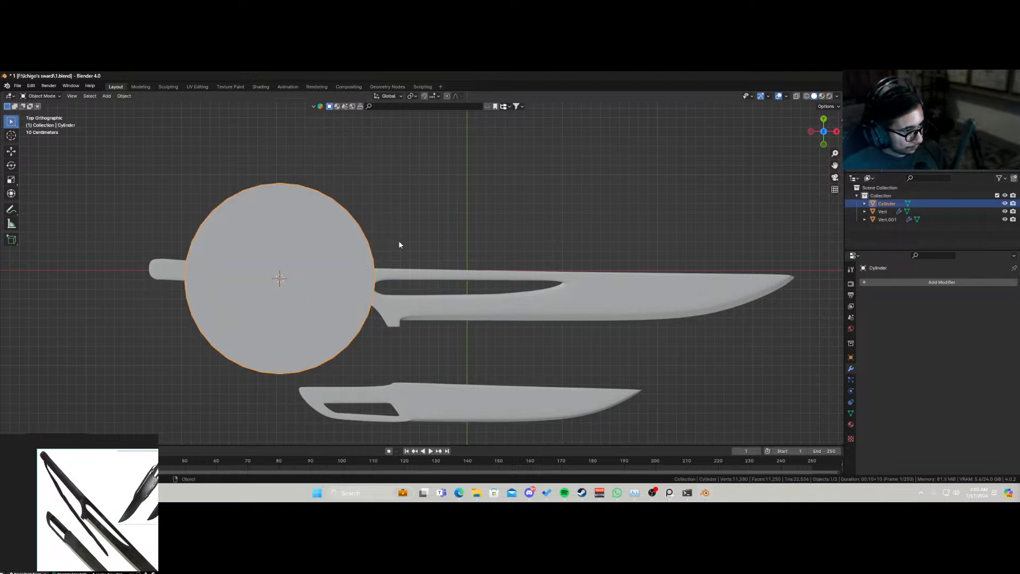
key("r")
key("y")
key("9")
key("0")
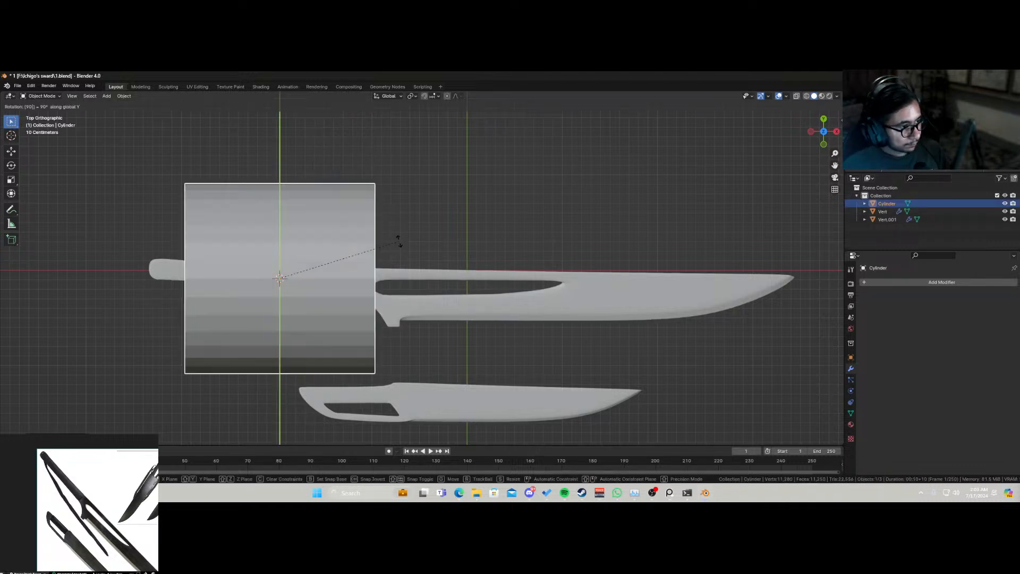
key("Return")
Step: Scale the cylinder down to roughly the handle's width and move it about 1 m along negative X, near the handle's rounded end
key("s")
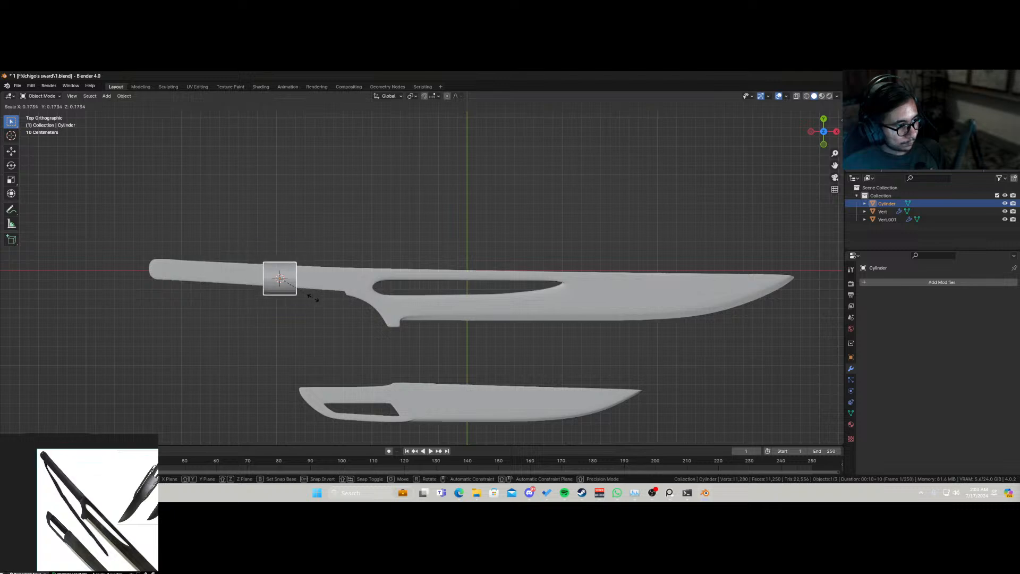
left_click(278, 271)
key("g")
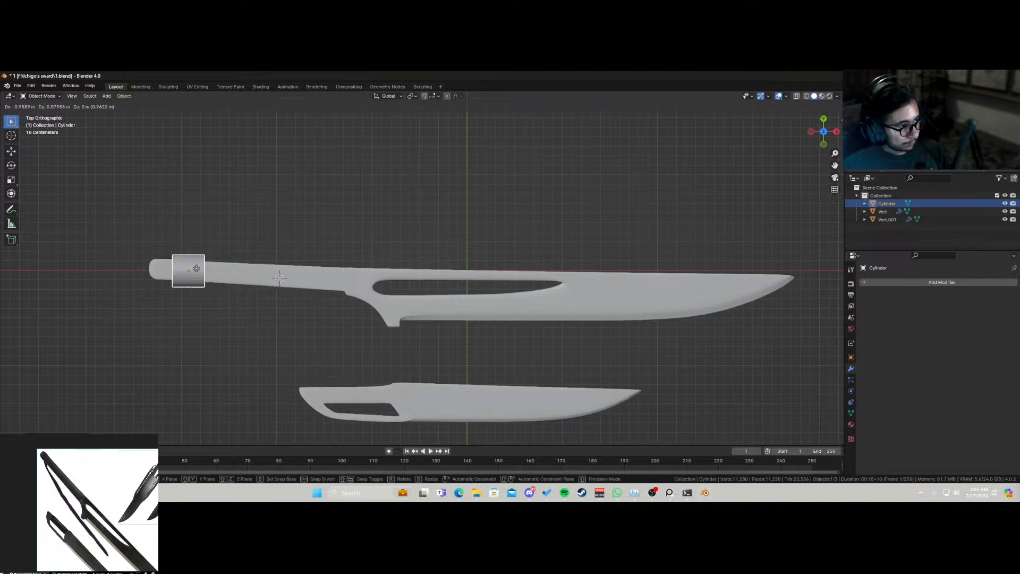
left_click(192, 269)
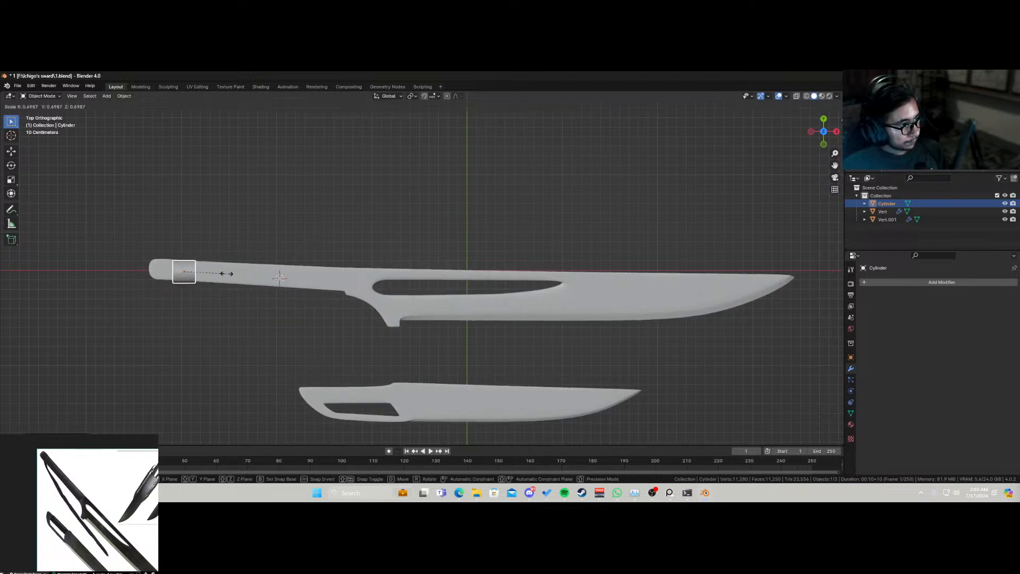
Step: Center the cylinder around the handle's end by shifting it sideways and along Z
middle_click_drag(202, 287, 307, 301)
key("g")
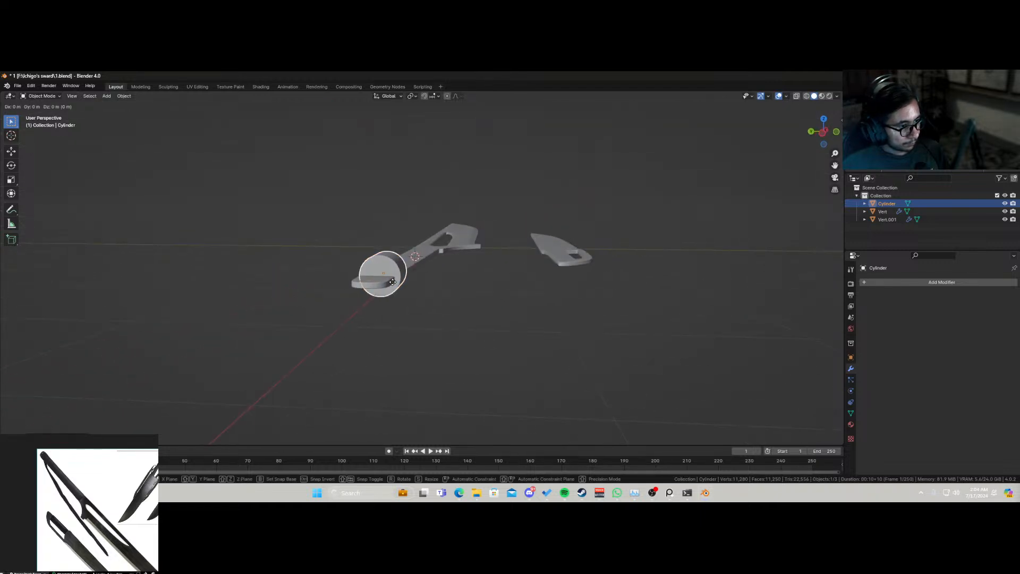
left_click(389, 285)
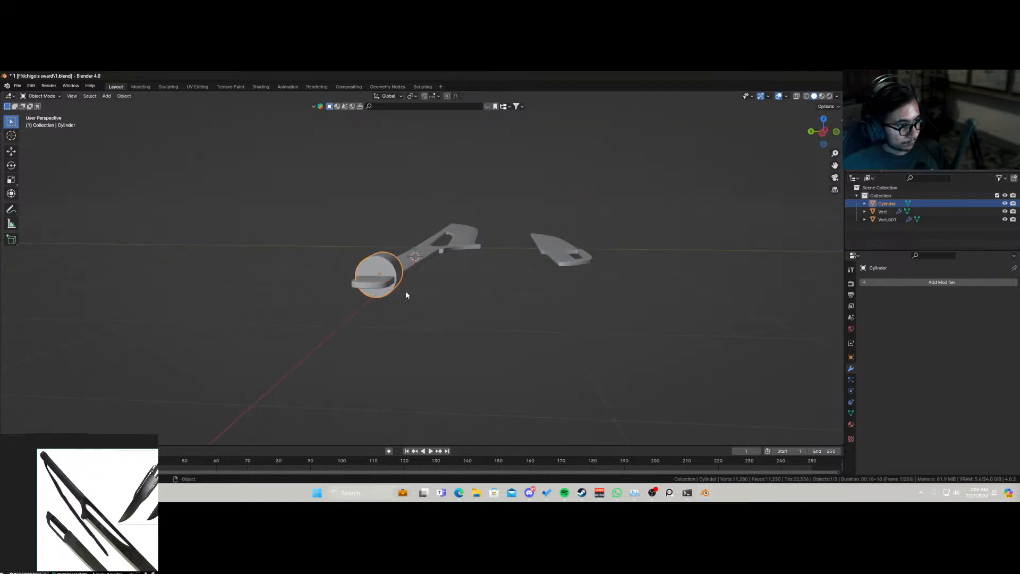
key("g")
key("z")
left_click(406, 295)
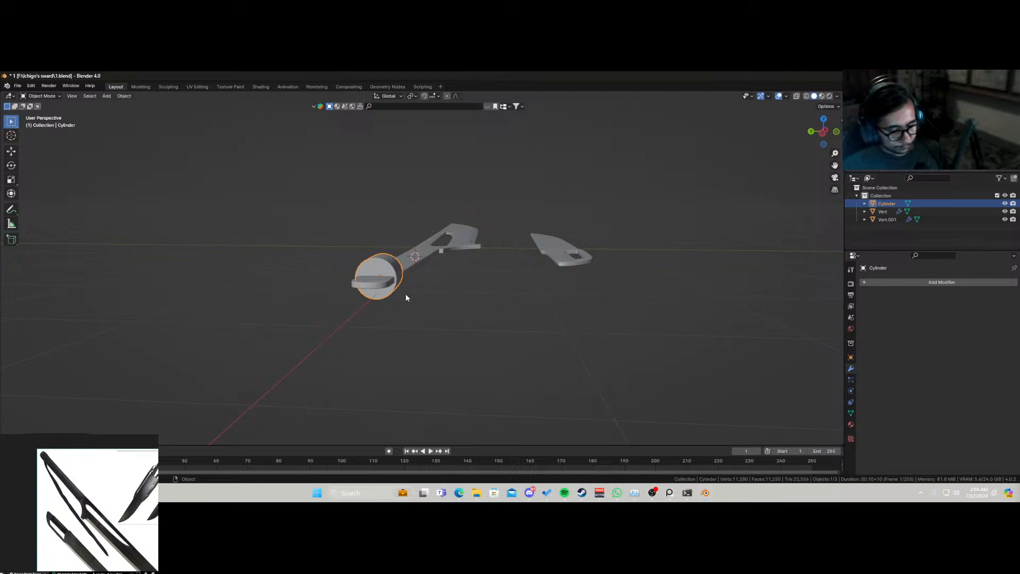
Step: Rotate the cylinder slightly in top view to follow the handle's slant, and enter Edit Mode on it
key("KP_7")
key("r")
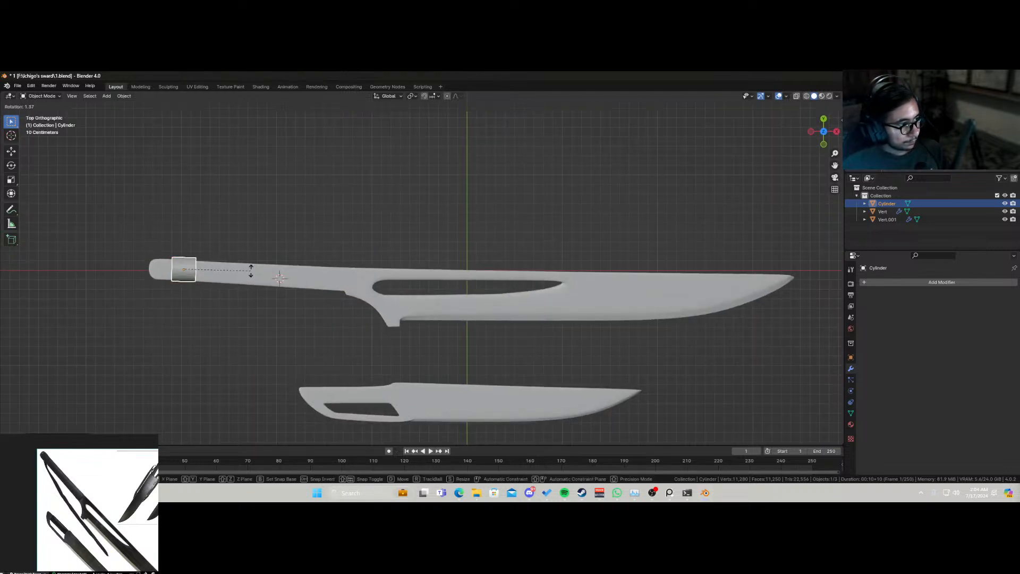
left_click(251, 272)
key("Tab")
Step: Try extruding the edge loop at the cylinder's blade-side end three times along the handle up to the guard
scroll(319, 285, "up", 2)
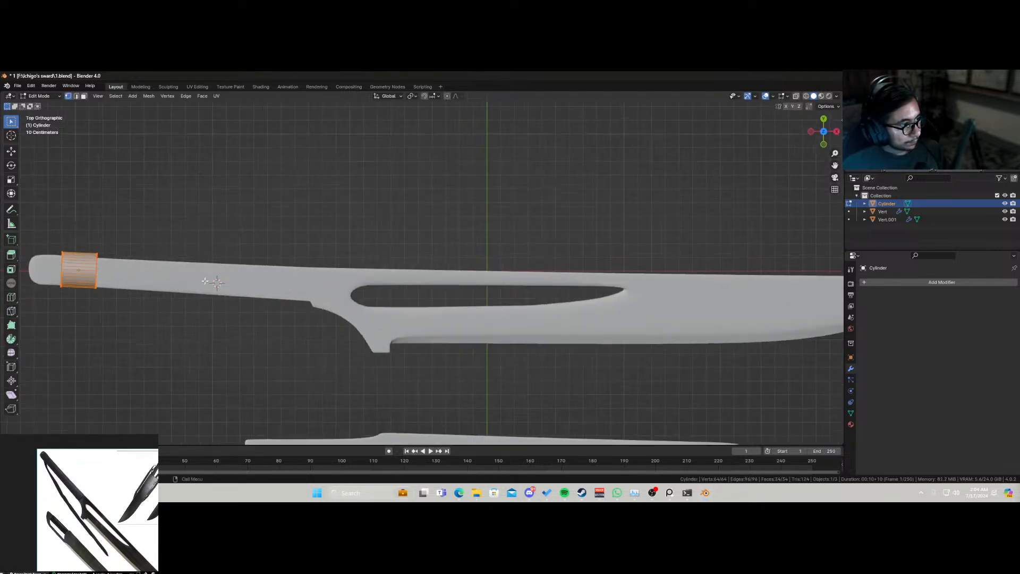
middle_click_drag(189, 249, 211, 229, "shift")
left_click(205, 266, "alt")
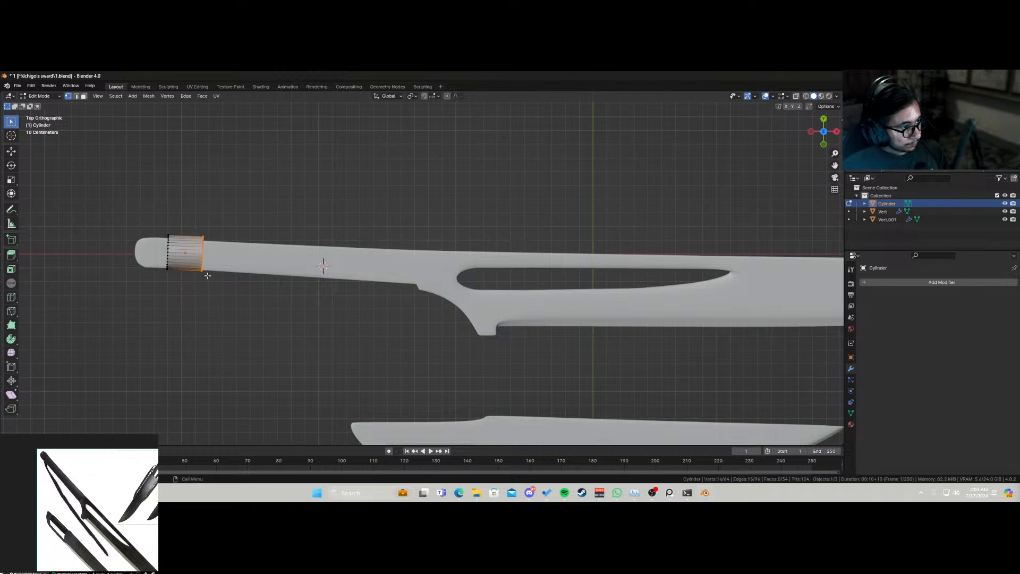
key("e")
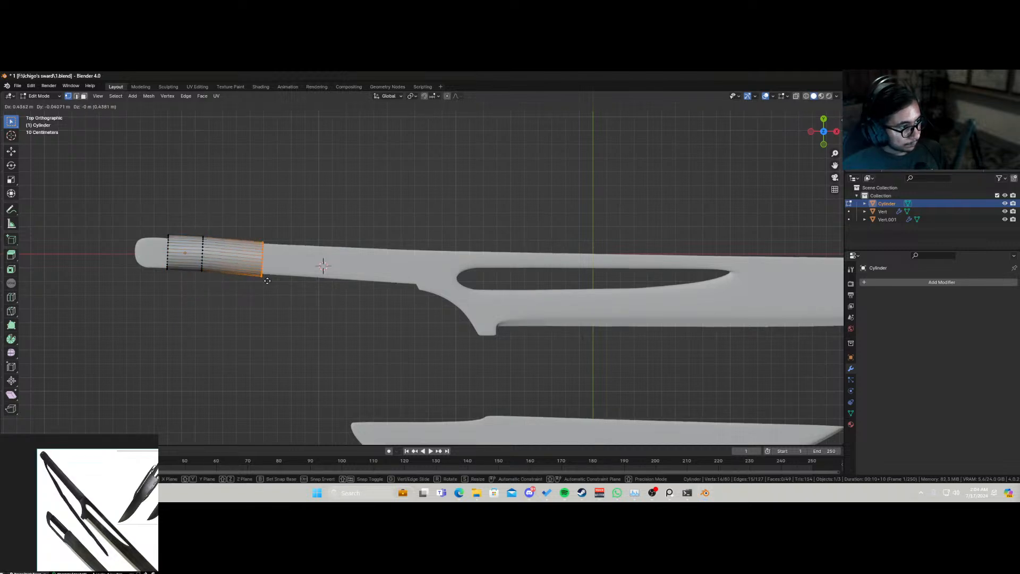
left_click(268, 281)
key("e")
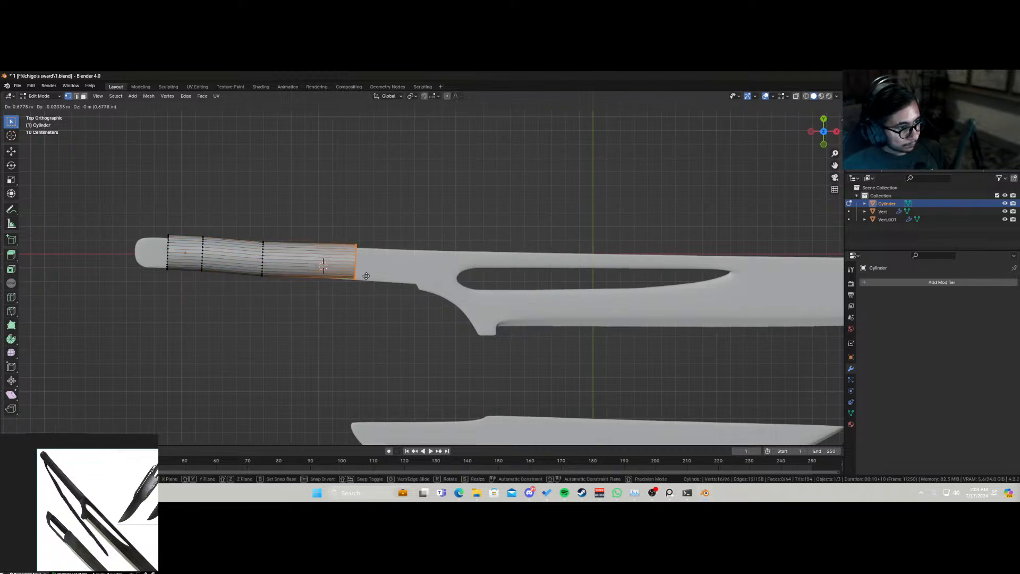
left_click(363, 279)
key("e")
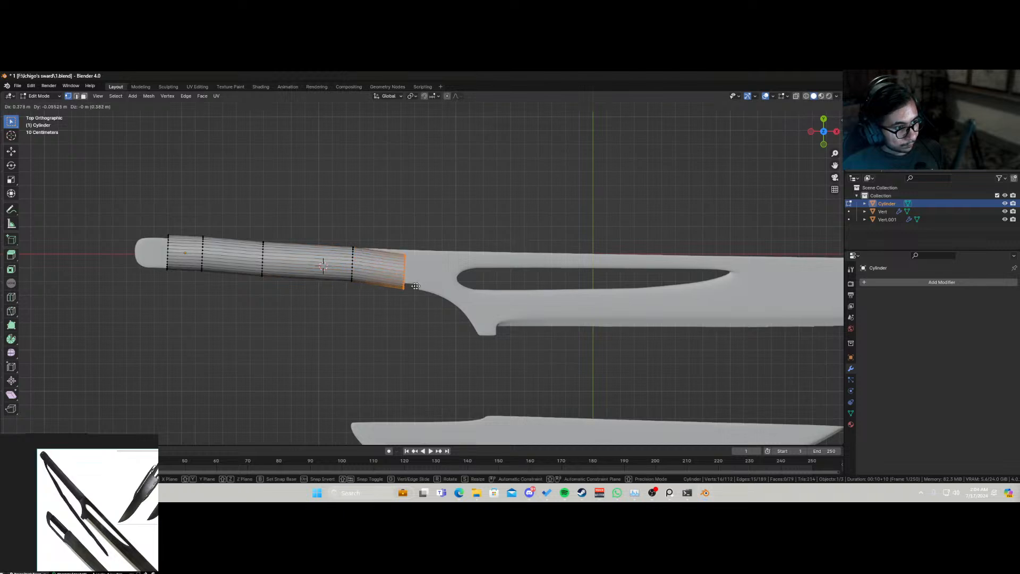
left_click(427, 282)
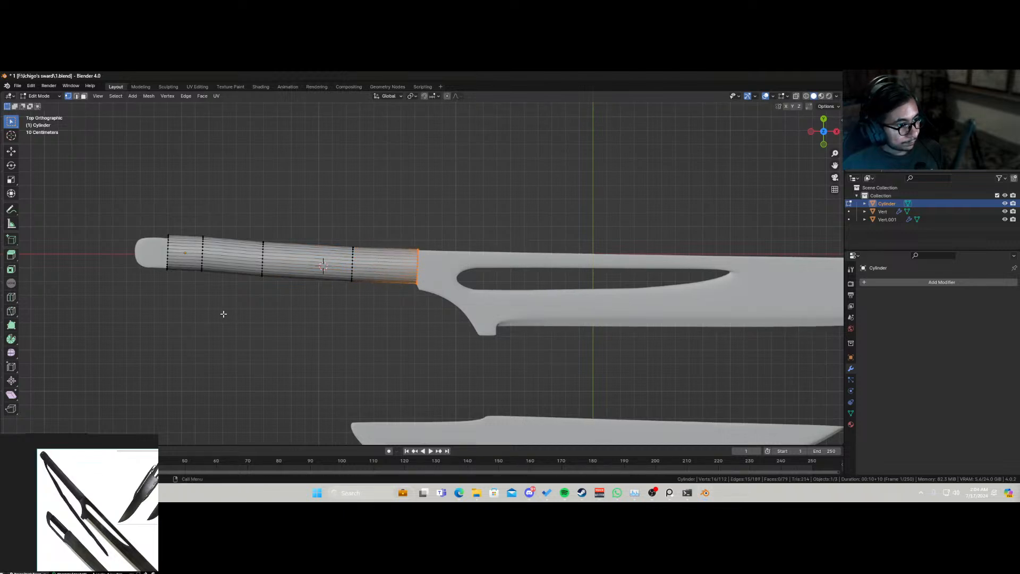
Step: Try lowering the whole cylinder slightly along Z in Object Mode to center it on the handle
middle_click_drag(223, 314, 394, 243)
scroll(385, 261, "up", 2)
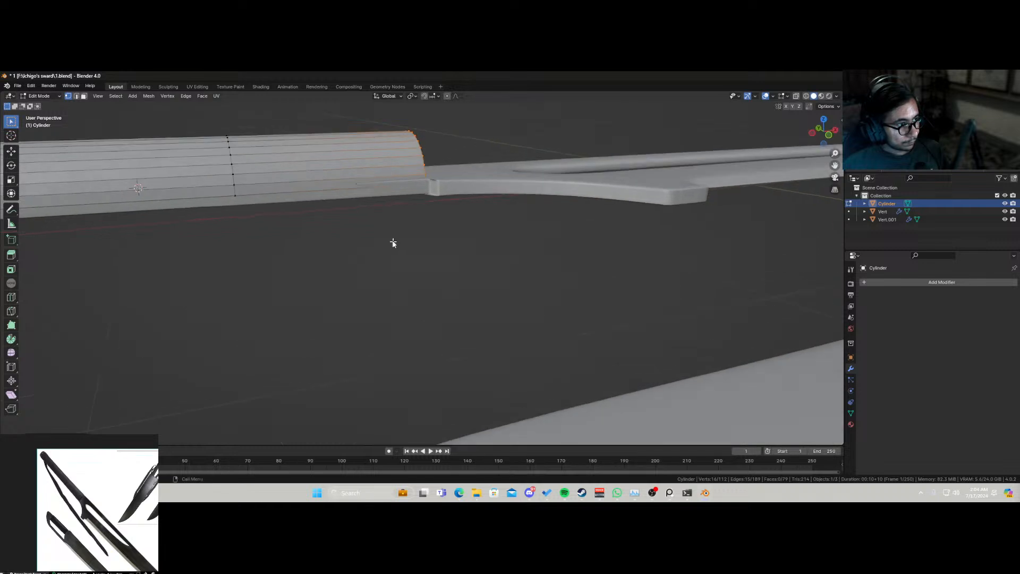
key("Tab")
key("g")
key("z")
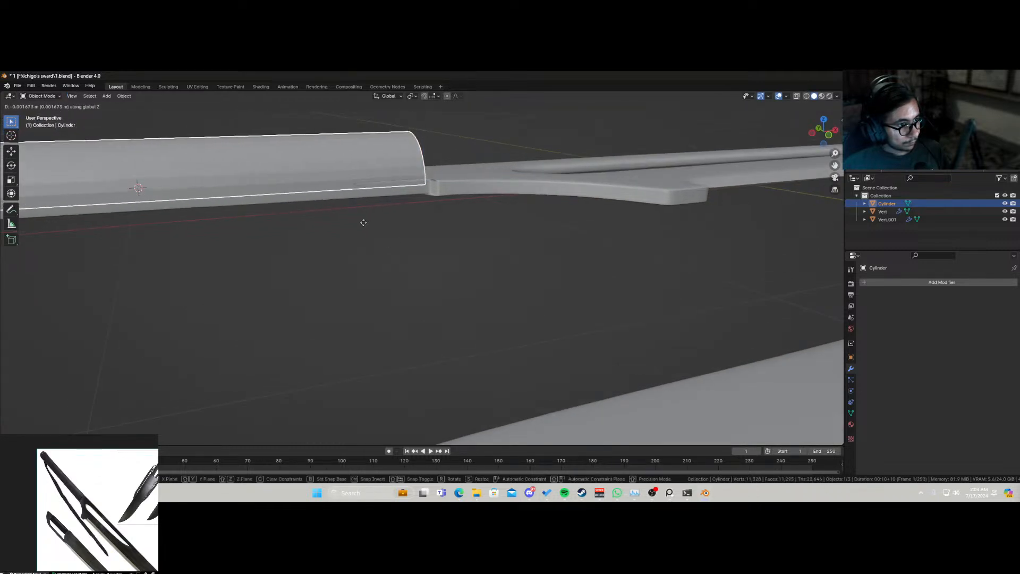
left_click(364, 228)
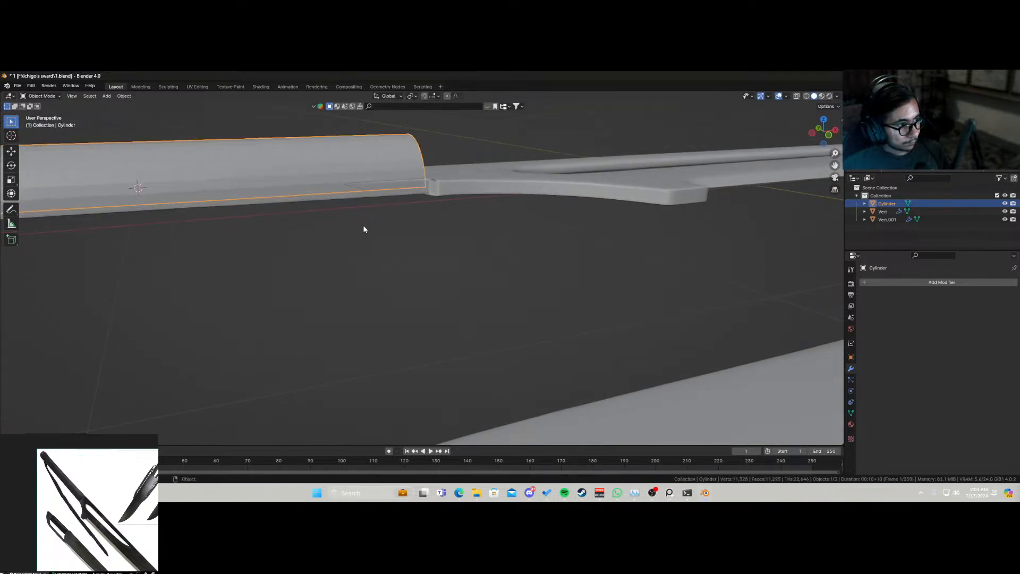
Step: Undo the Z move and the three extrusions, going back to the short cylinder in Edit Mode
mouse_move(364, 229)
middle_mouse_down()
mouse_move(262, 234)
mouse_move(354, 232)
middle_mouse_up()
key("ctrl+z")
key("ctrl+z")
key("ctrl+z")
key("ctrl+z")
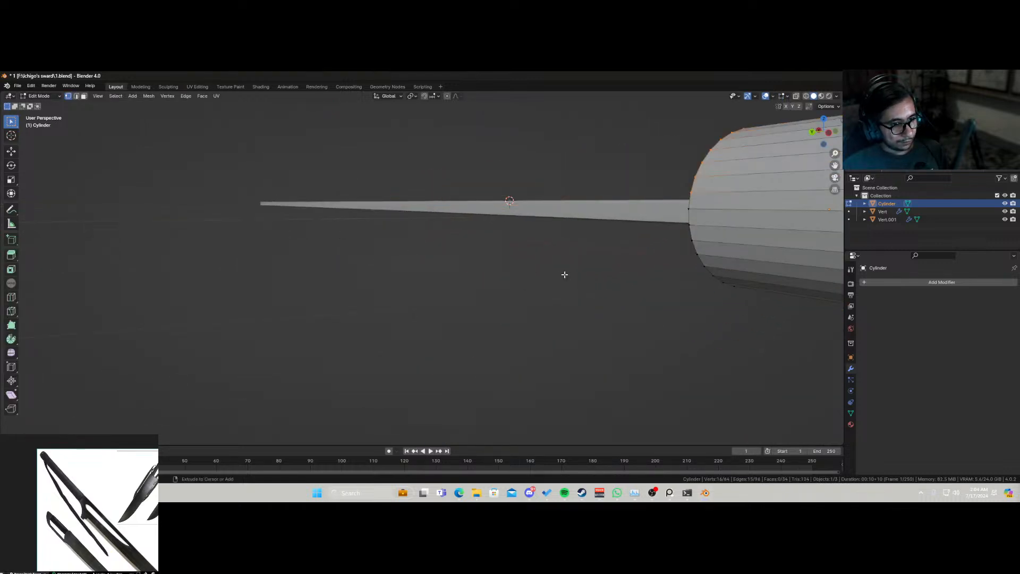
Step: Select all vertices of the cylinder's blade-side end, including the hidden ones, and move and tilt them slightly to follow the handle
key("KP_7")
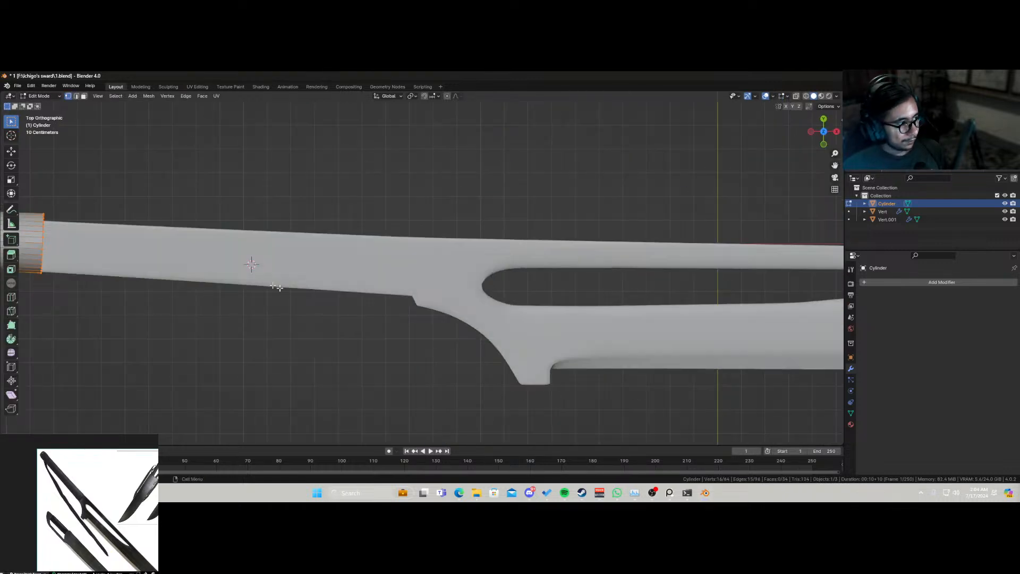
scroll(276, 286, "down", 1)
middle_click_drag(173, 244, 369, 262, "shift")
key("alt+z")
left_click_drag(328, 214, 293, 339)
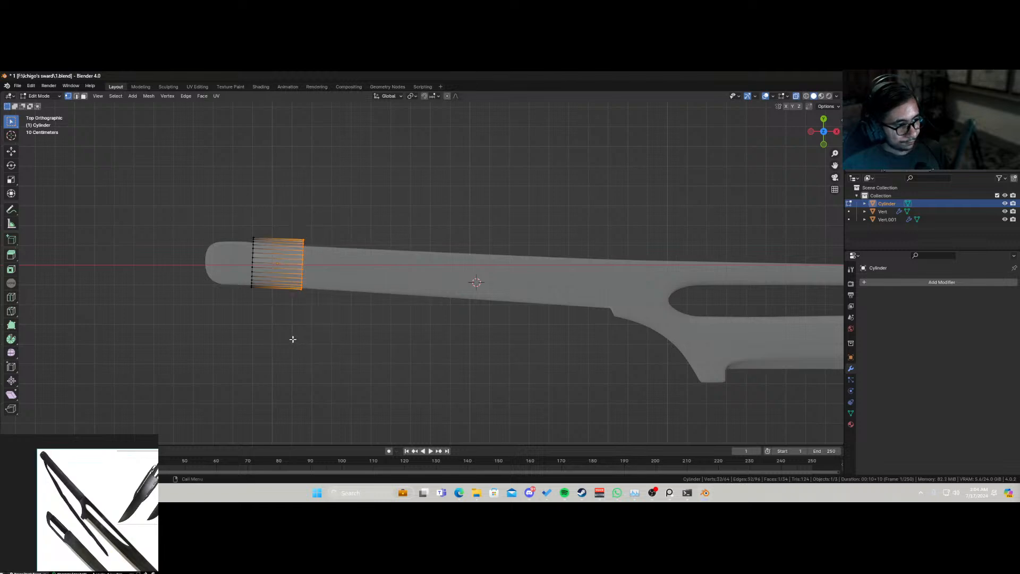
key("alt+z")
scroll(328, 301, "up", 1)
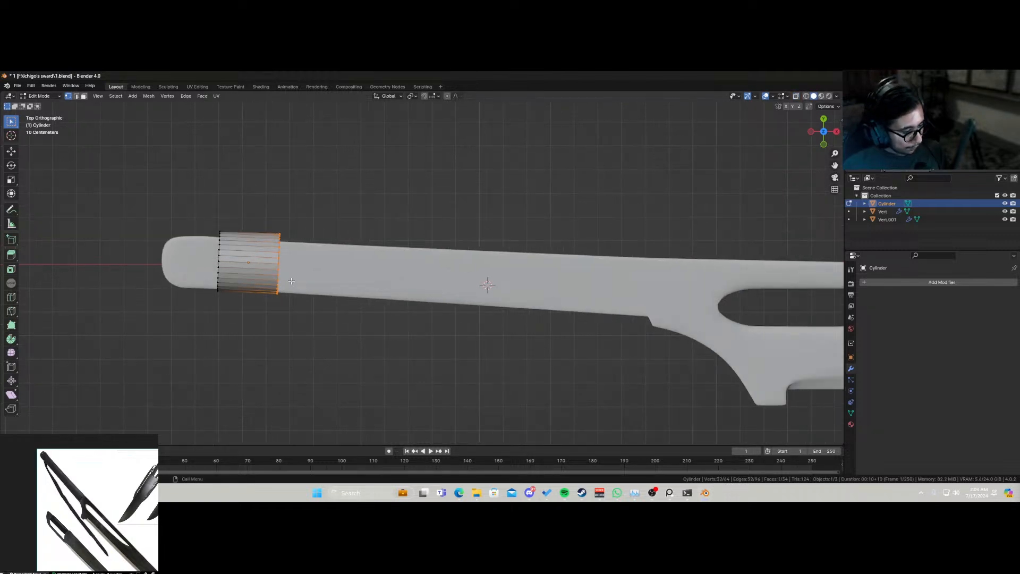
key("s")
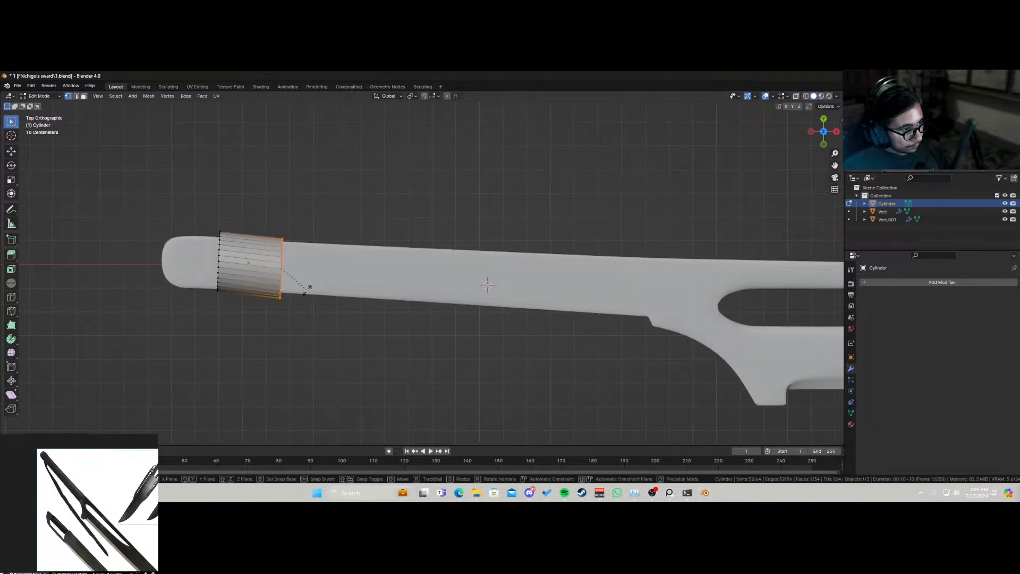
key("r")
left_click(309, 290)
Step: Extrude the cylinder's end face along the handle to about its middle, and move and rotate it to match the handle's slant
key("e")
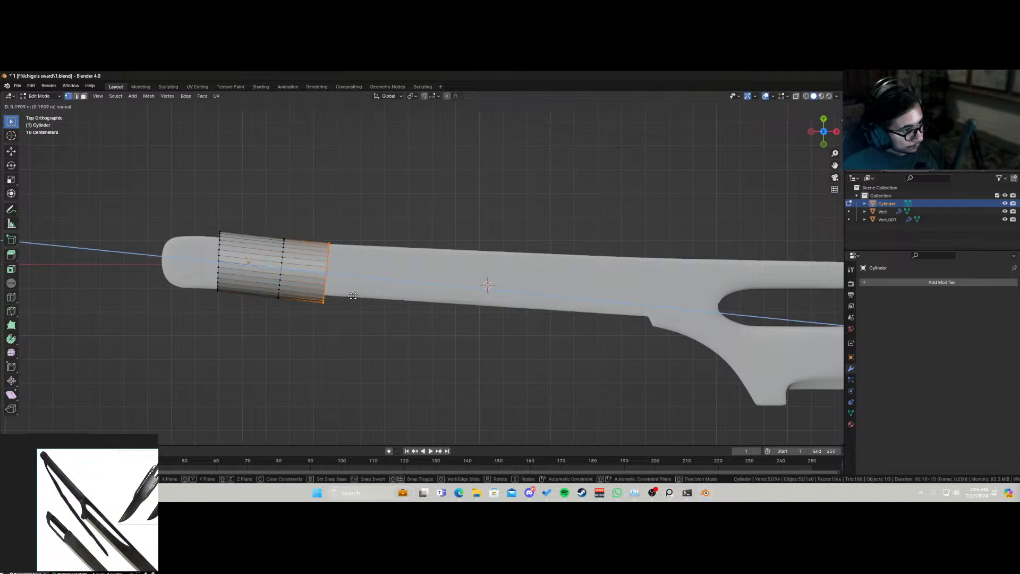
left_click(452, 301)
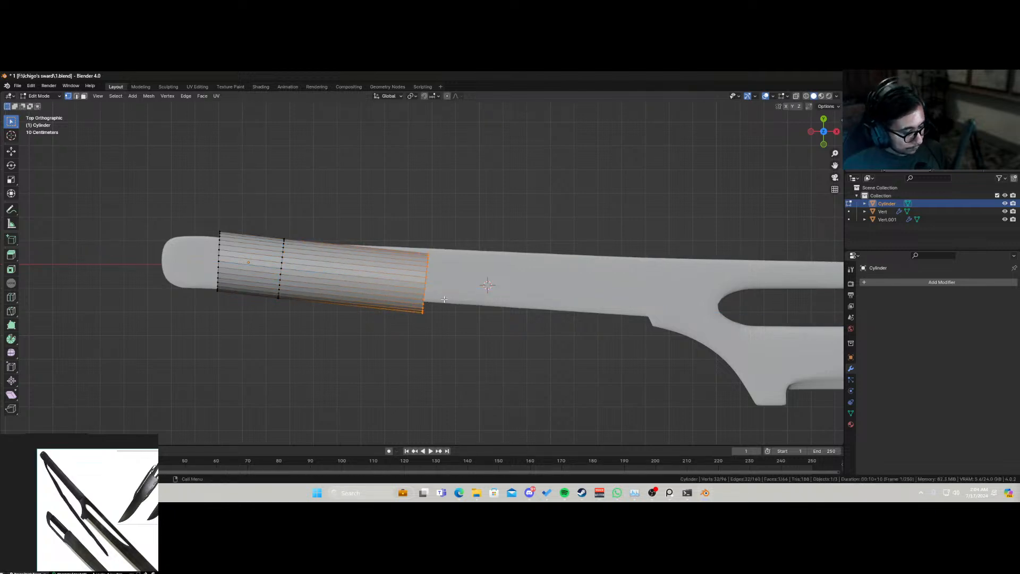
key("g")
left_click(439, 291)
key("r")
left_click(445, 295)
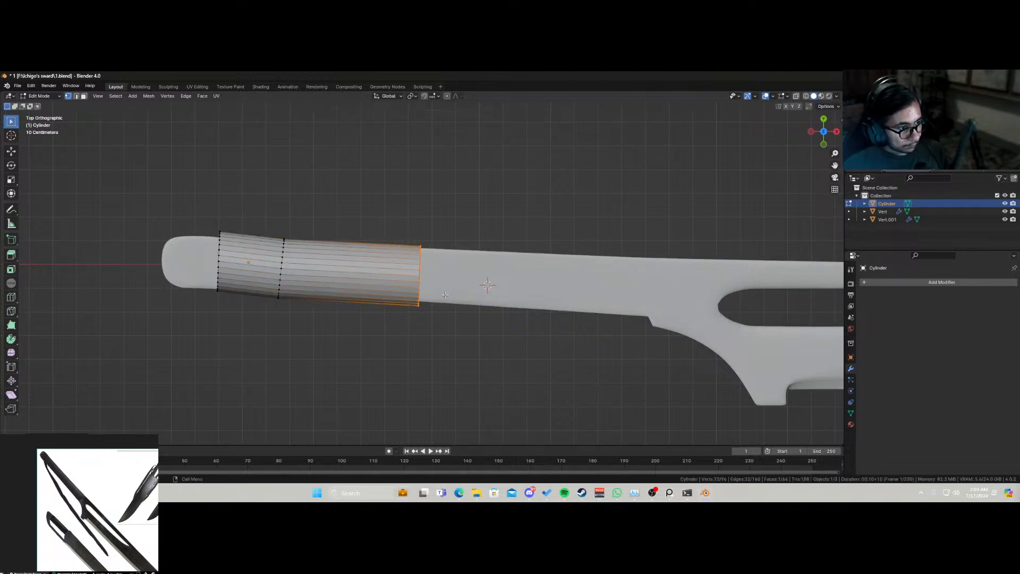
Step: Extrude the grip's end face about 0.49 m further toward the guard and save the file
key("e")
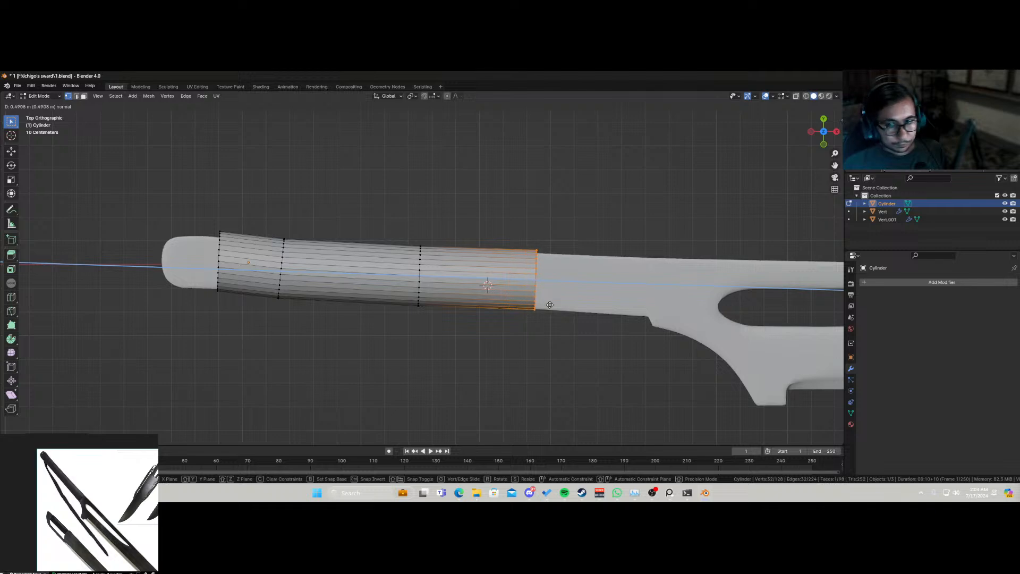
left_click(550, 305)
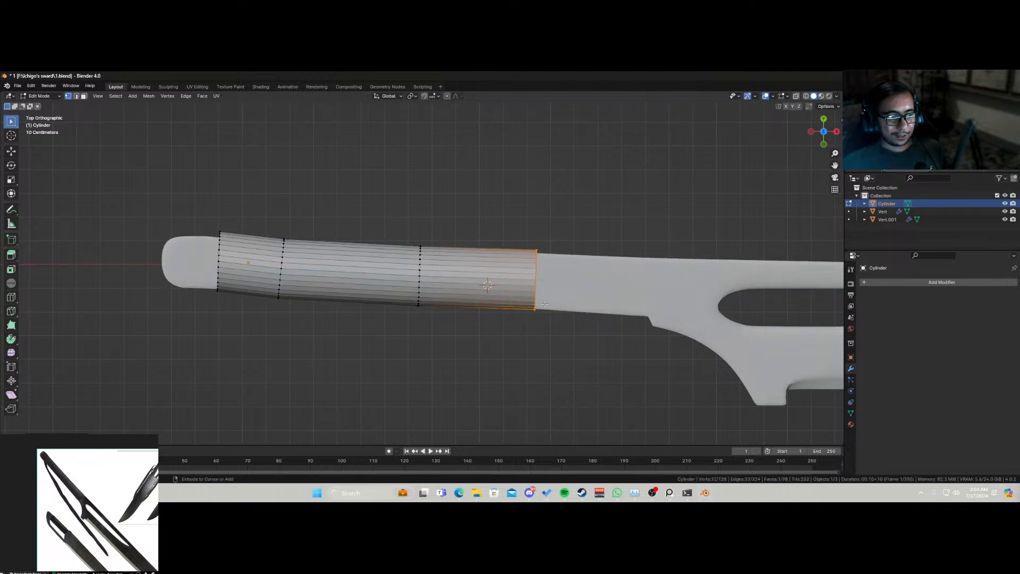
key("ctrl+s")
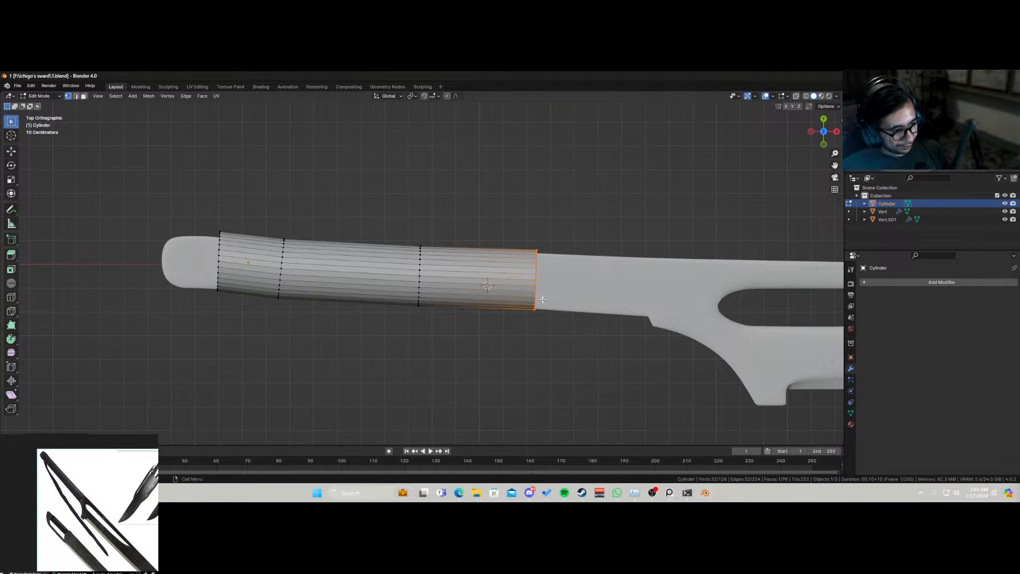
Step: Nudge the grip's end face into line, extrude it along the handle up to the guard, and save the file
key("g")
left_click(542, 301)
key("e")
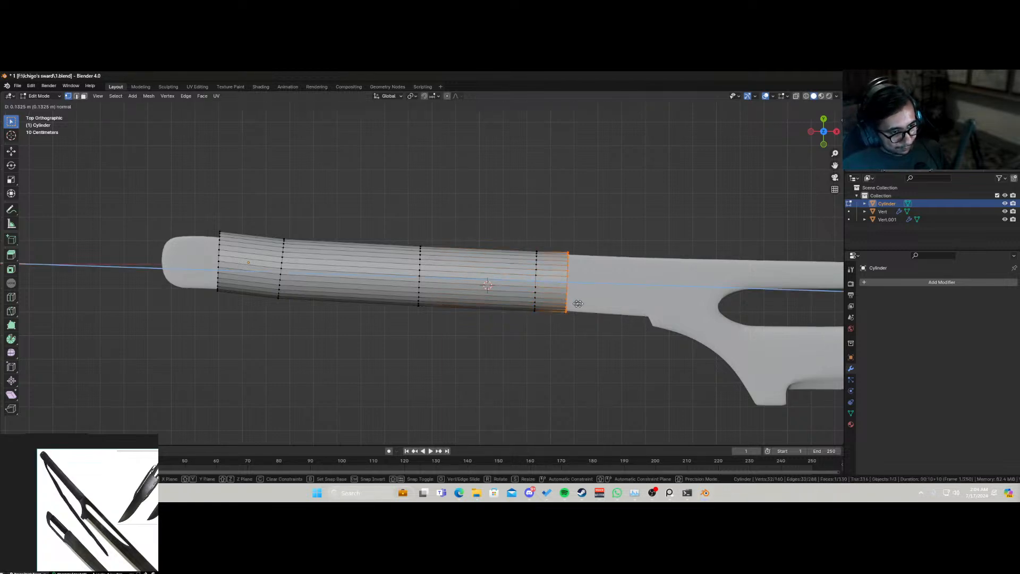
left_click(659, 314)
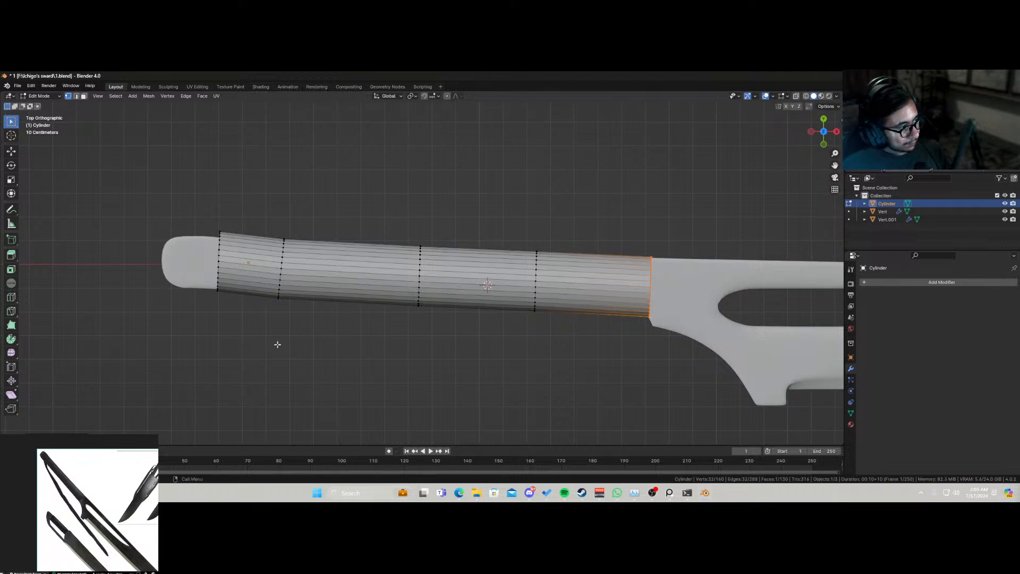
key("ctrl+s")
key("Tab")
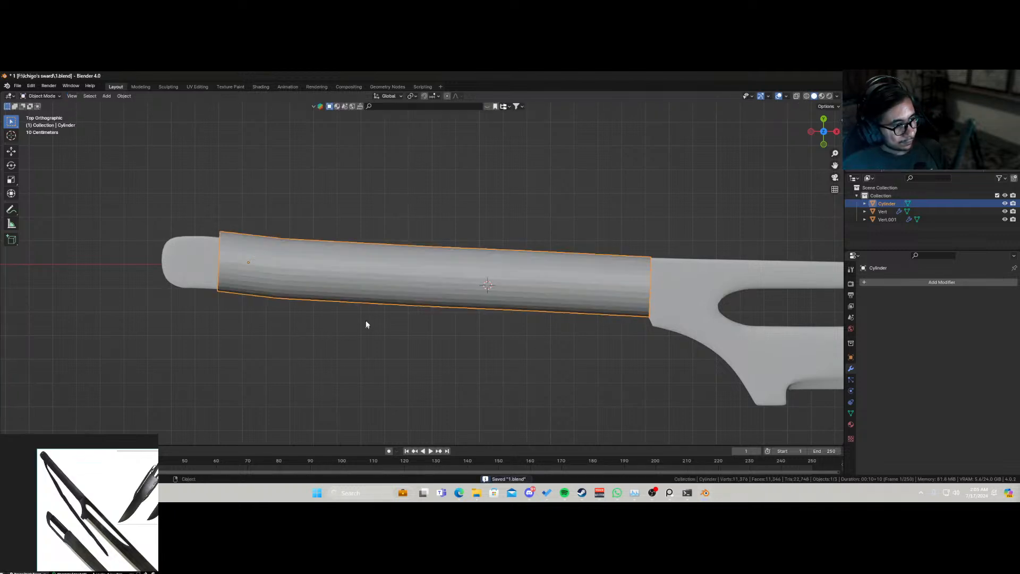
middle_click_drag(367, 320, 409, 240)
key("Tab")
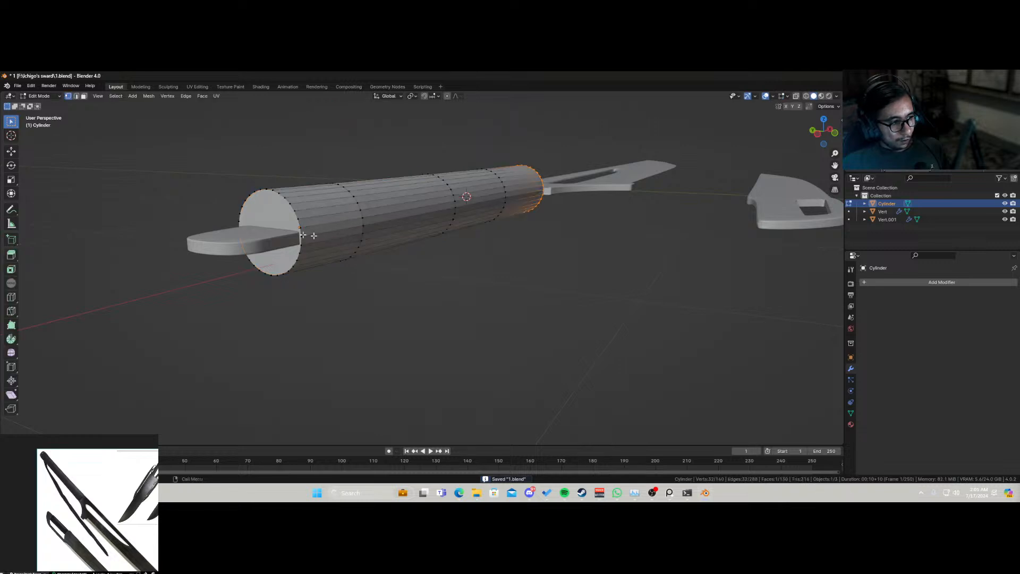
left_click(295, 213)
left_click(296, 214, "alt")
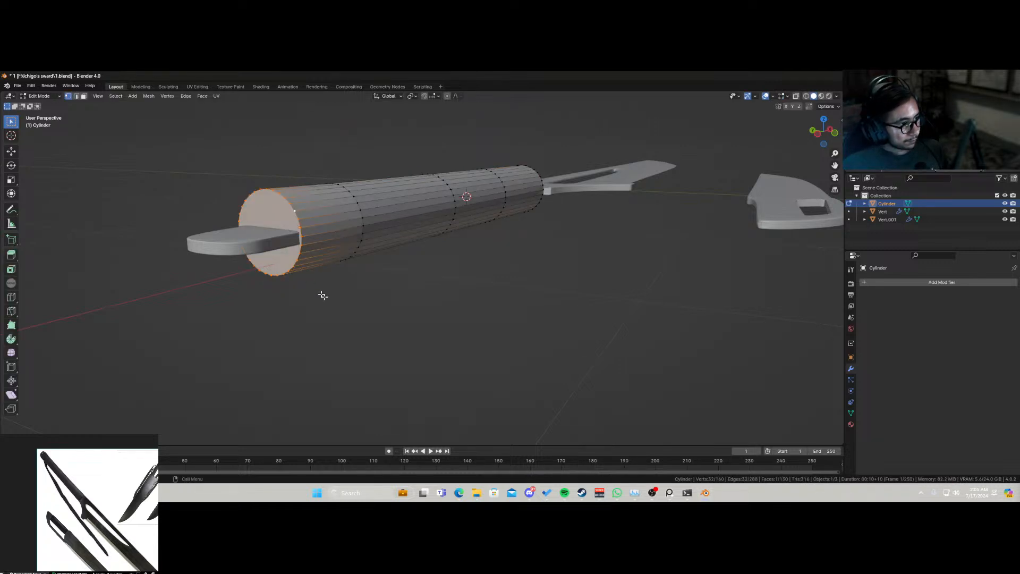
key("s")
key("z")
right_click(346, 310)
Step: Flatten the grip's guard-side end loop by scaling it along Z to about 0.66
middle_click_drag(512, 228, 396, 234)
left_click(617, 225)
left_click(617, 226, "alt")
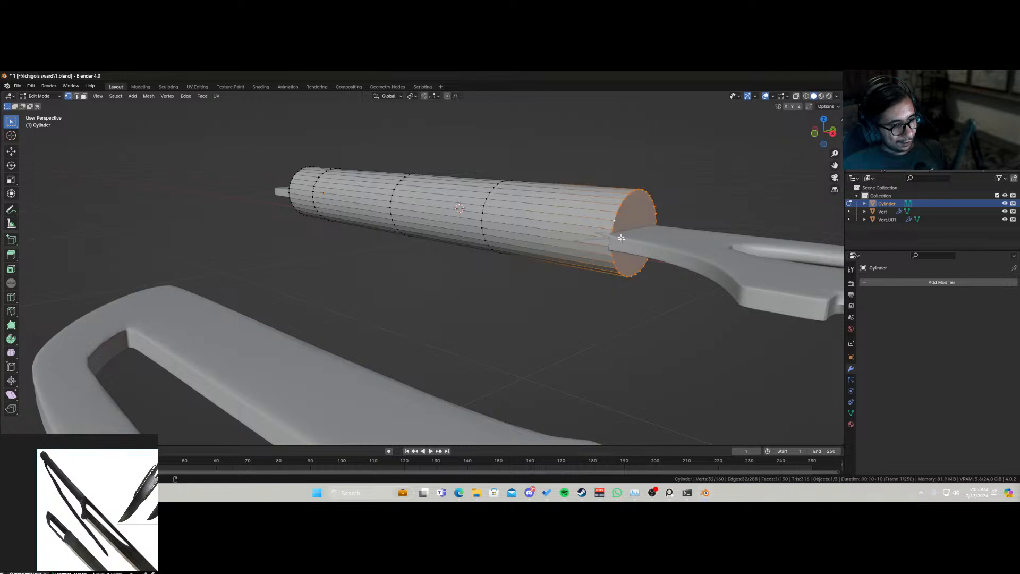
key("s")
key("z")
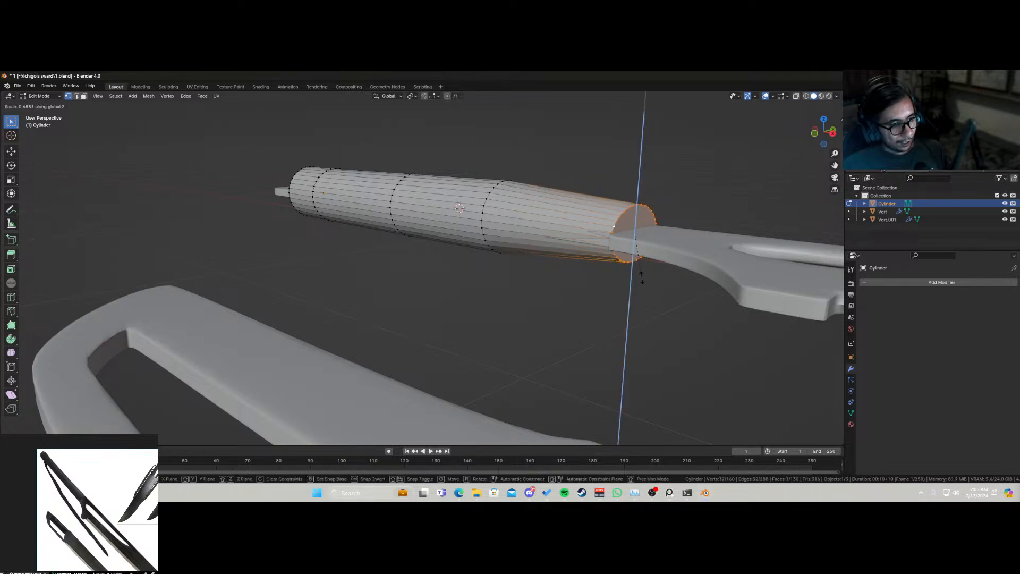
left_click(620, 276)
Step: Taper the grip by scaling its three inner edge loops along Z to about 0.79, 0.82 and 0.91, from the guard toward the butt
left_click(480, 234, "alt")
key("s")
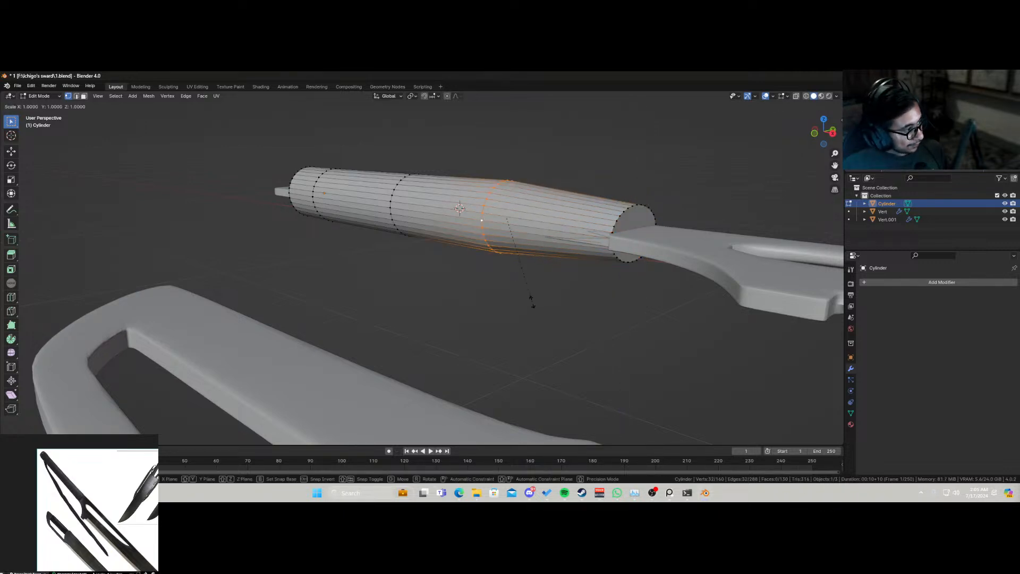
key("z")
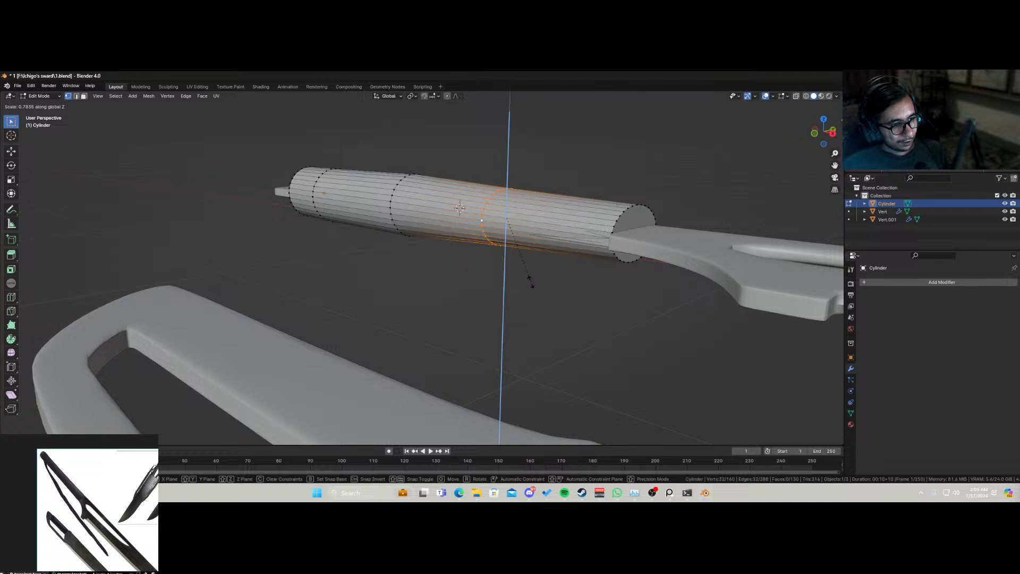
left_click(532, 283)
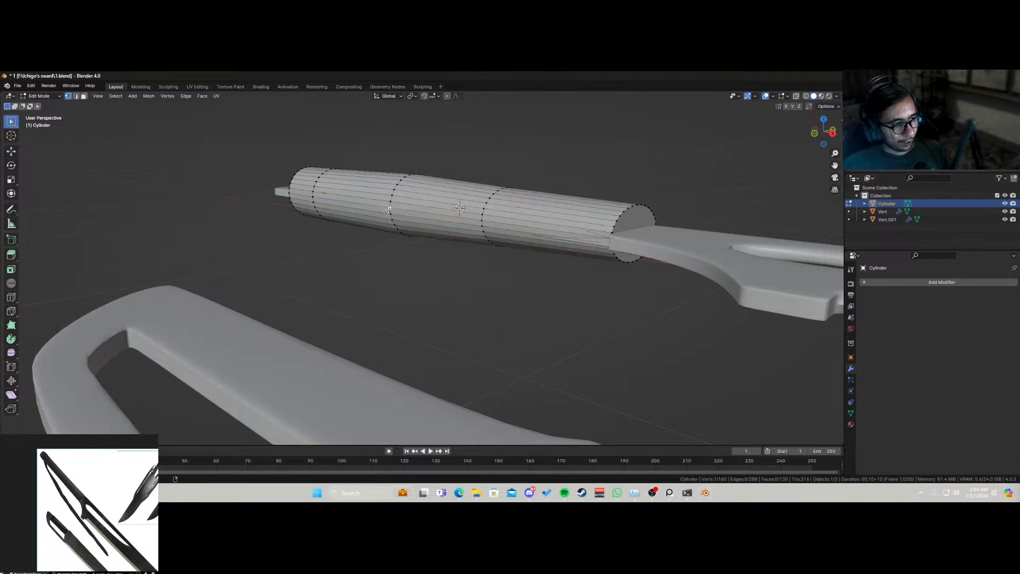
left_click(420, 237, "alt")
key("s")
key("z")
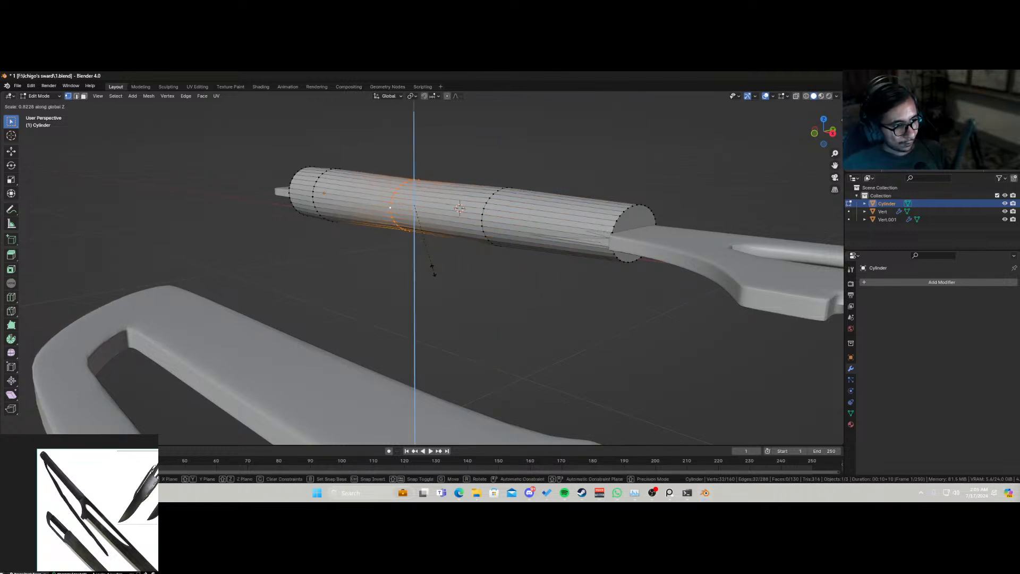
left_click(427, 271)
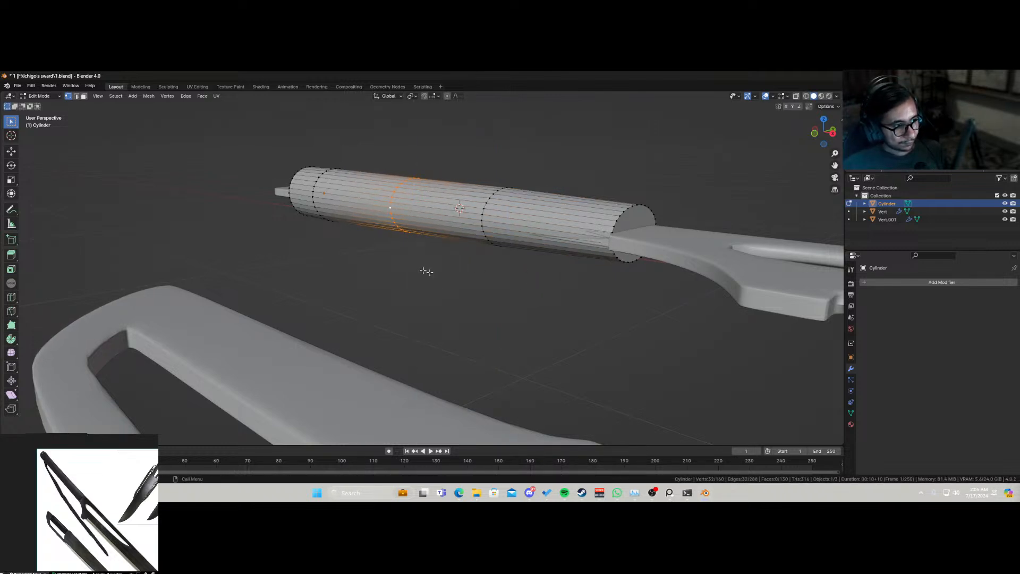
left_click(313, 201, "alt")
key("s")
key("z")
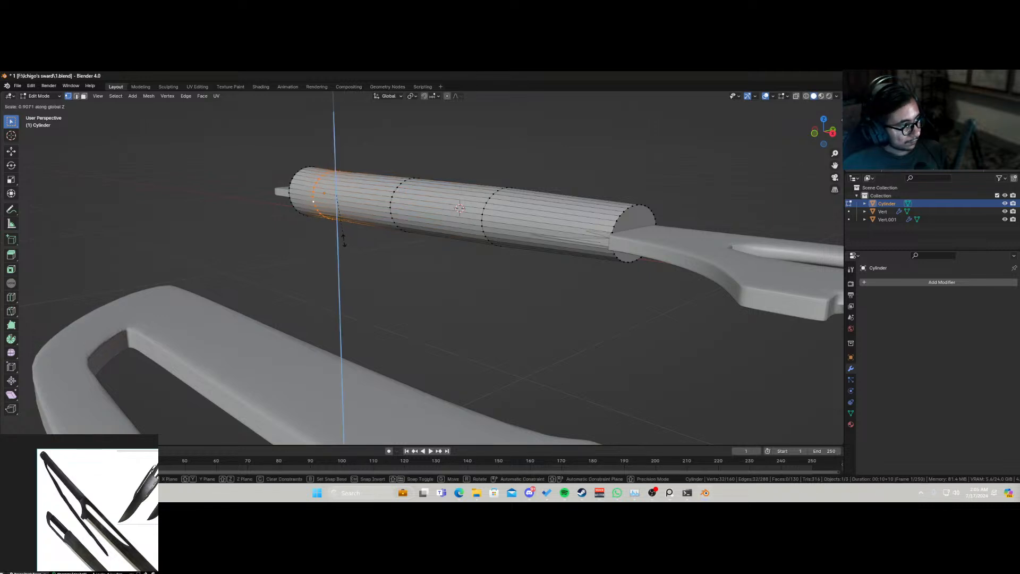
left_click(344, 242)
Step: Widen the grip's guard-side end loop by scaling it along Y to about 1.04
middle_click_drag(319, 246, 317, 247)
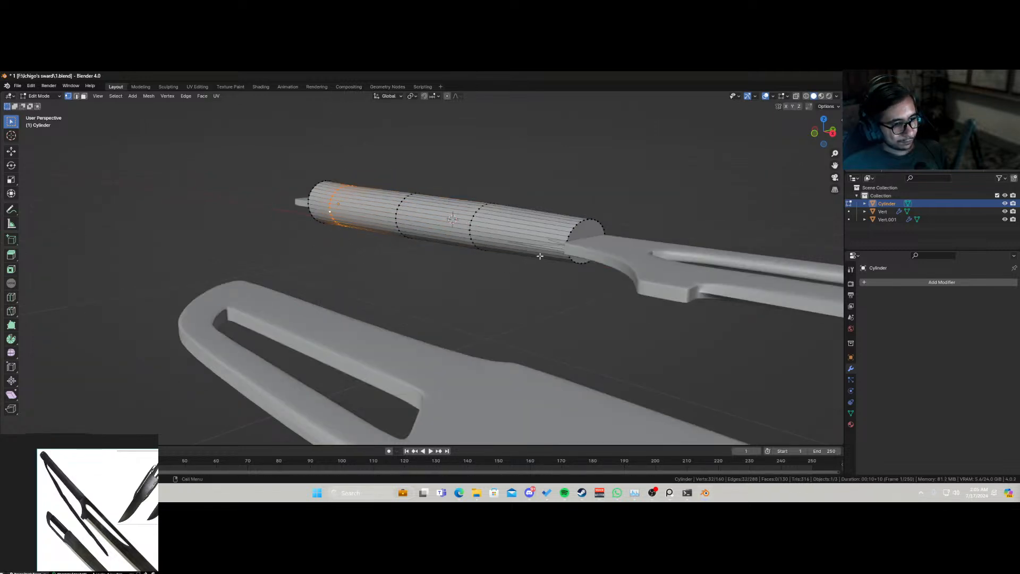
middle_click_drag(540, 256, 510, 273)
left_click(463, 304, "alt")
key("s")
key("x")
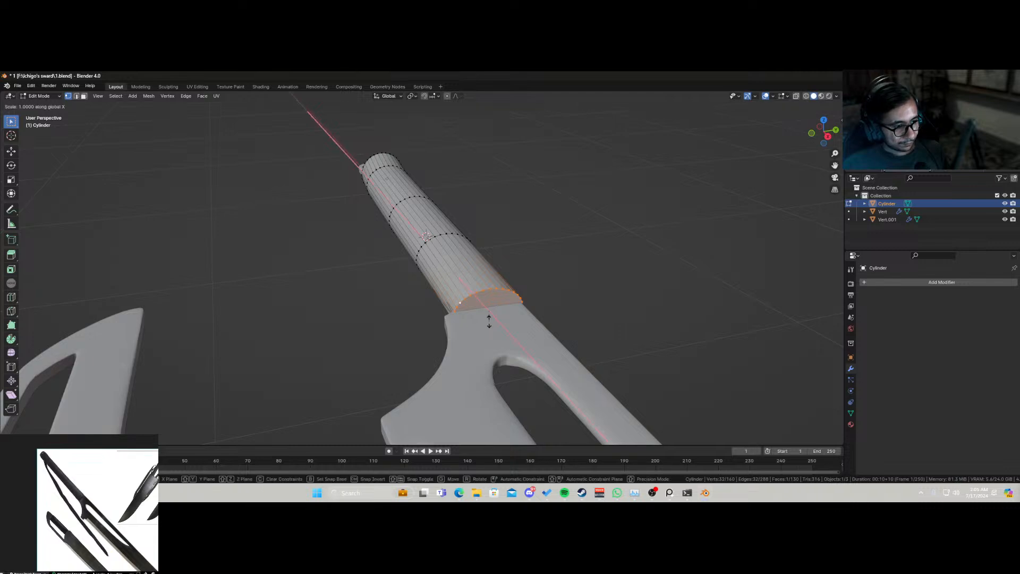
key("y")
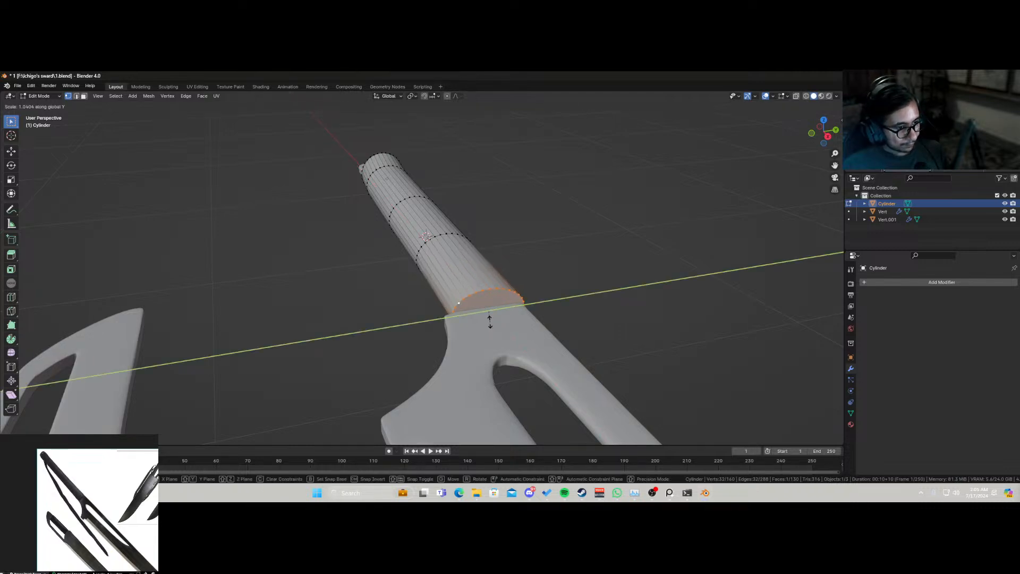
left_click(490, 319)
middle_click_drag(489, 319, 486, 338)
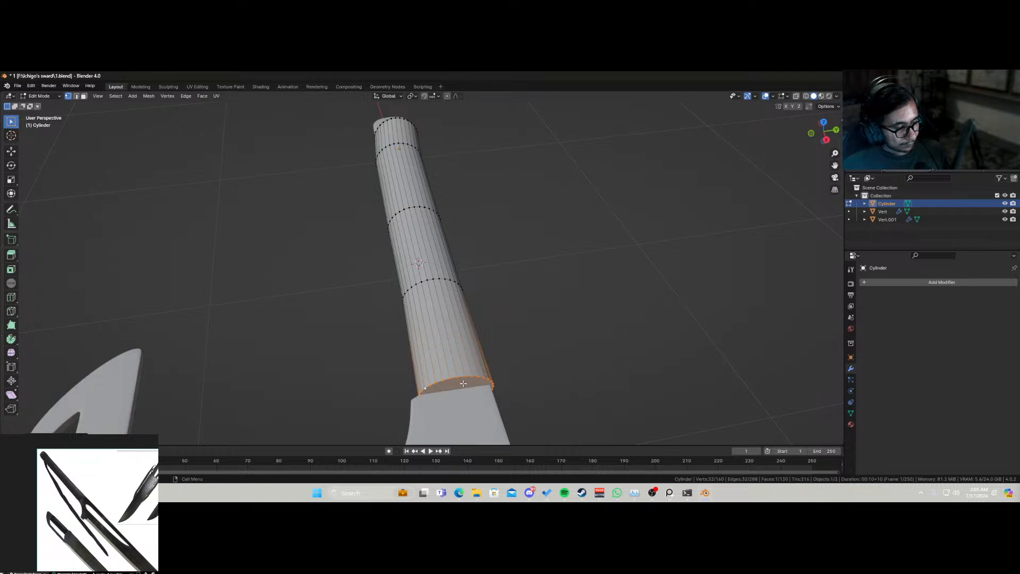
Step: Return to Object Mode and apply Shade Auto Smooth to the grip
key("Tab")
right_click(434, 324)
left_click(435, 325)
middle_click_drag(435, 324, 442, 353)
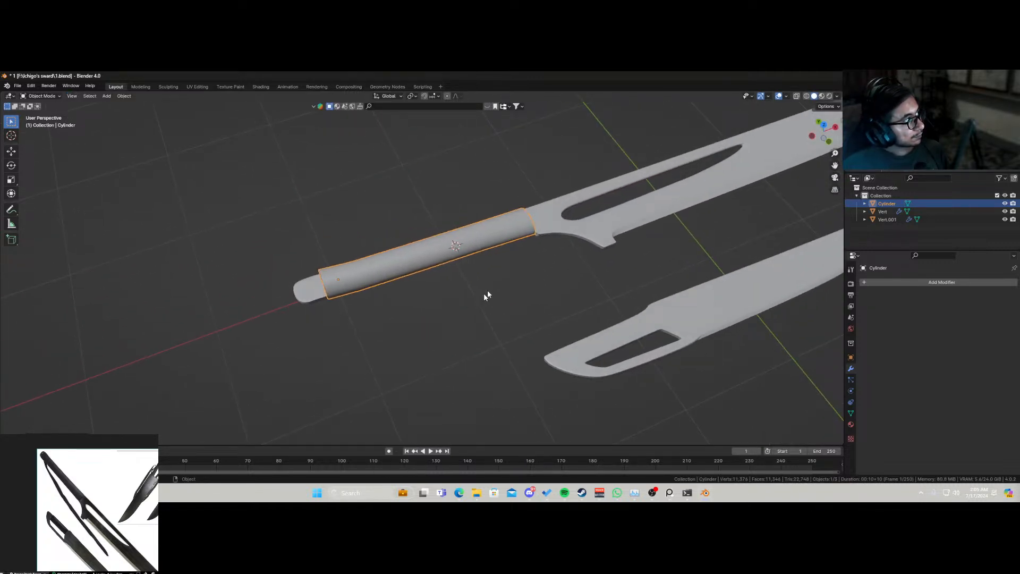
Step: Select the grip's butt-end face in face mode and extrude it from top view until it just covers the handle's rounded tip
middle_click_drag(347, 306, 428, 300)
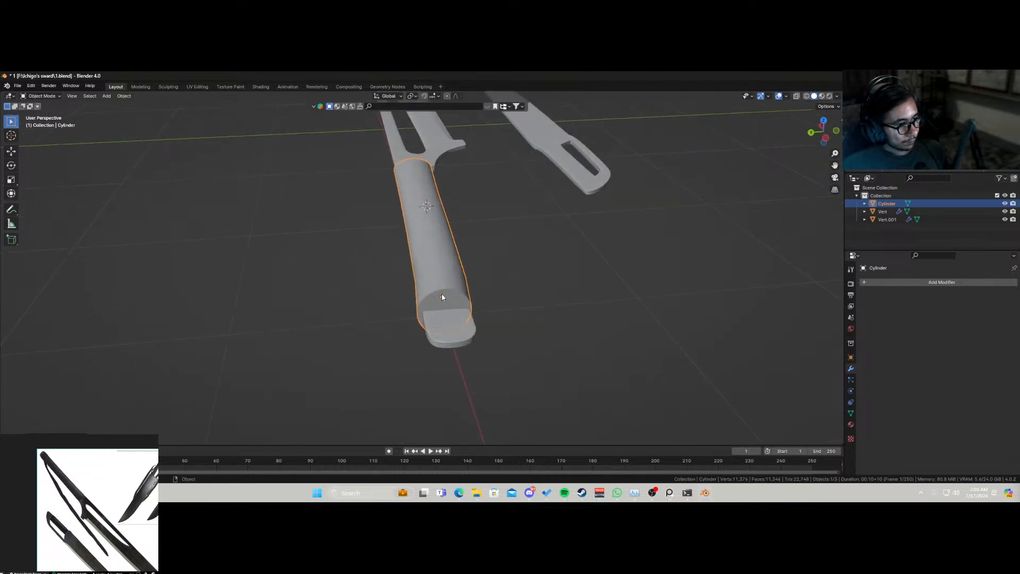
key("Tab")
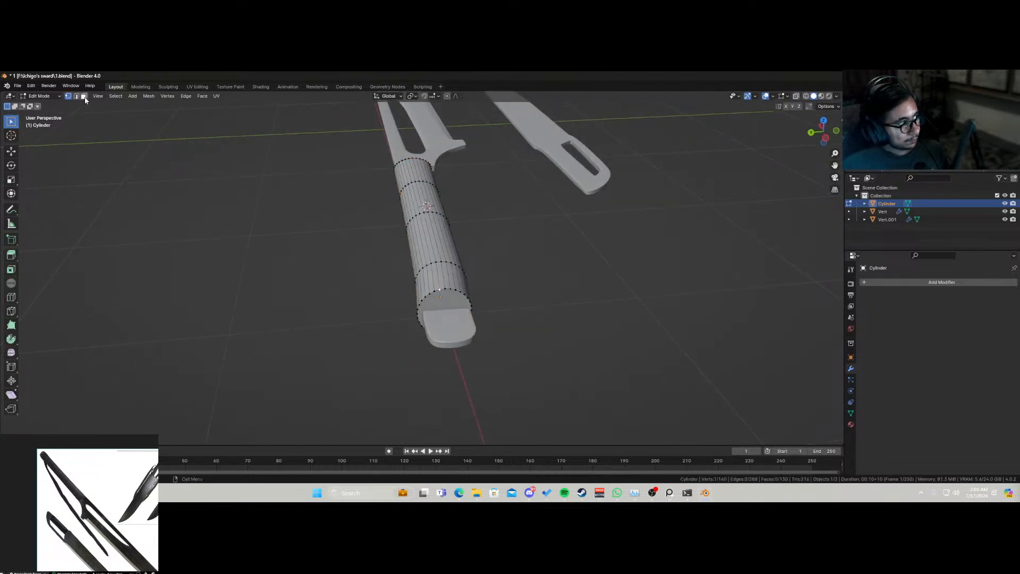
left_click(84, 97)
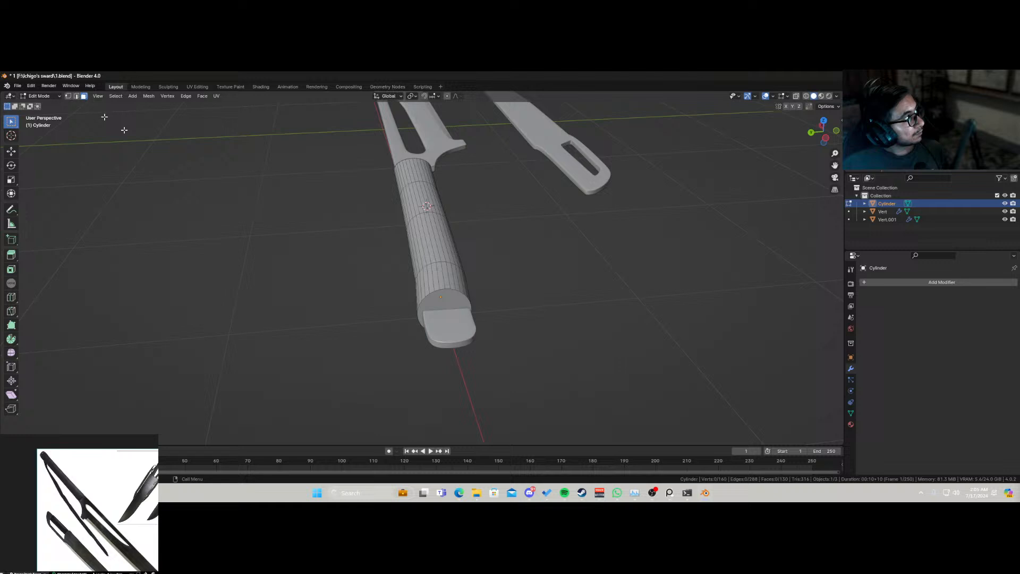
left_click(453, 307)
key("KP_7")
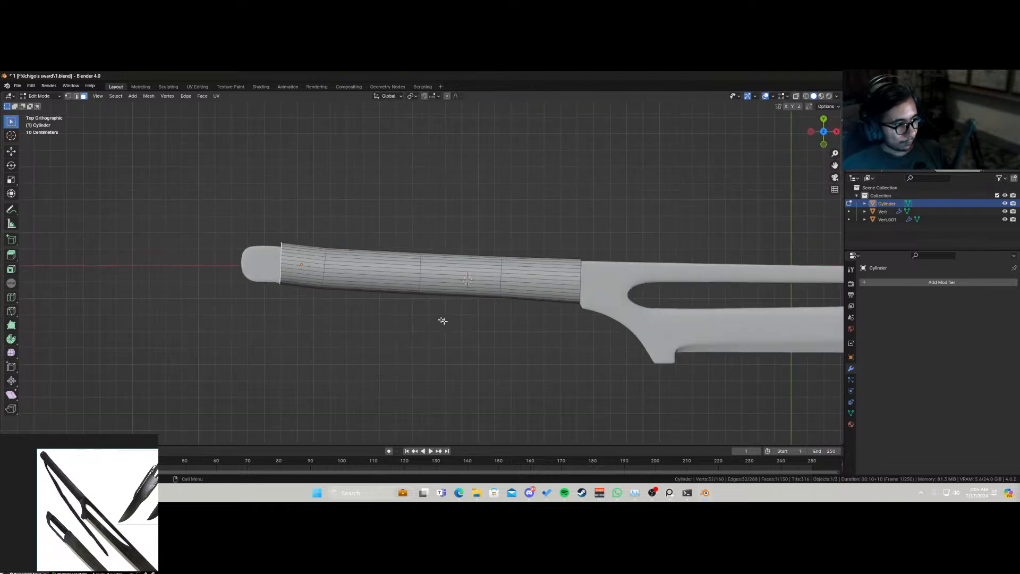
scroll(442, 321, "up", 4)
key("e")
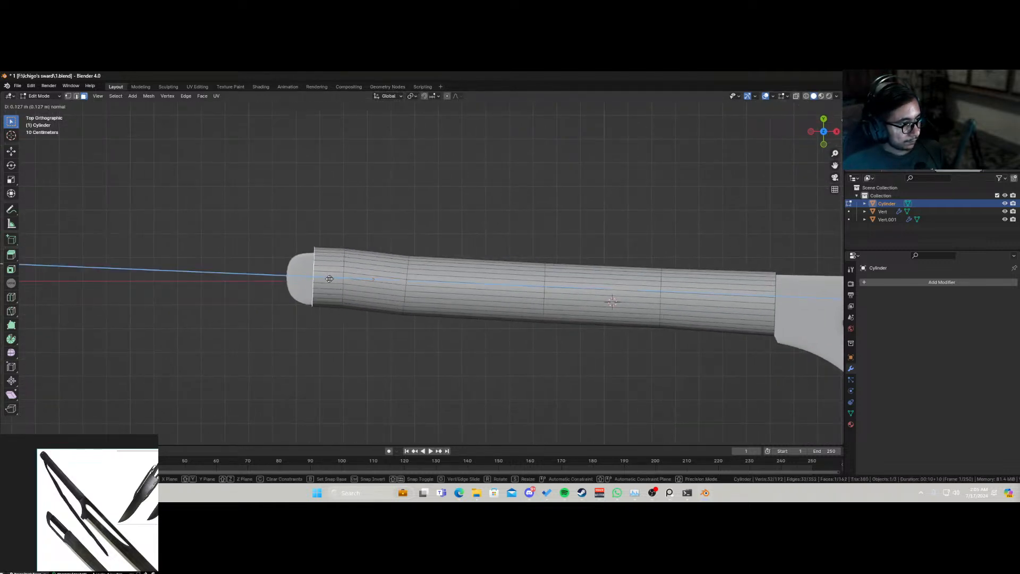
left_click(300, 283)
Step: Rotate the extruded butt-end face in top view until it stands square to the X axis
key("r")
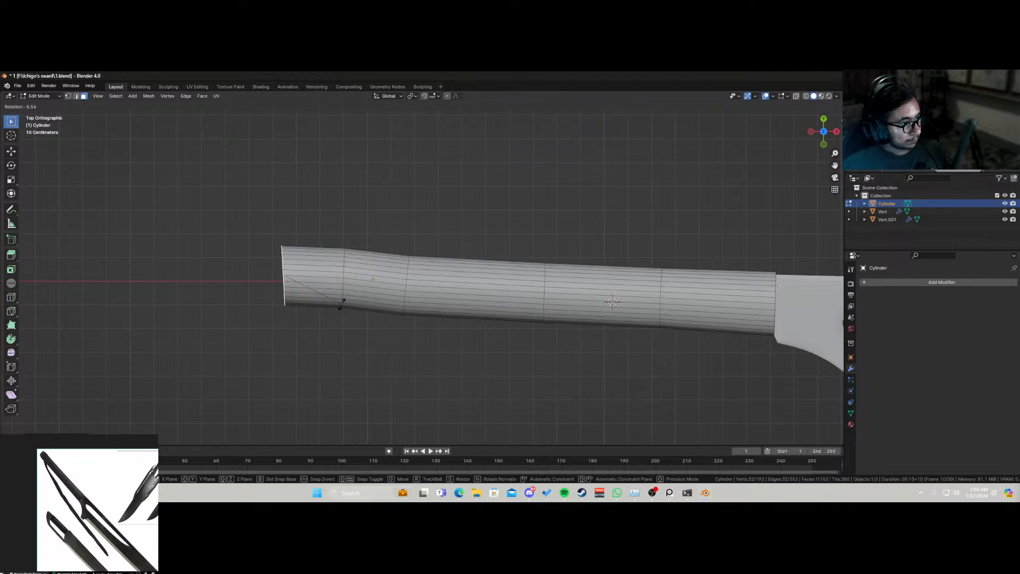
left_click(341, 304)
key("r")
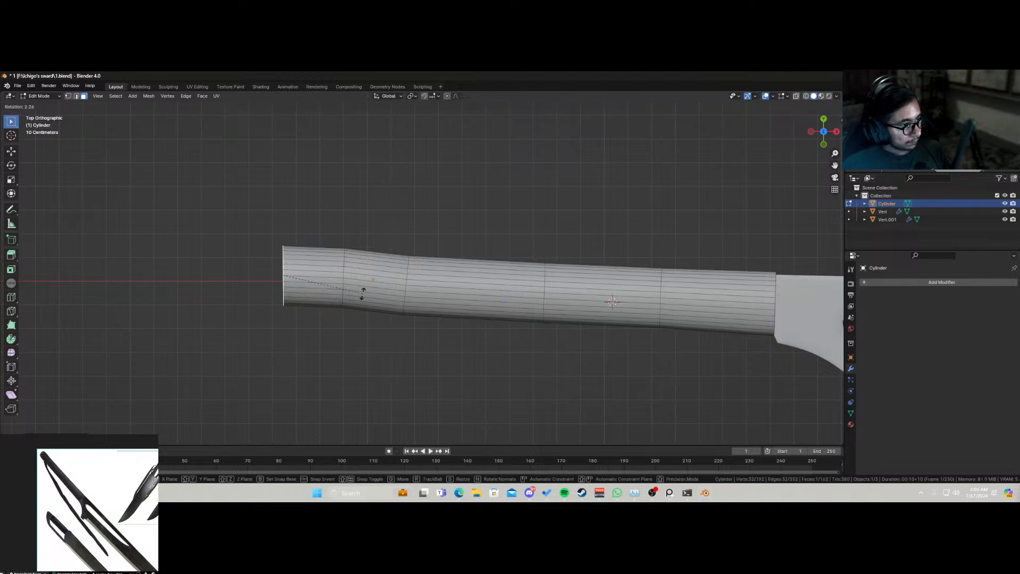
left_click(362, 295)
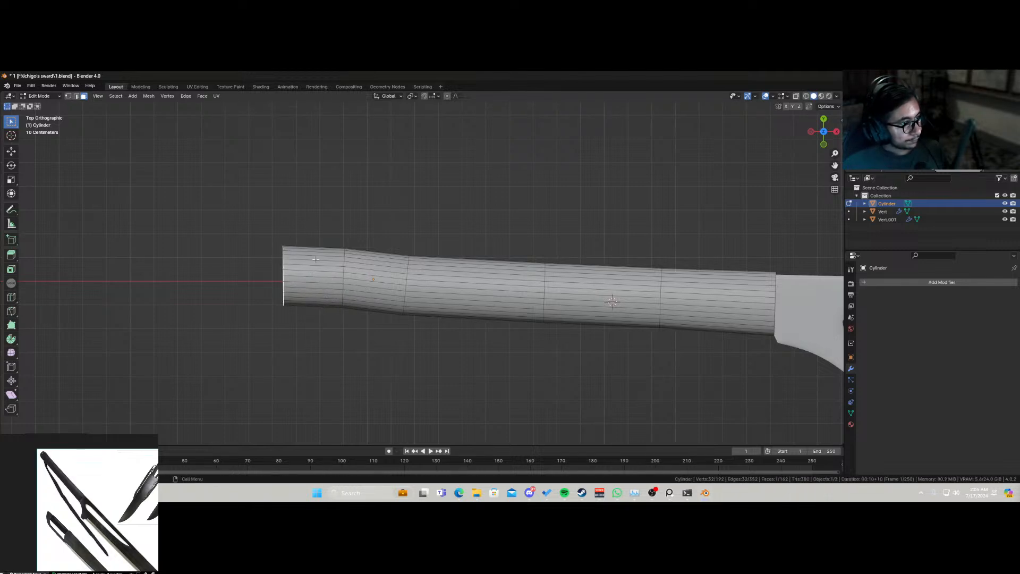
Step: Select the butt section's ring of side faces with its end face and extrude them outward along their normals by about 0.17 m
left_click(340, 302, "alt+shift")
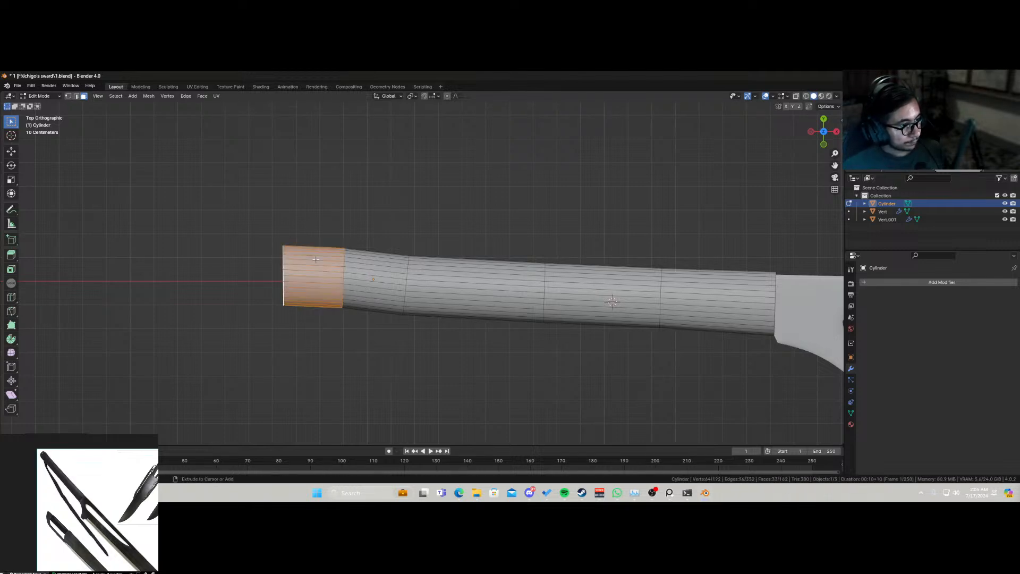
right_click(324, 286)
left_click(327, 314)
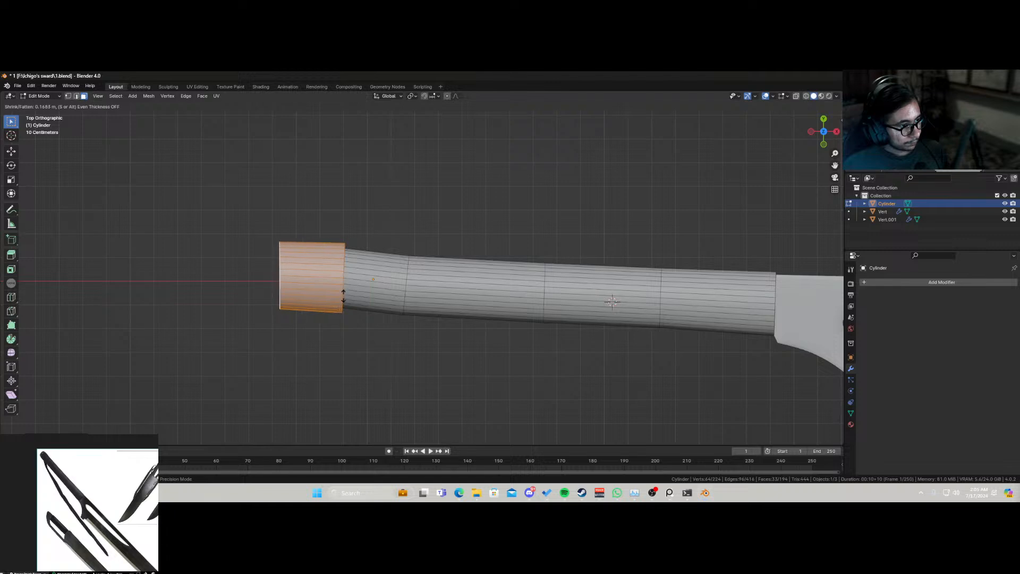
left_click(343, 299)
Step: Apply Shade Auto Smooth to the grip and add a level 2 Subdivision modifier
key("Tab")
right_click(358, 285)
left_click(359, 284)
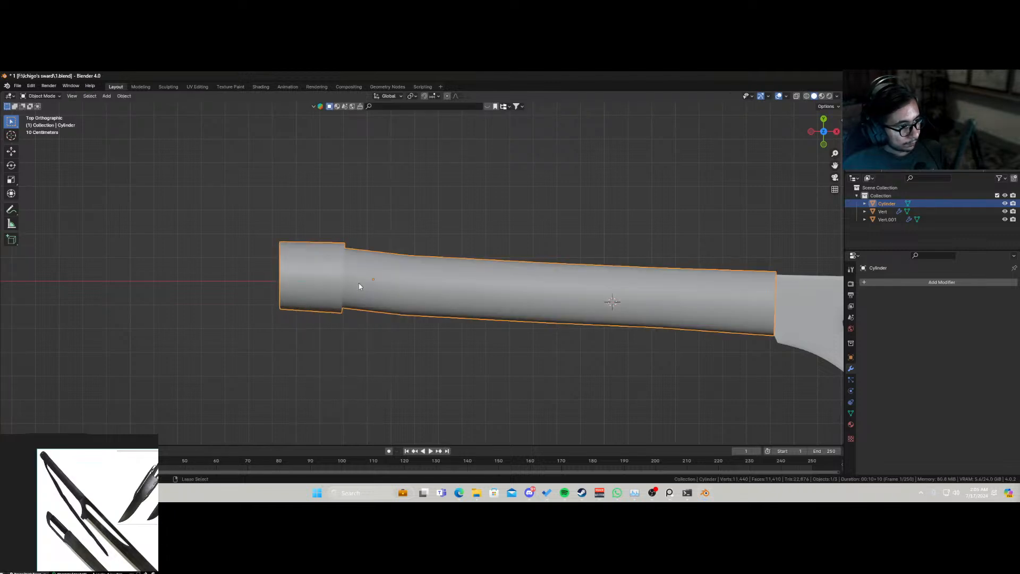
key("ctrl+2")
Step: Inset the end face of the pommel by about 0.23 m to tighten its rounded edge
key("Tab")
mouse_move(326, 302)
middle_mouse_down()
mouse_move(336, 327)
mouse_move(316, 302)
middle_mouse_up()
left_click(315, 301)
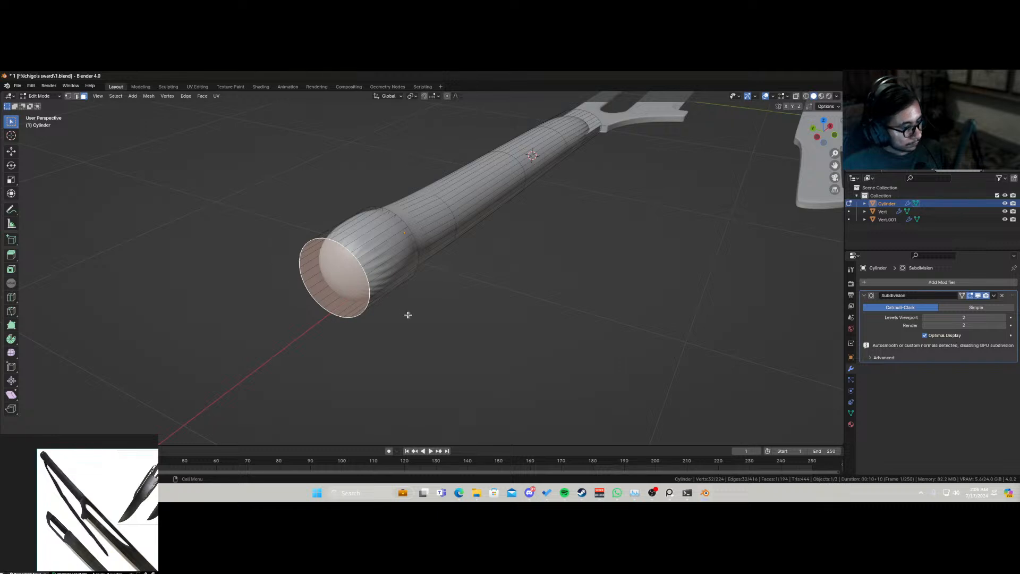
key("i")
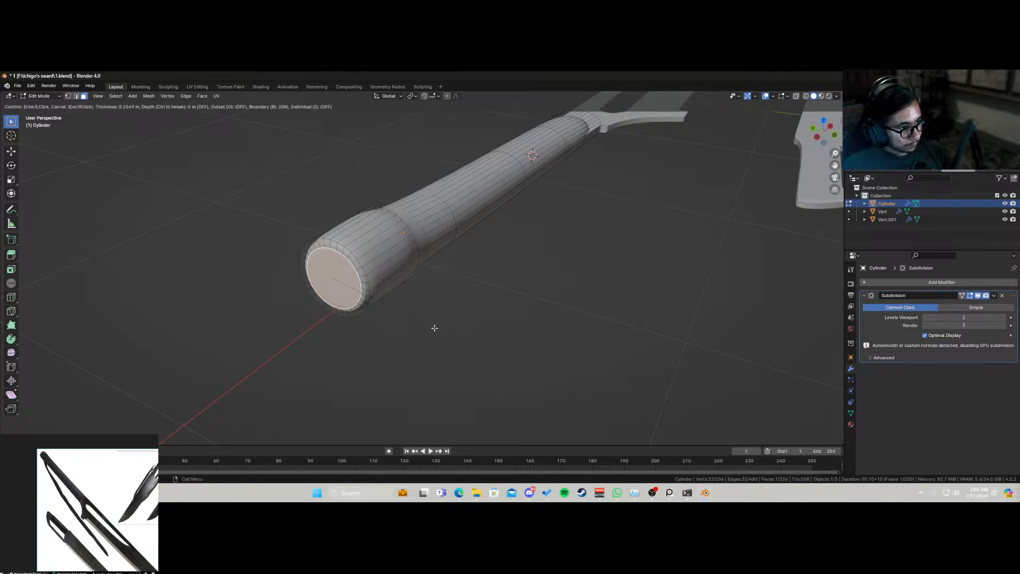
left_click(436, 325)
Step: Add a loop cut in the grip's last section and slide it close to the guard end to sharpen that edge
scroll(441, 296, "down", 4)
middle_click_drag(638, 290, 534, 330)
scroll(534, 329, "up", 2)
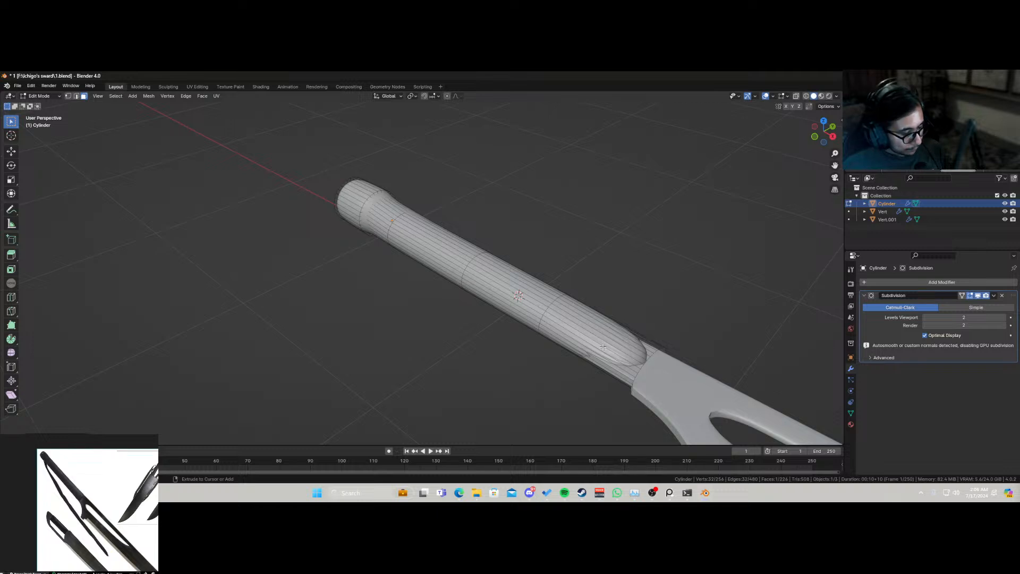
key("ctrl+r")
left_click(625, 353)
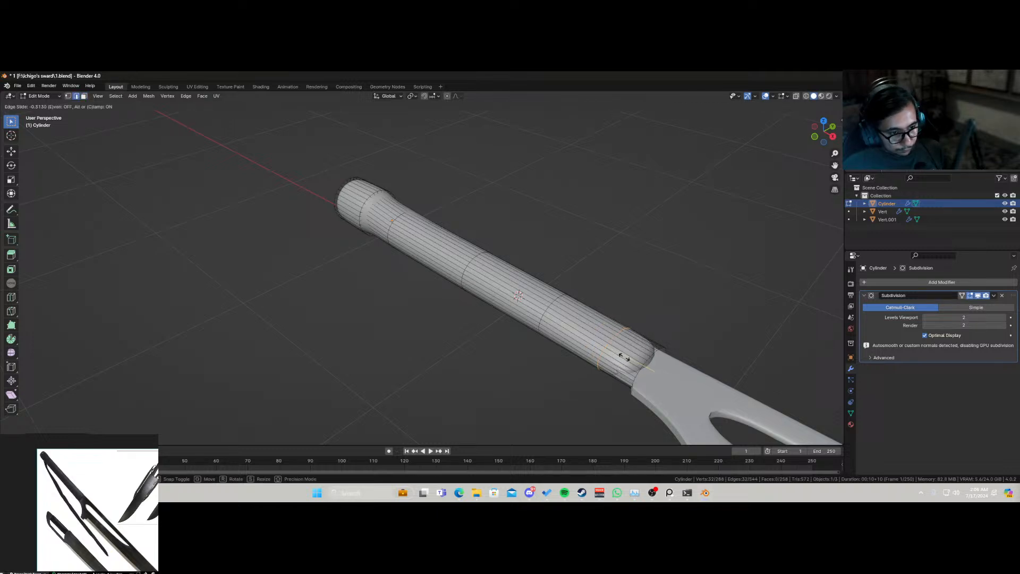
left_click(648, 370)
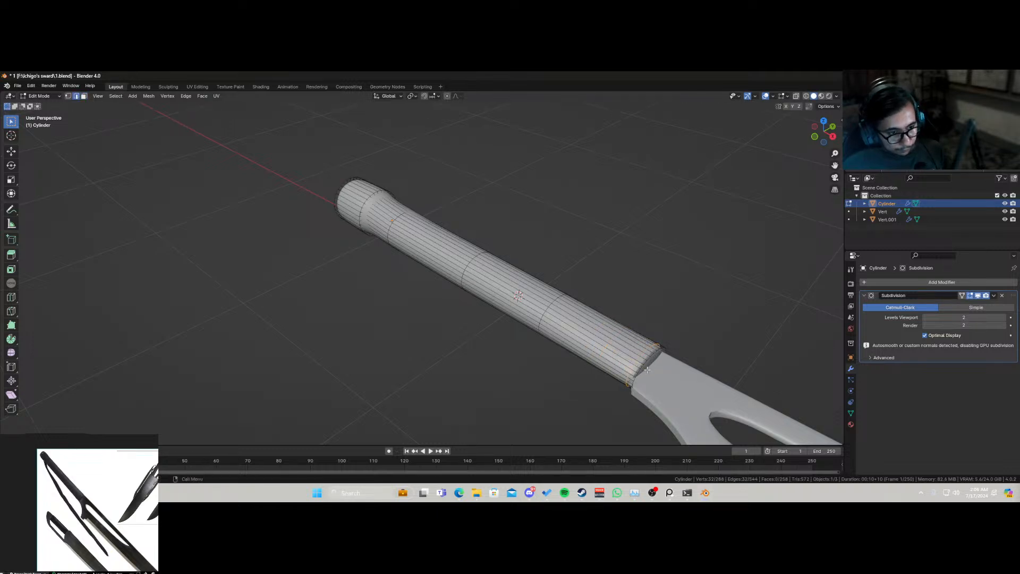
Step: Inset the grip's guard-end face slightly to sharpen its rounded edge, and save the file
right_click(615, 372)
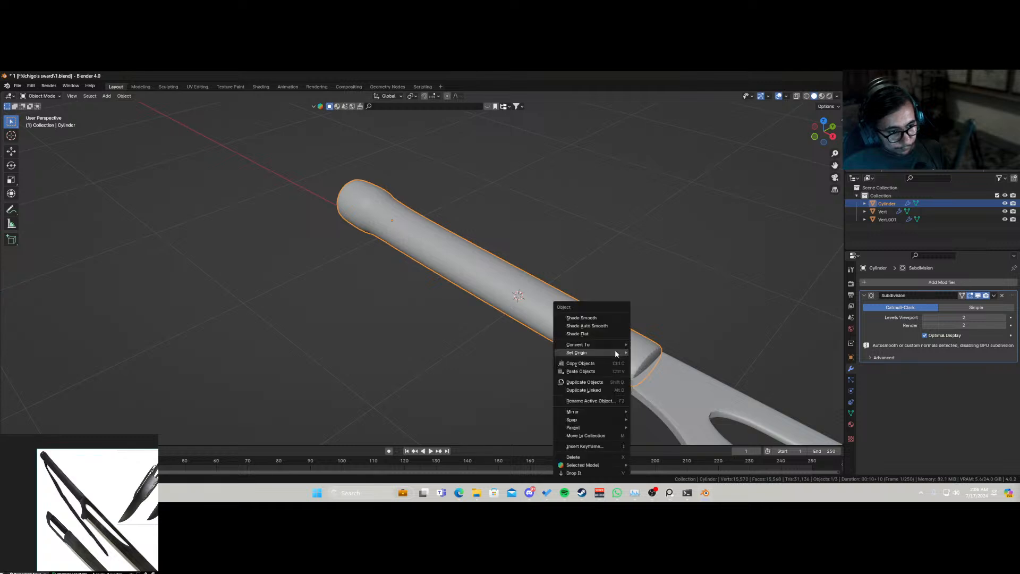
middle_click_drag(481, 351, 521, 381)
middle_click_drag(550, 412, 547, 398)
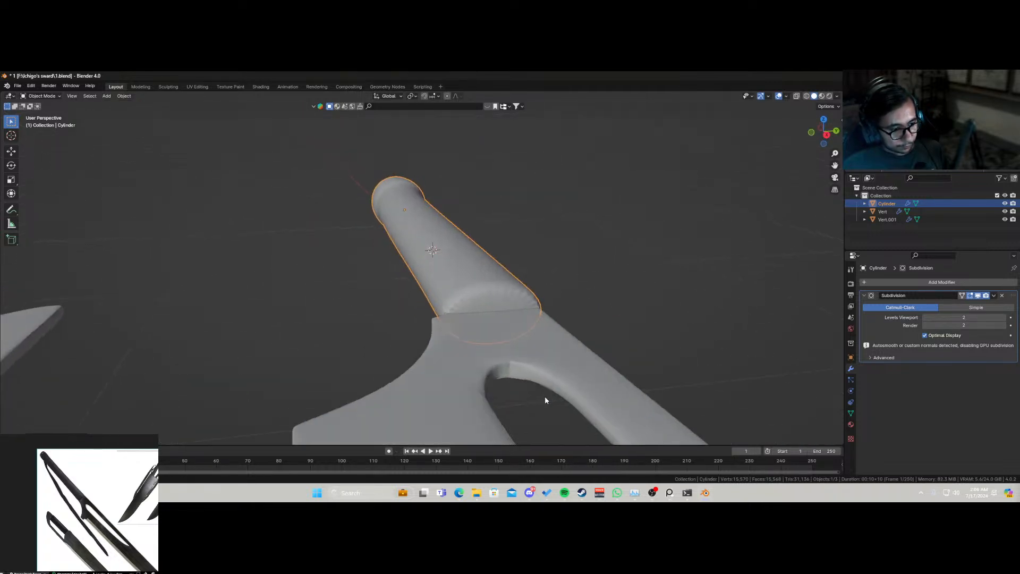
key("Tab")
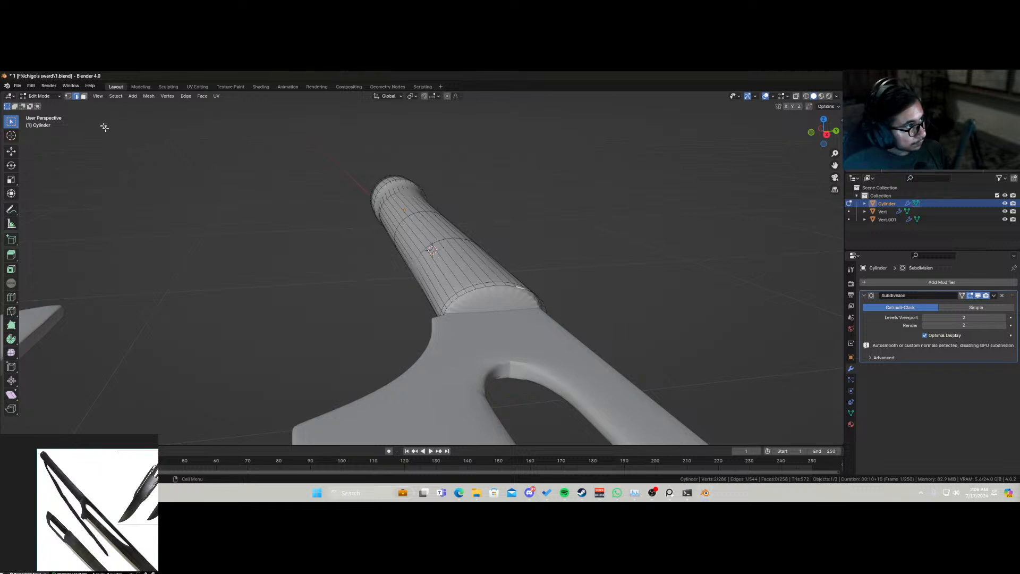
left_click(530, 328)
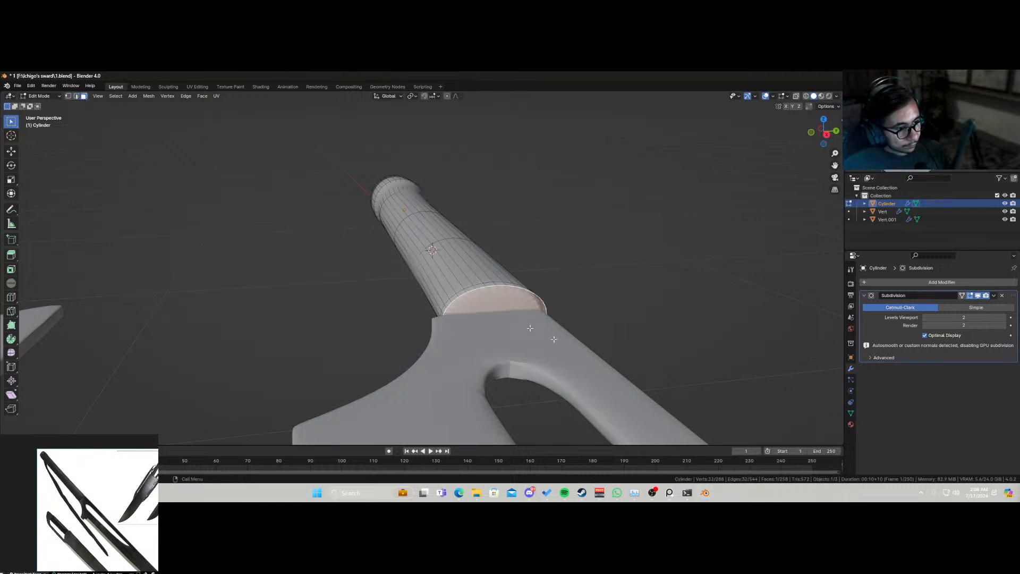
key("i")
left_click(647, 348)
key("Tab")
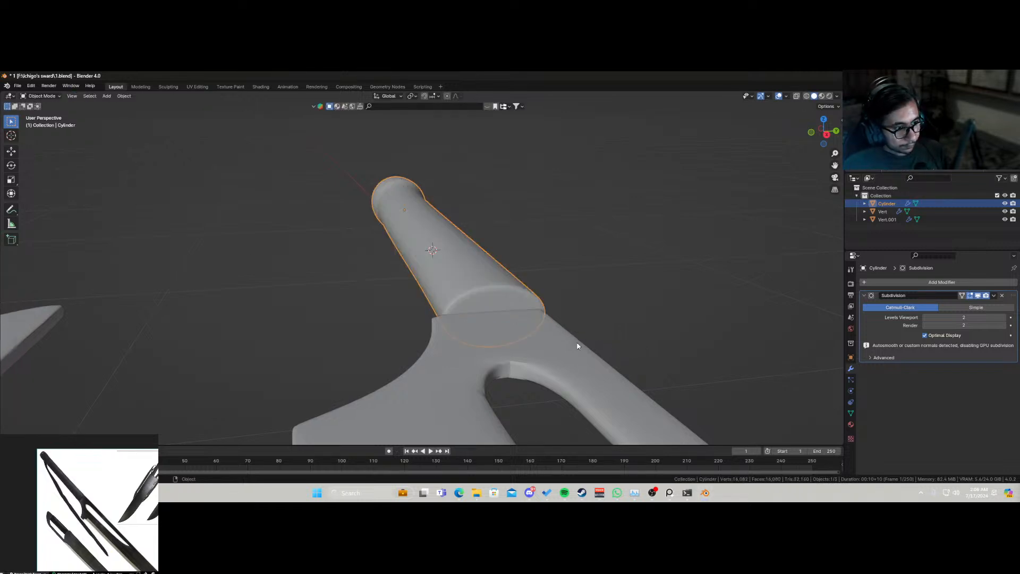
middle_click_drag(470, 320, 413, 316)
key("ctrl+s")
Step: Inset the pommel's end face by about 0.17 m and save the file
scroll(446, 299, "up", 3)
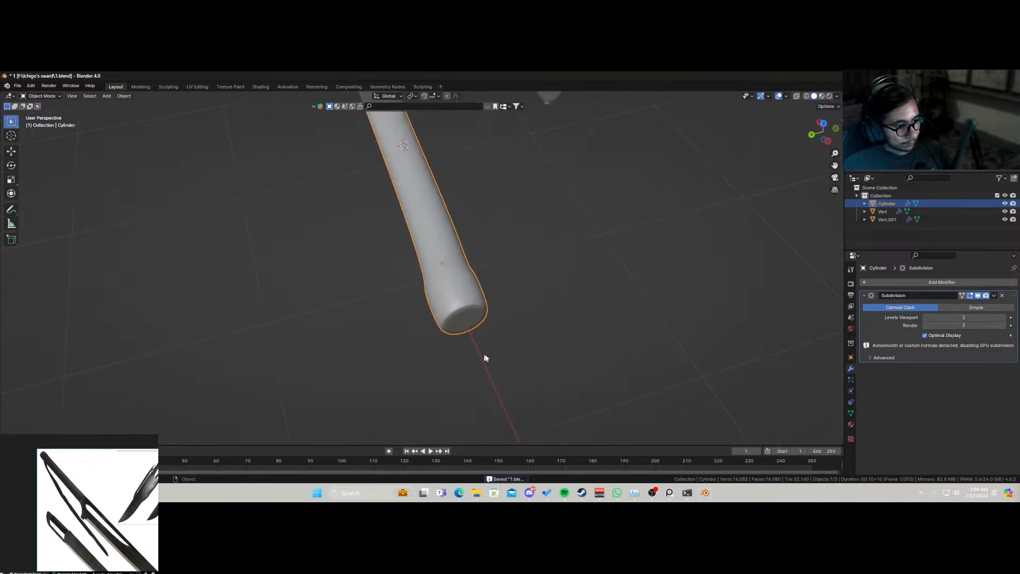
middle_click_drag(483, 417, 455, 312)
key("Tab")
left_click(436, 274)
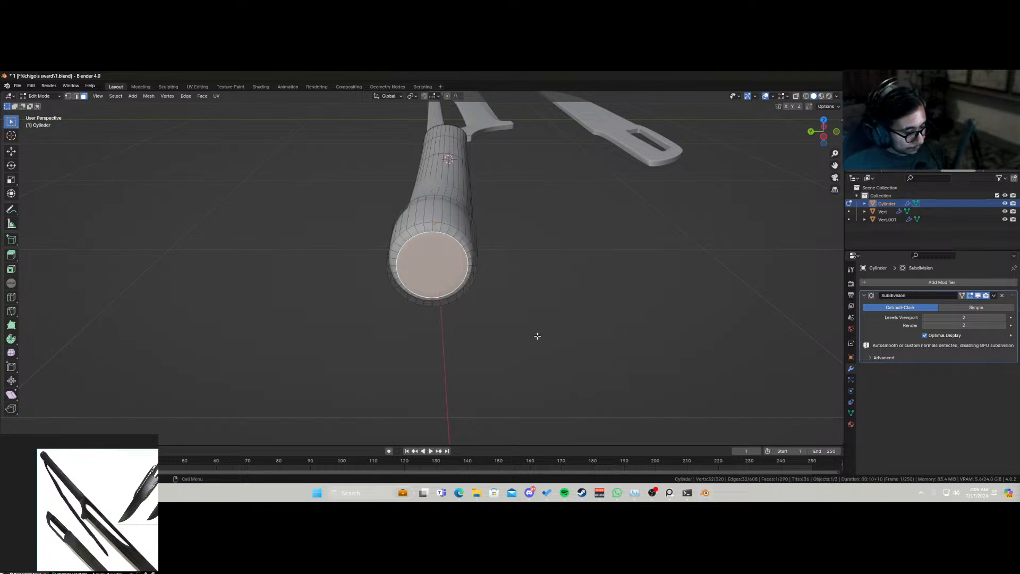
key("i")
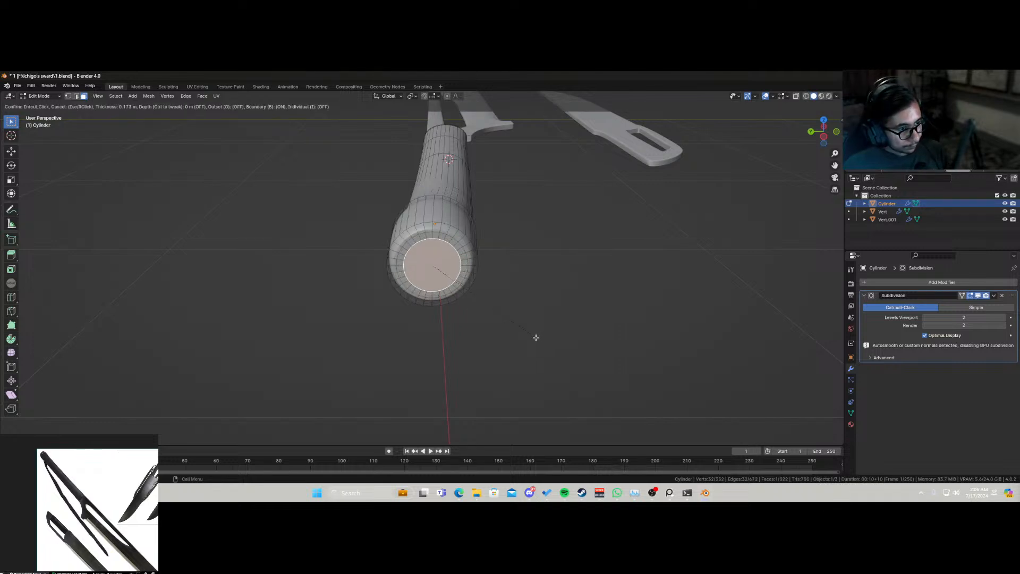
left_click(535, 337)
key("Tab")
key("ctrl+s")
Step: Try a duplicate of the grip over the shorter sword's handle in top view, and delete the copy
scroll(496, 332, "down", 5)
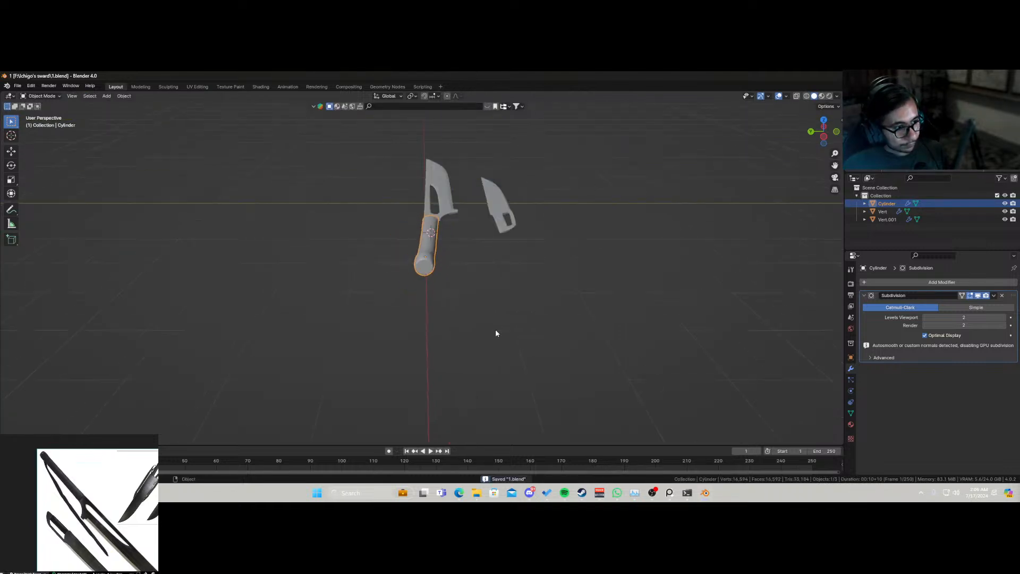
middle_click_drag(495, 333, 376, 353)
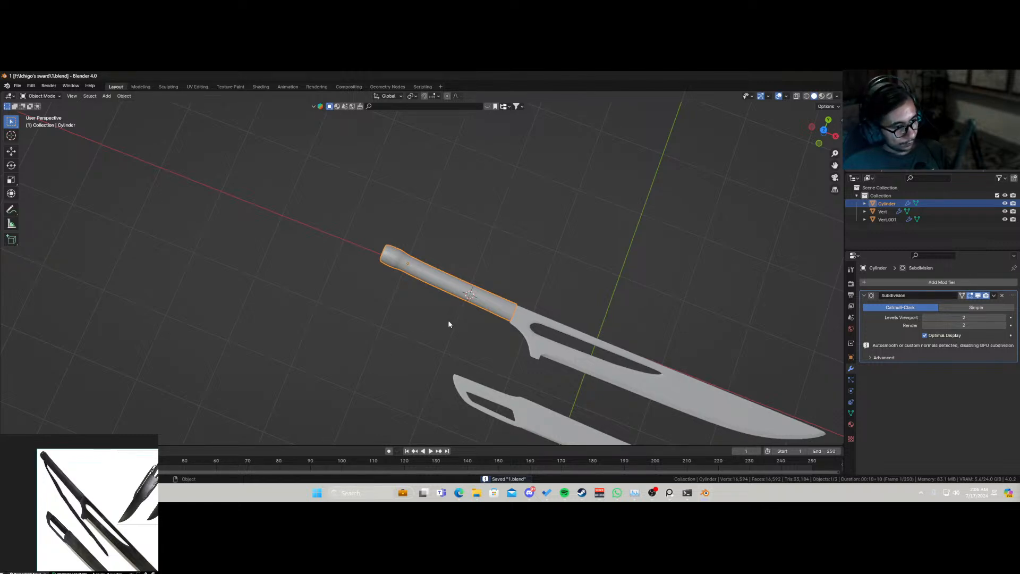
key("KP_7")
scroll(505, 361, "up", 4)
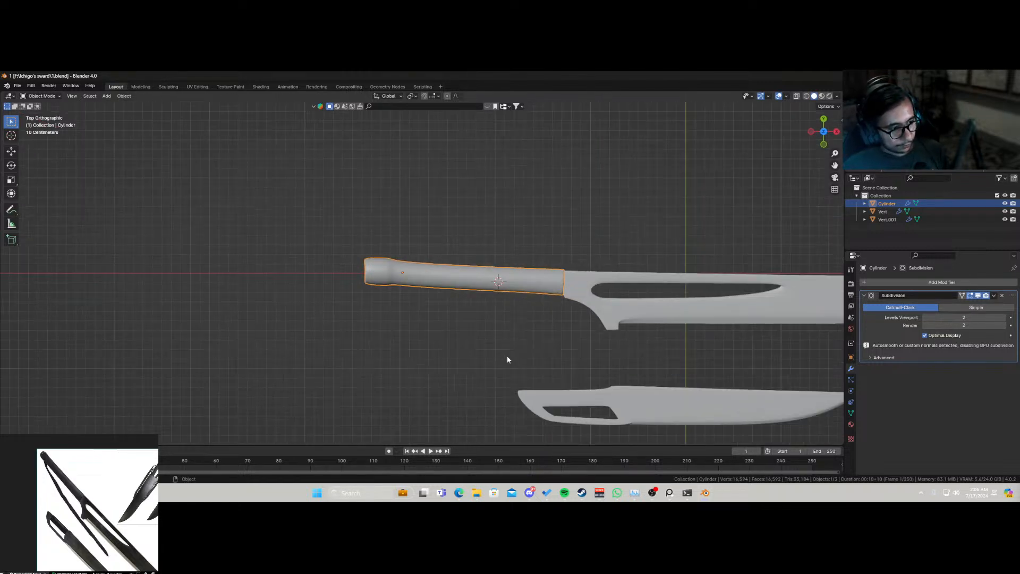
middle_click_drag(530, 373, 398, 249, "shift")
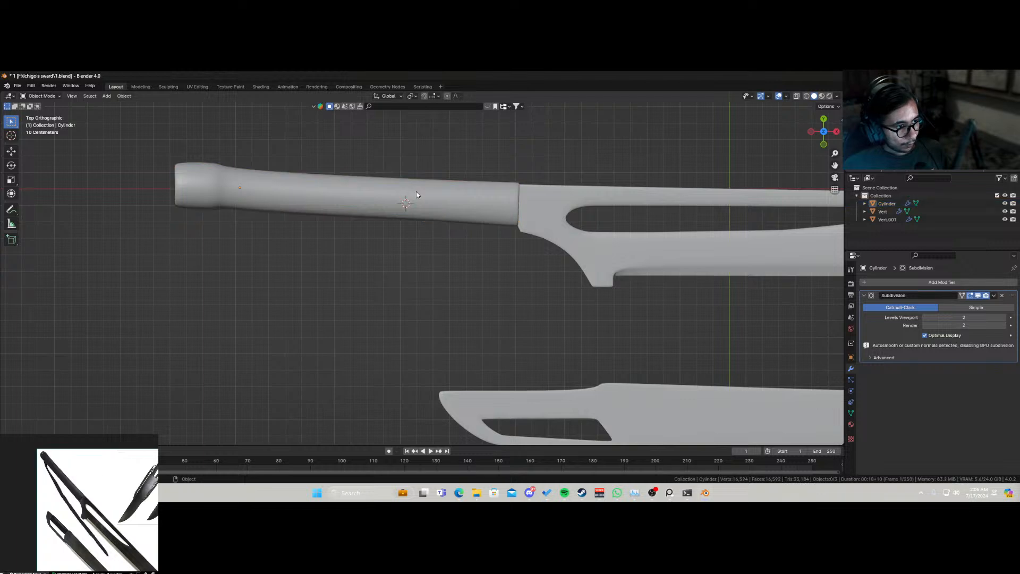
key("shift+d")
left_click(569, 417)
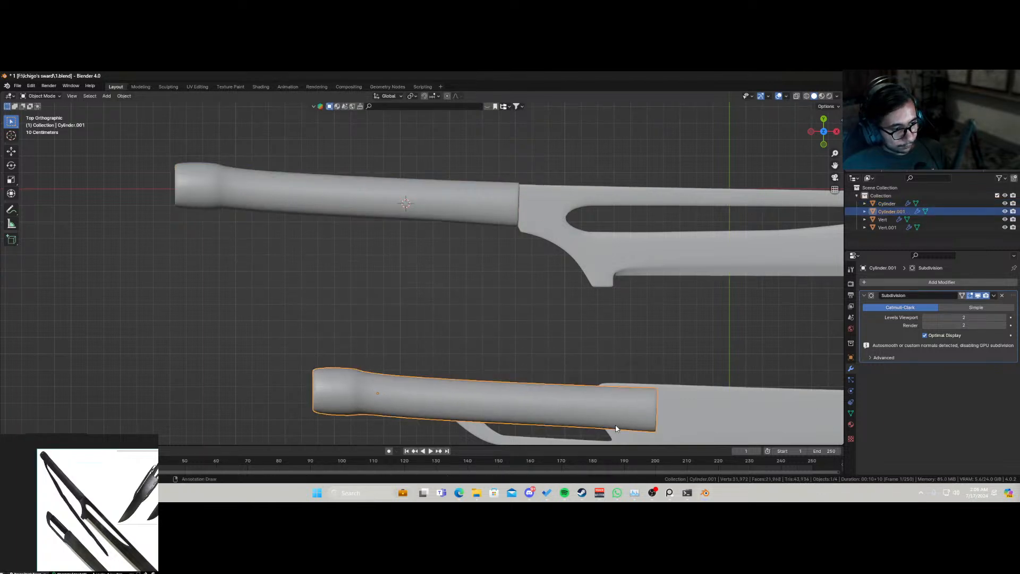
key("x")
left_click(617, 426)
Step: Add a cylinder at the 3D cursor on the shorter sword's handle and rotate it 90° about Y
scroll(553, 410, "up", 4)
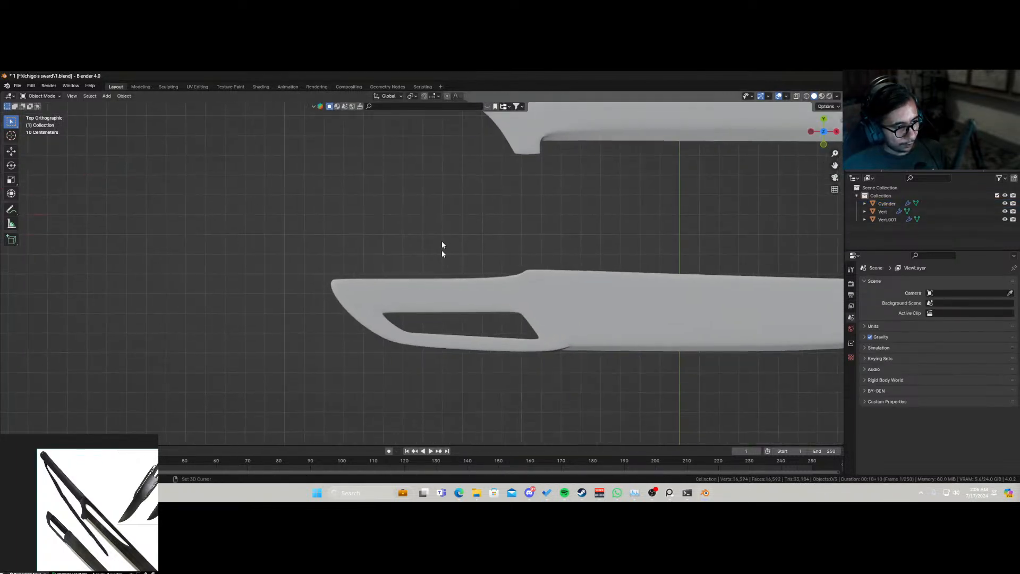
left_click(437, 302)
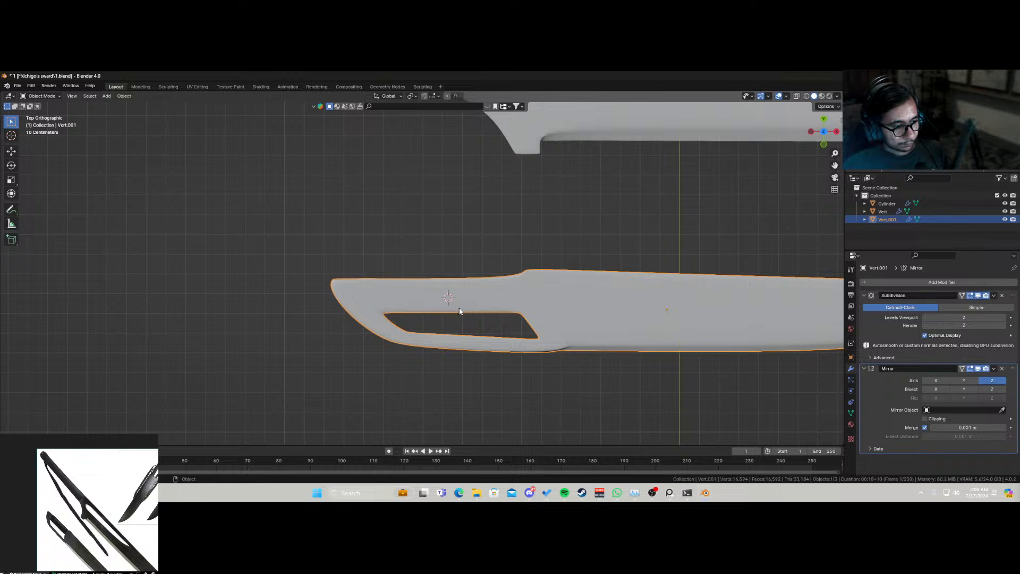
key("shift+a")
mouse_move(456, 305)
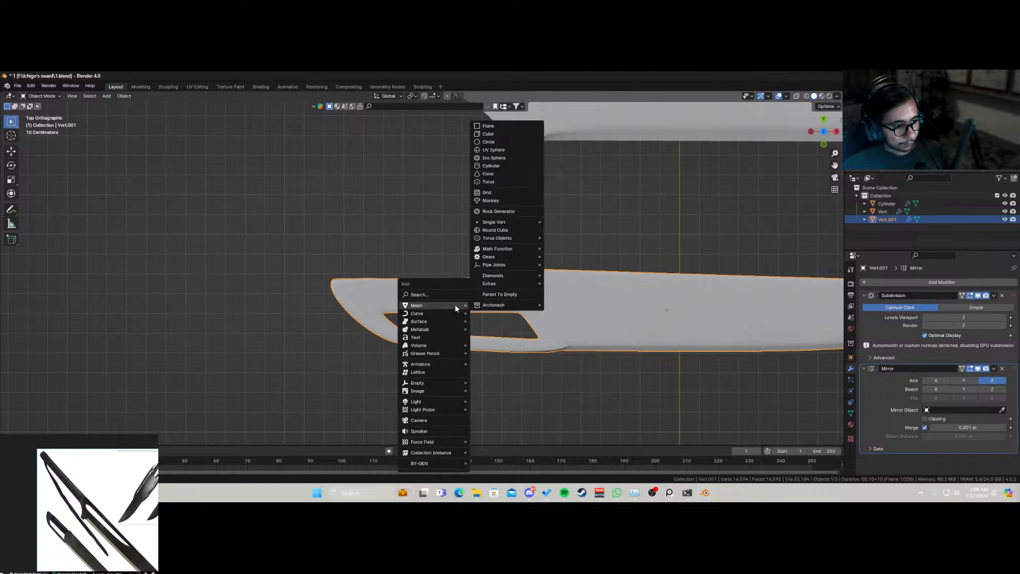
left_click(498, 171)
type("rx90")
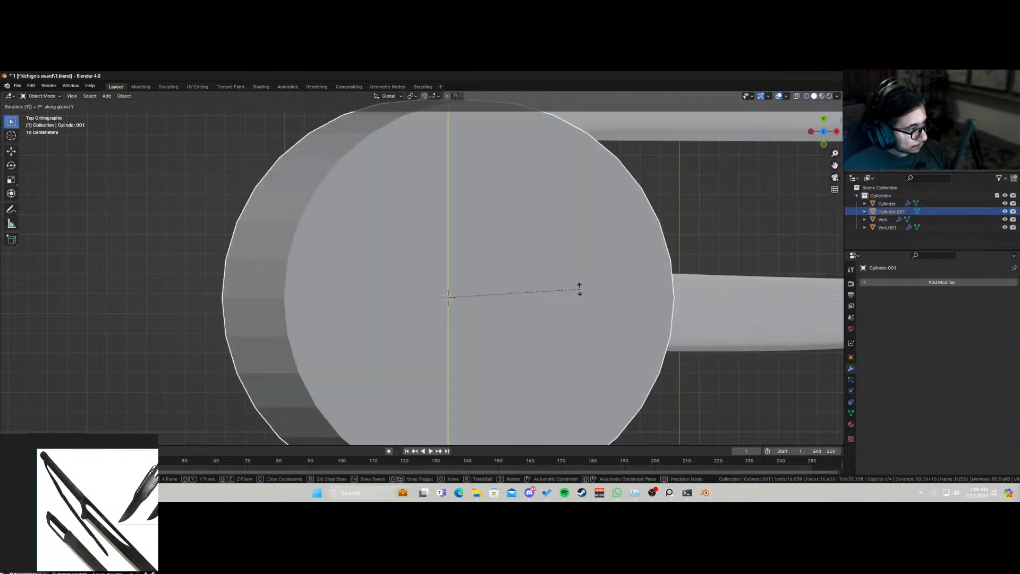
key("Return")
Step: Scale the cylinder down to roughly the handle's thickness and stretch it along X over the cutout
key("s")
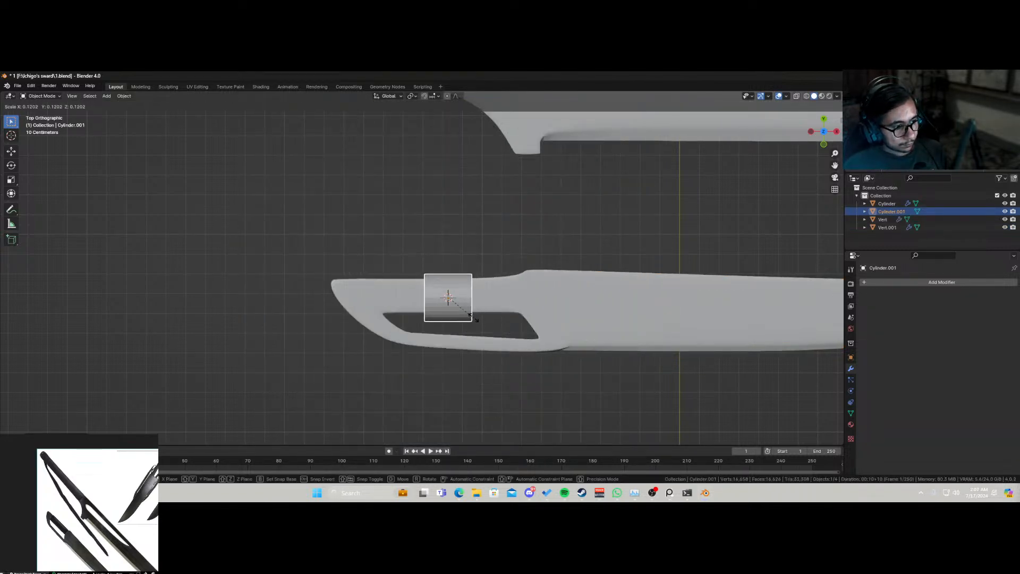
left_click(470, 321)
scroll(470, 321, "up", 2)
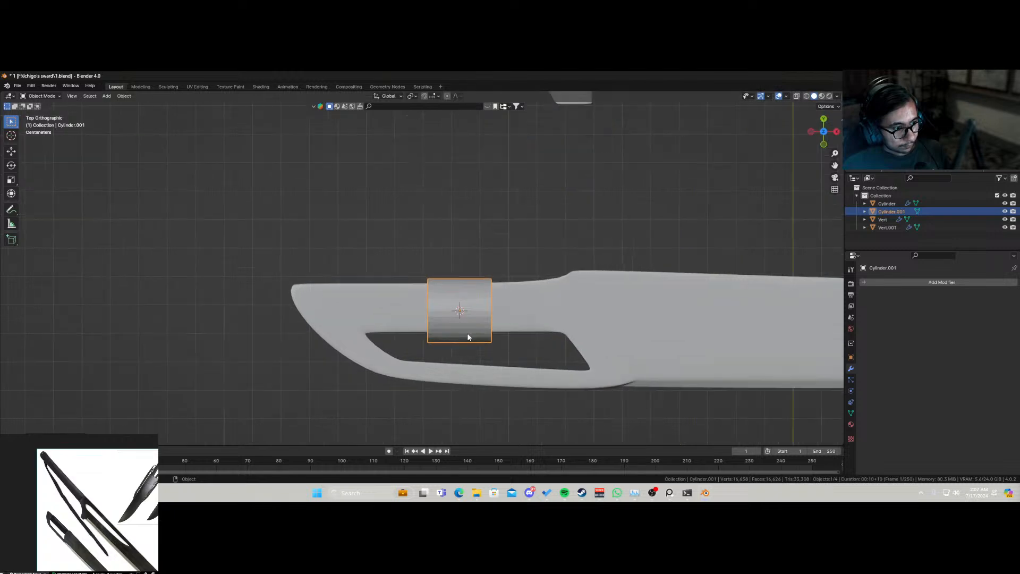
key("s")
key("x")
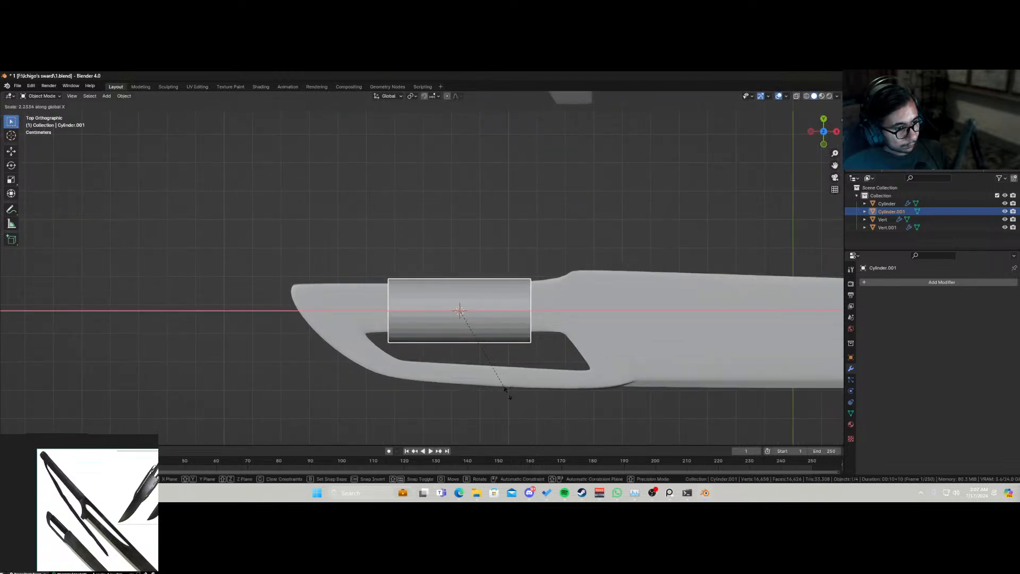
left_click(518, 404)
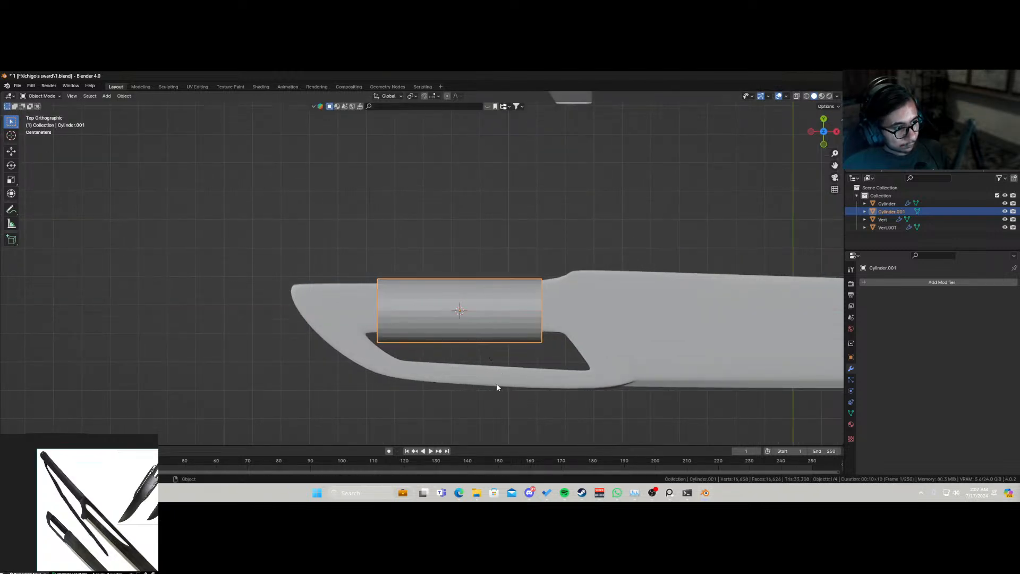
Step: Fine-tune the cylinder's overall scale and move it slightly along Y to centre it on the handle's upper bar
scroll(507, 393, "up", 1)
key("s")
left_click(512, 393)
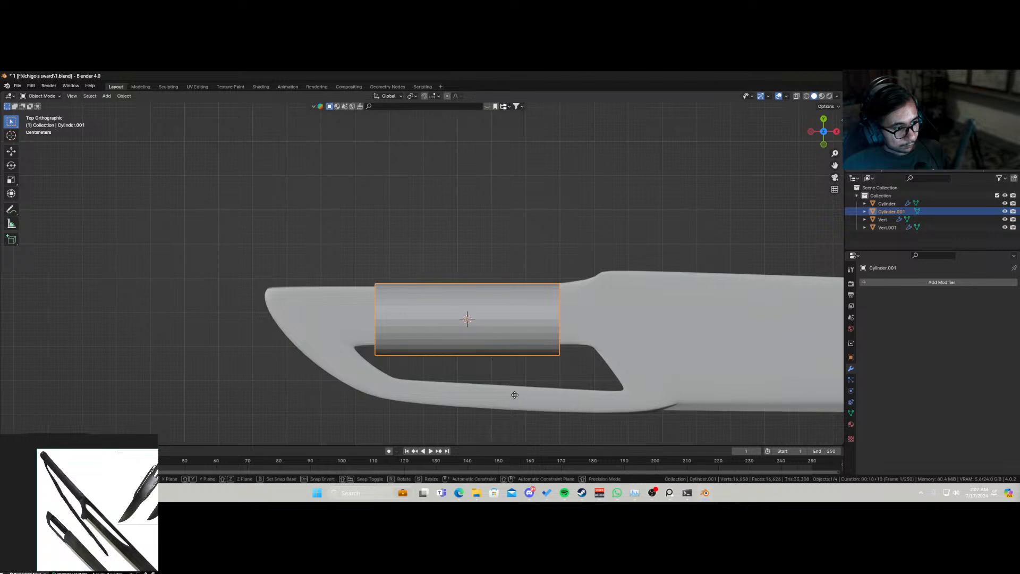
key("g")
key("y")
left_click(513, 391)
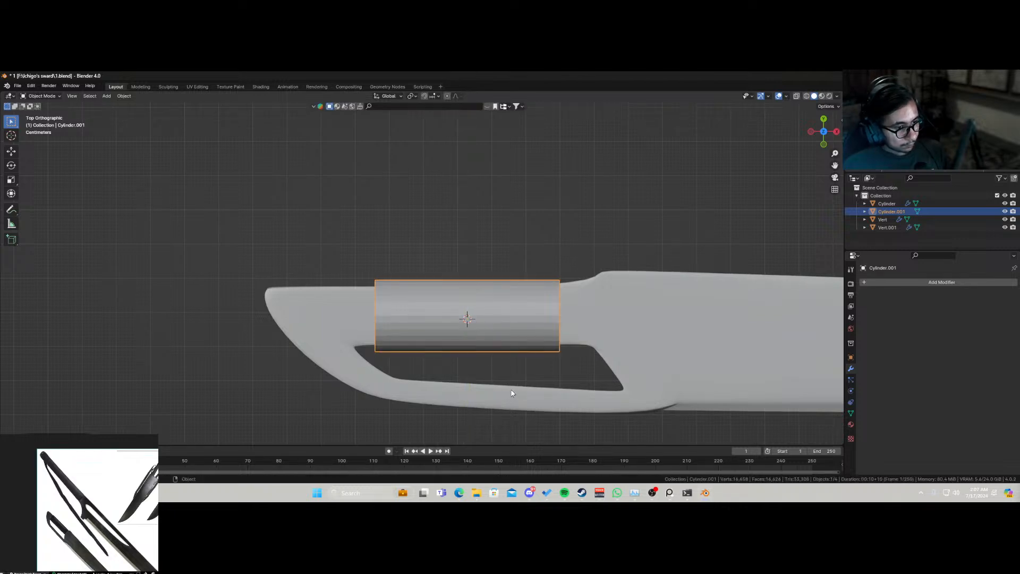
Step: Lengthen the cylinder a little along X and move it along X until its end meets the blade side of the handle
scroll(508, 394, "up", 3)
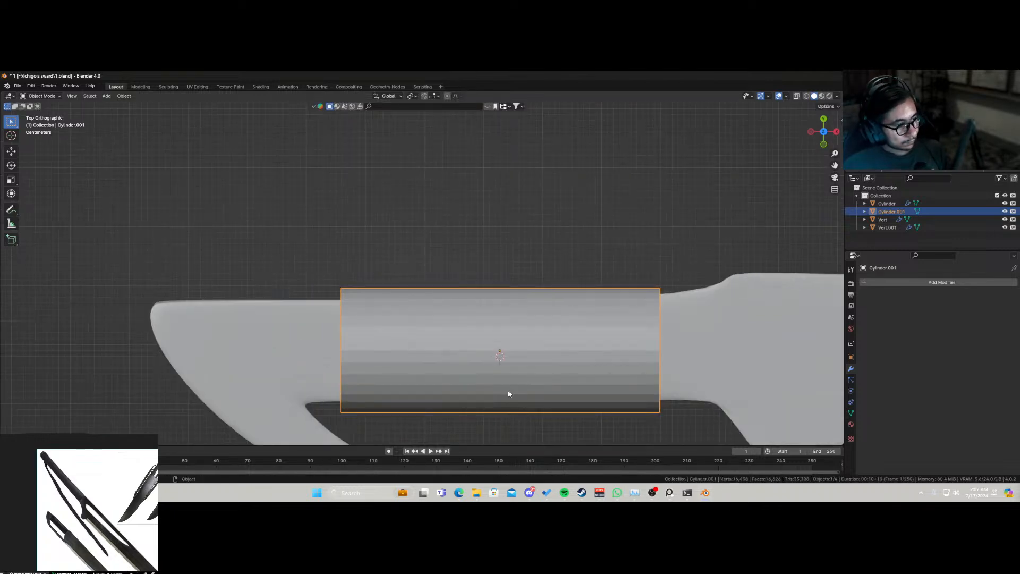
key("s")
key("x")
left_click(509, 397)
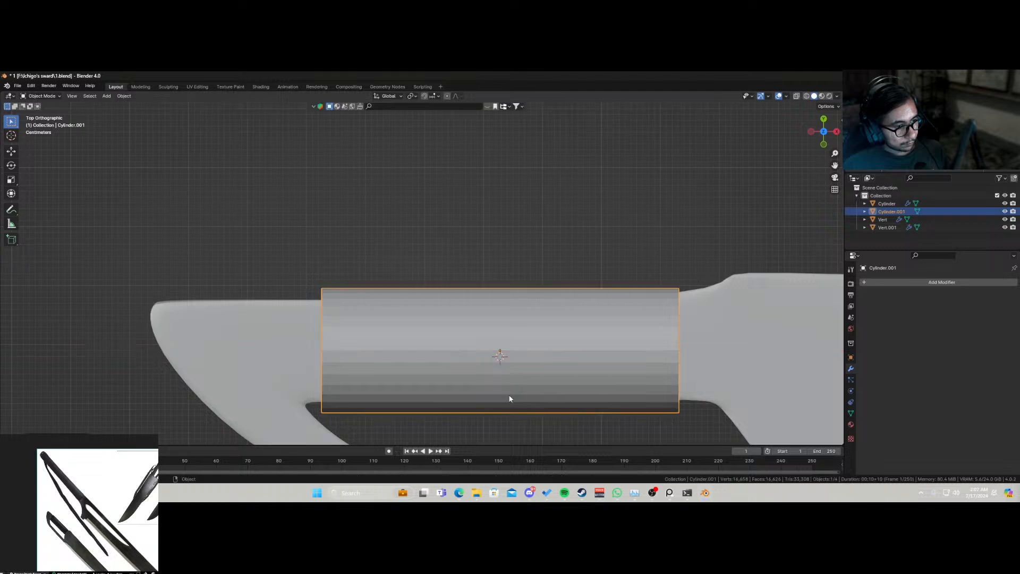
key("g")
key("x")
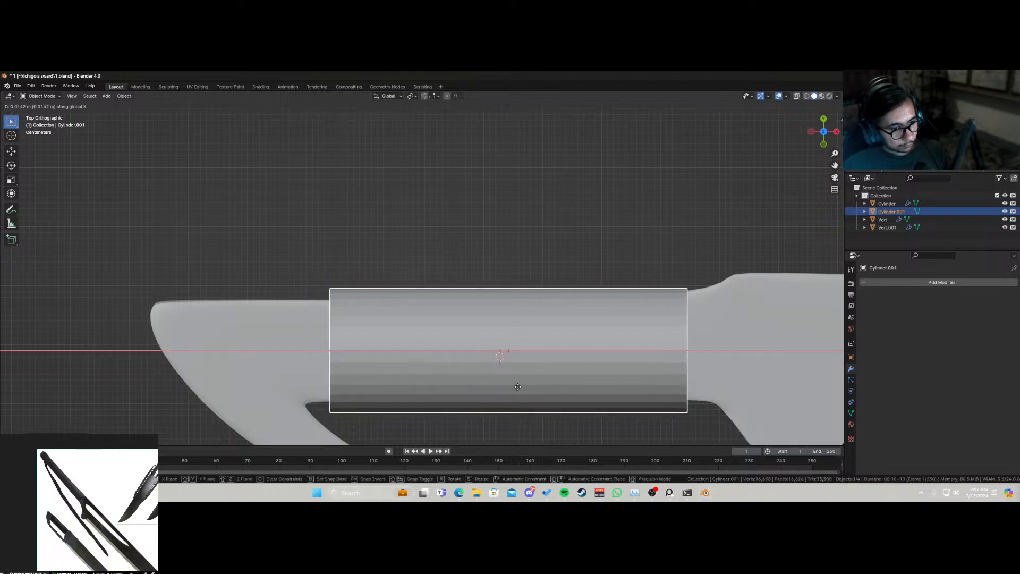
left_click(535, 388)
Step: Select the edge loop at the cylinder's butt end with X-ray on and move it about 0.07 m outward along X
key("Tab")
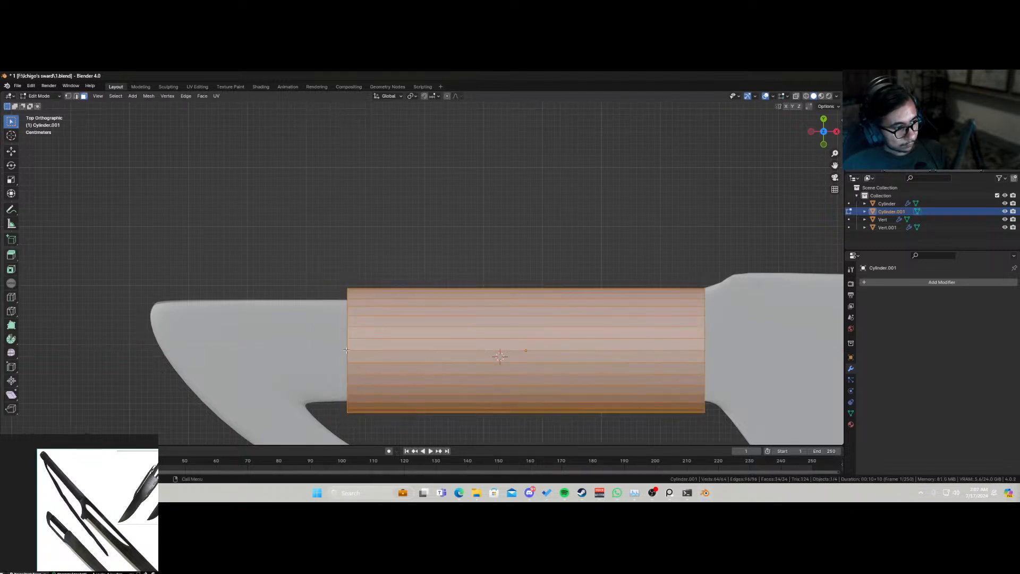
left_click(346, 349)
key("alt+z")
left_click(347, 347)
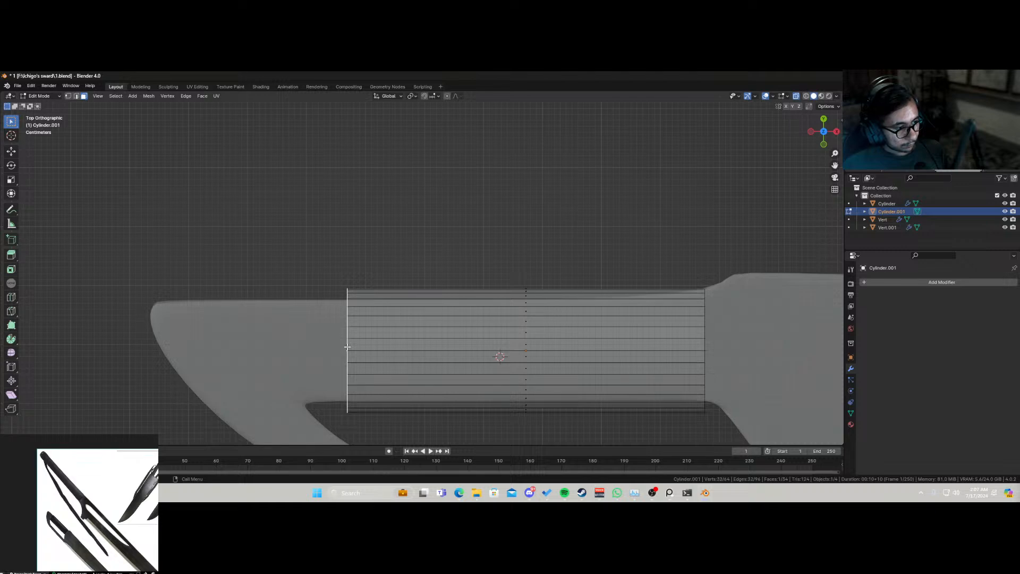
left_click(347, 346)
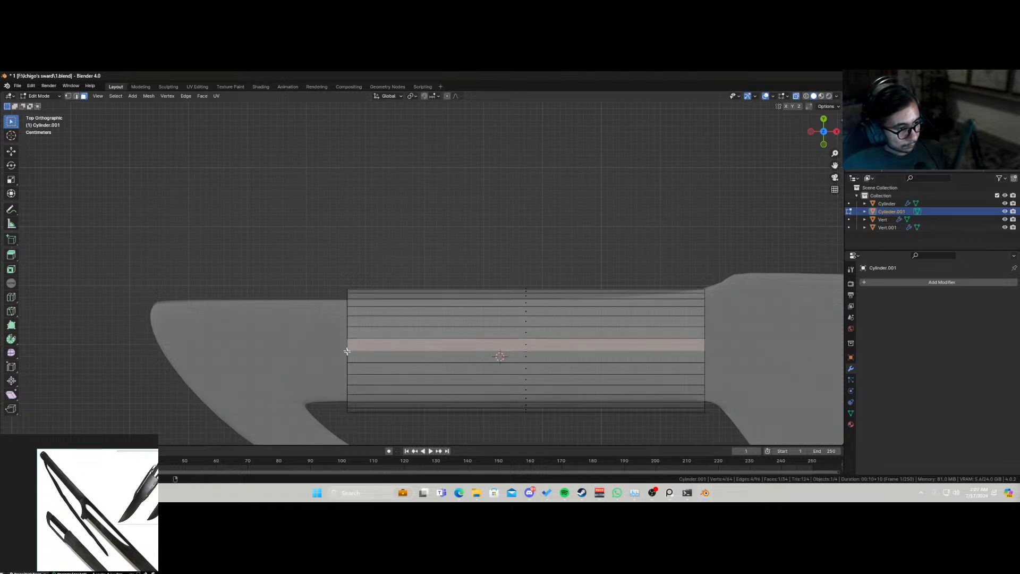
left_click(348, 355)
key("2")
left_click(348, 354)
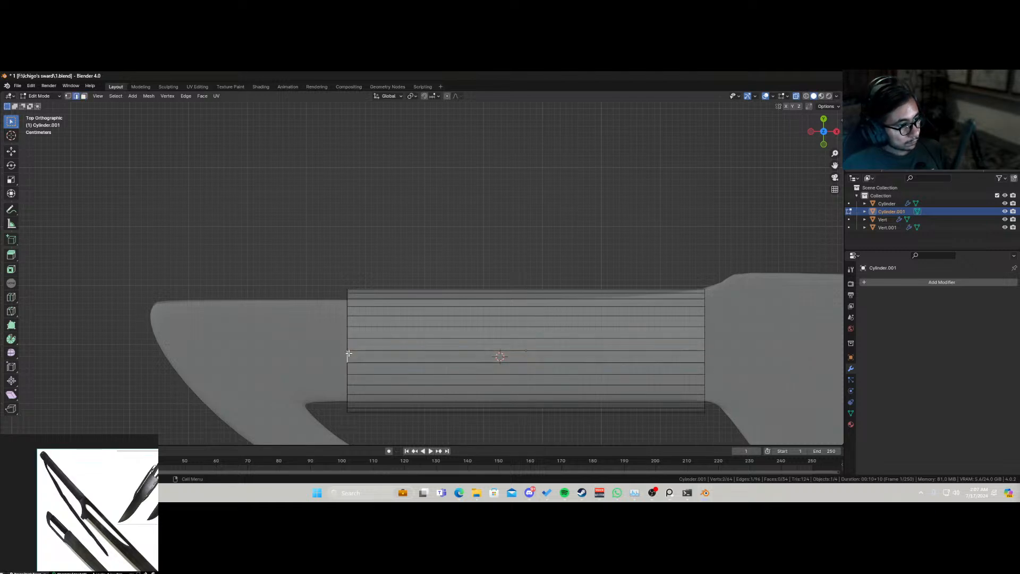
left_click(348, 353, "alt")
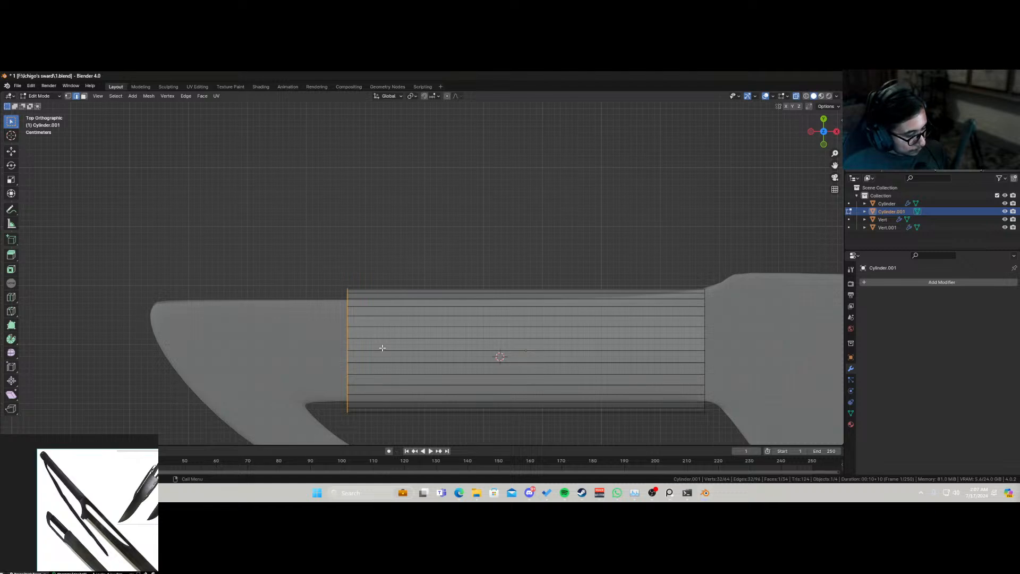
key("g")
key("x")
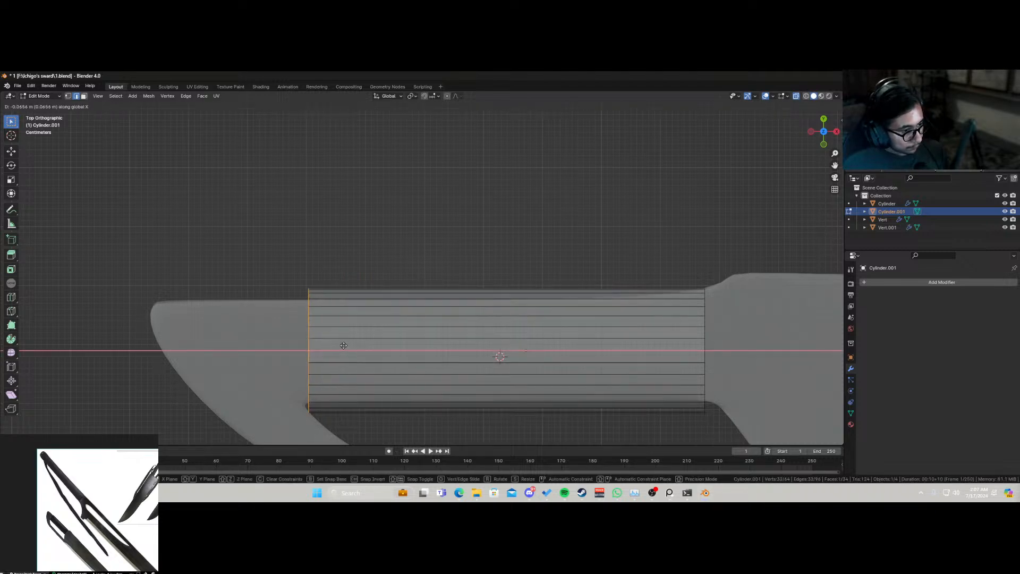
left_click(343, 346)
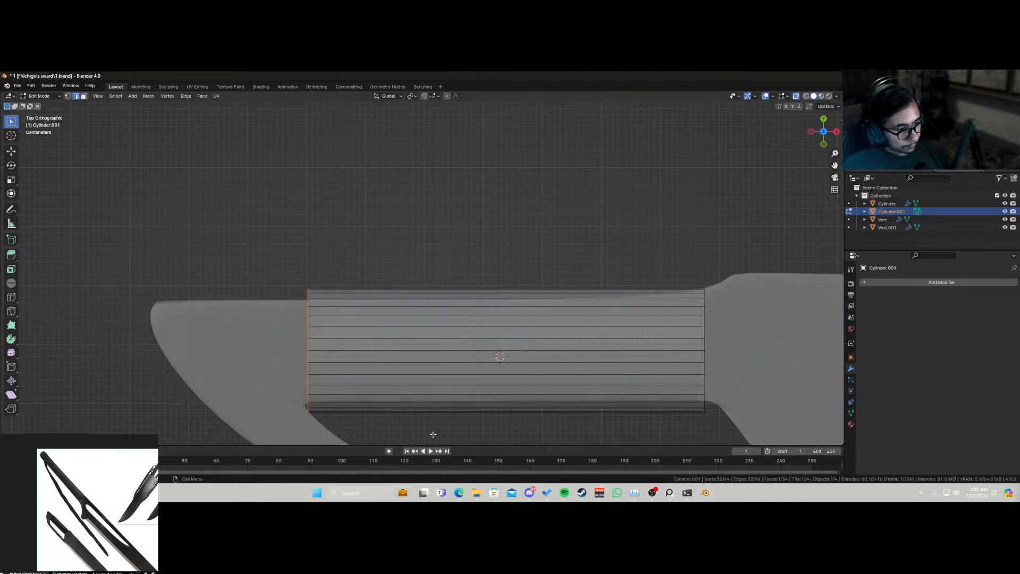
key("a")
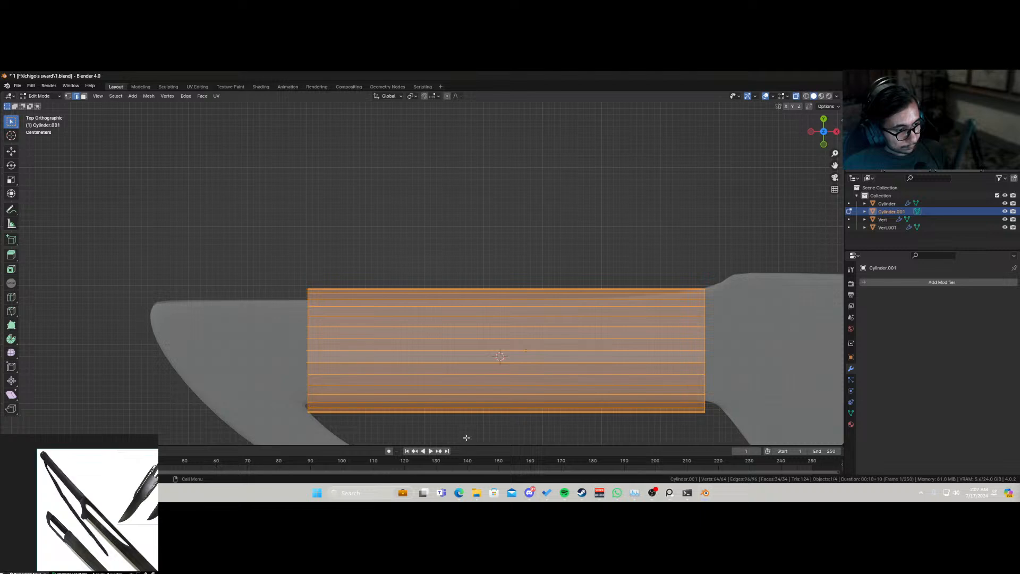
key("s")
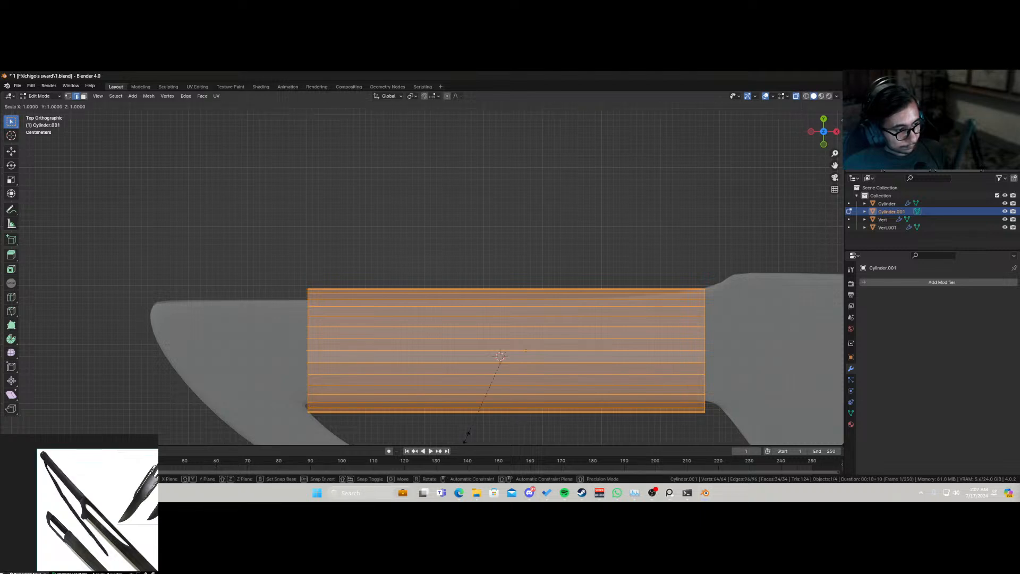
right_click(467, 436)
left_click(308, 364)
left_click(308, 363, "alt")
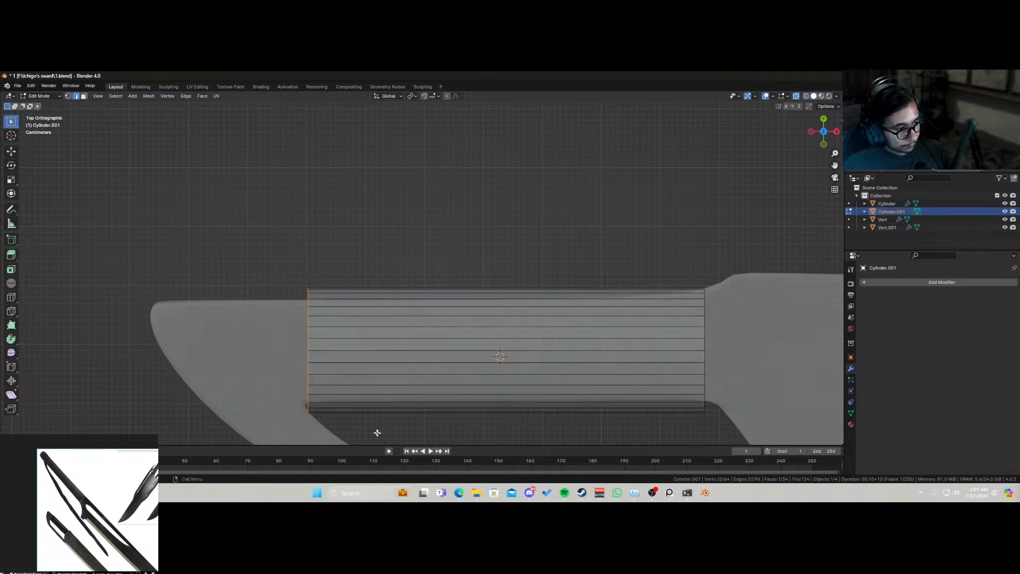
key("s")
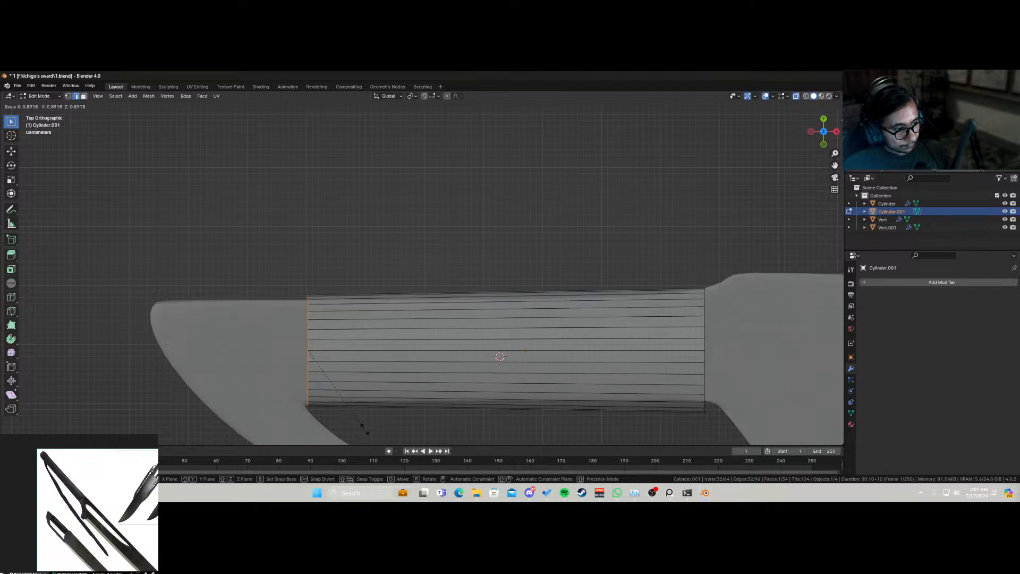
key("Escape")
Step: Move the whole cylinder mesh about 0.005 m along Y to centre it on the handle's upper bar
key("a")
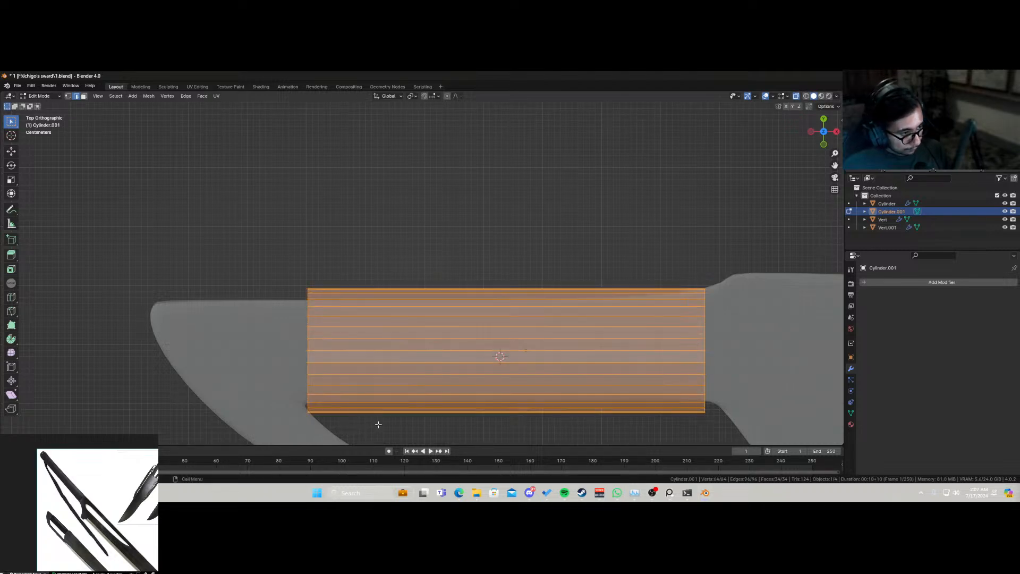
key("g")
key("y")
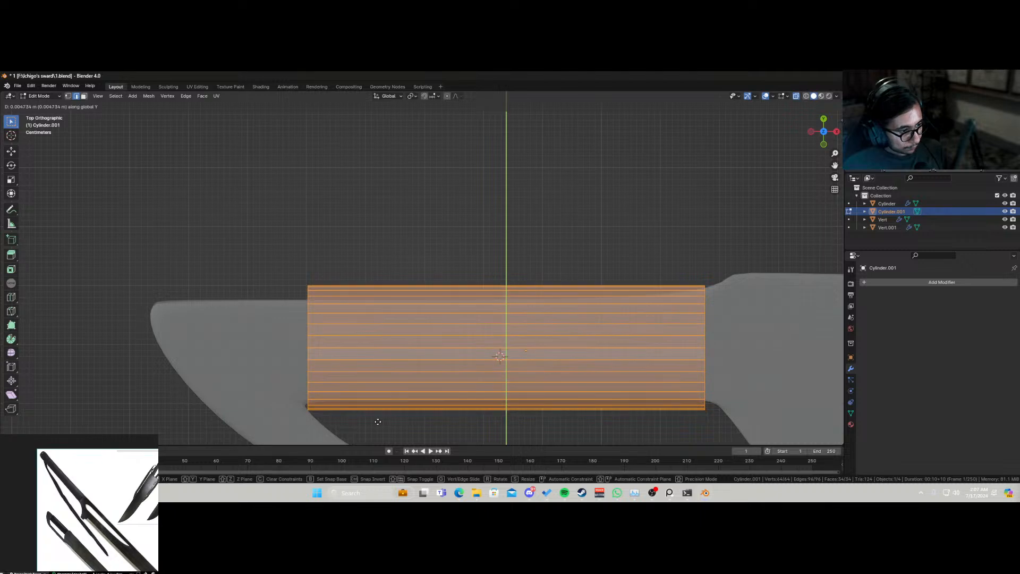
left_click(378, 422)
key("Tab")
Step: Flatten the cylinder along Z to about 0.4 of its height and shade it smooth
middle_click_drag(442, 428, 498, 331)
scroll(497, 333, "down", 1)
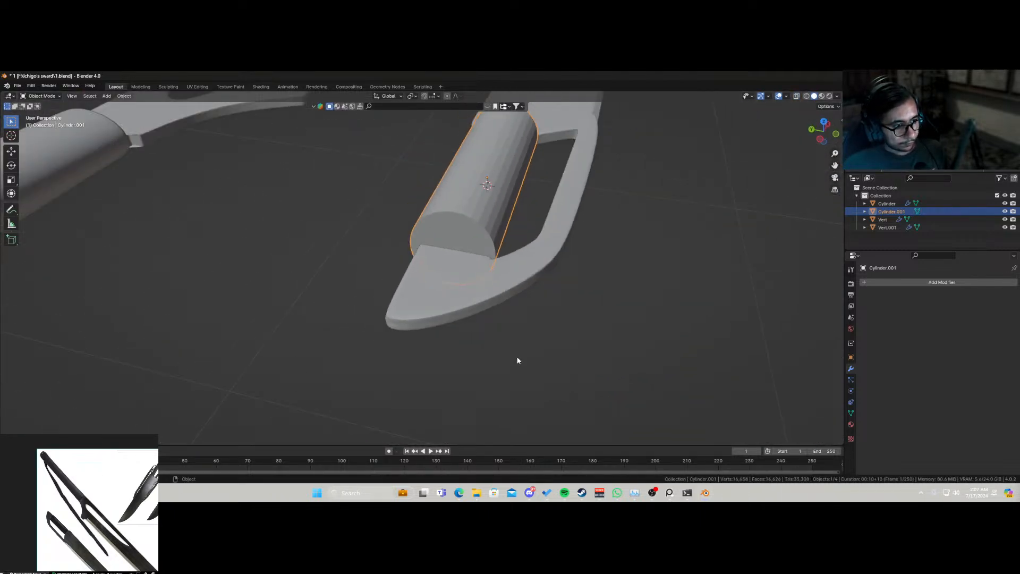
key("s")
key("z")
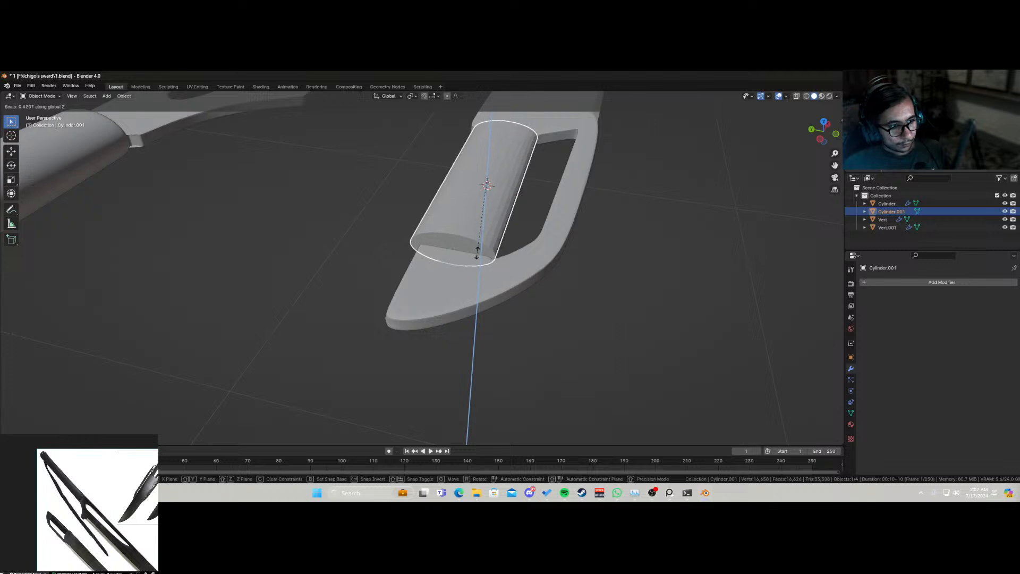
left_click(476, 253)
right_click(473, 221)
left_click(472, 222)
Step: Add a Subdivision modifier with 2 viewport levels to the shorter sword's cylindrical grip
scroll(486, 237, "up", 2)
middle_click_drag(487, 237, 490, 297)
key("ctrl+2")
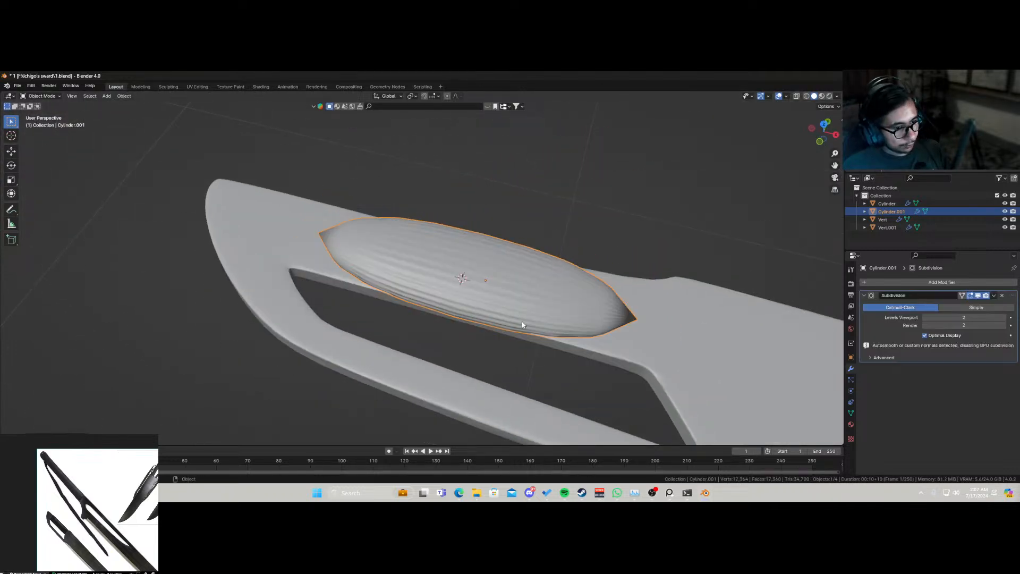
Step: Add a supporting loop cut close to each end of the grip and shade the grip smooth
key("Tab")
key("ctrl+r")
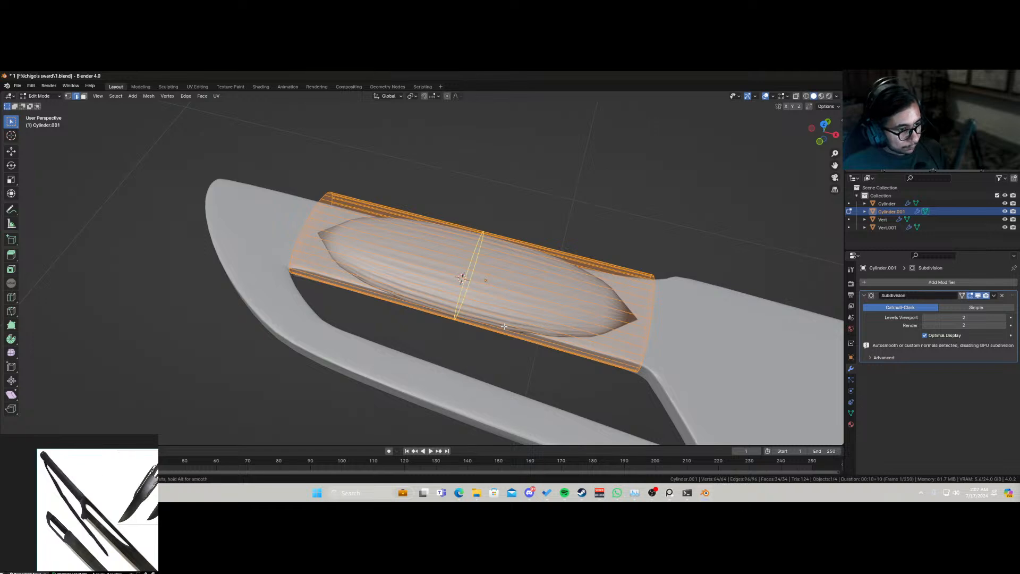
left_click(503, 326)
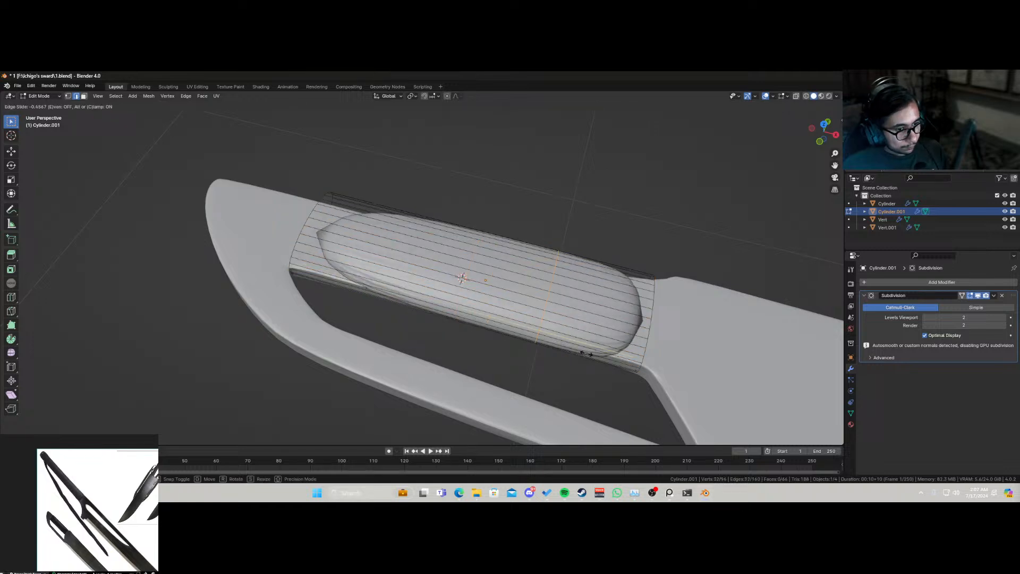
left_click(668, 388)
key("ctrl+r")
left_click(478, 320)
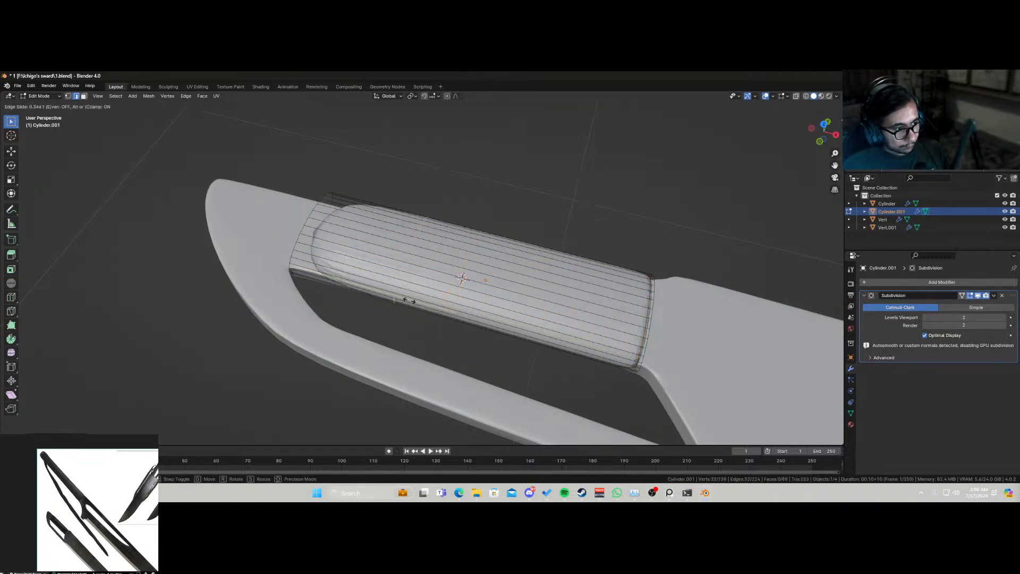
left_click(307, 276)
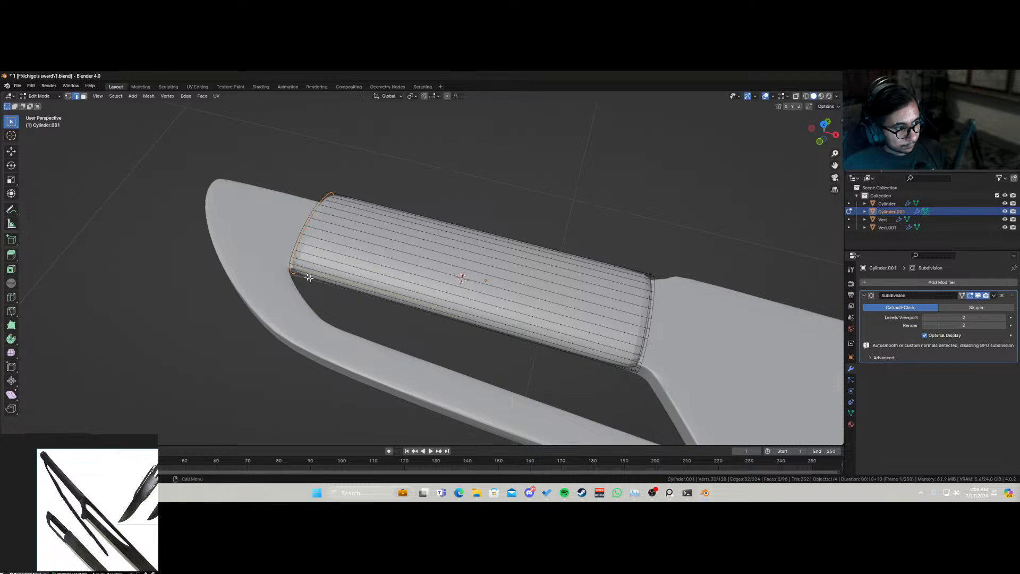
key("Tab")
right_click(579, 313)
left_click(579, 313)
middle_click_drag(629, 363, 561, 326)
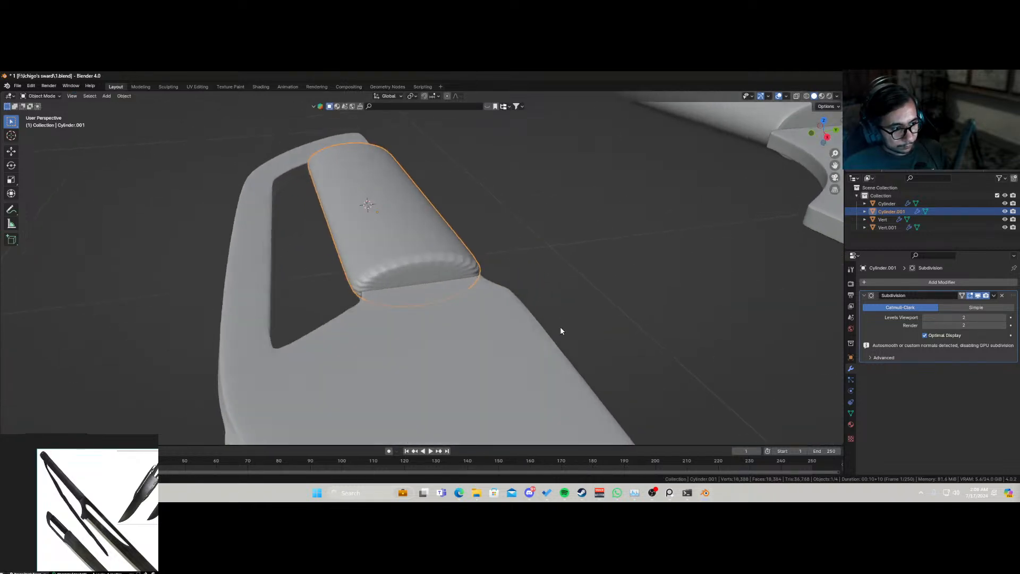
Step: Inset the grip's two end cap faces slightly to sharpen their rims, and reapply smooth shading
key("Tab")
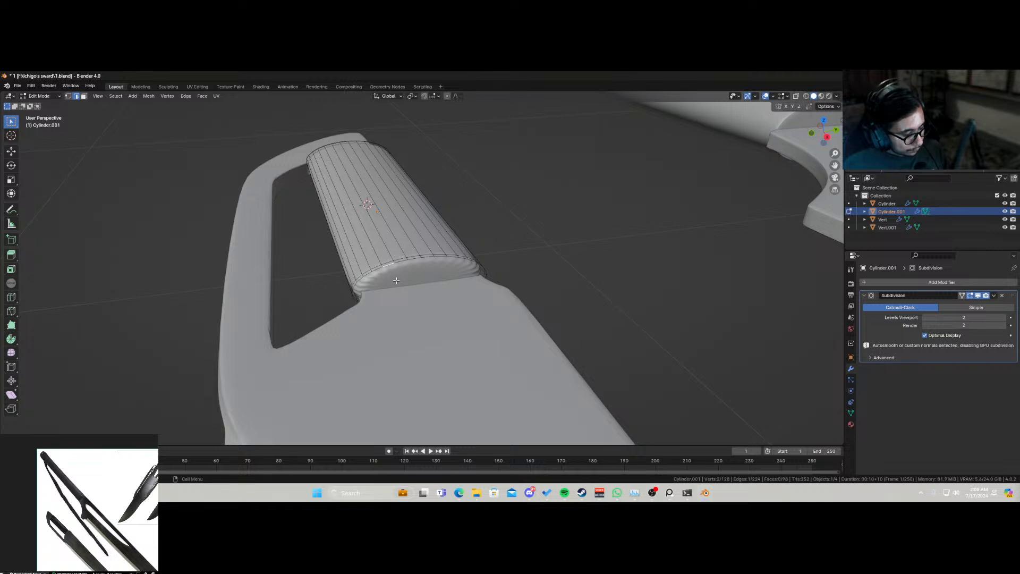
key("3")
left_click(407, 280)
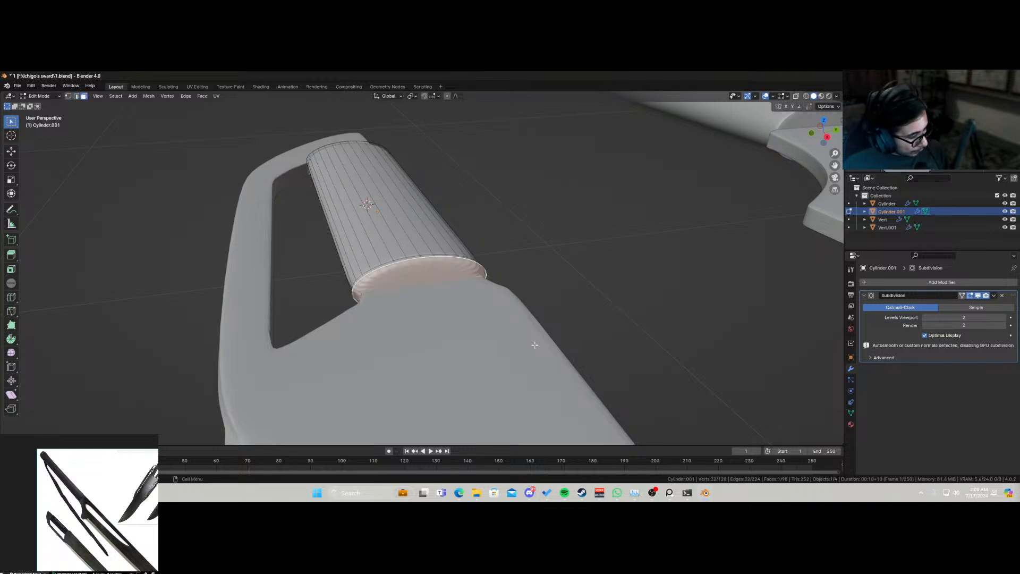
key("i")
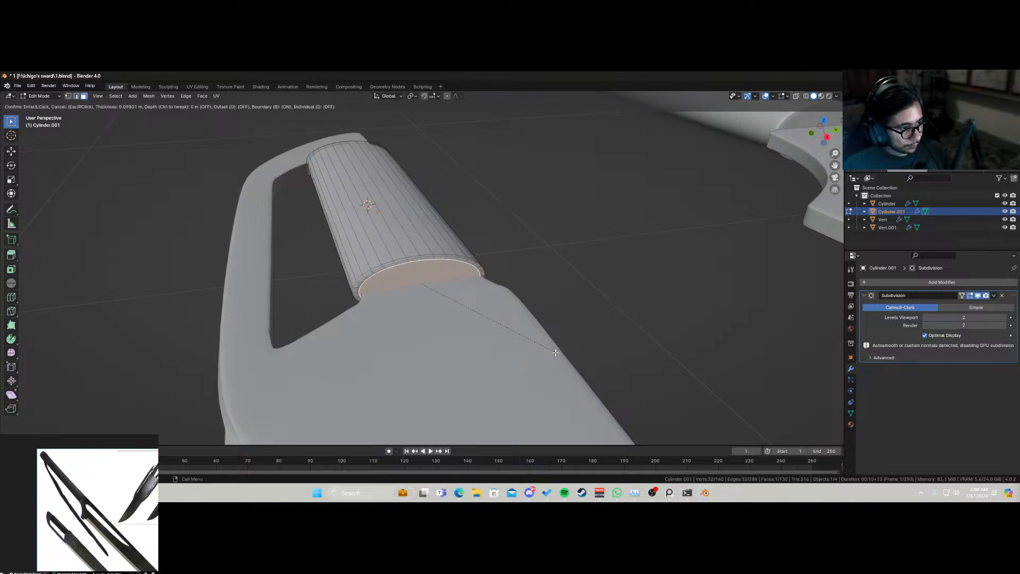
left_click(552, 352)
middle_click_drag(553, 352, 438, 293)
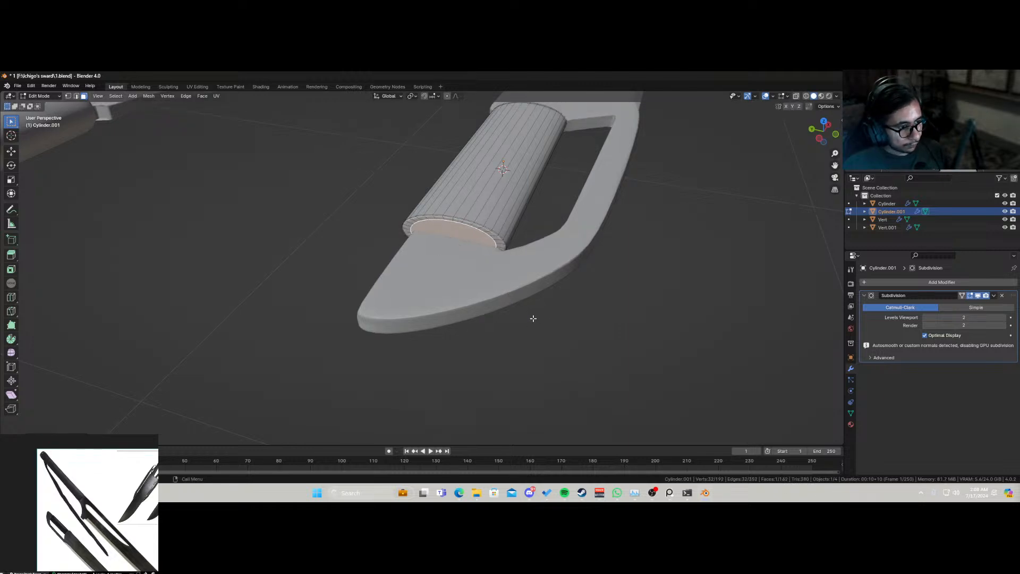
key("Tab")
right_click(488, 219)
left_click(483, 219)
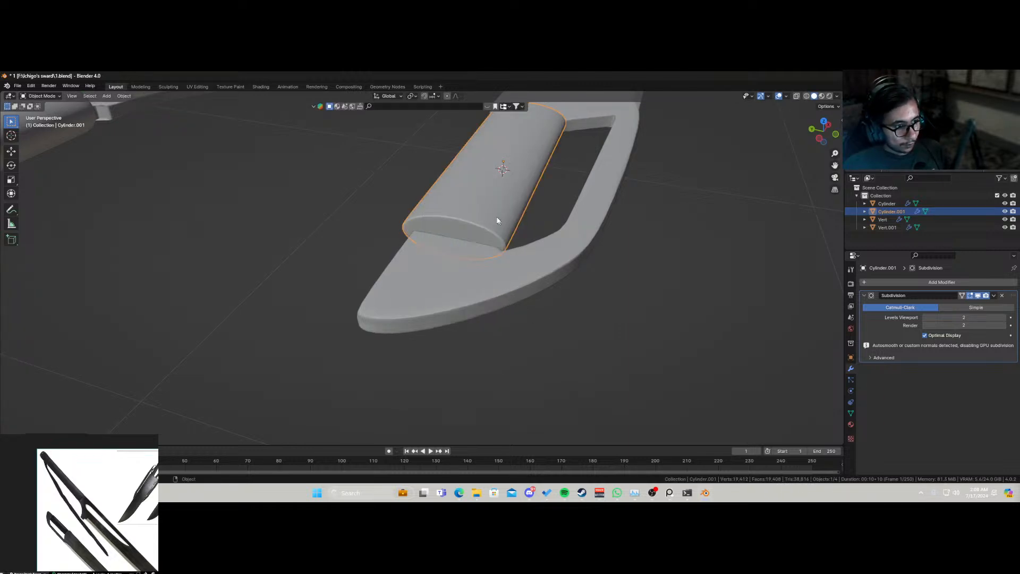
Step: Deselect the finished grip and save the file with both swords
scroll(496, 221, "down", 5)
middle_click_drag(486, 250, 426, 295)
scroll(407, 246, "down", 4)
left_click(308, 295)
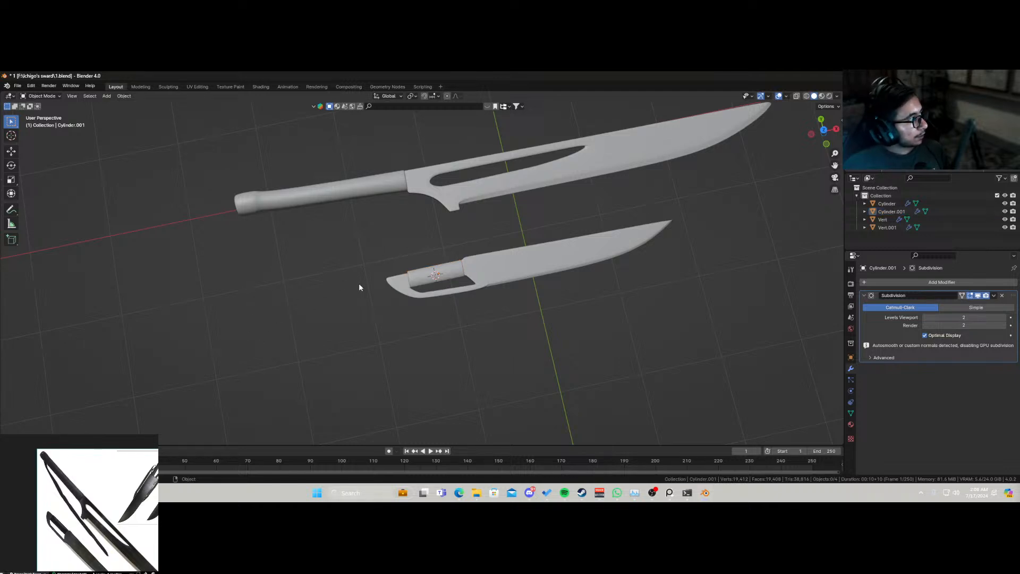
key("ctrl+s")
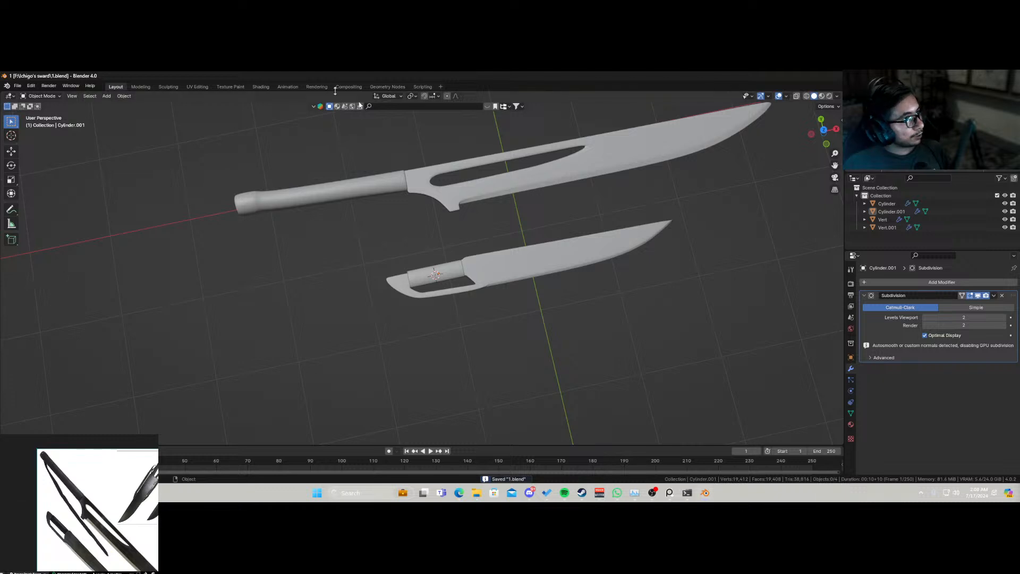
Step: Fatten the entire mesh of the large sword's handle slightly with Shrink/Fatten
scroll(41, 488, "up", 3)
scroll(69, 464, "down", 2)
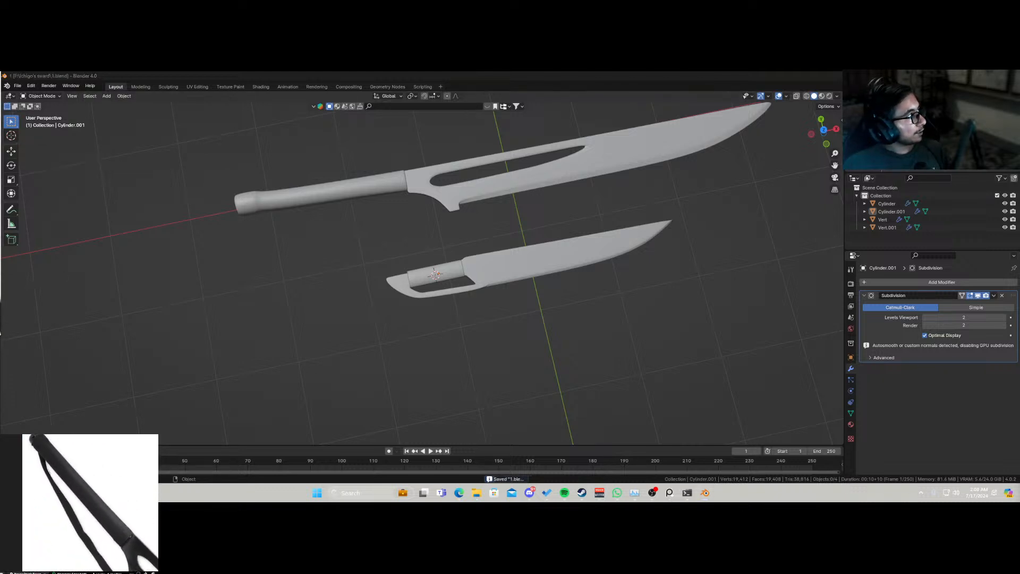
scroll(86, 531, "down", 3)
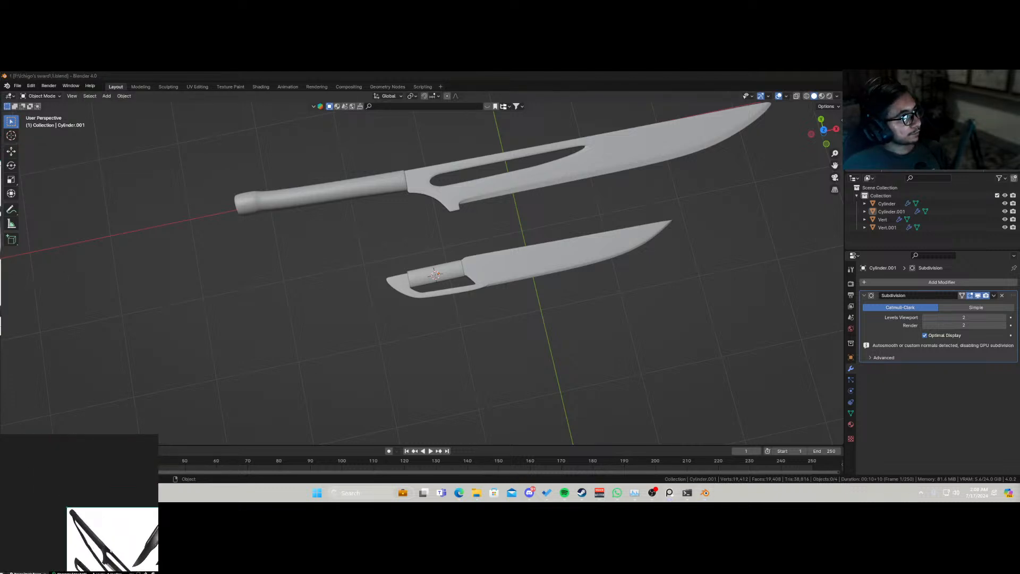
middle_click_drag(111, 551, 67, 510)
scroll(265, 241, "up", 1)
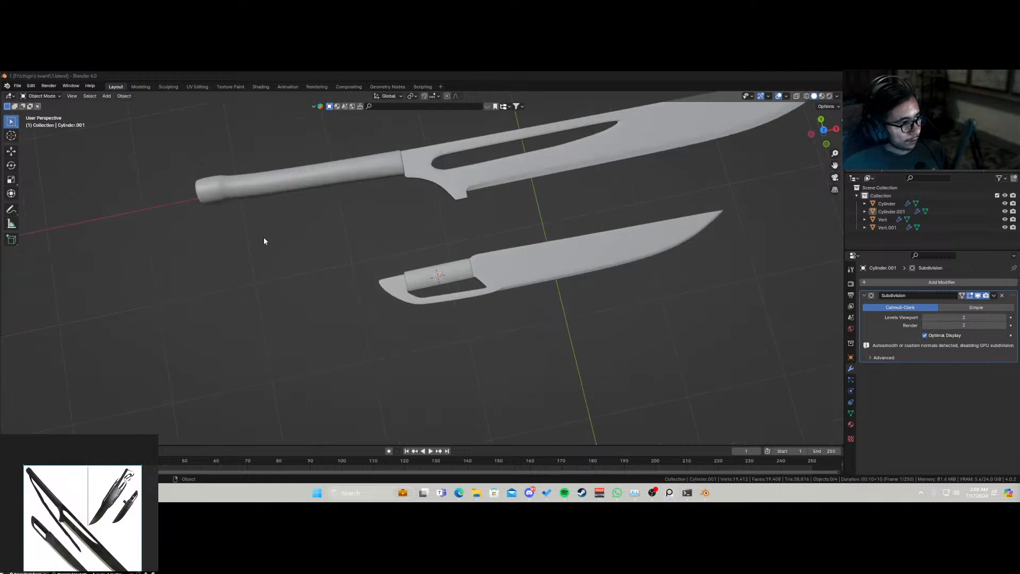
left_click(199, 195)
scroll(220, 224, "up", 2)
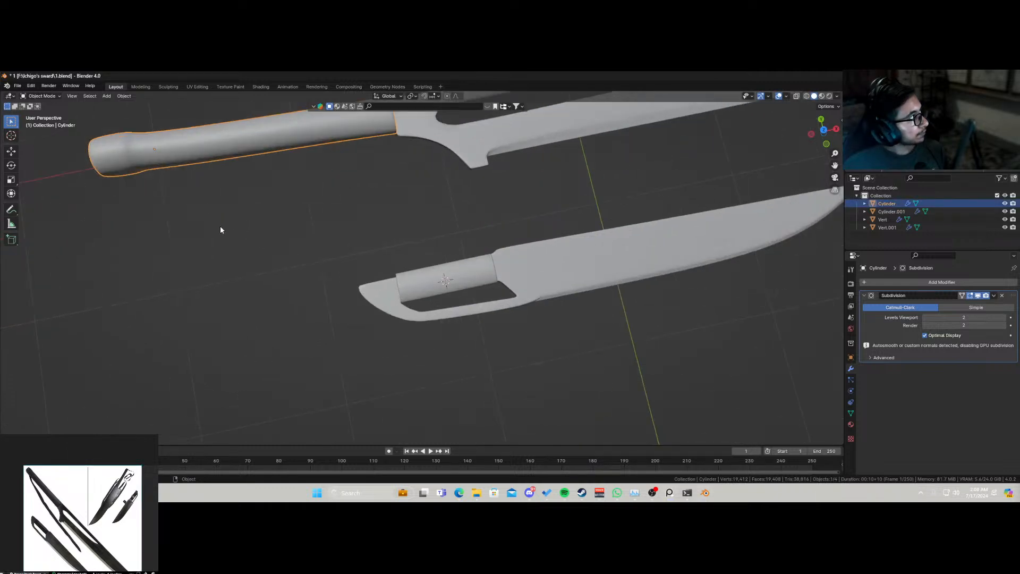
scroll(221, 230, "down", 1)
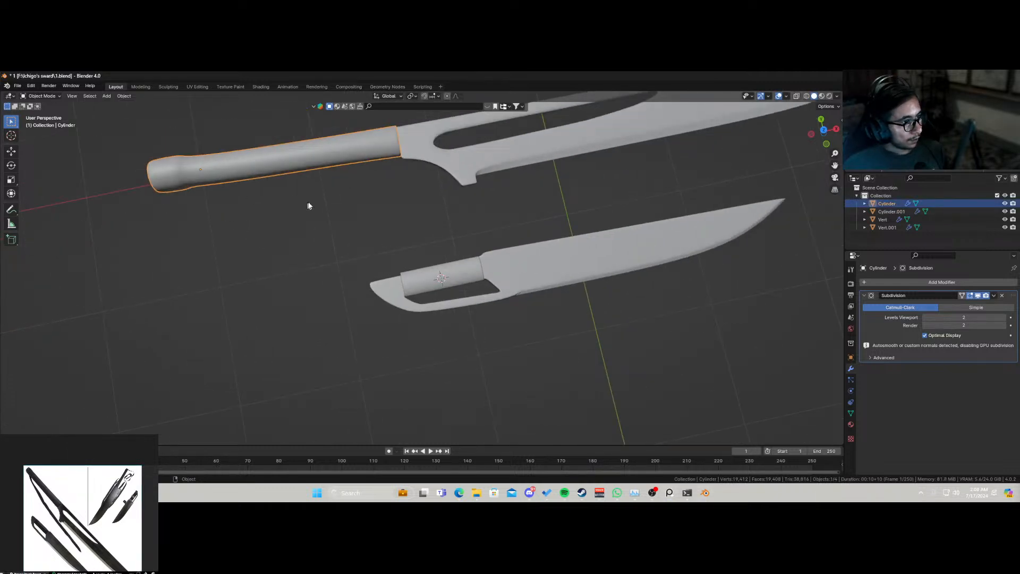
middle_click_drag(290, 205, 354, 147)
scroll(308, 311, "down", 2)
key("Tab")
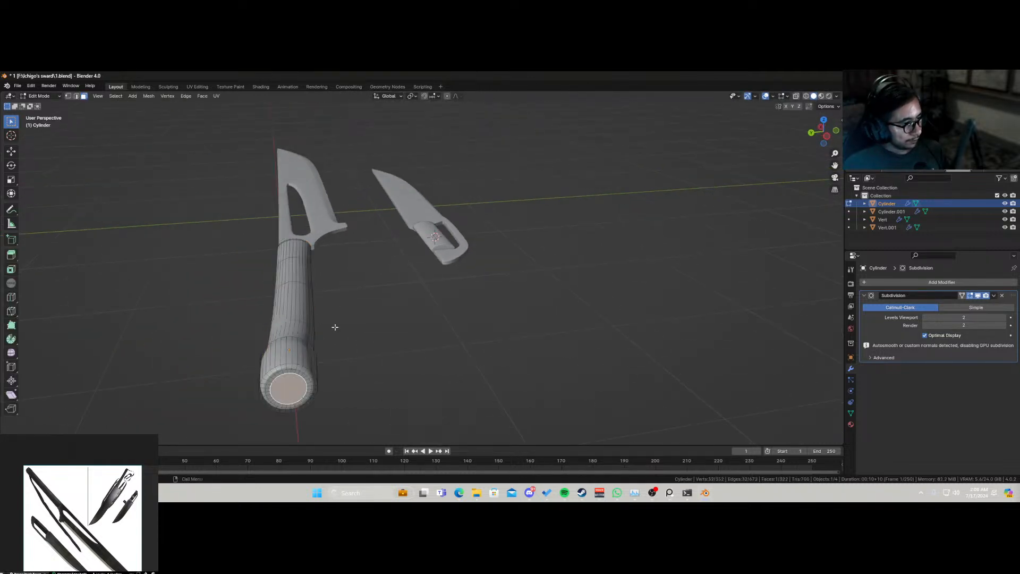
key("a")
key("alt+s")
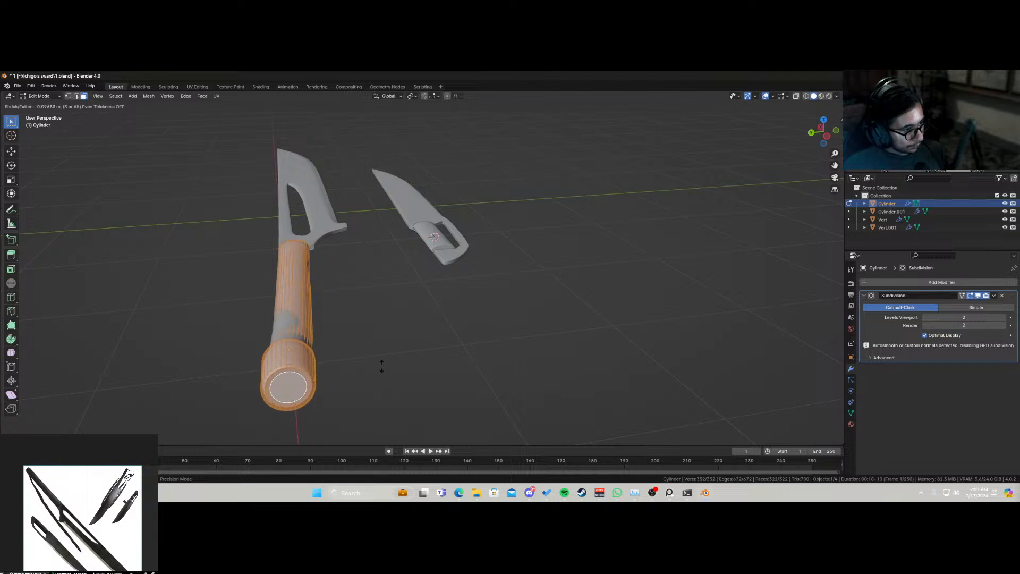
left_click(382, 363)
key("Tab")
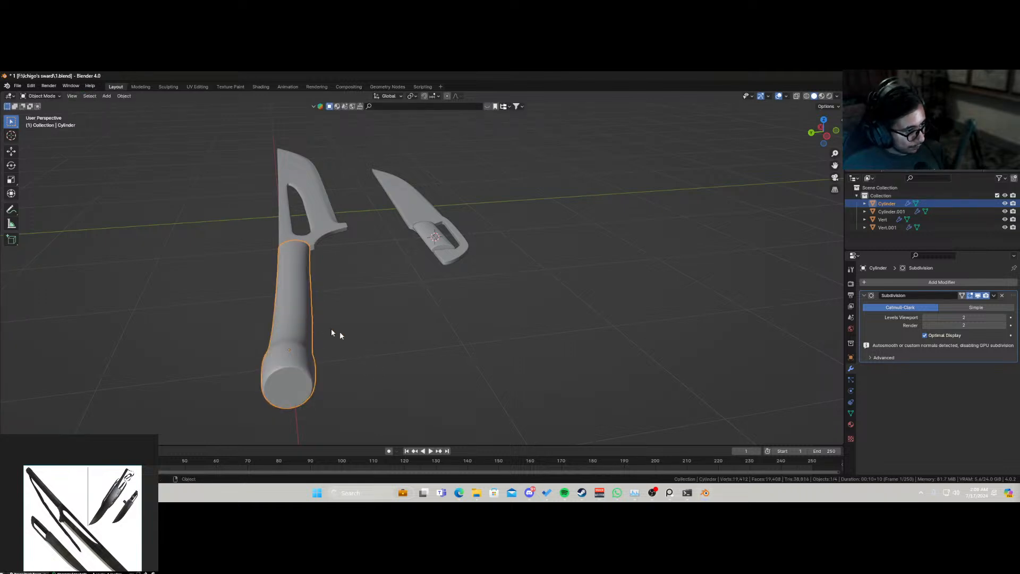
Step: Duplicate the large sword's handle in place and fatten the copy's mesh slightly to form an outer sleeve
key("shift+d")
right_click(352, 334)
key("Tab")
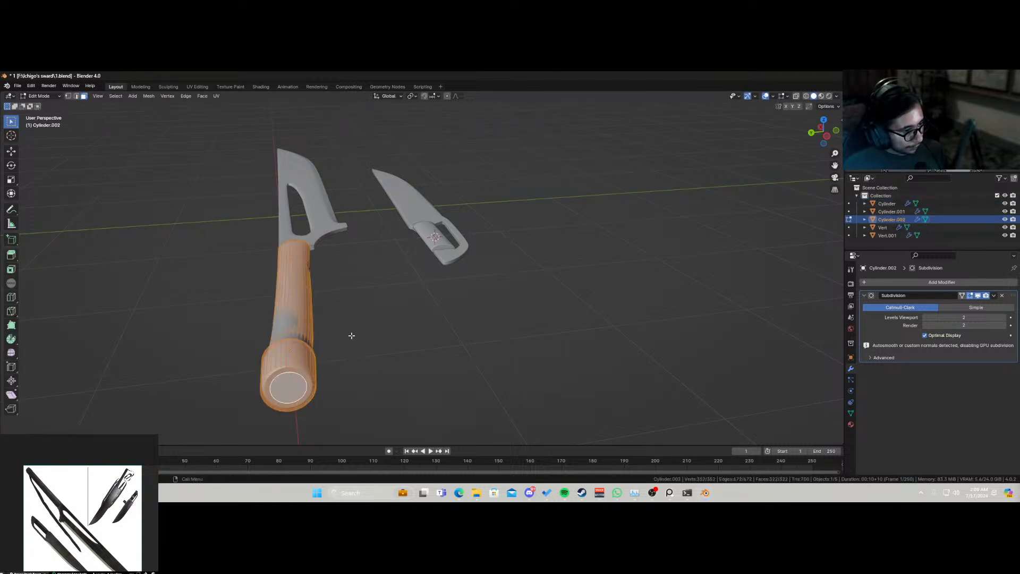
key("alt+s")
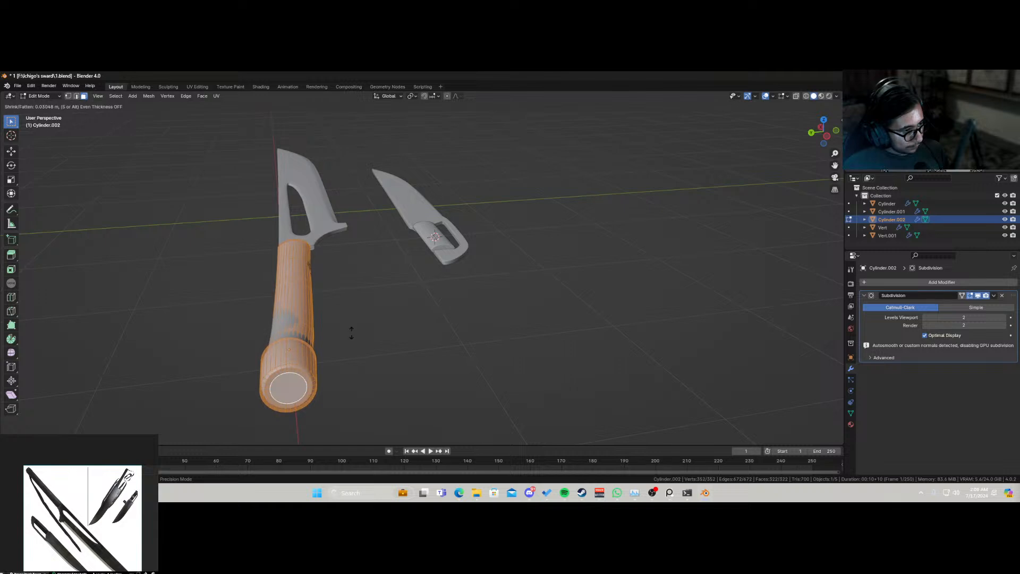
left_click(347, 335)
key("Tab")
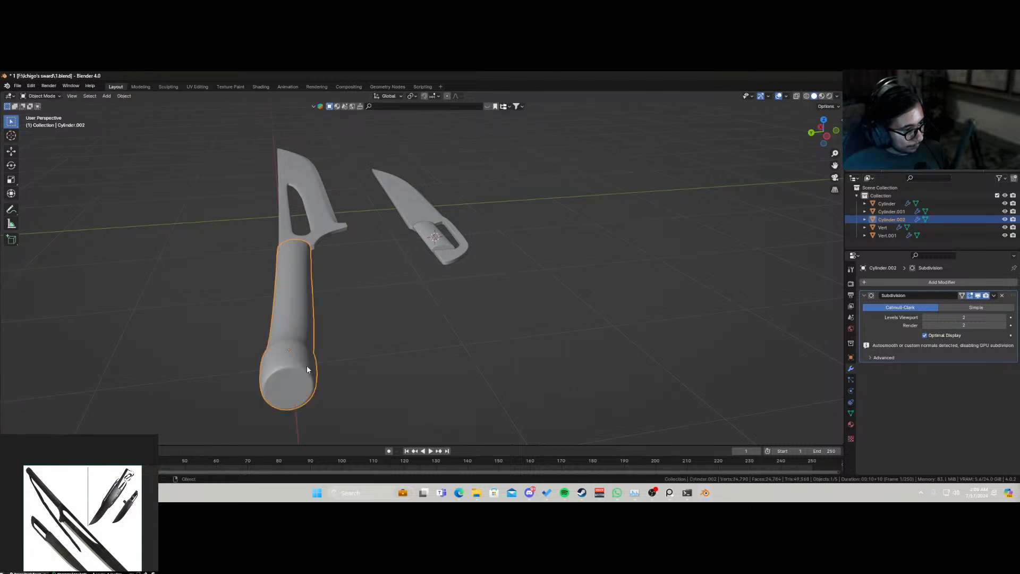
Step: Add an edge loop around the middle of the sleeve's flared pommel section
key("Tab")
middle_click_drag(307, 369, 219, 370)
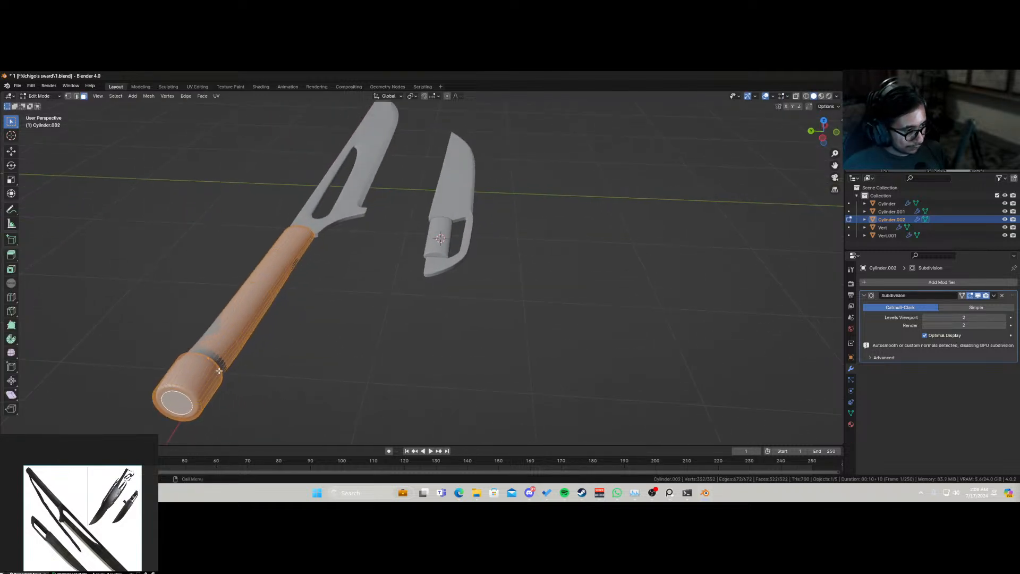
key("alt+a")
key("2")
left_click(212, 386, "alt")
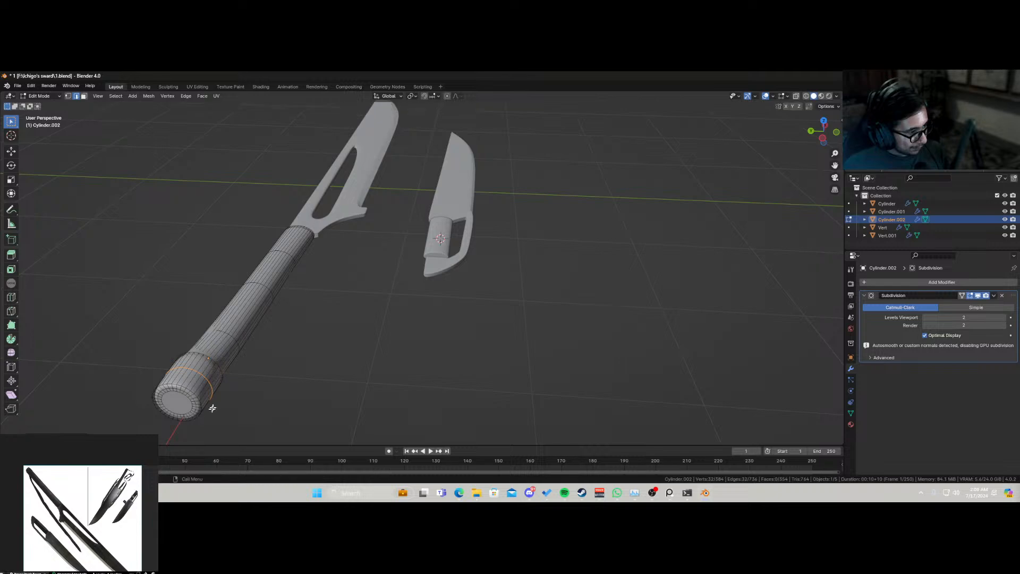
Step: Delete the sleeve's end-cap vertices beyond the new edge loop, leaving the inner handle's pommel exposed
key("KP_7")
scroll(383, 388, "up", 3)
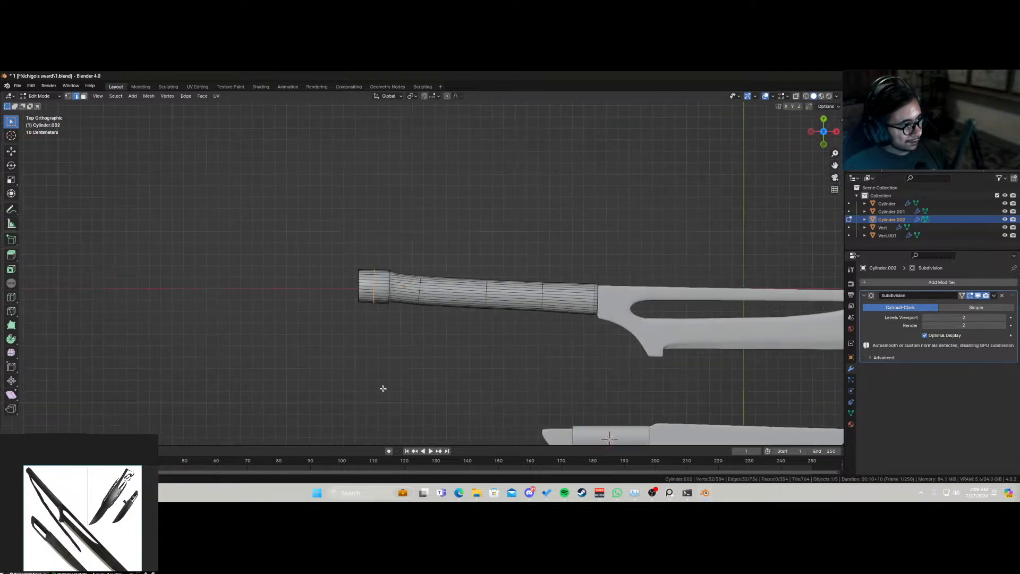
scroll(370, 313, "up", 2)
middle_click_drag(370, 313, 194, 269)
left_click_drag(177, 230, 254, 400)
key("x")
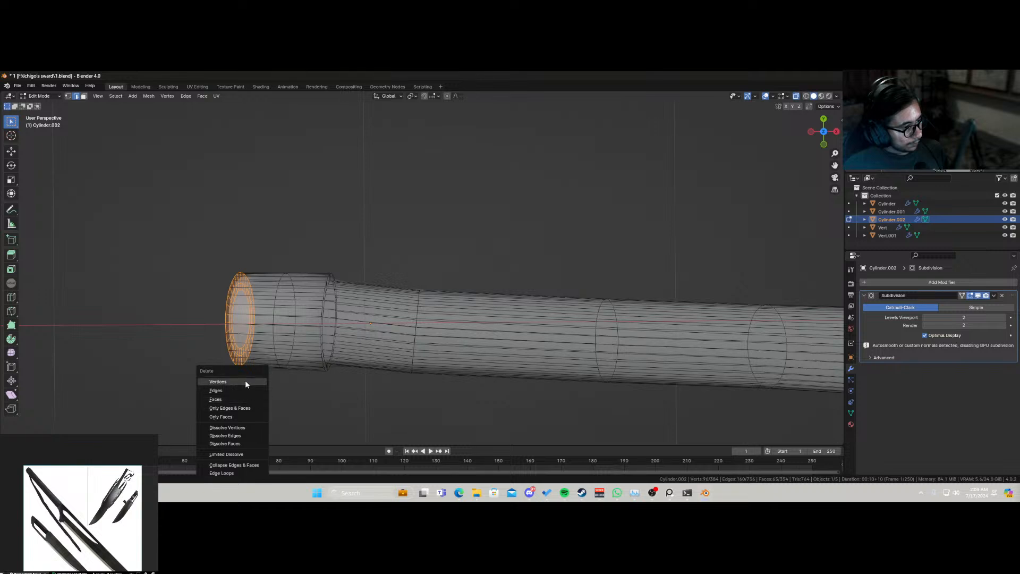
left_click(245, 381)
key("Tab")
middle_click_drag(278, 367, 364, 246)
middle_click_drag(325, 294, 451, 312)
Step: Shrink the whole outer sleeve mesh slightly closer to the inner handle and save the file
key("Tab")
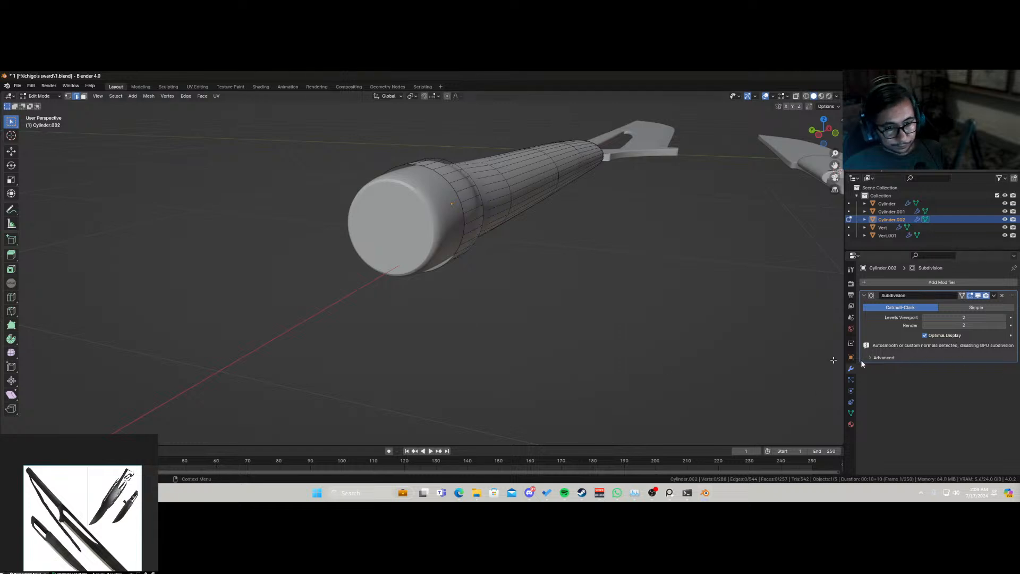
key("a")
key("alt+s")
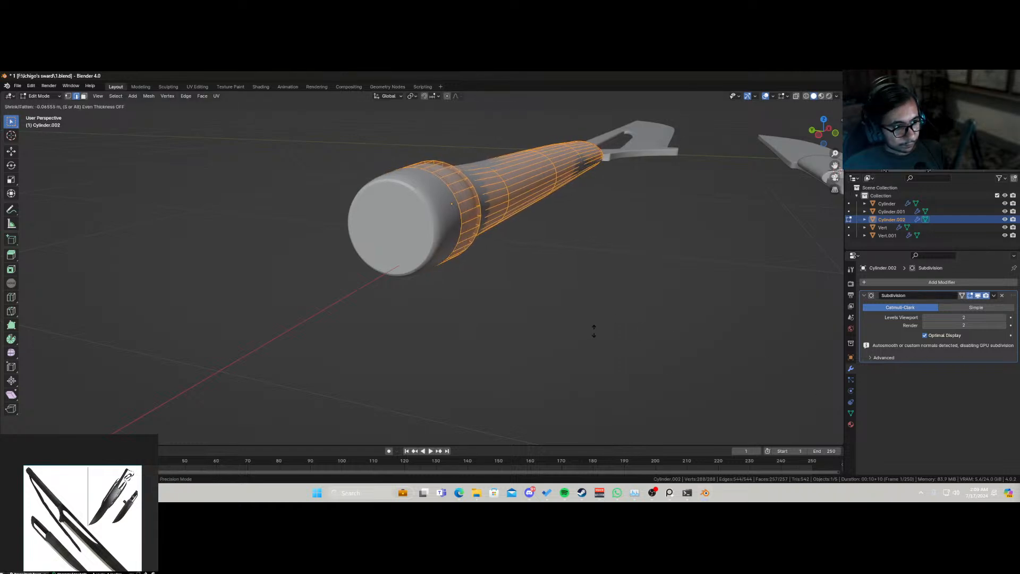
left_click(594, 330)
key("Tab")
key("ctrl+s")
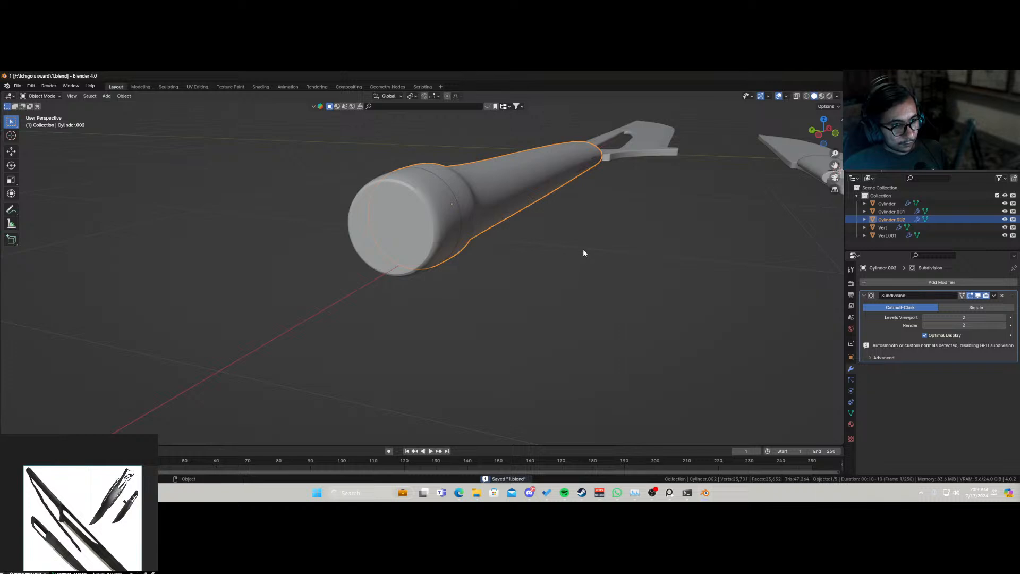
Step: Fatten the outer sleeve slightly with Shrink/Fatten so its surface clears the inner handle along its length
middle_click_drag(583, 253, 608, 296)
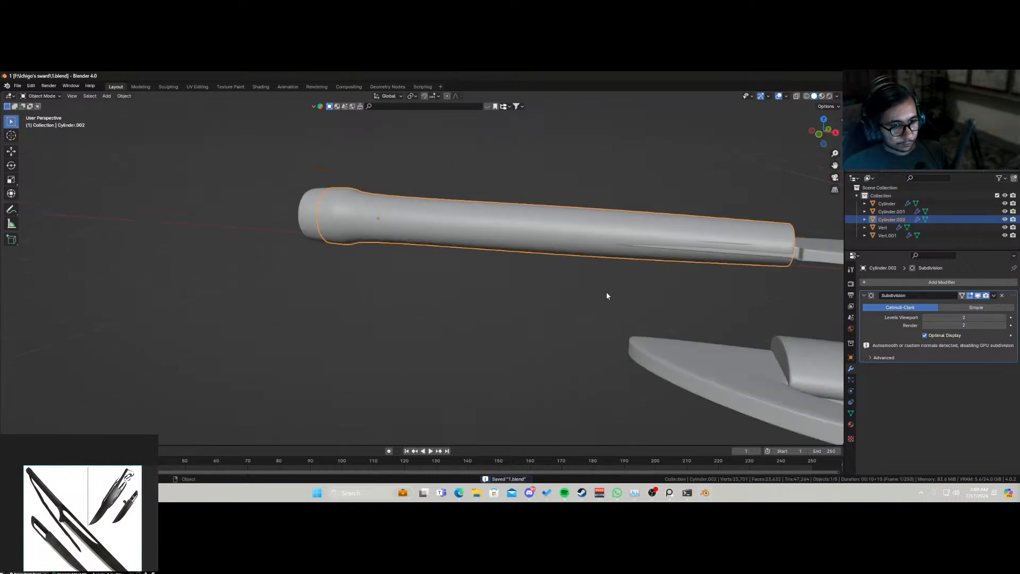
key("Tab")
key("alt+s")
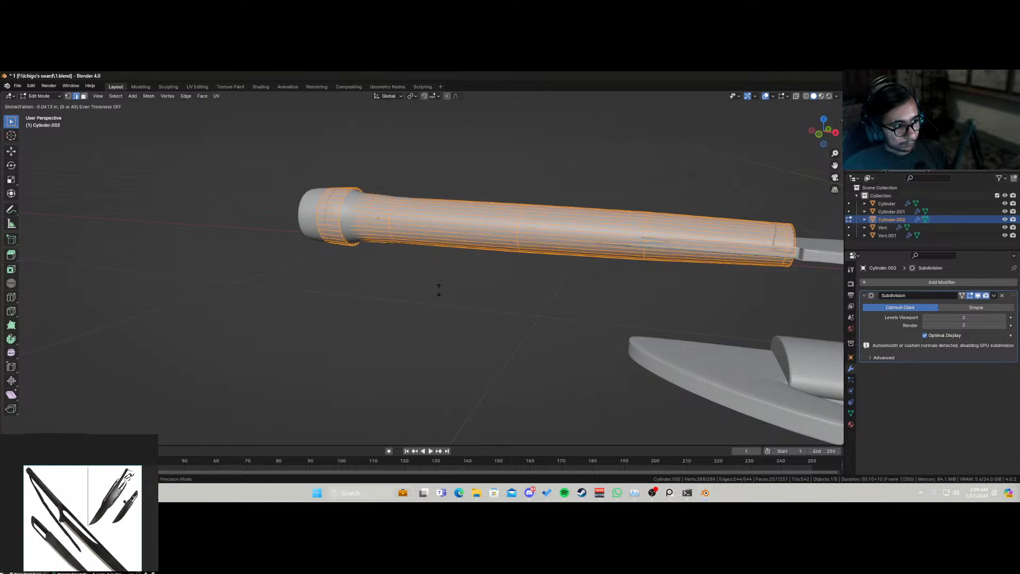
left_click(466, 286)
key("Tab")
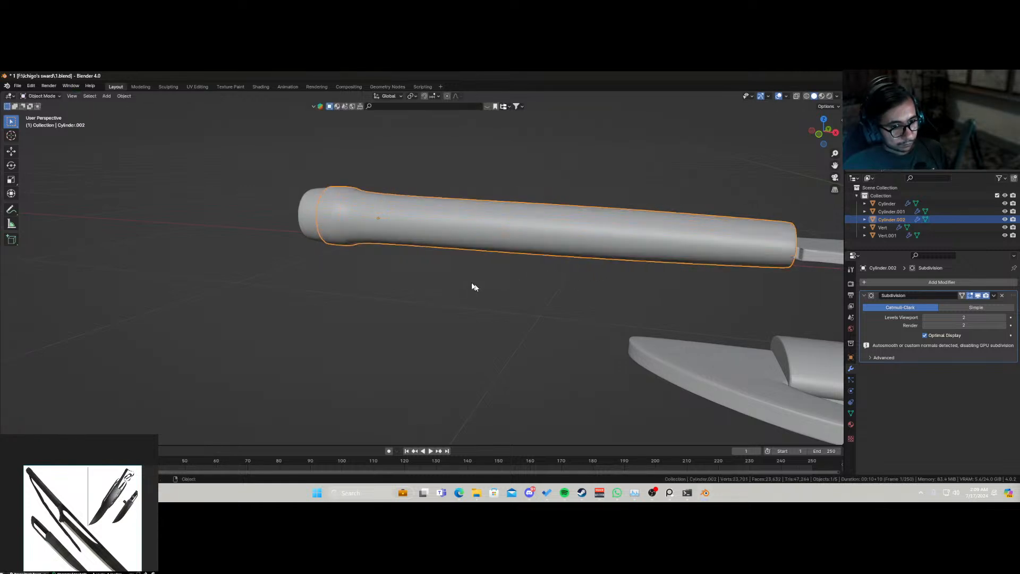
middle_click_drag(473, 287, 535, 284)
left_click(515, 285)
scroll(511, 291, "up", 4)
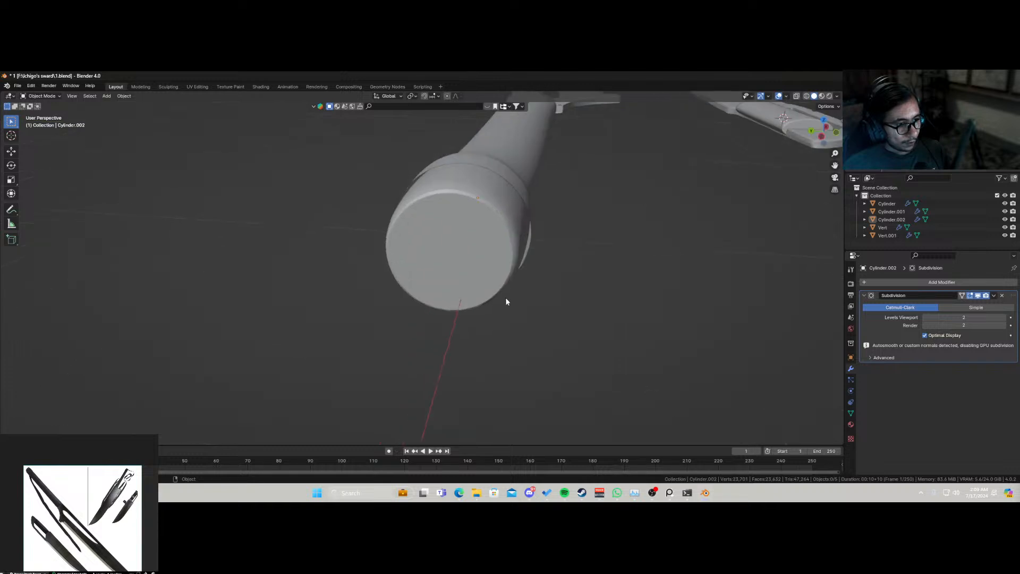
scroll(519, 303, "down", 4)
middle_click_drag(519, 285, 474, 342)
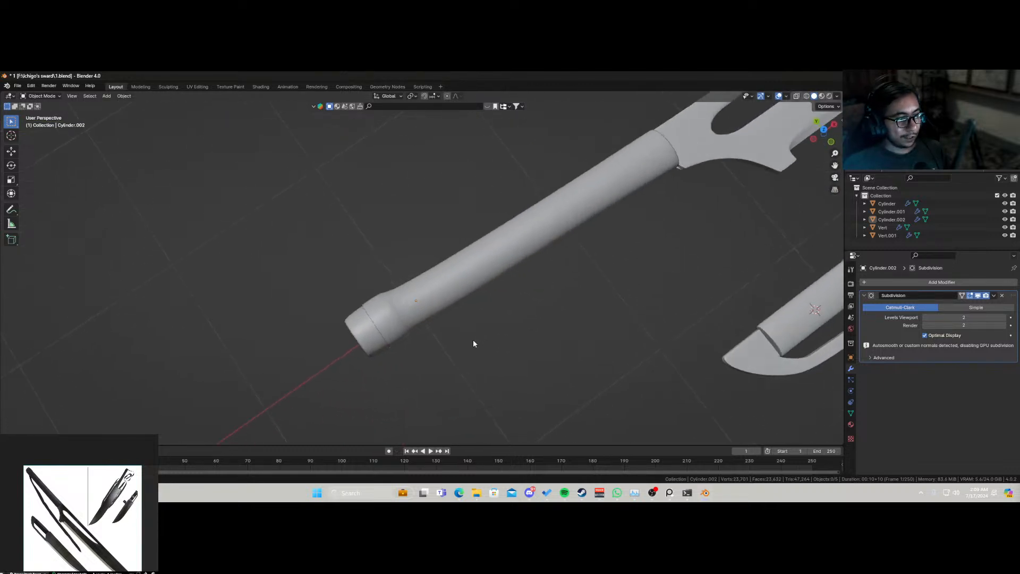
left_click(370, 353)
key("g")
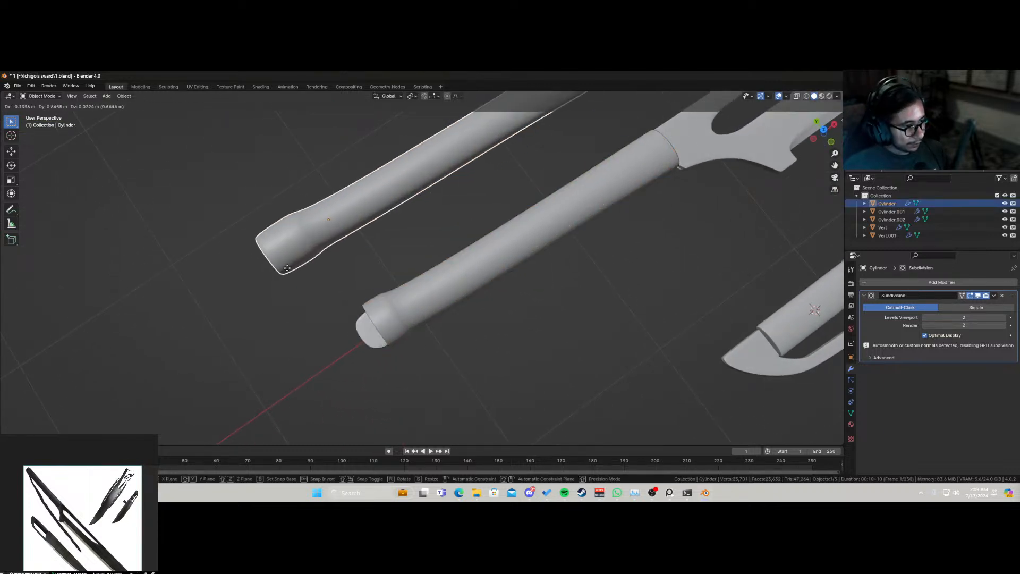
right_click(288, 269)
Step: Examine the handle strap in the reference image and save the file
left_click(424, 312)
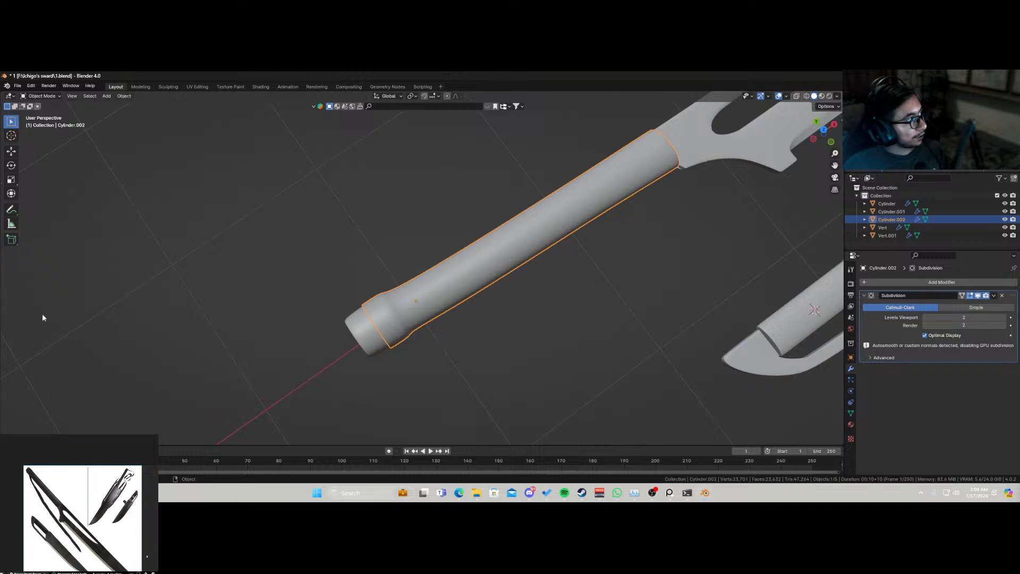
scroll(45, 502, "up", 5)
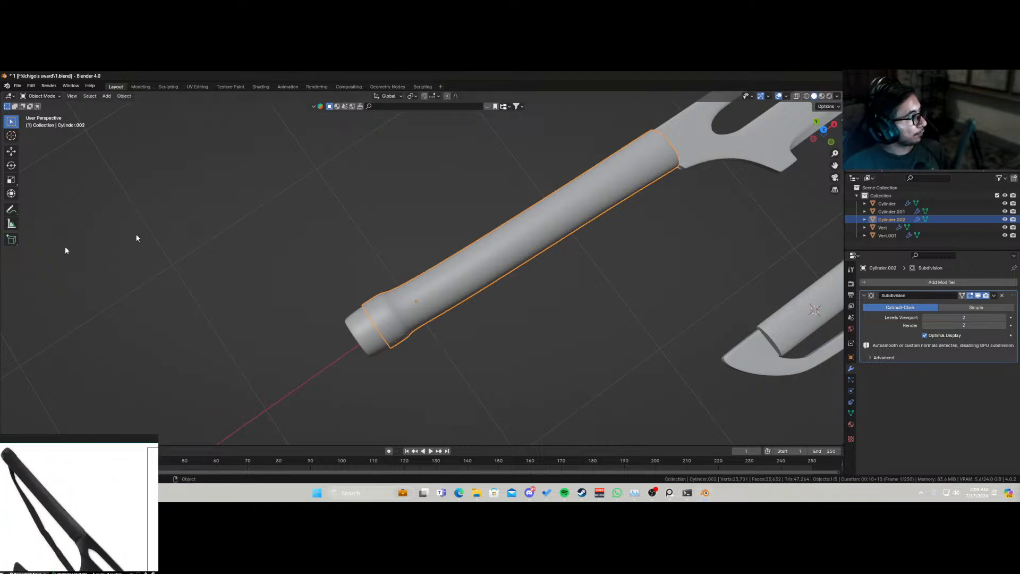
scroll(471, 300, "down", 3)
middle_click_drag(537, 241, 498, 262)
scroll(407, 314, "up", 3)
key("ctrl+s")
scroll(478, 261, "up", 2)
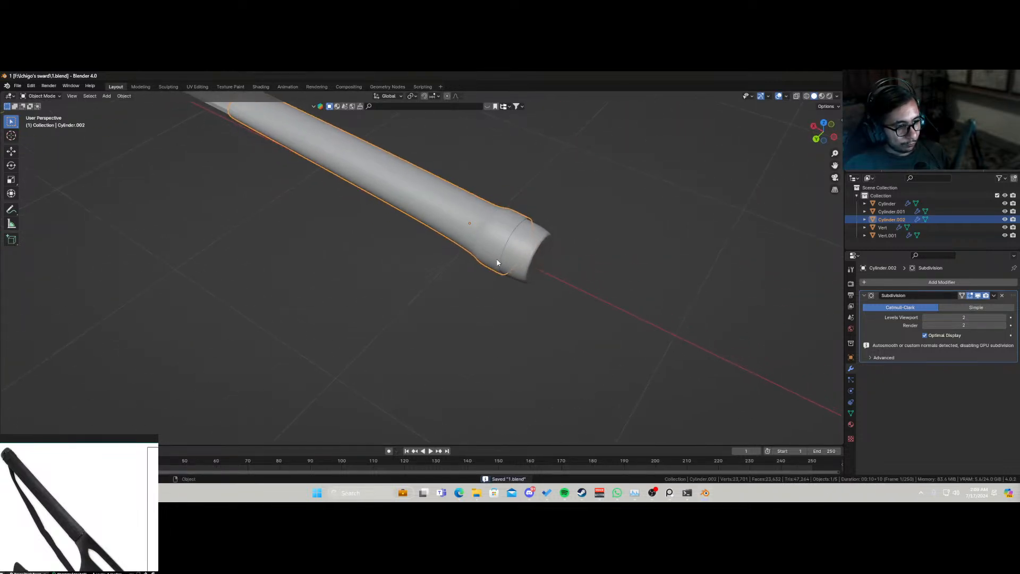
Step: Place the 3D cursor on the sleeve's pommel end and add a Bezier curve there
key("shift+a")
mouse_move(486, 291)
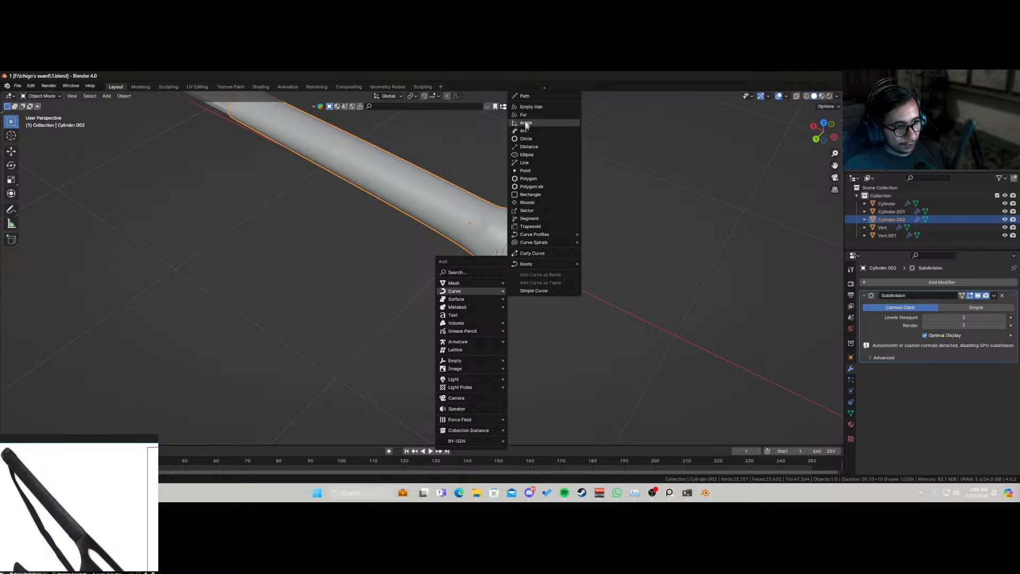
scroll(547, 191, "up", 4)
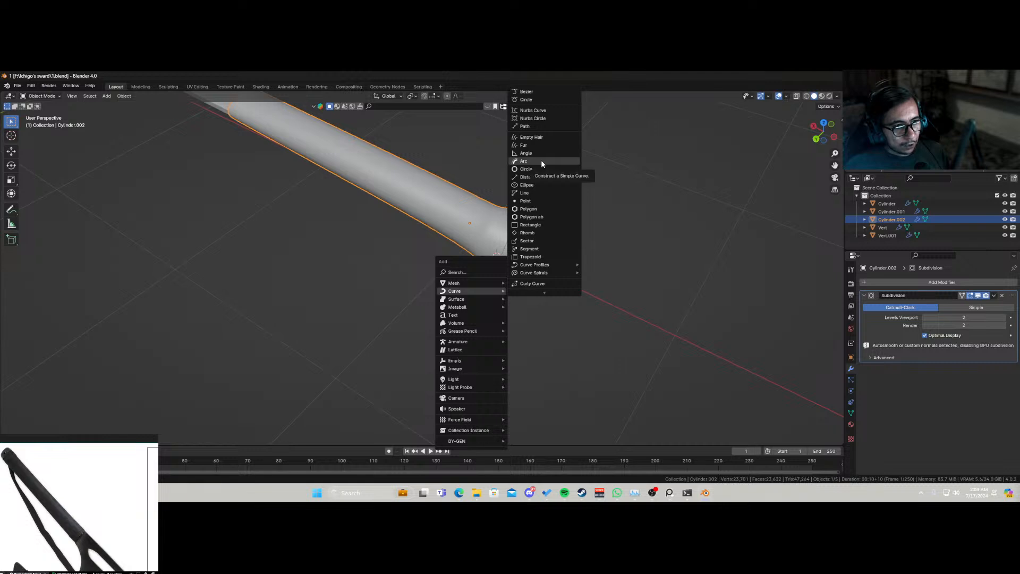
left_click(526, 91)
scroll(527, 308, "down", 3)
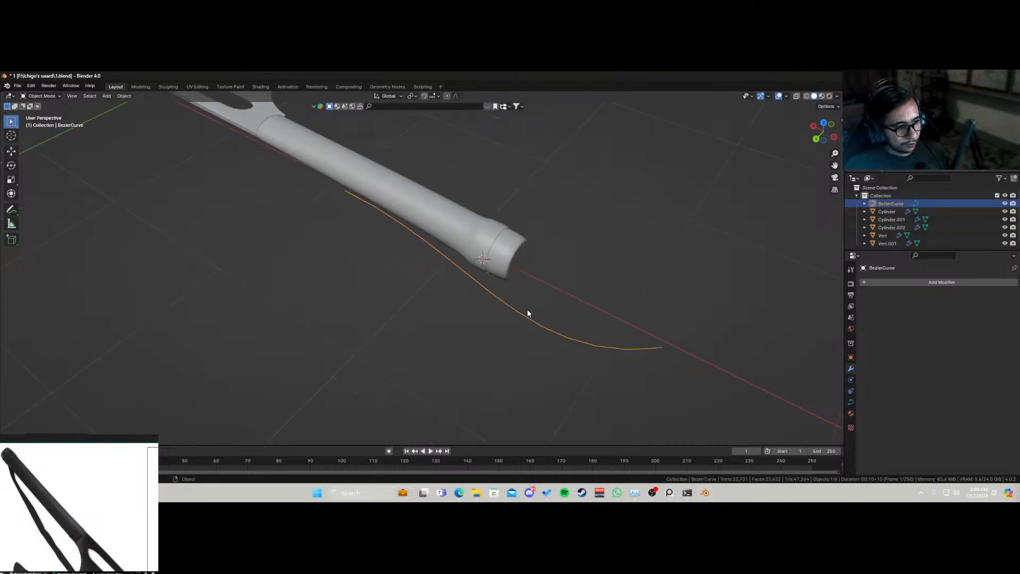
Step: Move the Bezier curve's control point nearest the blade down to the pommel end of the handle
key("Tab")
left_click(365, 213)
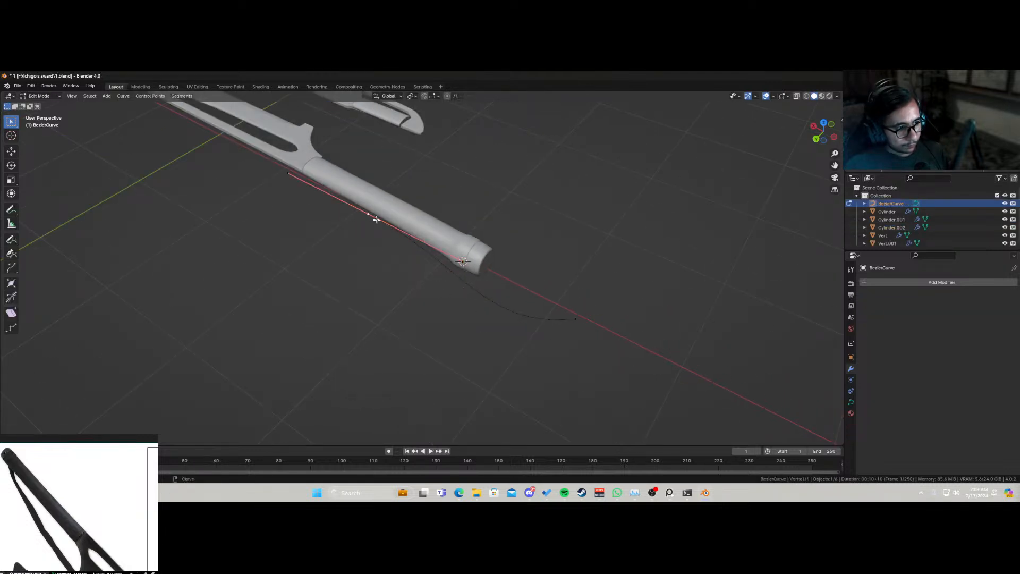
key("g")
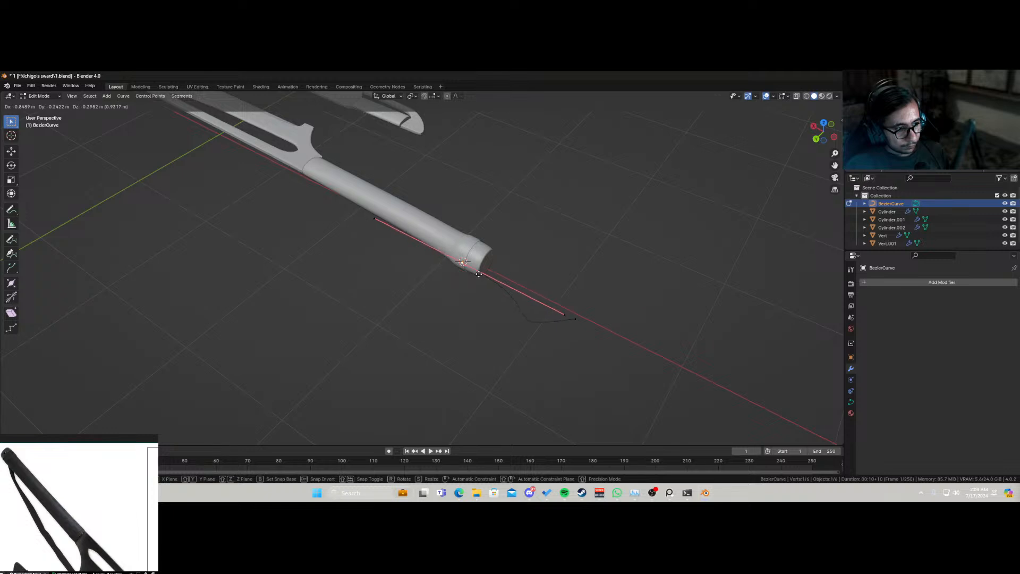
left_click(483, 276)
Step: Adjust the height of the moved control point along the Z axis to align it with the handle's centre
middle_click_drag(458, 285, 430, 281)
key("g")
key("z")
left_click(458, 259)
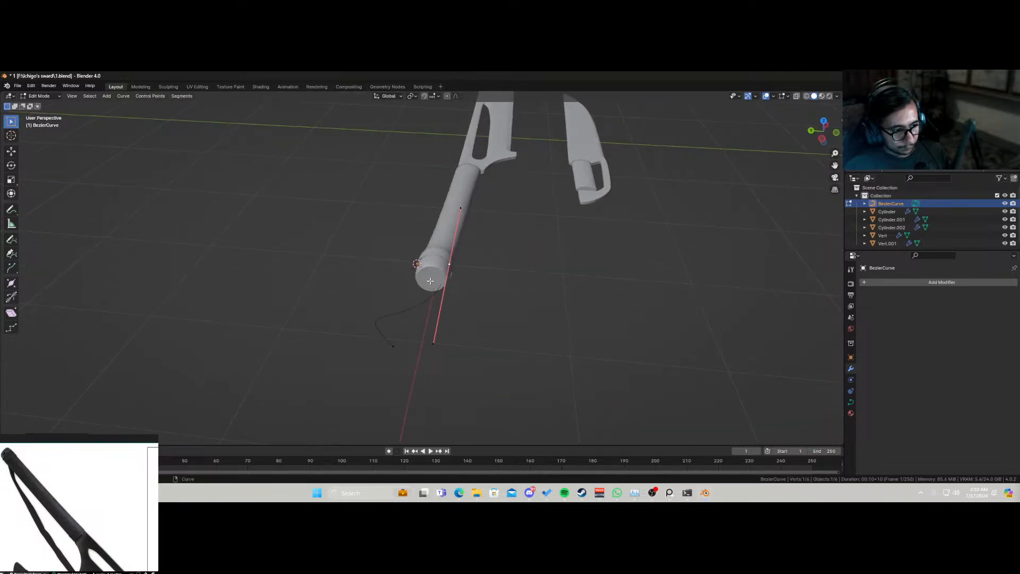
key("KP_1")
key("g")
key("z")
left_click(427, 275)
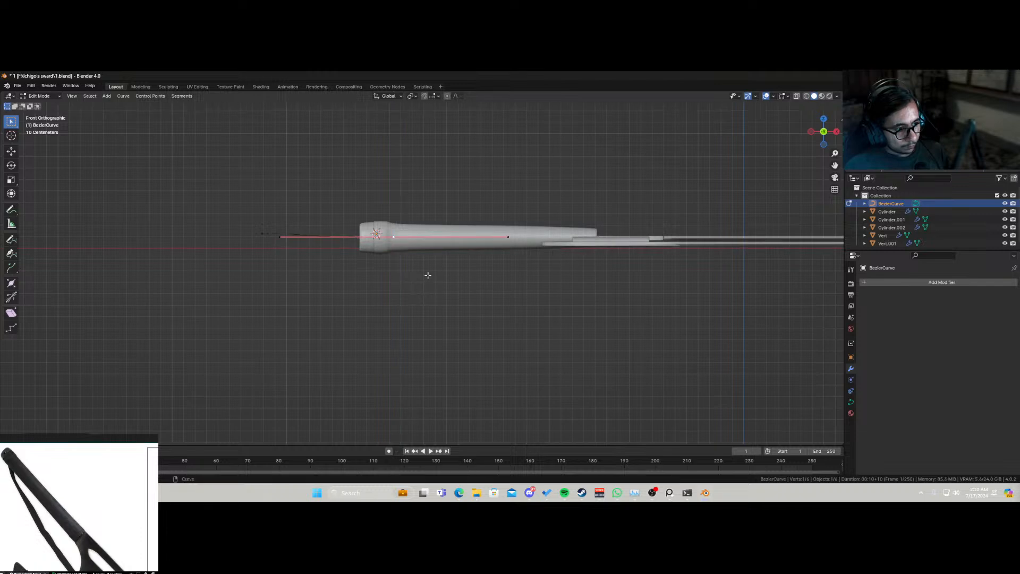
key("KP_3")
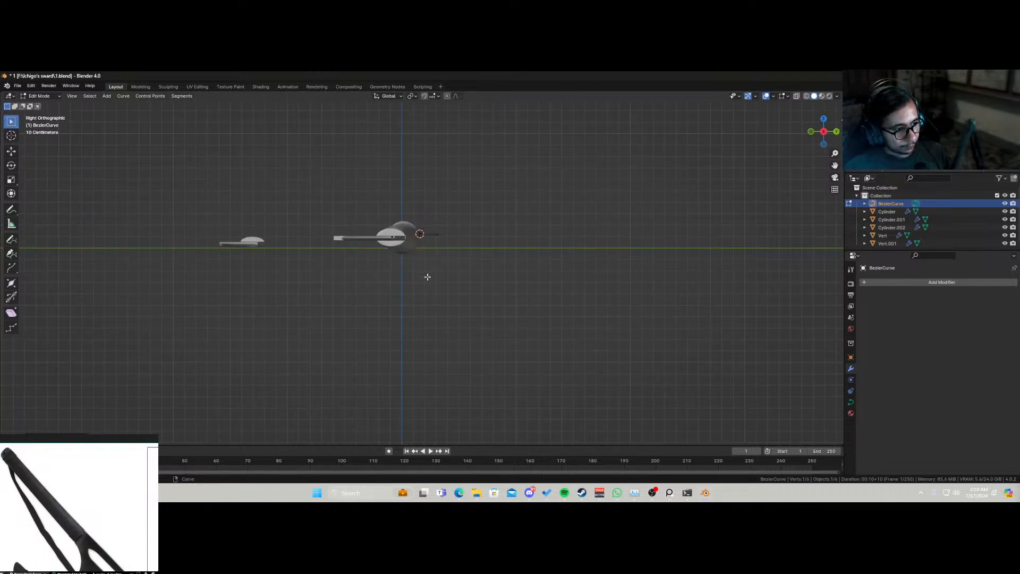
Step: Move the Bezier curve's control point beyond the pommel about 0.24 m along Y, in line with the curve's start on the handle's side
key("ctrl+KP_3")
scroll(426, 278, "up", 3)
middle_click_drag(447, 237, 473, 321, "shift")
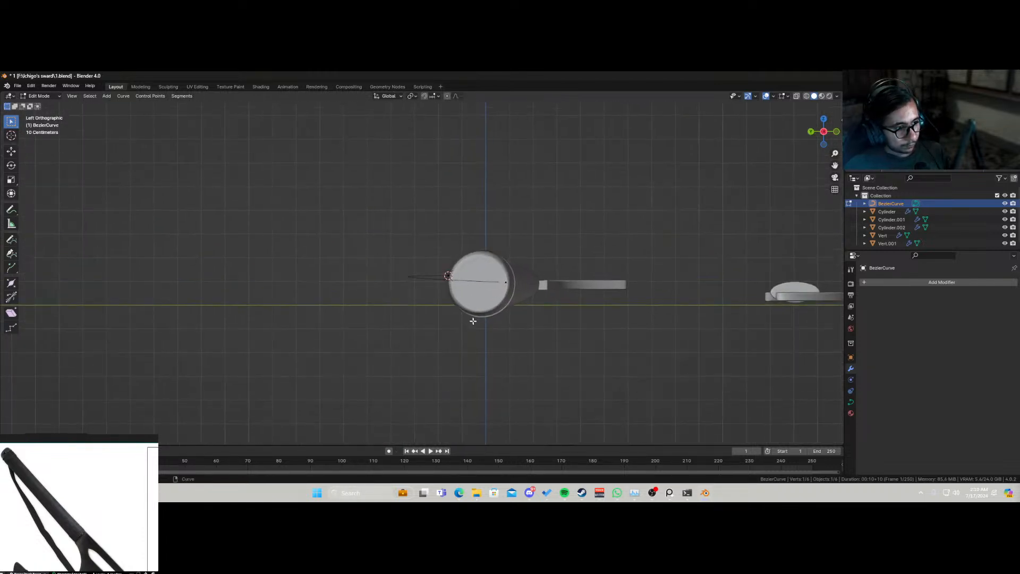
key("g")
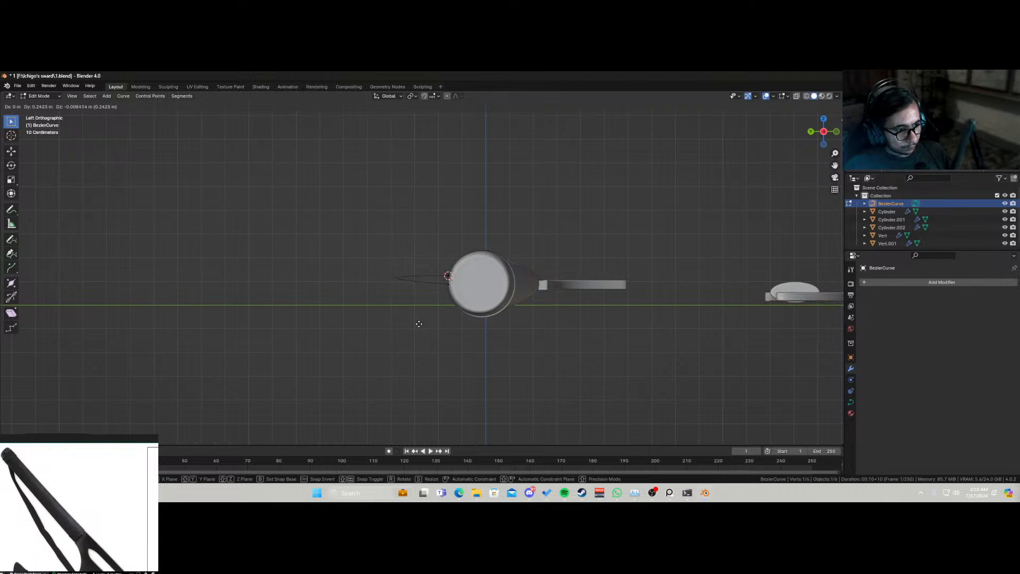
left_click(419, 323)
middle_click_drag(419, 324, 470, 375)
scroll(456, 372, "up", 2)
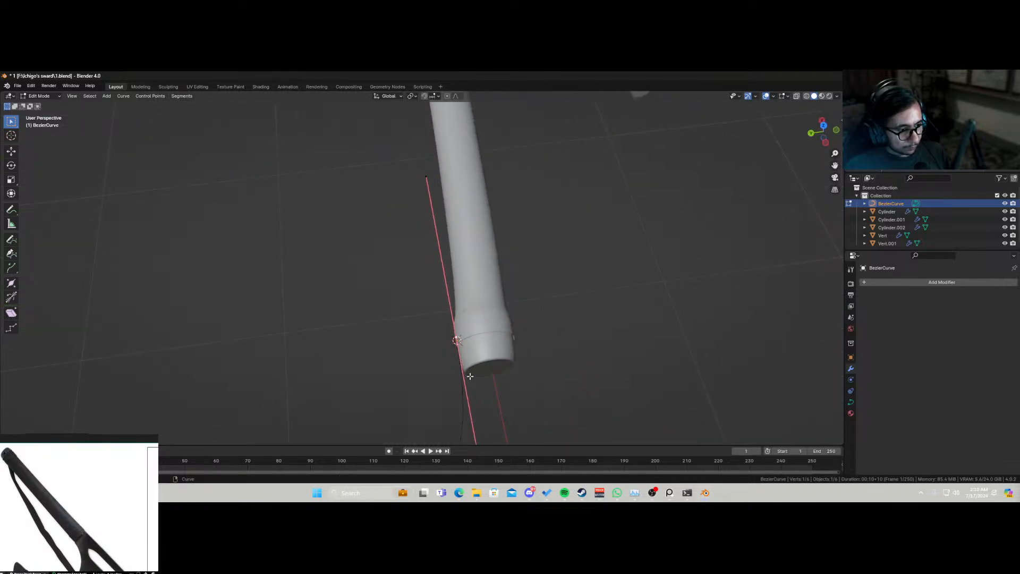
scroll(462, 377, "down", 3)
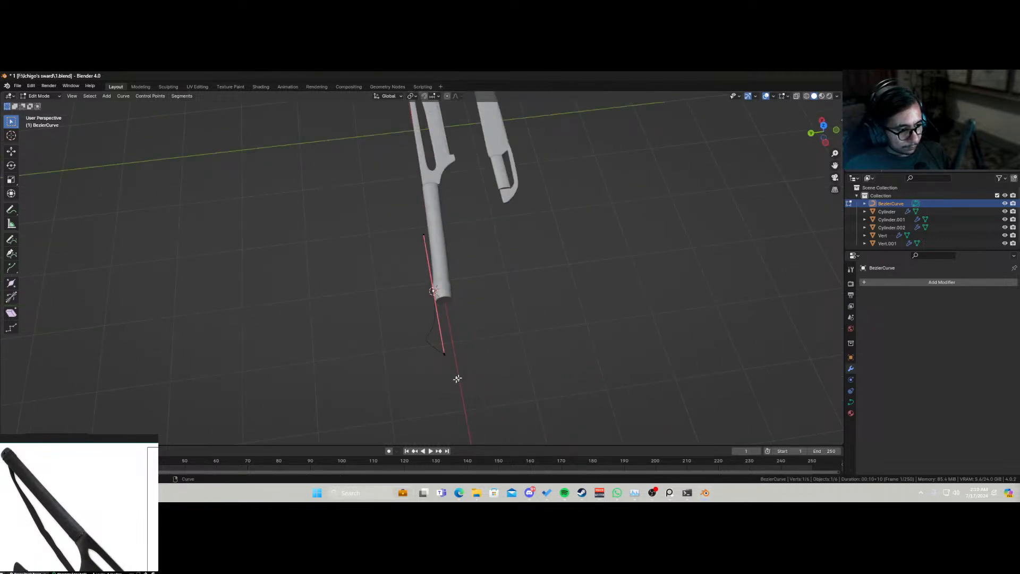
Step: Extrude two more control points from the curve's free end so the strap trails down in a wavy path beyond the pommel
left_click(443, 350)
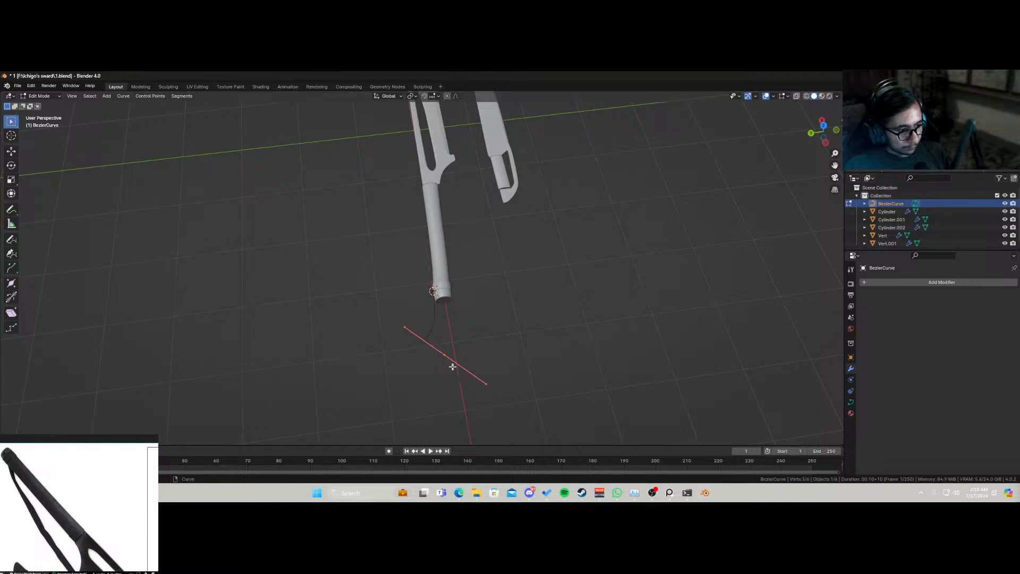
middle_click_drag(451, 365, 485, 343)
key("g")
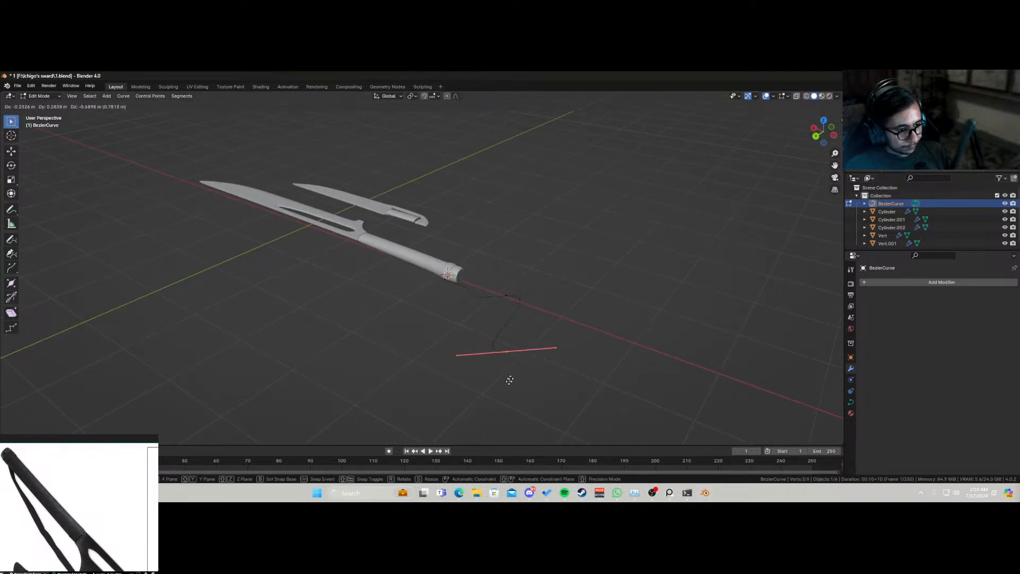
left_click(529, 108)
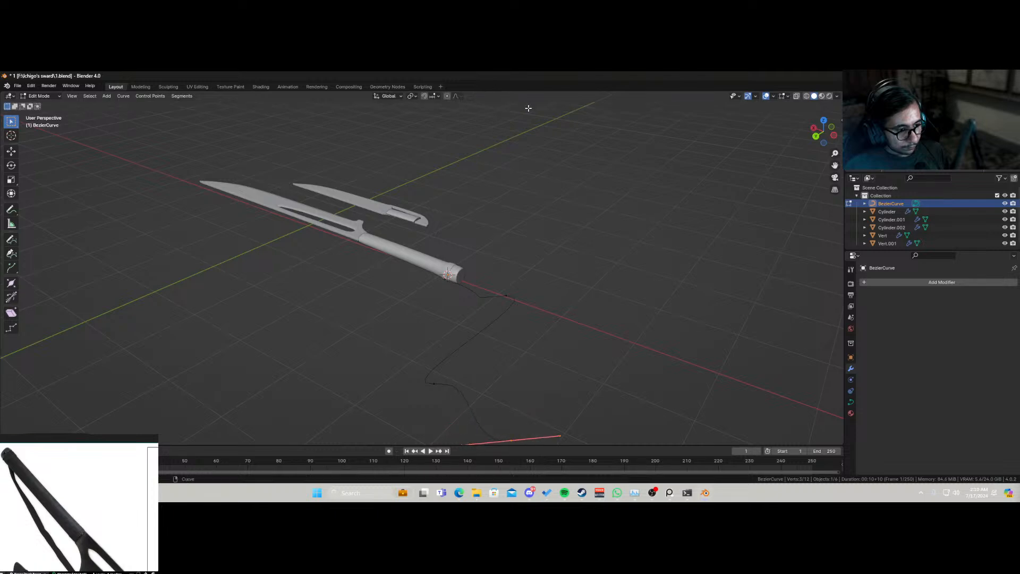
Step: Turn the Bezier curve into a flat ribbon by setting its geometry Extrude to about 0.08 m
key("Tab")
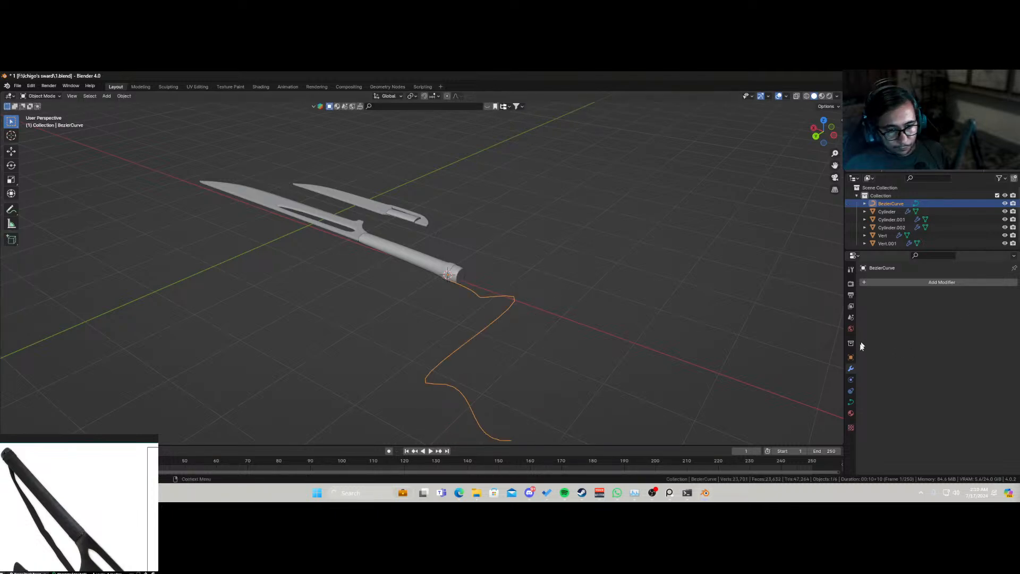
left_click(851, 402)
scroll(908, 364, "down", 2)
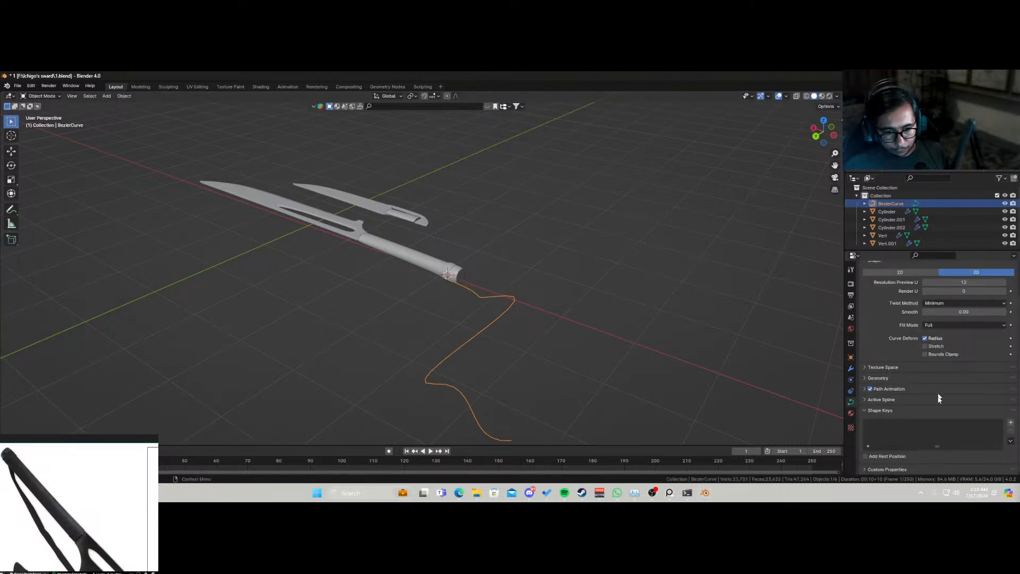
left_click(868, 399)
left_click(867, 399)
left_click(865, 378)
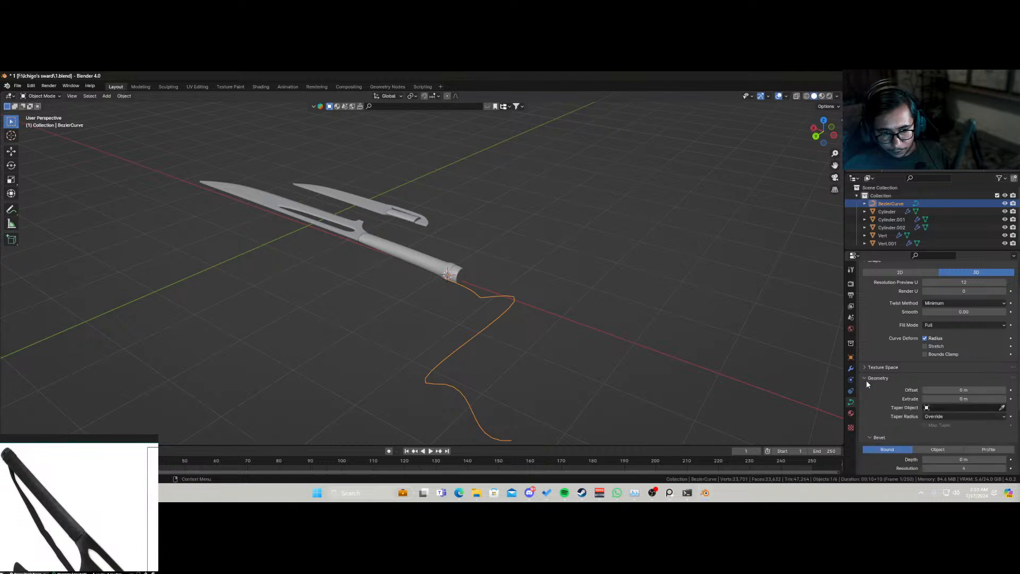
left_click(867, 377)
left_click(866, 380)
left_click(964, 399)
type("0.05")
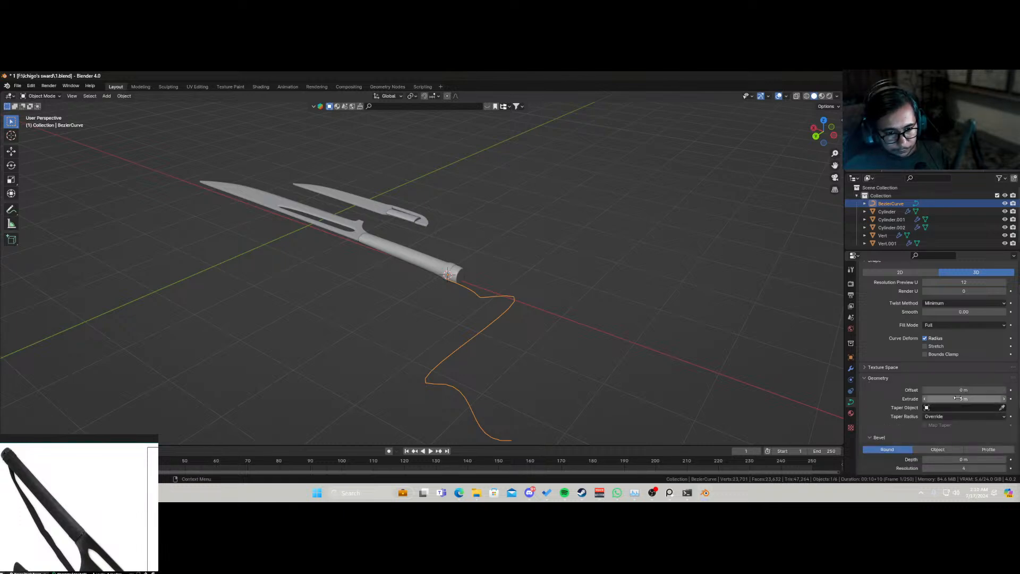
key("Return")
left_click_drag(963, 399, 970, 398)
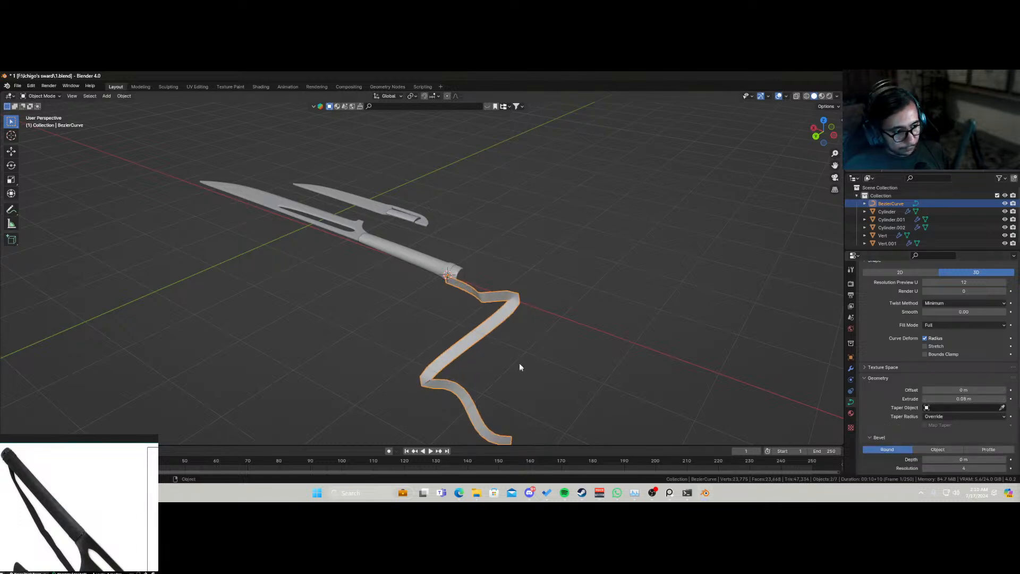
Step: Move the strap's starting control point along Y into the sleeve, then raise it about 0.06 m along Z
middle_click_drag(519, 364, 445, 301)
scroll(445, 298, "up", 6)
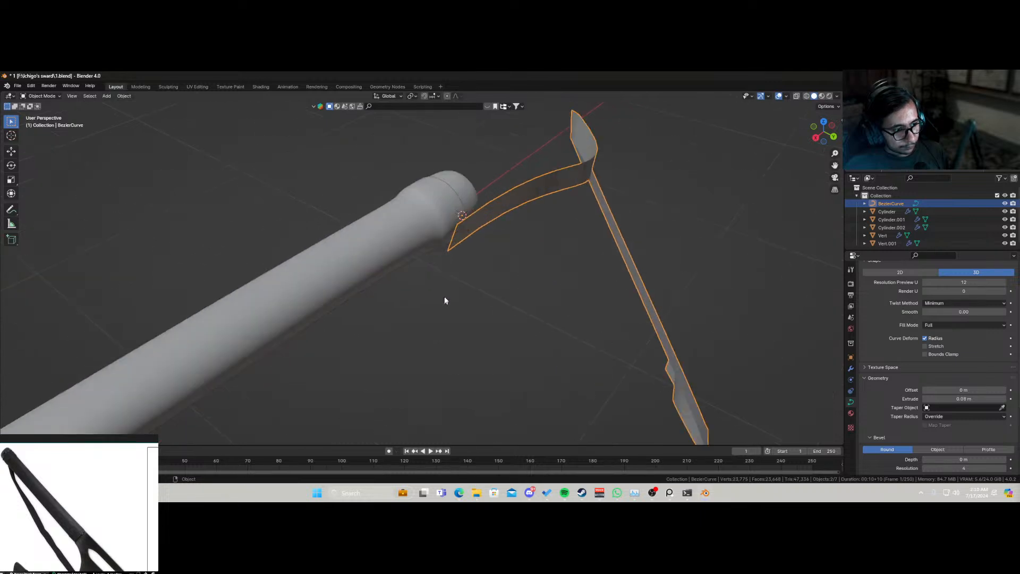
key("Tab")
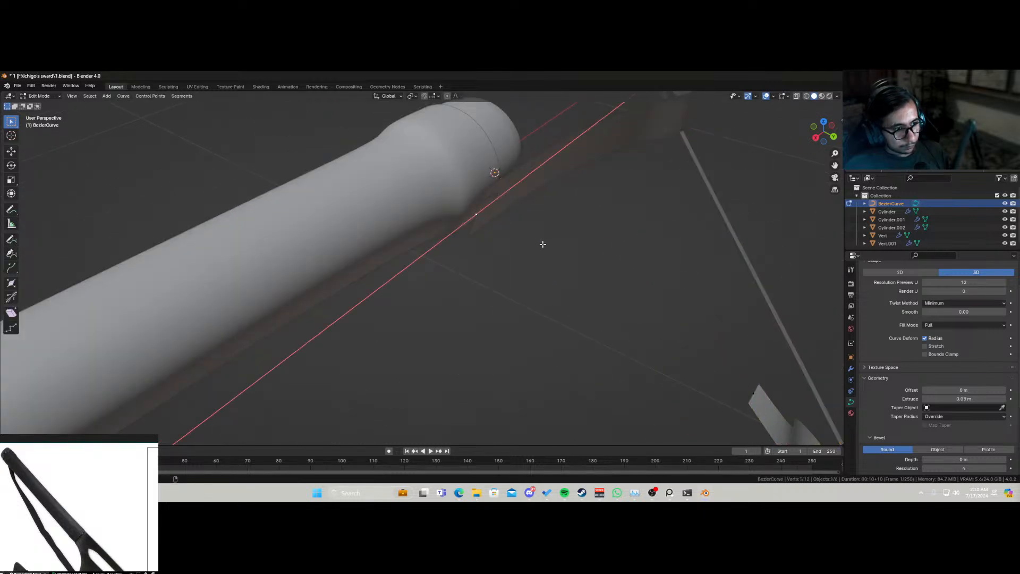
key("g")
key("x")
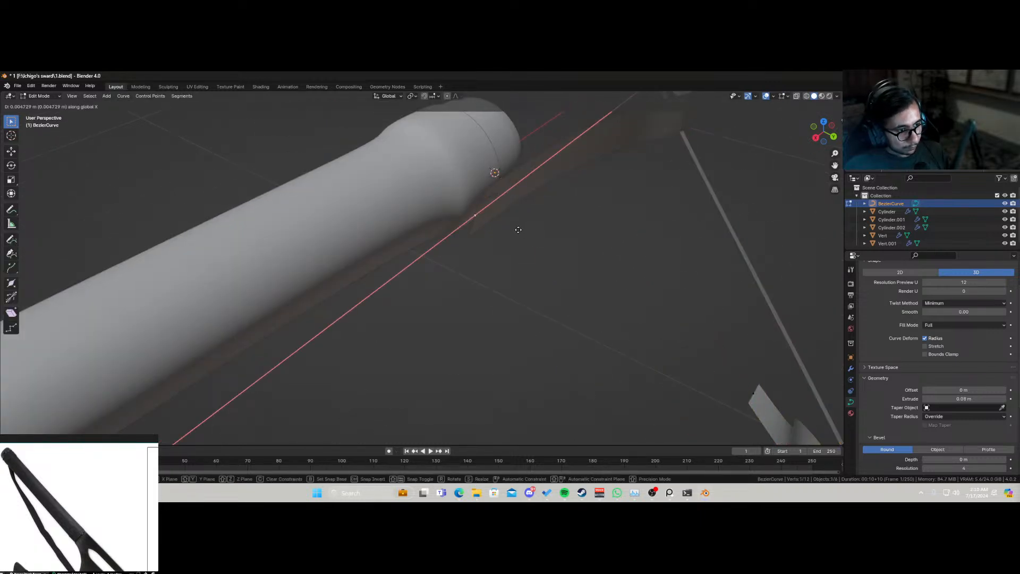
key("y")
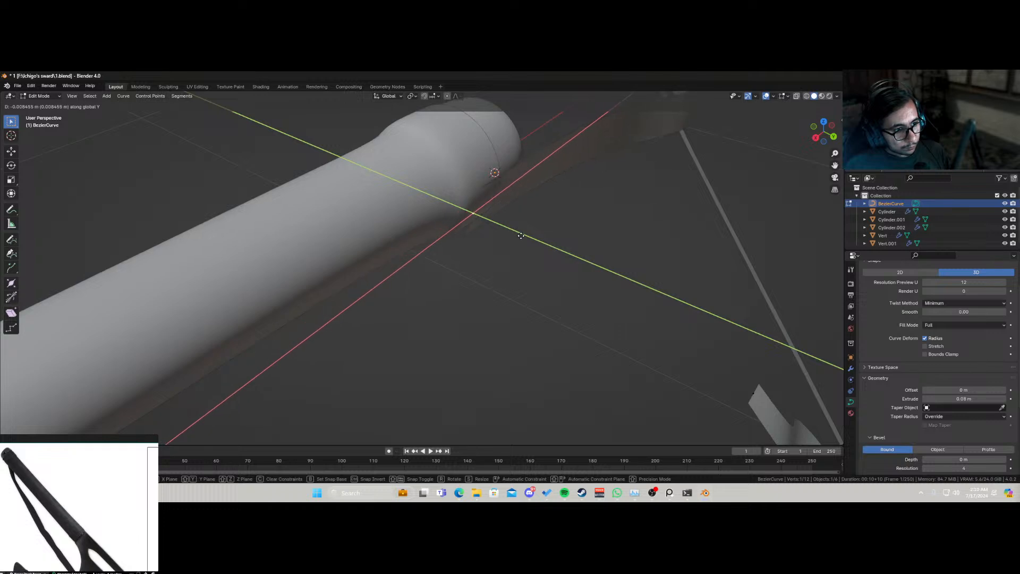
left_click(520, 236)
key("g")
key("z")
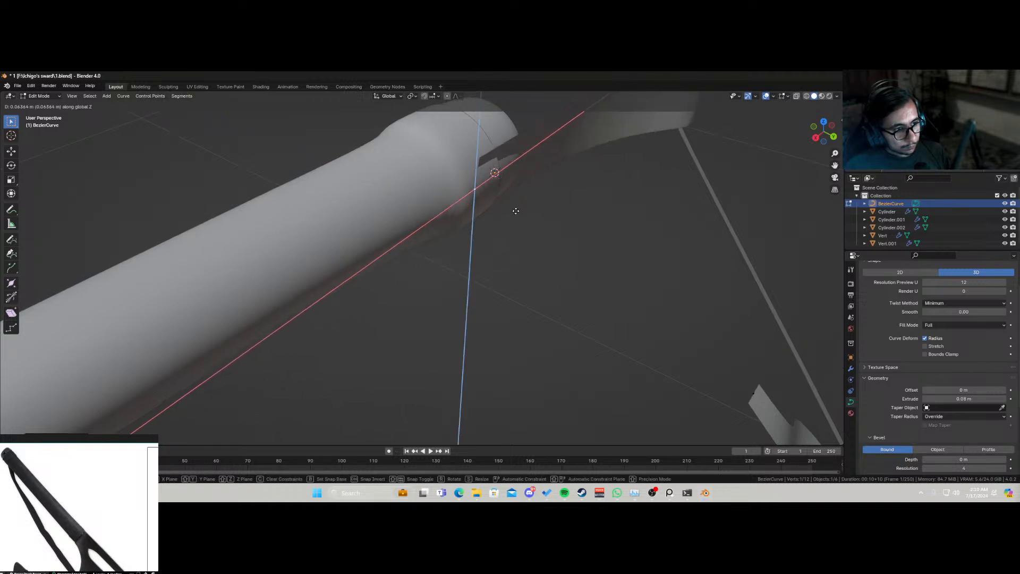
left_click(516, 211)
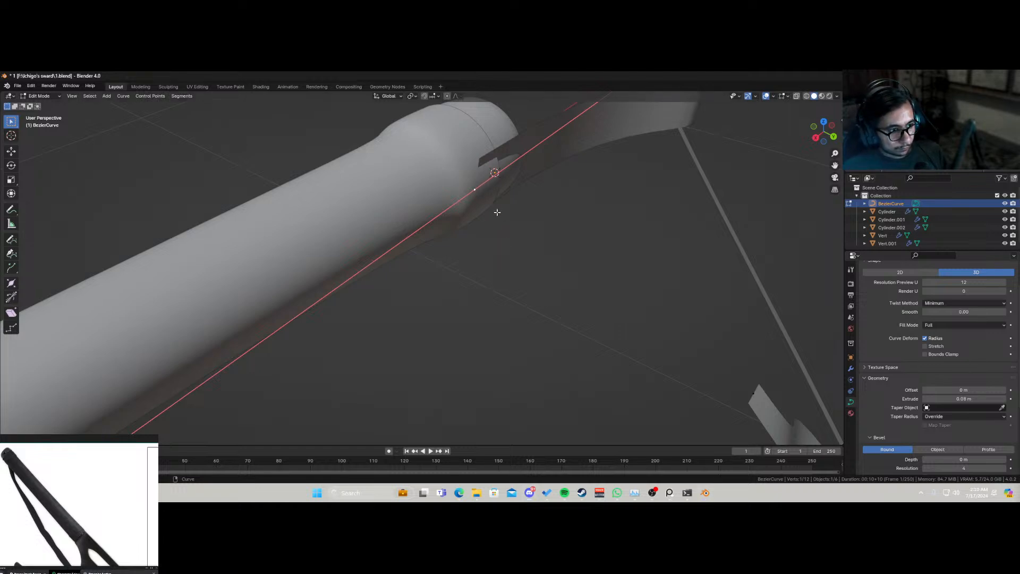
Step: Rotate the strap's starting control point in top view so the strap angles away from the pommel, and reposition it on the sleeve
key("KP_7")
key("r")
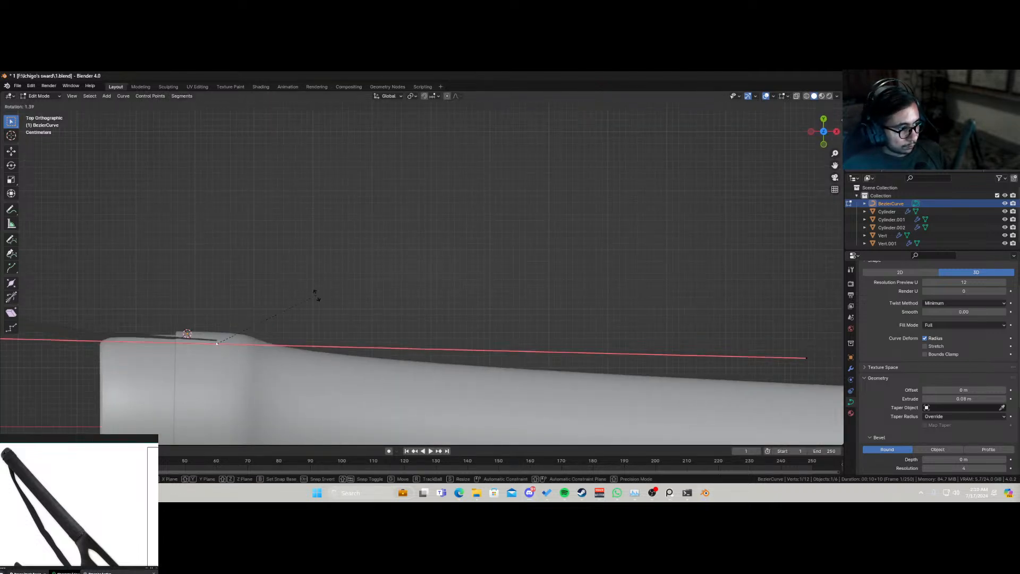
left_click(317, 306)
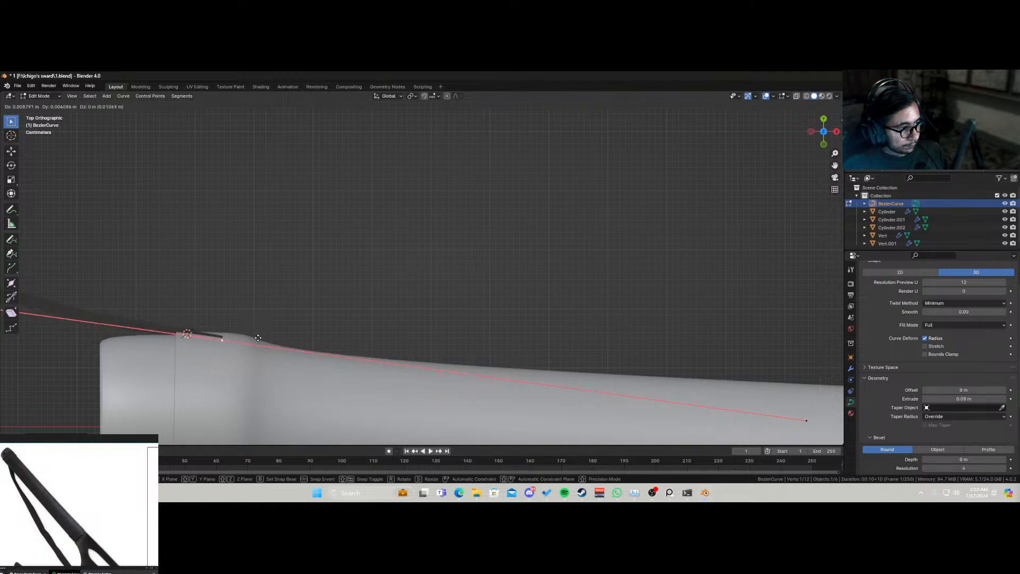
middle_click_drag(254, 340, 372, 263)
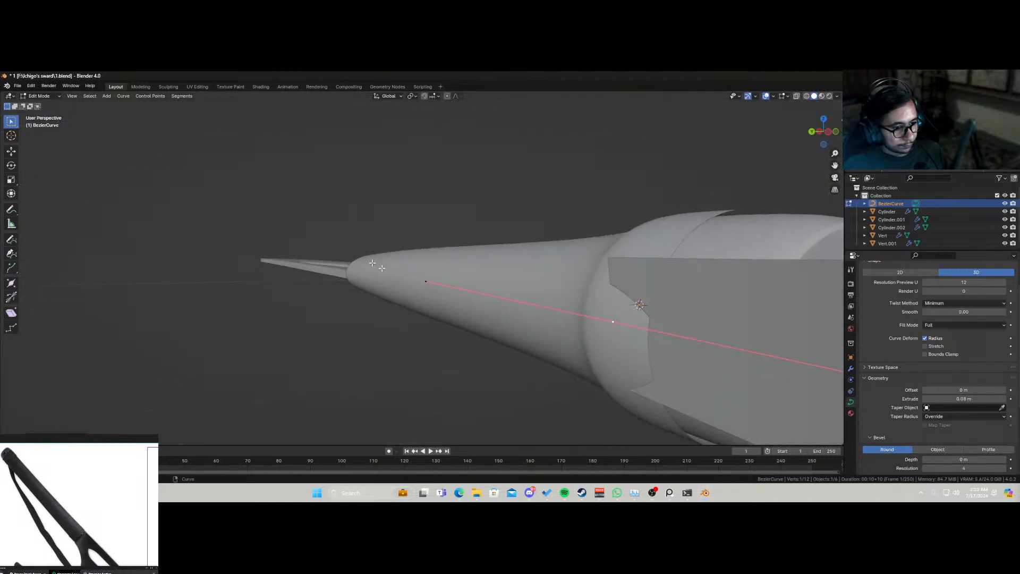
key("alt+z")
key("alt+z")
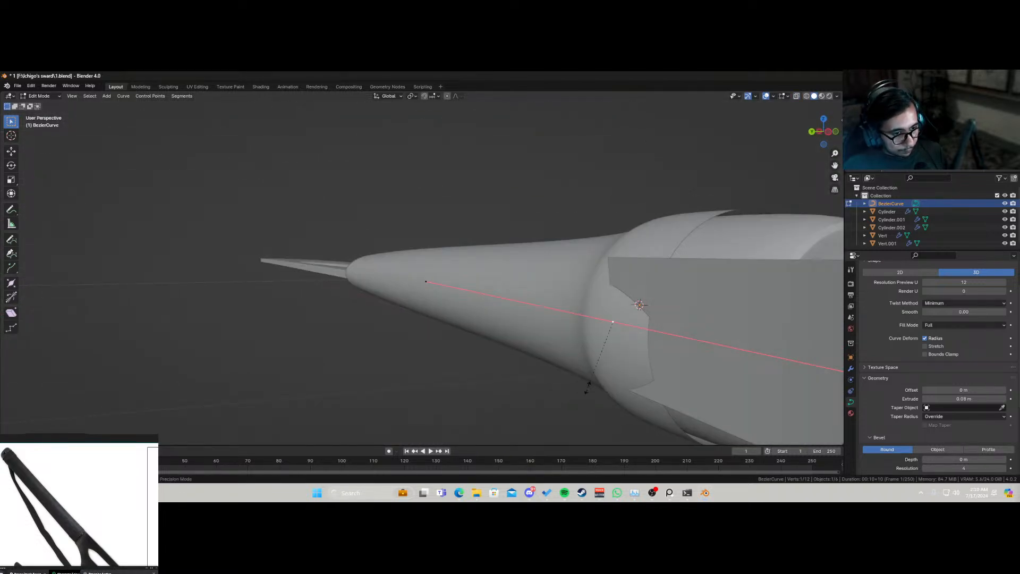
key("alt+s")
right_click(600, 367)
Step: Lower the strap's starting control point along Z and nudge it so the ribbon's end sinks into the side of the pommel sleeve
key("g")
key("z")
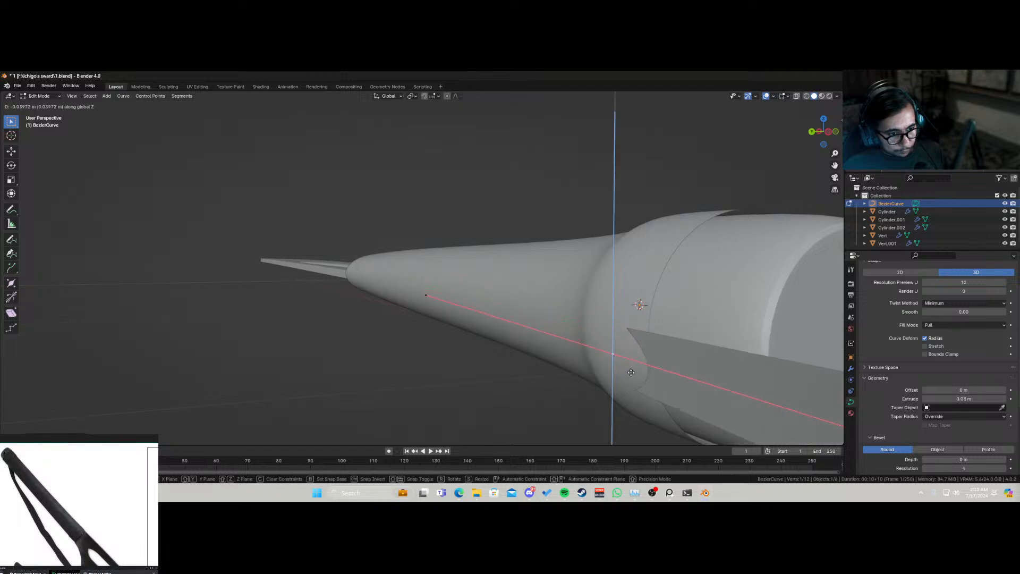
left_click(634, 367)
key("g")
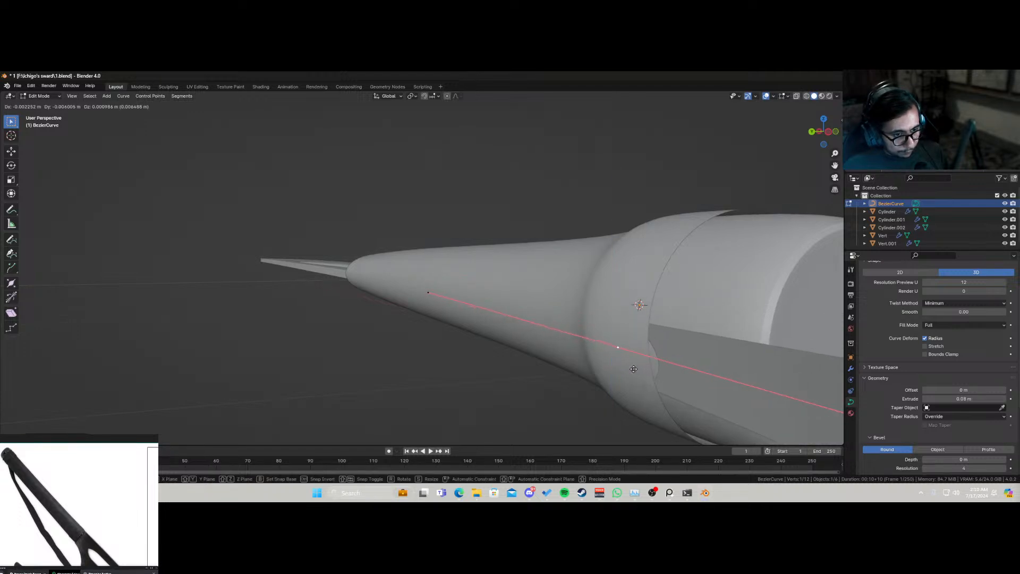
left_click(633, 369)
scroll(630, 367, "down", 8)
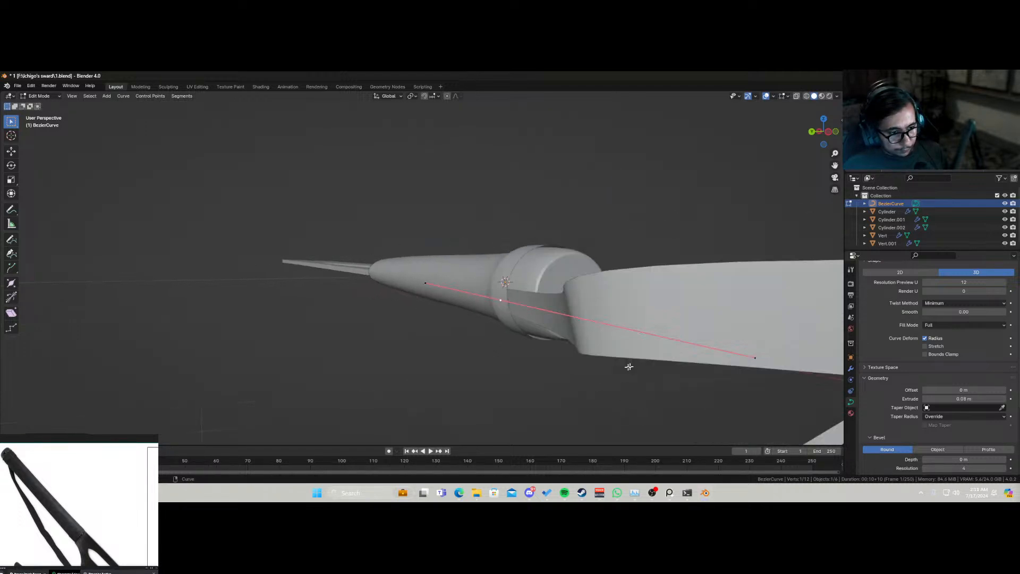
middle_click_drag(556, 314, 553, 342)
Step: Smooth the strap by setting the curve's Resolution Preview U to 64
key("Tab")
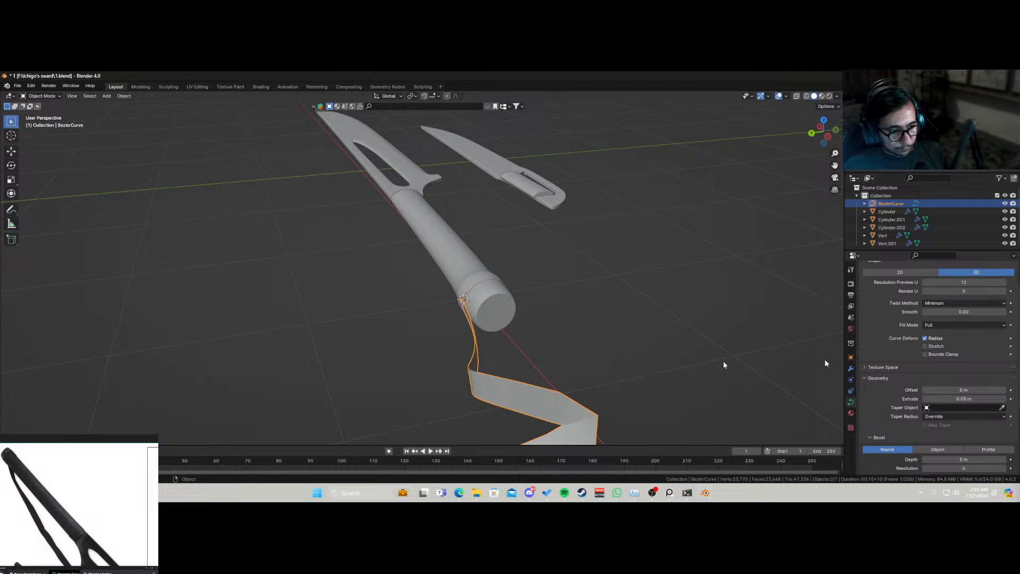
left_click(968, 283)
type("64")
key("Return")
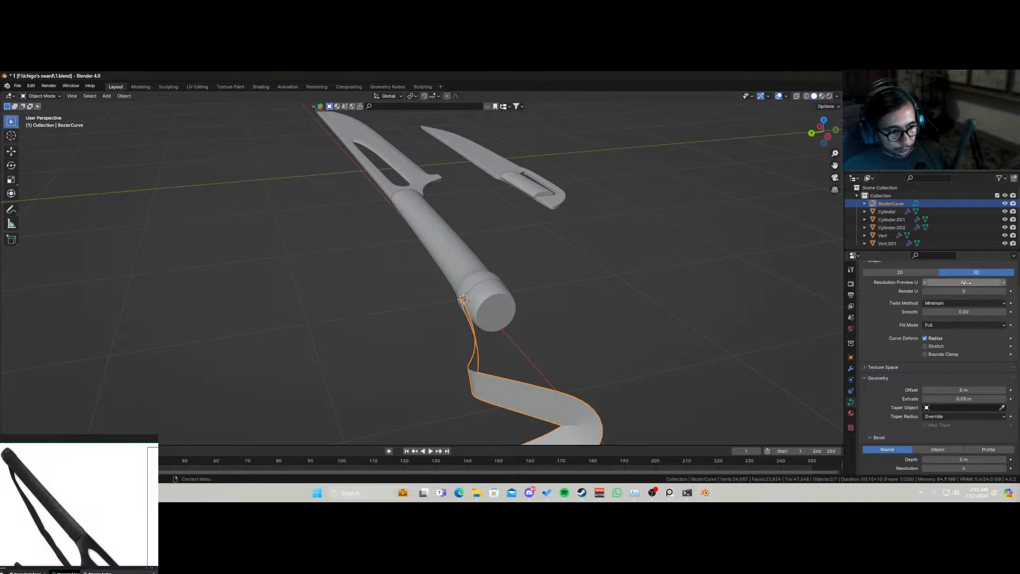
Step: Rotate the strap's second control point and tilt it by about -31 degrees to twist the ribbon at the first bend
scroll(579, 388, "down", 3)
key("Tab")
left_click(477, 322)
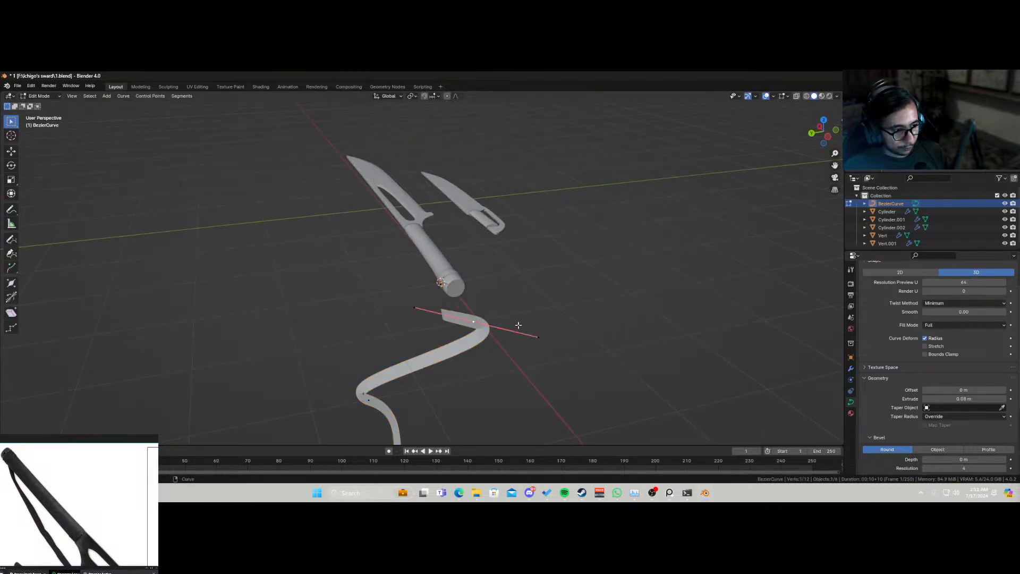
key("r")
left_click(515, 316)
key("ctrl+t")
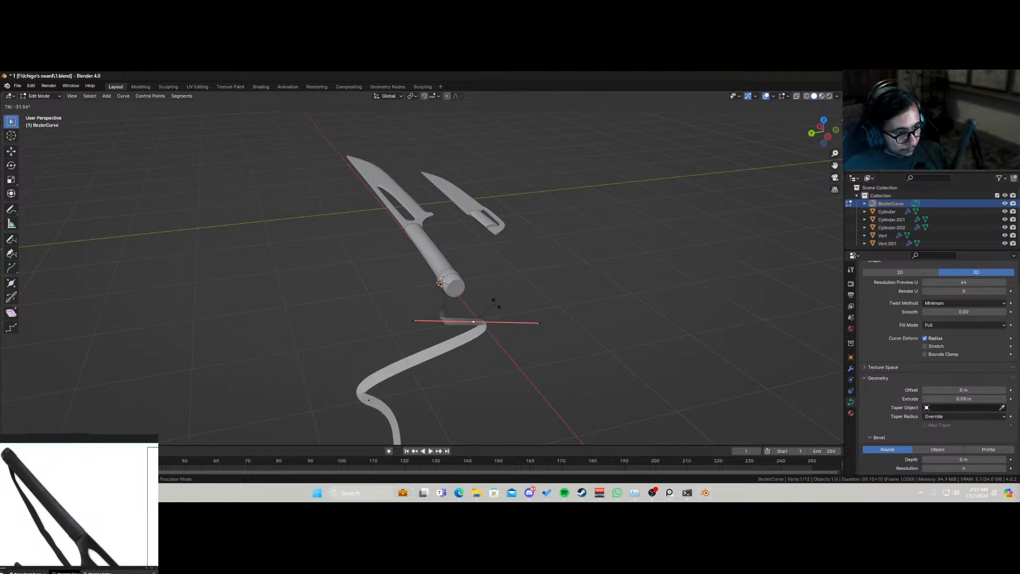
left_click(495, 308)
scroll(482, 341, "down", 1)
key("Tab")
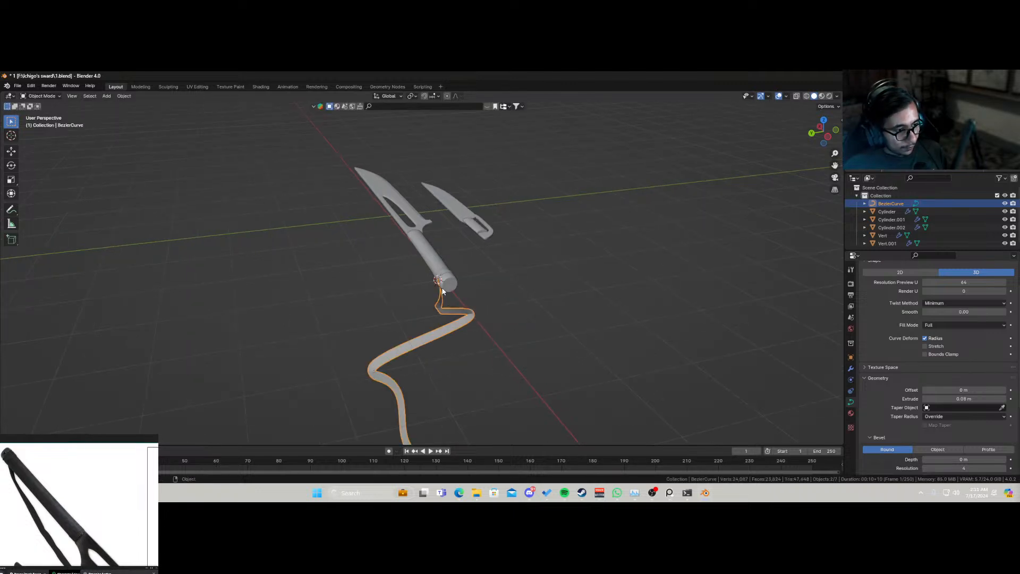
Step: Parent the strap, outer sleeve and handle to the large sword's blade with Object (Keep Transform)
left_click(436, 264, "shift")
left_click(420, 226, "shift")
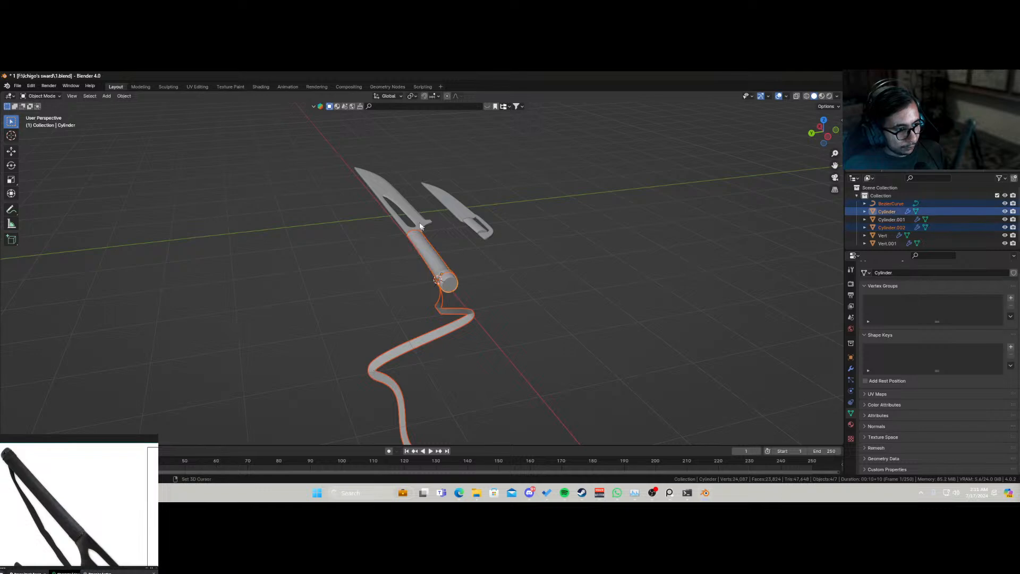
left_click(387, 205, "shift")
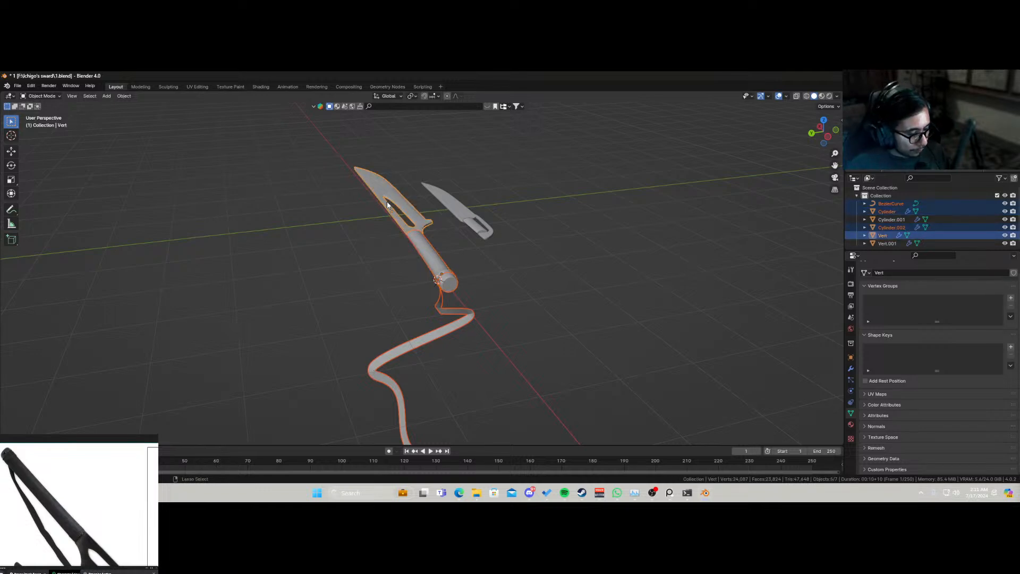
key("ctrl+p")
left_click(387, 200)
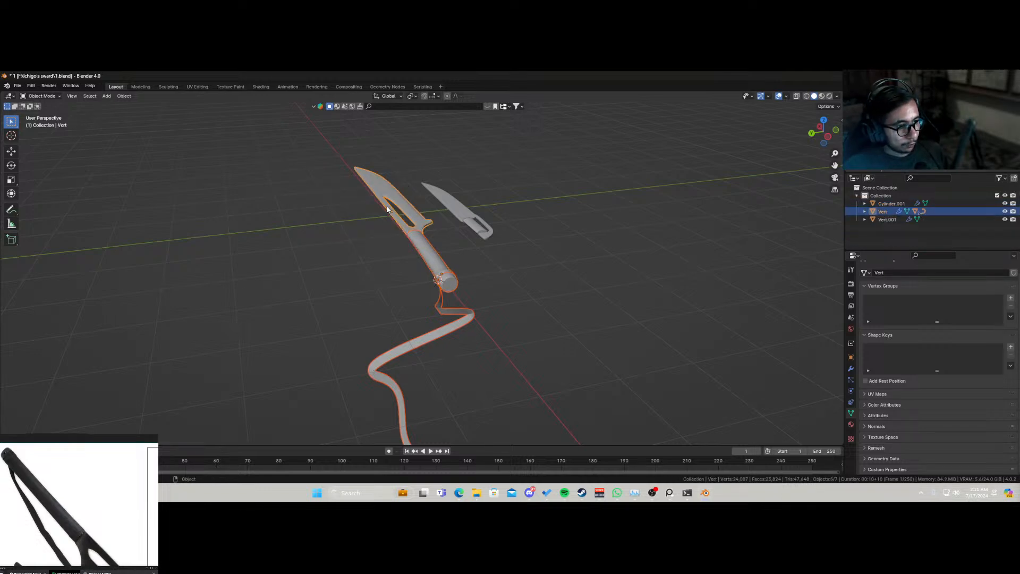
Step: Parent the small sword's handle to its blade with Object (Keep Transform)
left_click(477, 224)
left_click(453, 202, "shift")
key("ctrl+p")
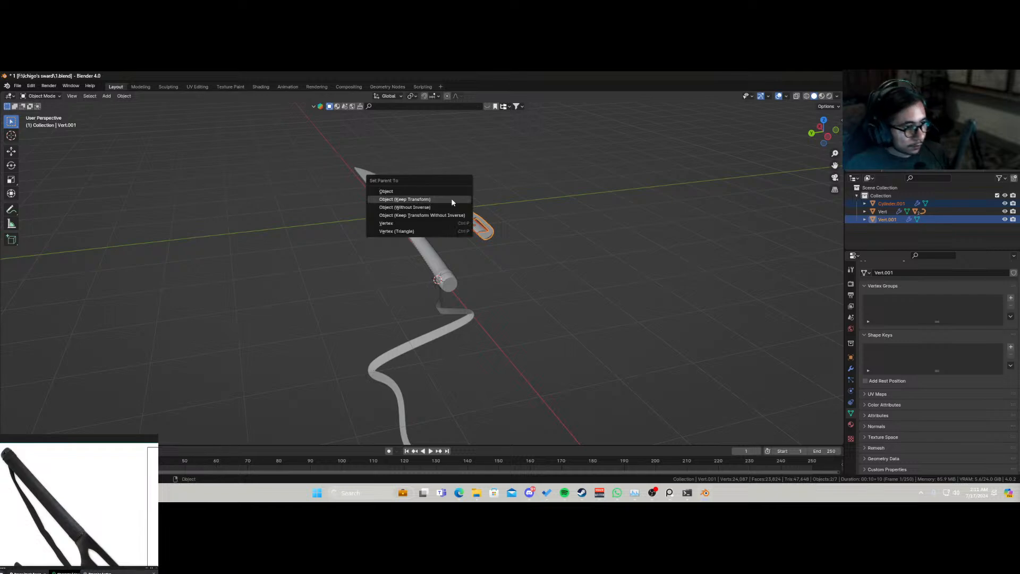
left_click(453, 201)
Step: Scale up the handles of the strap curve's second control point slightly to round out the first bend
middle_click_drag(452, 202, 321, 287)
left_click(321, 287)
key("Tab")
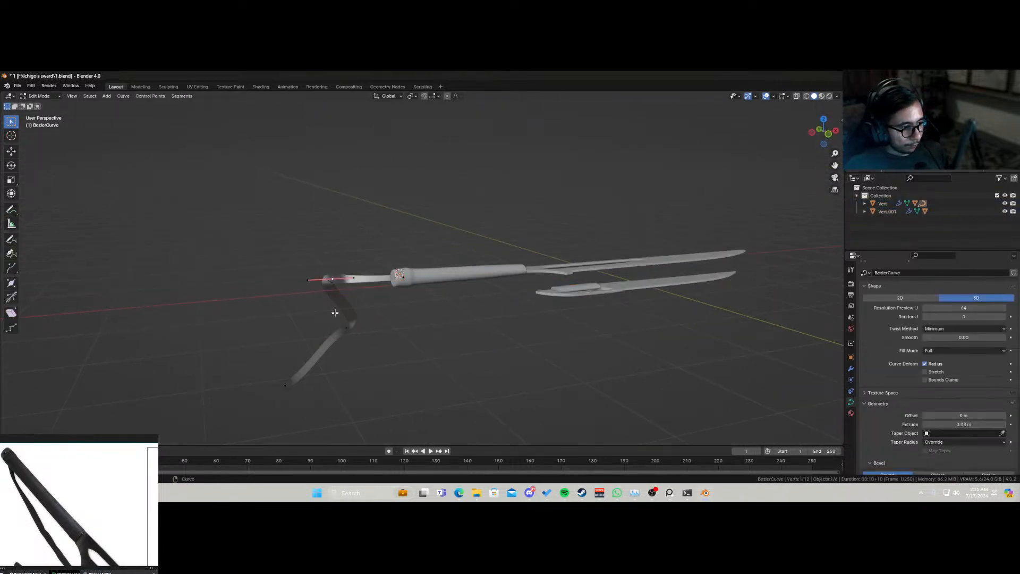
scroll(253, 298, "up", 3)
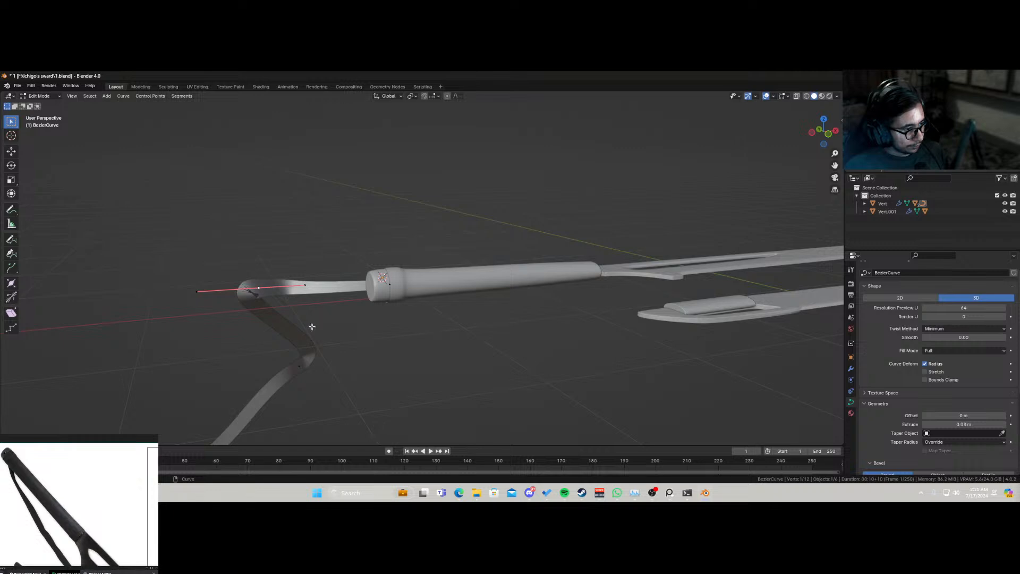
key("s")
left_click(369, 346)
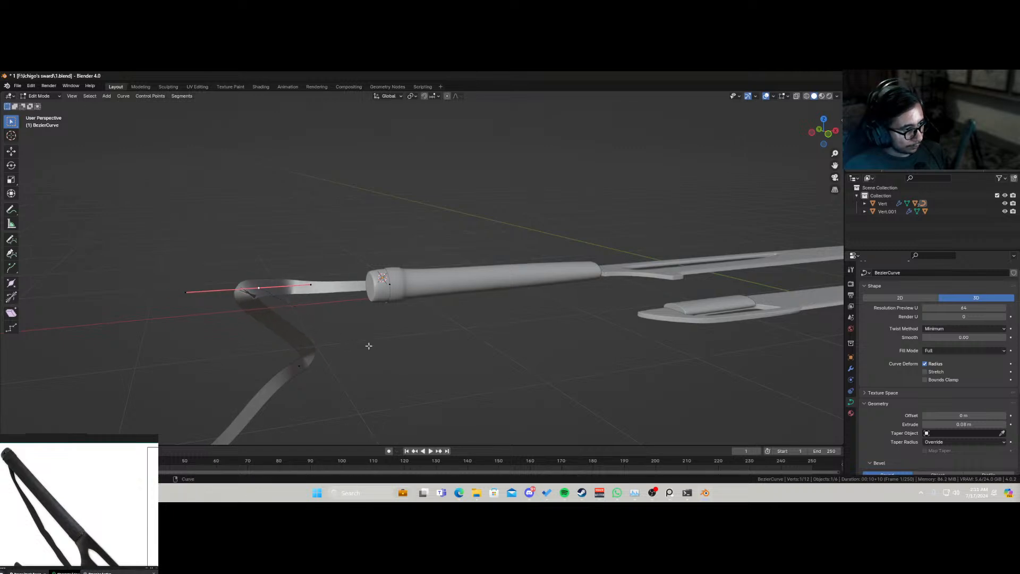
Step: Rotate the strap's third control point so the ribbon curves smoothly through the second bend, and save the file
left_click(297, 370)
key("r")
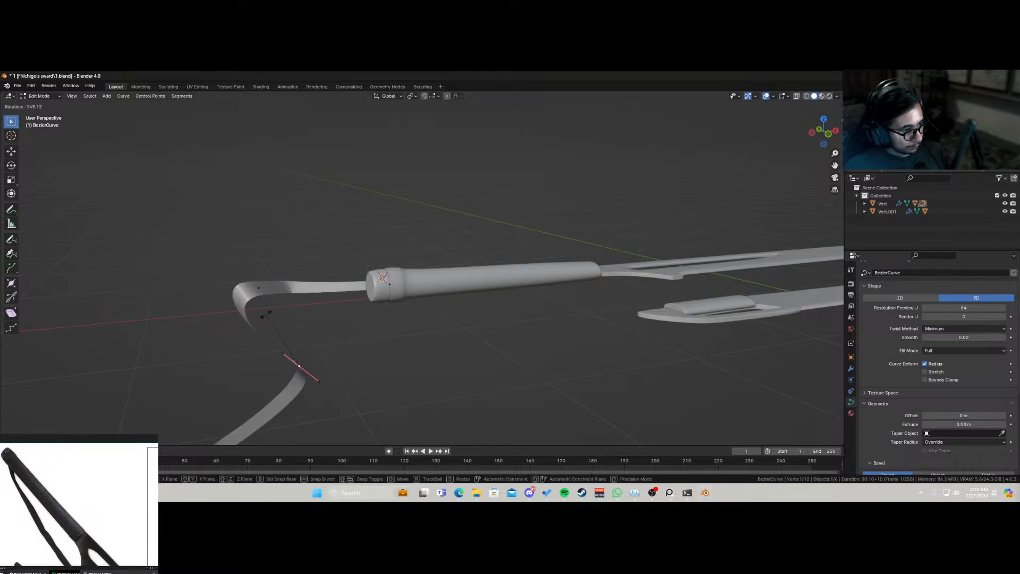
left_click(269, 329)
scroll(272, 332, "down", 4)
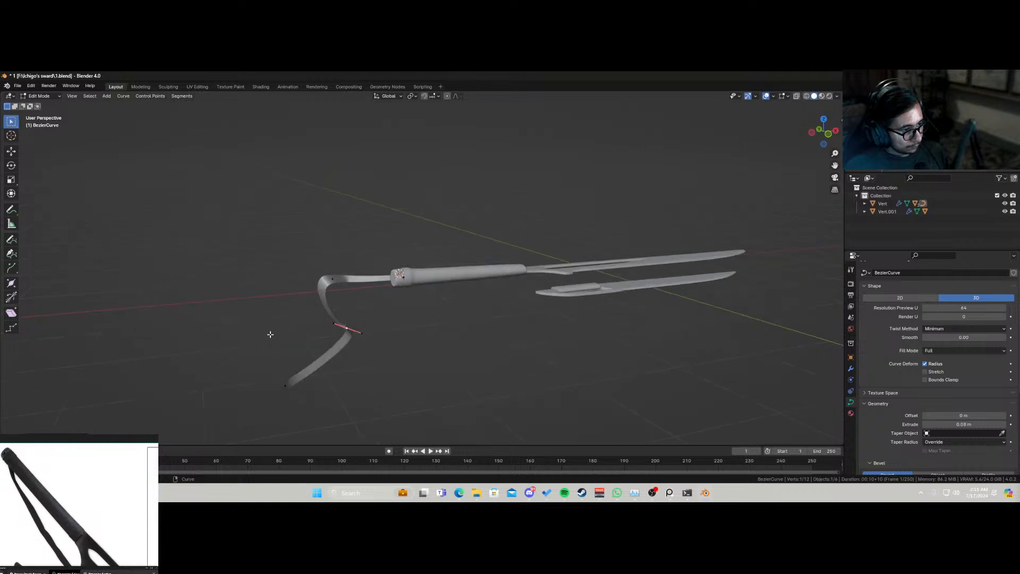
key("Tab")
middle_click_drag(406, 277, 334, 304)
key("ctrl+s")
left_click(402, 304)
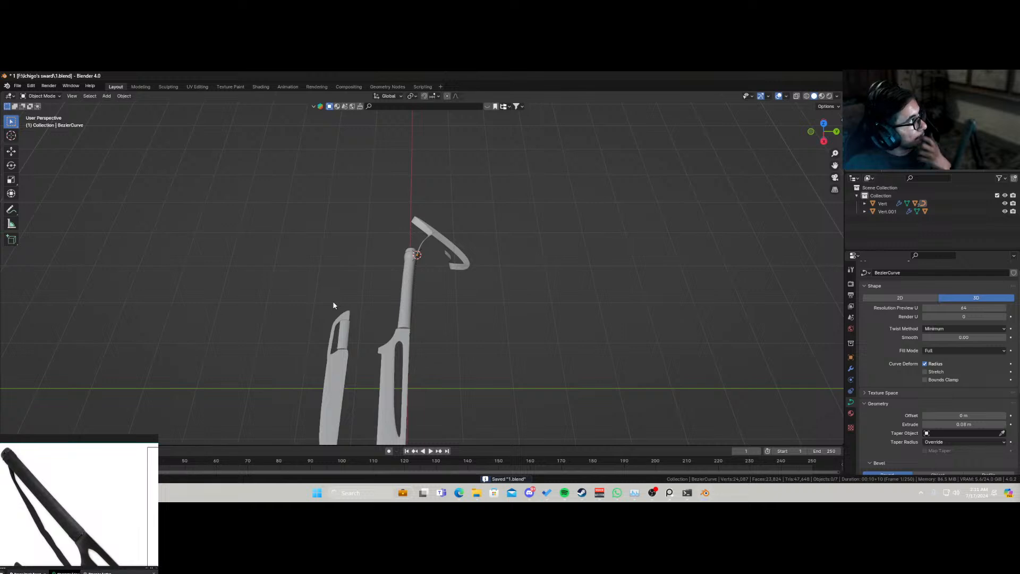
Step: Rotate the strap's first control point in curve editing so the ribbon leaves the large handle's end straight downward
scroll(428, 283, "up", 7)
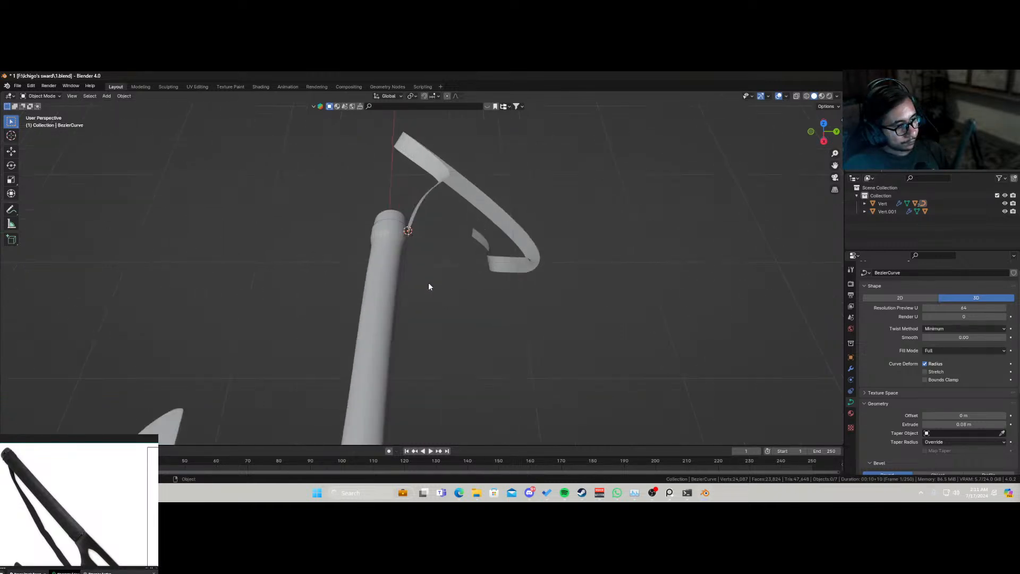
left_click(408, 199)
middle_click_drag(408, 251, 333, 200)
key("Tab")
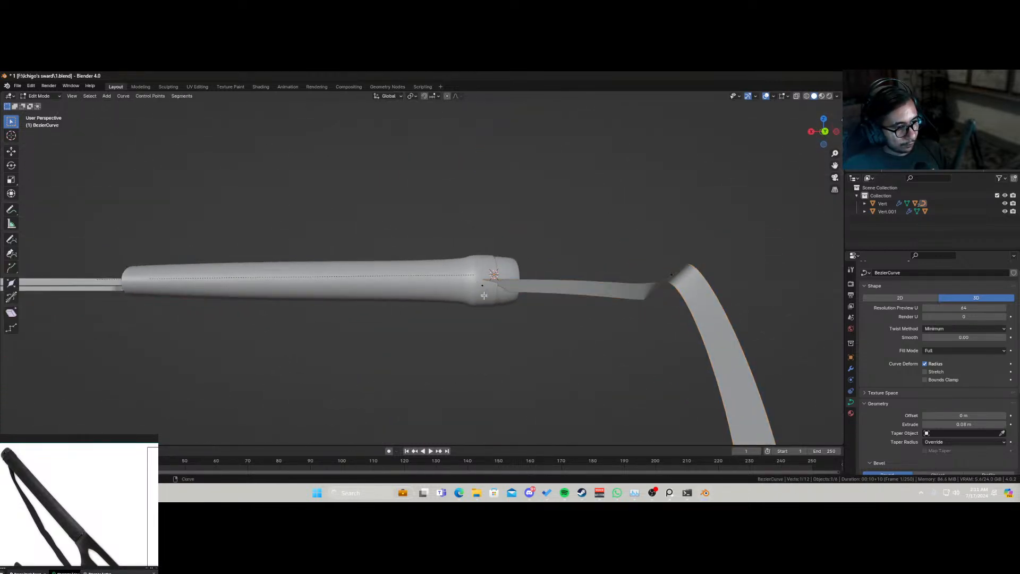
key("r")
key("x")
key("y")
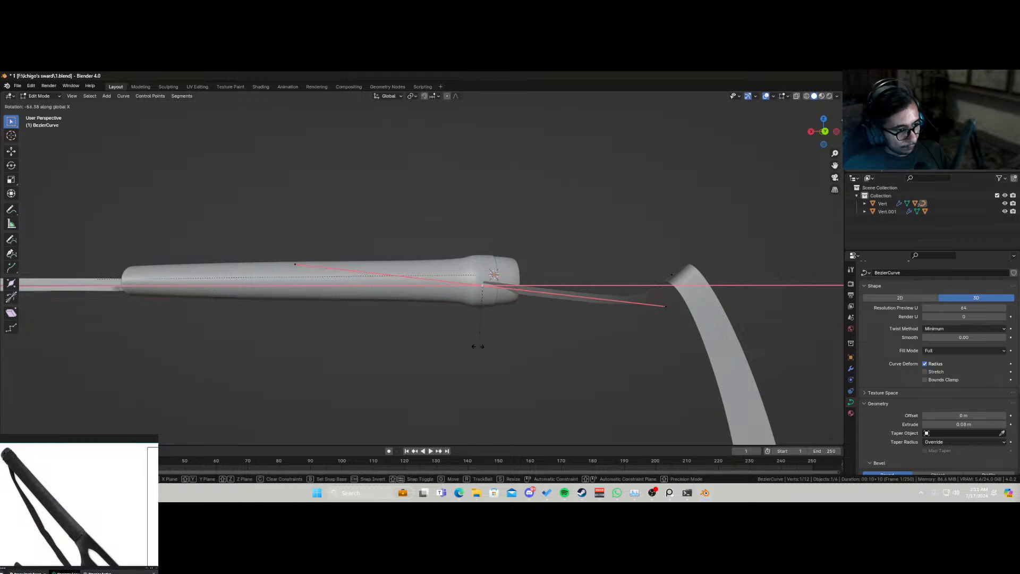
left_click(423, 359)
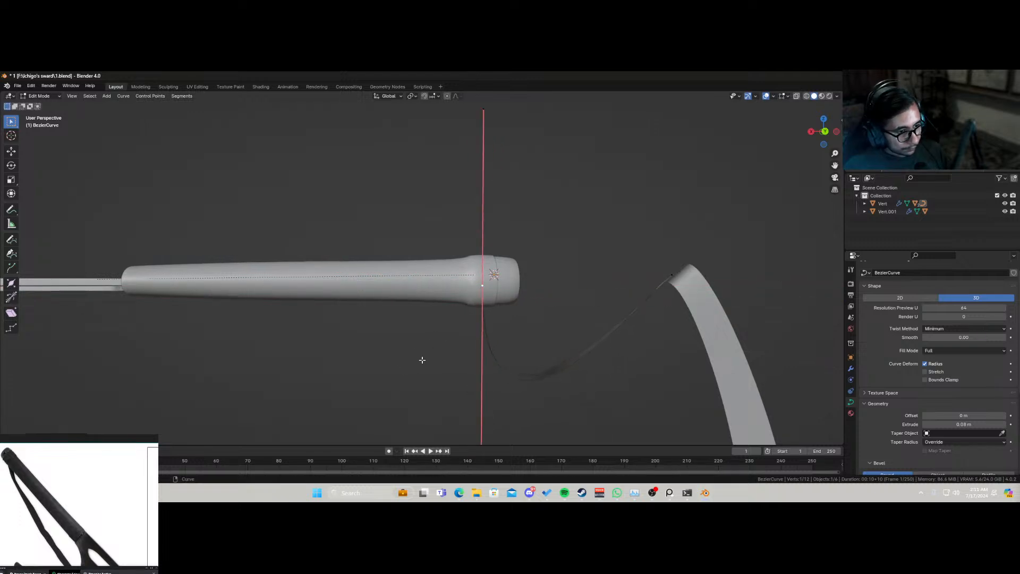
Step: Tilt the strap's first control point so the ribbon's flat side faces outward where it meets the handle, and save
key("ctrl+t")
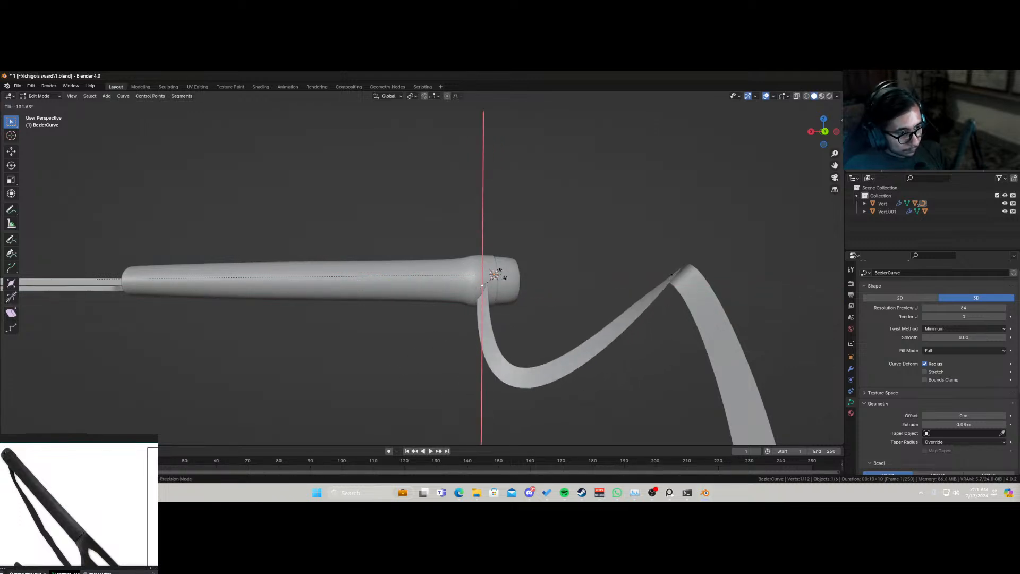
left_click(516, 287)
key("Tab")
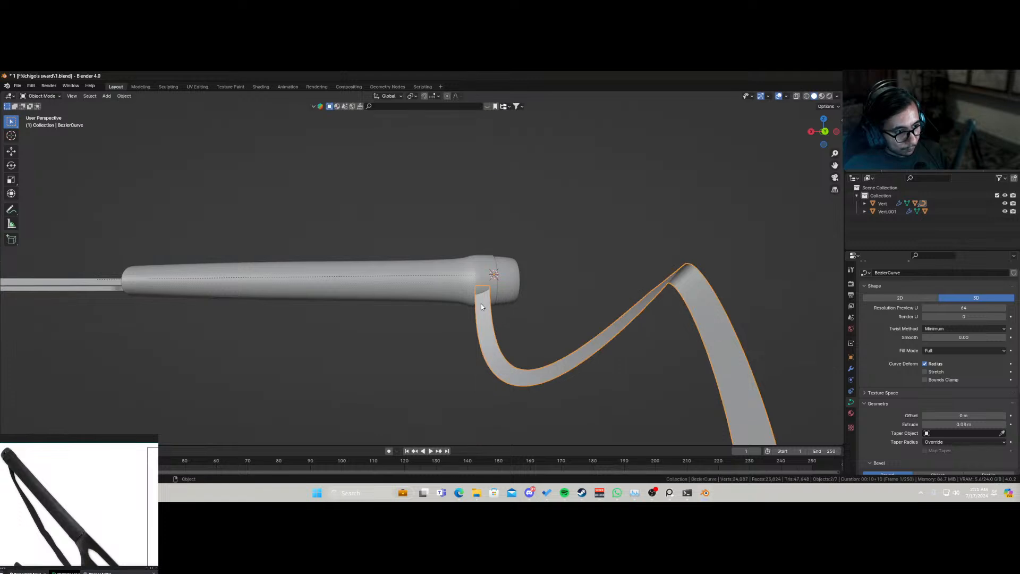
middle_click_drag(505, 308, 489, 309)
scroll(490, 313, "down", 3)
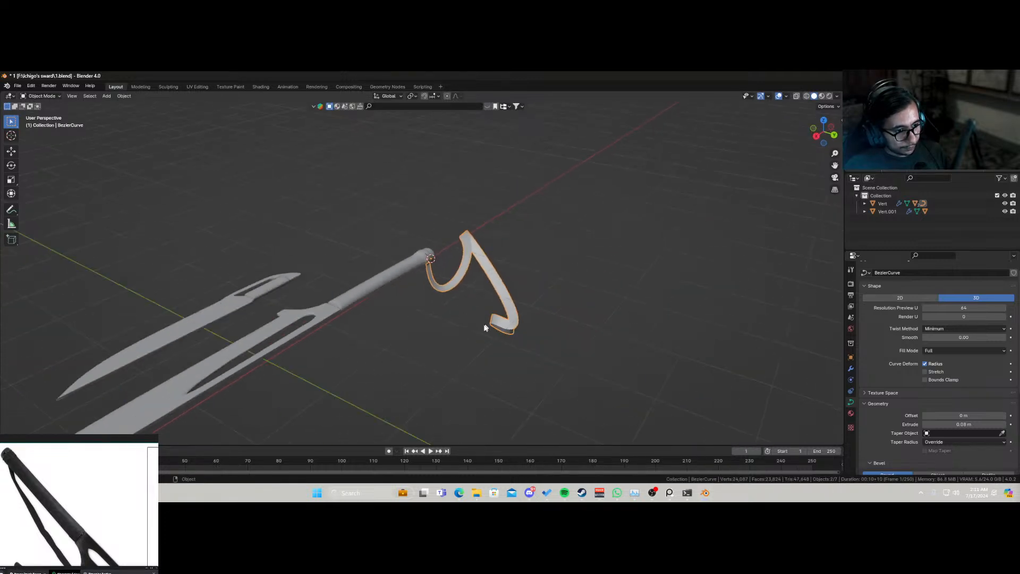
key("ctrl+s")
scroll(450, 337, "down", 3)
middle_click_drag(449, 337, 507, 345)
Step: Set the render engine to Octane and create a default kernel node tree using the Path tracing kernel
left_click(851, 284)
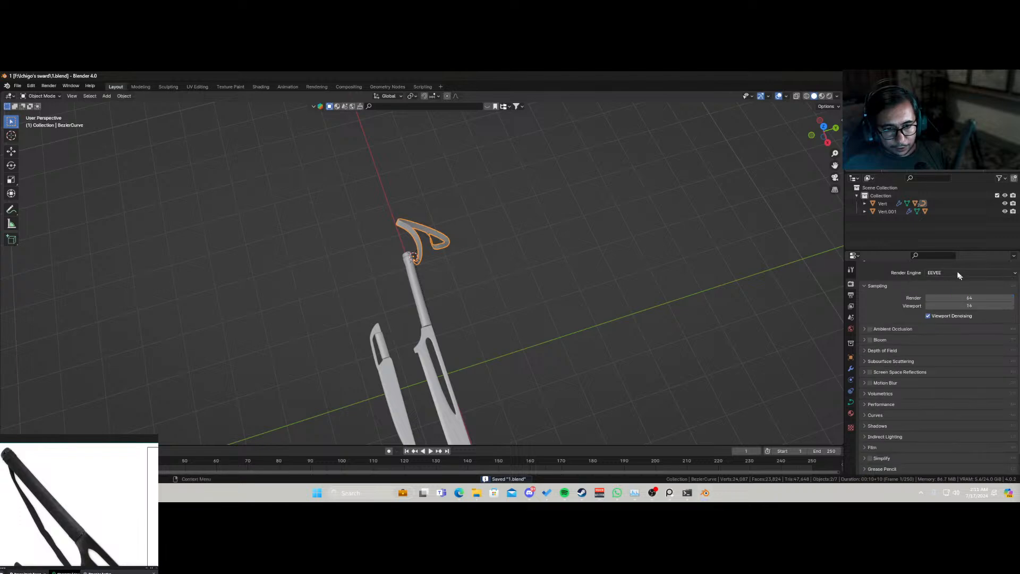
left_click(962, 273)
left_click(951, 309)
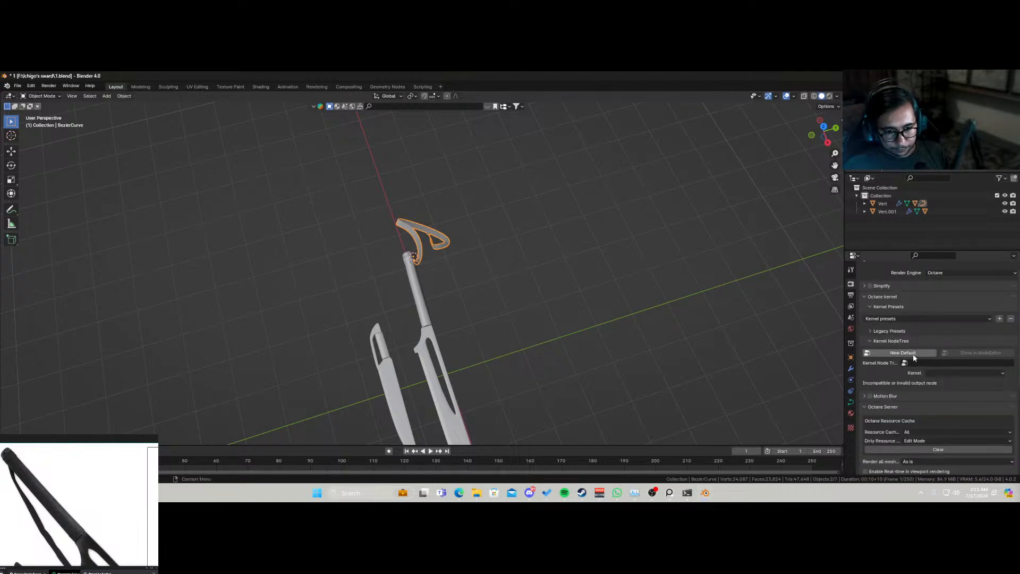
left_click(905, 353)
left_click(1010, 77)
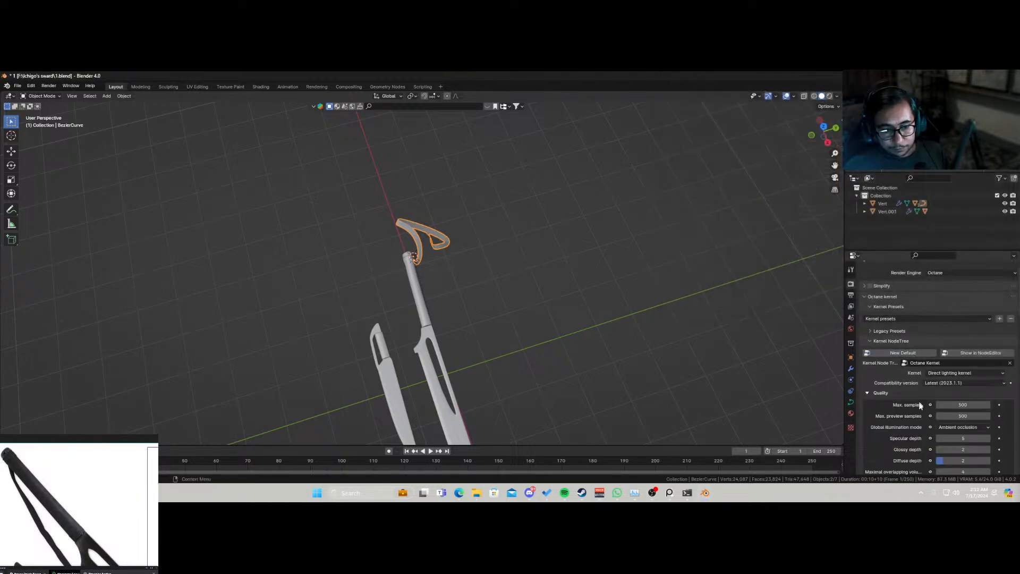
left_click(948, 373)
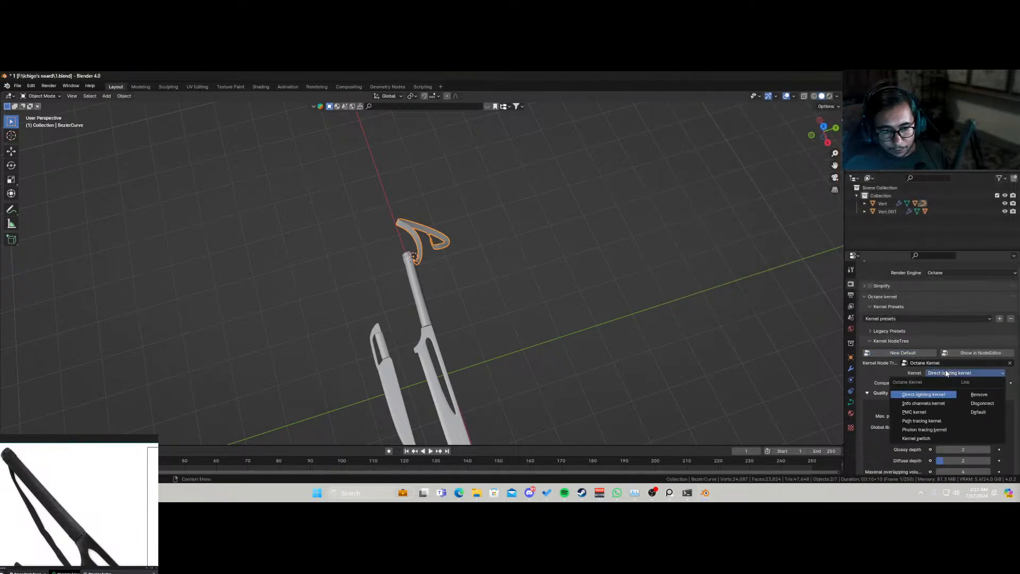
left_click(933, 422)
scroll(935, 372, "down", 6)
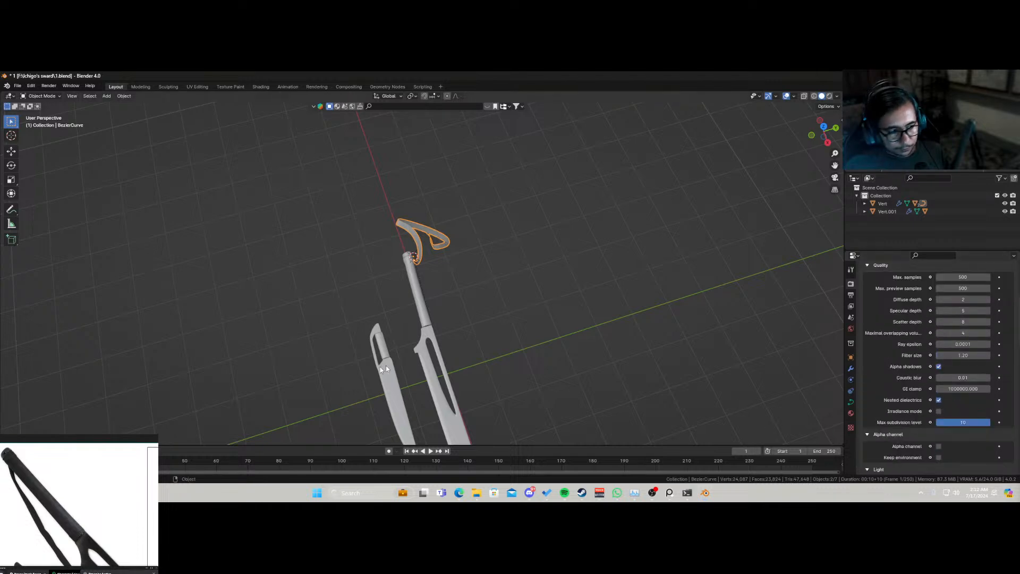
Step: Switch the viewport to rendered shading and save the file
key("z")
left_click(473, 220)
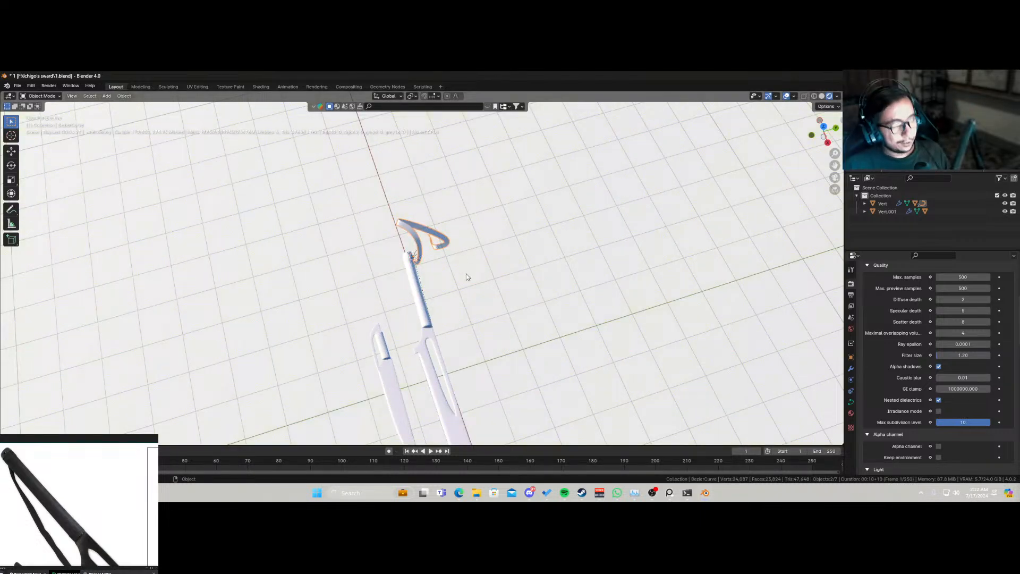
key("ctrl+s")
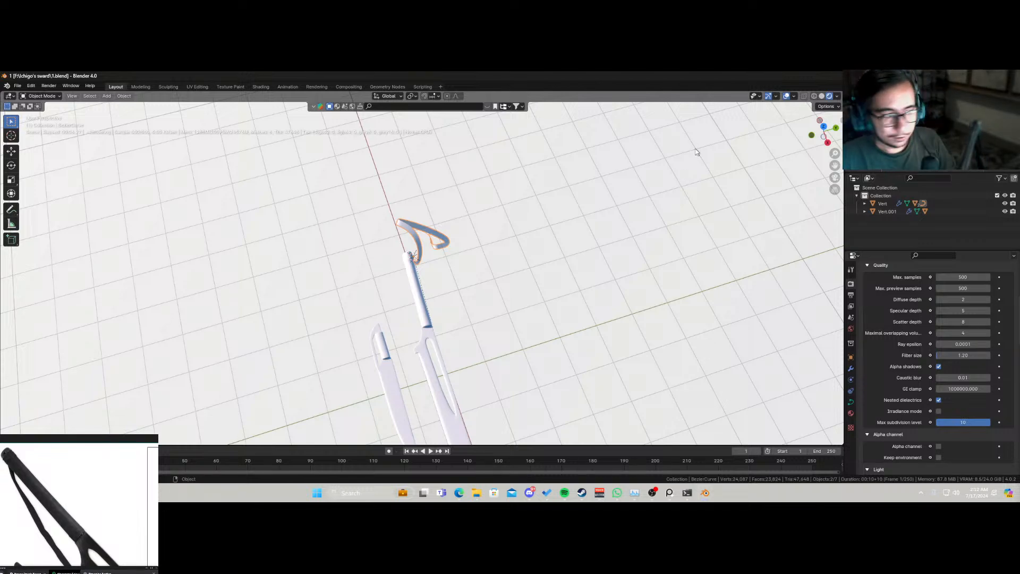
Step: Test-move the small and large swords to check that their parented parts follow, cancelling each move
left_click(460, 363)
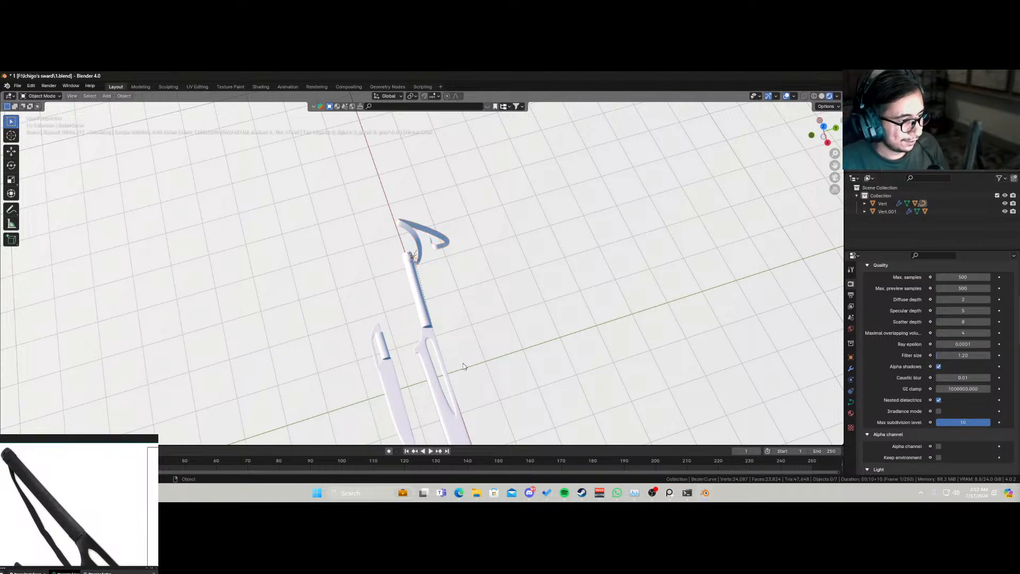
middle_click_drag(466, 360, 448, 371)
left_click(448, 371)
key("g")
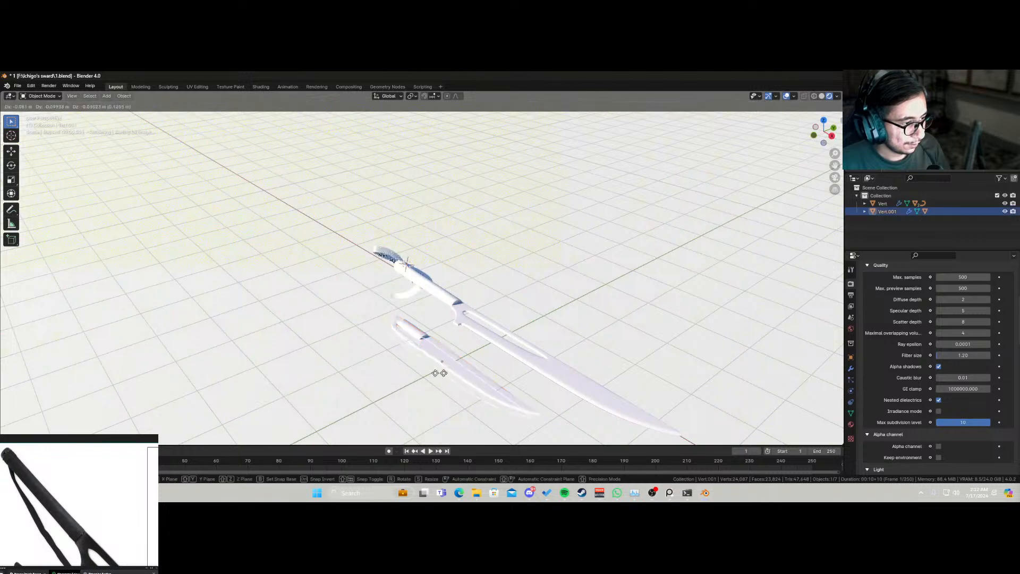
right_click(421, 344)
left_click(556, 366)
key("g")
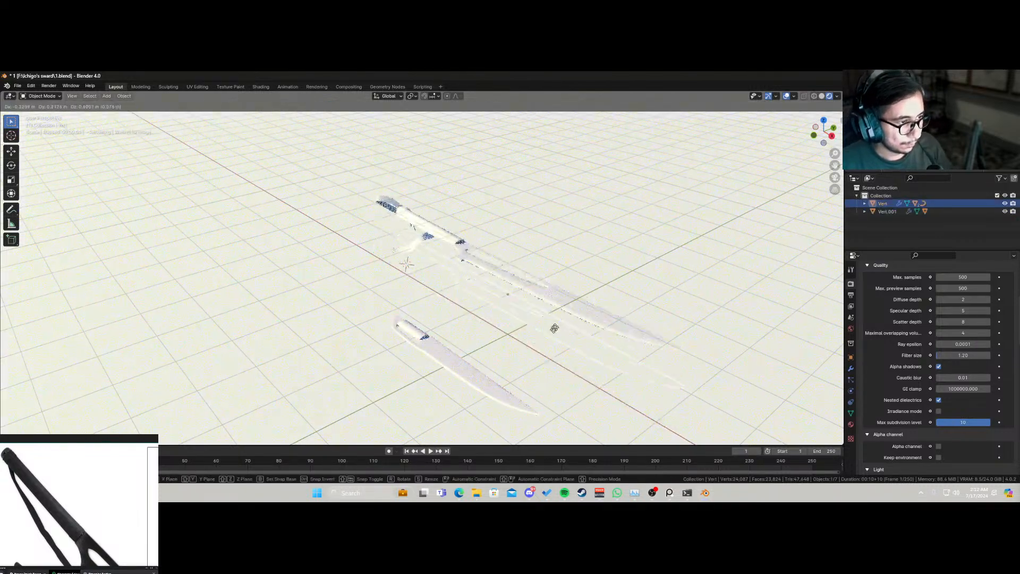
right_click(550, 325)
Step: Split the 3D viewport into solid and rendered views, and hide gizmos and overlays in the rendered one
middle_click_drag(436, 279, 503, 289)
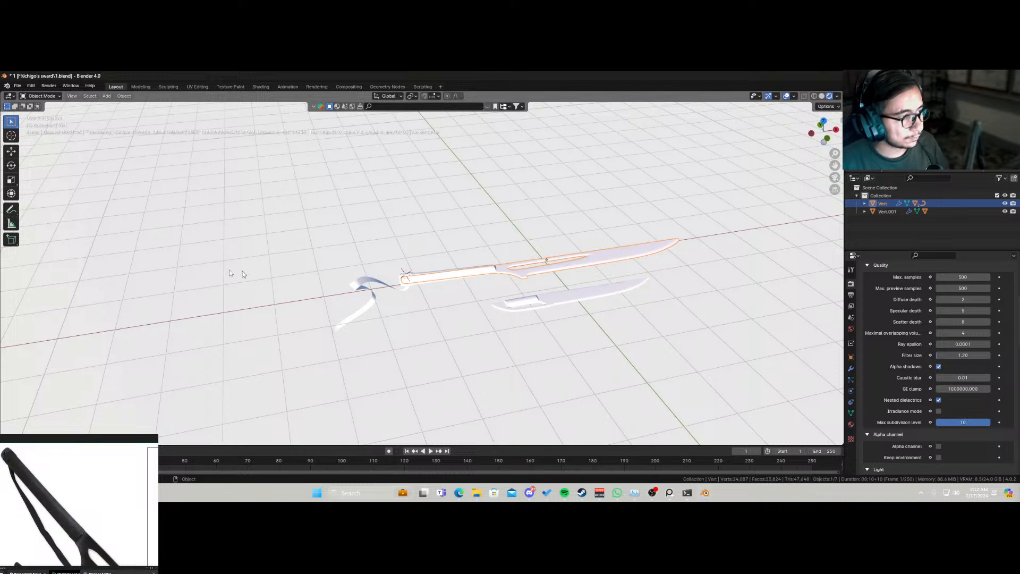
mouse_move(6, 95)
left_mouse_down()
mouse_move(405, 170)
mouse_move(528, 223)
mouse_move(526, 244)
left_mouse_up()
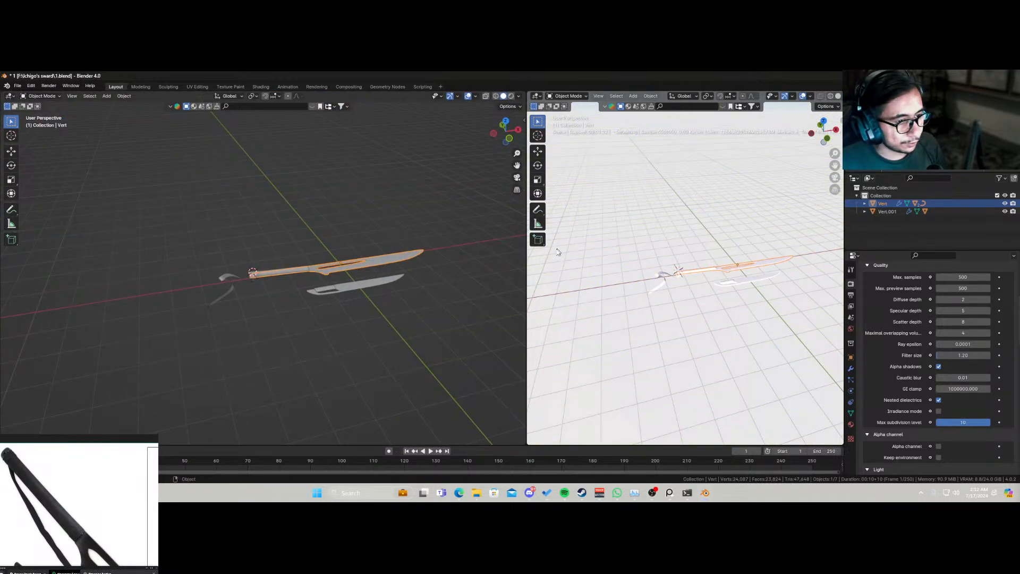
scroll(689, 294, "up", 2)
left_click(785, 96)
left_click(803, 96)
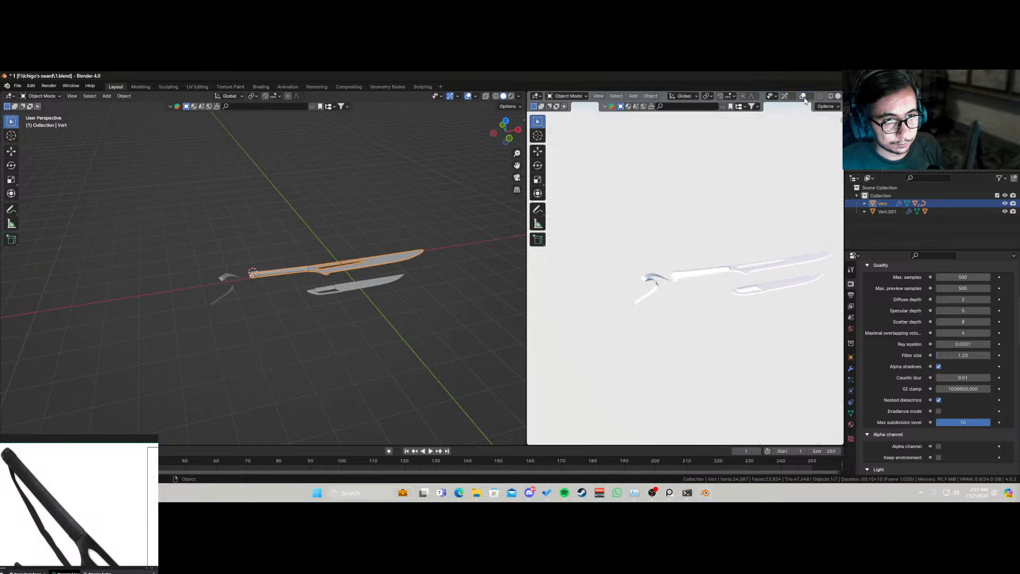
Step: Enable the Octane Imager for preview and turn on ACES tone mapping
left_click(481, 238)
key("n")
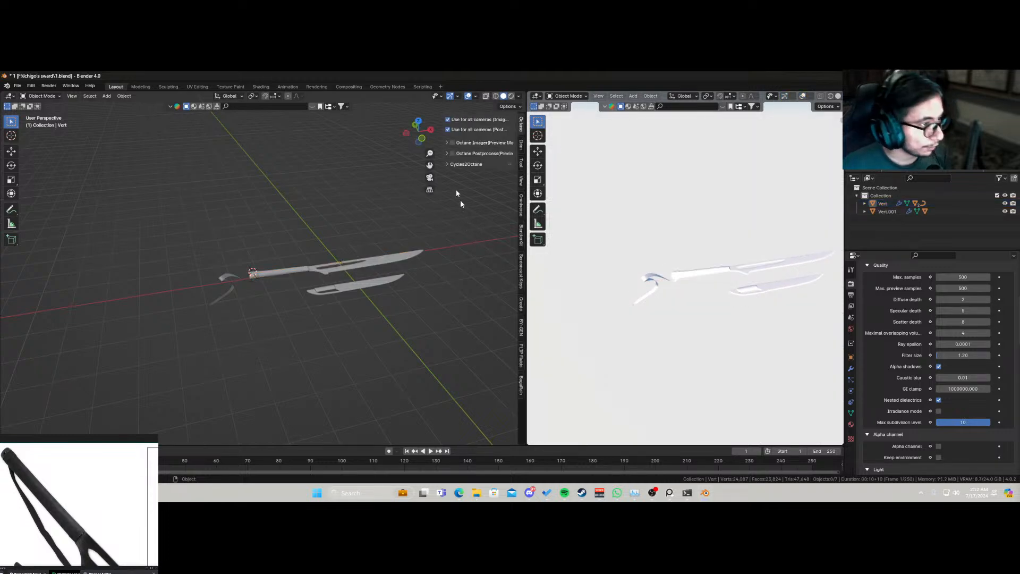
left_click(453, 143)
left_click(446, 144)
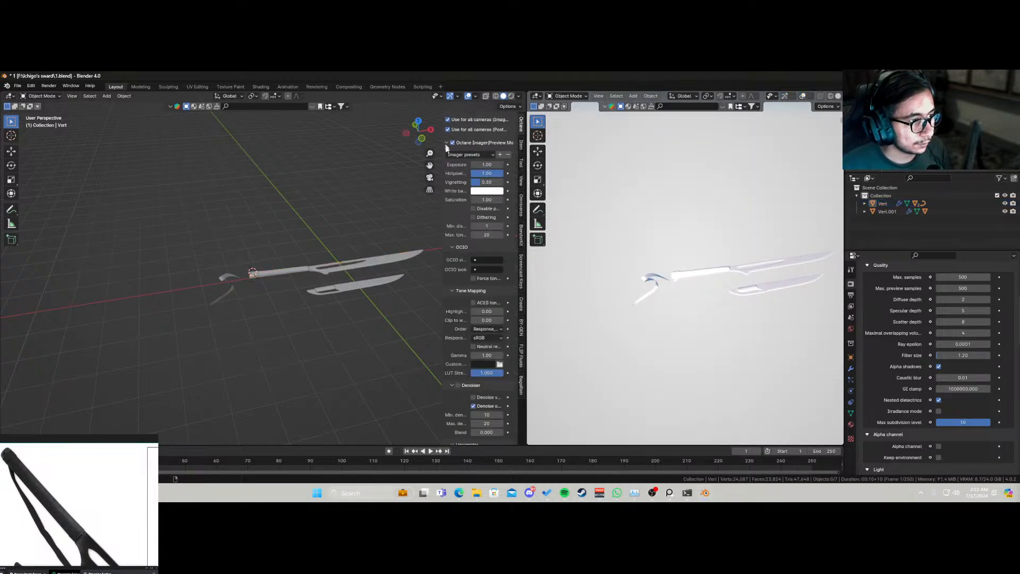
left_click(474, 302)
middle_click_drag(765, 291, 798, 384)
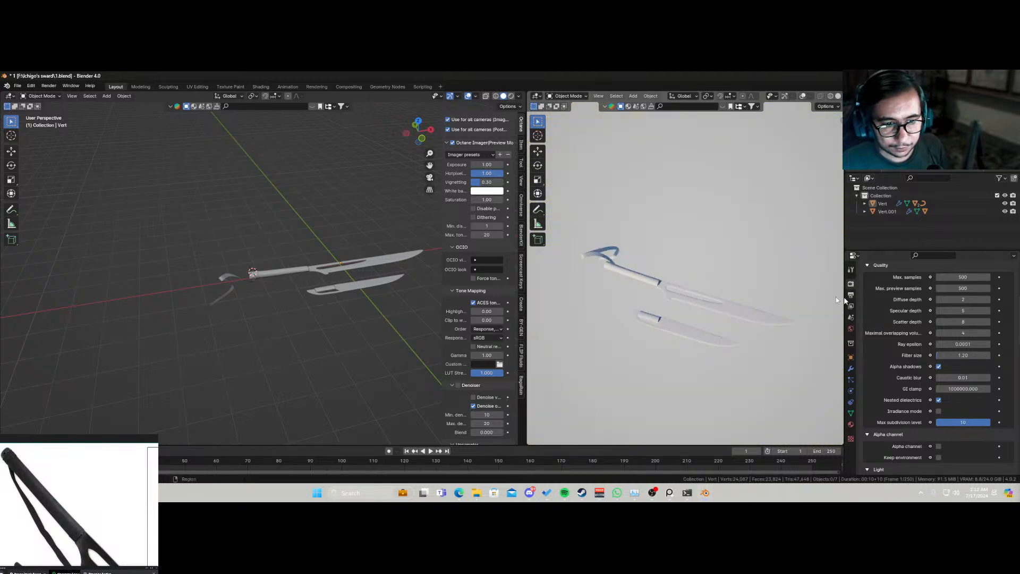
Step: Change the solid viewport to a Shader Editor showing the World nodes and delete all existing nodes
left_click(11, 96)
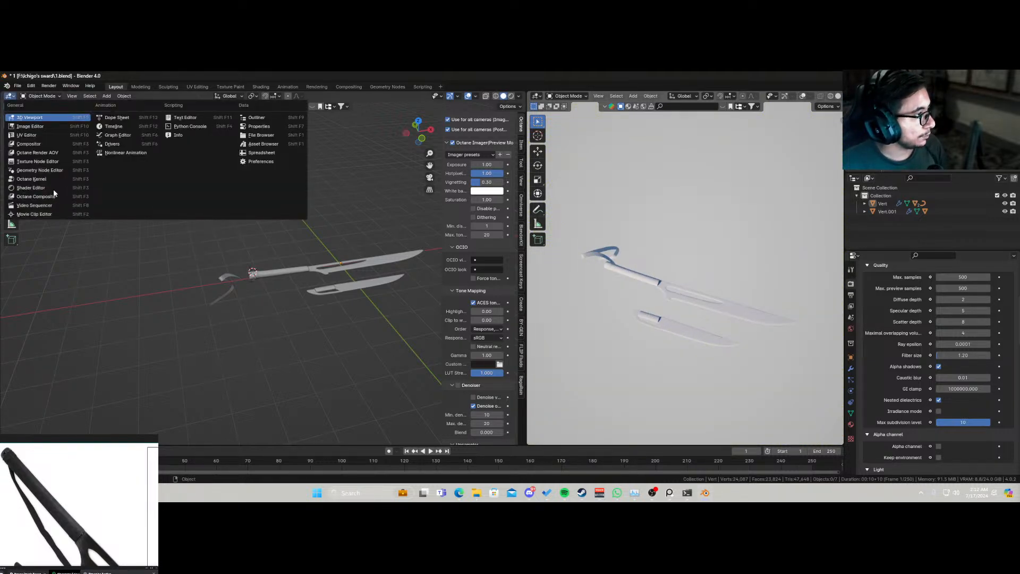
left_click(32, 187)
left_click(278, 96)
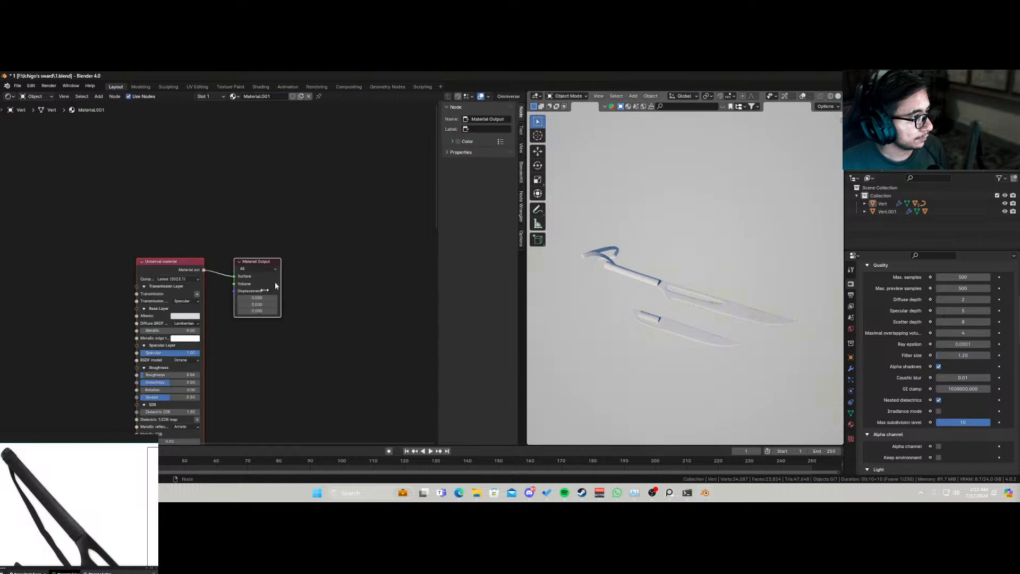
left_click(36, 96)
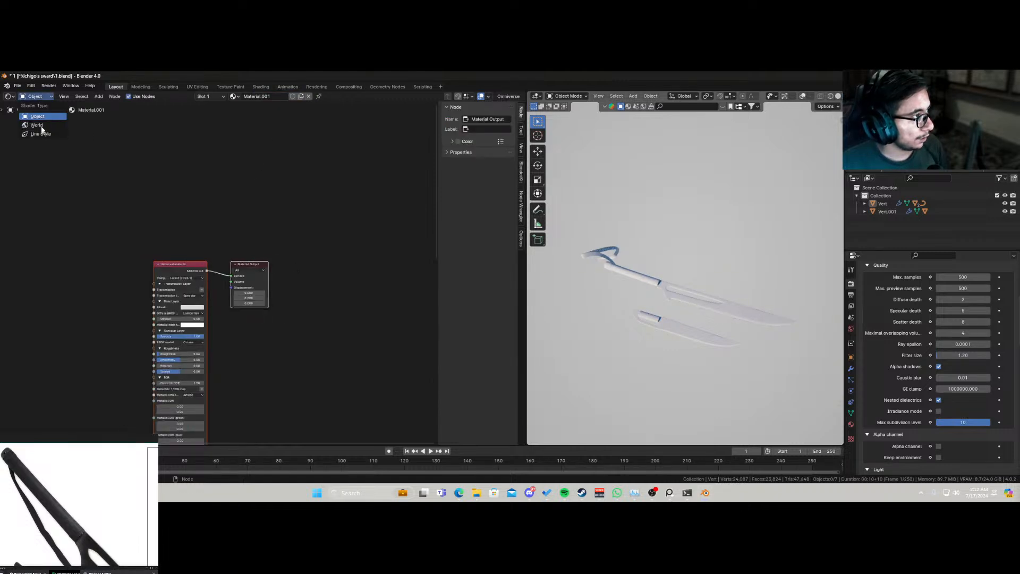
left_click(42, 129)
left_click_drag(103, 195, 218, 368)
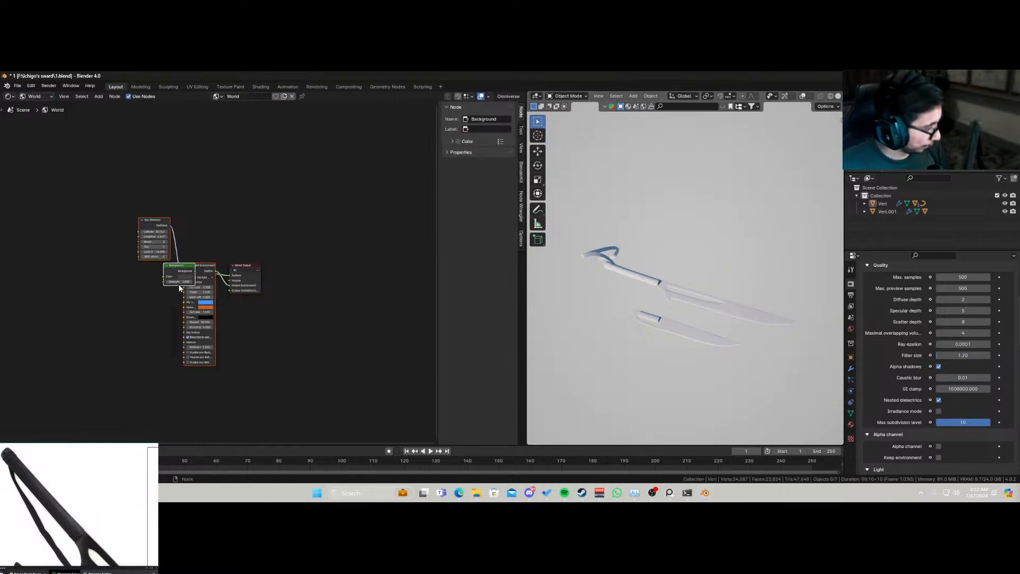
key("x")
Step: Add a Texture environment node to the World nodes and connect it to the World Output's Octane Environment input
key("shift+a")
type("s")
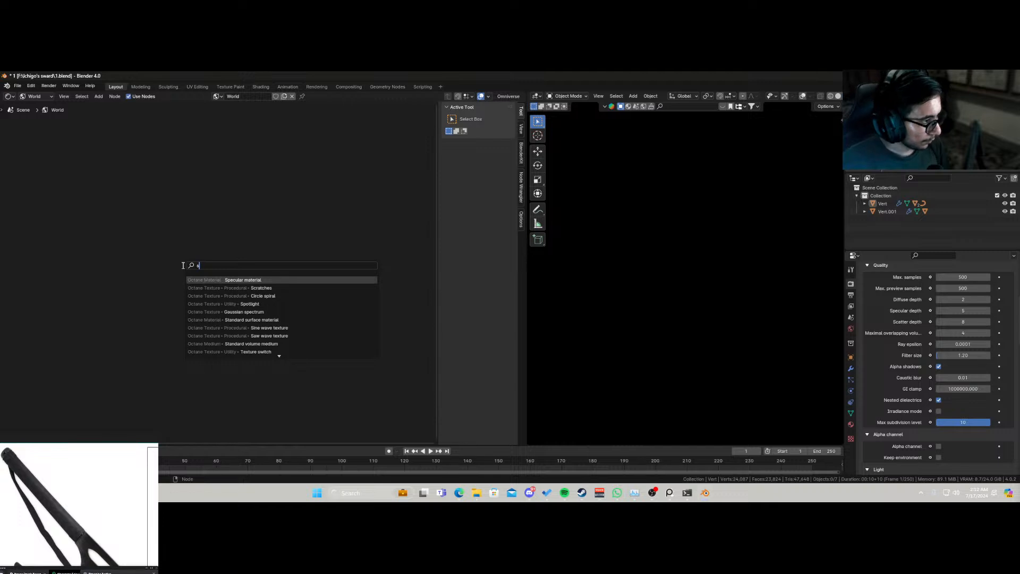
key("BackSpace")
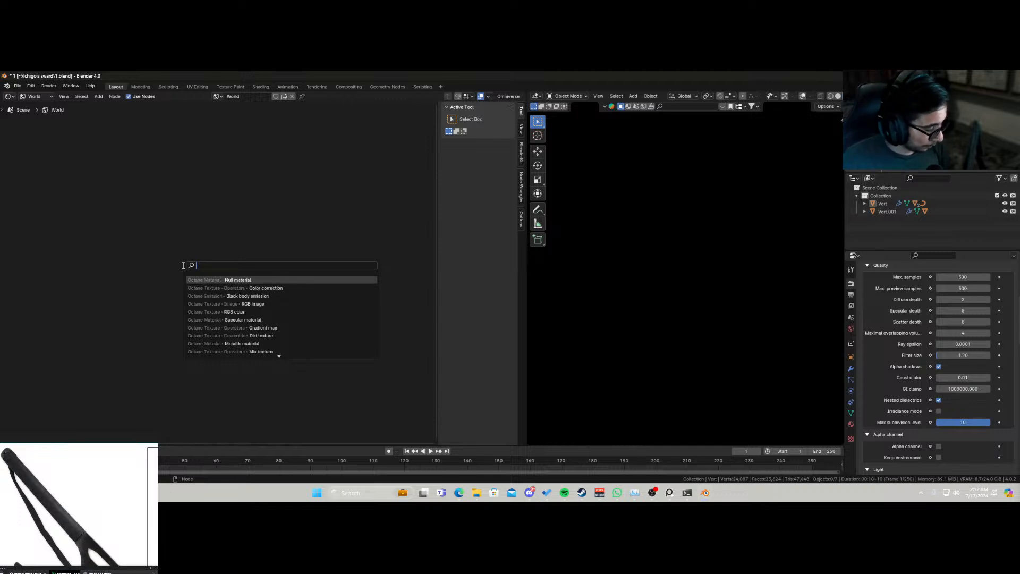
type("envio")
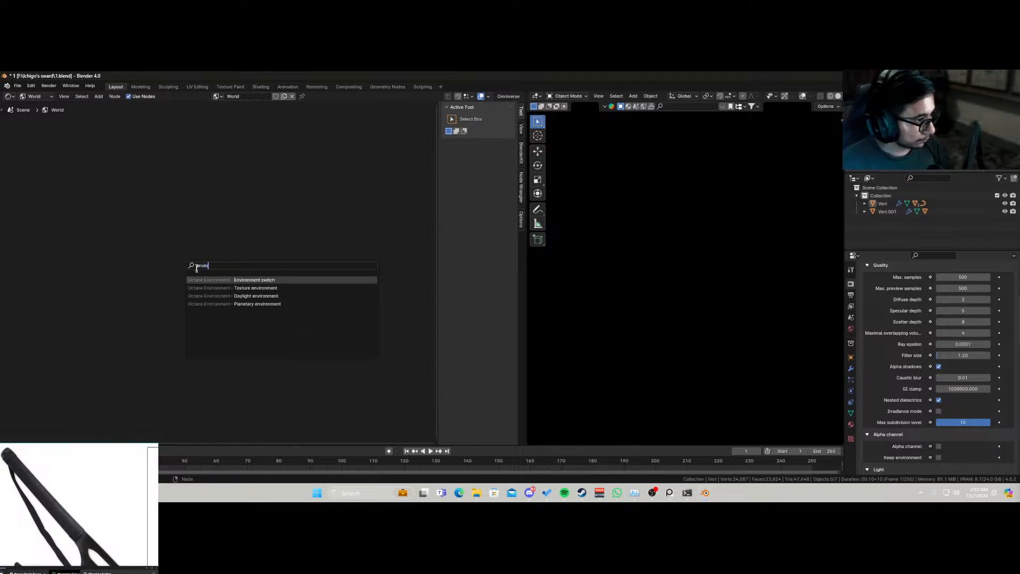
left_click(209, 287)
left_click(196, 257)
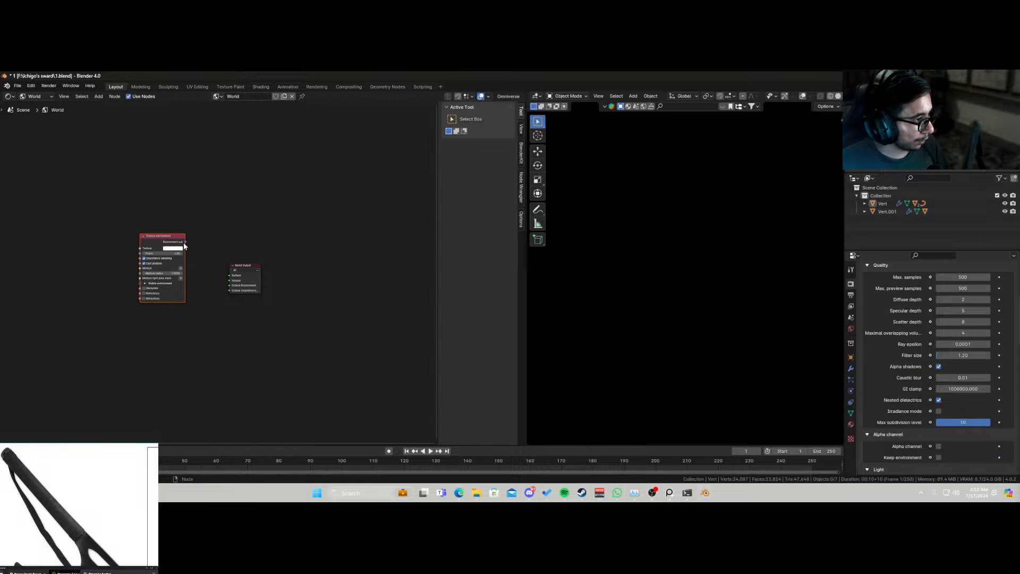
left_click_drag(184, 243, 228, 287)
Step: Add an RGB image node and connect it to the Texture input of the Texture environment node
middle_click_drag(72, 321, 183, 324)
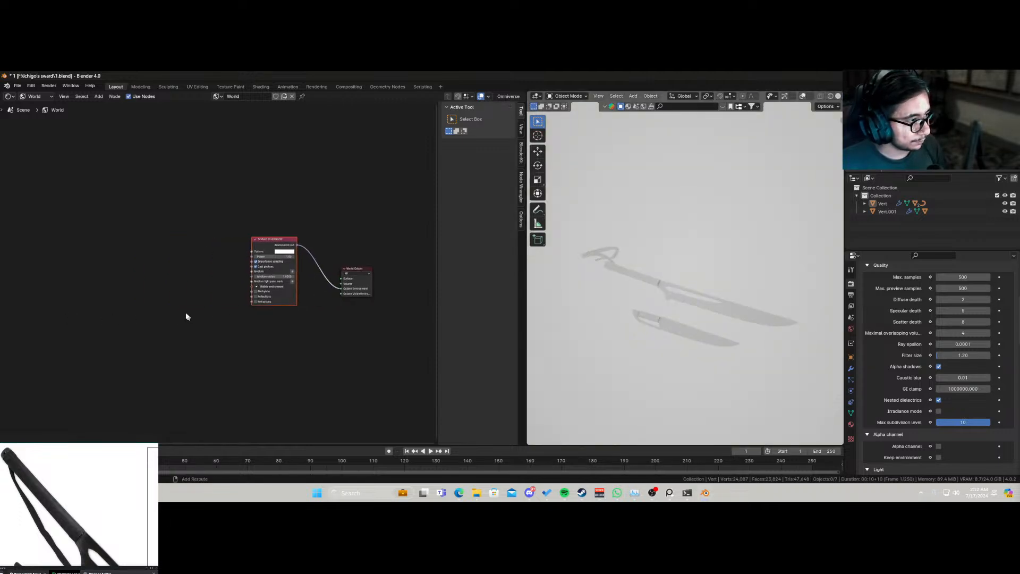
key("shift+a")
type("s")
key("BackSpace")
type("rgb")
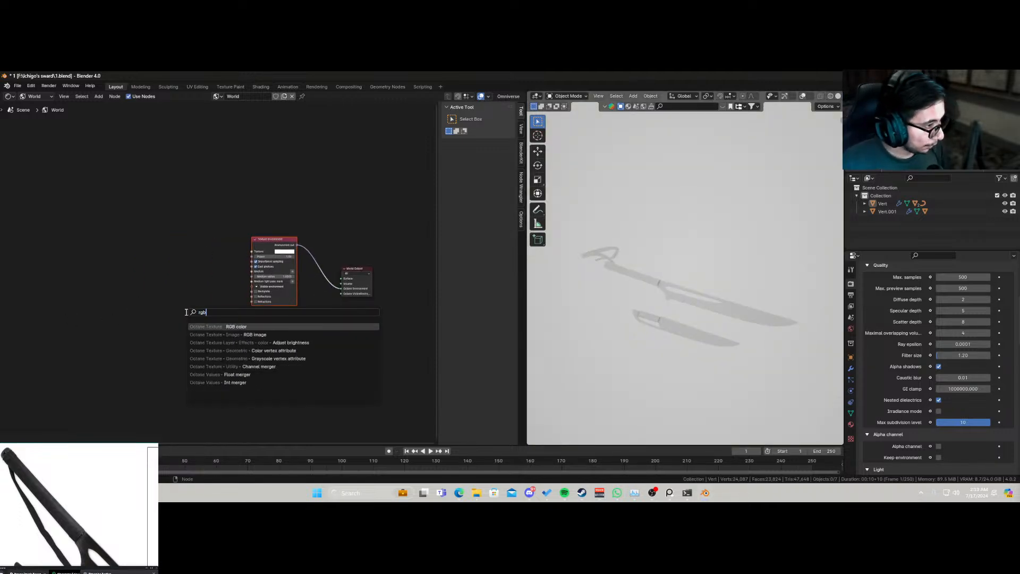
left_click(224, 335)
left_click(142, 234)
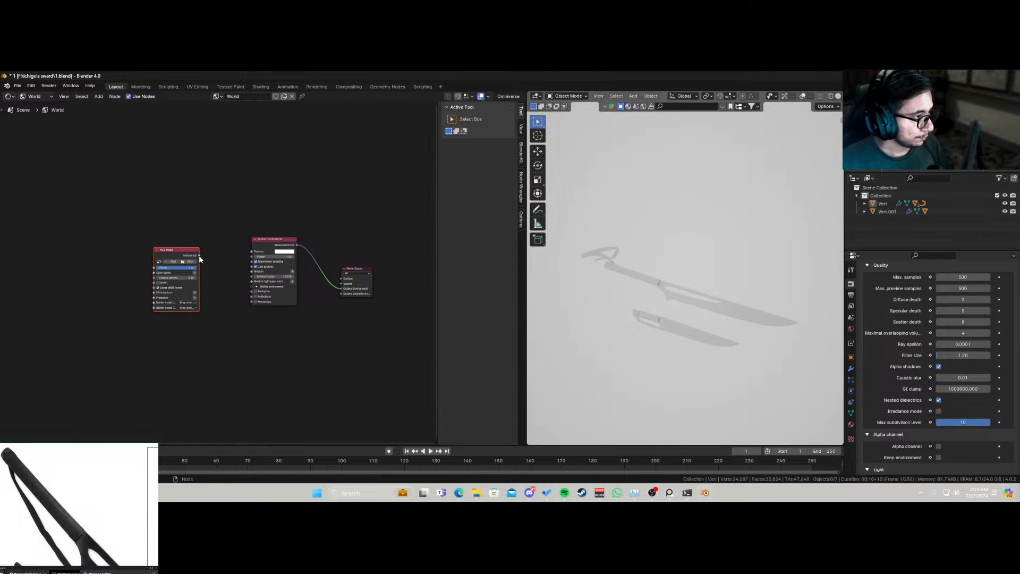
left_click_drag(199, 258, 252, 251)
Step: Load studio_small_08_2k.exr from the Downloads folder into the RGB image node, filtering the files by "exr"
left_click(190, 260)
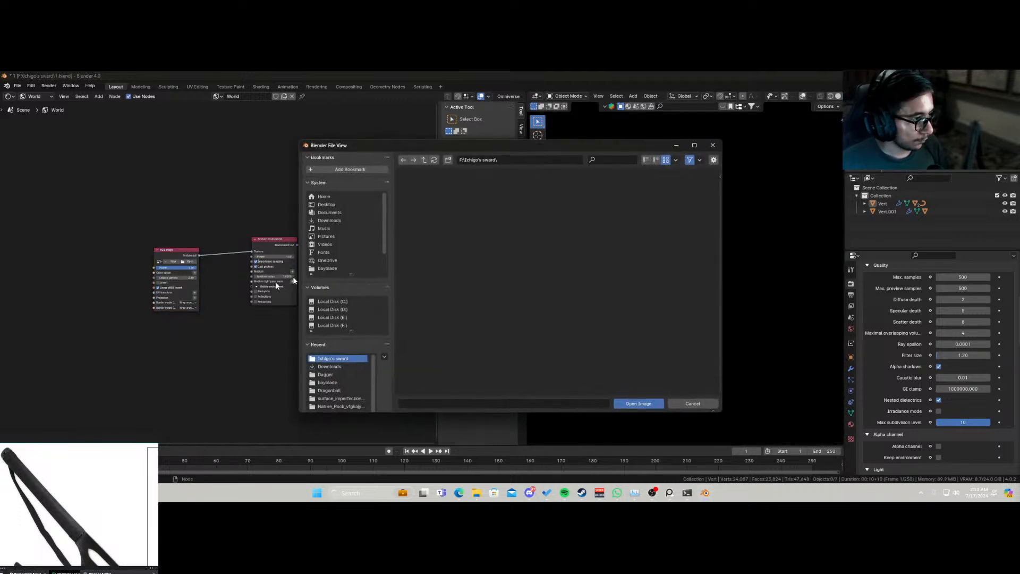
left_click(330, 221)
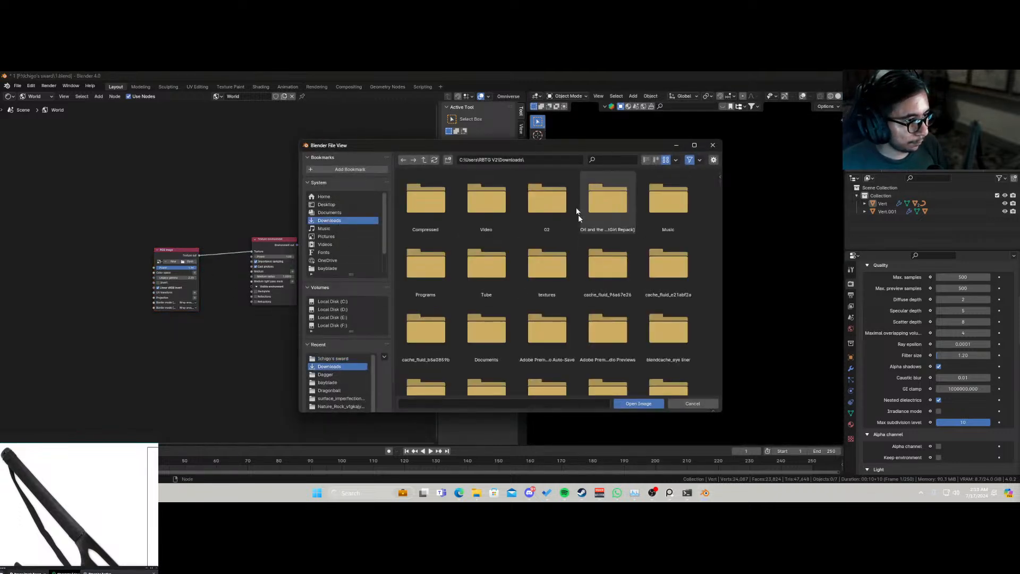
type("exr")
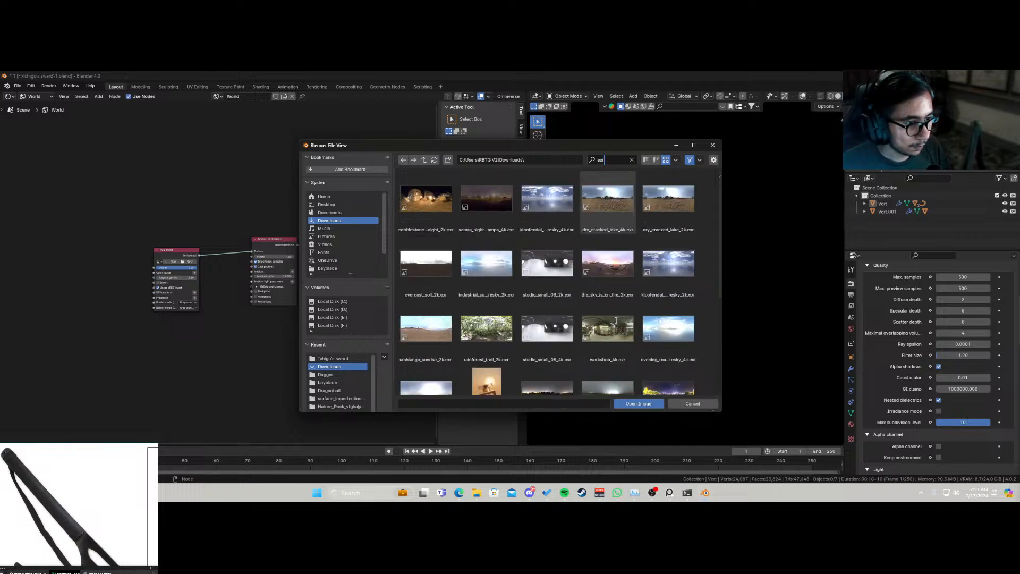
left_click(553, 263)
double_click(557, 264)
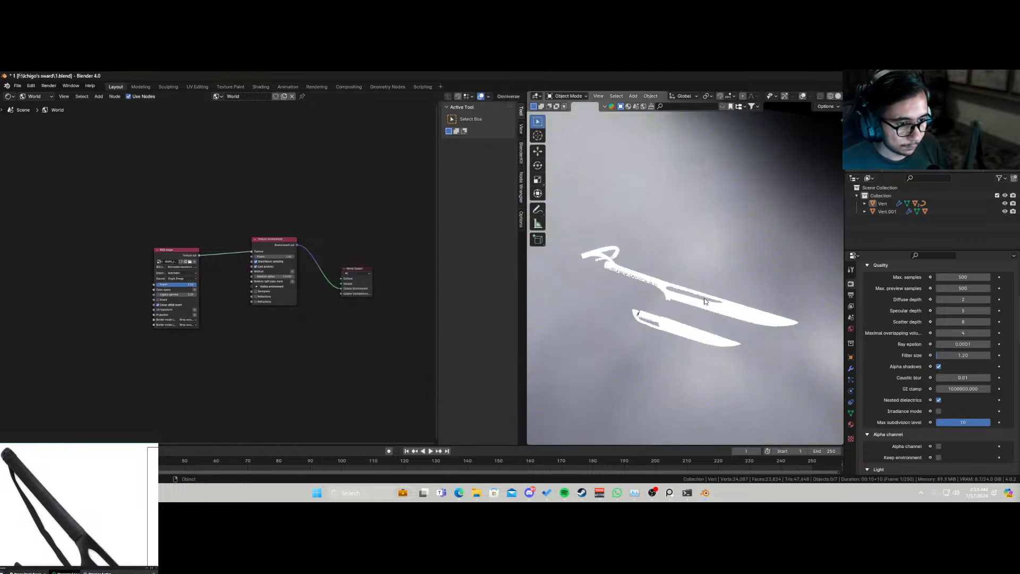
Step: Set the RGB image node's Legacy gamma to 1 and save the file
left_click(180, 294)
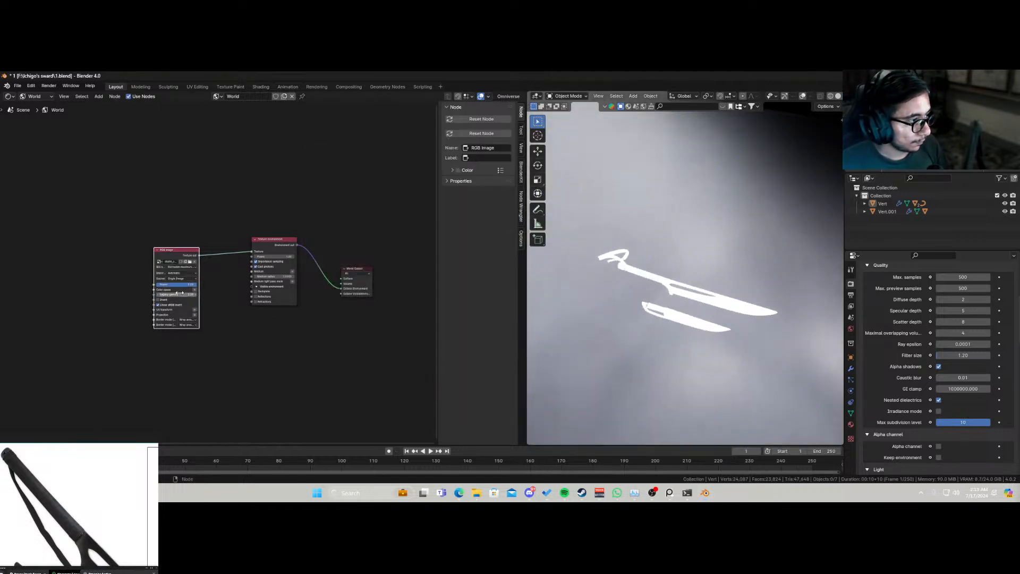
type("1")
key("Return")
scroll(687, 352, "up", 6)
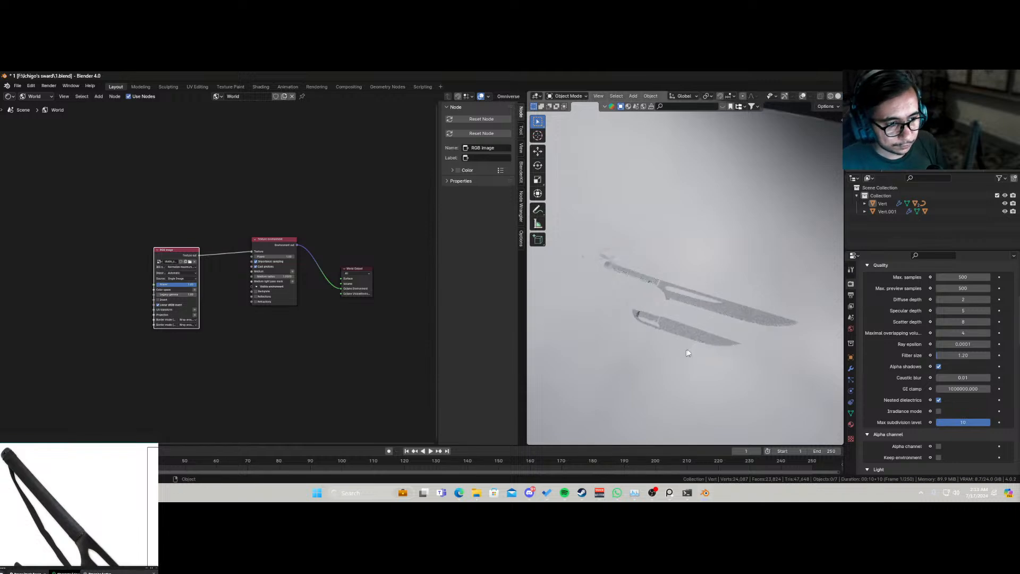
scroll(737, 369, "down", 1)
middle_click_drag(738, 371, 722, 339)
key("ctrl+s")
Step: Select the large sword's blade and switch the Shader Editor from World to Object nodes
left_click(771, 318)
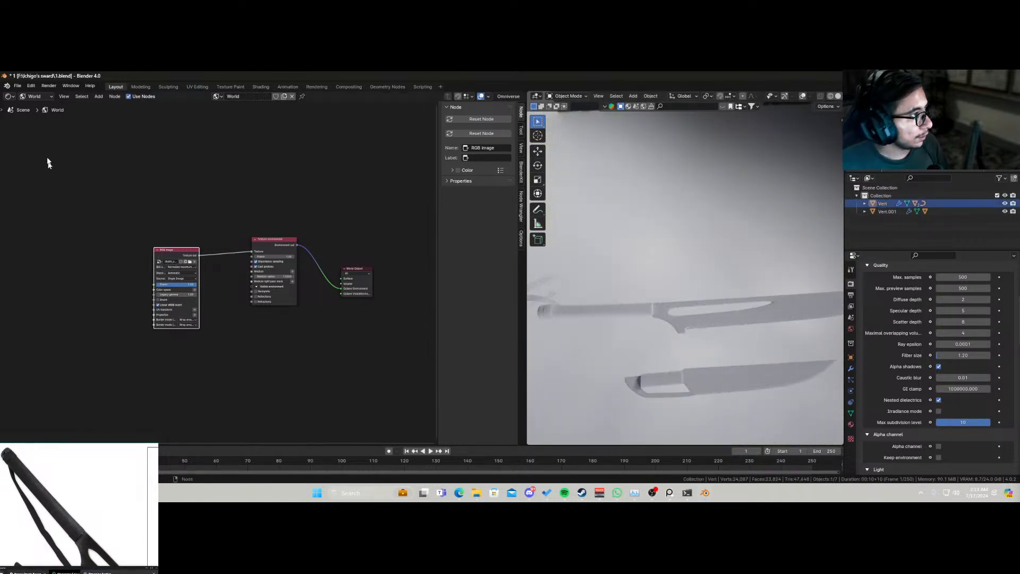
left_click(33, 96)
left_click(32, 118)
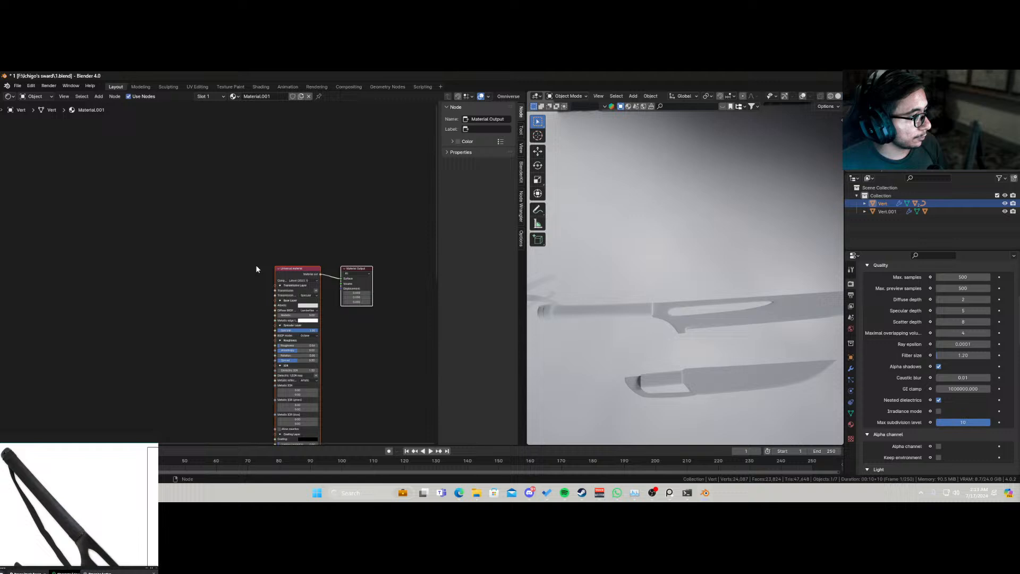
Step: Replace the blade's Universal material node with a Metallic material feeding the Material Output's Surface input
left_click(294, 272)
key("x")
key("shift+a")
type("me")
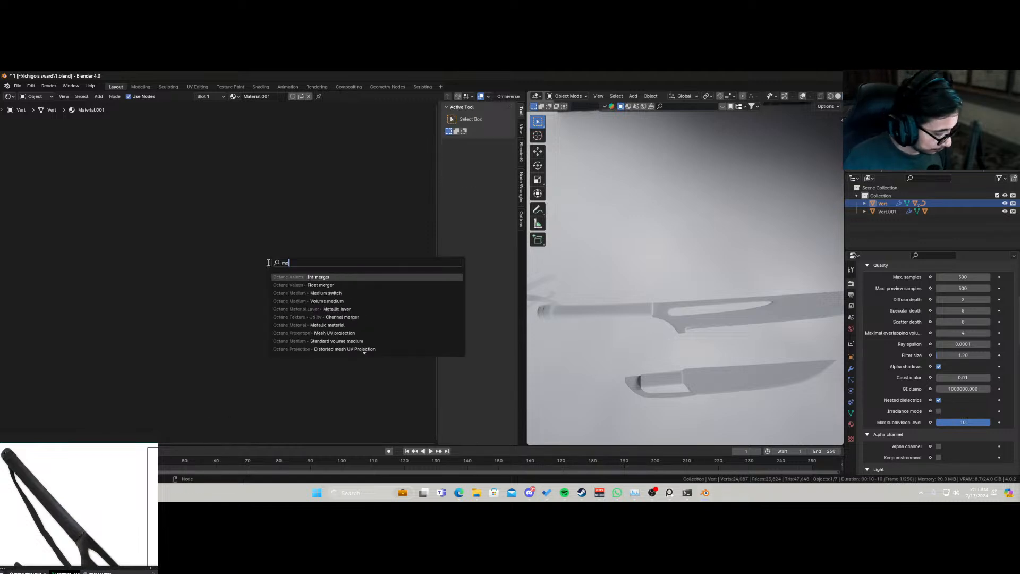
key("BackSpace")
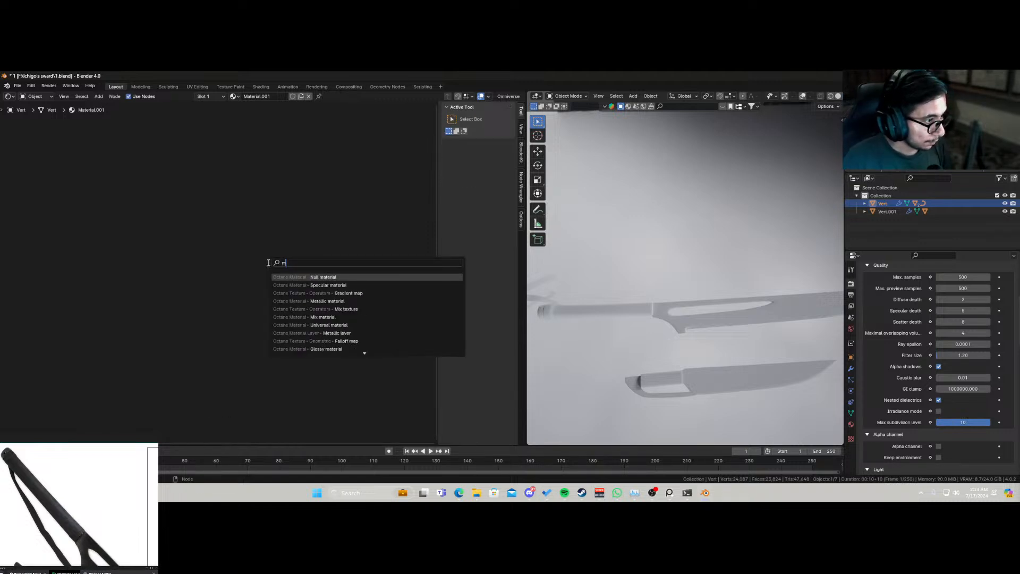
type("etal")
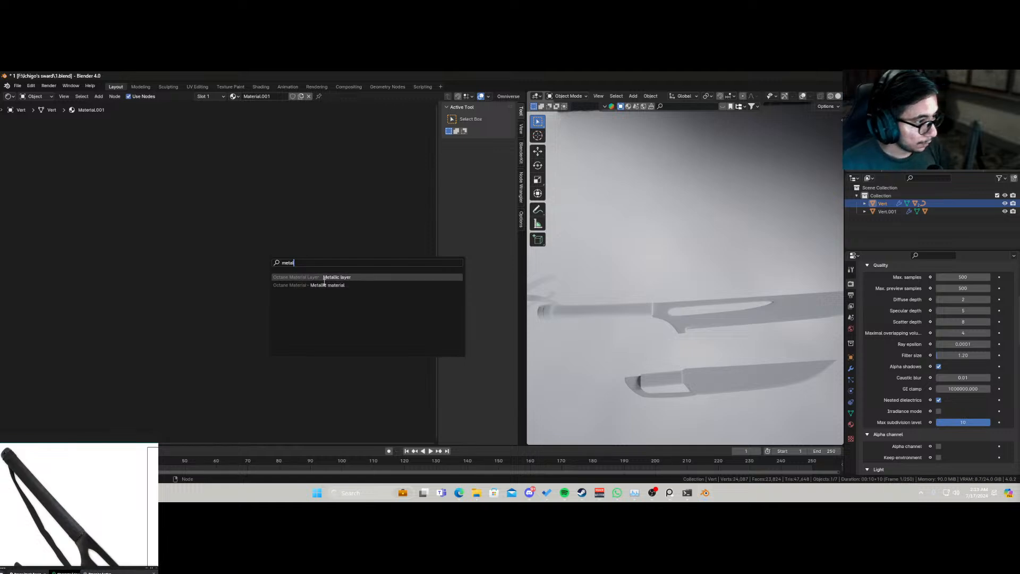
left_click(324, 285)
left_click(279, 239)
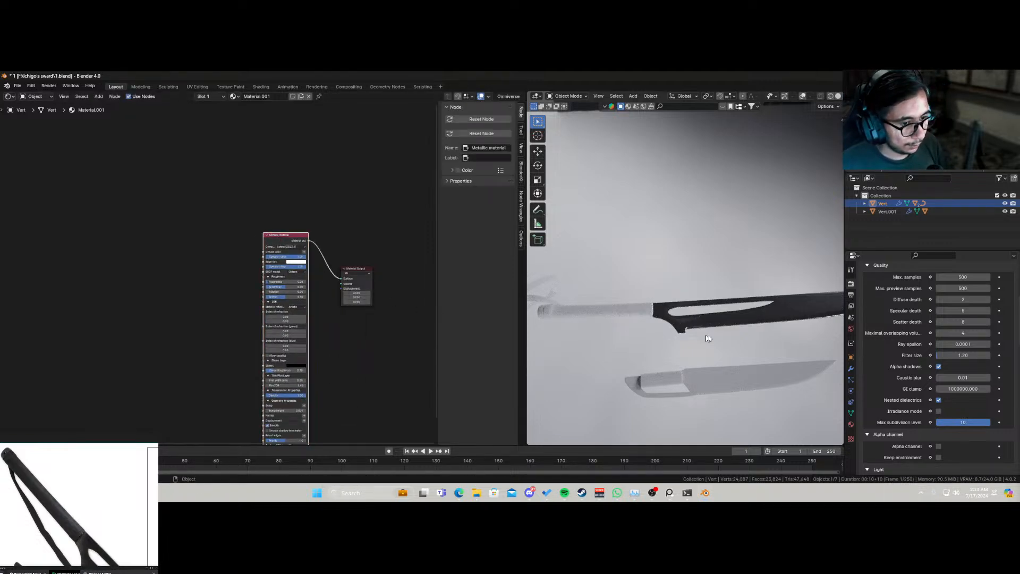
Step: Add an RGB color node and connect it to the Specular color input of the blade's Metallic material
middle_click_drag(709, 335, 671, 279)
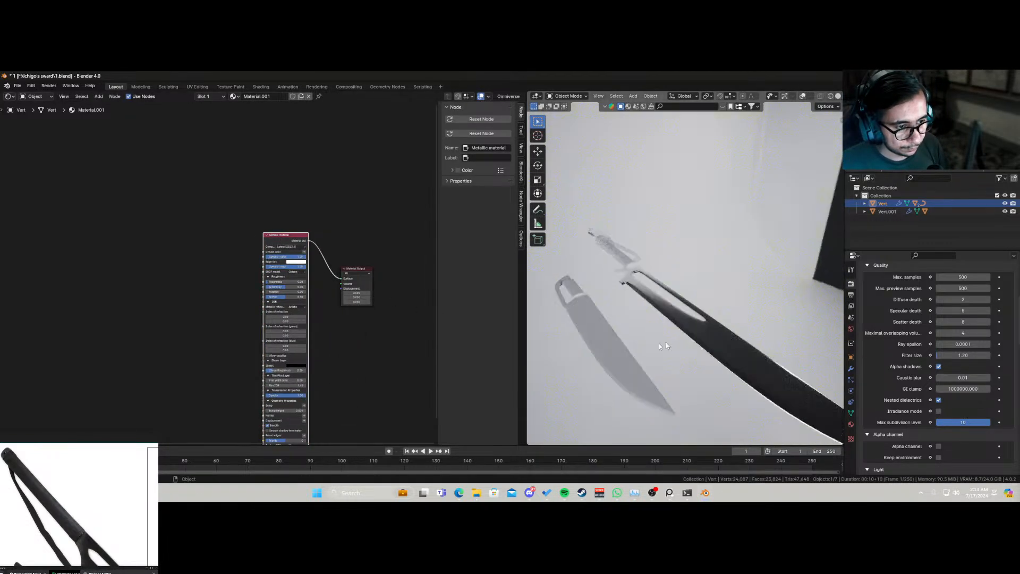
middle_click_drag(643, 291, 674, 356)
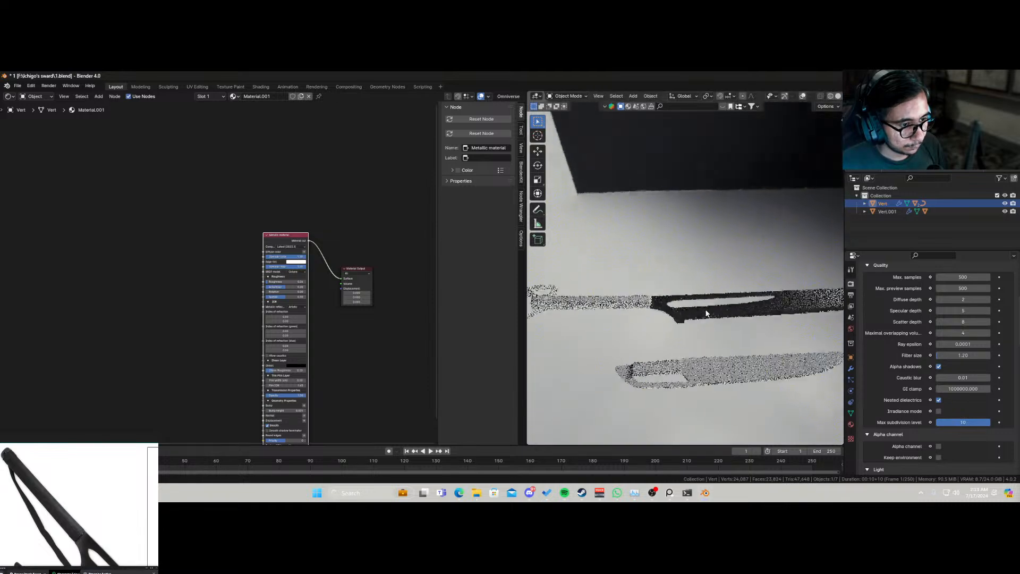
scroll(231, 337, "up", 10)
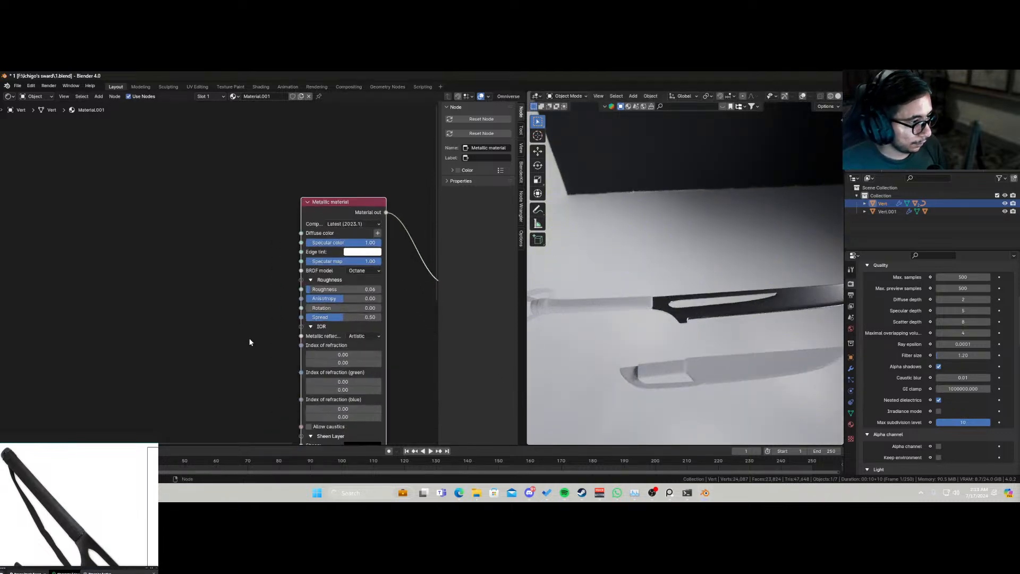
scroll(282, 332, "down", 6)
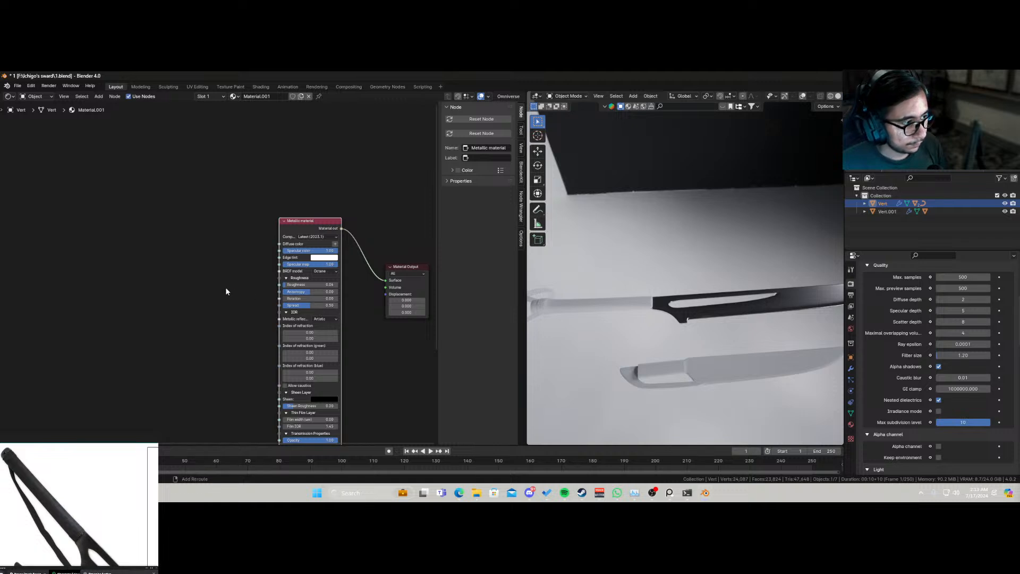
key("shift+a")
type("s")
key("BackSpace")
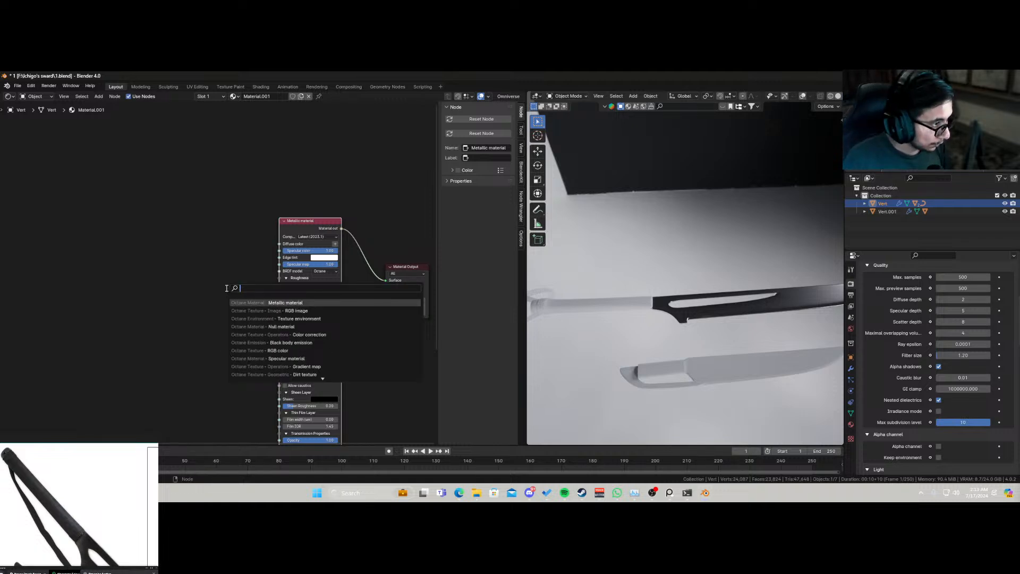
type("spec")
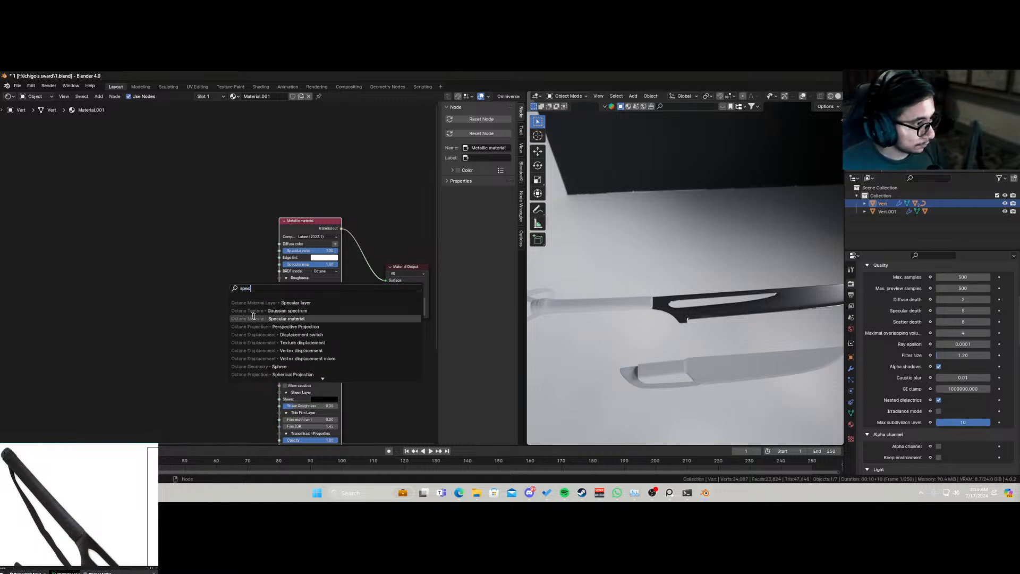
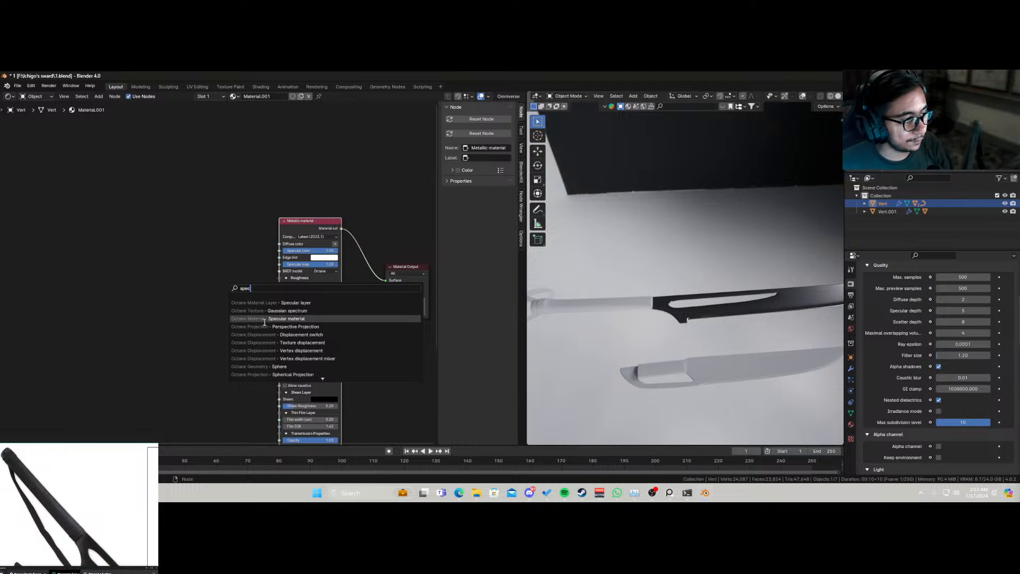
key("BackSpace")
key("BackSpace")
key("BackSpace")
key("BackSpace")
type("r")
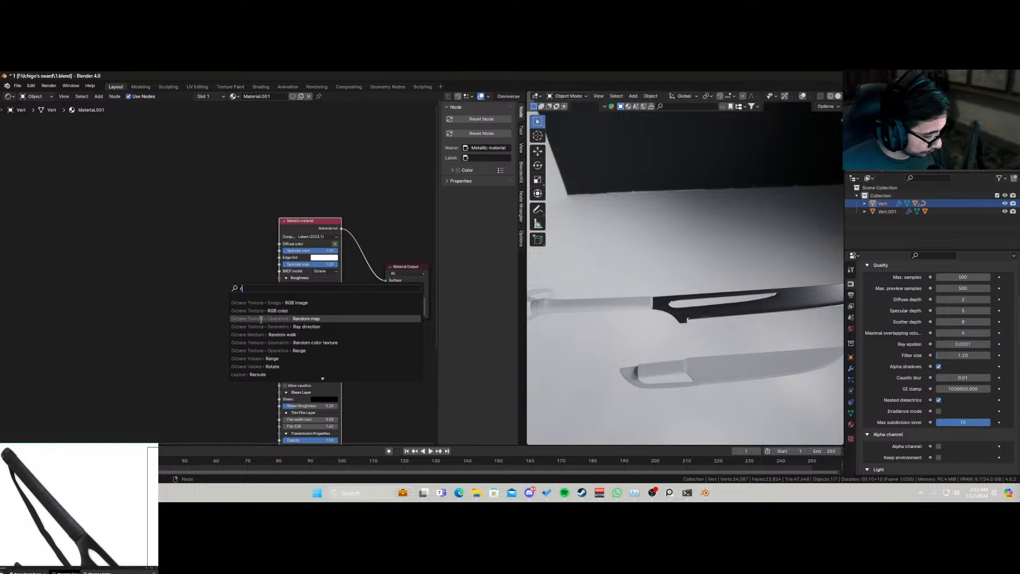
type("gb")
left_click(277, 304)
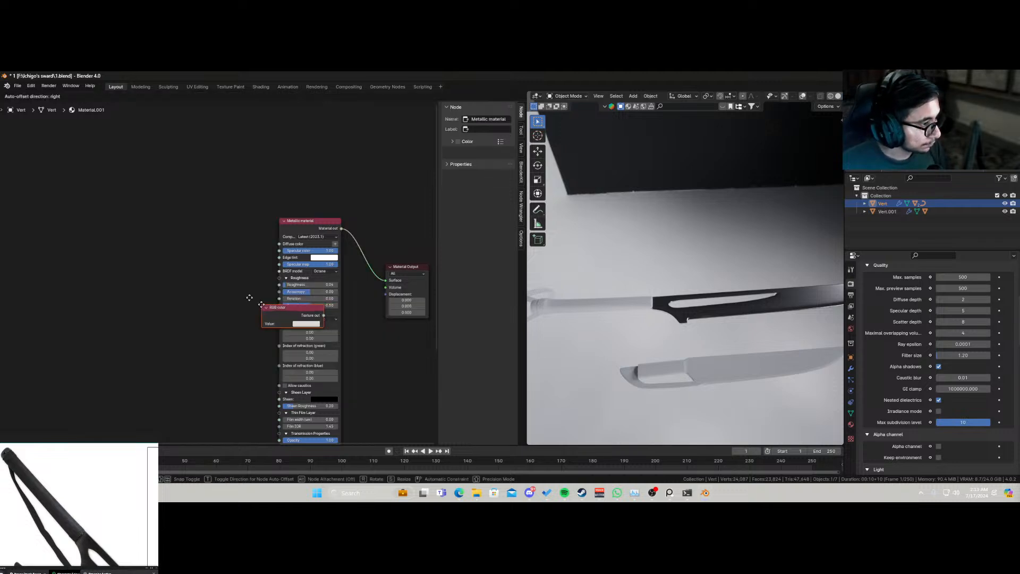
left_click(115, 201)
left_click_drag(189, 220, 279, 250)
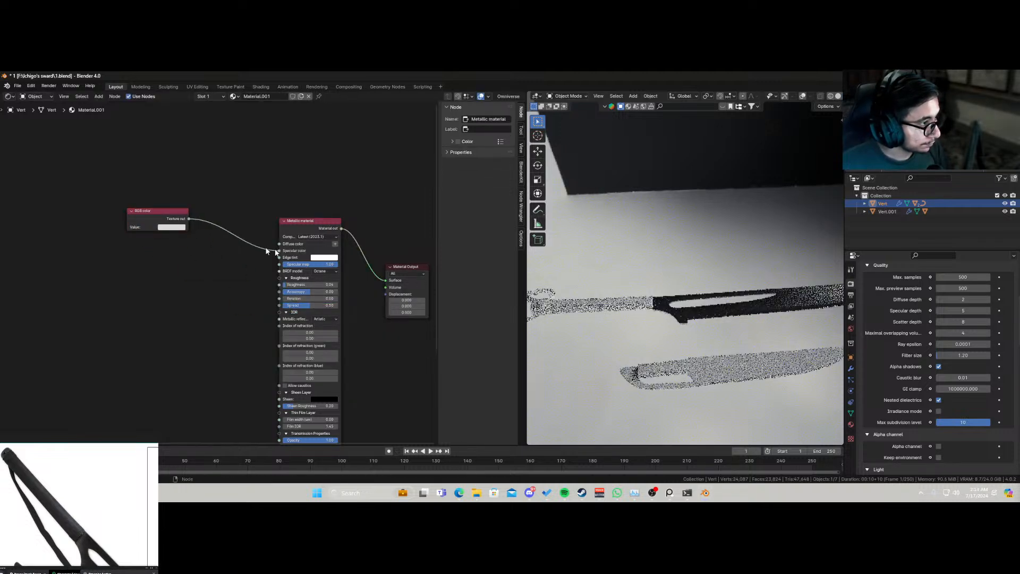
Step: Darken the RGB color to near black and raise the Metallic material's Roughness to 1.00
left_click(184, 229)
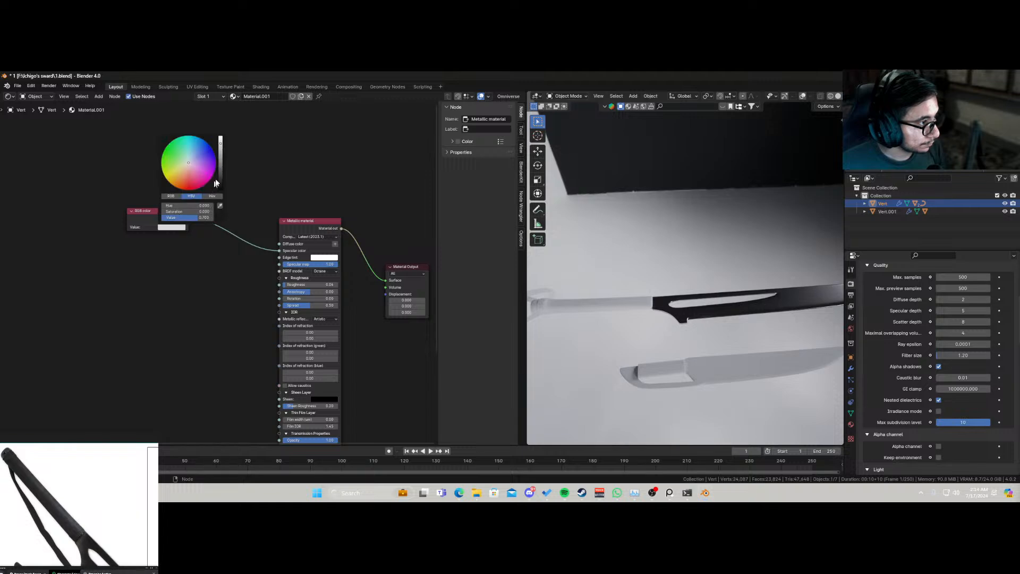
left_click(220, 180)
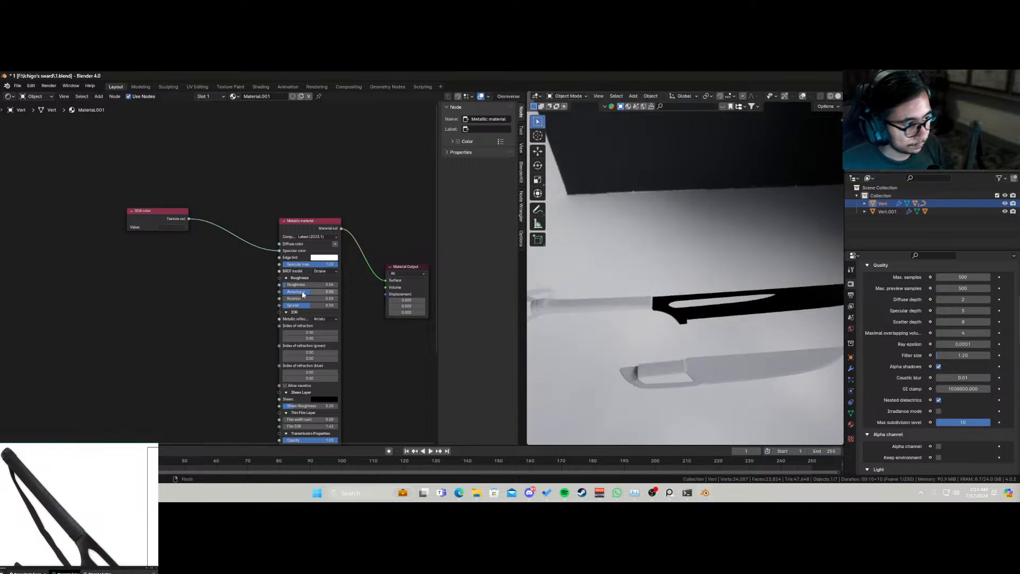
left_click_drag(302, 285, 336, 285)
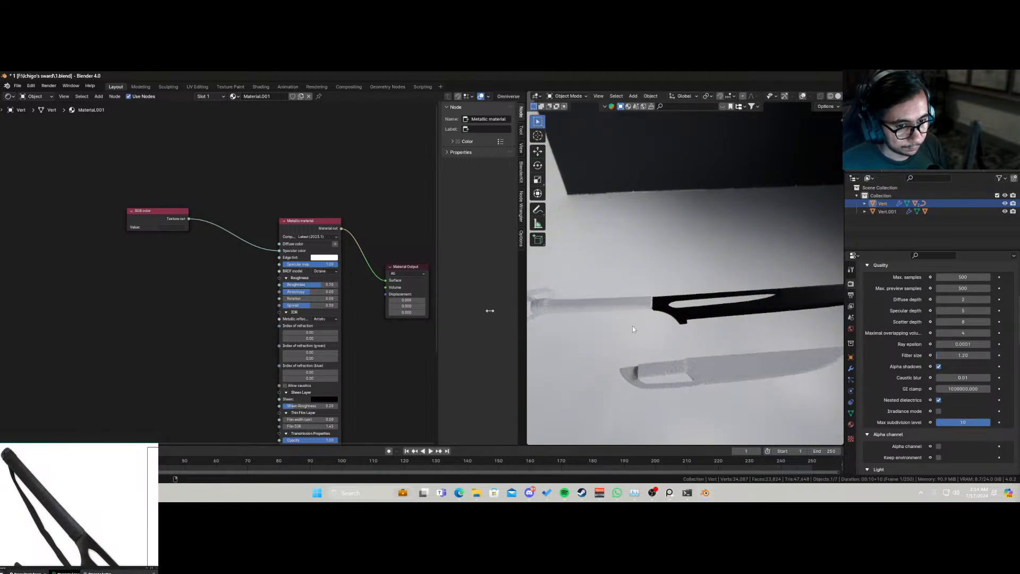
middle_click_drag(790, 319, 713, 304)
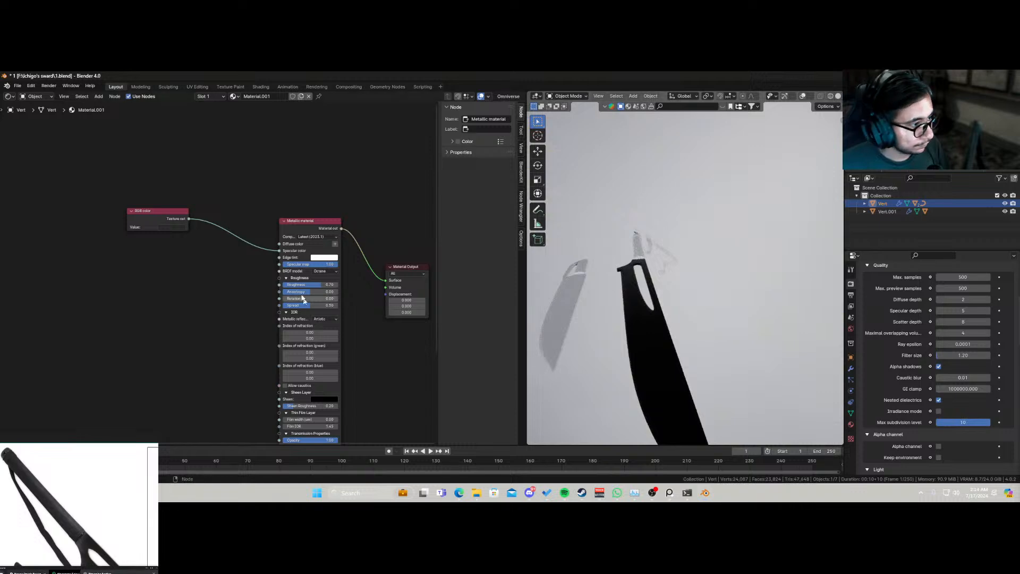
left_click_drag(304, 285, 352, 293)
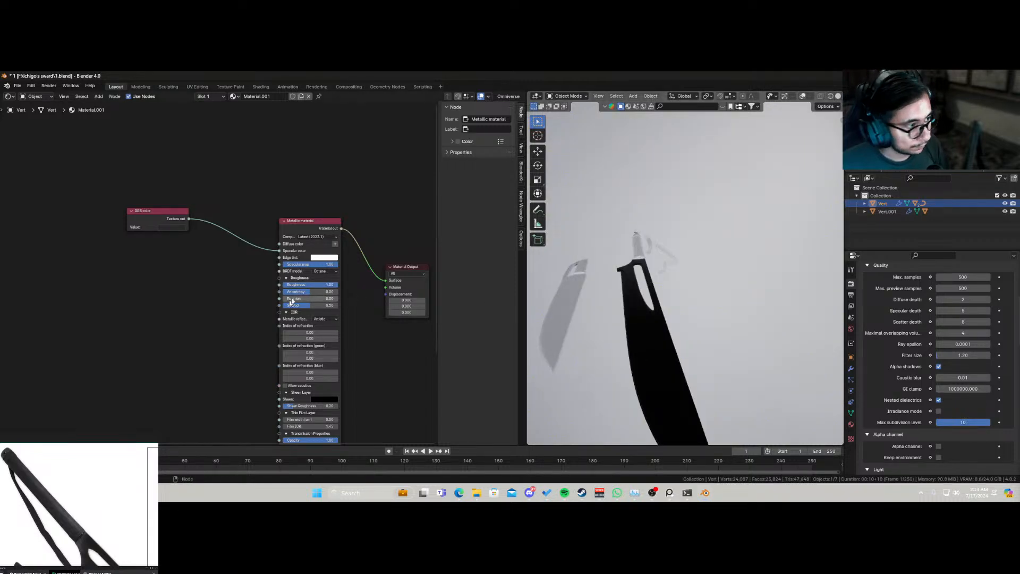
Step: Lighten the blade's RGB color to a medium grey and save the file
left_click(168, 226)
left_click_drag(221, 181, 220, 162)
key("ctrl+s")
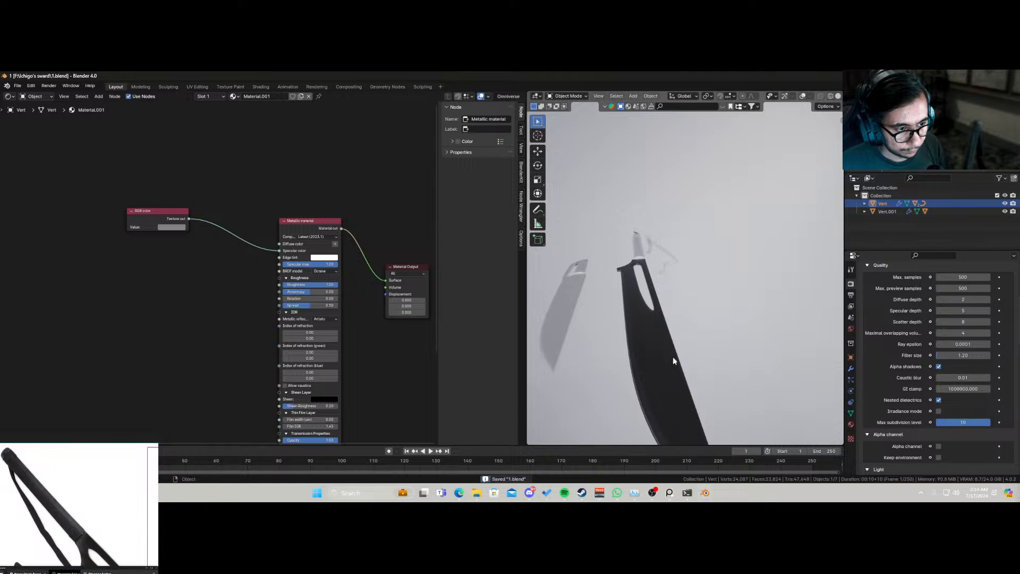
Step: Save the file and shift the RGB color node slightly farther away from the blade's Metallic material node
middle_click_drag(673, 358, 649, 360)
scroll(728, 373, "up", 1)
scroll(731, 369, "down", 1)
key("ctrl+s")
scroll(237, 342, "down", 3)
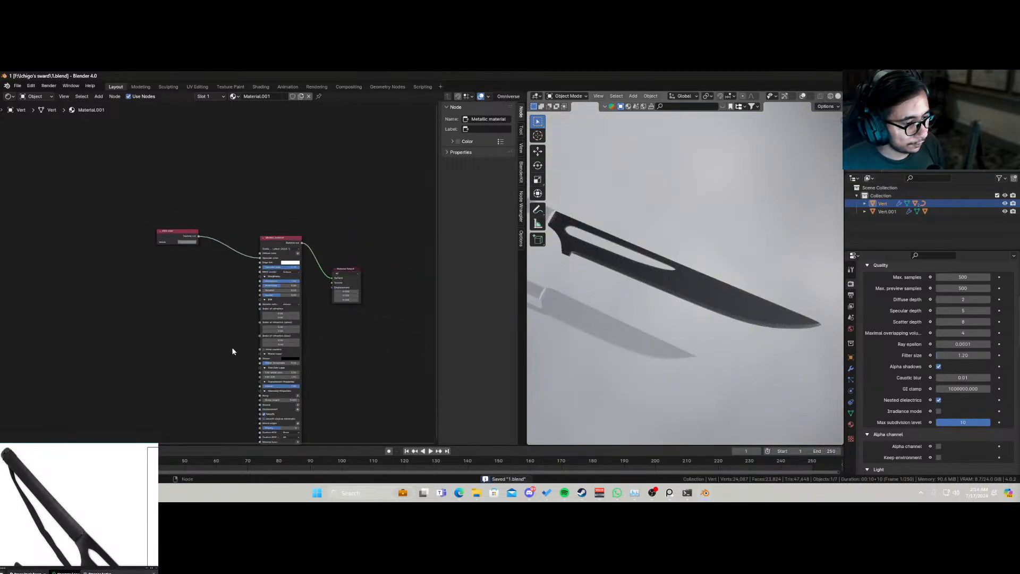
middle_click_drag(232, 348, 312, 299)
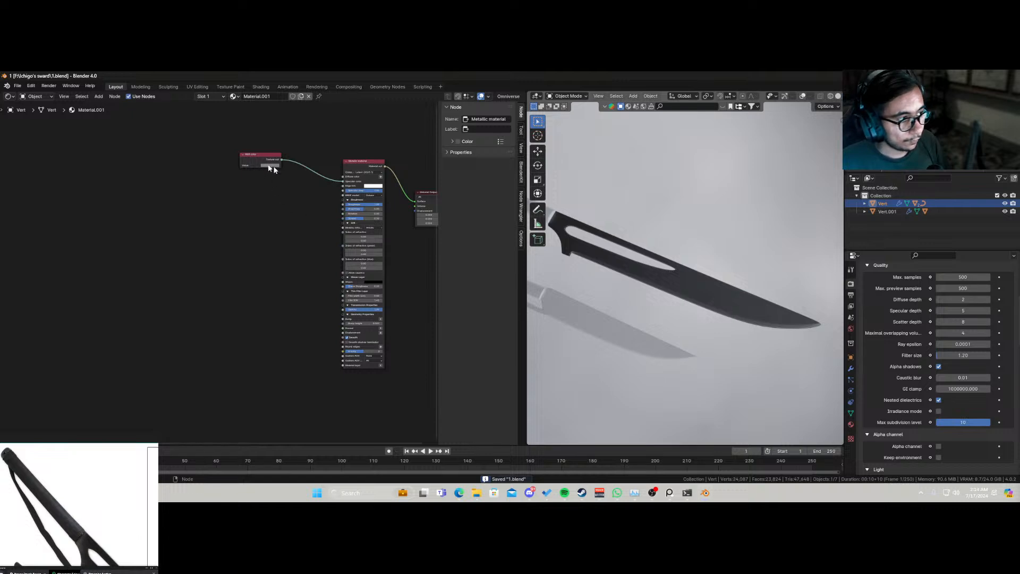
left_click_drag(247, 154, 261, 142)
scroll(305, 232, "up", 2)
middle_click_drag(324, 220, 263, 261)
middle_click_drag(253, 400, 254, 352)
key("shift+a")
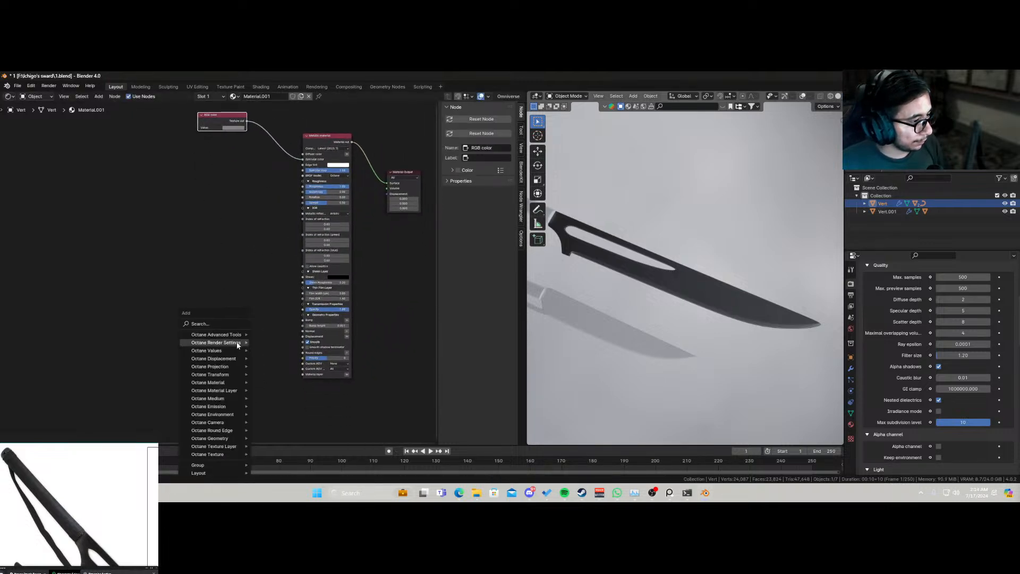
type("s")
key("BackSpace")
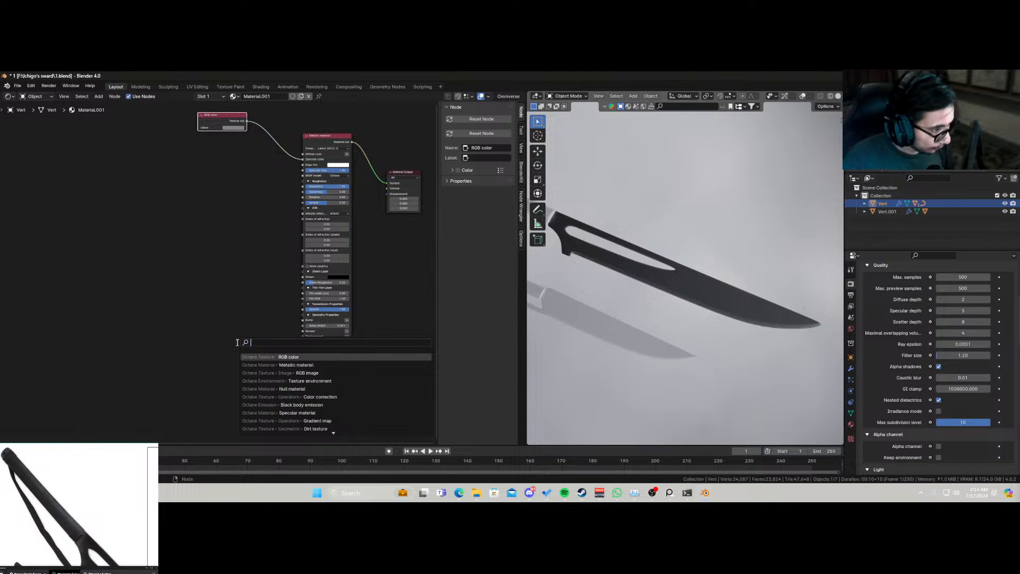
key("Escape")
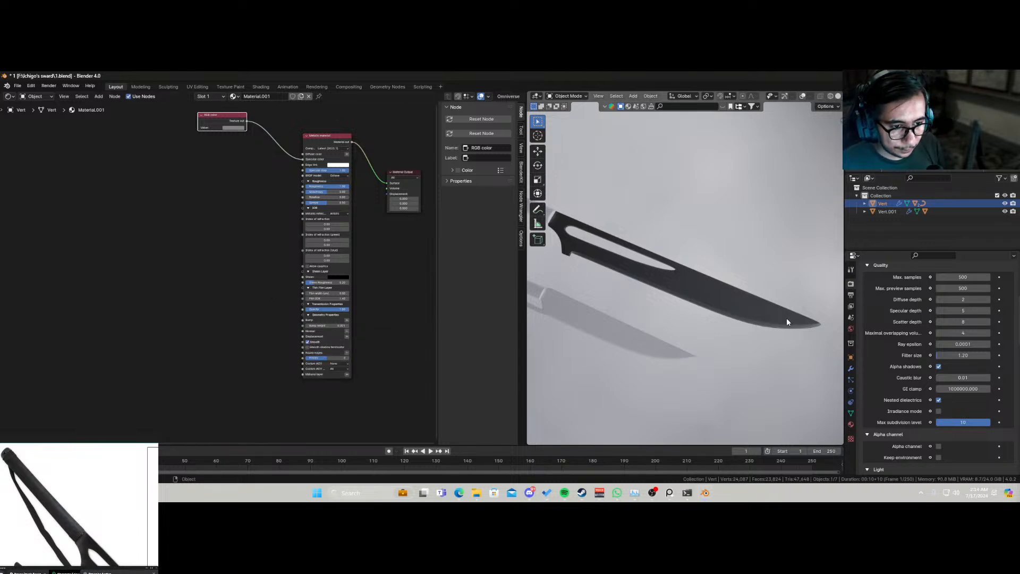
scroll(787, 321, "up", 3)
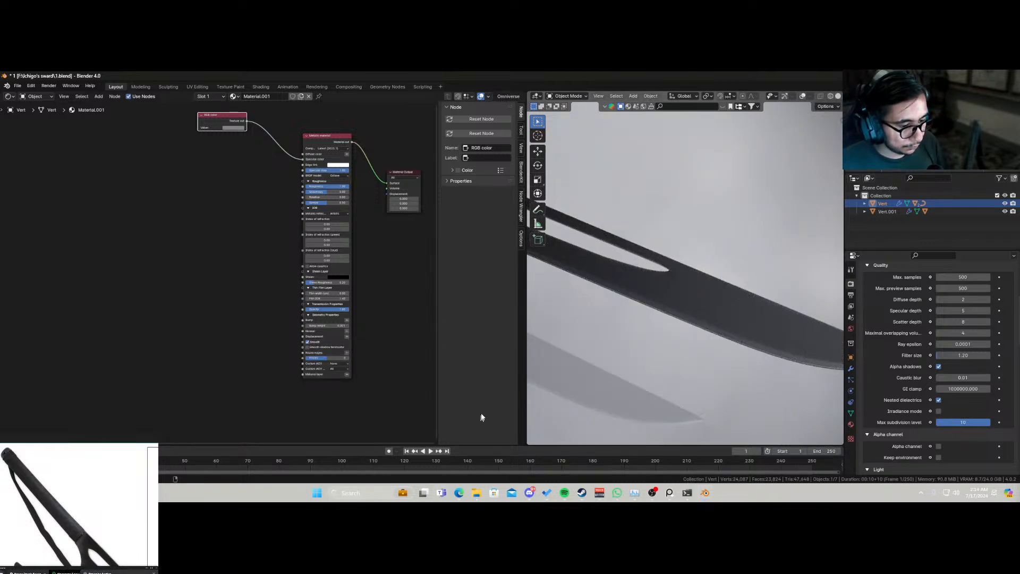
key("shift+a")
type("brig")
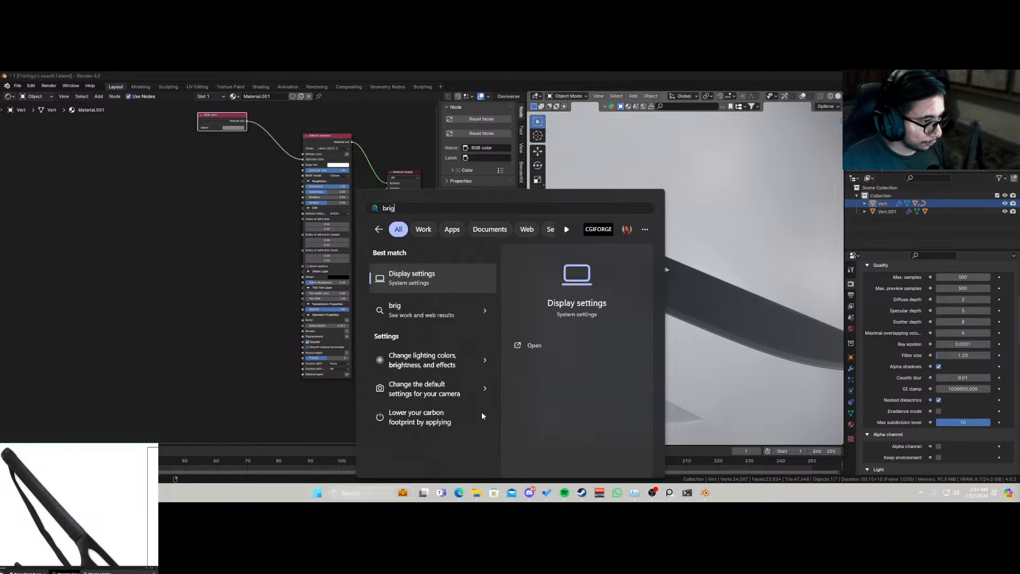
key("Return")
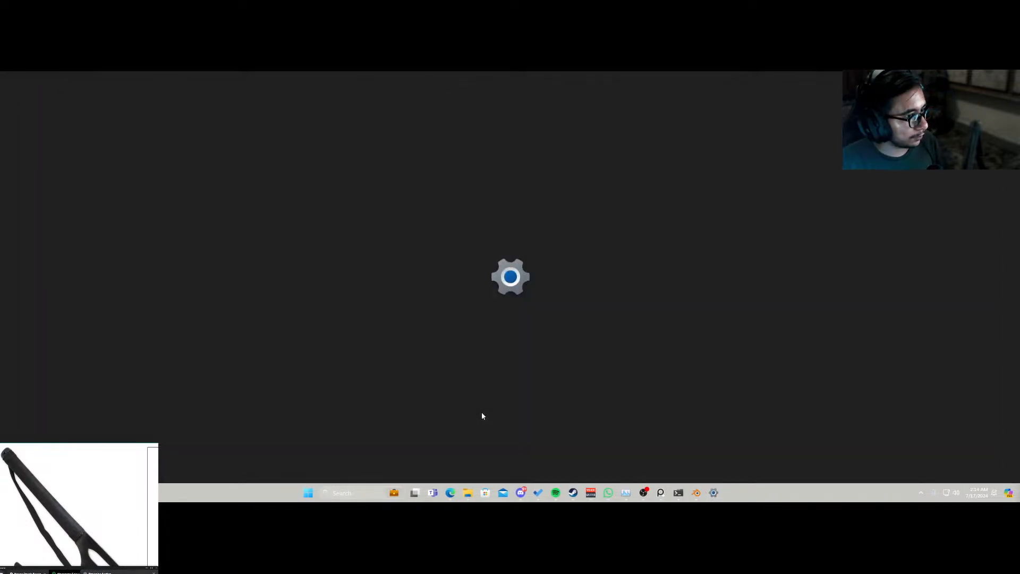
key("alt+F4")
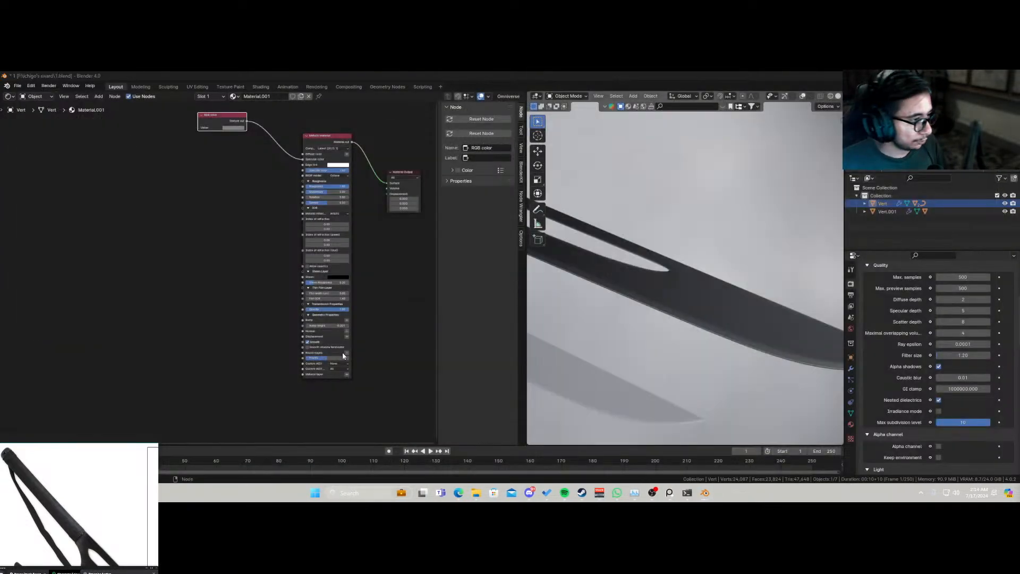
Step: Switch to Quixel Bridge and open the file folder of the local Scratched Metal surface
key("super")
type("bri")
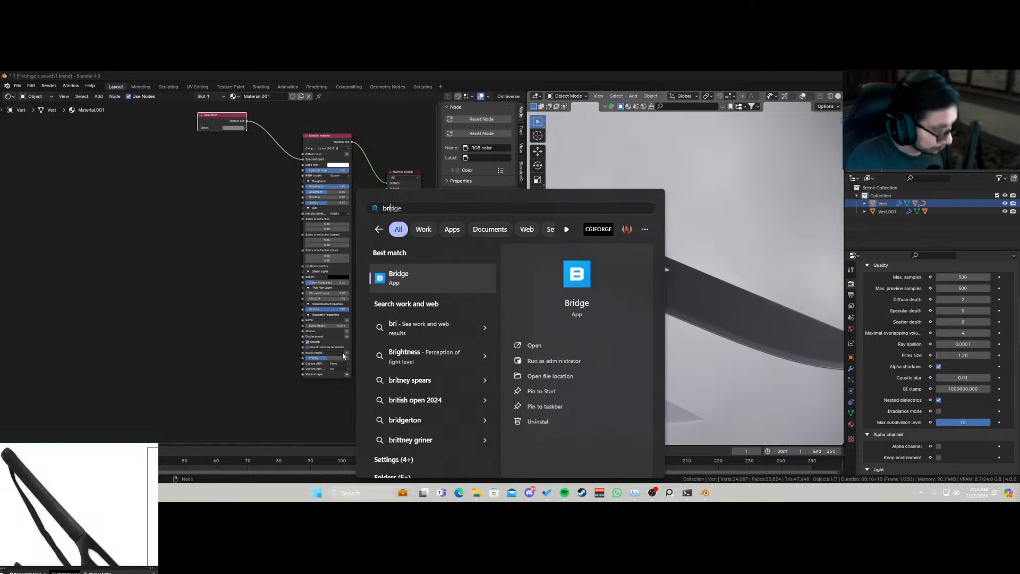
left_click(404, 277)
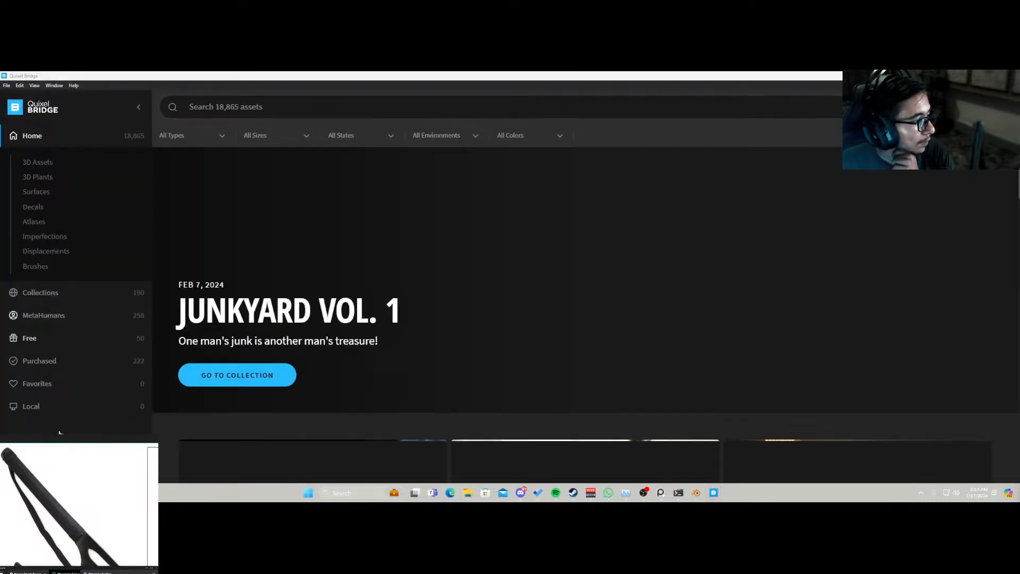
left_click(53, 406)
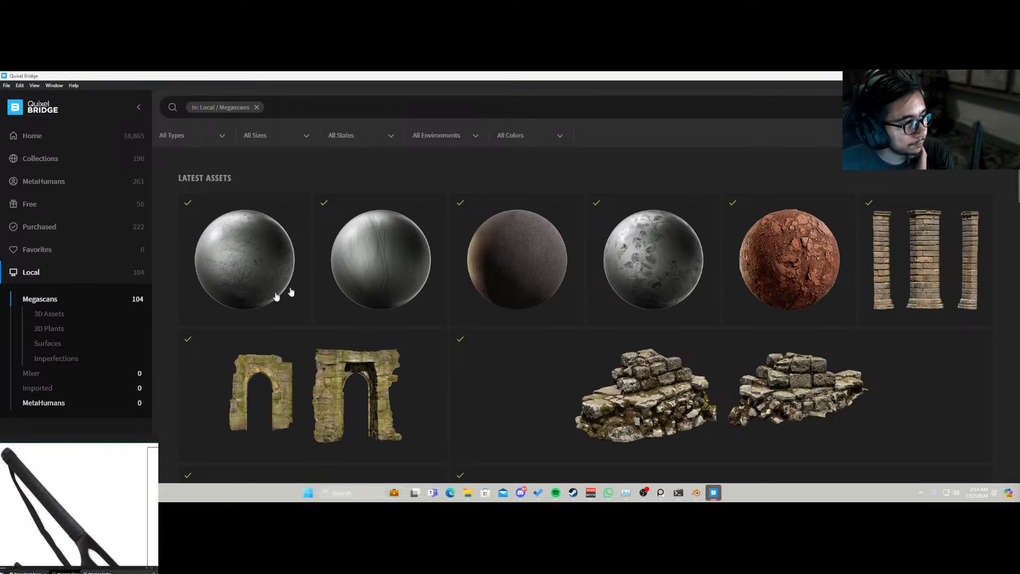
right_click(377, 275)
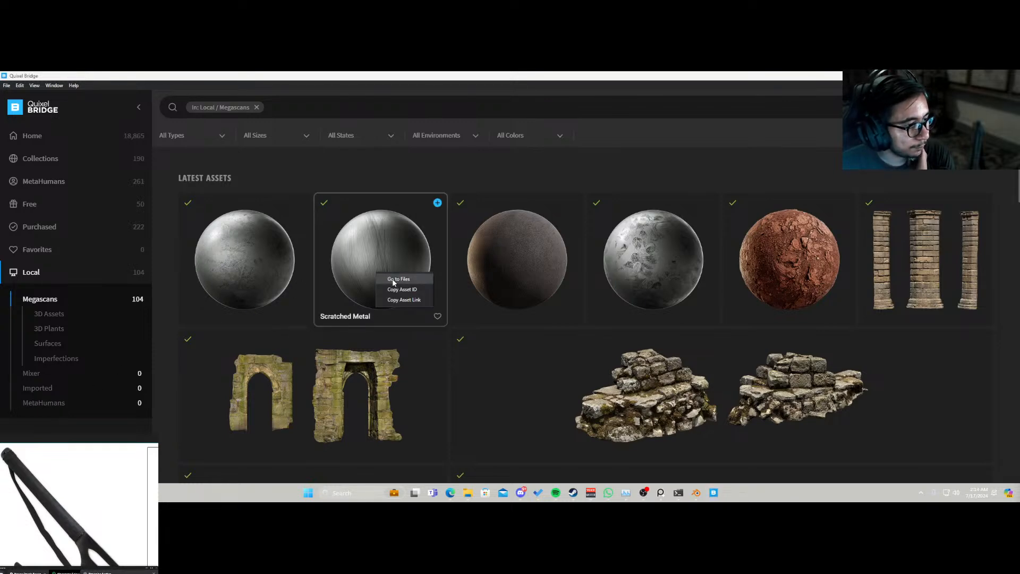
left_click(398, 279)
left_click(986, 76)
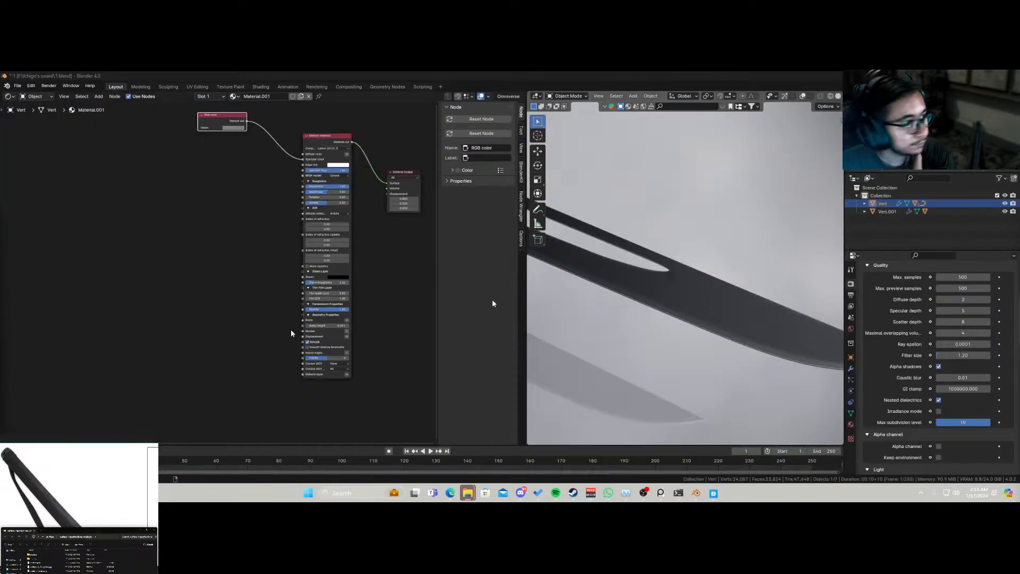
Step: Bring the Scratched Metal texture into the blade's node tree, connect it to the Metallic material's Bump input and raise the Bump height
left_click(48, 567)
left_click_drag(47, 567, 195, 281)
left_click(154, 530)
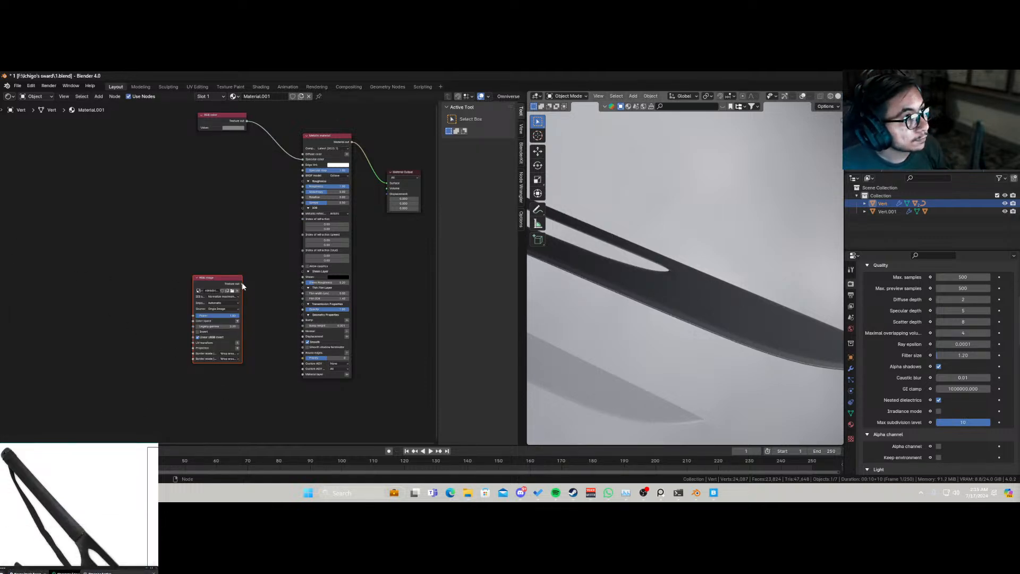
left_click_drag(242, 284, 303, 320)
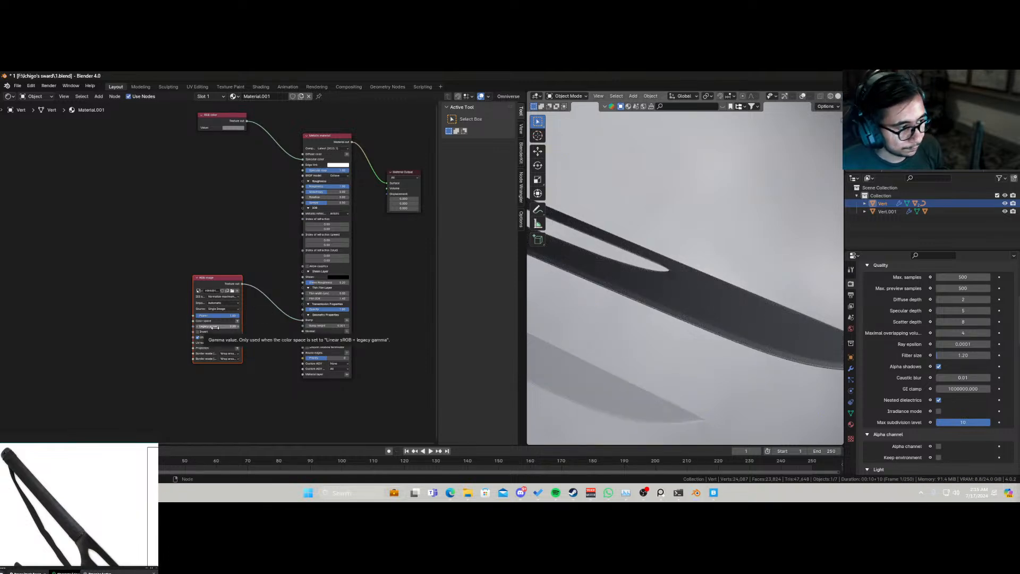
left_click_drag(321, 327, 356, 327)
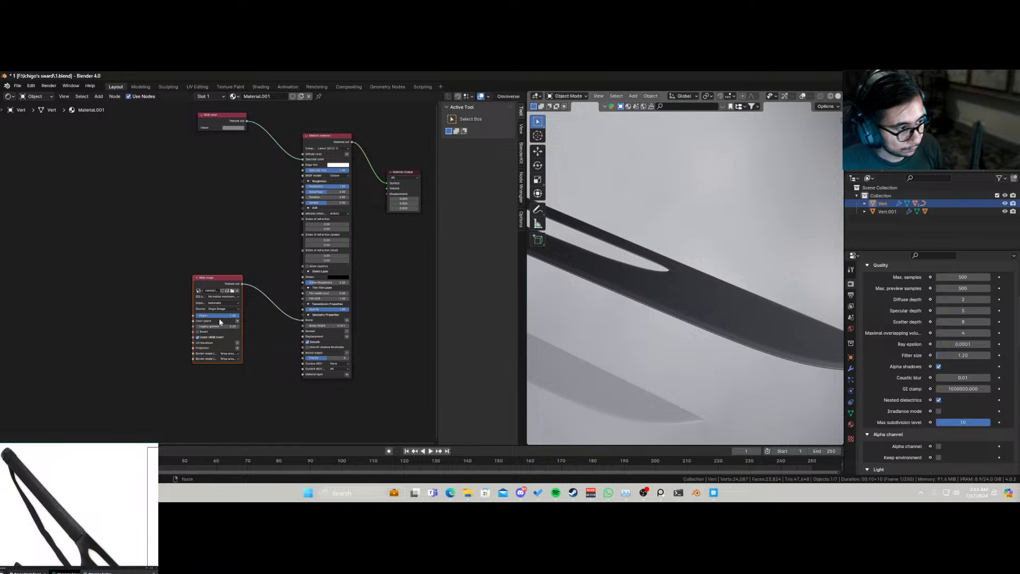
Step: Preview the RGB image on the blade and add 3D transformation and Mesh UV projection nodes to it
left_click(222, 285, "ctrl+shift")
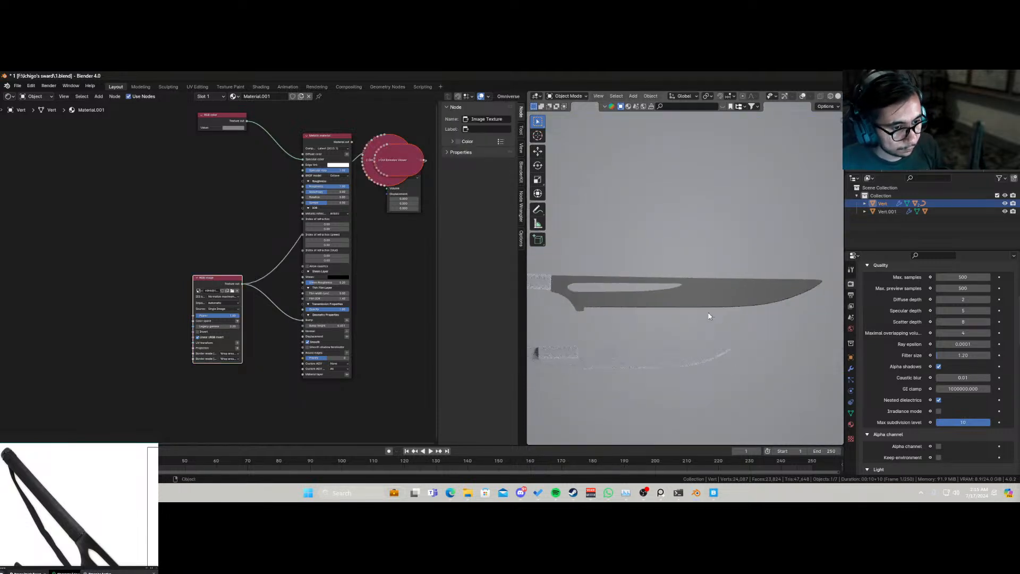
scroll(250, 361, "up", 2)
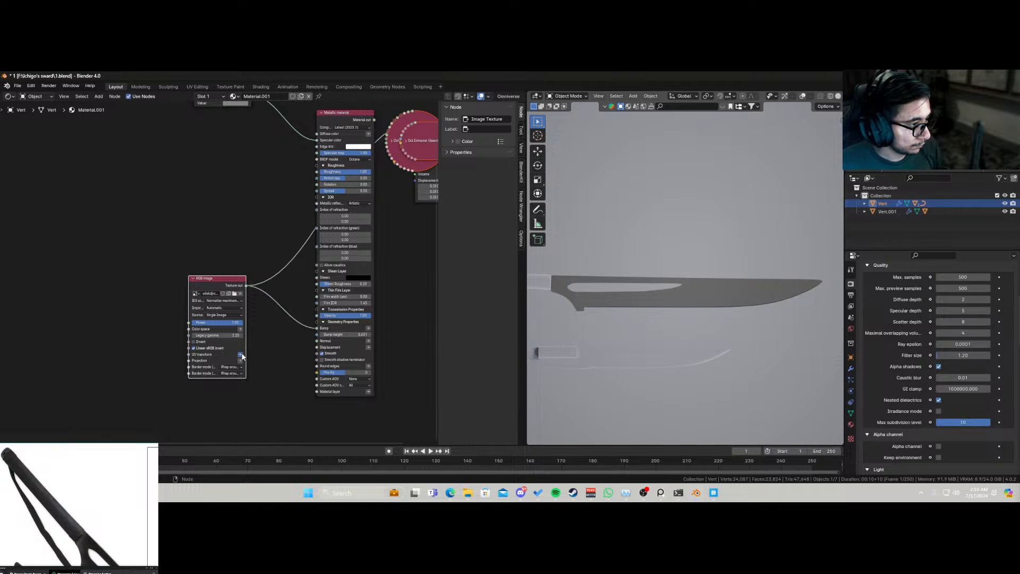
left_click(241, 355)
left_click(241, 361)
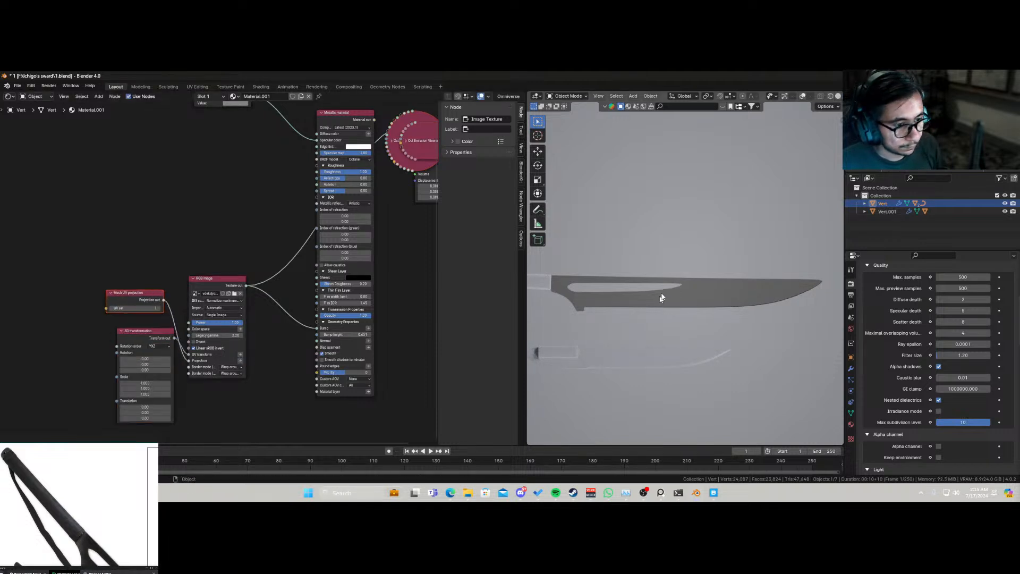
Step: Unwrap the blade with Smart UV Project at a 66° angle limit and switch the output back to the Metallic material
key("Tab")
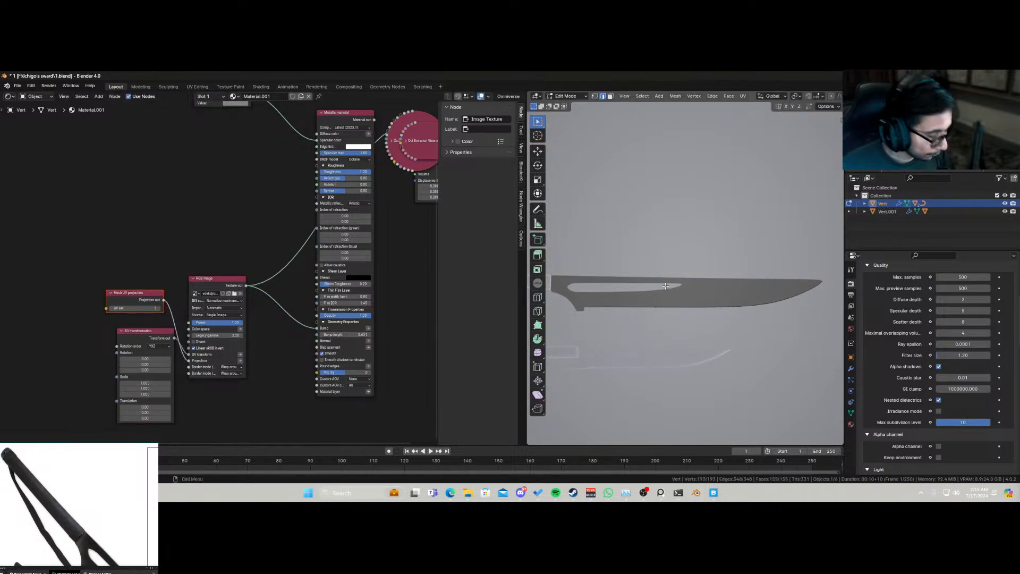
key("u")
left_click(664, 292)
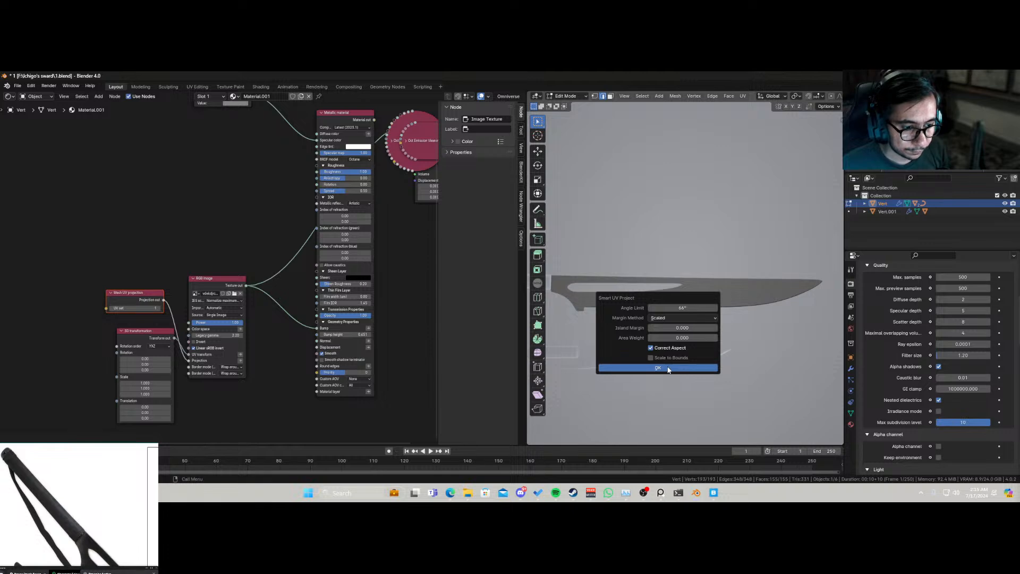
left_click(658, 368)
key("Tab")
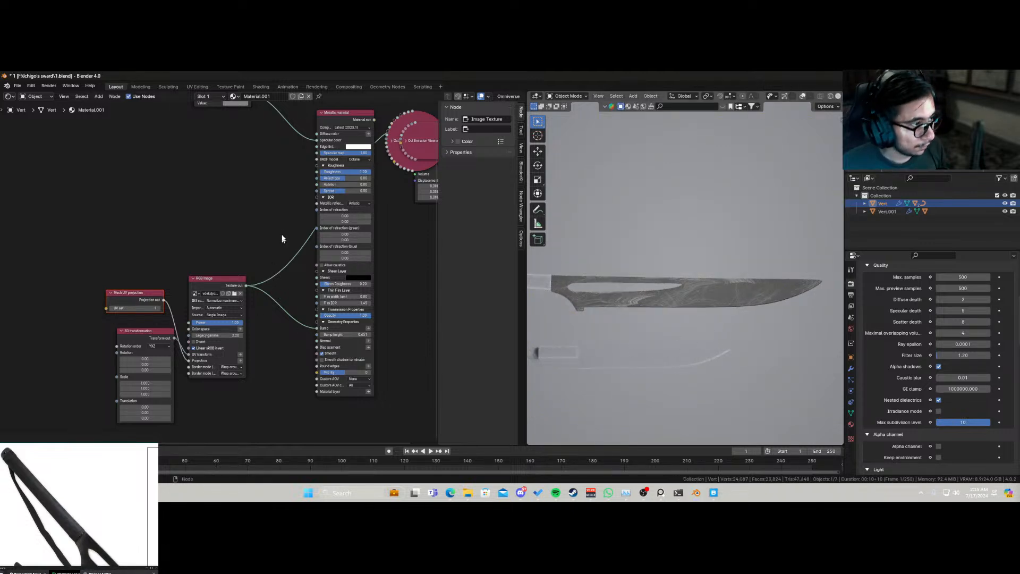
scroll(282, 239, "down", 1)
left_click(299, 294, "ctrl+shift")
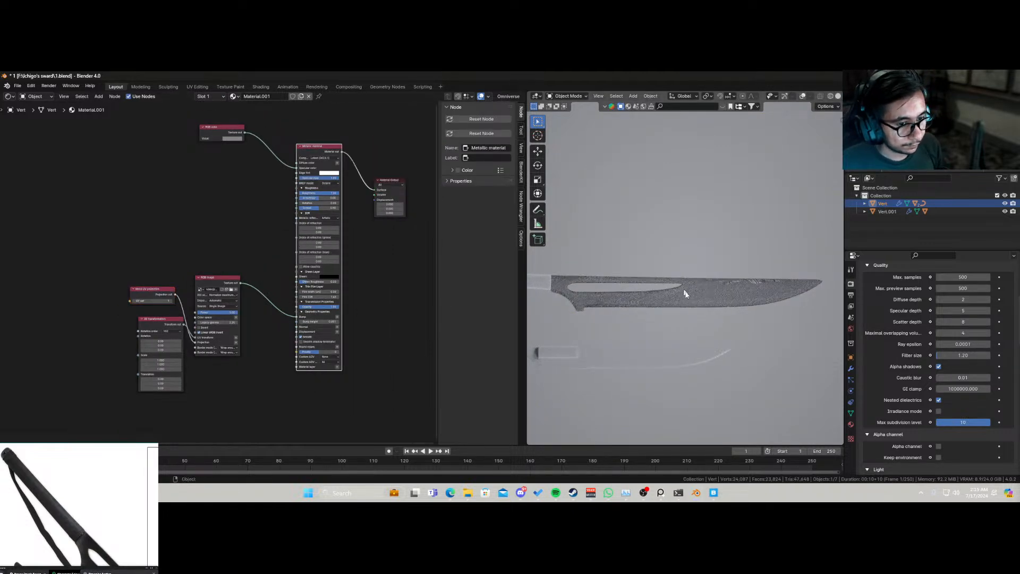
Step: Try a Bump height of 0.010 on the blade's Metallic material and reduce it to 0.001
scroll(685, 294, "up", 3)
scroll(278, 360, "up", 2)
middle_click_drag(294, 360, 255, 325)
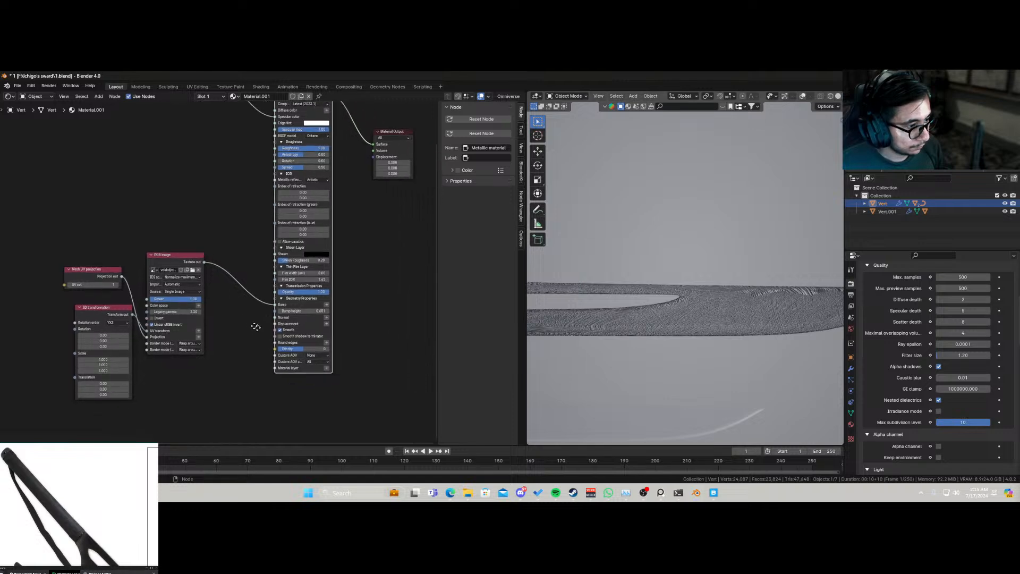
left_click(306, 310)
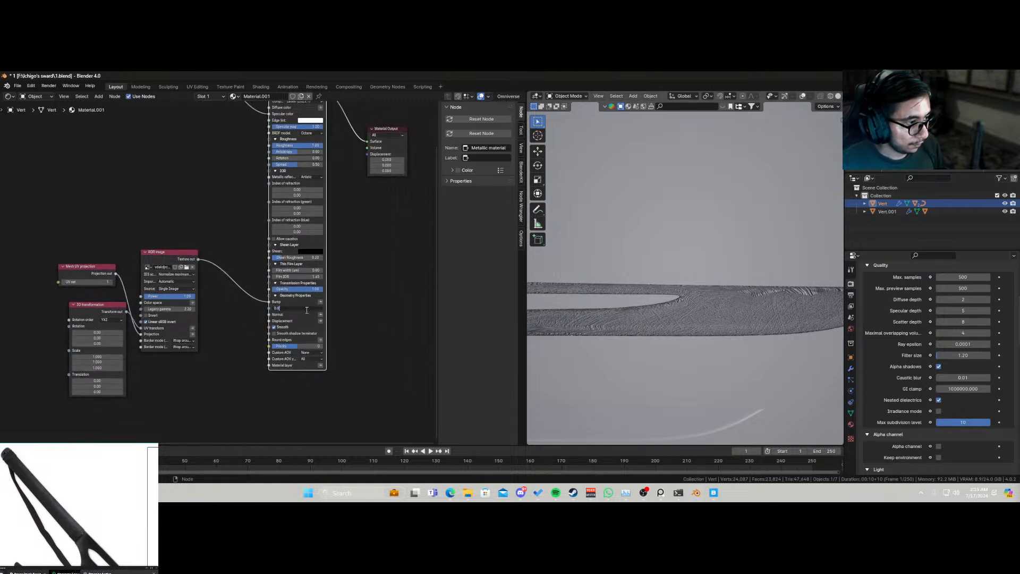
type("0.010")
key("Return")
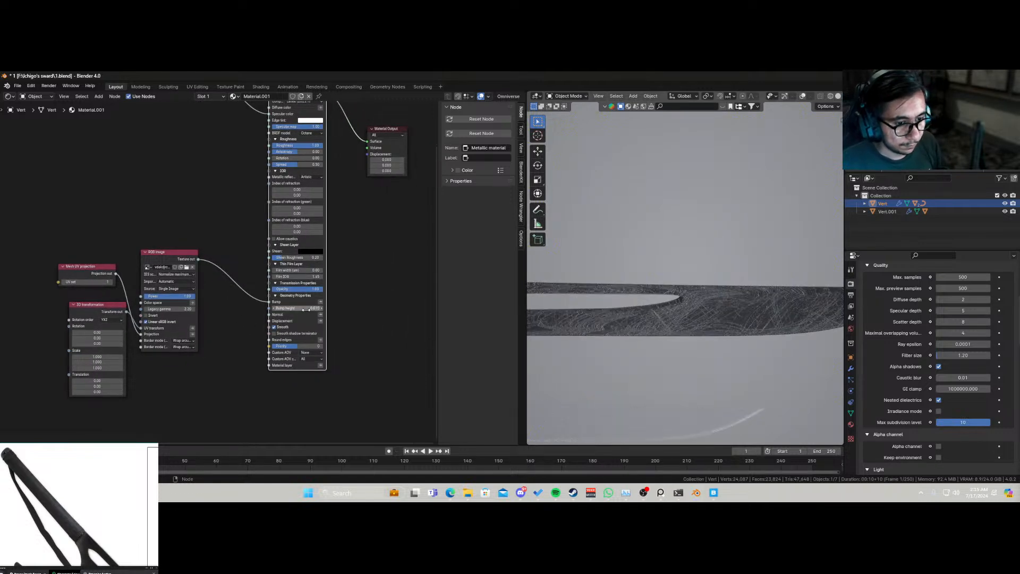
left_click(318, 311)
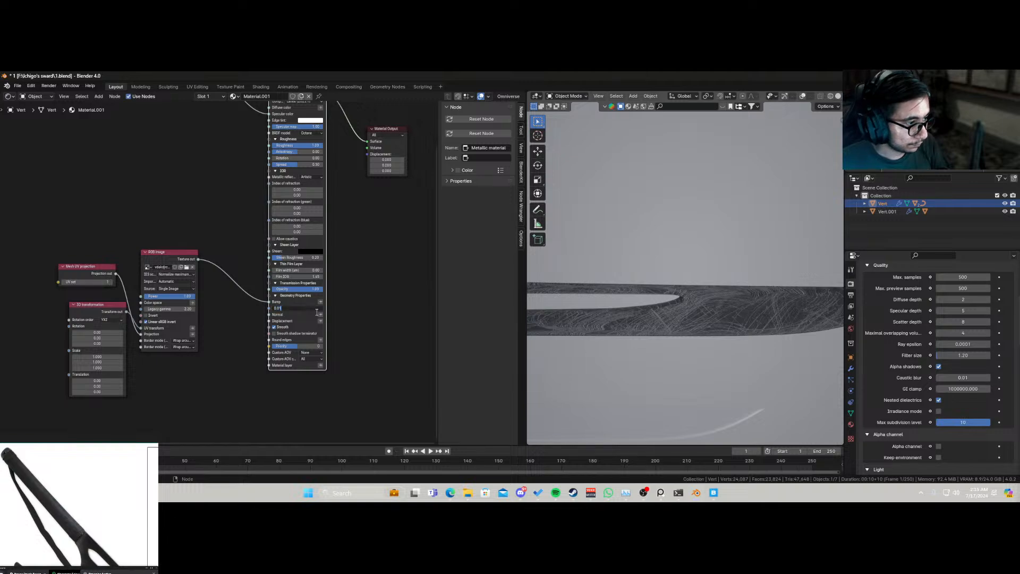
type("0.001")
key("Return")
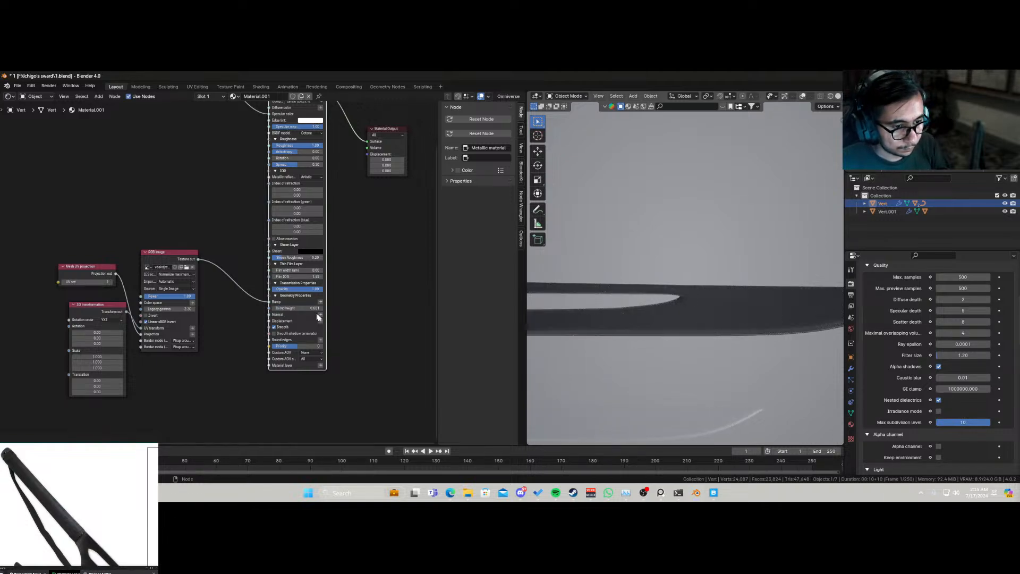
Step: Increase the scratch texture's 3D transformation Scale to slightly above 2 on all axes and raise the Bump height
middle_click_drag(692, 324, 658, 301)
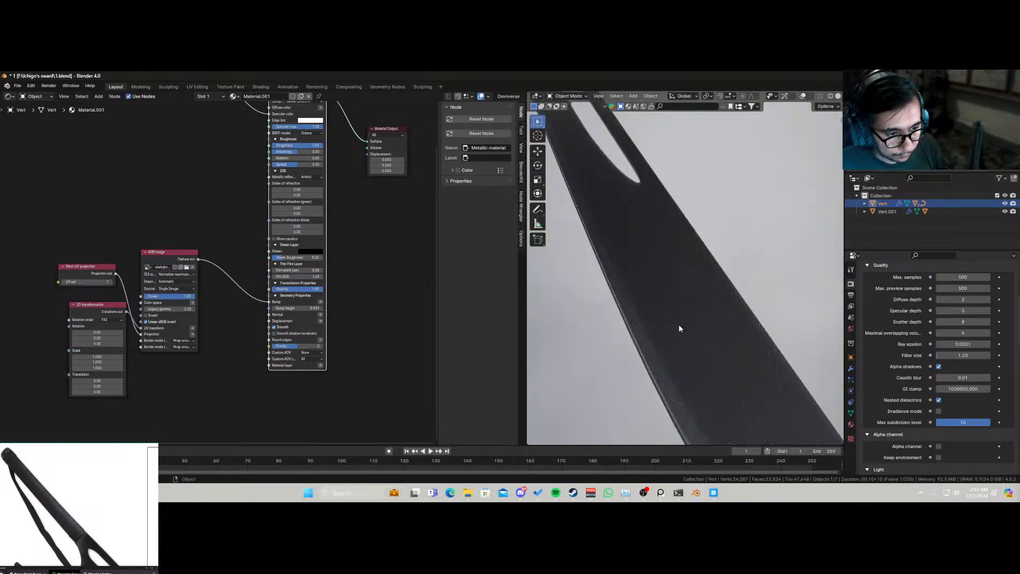
scroll(241, 325, "up", 1)
middle_click_drag(234, 328, 305, 269)
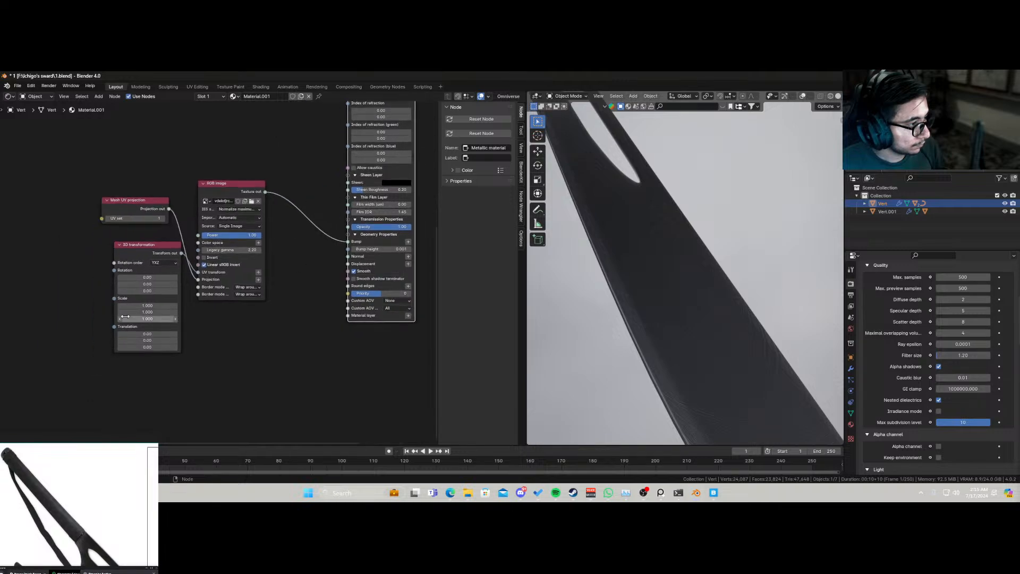
left_click_drag(140, 305, 243, 319)
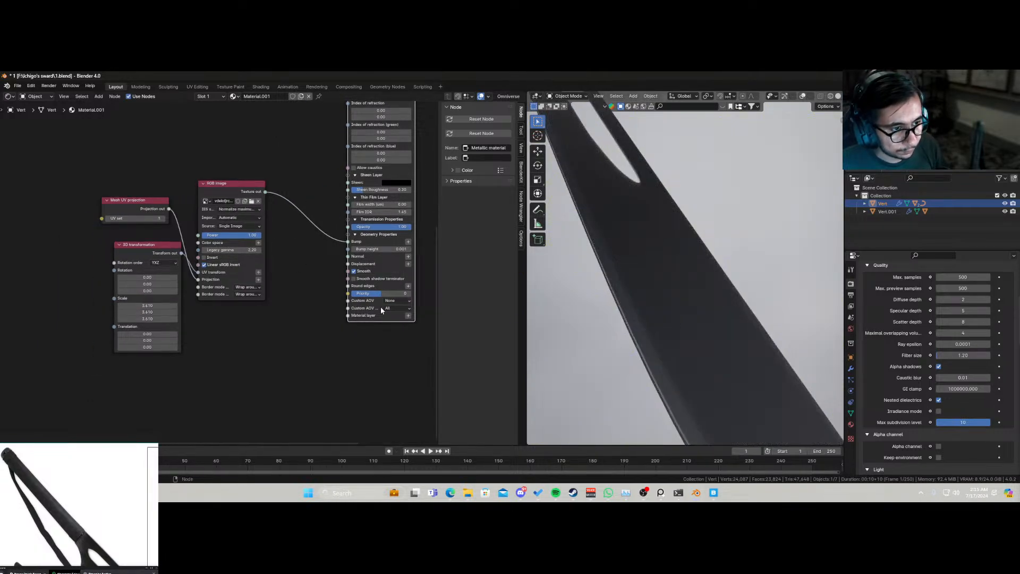
left_click_drag(375, 249, 392, 249)
left_click_drag(148, 306, 59, 319)
Step: Move the RGB image and its mapping nodes aside and insert a Gradient map node between the image and the Bump input
left_click_drag(130, 179, 151, 301)
key("shift+a")
type("s")
key("BackSpace")
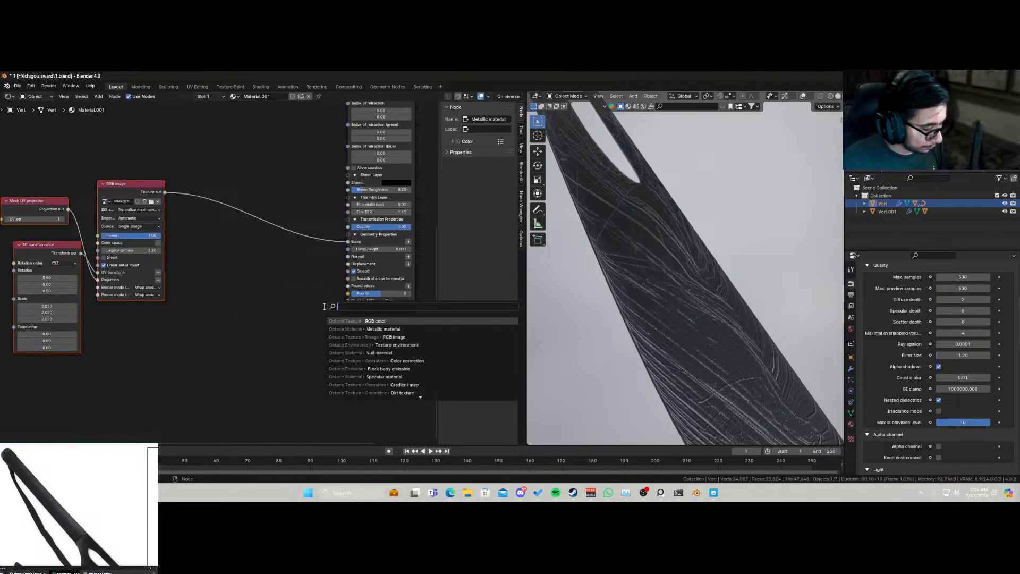
type("gra")
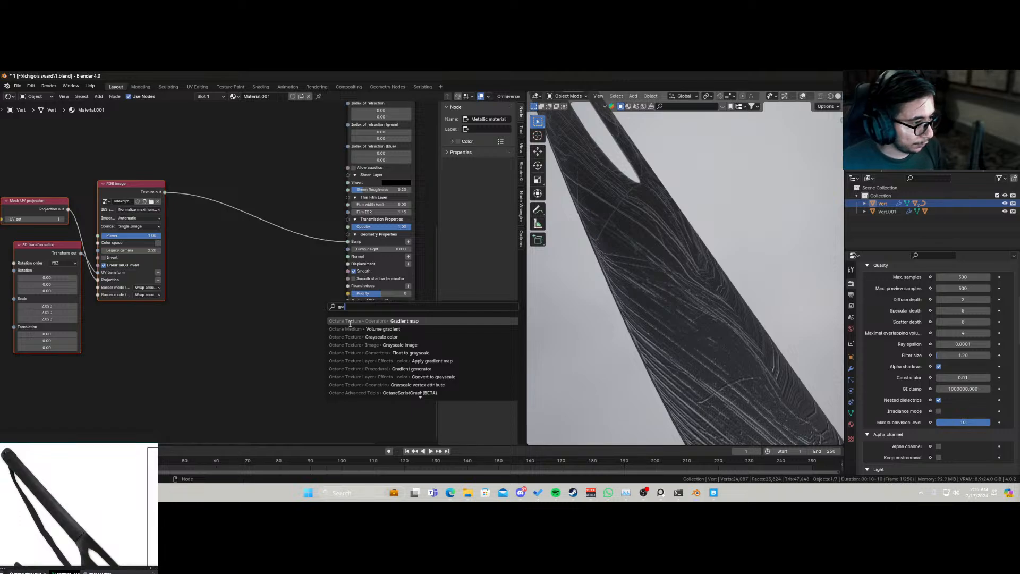
left_click(350, 321)
left_click(237, 205)
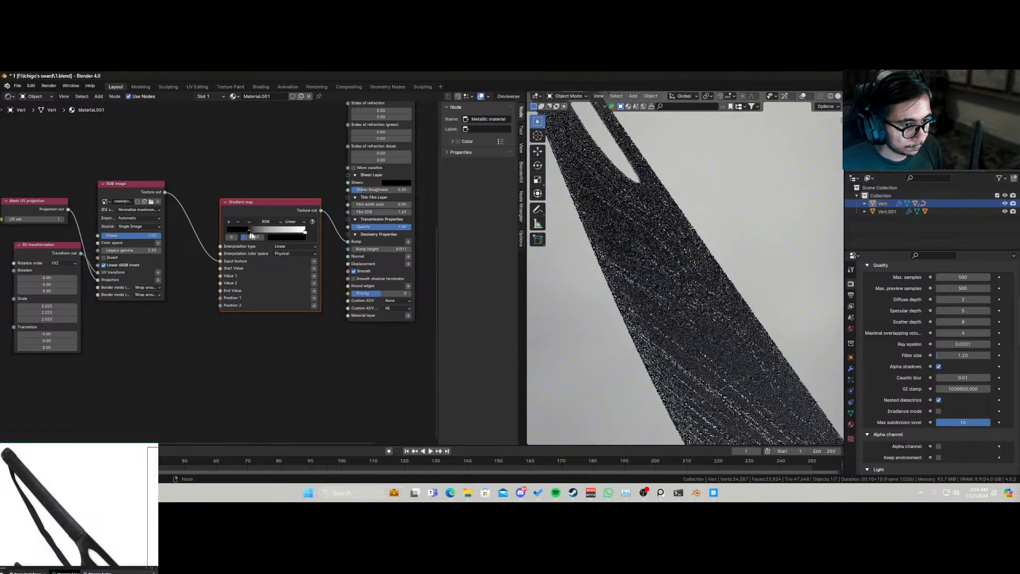
Step: Move the Gradient map's black and white stops closer together to sharpen the scratch contrast, and save the file
left_click_drag(252, 235, 260, 237)
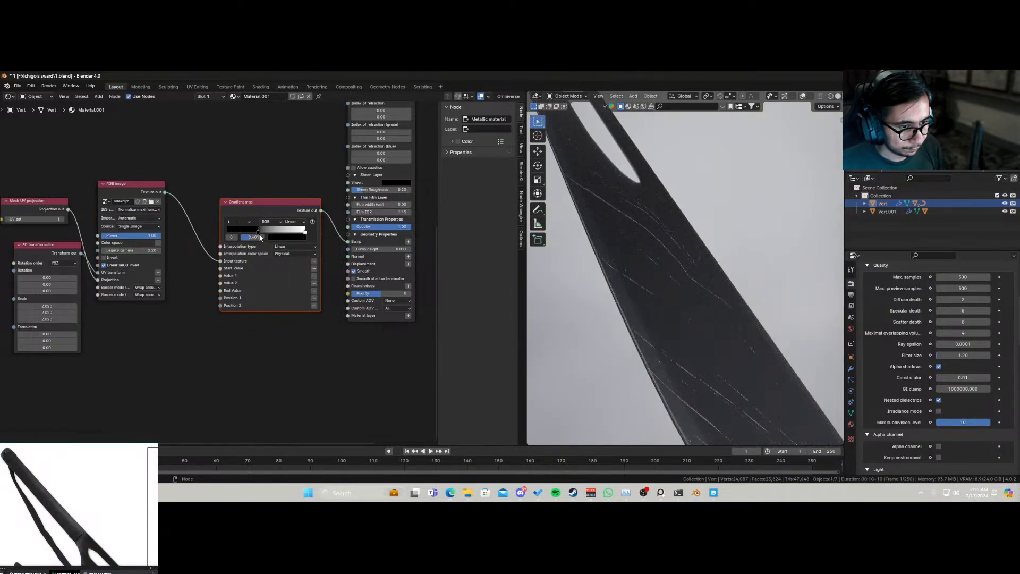
middle_click_drag(661, 269, 643, 321)
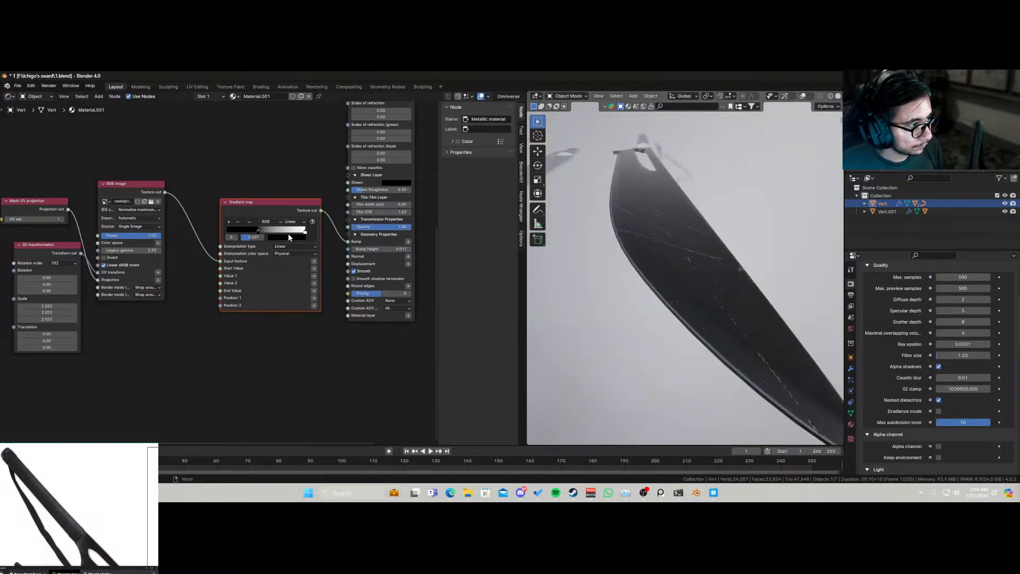
left_click(304, 233)
left_click_drag(285, 235, 281, 234)
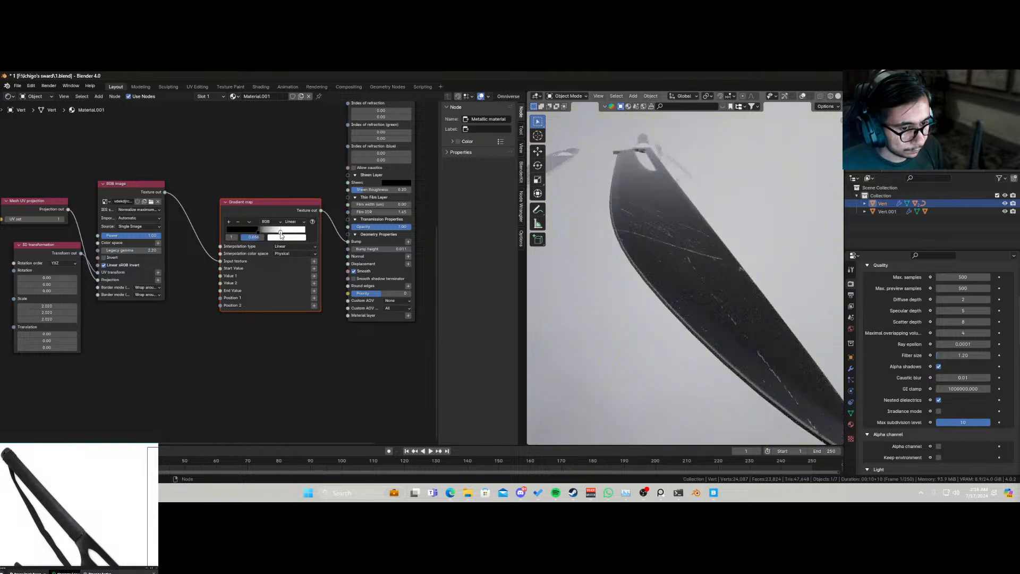
middle_click_drag(674, 269, 675, 294)
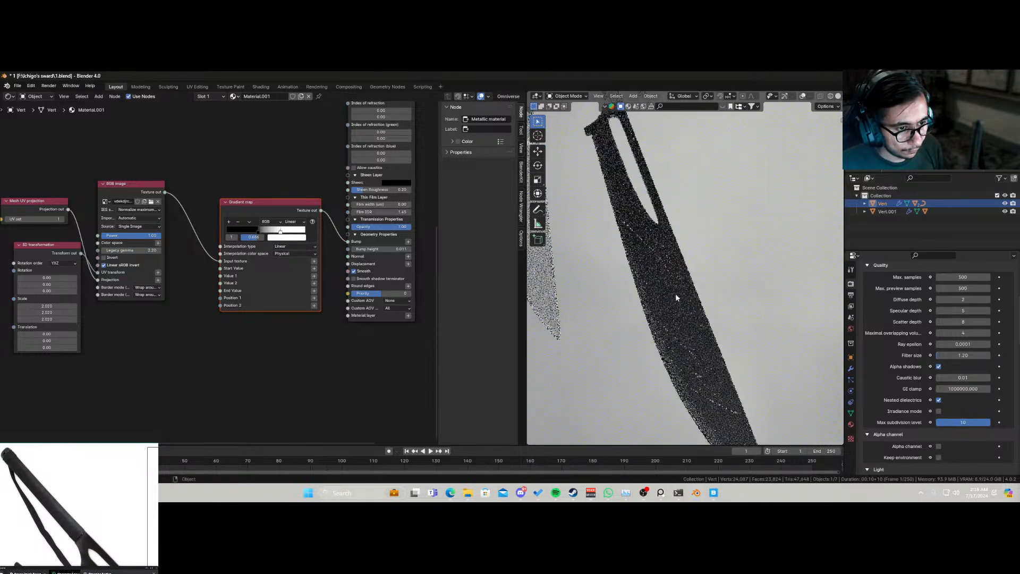
key("ctrl+s")
middle_click_drag(671, 331, 675, 367)
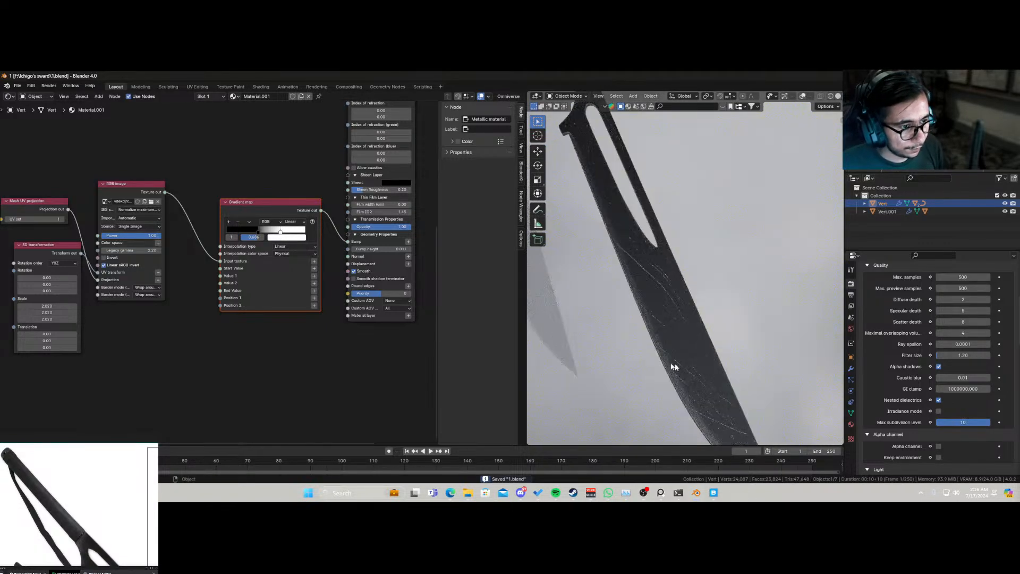
Step: Connect the Gradient map output to the Metallic material's Roughness input and move the Gradient map node away from the material
scroll(155, 160, "down", 3)
middle_click_drag(201, 207, 190, 238)
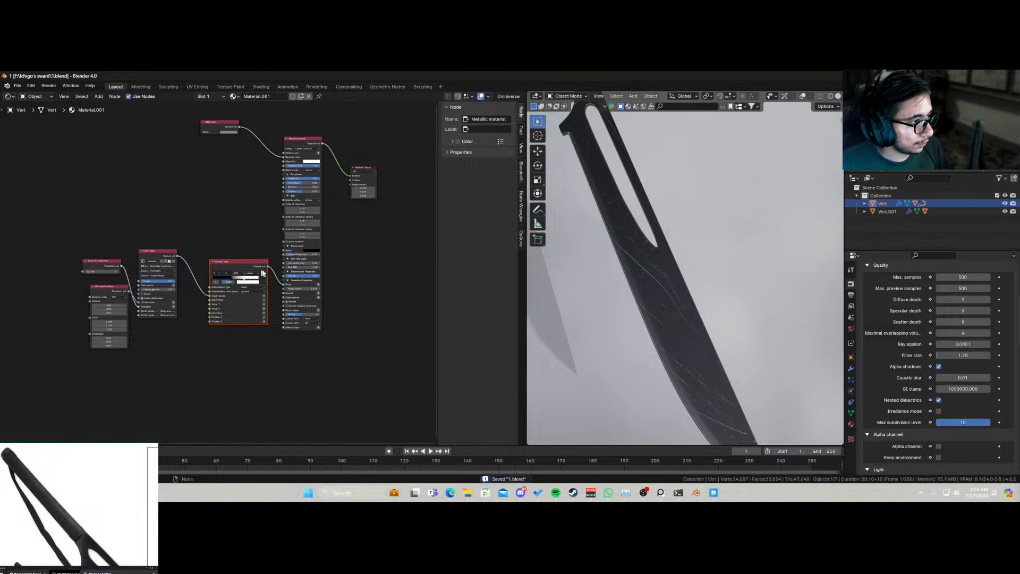
left_click_drag(267, 266, 283, 179)
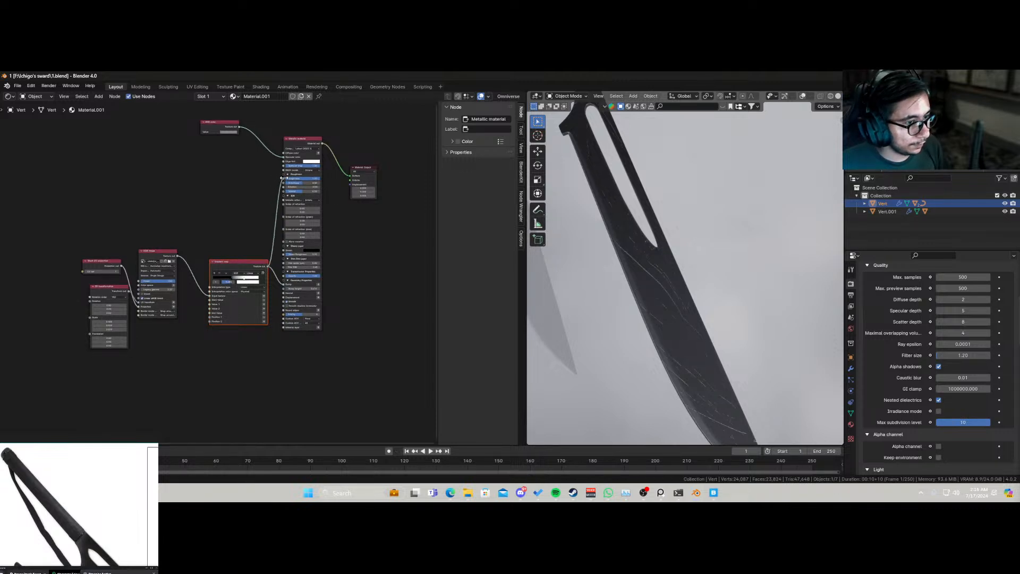
left_click_drag(242, 264, 204, 263)
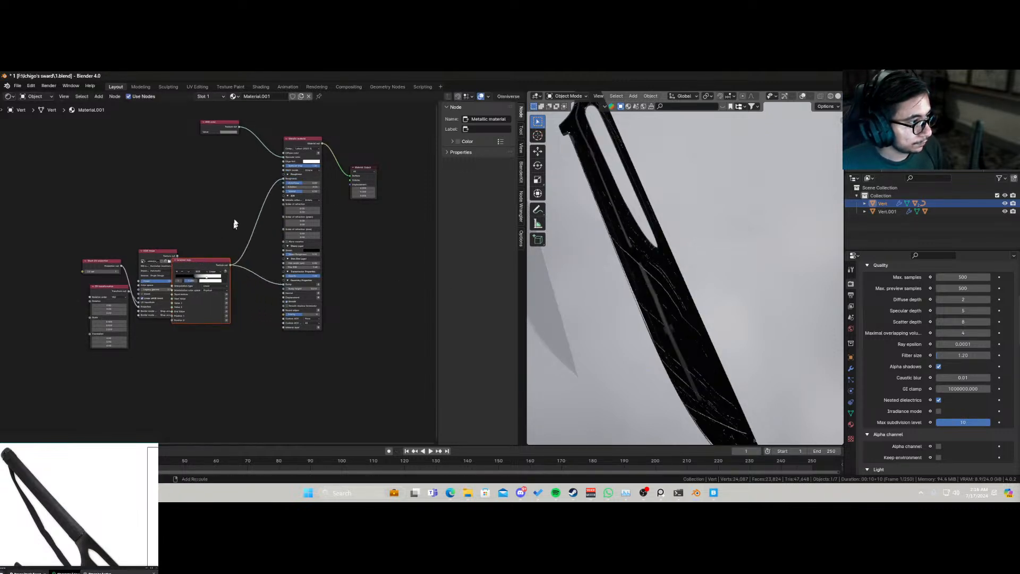
Step: Insert an Invert texture node between the Gradient map and the Roughness input, and save the file
key("shift+a")
type("s")
key("BackSpace")
type("inver")
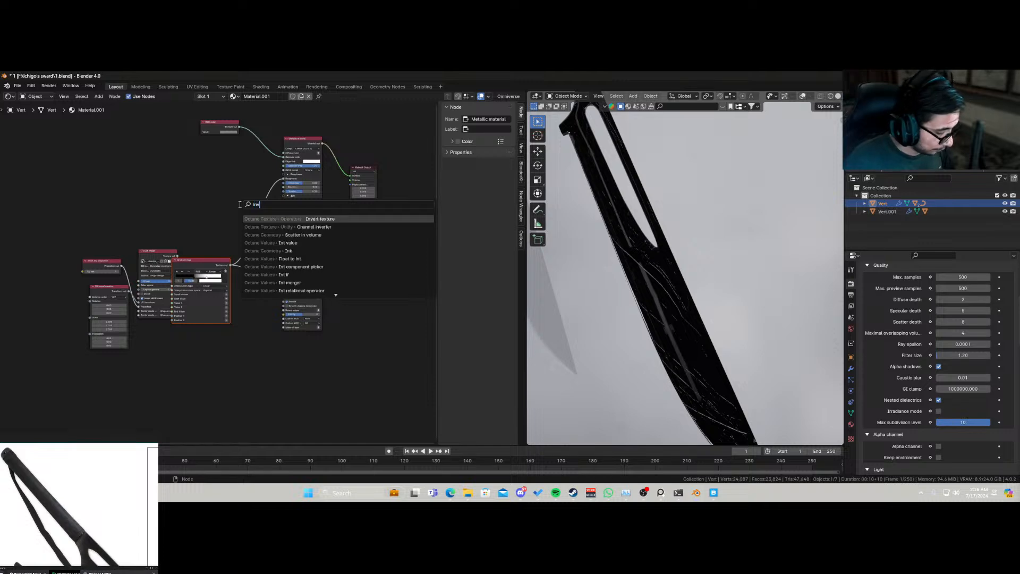
left_click(264, 219)
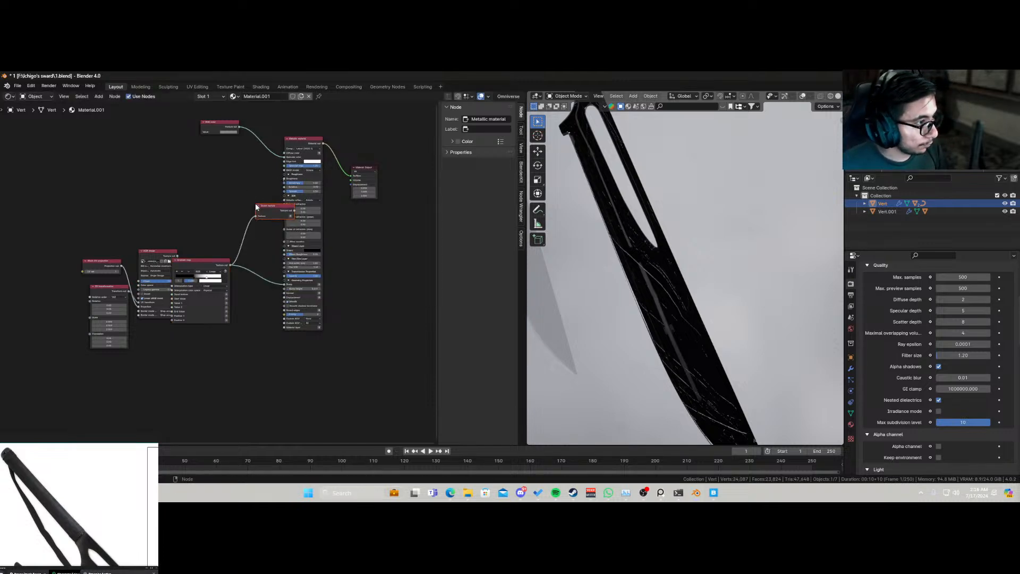
left_click(271, 214)
middle_click_drag(698, 358, 691, 326)
key("ctrl+s")
Step: Move the RGB image, Mesh UV projection and 3D transformation nodes clear of the Gradient map node
scroll(362, 283, "down", 1)
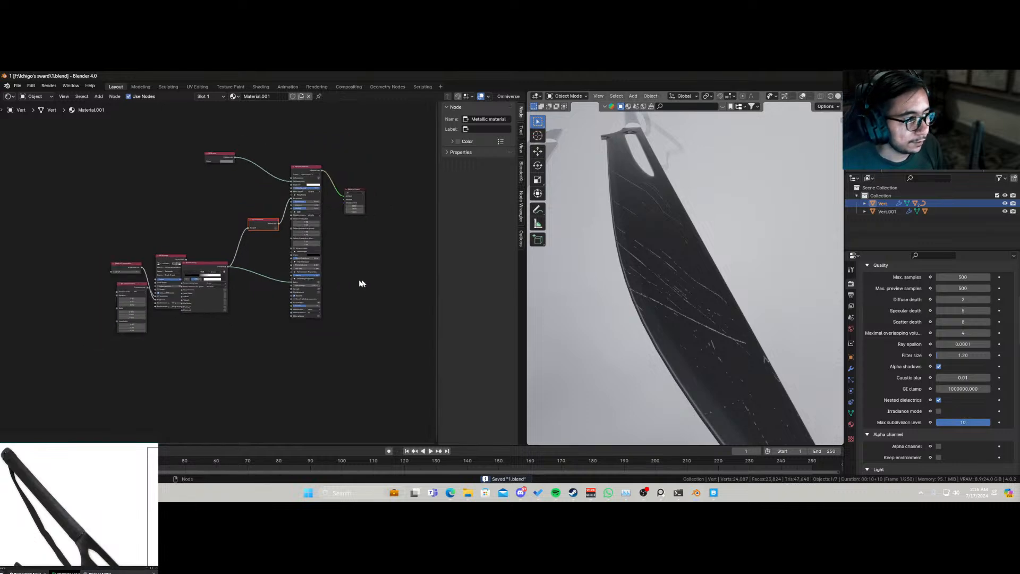
left_click_drag(97, 254, 157, 307)
key("g")
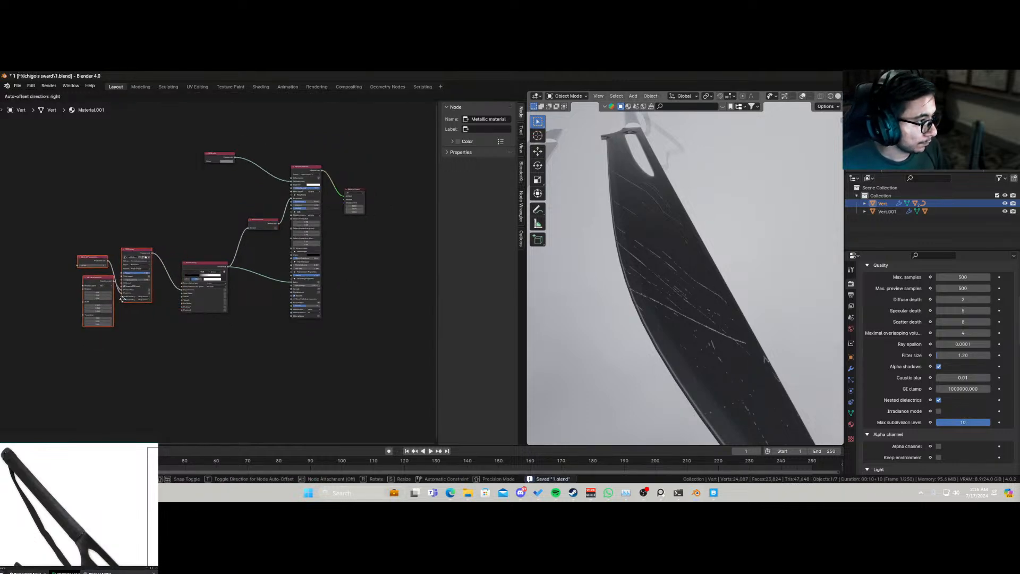
left_click(121, 299)
Step: Rename the blade's material as BLACK METAL
middle_click_drag(681, 290, 693, 328)
scroll(254, 196, "down", 1)
left_click(269, 96)
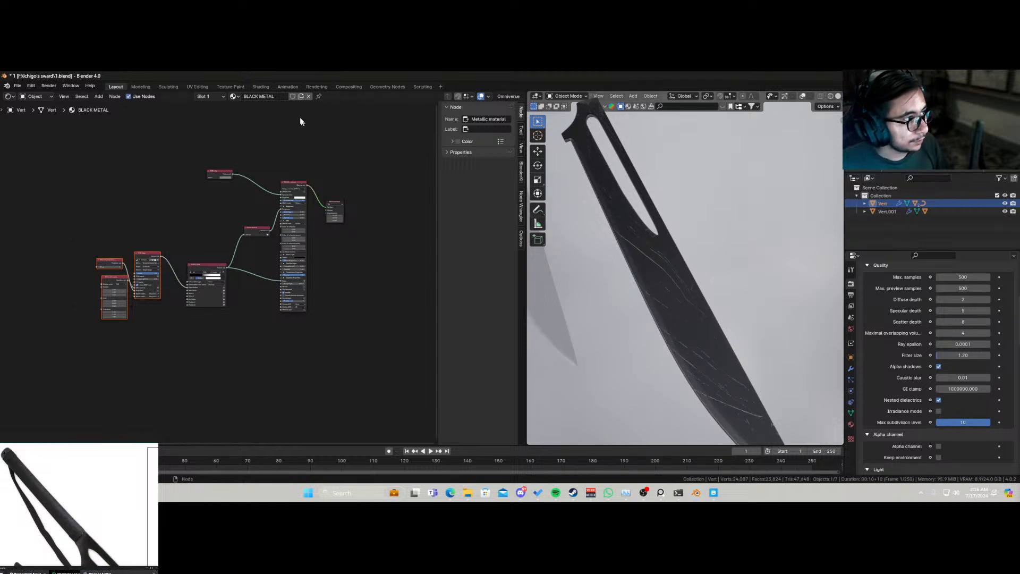
Step: Add a second material slot to the blade and load BLACK METAL into it
left_click(851, 424)
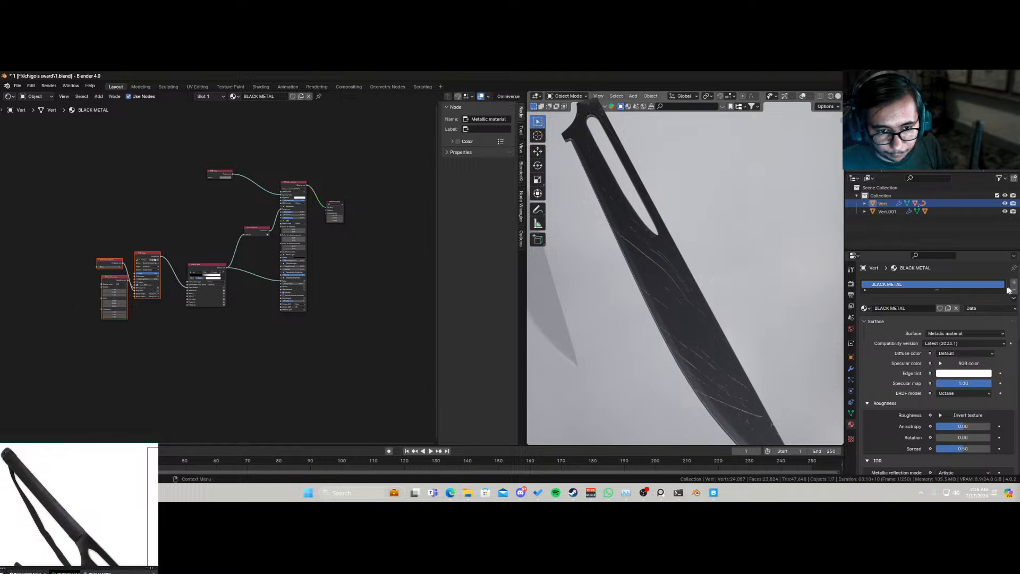
left_click(1013, 283)
left_click(865, 326)
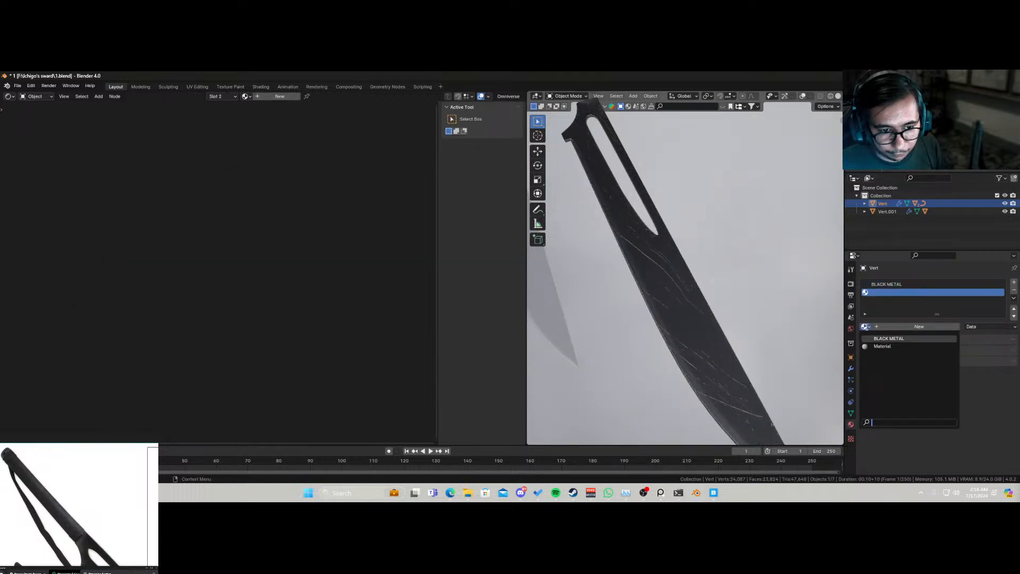
left_click(889, 339)
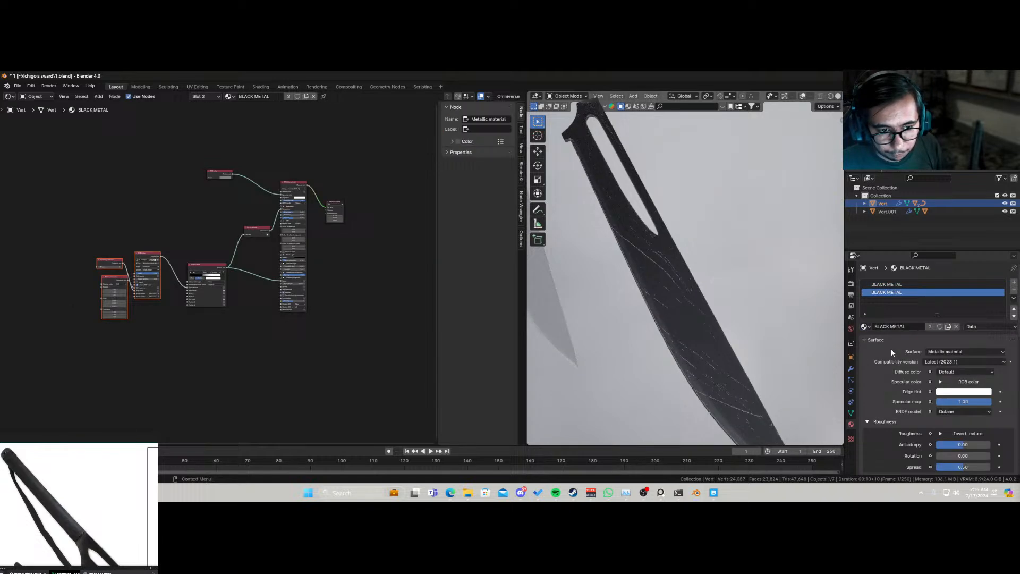
Step: Make the second slot's material a single-user copy and rename it SHARP METAL
left_click(289, 96)
double_click(279, 98)
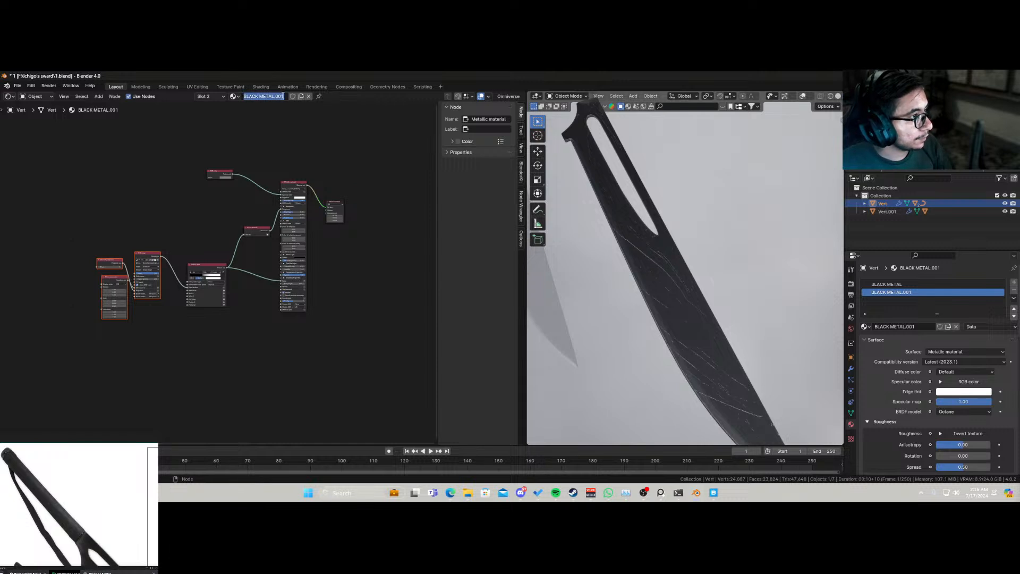
left_click_drag(285, 98, 233, 102)
type("SHAR")
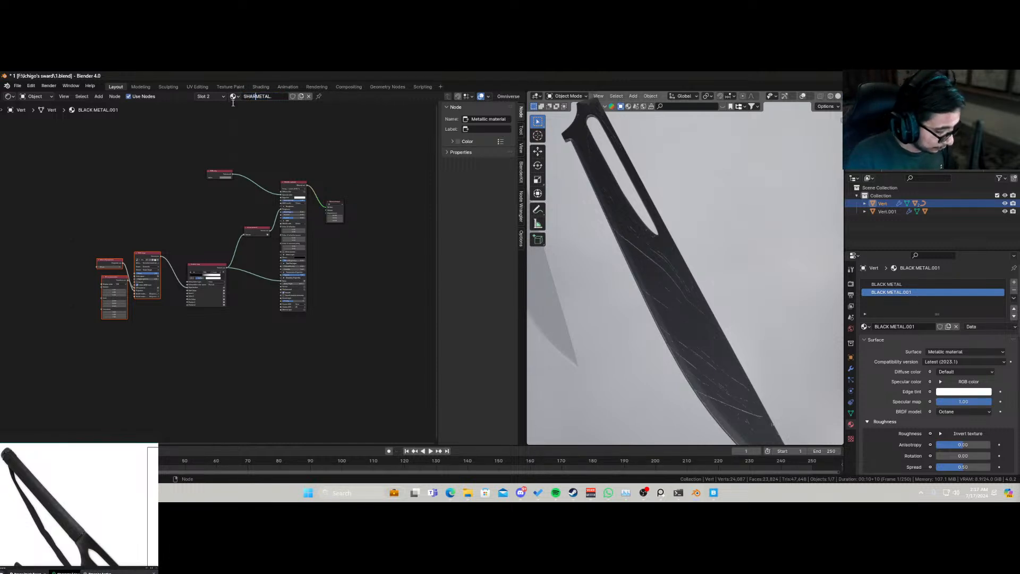
type("P")
key("Return")
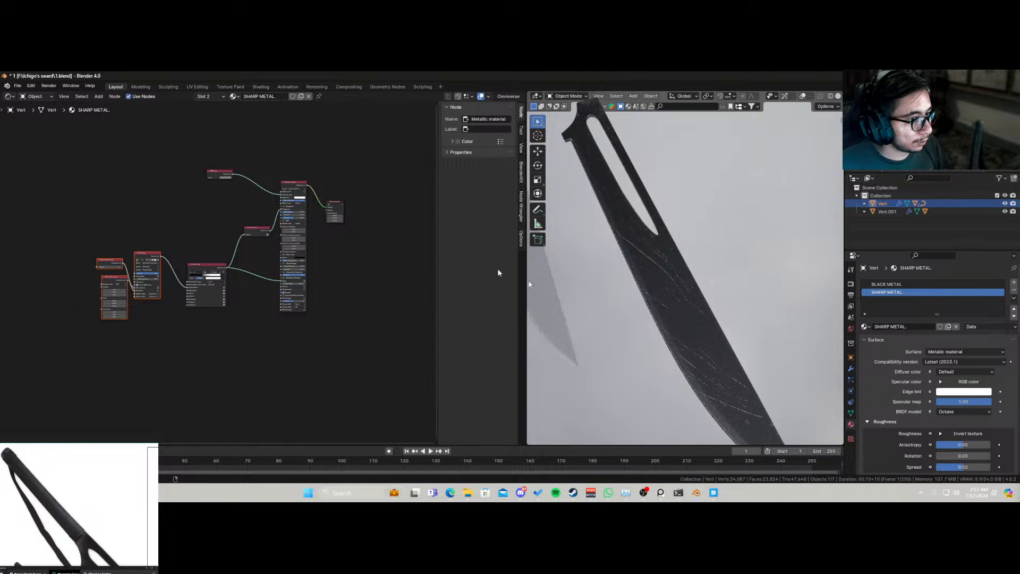
Step: Enter Edit Mode on the blade, turn on the viewport overlays and switch to face selection
middle_click_drag(738, 353, 717, 323)
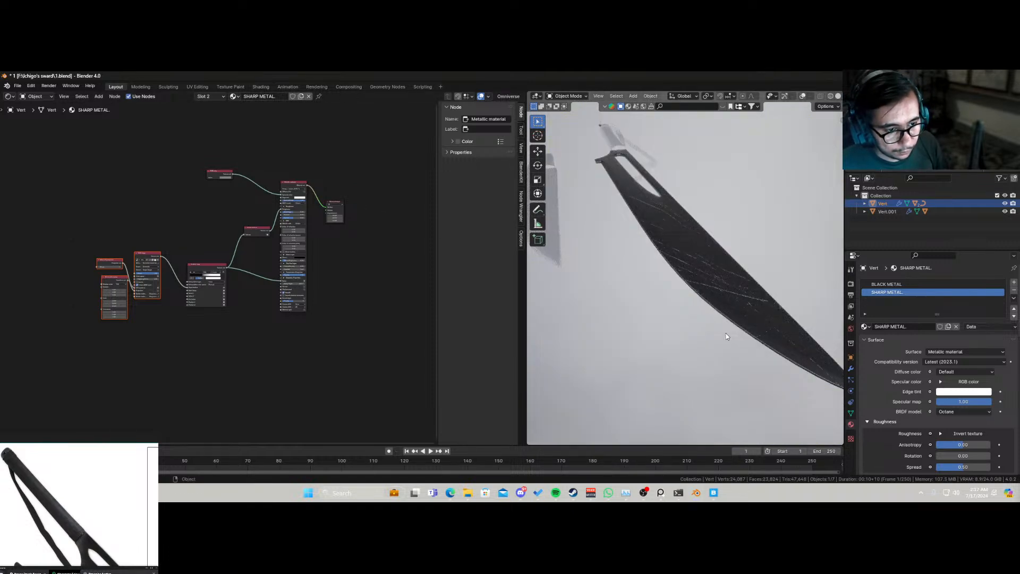
key("Tab")
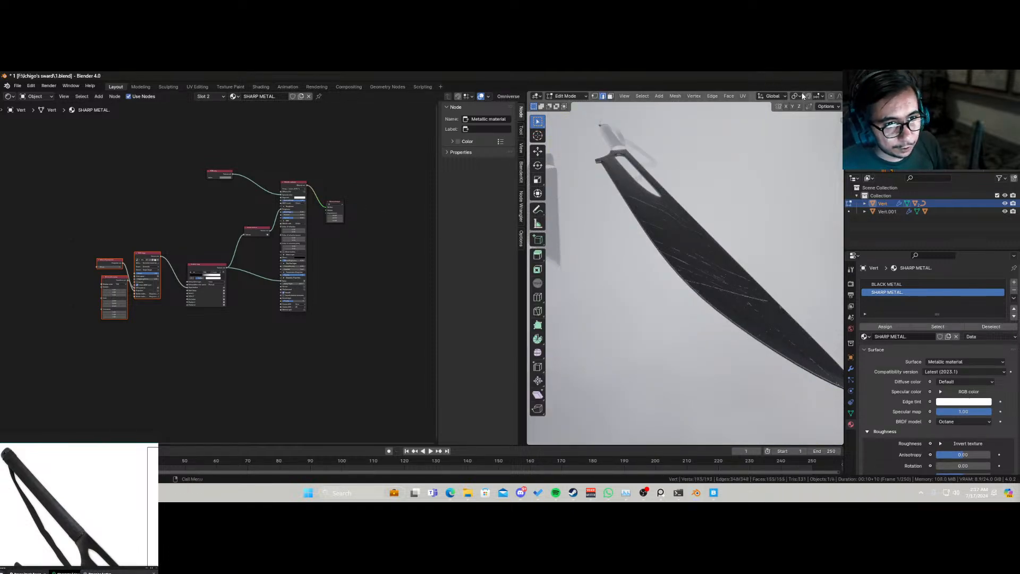
scroll(802, 96, "down", 5)
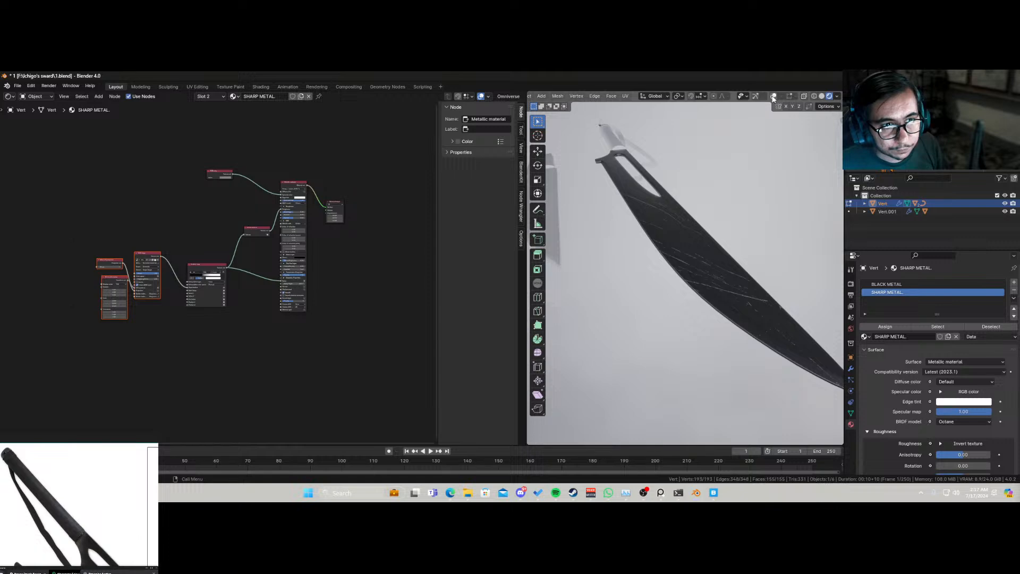
left_click(773, 97)
left_click(755, 327)
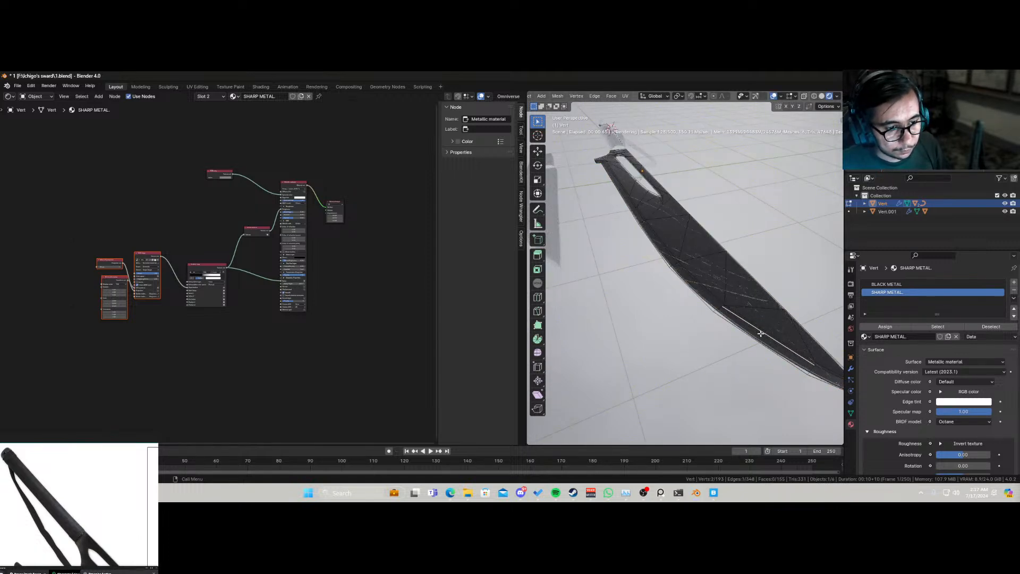
left_click(787, 350)
middle_click_drag(789, 352, 743, 335)
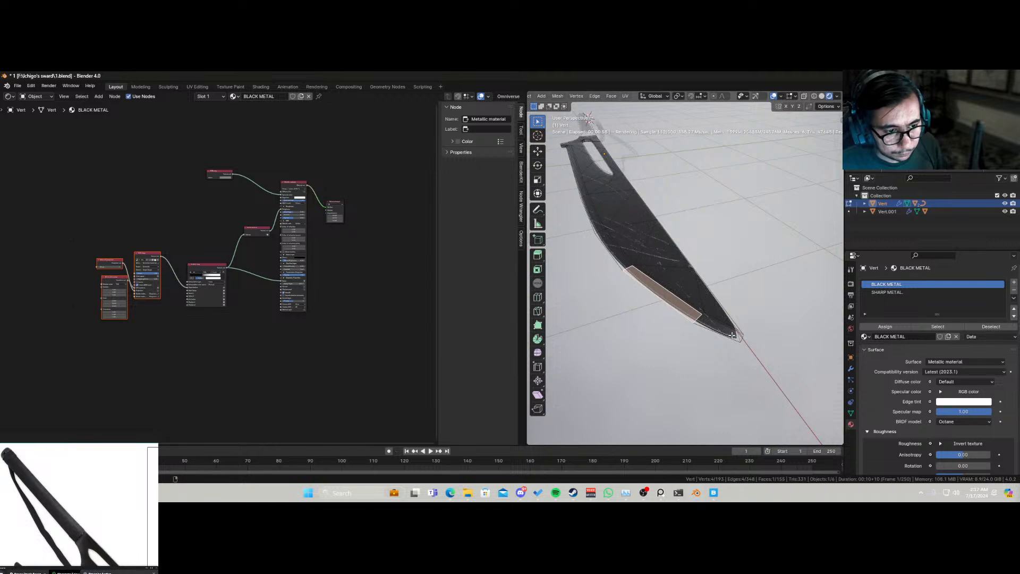
Step: Select the faces along the blade's cutting edge from the tip to the handle end and assign SHARP METAL to them
key("alt+a")
left_click(738, 338)
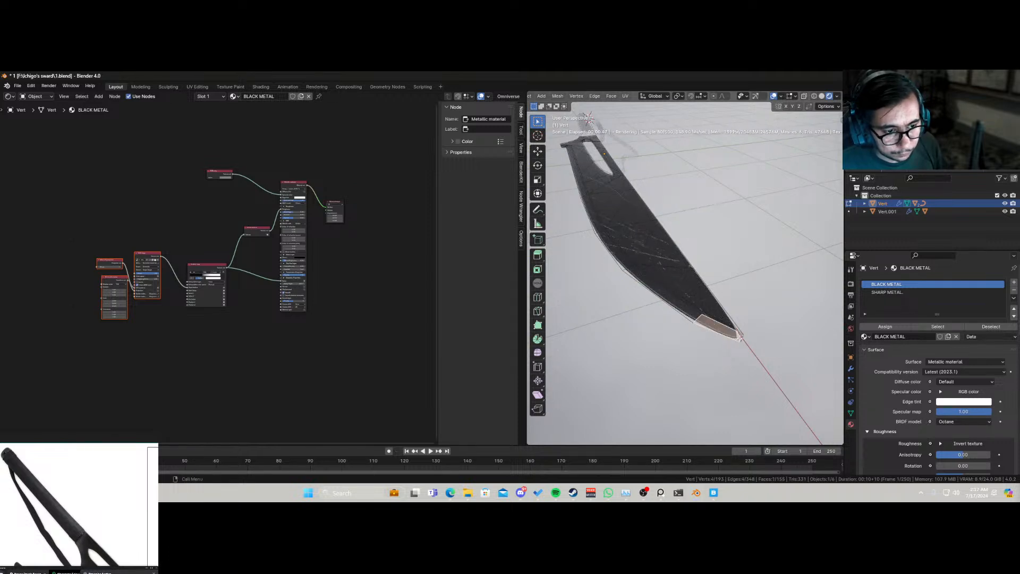
left_click(739, 338, "ctrl")
middle_click_drag(629, 307, 669, 295)
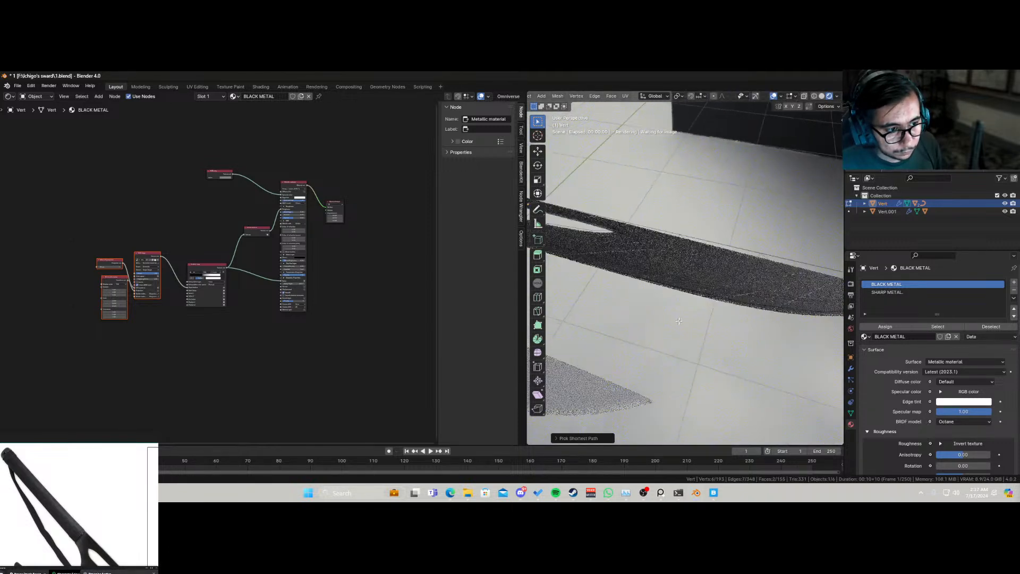
left_click(643, 269, "ctrl")
middle_click_drag(578, 278, 656, 373)
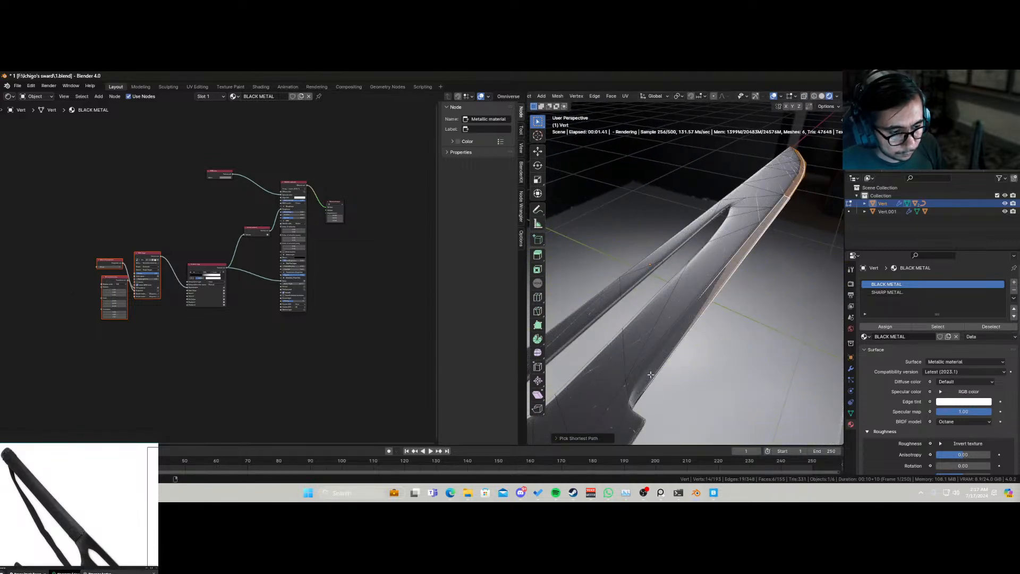
left_click(639, 393, "ctrl")
key("alt+z")
middle_click_drag(640, 393, 676, 276)
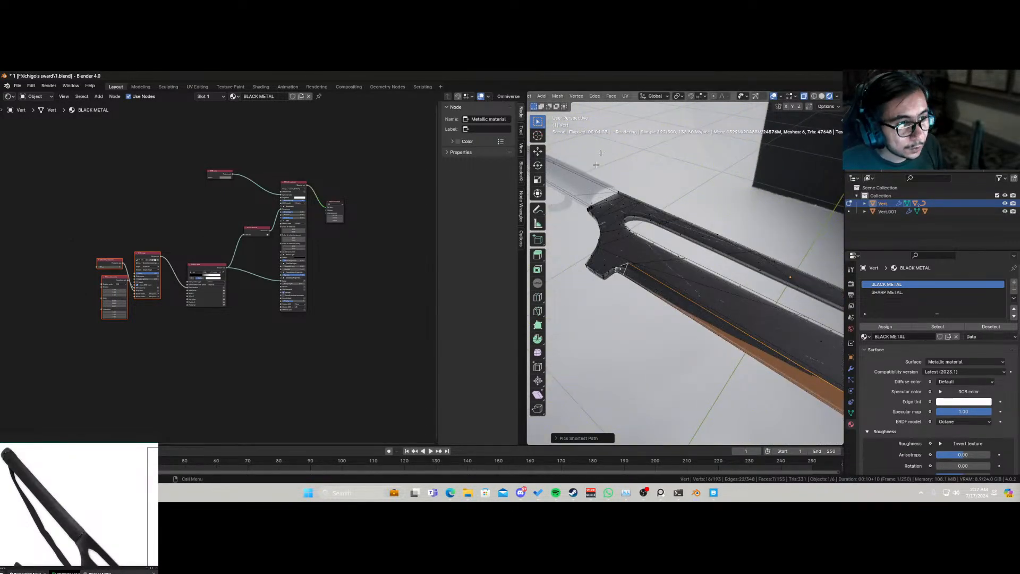
left_click(894, 292)
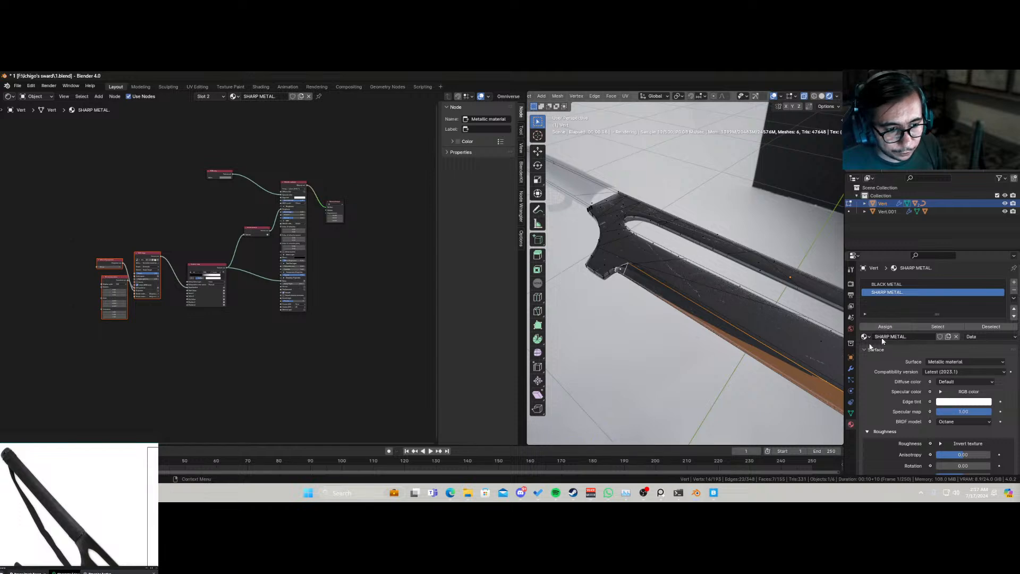
key("Tab")
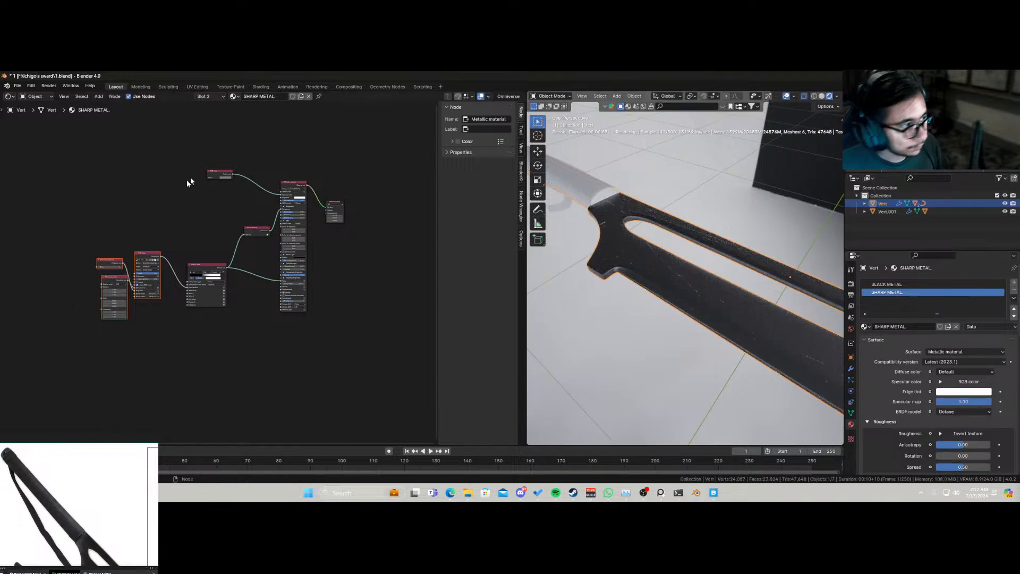
Step: Disconnect the RGB color node from SHARP METAL's Specular color input
left_click_drag(280, 195, 267, 196)
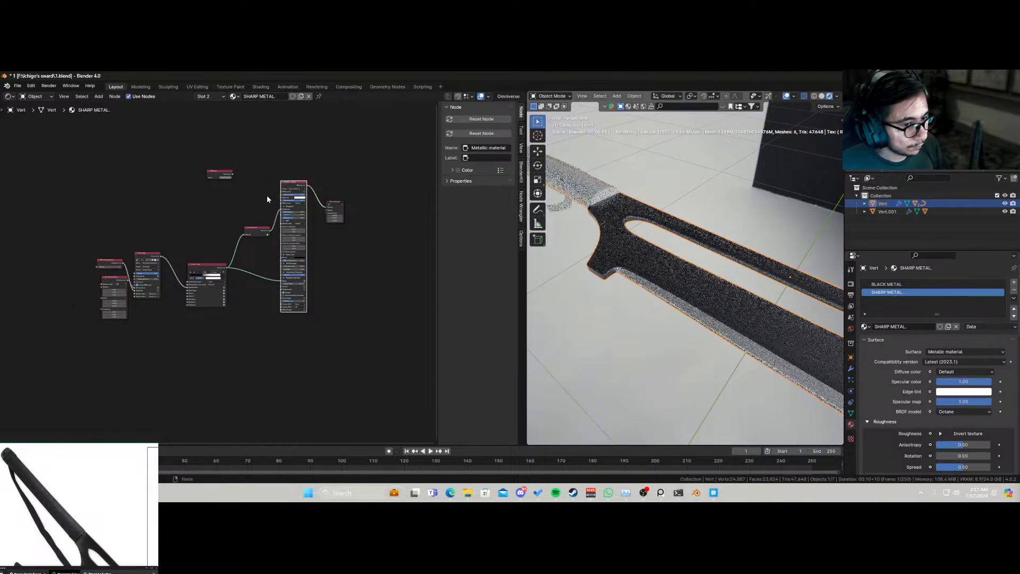
scroll(726, 322, "up", 3)
scroll(725, 322, "down", 5)
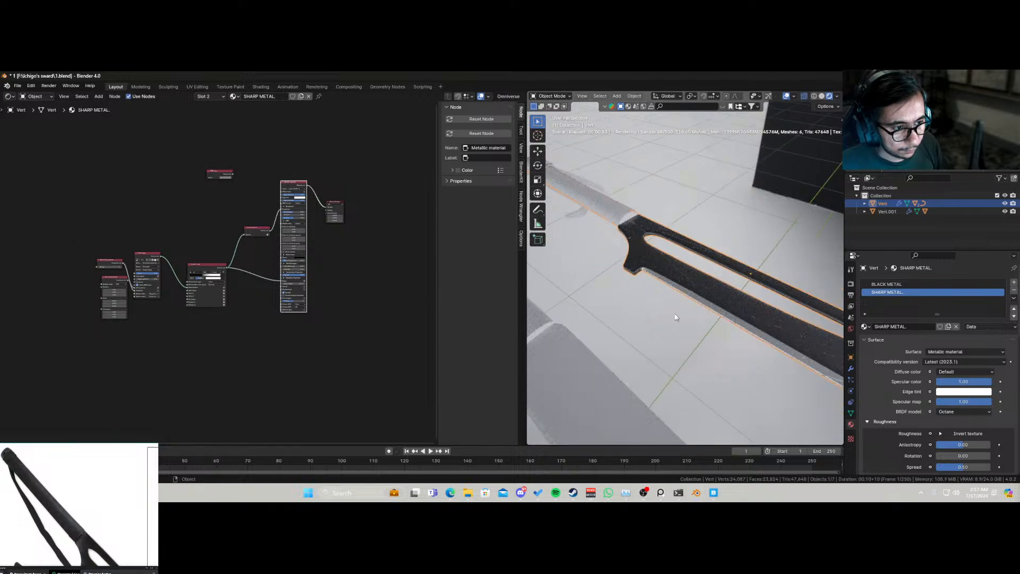
Step: Examine the rendered cutting edge against the scratched dark blade up close and from several angles
scroll(675, 316, "up", 2)
scroll(581, 296, "down", 2)
middle_click_drag(581, 296, 601, 290)
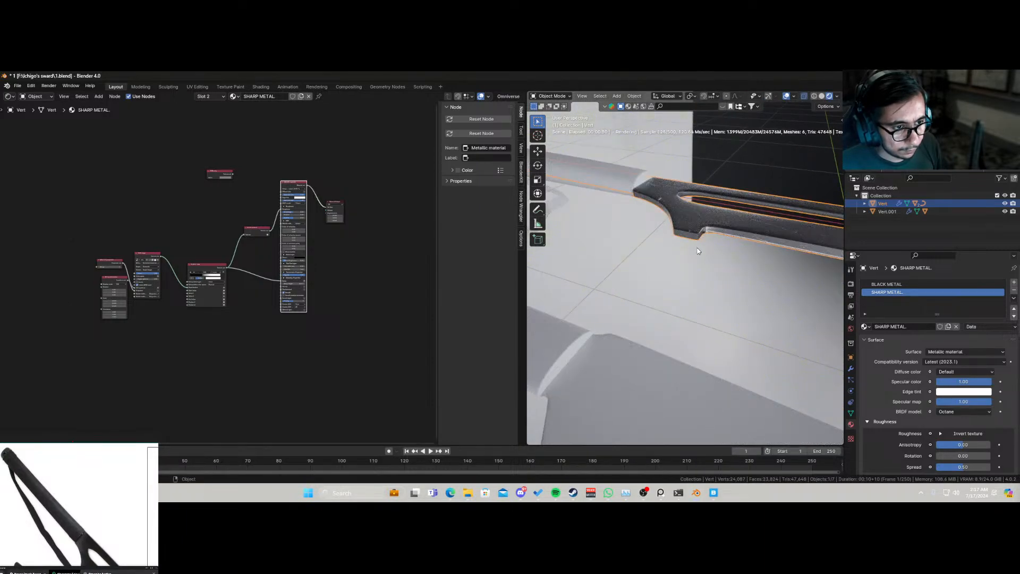
middle_click_drag(699, 251, 677, 250)
scroll(694, 235, "up", 3)
scroll(604, 276, "up", 2)
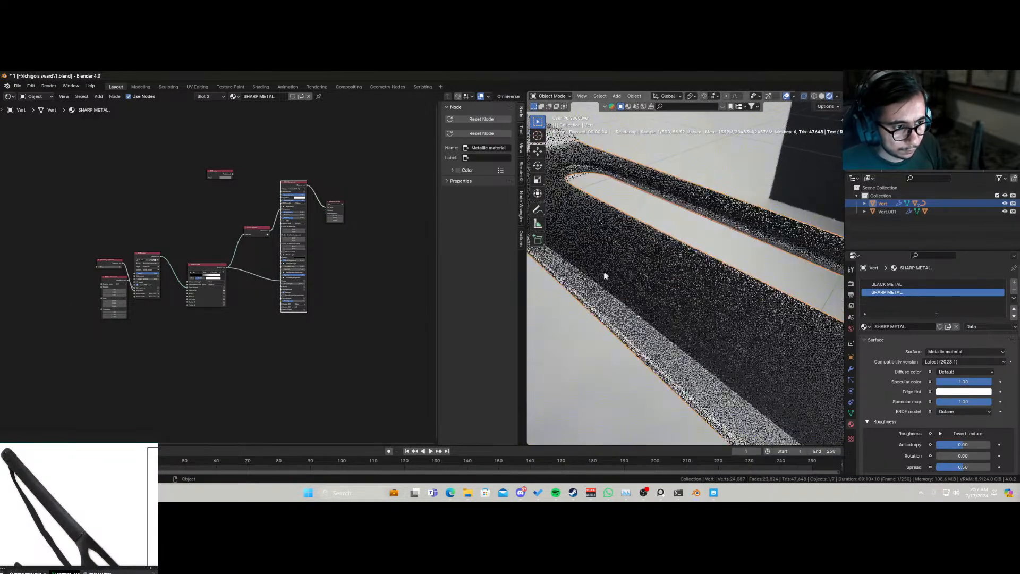
scroll(574, 286, "down", 5)
middle_click_drag(604, 286, 659, 267)
middle_click_drag(607, 228, 706, 342, "shift")
scroll(684, 340, "up", 3)
scroll(656, 374, "up", 2)
scroll(656, 372, "down", 4)
scroll(653, 357, "up", 4)
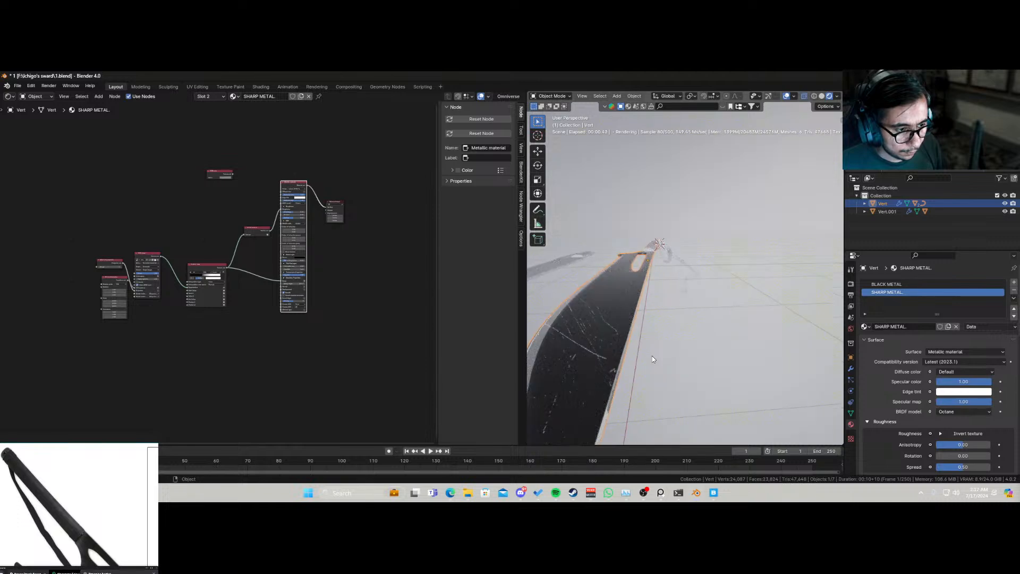
Step: Set SHARP METAL's Anisotropy to -0.83 and save the file
key("ctrl+s")
scroll(643, 353, "down", 2)
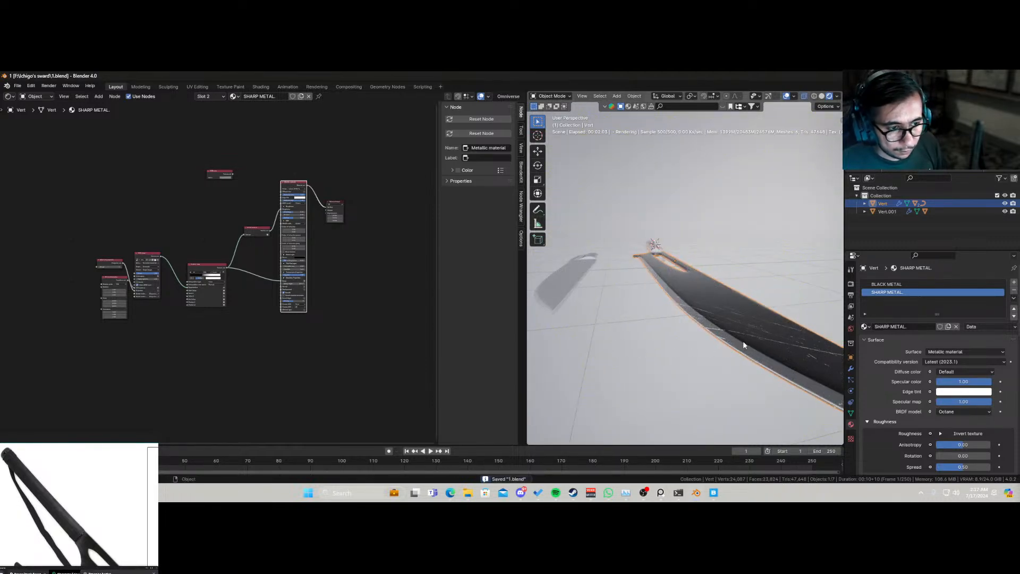
scroll(309, 264, "up", 5)
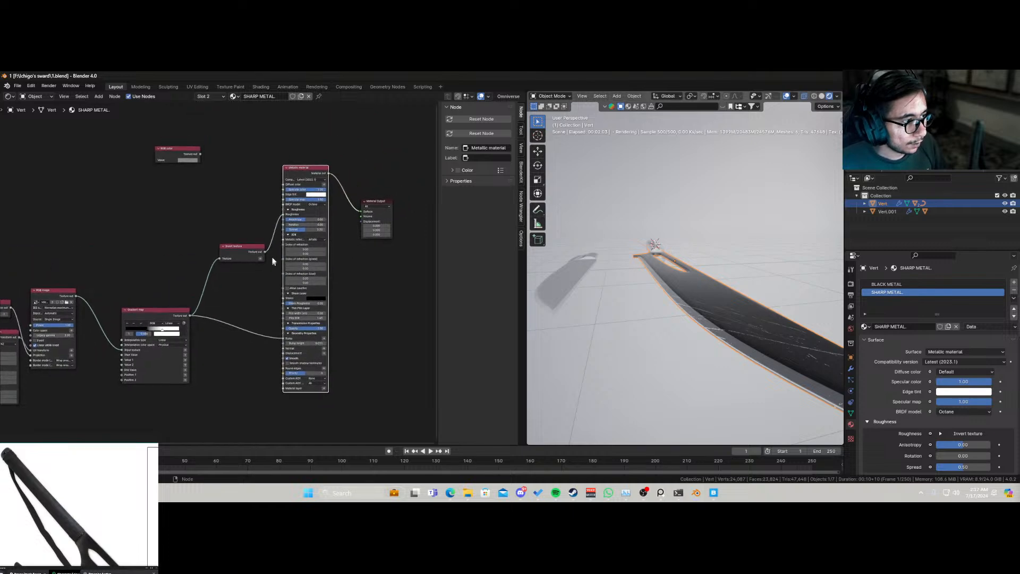
left_click_drag(336, 201, 314, 200)
middle_click_drag(729, 338, 725, 331)
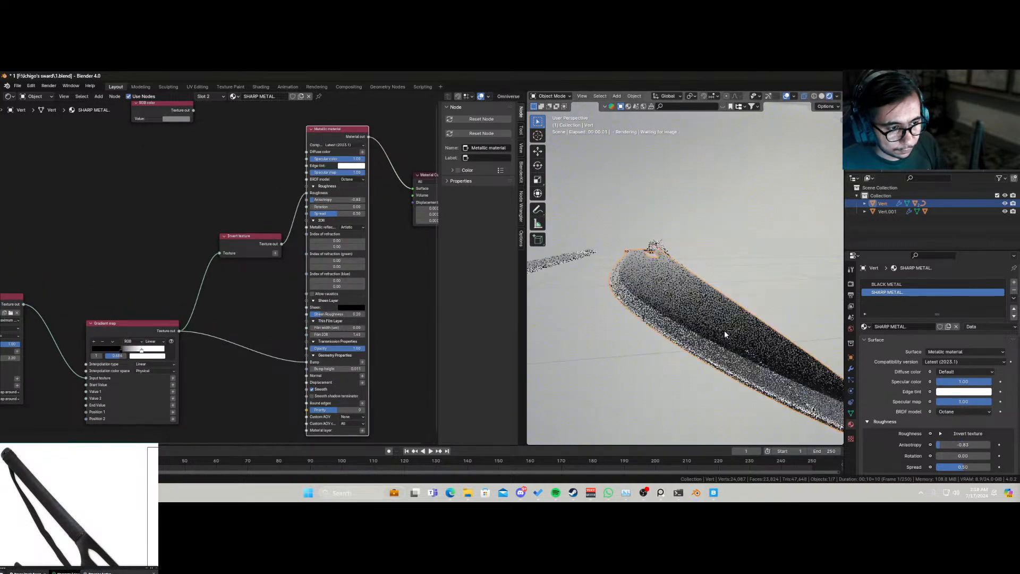
key("ctrl+s")
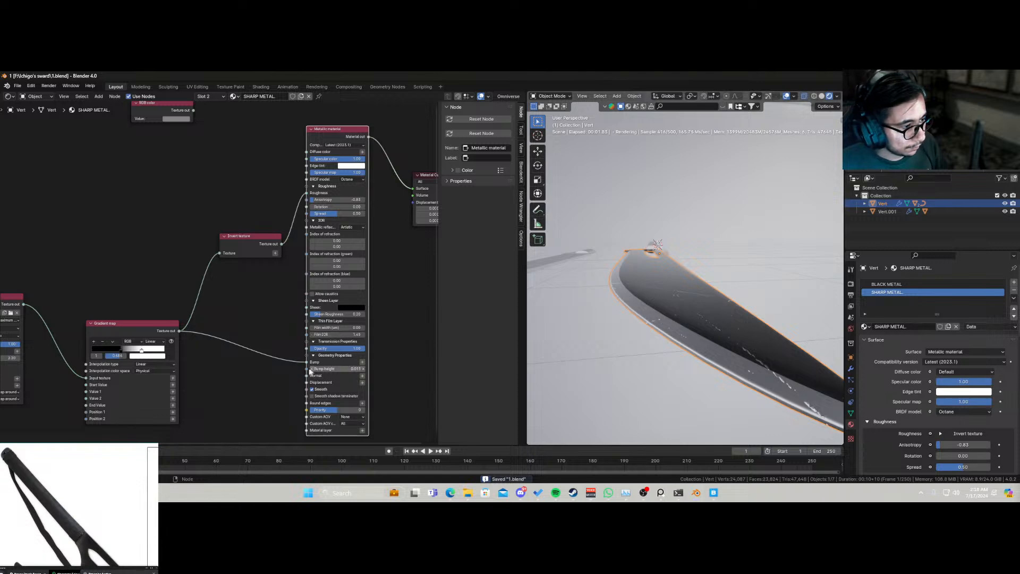
Step: Disconnect the Invert texture from SHARP METAL's Roughness input, set Roughness to 0.11 and save the file
left_click_drag(307, 362, 304, 376)
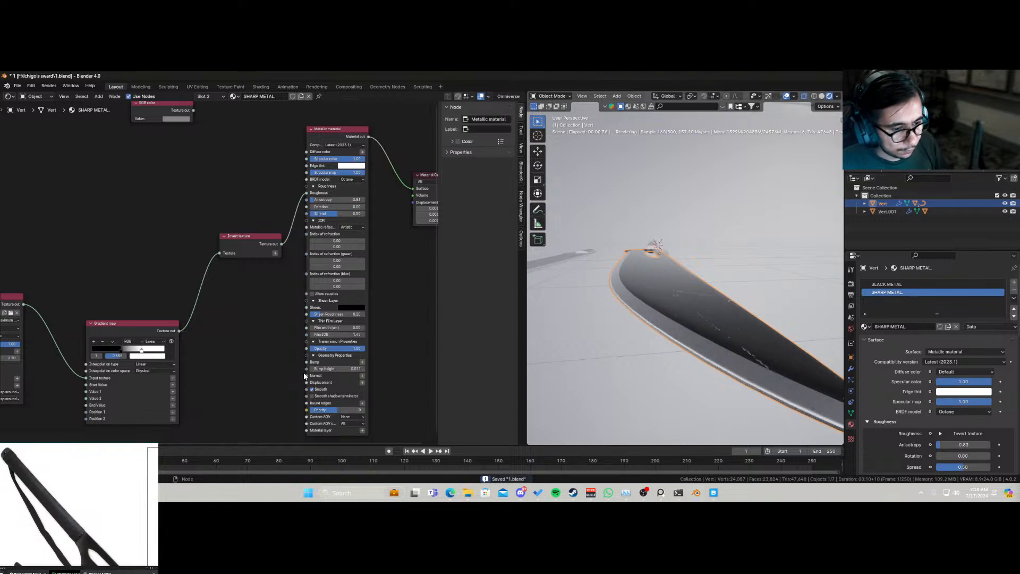
key("ctrl+z")
left_click(307, 198)
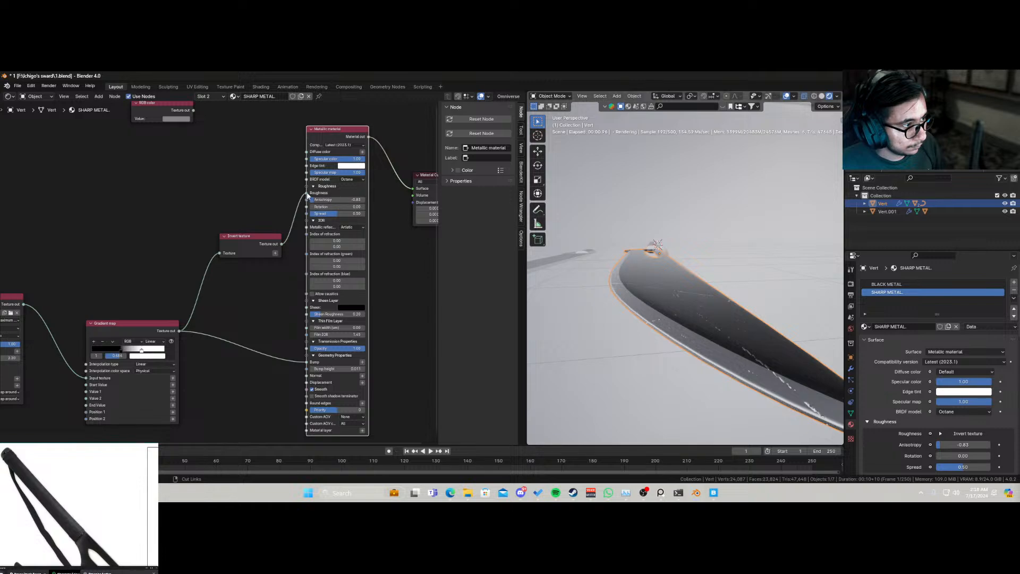
mouse_move(307, 196)
left_mouse_down()
mouse_move(292, 193)
mouse_move(293, 204)
left_mouse_up()
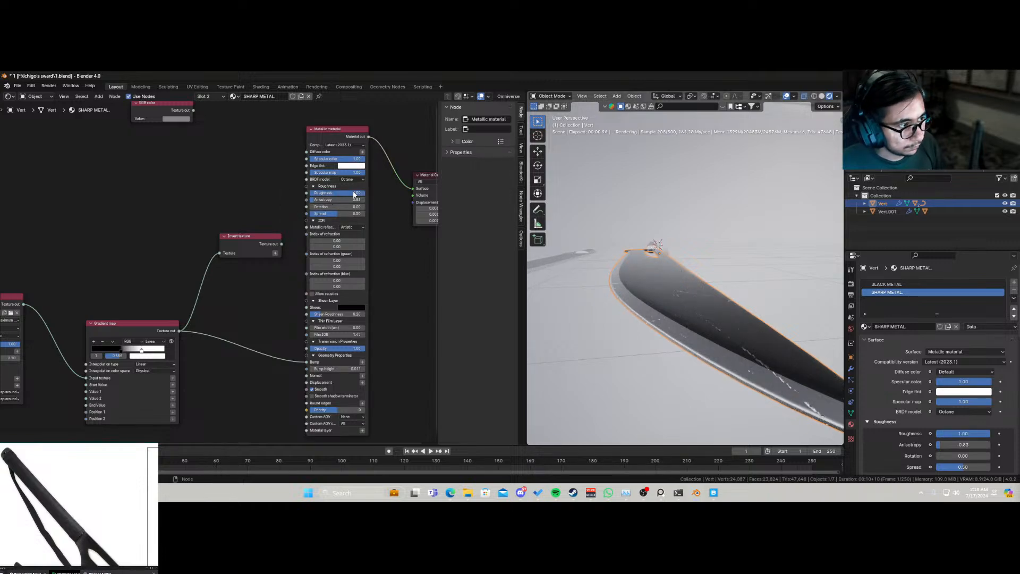
left_click_drag(354, 195, 316, 194)
mouse_move(681, 338)
middle_mouse_down()
mouse_move(717, 340)
mouse_move(682, 336)
middle_mouse_up()
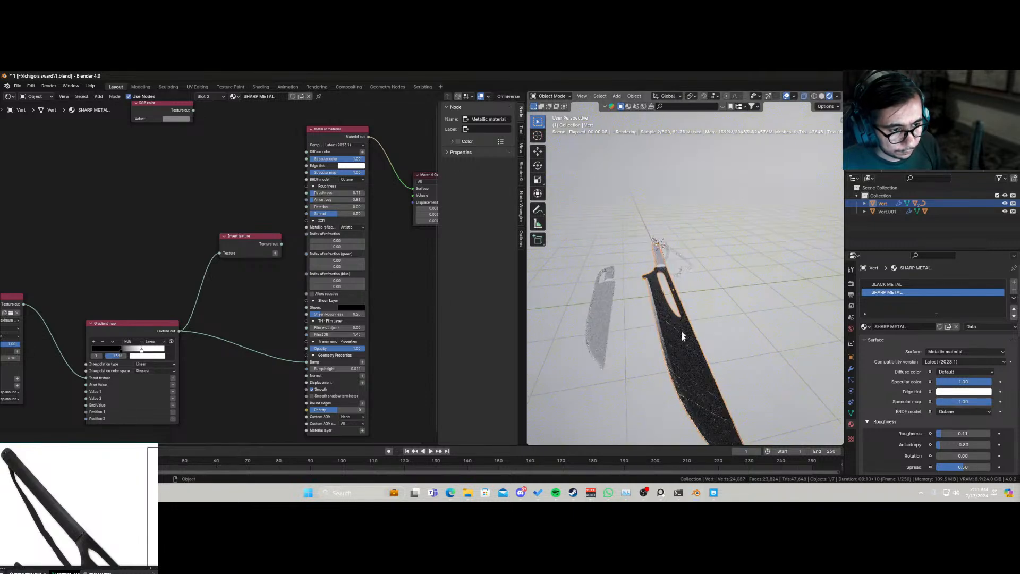
key("ctrl+s")
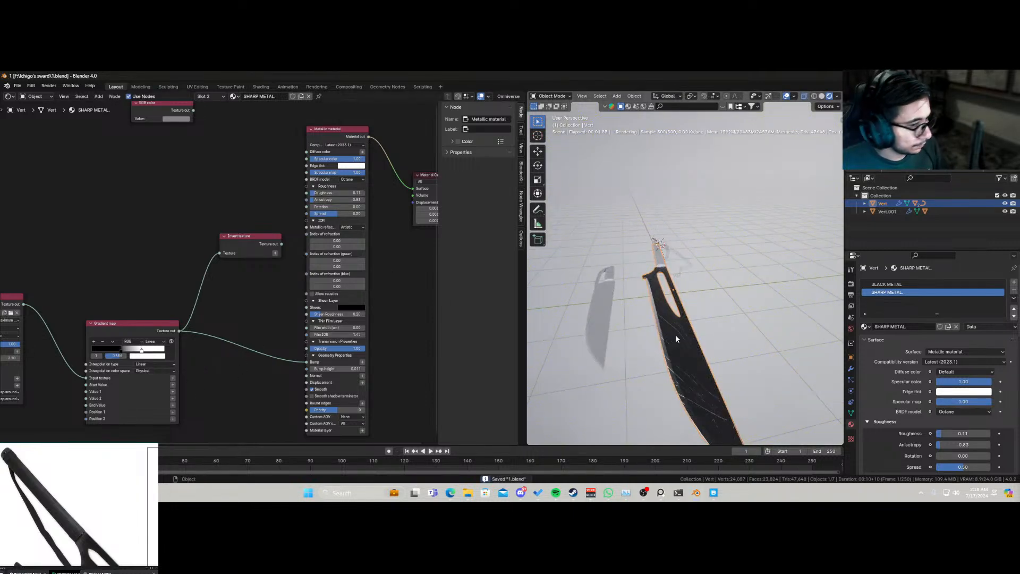
Step: Select the smaller sword, compare it with the reference image and apply the existing BLACK METAL material to it
middle_click_drag(657, 327, 681, 340)
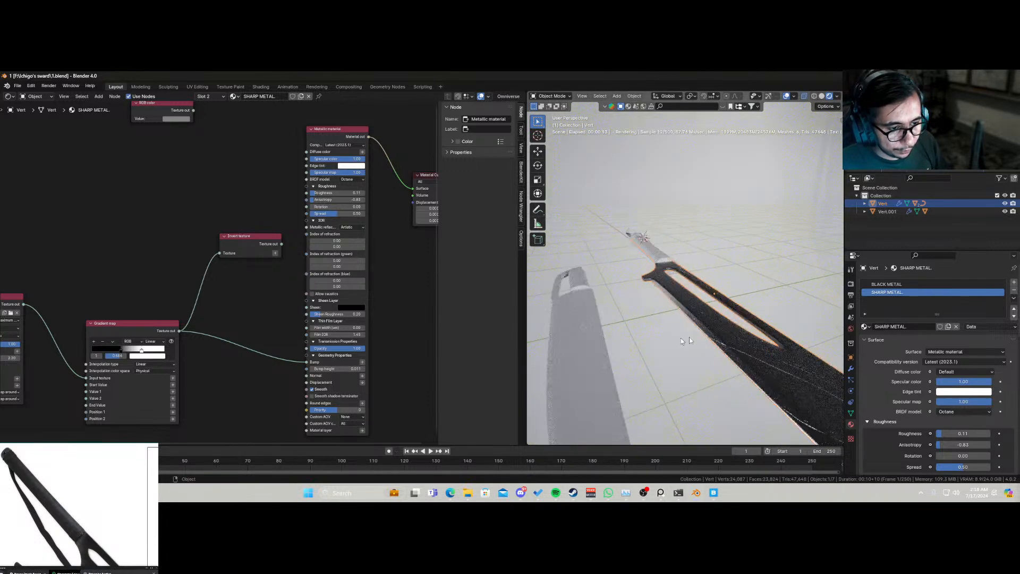
left_click(586, 352)
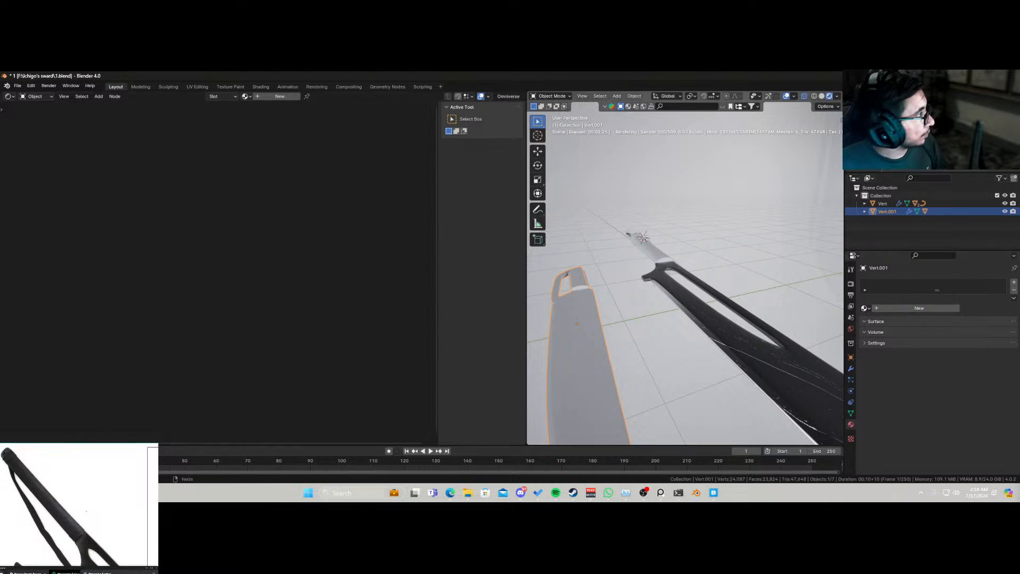
scroll(84, 493, "down", 4)
middle_click_drag(80, 528, 93, 493)
scroll(80, 499, "up", 3)
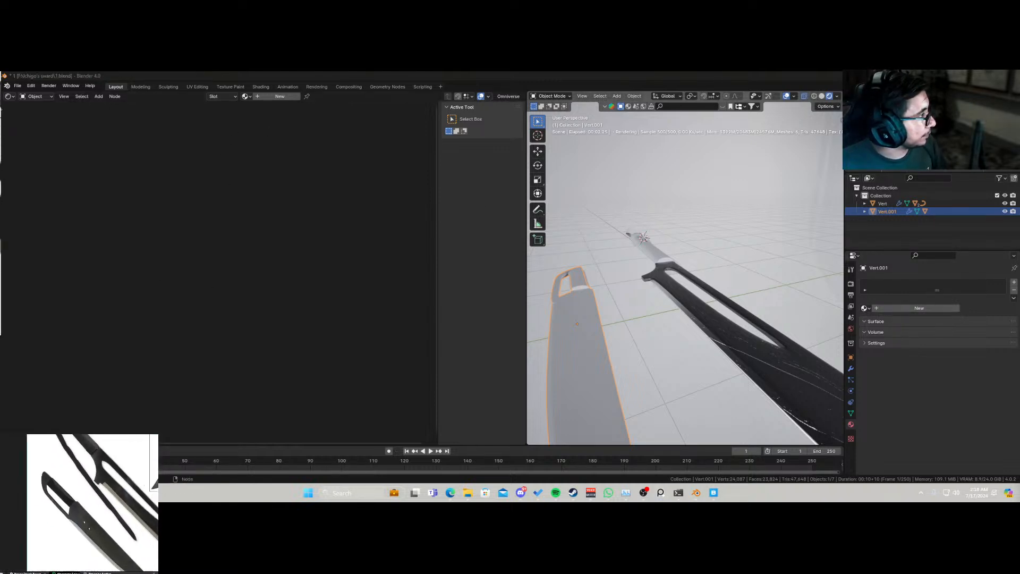
left_click(866, 308)
left_click(872, 321)
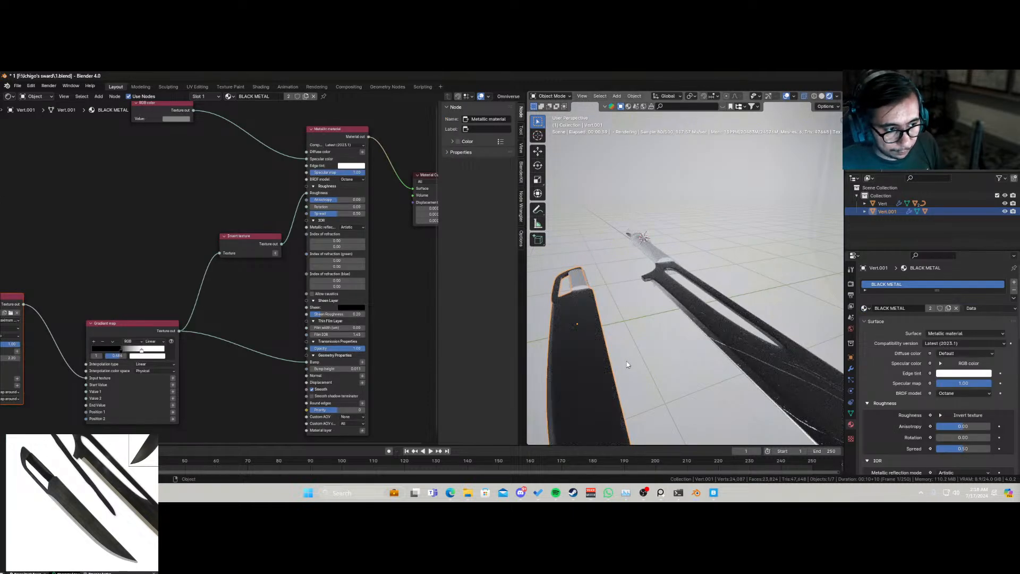
Step: Add a second material slot to the smaller sword and fill it with the existing SHARP METAL material
left_click(1015, 284)
left_click(865, 326)
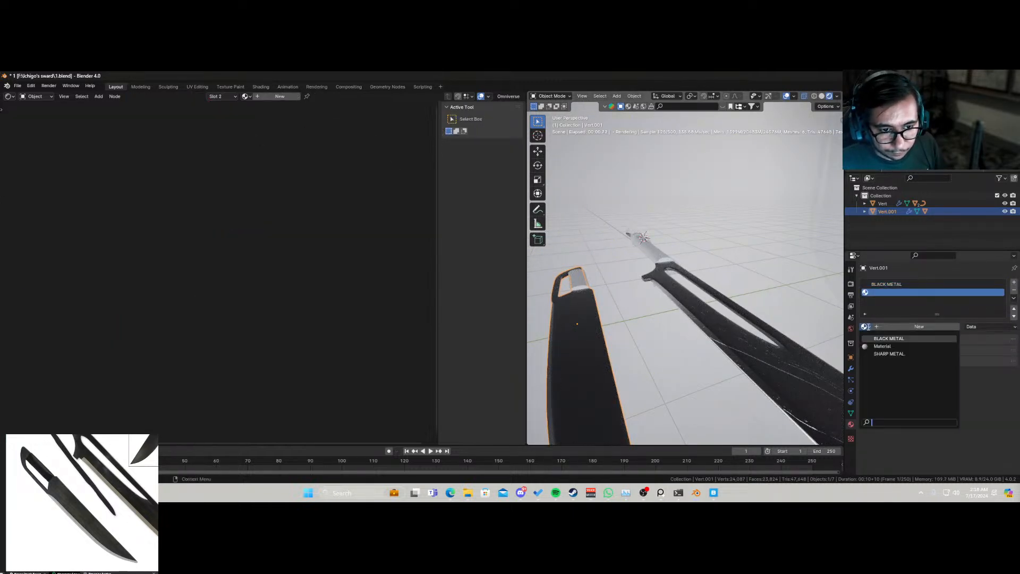
left_click(904, 353)
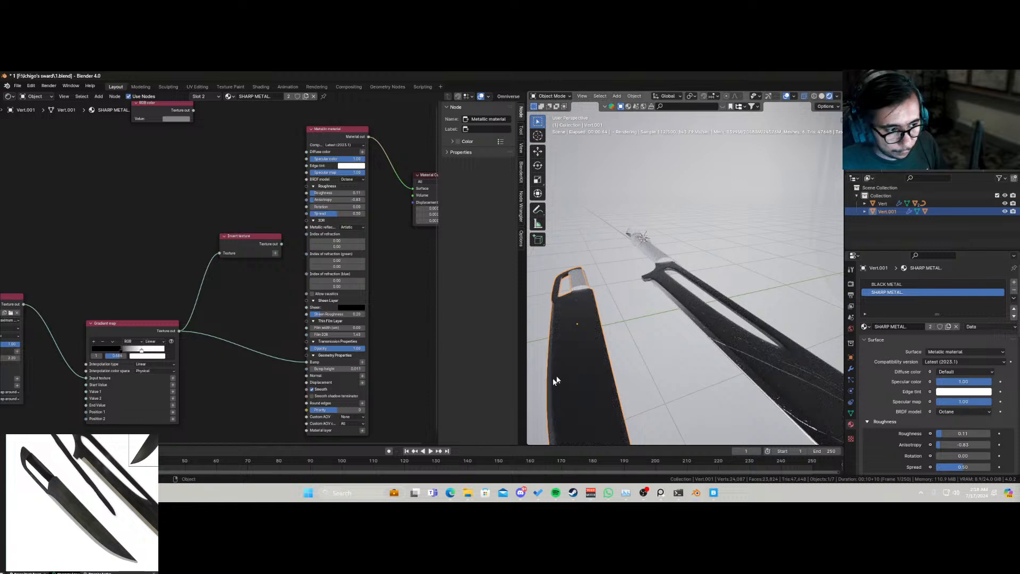
Step: Select the faces along the smaller sword's cutting edge from the tip to the handle end and assign SHARP METAL to them
middle_click_drag(575, 365, 585, 352)
key("Tab")
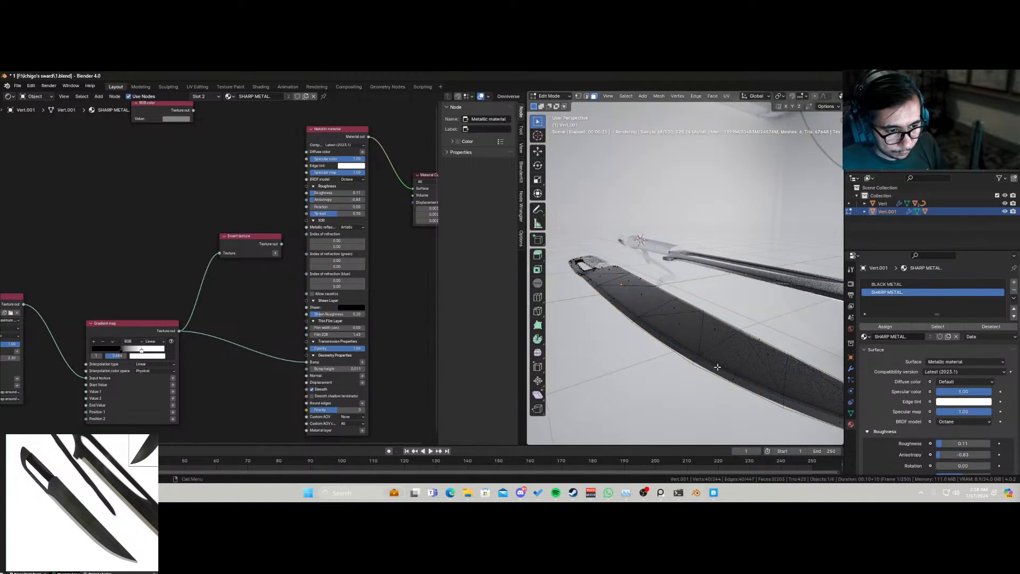
key("KP_Decimal")
left_click(790, 334)
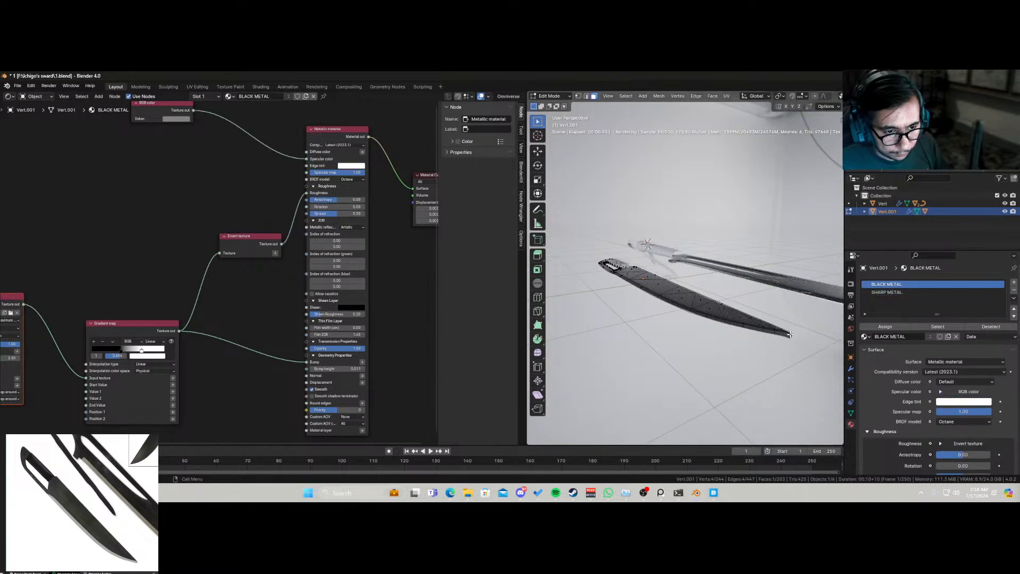
scroll(707, 337, "up", 2)
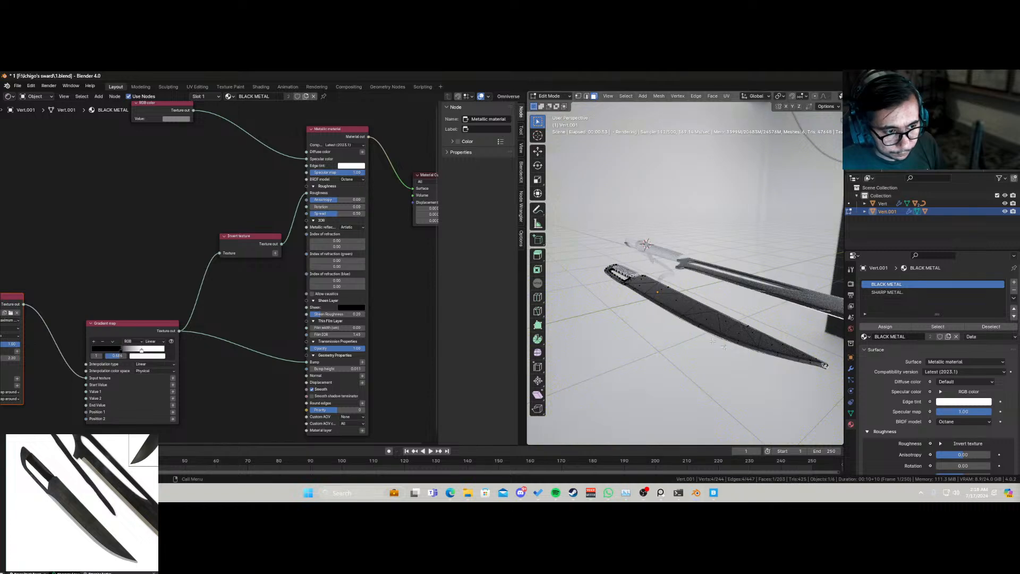
left_click(668, 323, "ctrl")
scroll(654, 318, "up", 5)
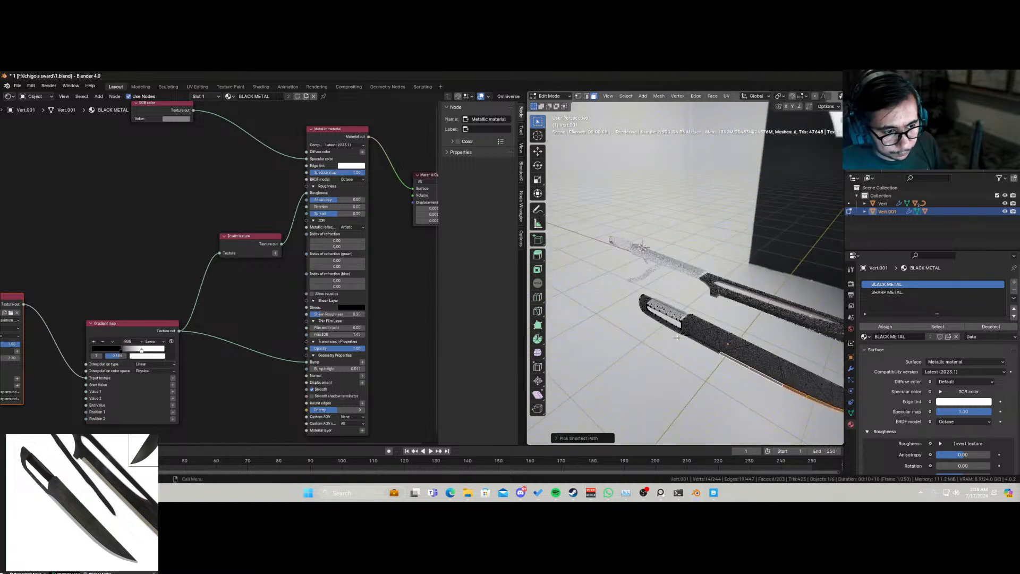
scroll(620, 371, "up", 3)
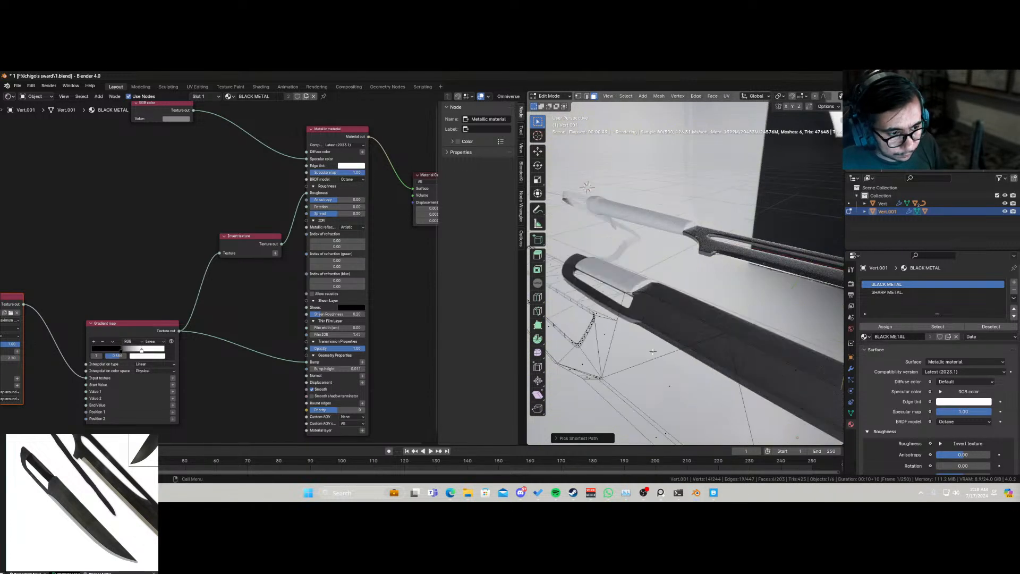
left_click(598, 387, "ctrl")
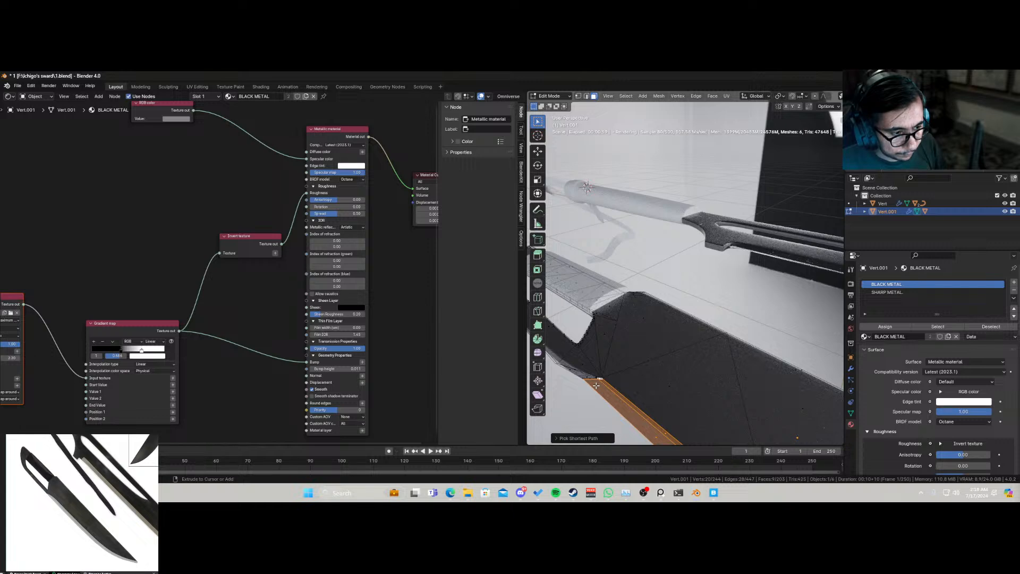
left_click(588, 378, "ctrl")
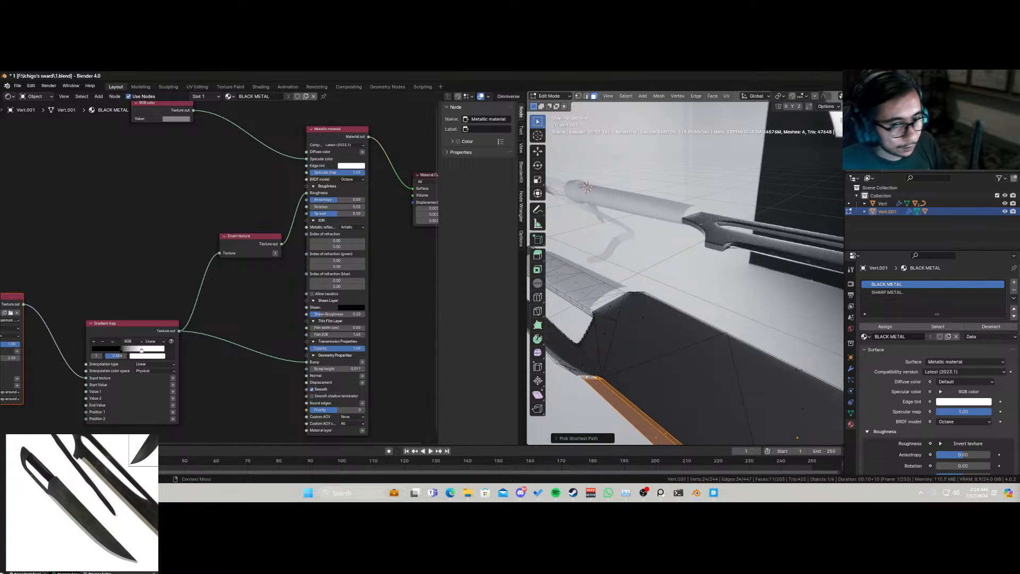
left_click(893, 292)
left_click(884, 328)
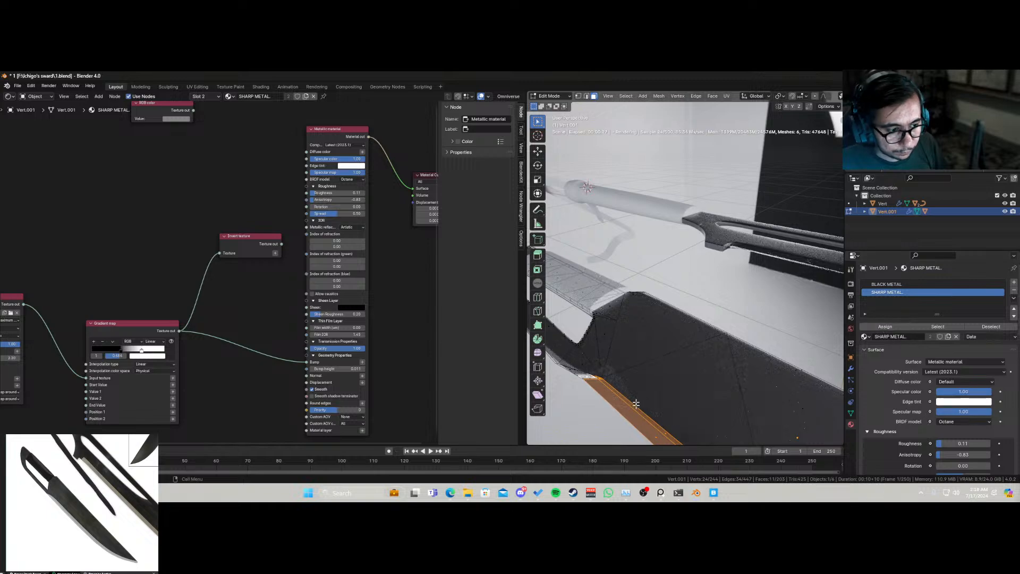
key("Tab")
Step: Try to reassign BLACK METAL to the narrow face above the smaller sword's cutting edge near the handle
middle_click_drag(652, 374, 683, 352)
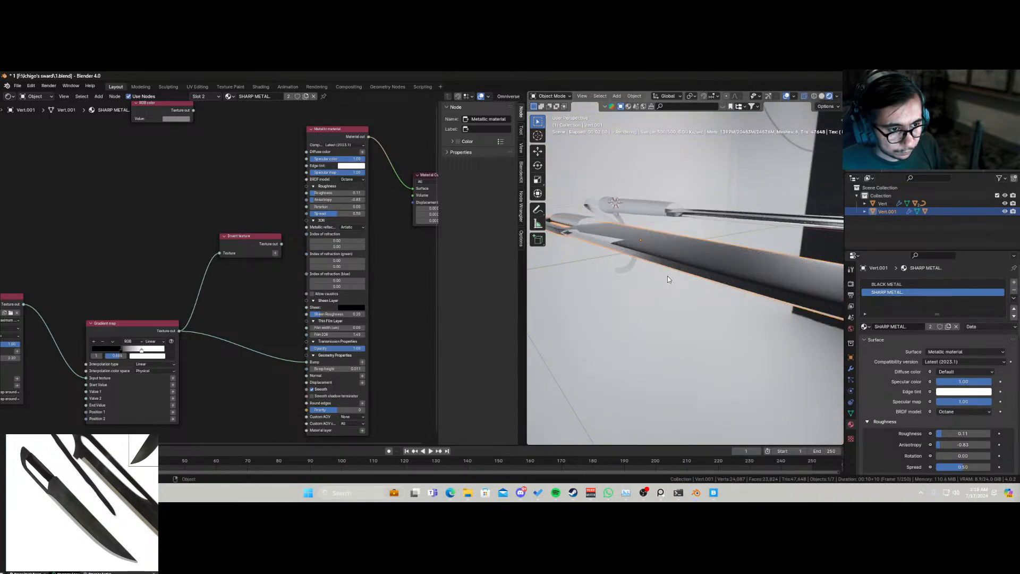
middle_click_drag(667, 276, 629, 325)
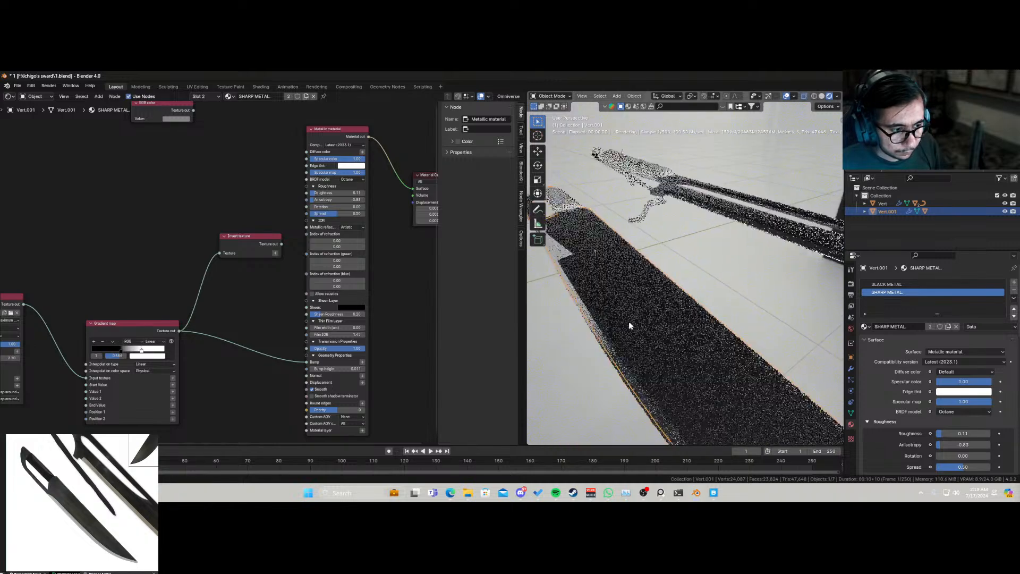
key("Tab")
middle_click_drag(597, 266, 640, 300)
scroll(662, 321, "up", 2)
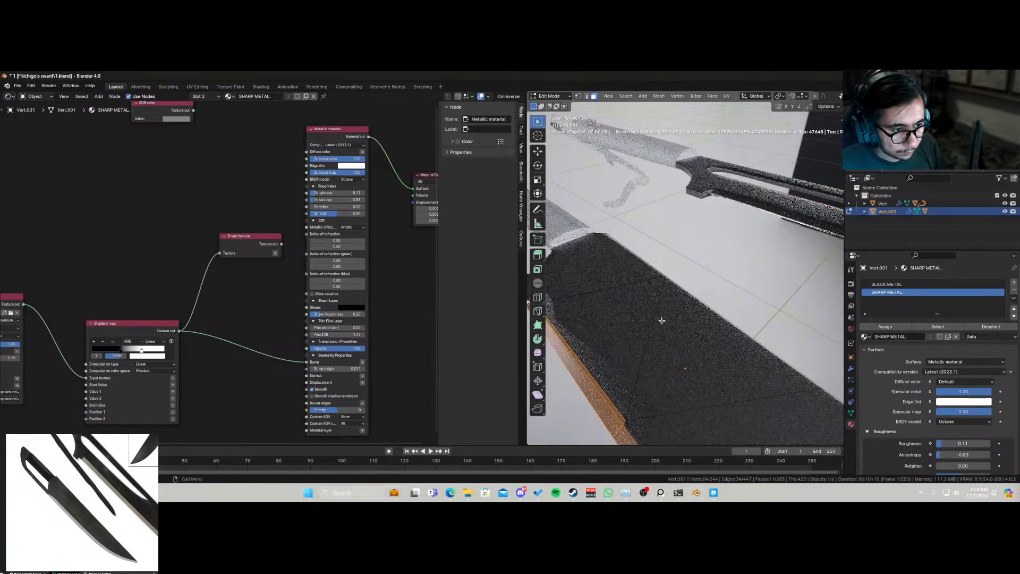
middle_click_drag(651, 337, 659, 305)
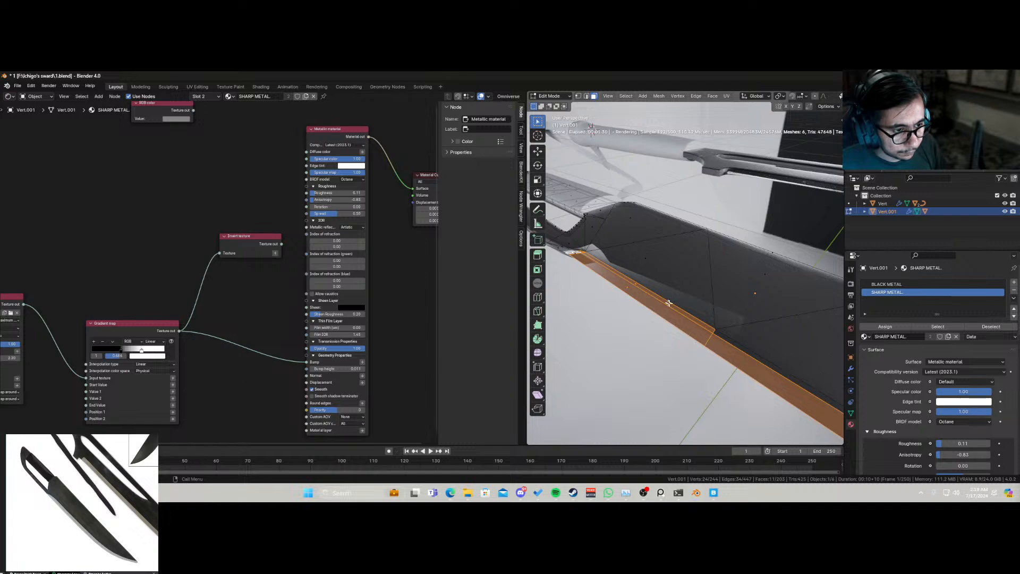
left_click(637, 283)
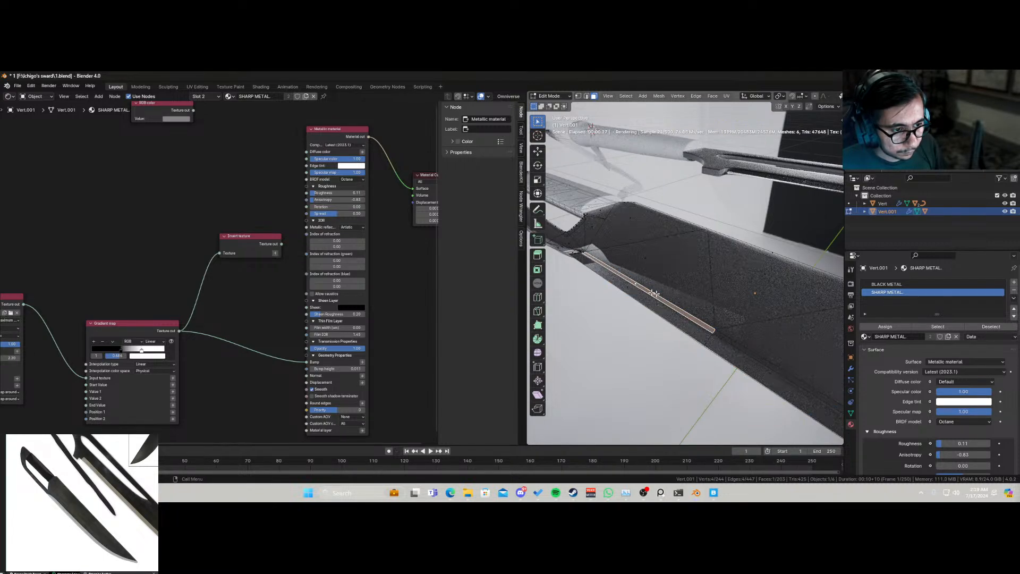
left_click(887, 284)
left_click(886, 327)
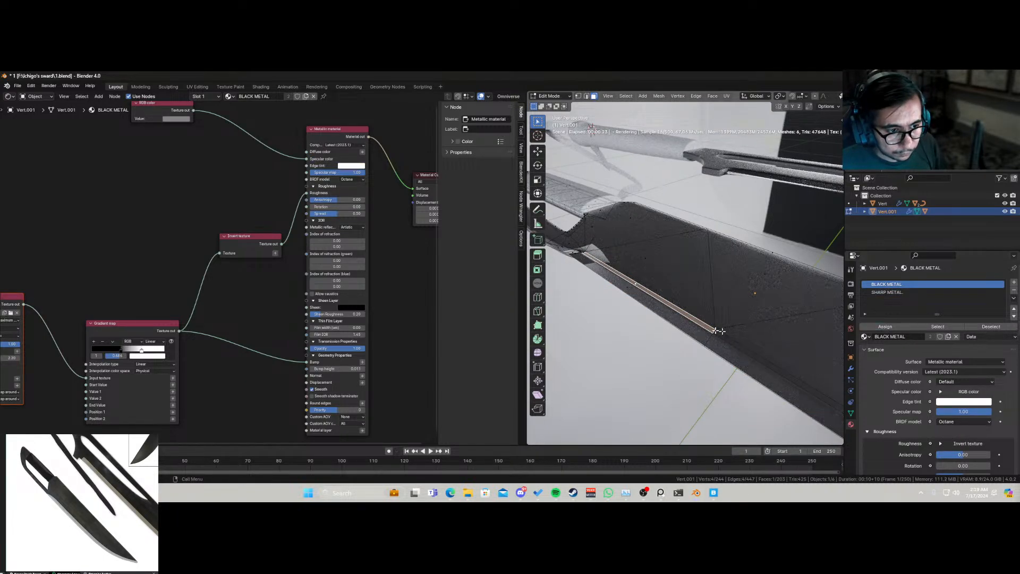
key("Tab")
key("Tab")
Step: Try to assign SHARP METAL to a refined face selection along the smaller sword's cutting edge, excluding the narrow faces near the handle
scroll(593, 271, "up", 5)
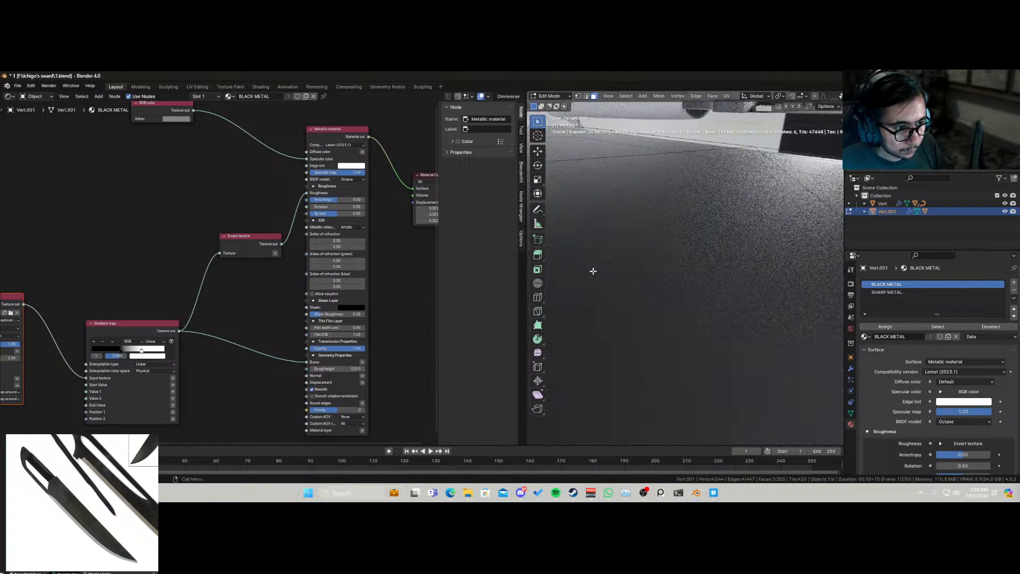
scroll(593, 272, "down", 5)
middle_click_drag(593, 272, 696, 320, "shift")
scroll(696, 320, "up", 4)
scroll(696, 321, "down", 4)
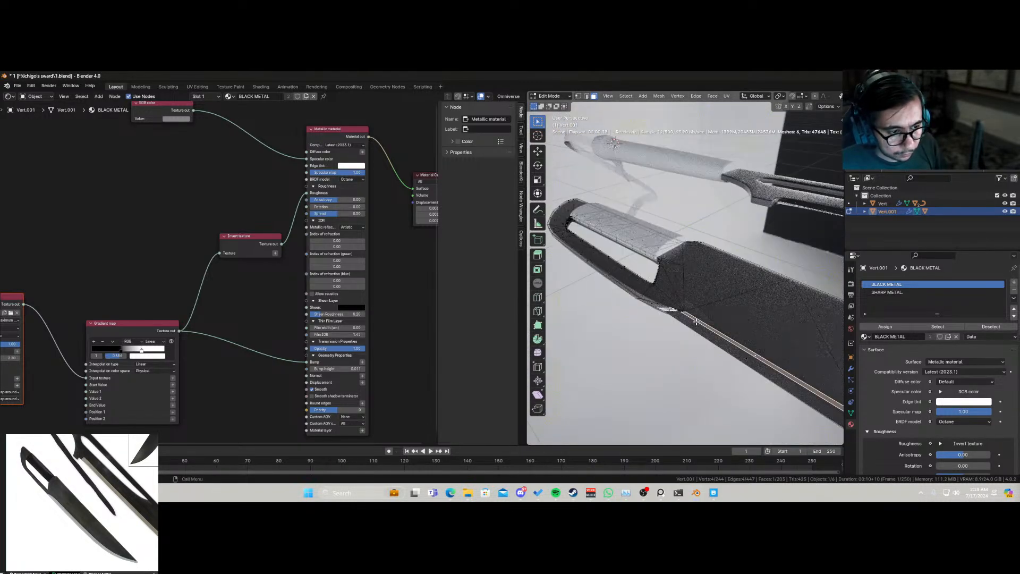
left_click(676, 311)
key("KP_Decimal")
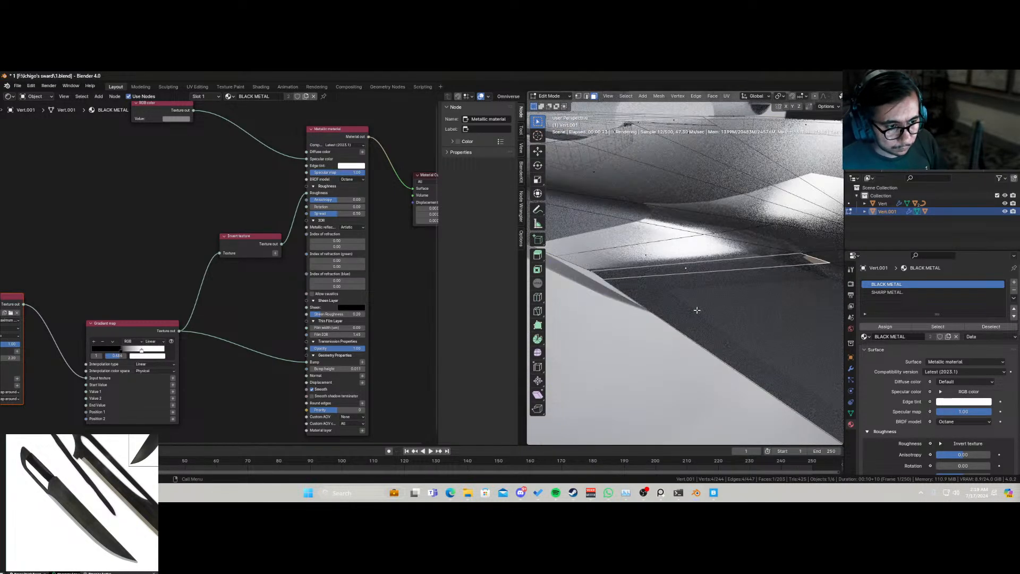
scroll(697, 275, "down", 3)
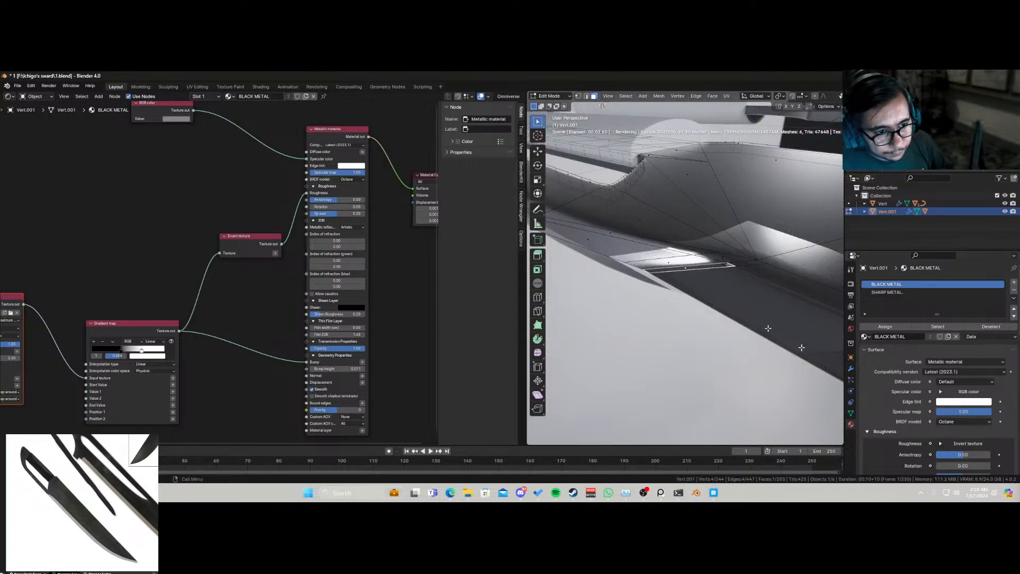
left_click(743, 281, "ctrl")
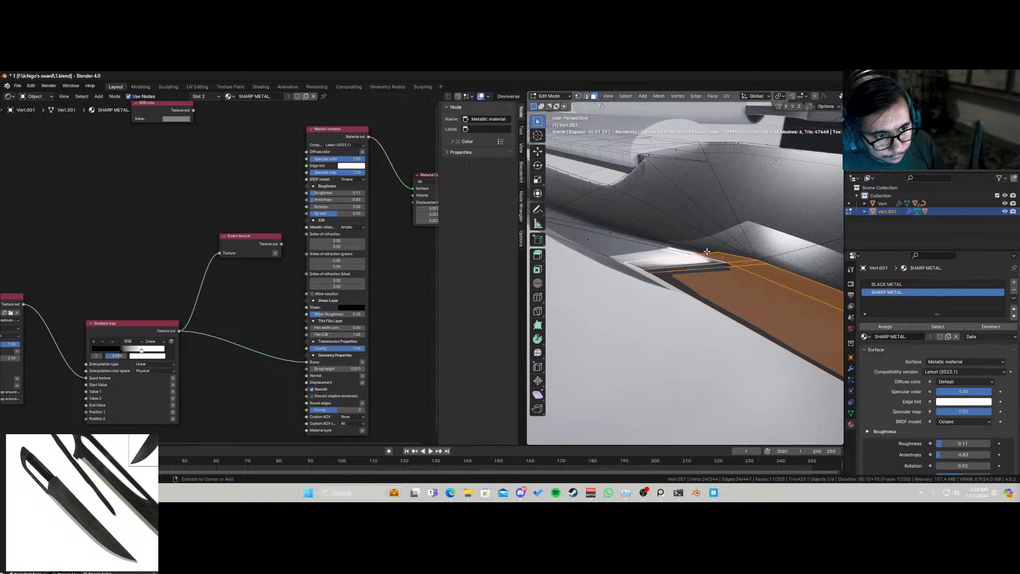
left_click_drag(724, 255, 760, 269)
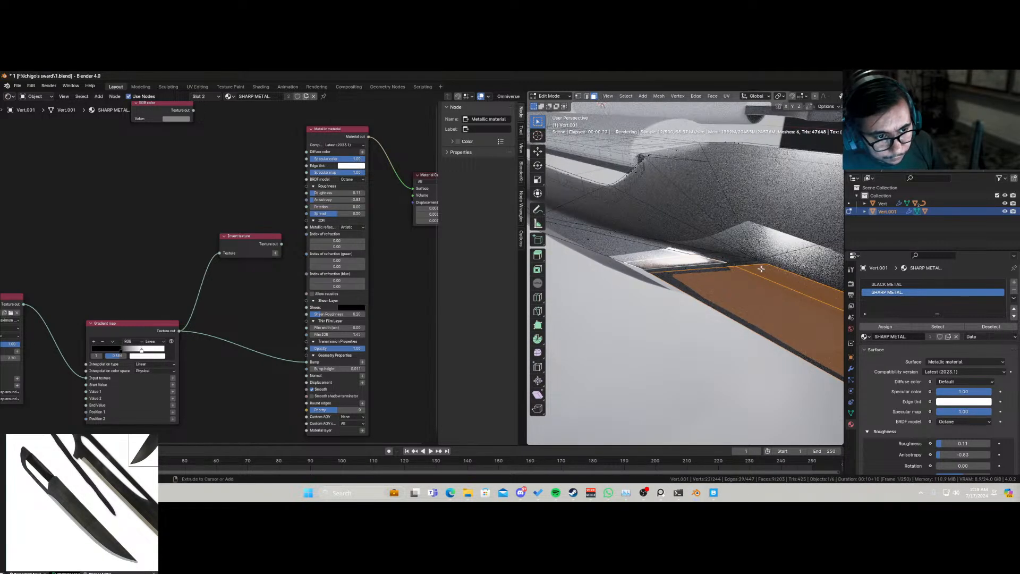
middle_click_drag(762, 270, 763, 319)
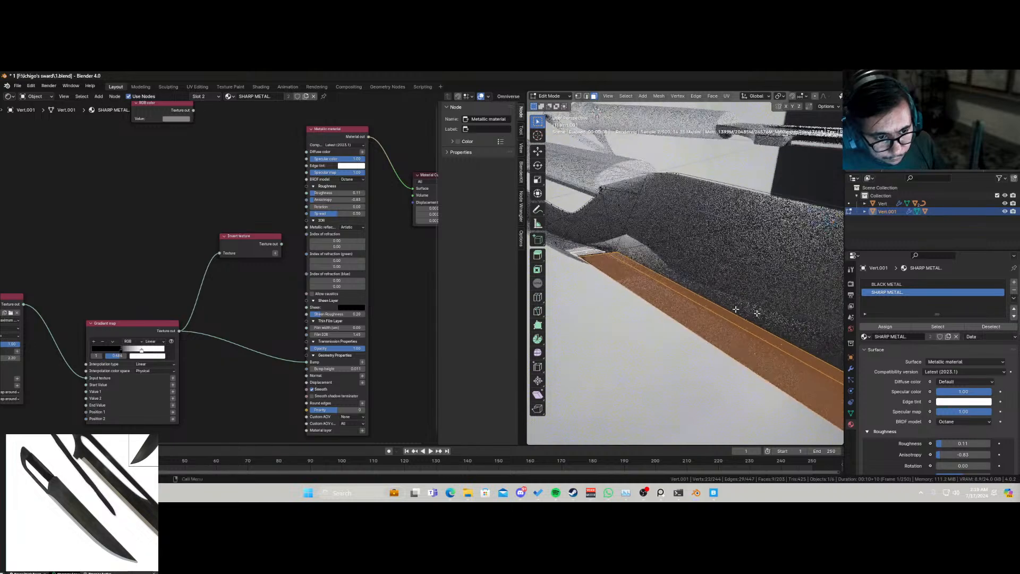
left_click(891, 325)
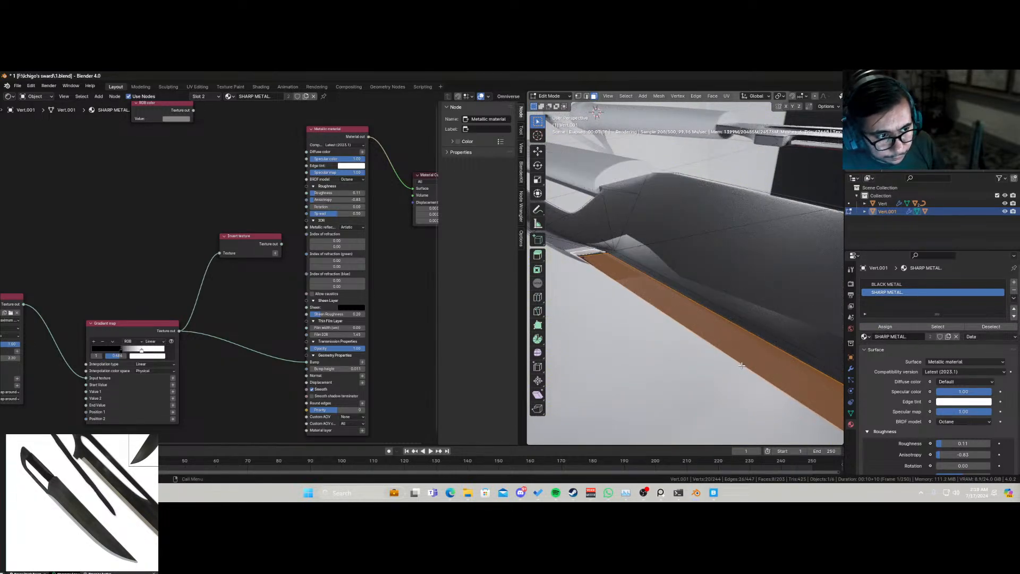
Step: Check the smaller sword's edge in Object Mode, then undo the last material assignment and face selection changes
key("Tab")
scroll(726, 359, "down", 5)
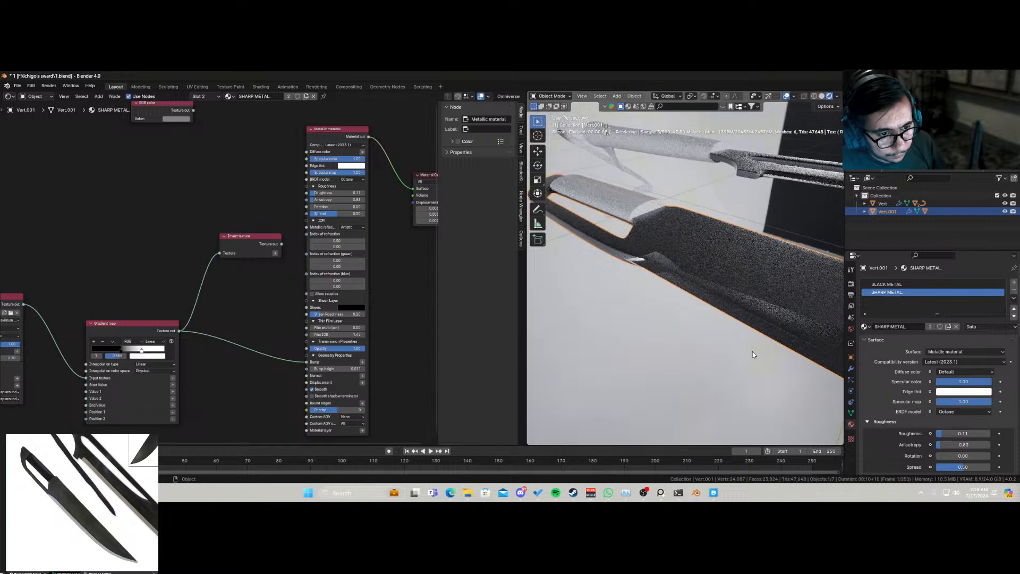
middle_click_drag(752, 352, 713, 365)
key("Tab")
scroll(679, 335, "up", 1)
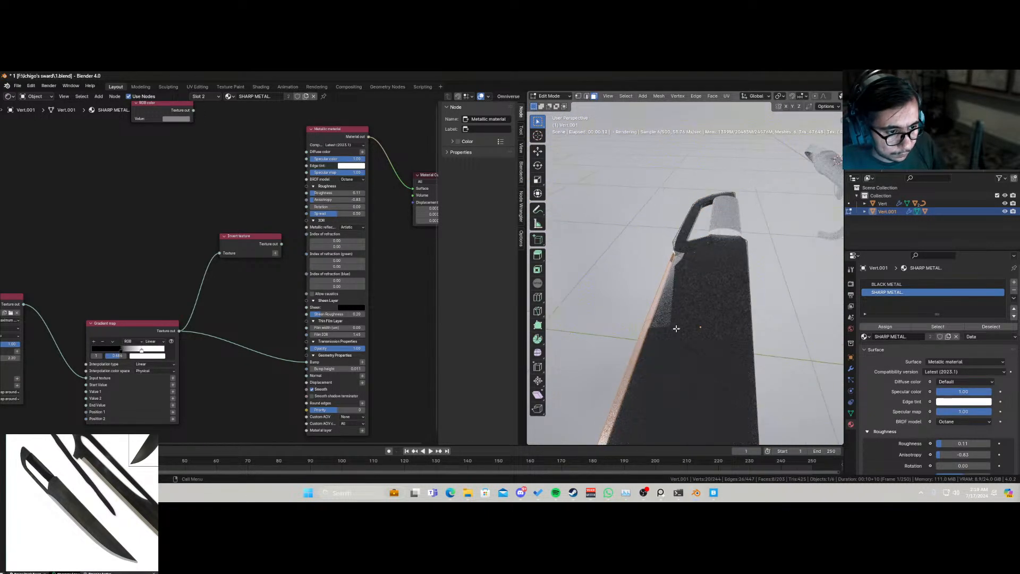
key("ctrl+z")
key("ctrl+z")
key("ctrl+z")
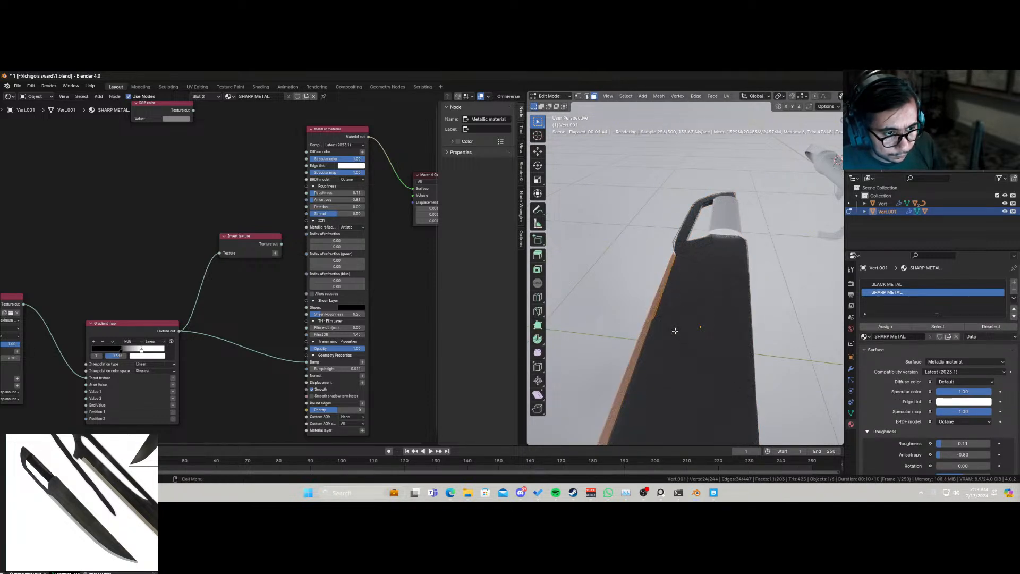
Step: Select the face loops running around the smaller sword's outer rim, including the cutting edge and tip
left_click(662, 348)
middle_click_drag(662, 348, 682, 384)
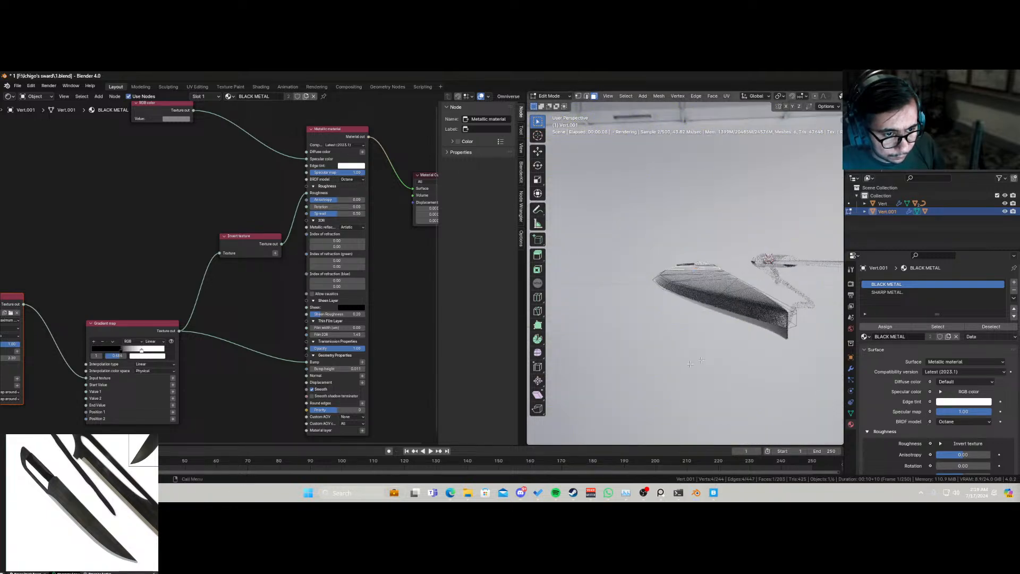
left_click(784, 319, "alt")
left_click(784, 318, "alt")
left_click(787, 333, "alt")
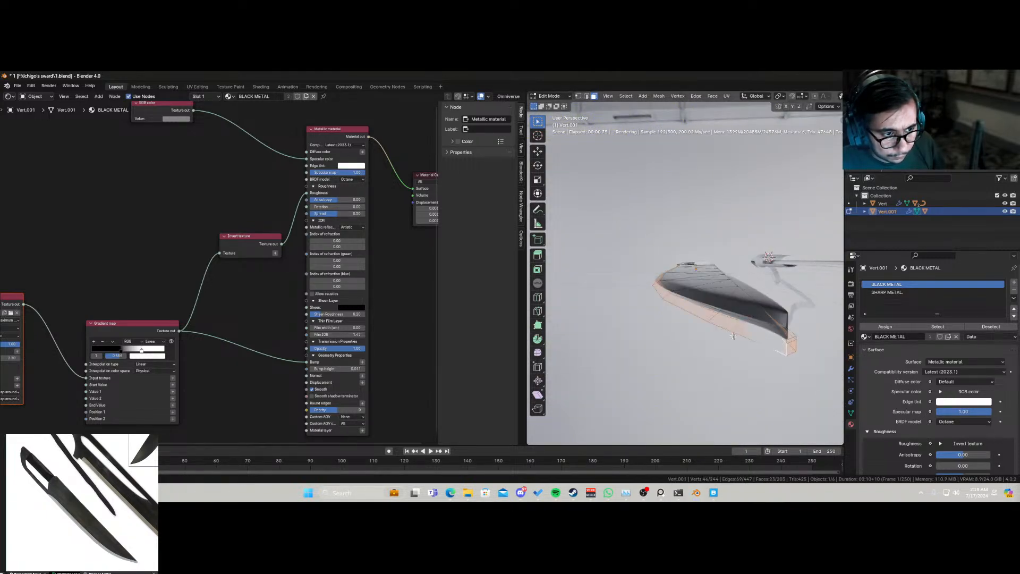
middle_click_drag(787, 333, 742, 339)
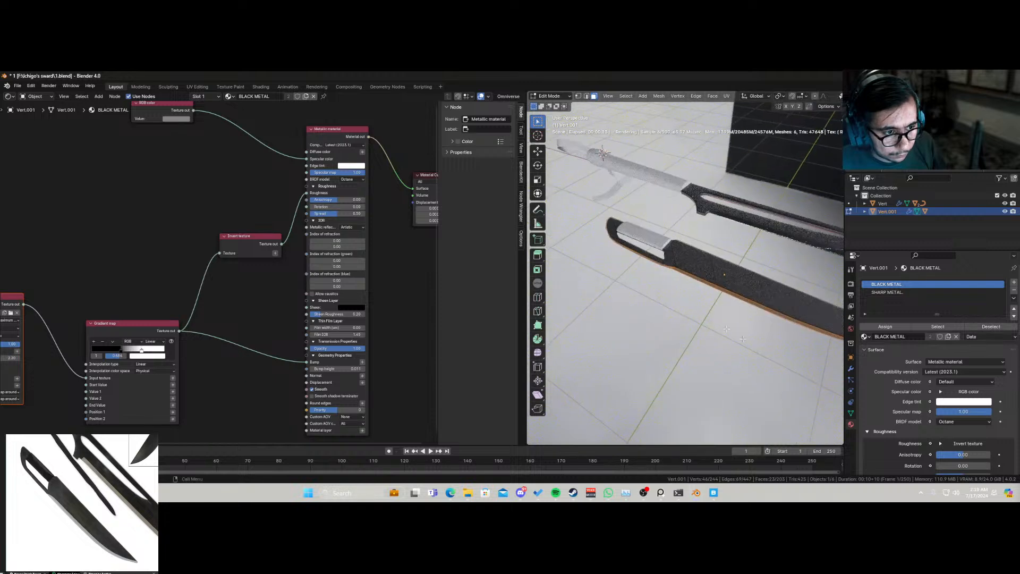
Step: From the top view, deselect the handle and spine faces, keeping only the smaller sword's cutting-edge faces selected
key("KP_7")
scroll(675, 307, "up", 6)
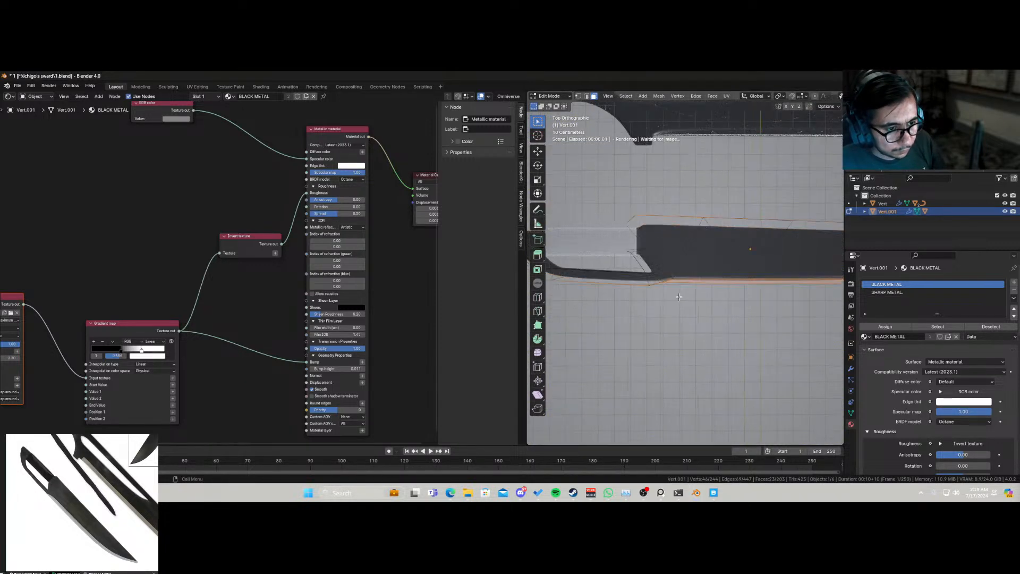
scroll(674, 307, "down", 2)
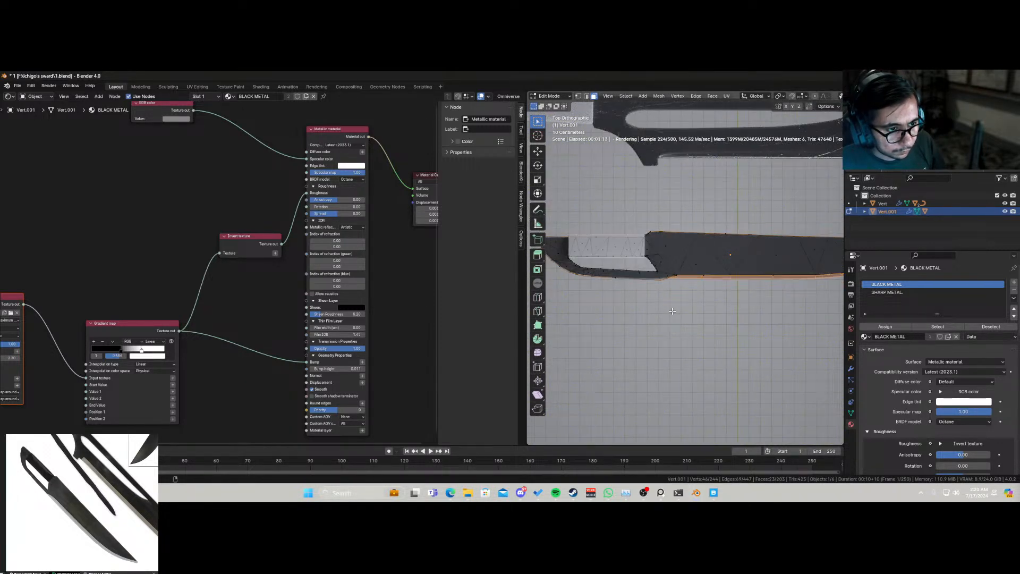
scroll(672, 311, "down", 1)
left_click_drag(555, 220, 672, 293)
left_click_drag(653, 223, 827, 244)
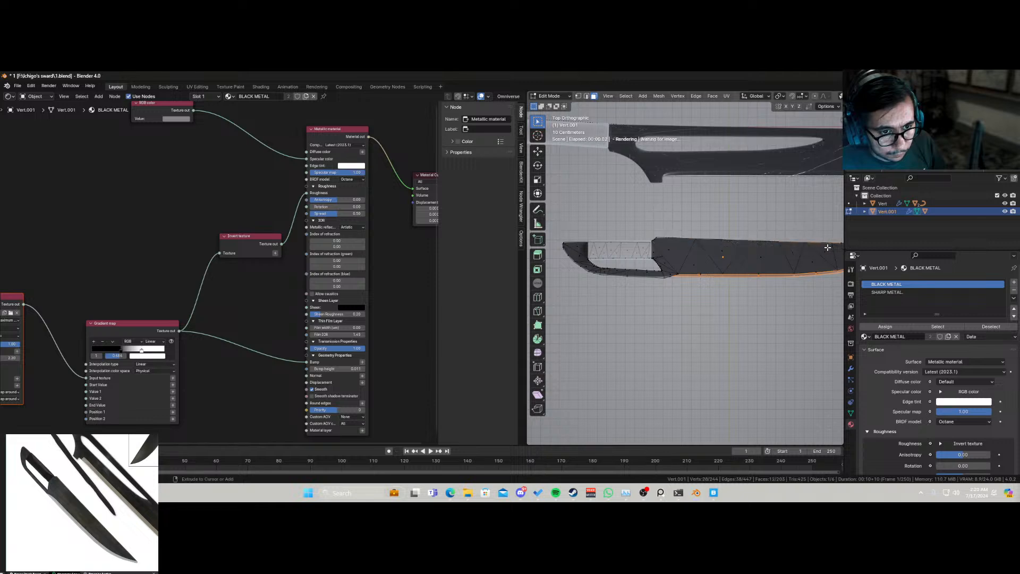
middle_click_drag(782, 244, 656, 255, "shift")
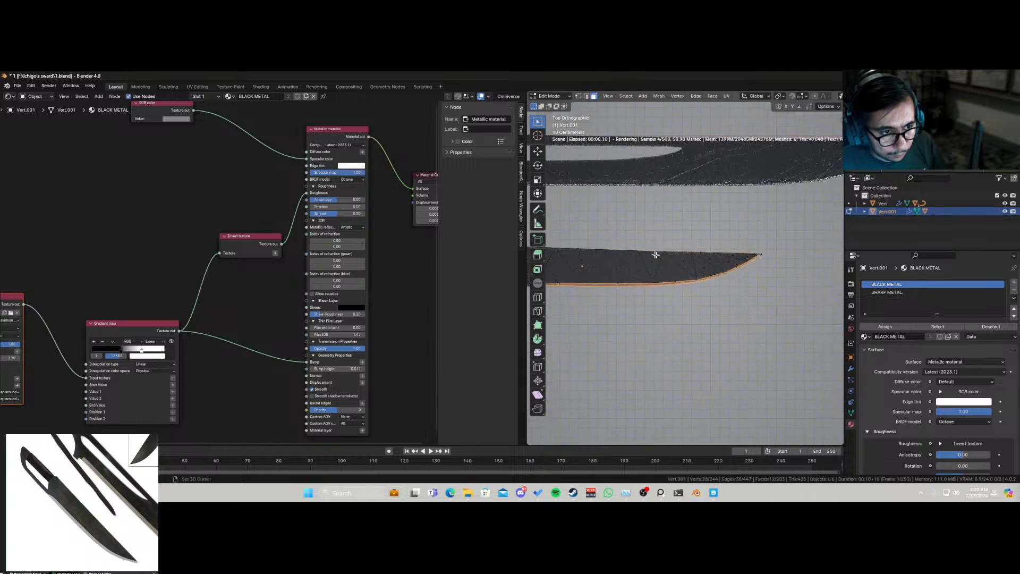
left_click_drag(636, 231, 764, 255)
Step: Assign SHARP METAL to the selected cutting-edge faces, return to Object Mode and save the file
left_click(906, 294)
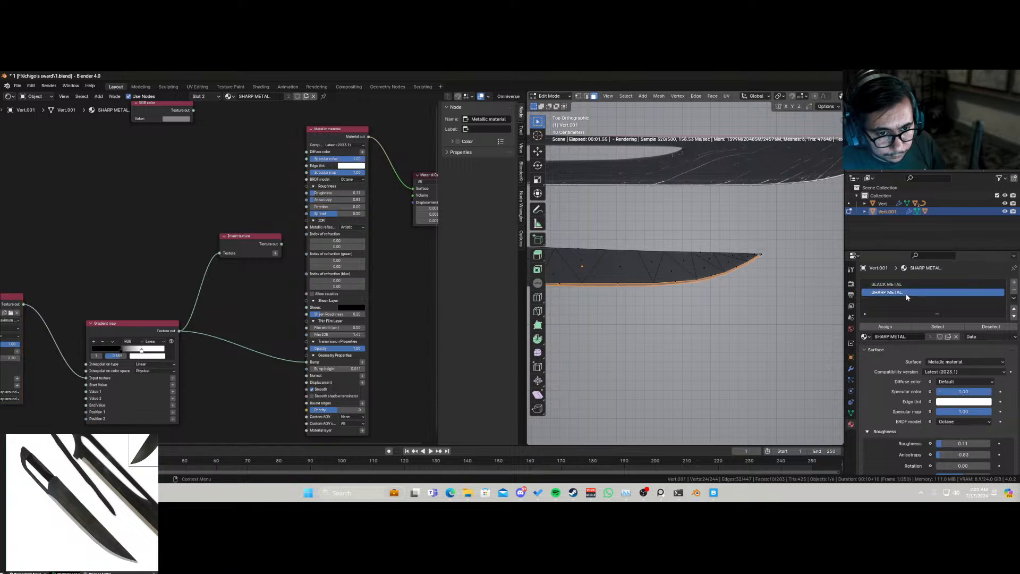
left_click(886, 327)
key("Tab")
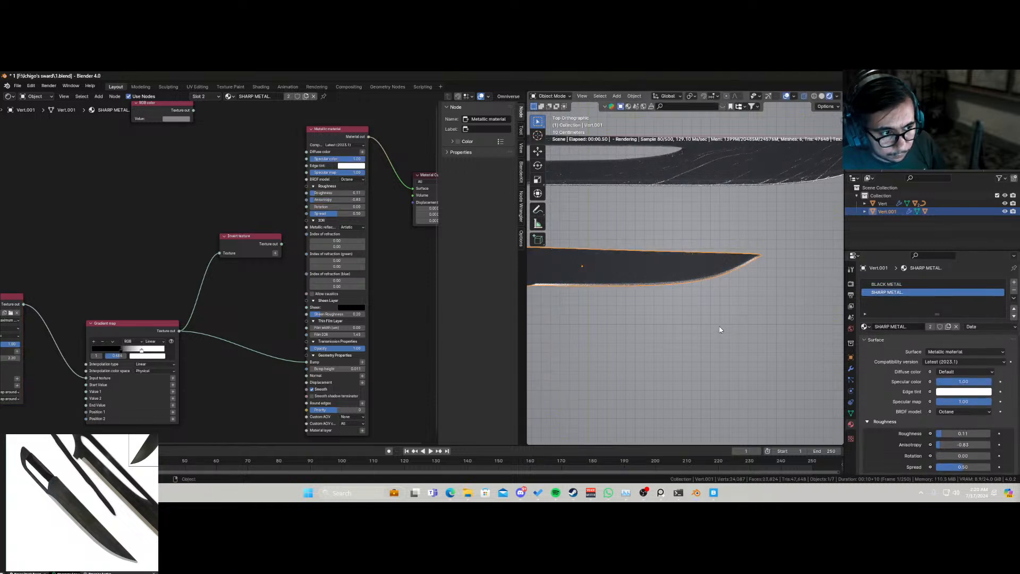
key("alt+z")
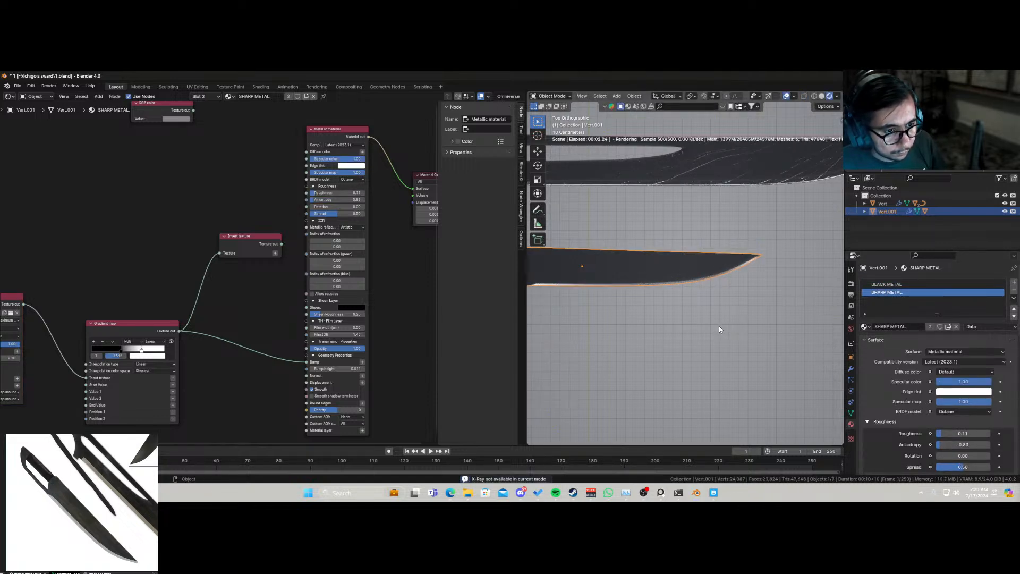
key("ctrl+s")
Step: Scale the smaller sword's entire mesh thinner along the Z axis and lower it about 0.004 m along Z
scroll(719, 314, "up", 2)
mouse_move(735, 335)
middle_mouse_down()
mouse_move(691, 287)
mouse_move(791, 359)
mouse_move(735, 320)
middle_mouse_up()
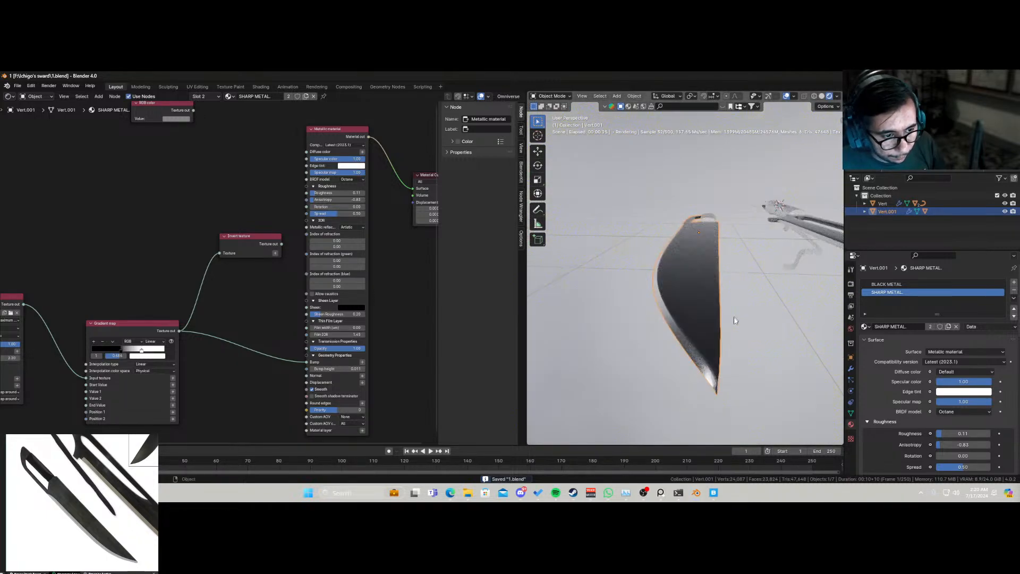
middle_click_drag(723, 361, 732, 341)
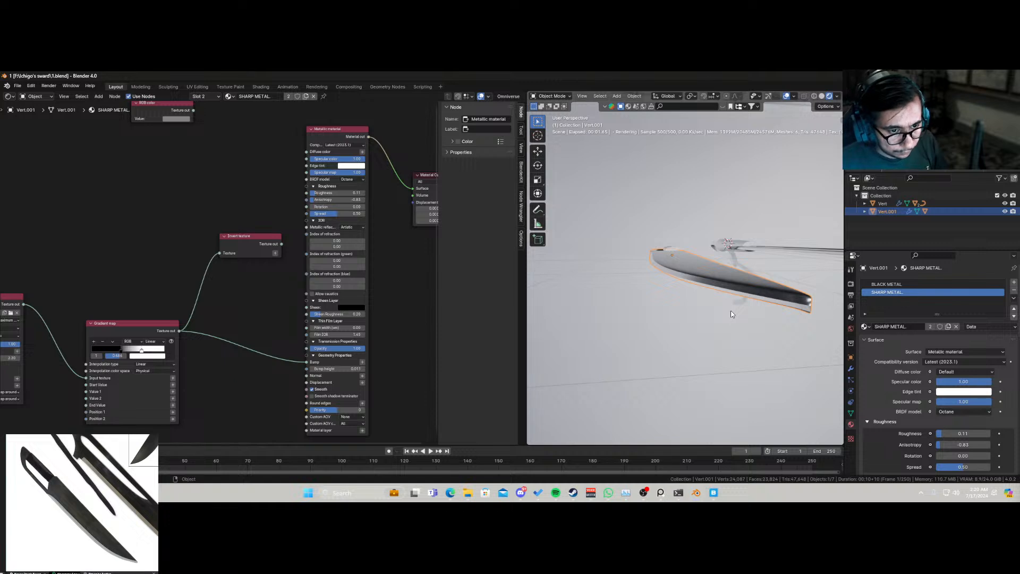
key("Tab")
key("a")
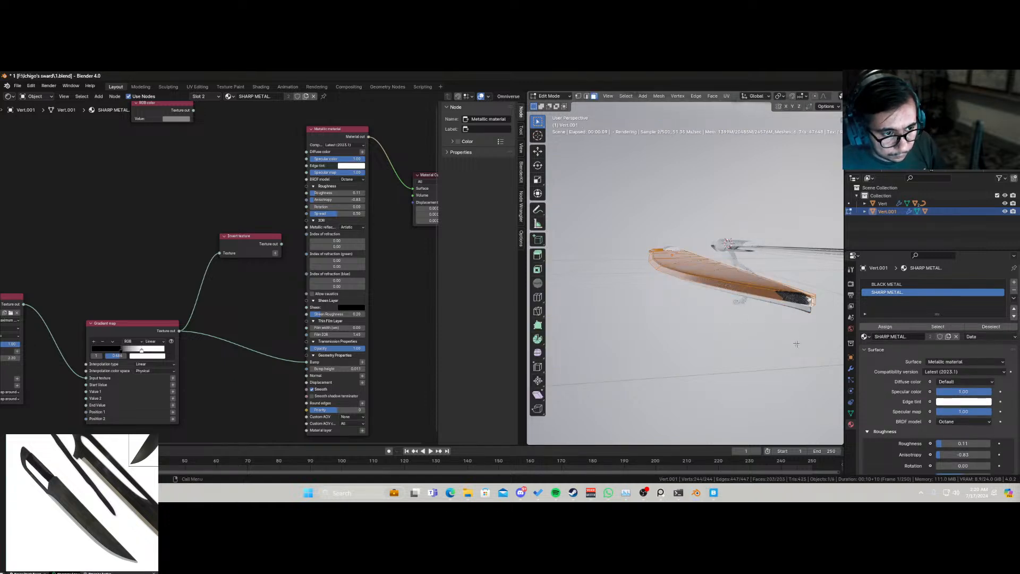
key("s")
key("z")
left_click(755, 318)
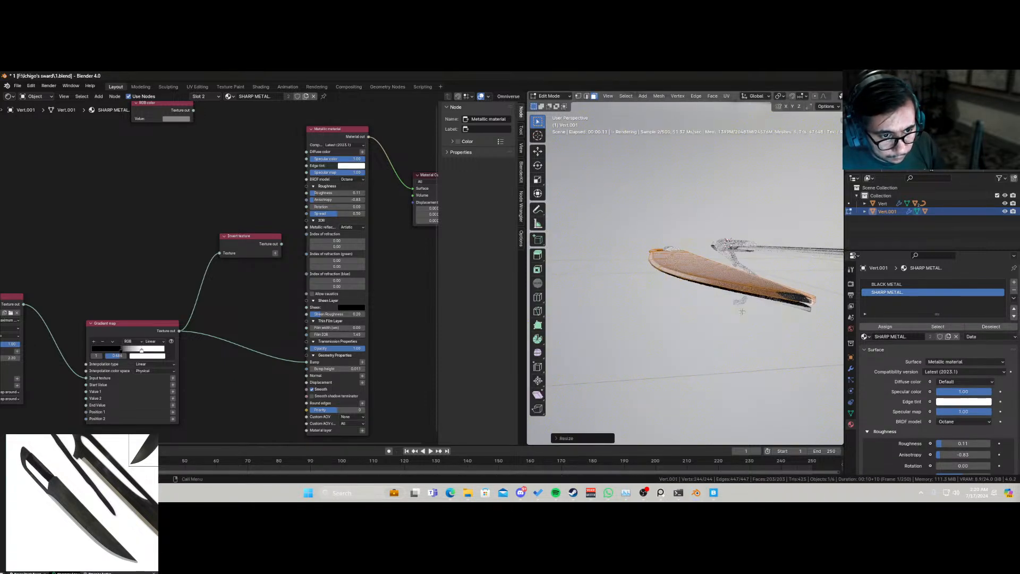
key("g")
key("z")
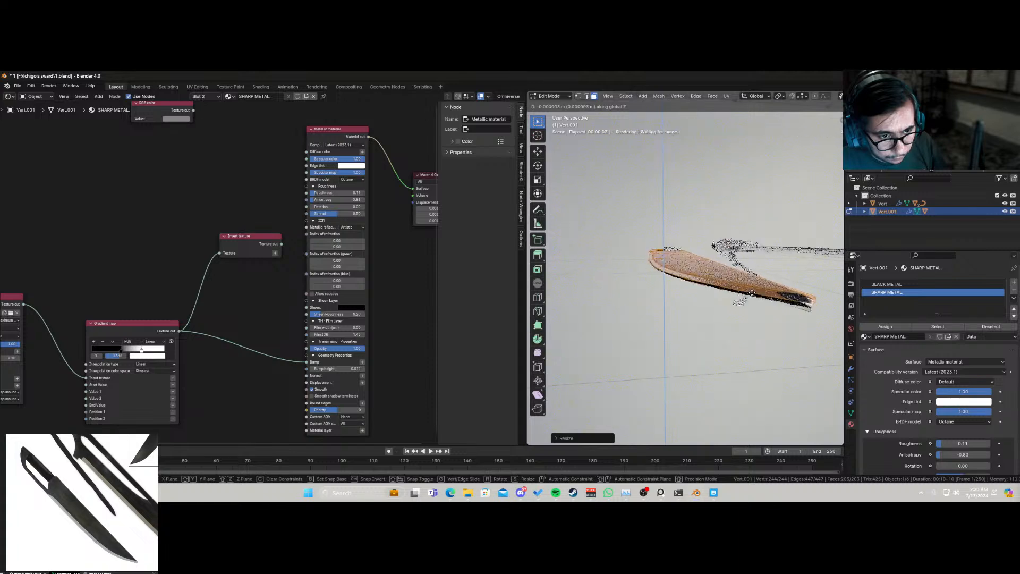
left_click(753, 298)
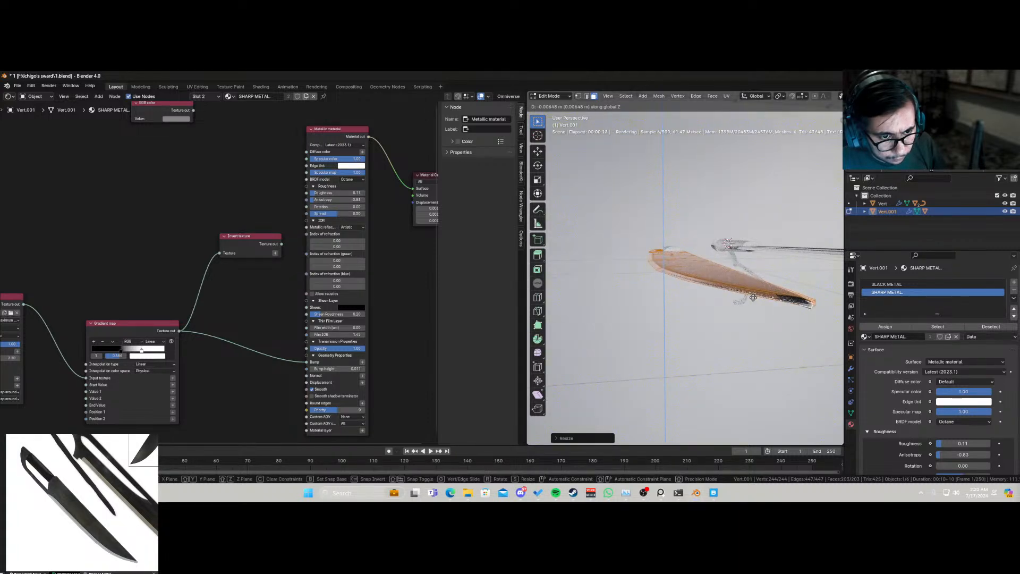
key("Tab")
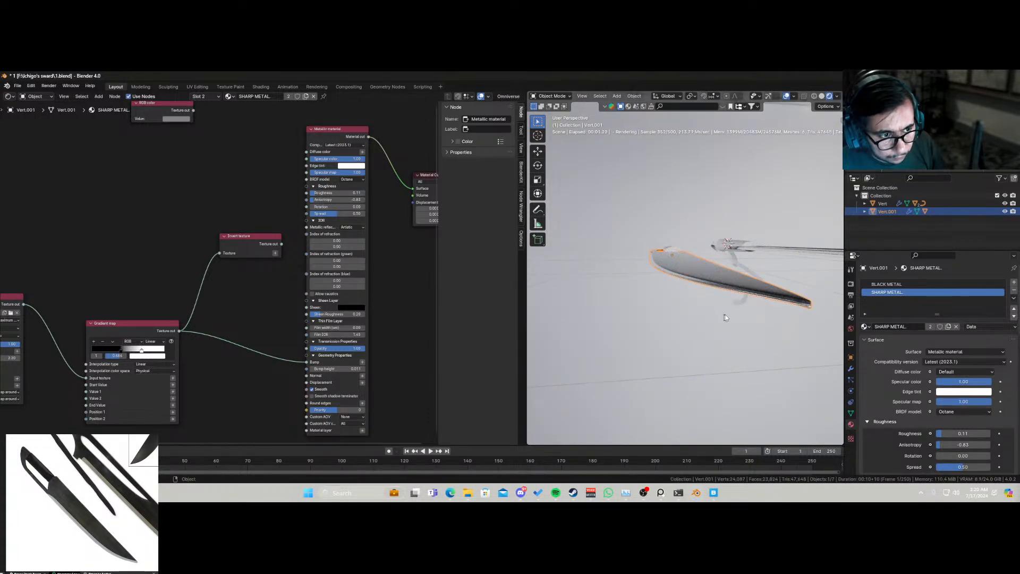
Step: Inspect the thinned smaller sword from several angles beside the larger one and save the file
middle_click_drag(725, 314, 703, 346)
scroll(700, 319, "up", 4)
key("ctrl+s")
scroll(702, 298, "down", 3)
scroll(701, 303, "up", 3)
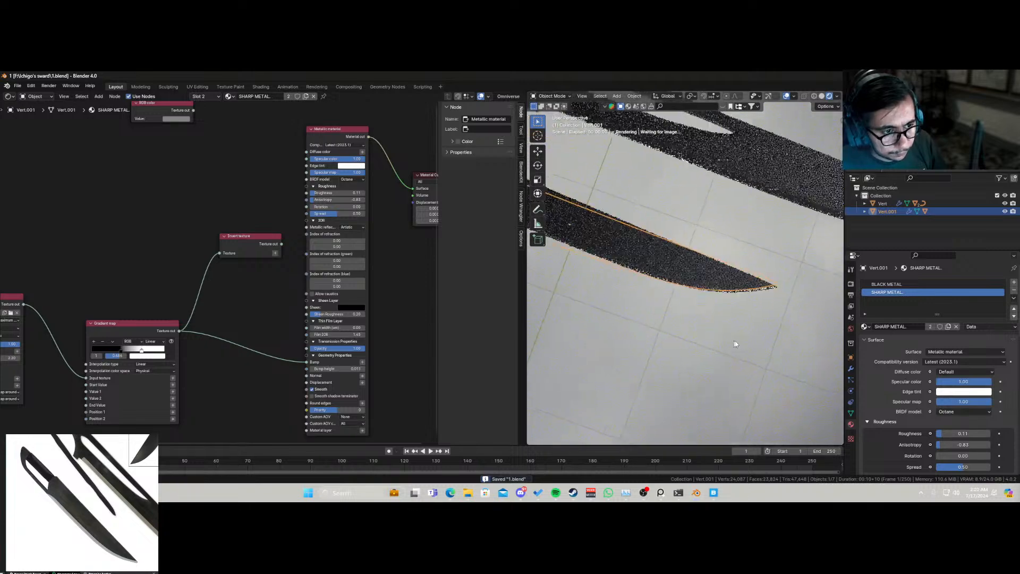
scroll(697, 318, "down", 2)
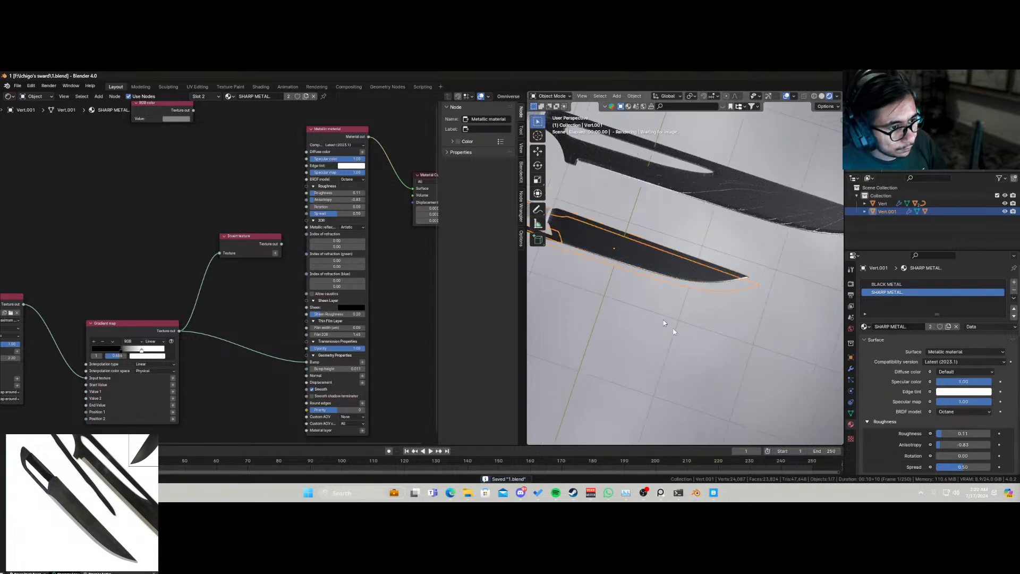
middle_click_drag(664, 320, 689, 344, "shift")
middle_click_drag(758, 322, 824, 322)
key("ctrl+s")
Step: Select the end cap of the larger sword's handle and apply the existing BLACK METAL material to it
left_click(668, 285)
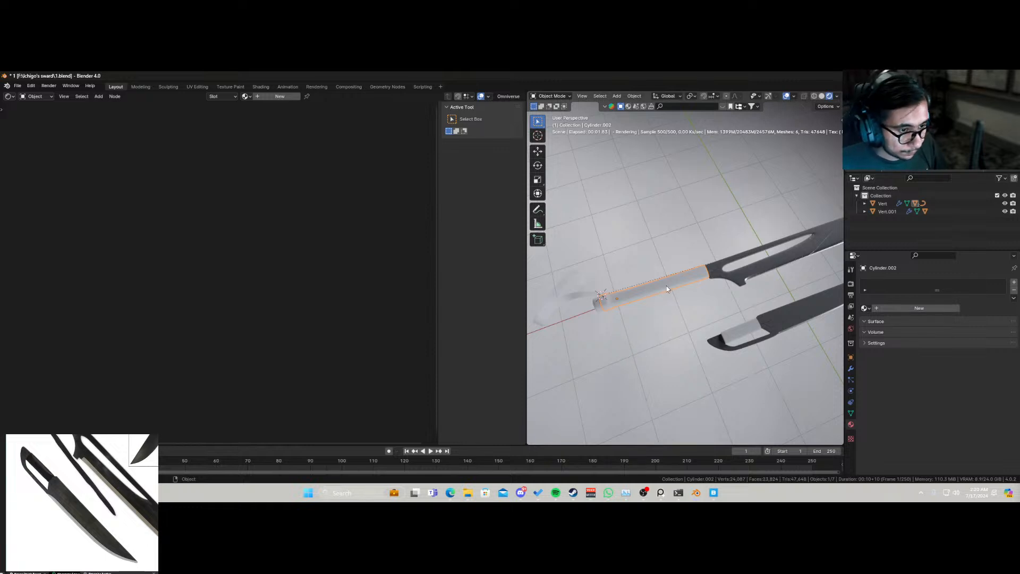
scroll(638, 313, "up", 1)
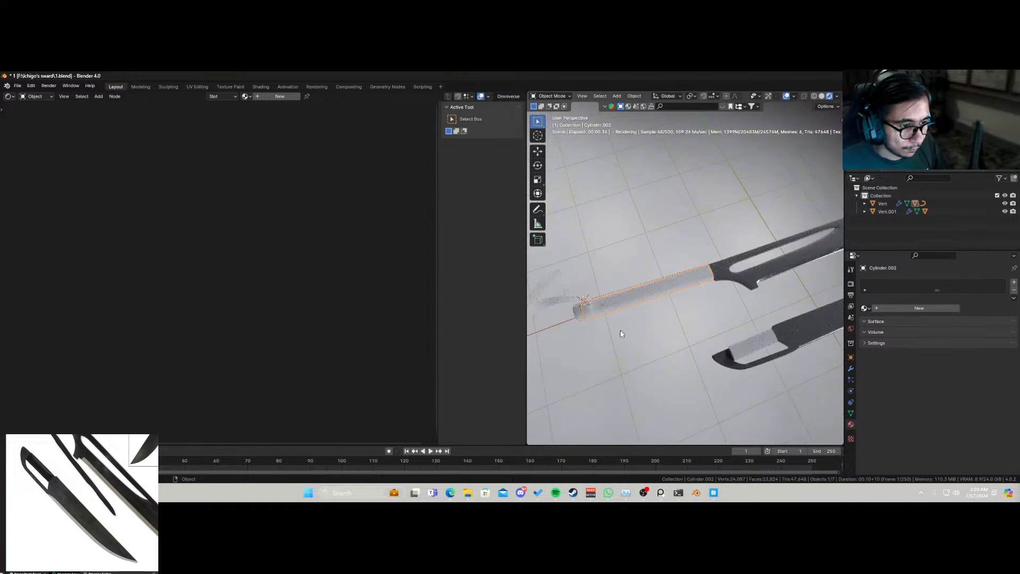
left_click(577, 316)
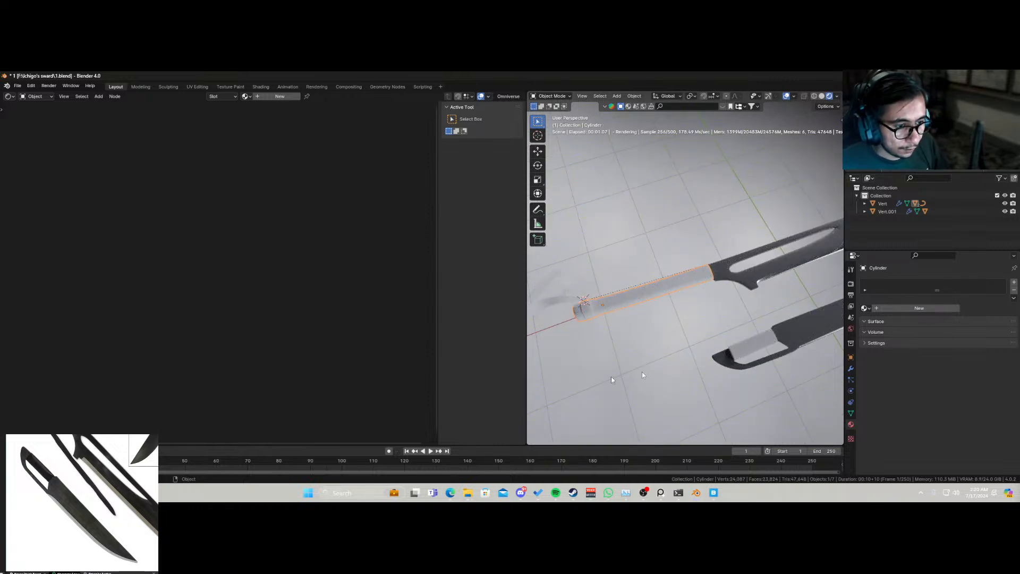
left_click(865, 308)
left_click(889, 320)
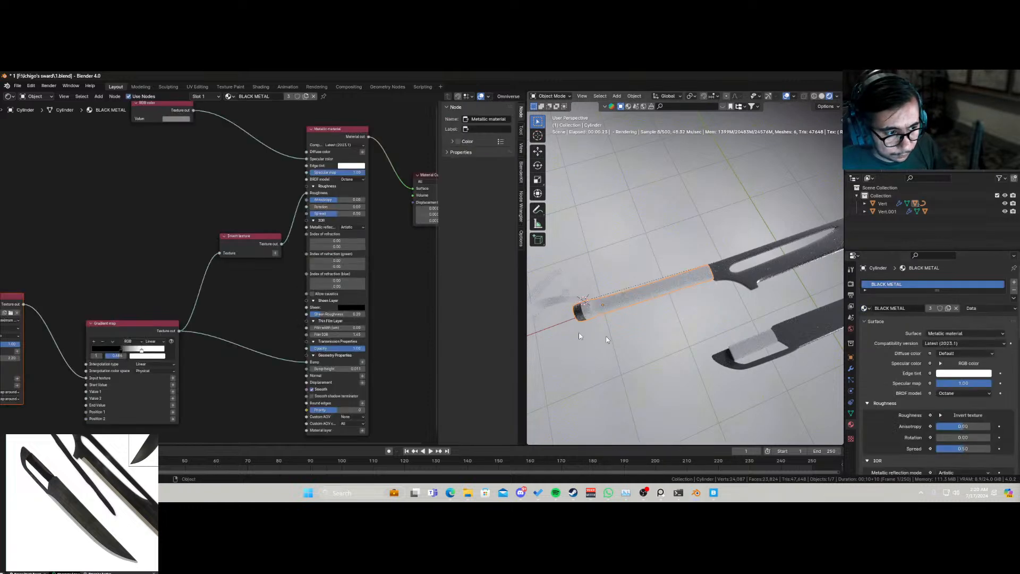
Step: Select the larger sword's cylindrical handle grip and create a new material for it
left_click(637, 304)
left_click(904, 308)
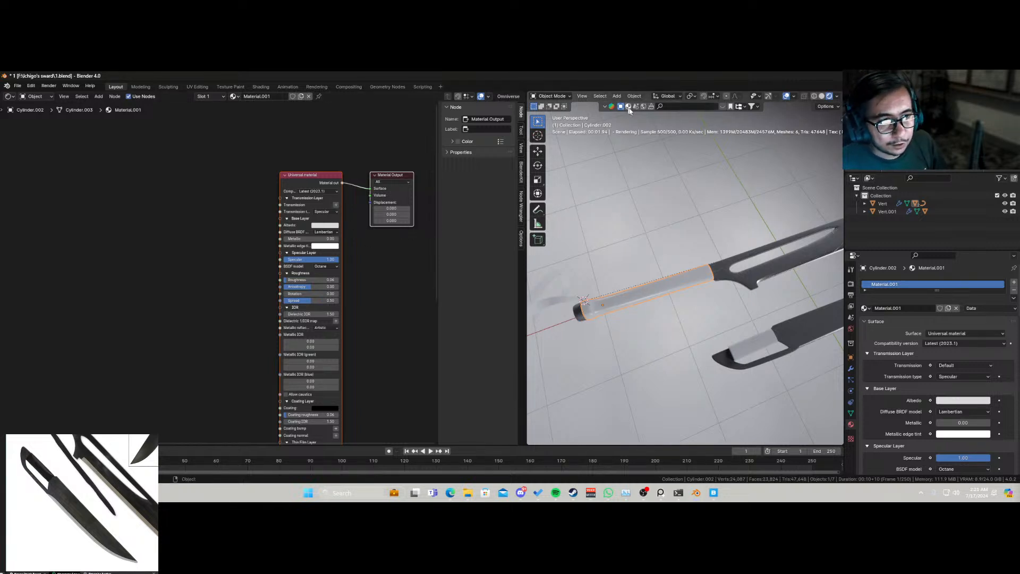
Step: Filter the BlenderKit material search to texture-based materials only
left_click(724, 106)
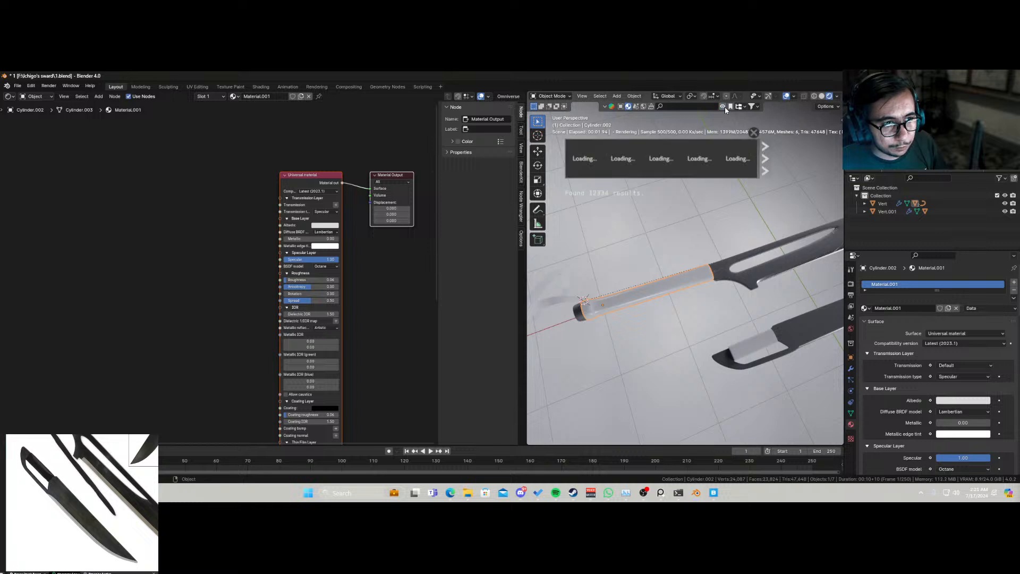
key("n")
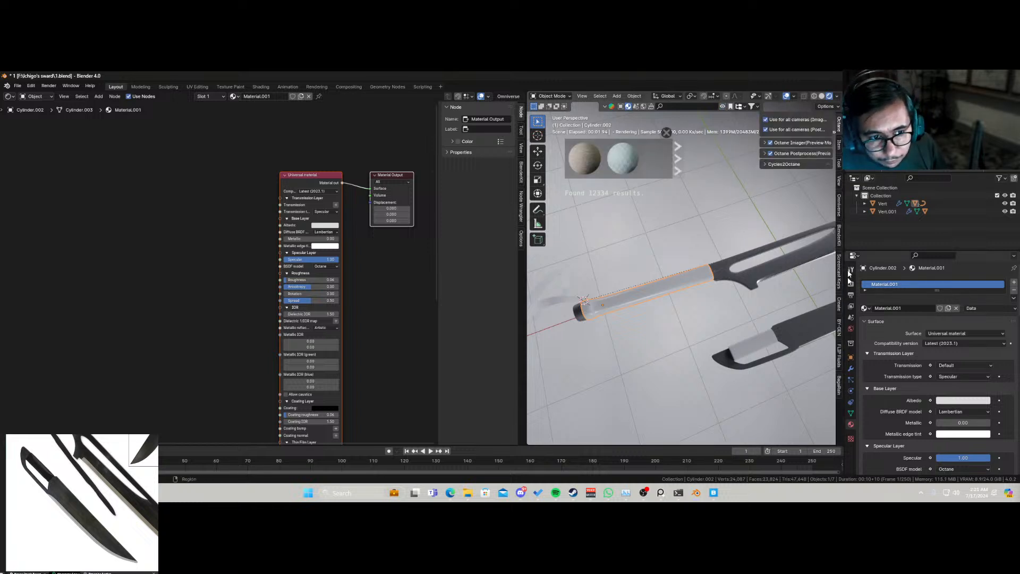
left_click(840, 234)
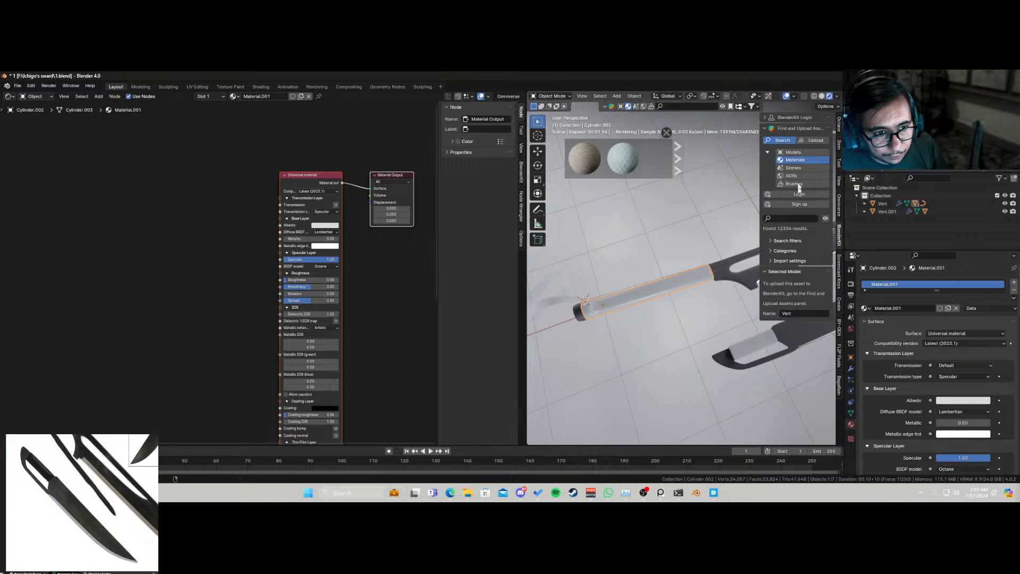
left_click(773, 242)
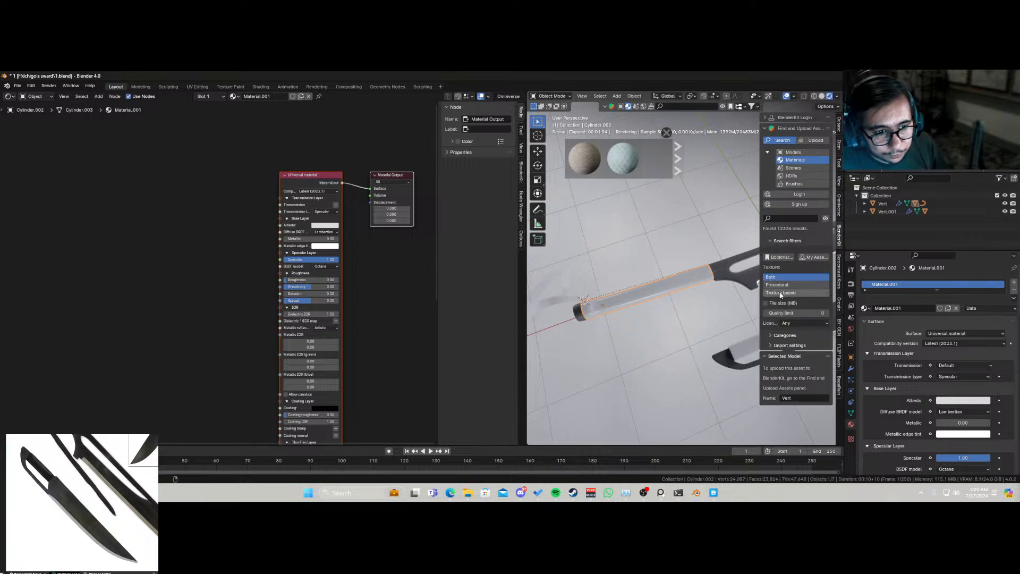
left_click(788, 293)
left_click(772, 240)
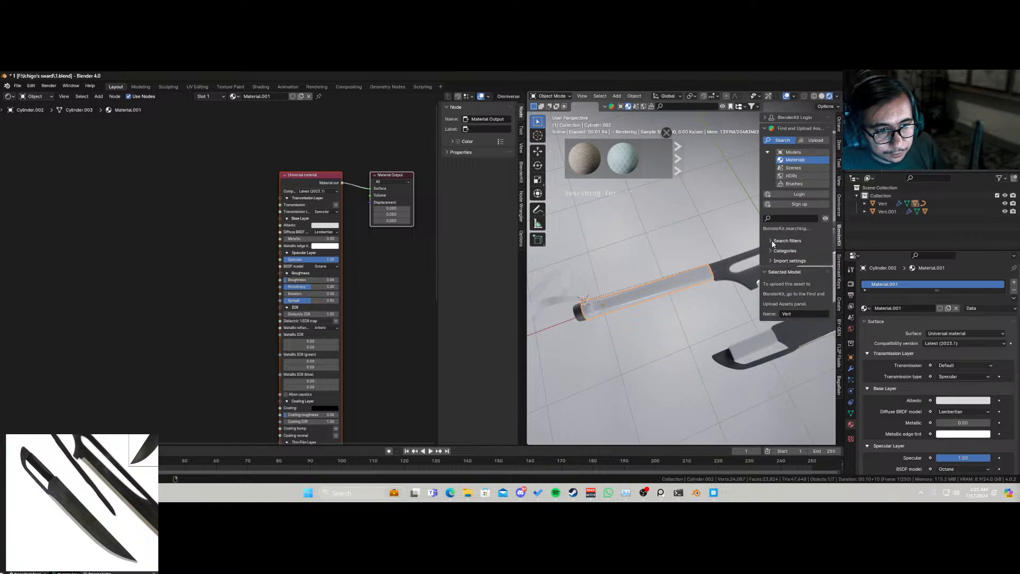
left_click(838, 126)
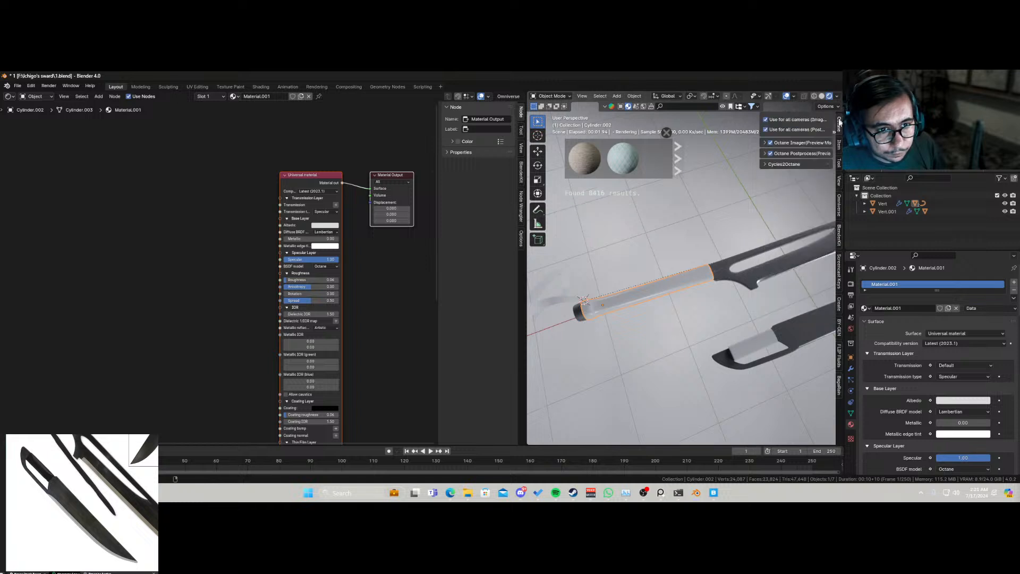
Step: Search BlenderKit materials for fabric and apply the ribbed Fabric material to the larger sword's handle grip
mouse_move(592, 151)
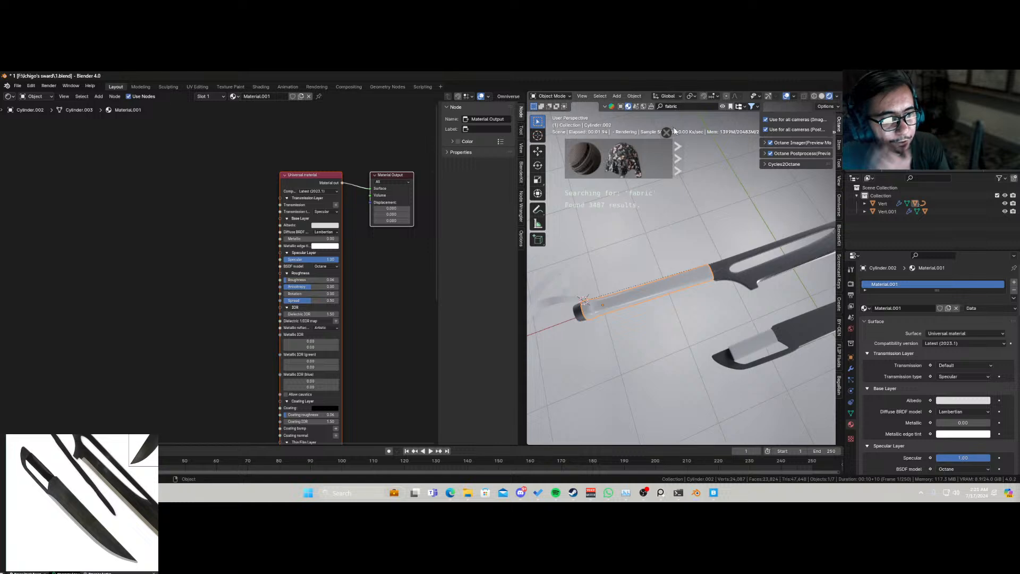
mouse_move(587, 174)
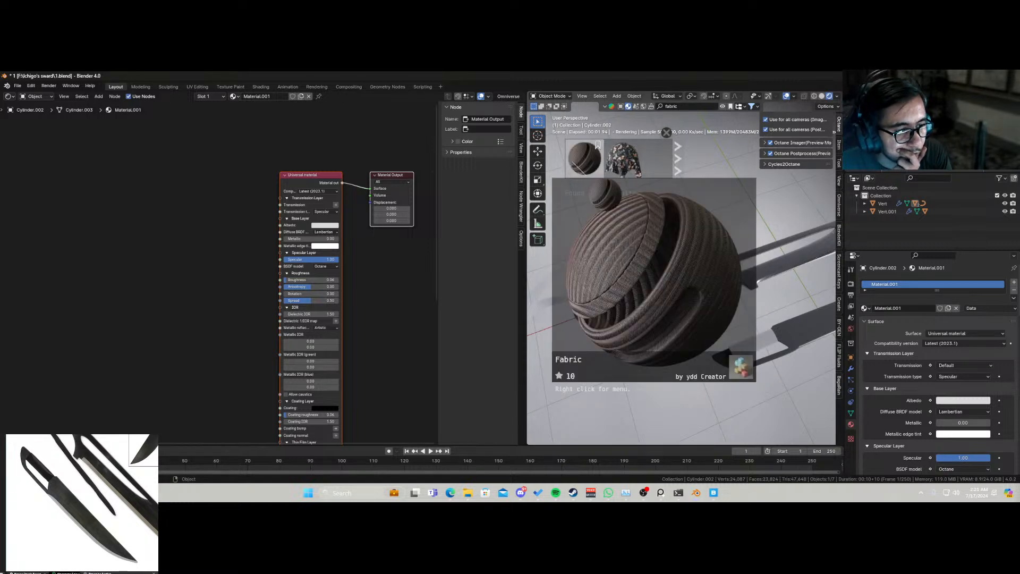
left_click_drag(572, 161, 611, 298)
Step: Delete the helper nodes feeding the Fabric material's Normal Map and connect the normal image texture directly to its color input
scroll(292, 313, "down", 5)
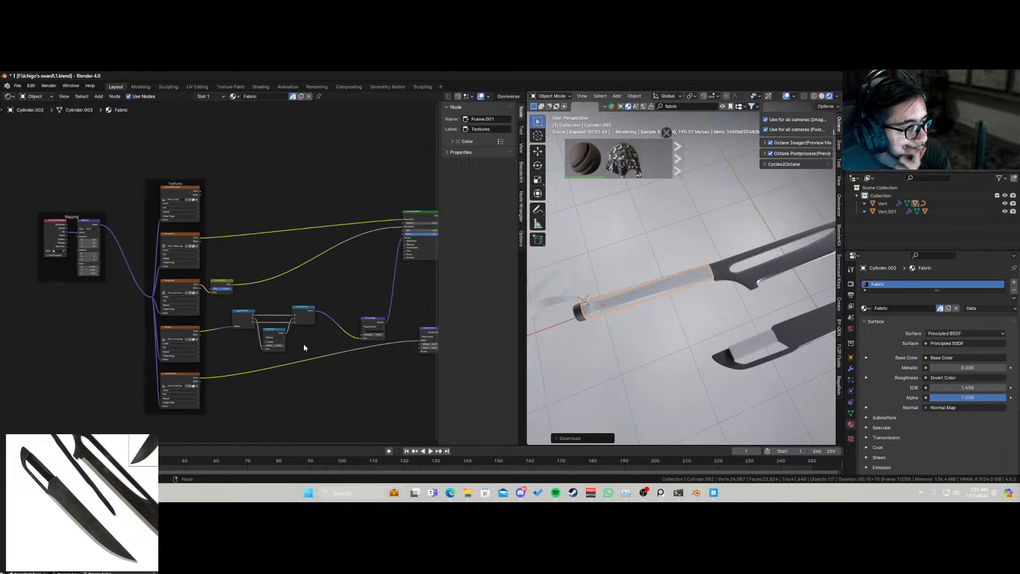
left_click_drag(227, 299, 296, 327)
key("x")
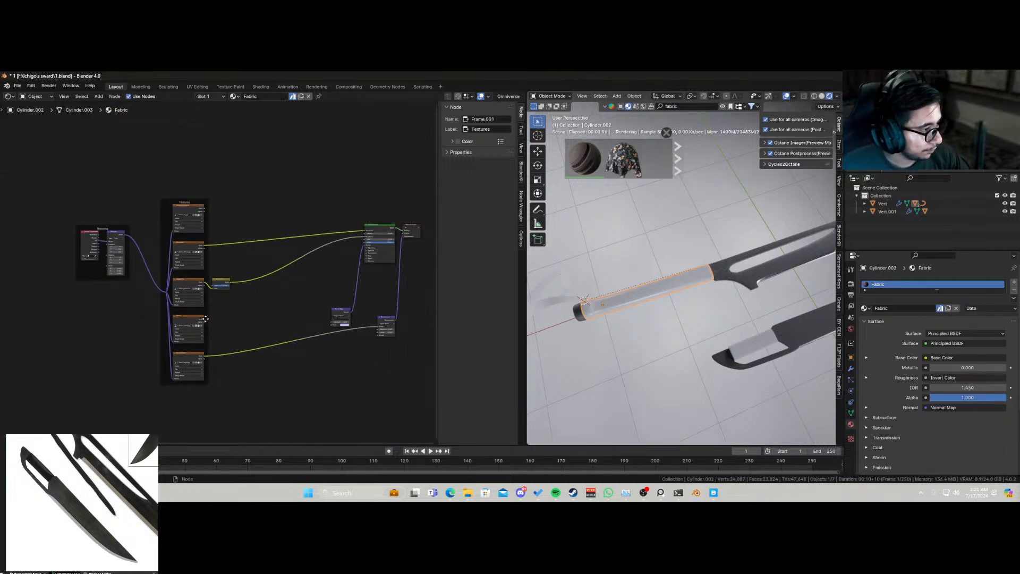
left_click_drag(206, 321, 332, 324)
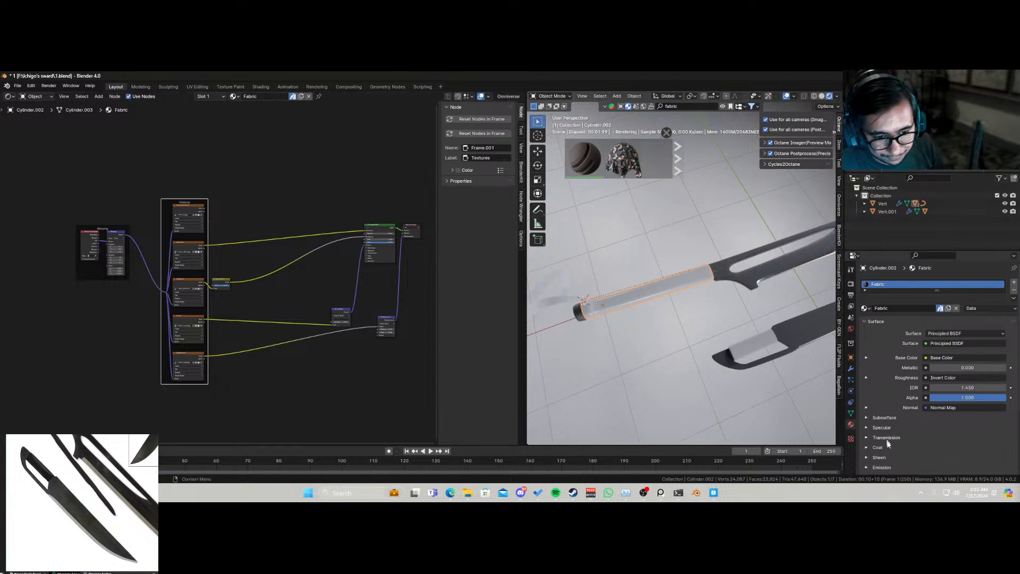
Step: Convert only the selected Fabric material to an Octane material and check the textured handle grip up close
scroll(893, 415, "down", 5)
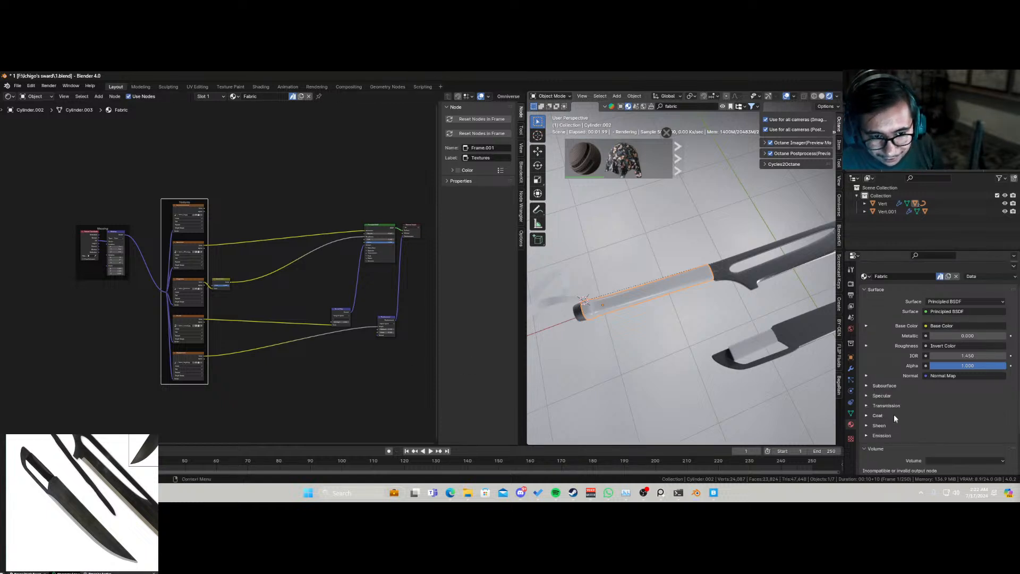
left_click(866, 437)
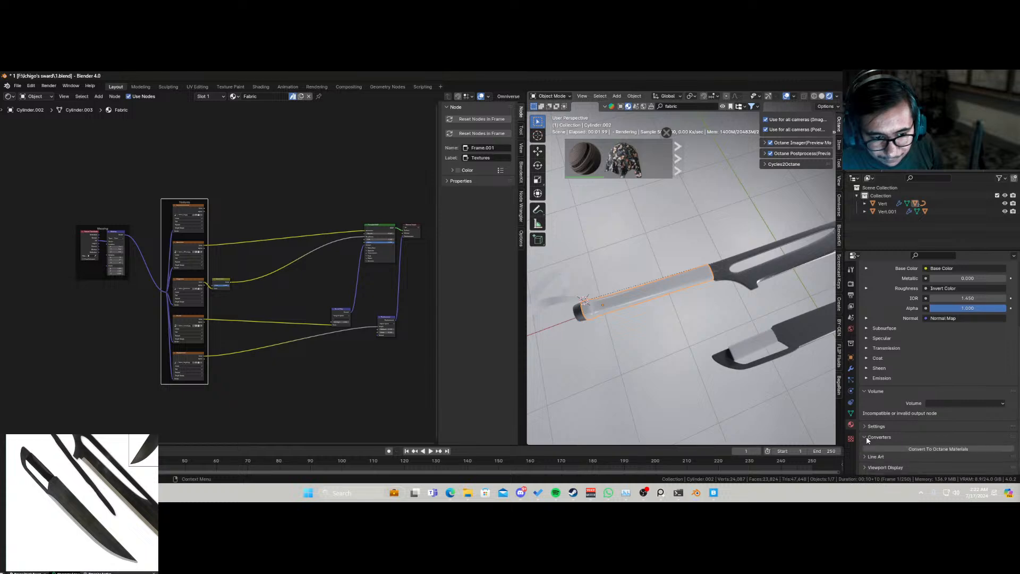
left_click(905, 447)
left_click(905, 473)
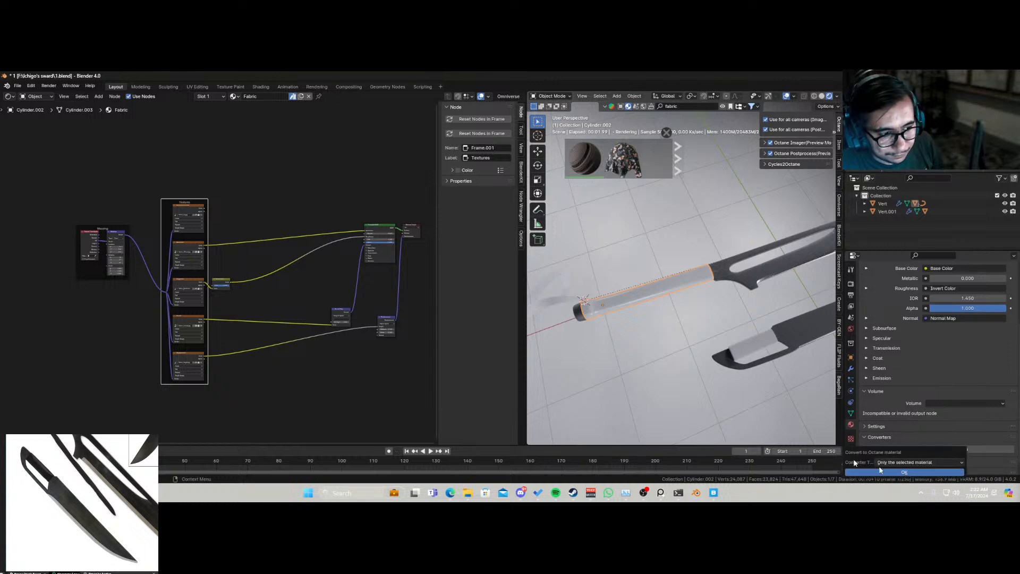
scroll(659, 345, "up", 4)
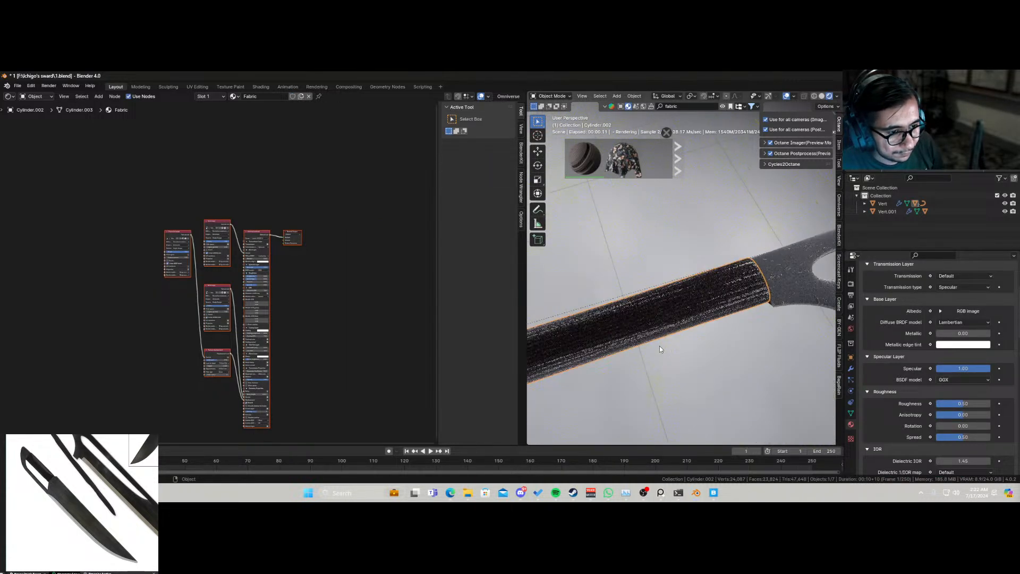
middle_click_drag(663, 349, 677, 323)
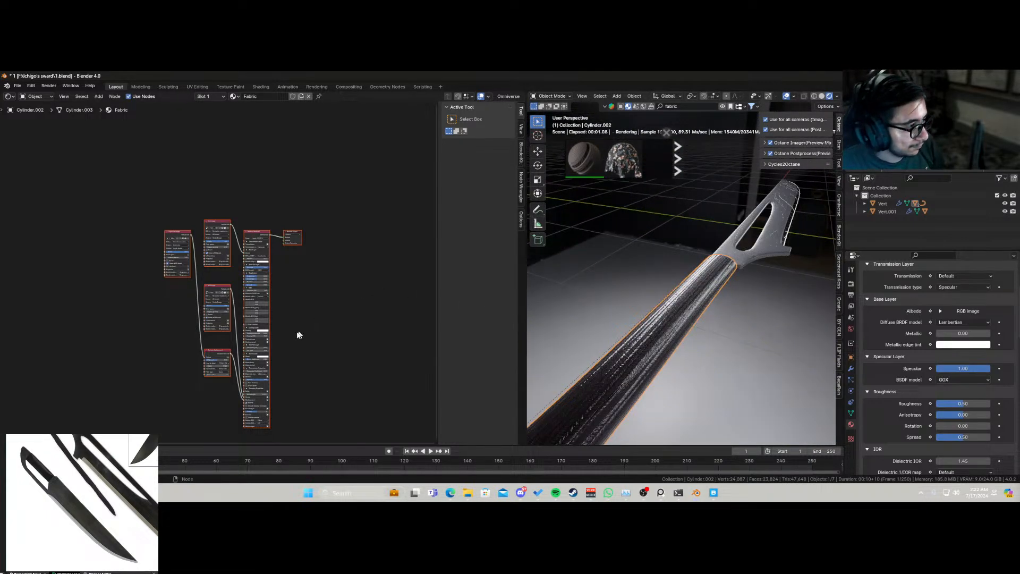
Step: Add a 3D transformation and a Mesh UV projection to the albedo RGB image and place both nodes beside the image textures
scroll(297, 327, "up", 5)
middle_click_drag(199, 282, 253, 291)
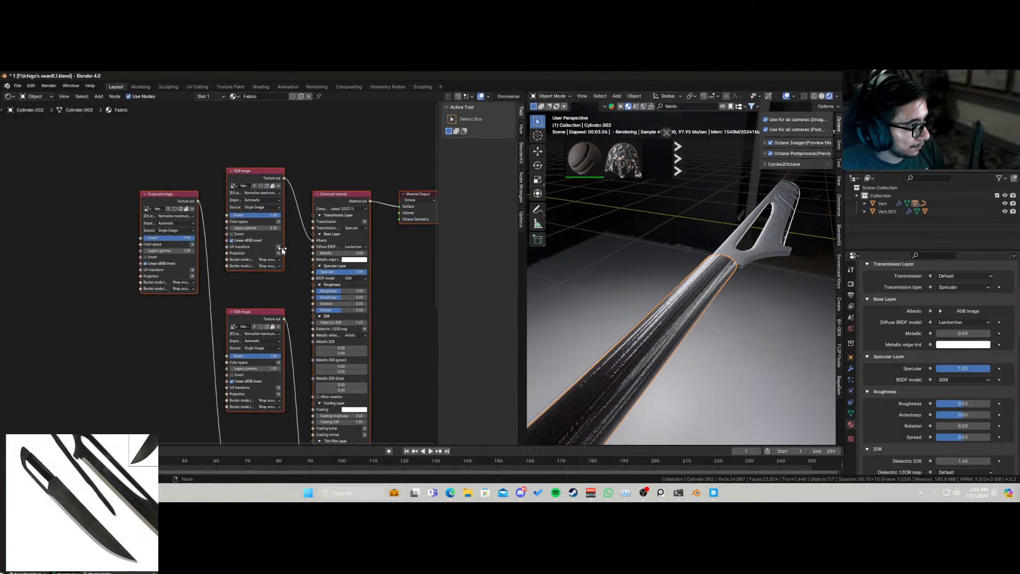
left_click(278, 247)
left_click(279, 254)
left_click(200, 228, "shift")
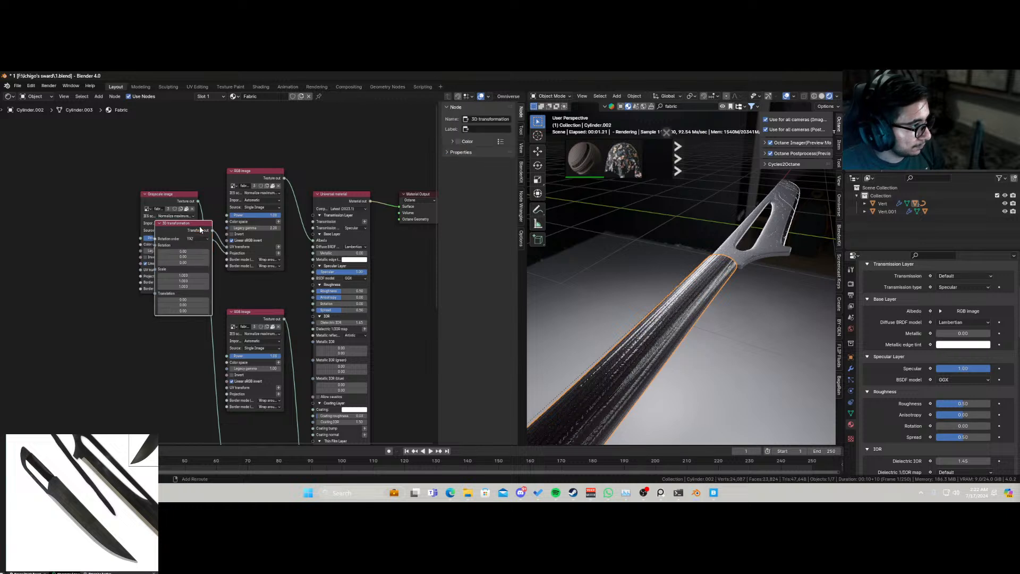
left_click_drag(205, 232, 37, 196)
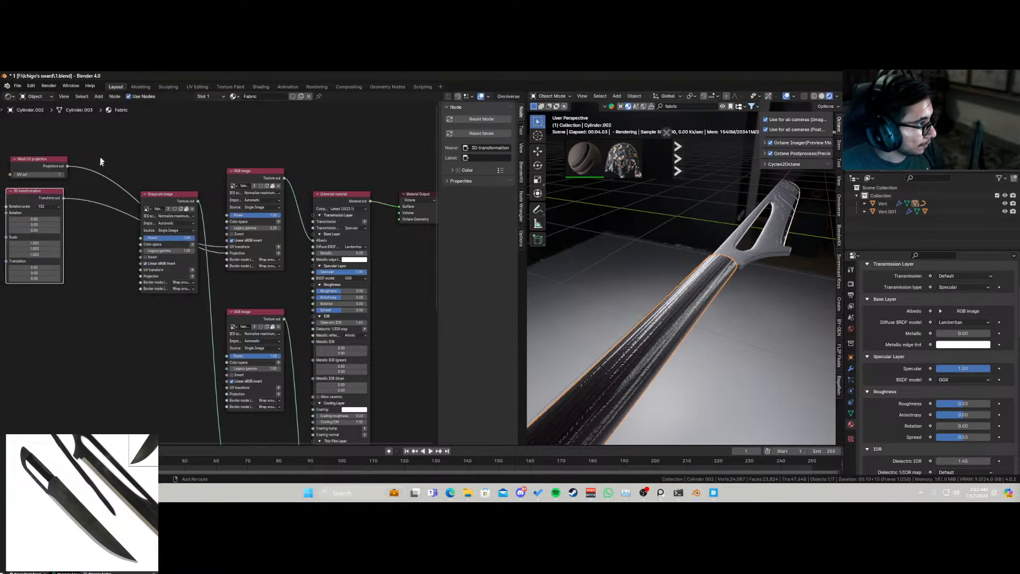
Step: Add reroutes to the transform and projection links and connect both to the Grayscale image and the second RGB image
right_click_drag(101, 159, 89, 229, "shift")
left_click_drag(98, 174, 141, 271)
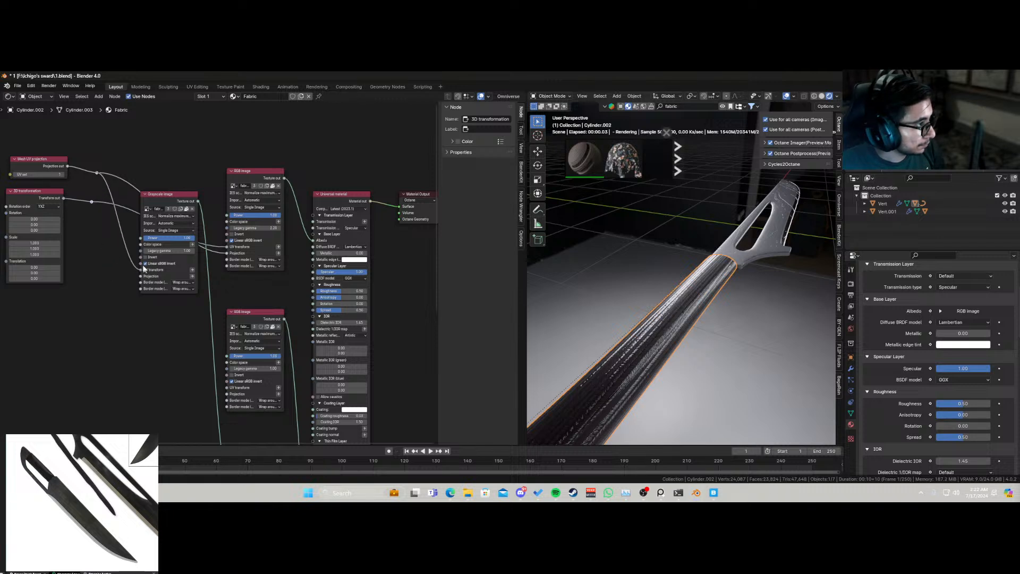
left_click_drag(141, 270, 141, 276)
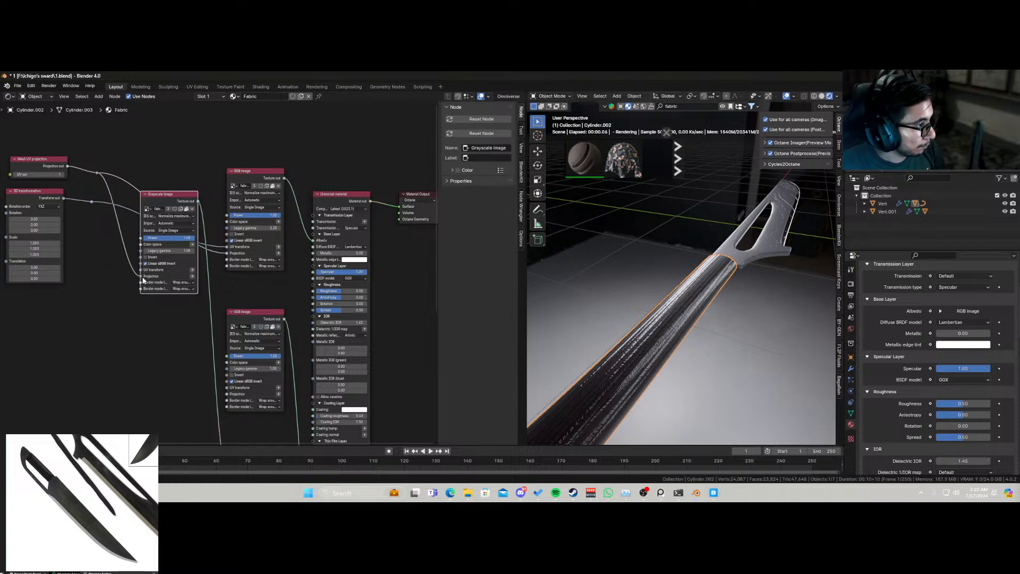
left_click_drag(97, 173, 227, 394)
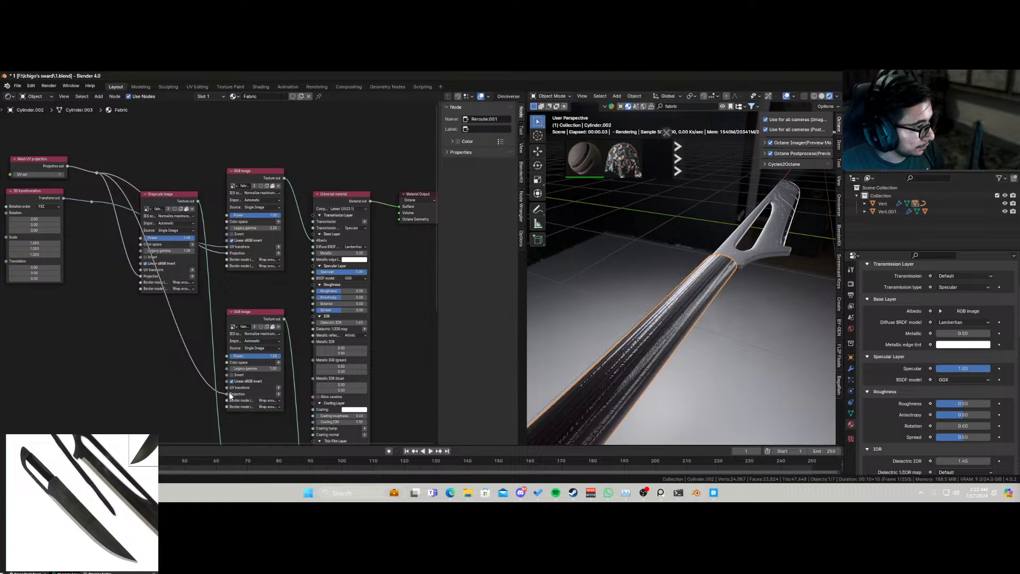
left_click_drag(91, 202, 233, 388)
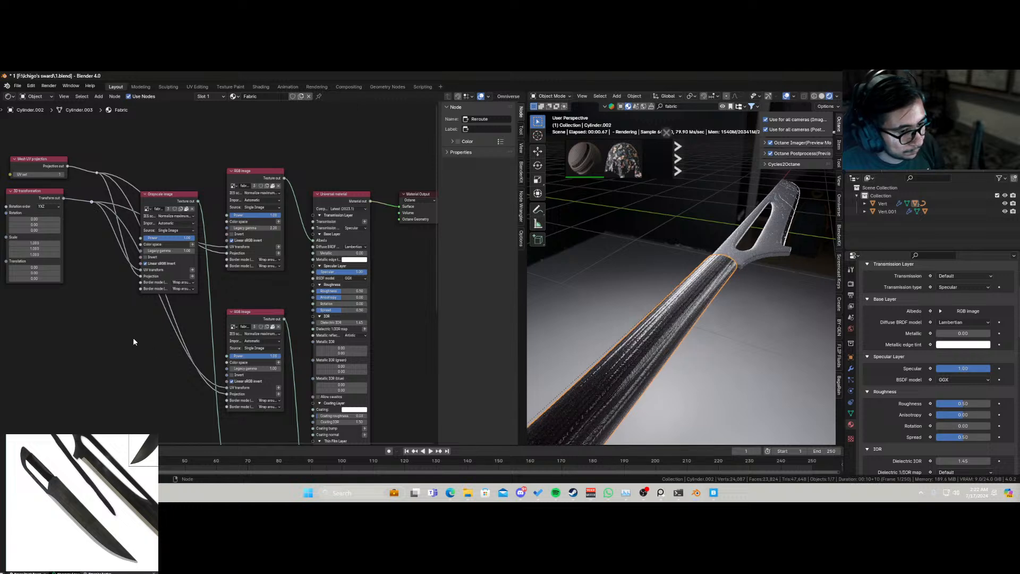
middle_click_drag(78, 281, 184, 281)
mouse_move(151, 267)
left_mouse_down()
mouse_move(175, 267)
mouse_move(151, 242)
mouse_move(108, 242)
left_mouse_up()
key("ctrl+z")
key("ctrl+z")
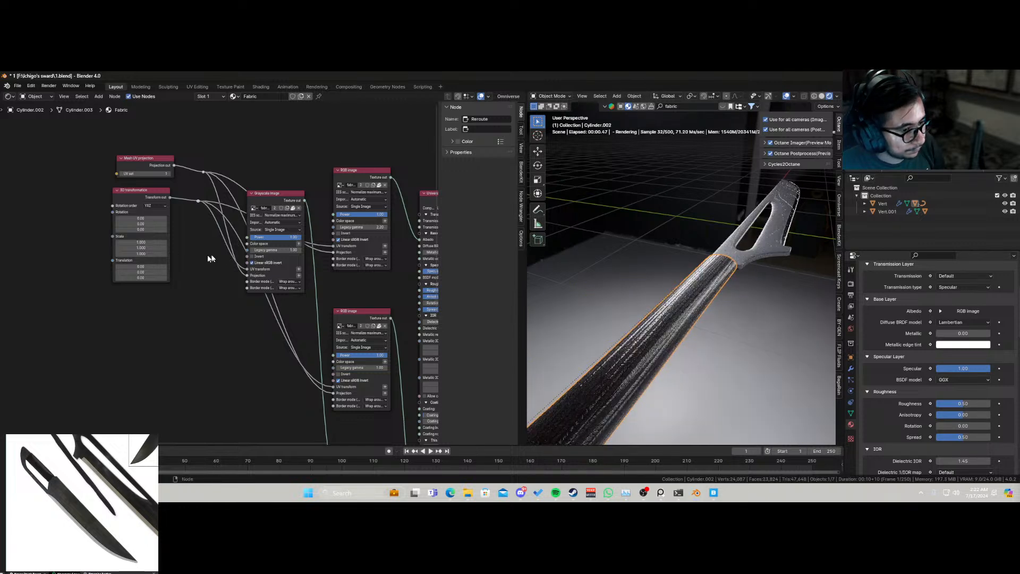
left_click_drag(140, 218, 170, 234)
key("ctrl+z")
Step: Preview the albedo RGB image on the grip and rotate the fabric texture through the shared 3D transformation
left_click(340, 172, "ctrl+shift")
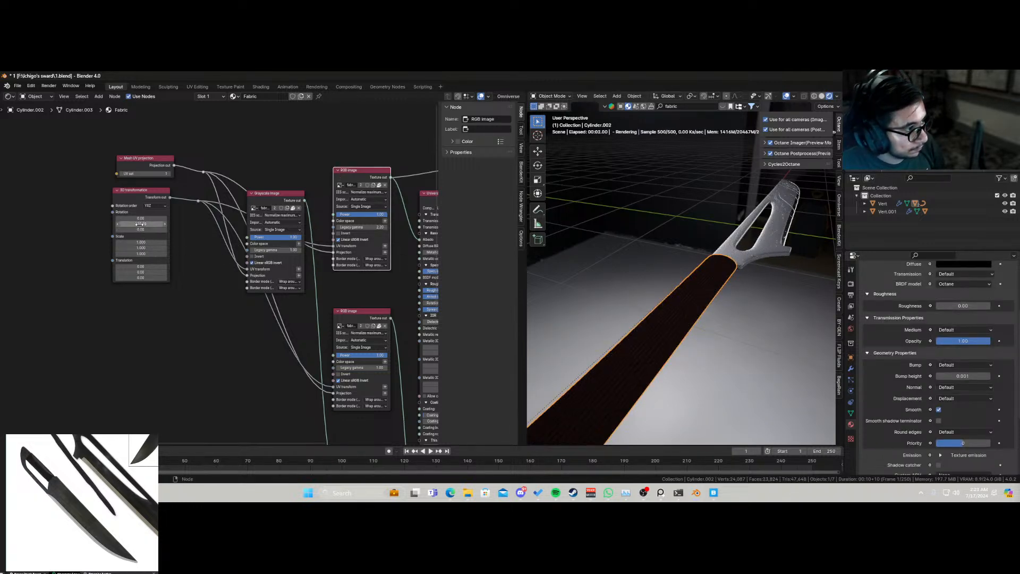
mouse_move(139, 223)
left_mouse_down()
mouse_move(155, 218)
mouse_move(142, 218)
mouse_move(162, 229)
mouse_move(148, 230)
left_mouse_up()
scroll(605, 318, "down", 3)
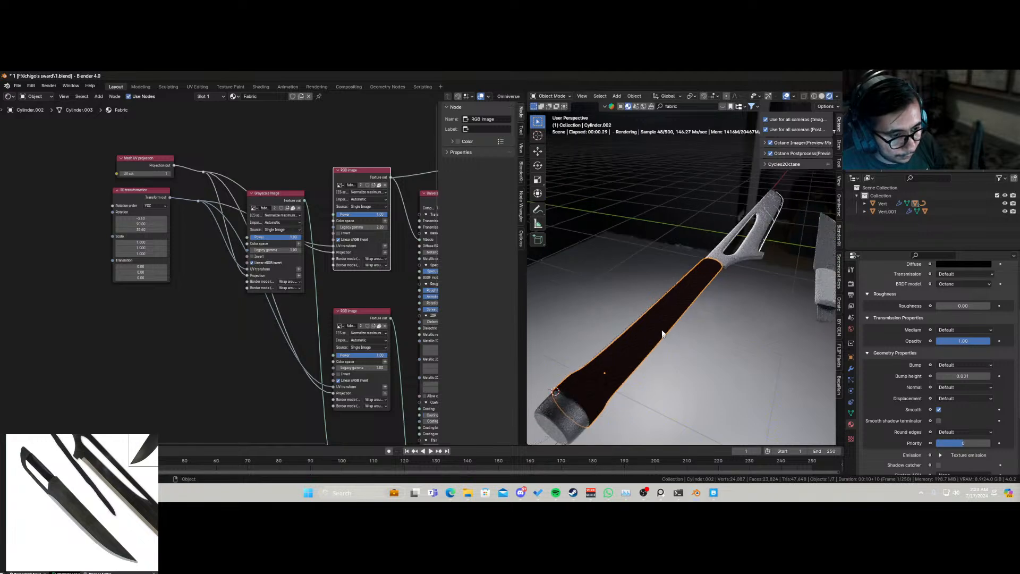
middle_click_drag(664, 336, 753, 362)
scroll(348, 273, "down", 2)
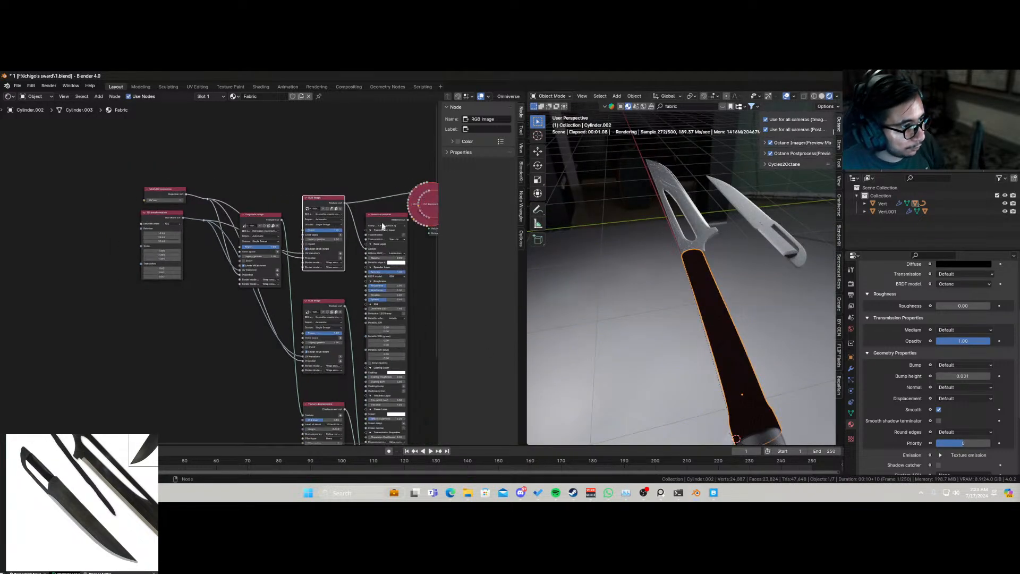
Step: Reconnect the Universal material to the material output and view the rotated weave on the handle grip
left_click(381, 214)
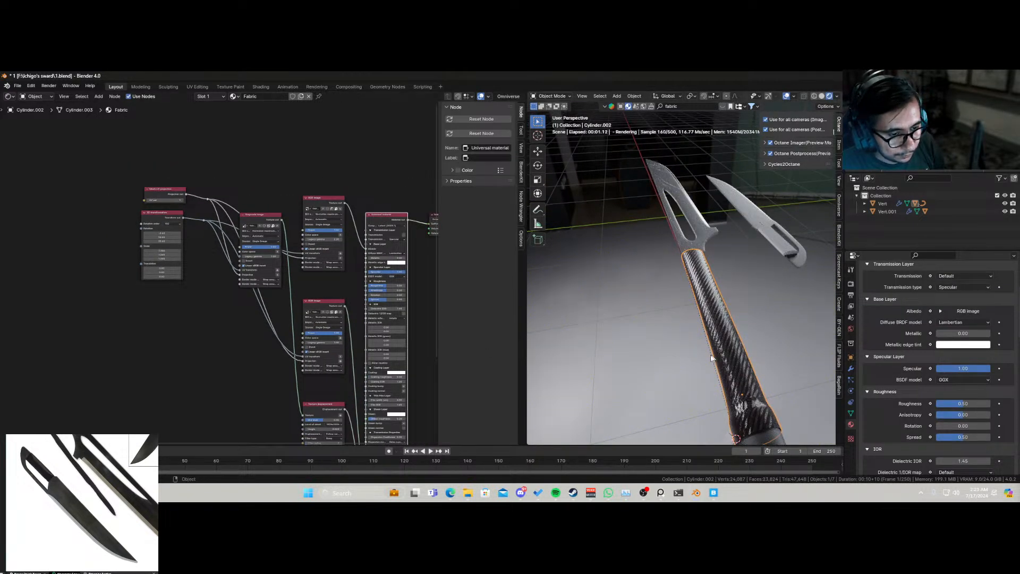
middle_click_drag(712, 358, 743, 367)
scroll(329, 244, "up", 1)
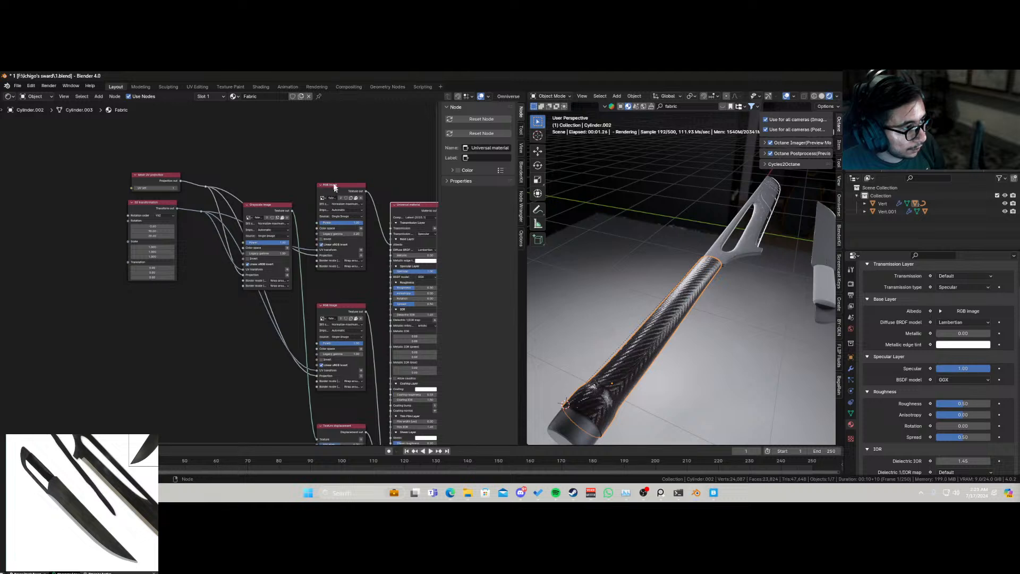
Step: Insert a Color correction node between the albedo RGB image and the Universal material's albedo input
left_click_drag(333, 187, 295, 108)
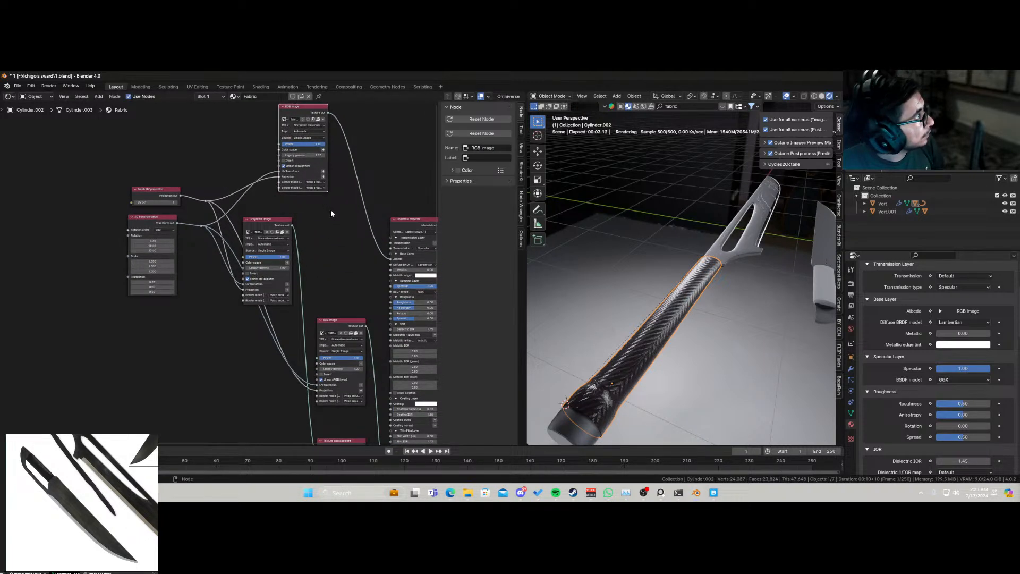
middle_click_drag(331, 211, 296, 227)
key("shift+a")
type("s")
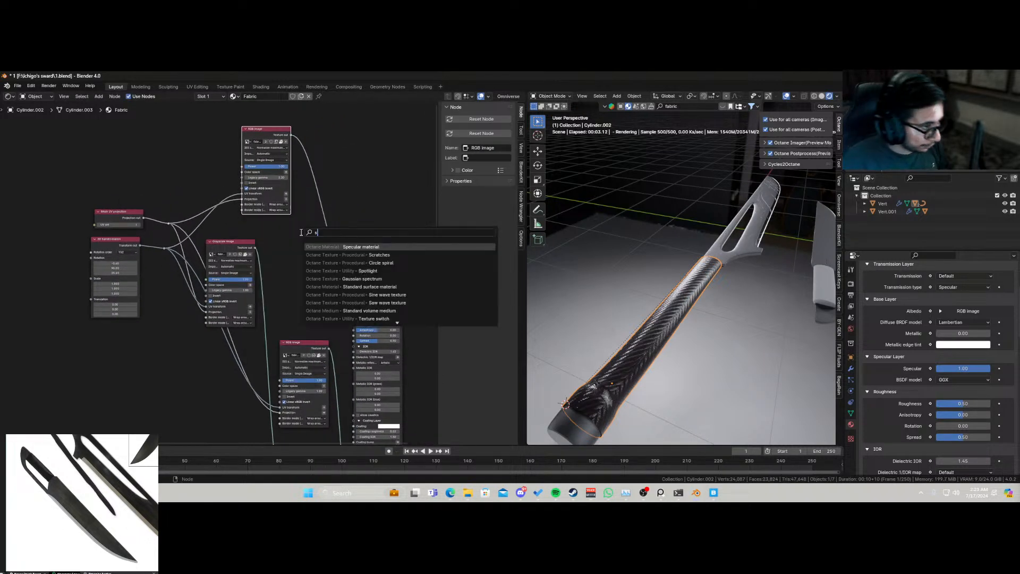
key("BackSpace")
type("colo")
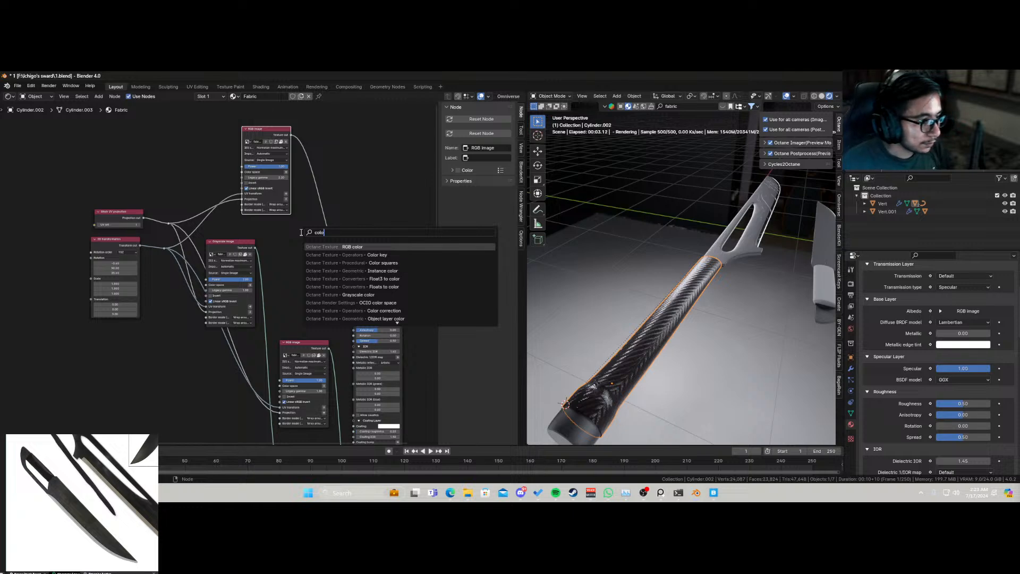
type("r c")
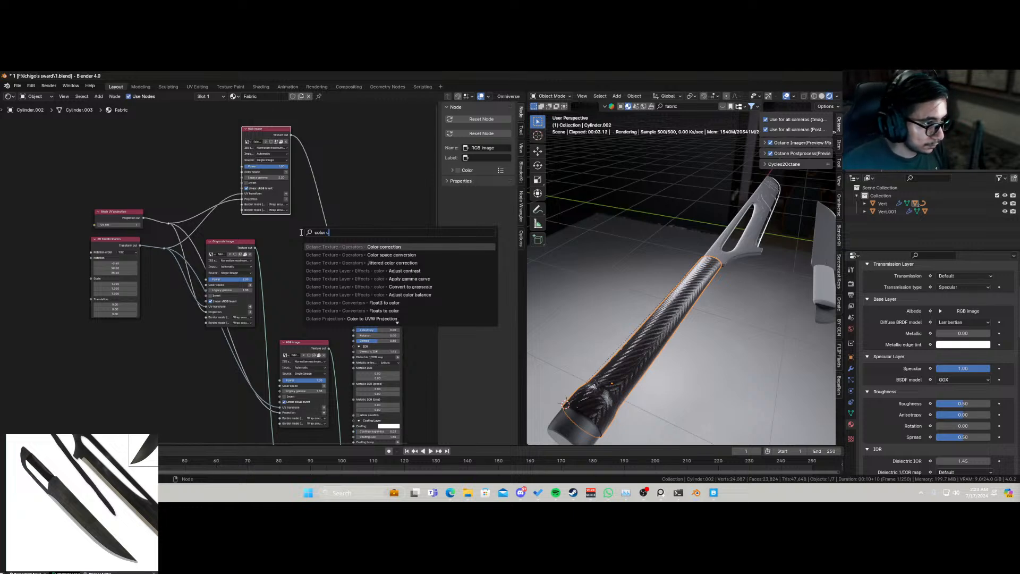
key("Return")
left_click(325, 243)
Step: Set the Universal material's coating and sheen colors to black
middle_click_drag(432, 400, 332, 280)
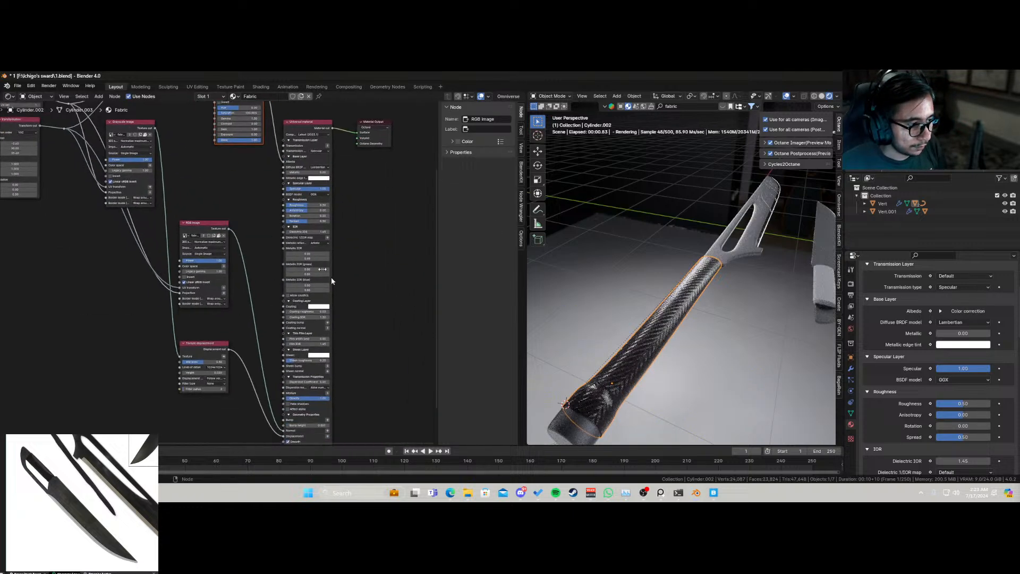
left_click(325, 308)
left_click_drag(357, 265, 359, 325)
left_click(325, 355)
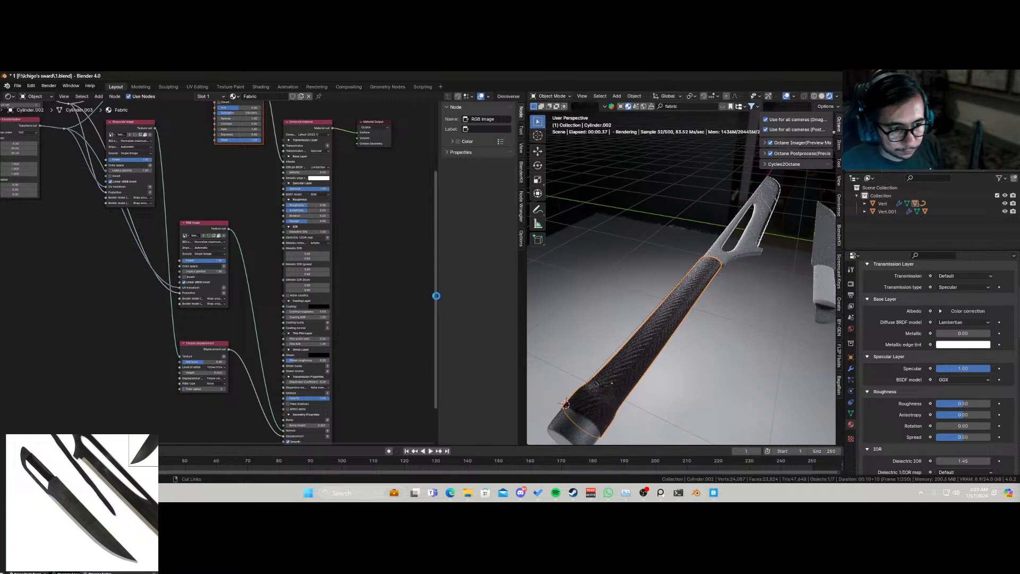
Step: Set the Color correction node's saturation to 20% for the fabric albedo and save the file
key("ctrl+s")
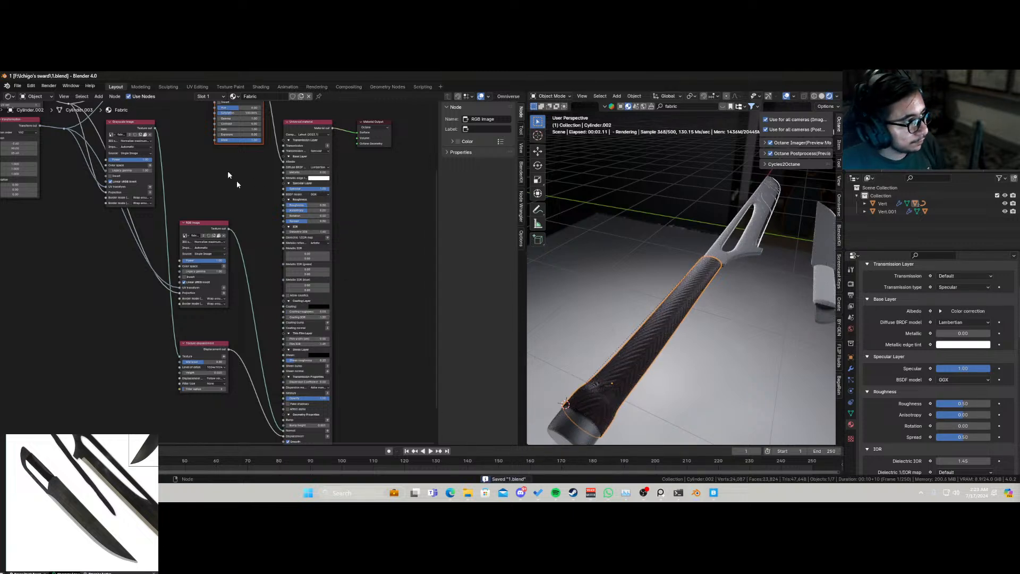
middle_click_drag(237, 184, 253, 308)
scroll(335, 275, "up", 7)
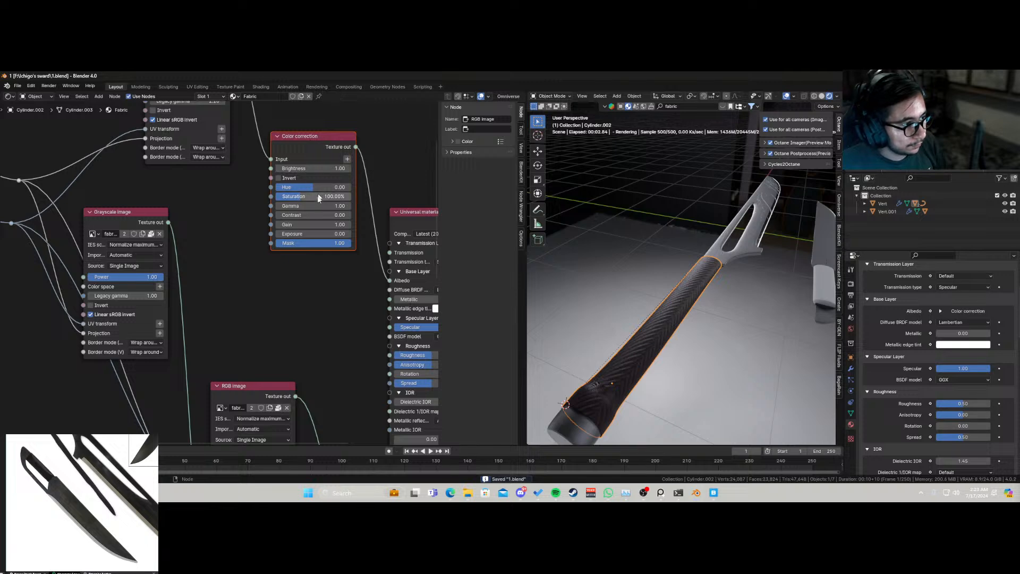
left_click_drag(318, 198, 297, 199)
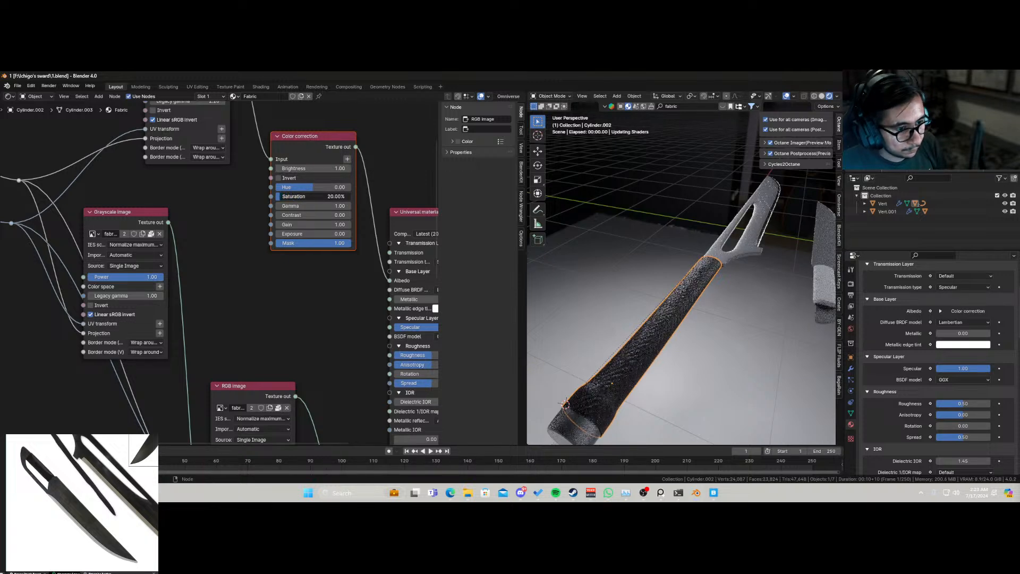
key("ctrl+s")
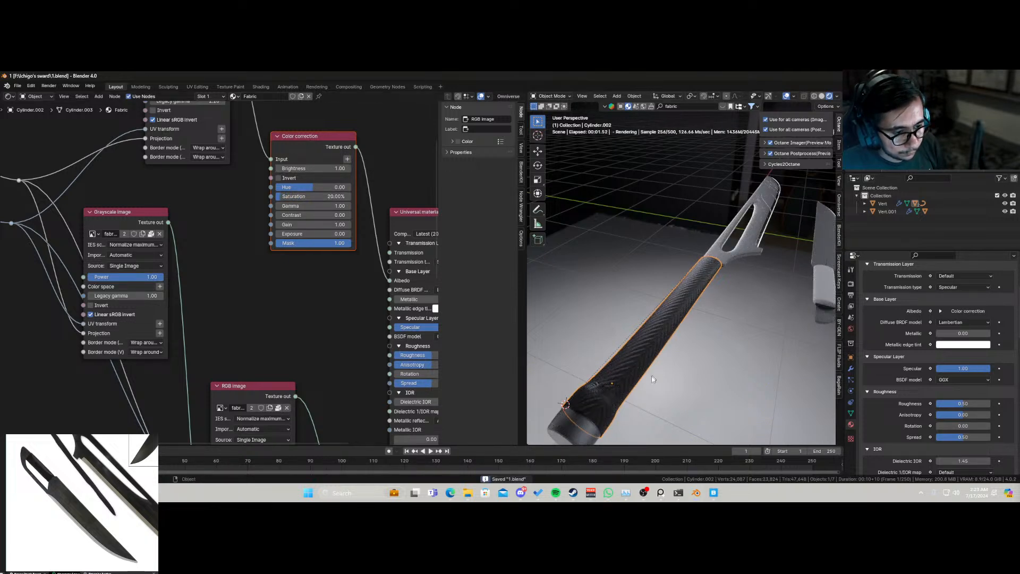
Step: Link the grip's Fabric material to the curved strap hanging from the end of the long sword's handle
middle_click_drag(653, 379, 708, 291)
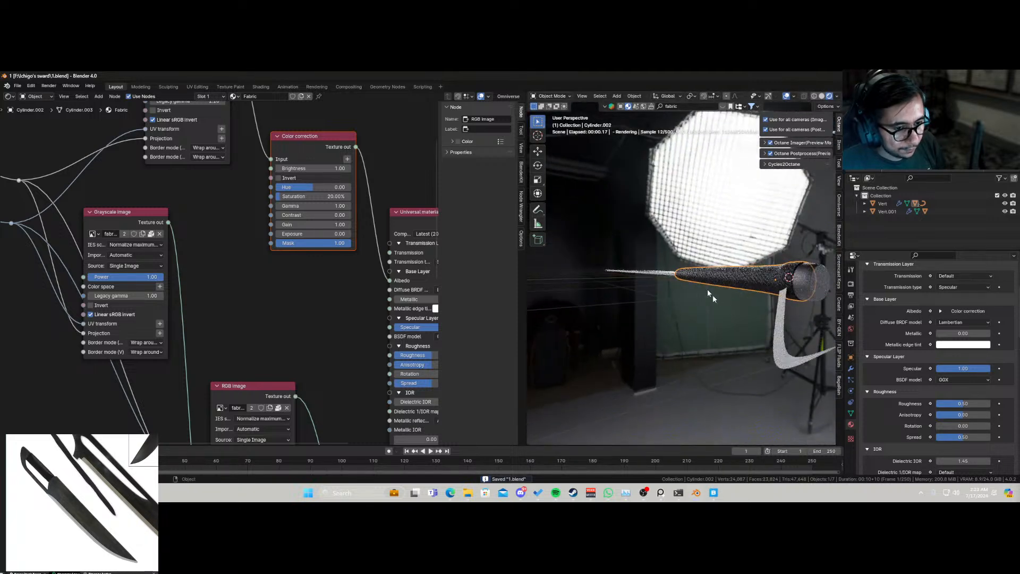
left_click(773, 283)
left_click(781, 319, "shift")
left_click(759, 283, "shift")
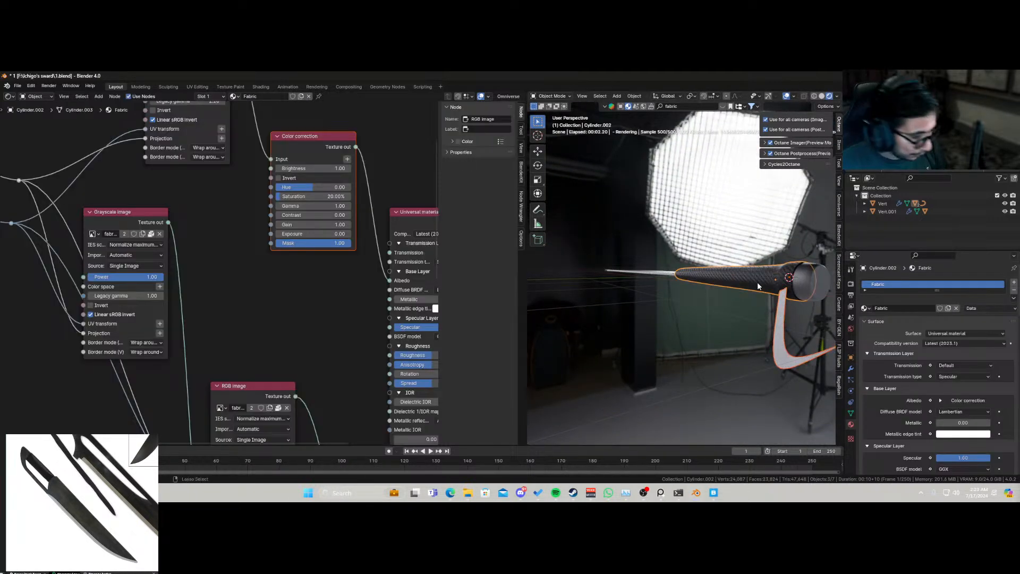
key("ctrl+l")
left_click(754, 300)
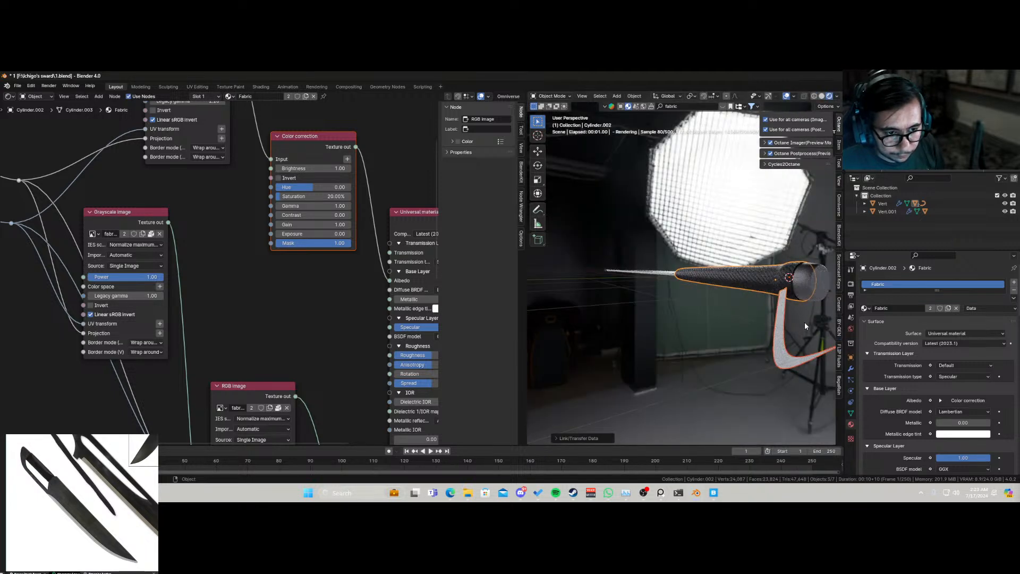
left_click(797, 313, "shift")
middle_click_drag(767, 361, 692, 411)
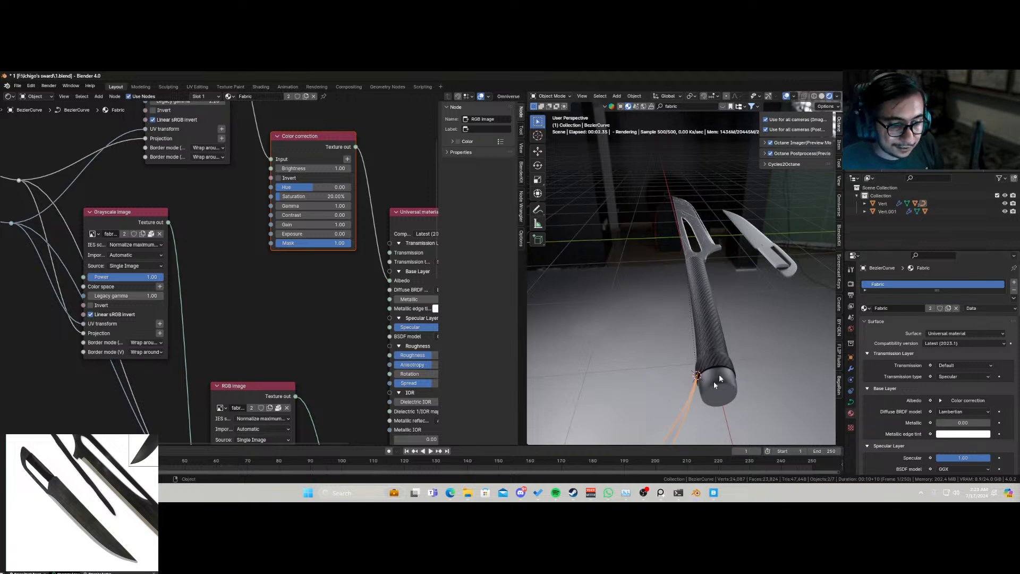
middle_click_drag(725, 368, 770, 351)
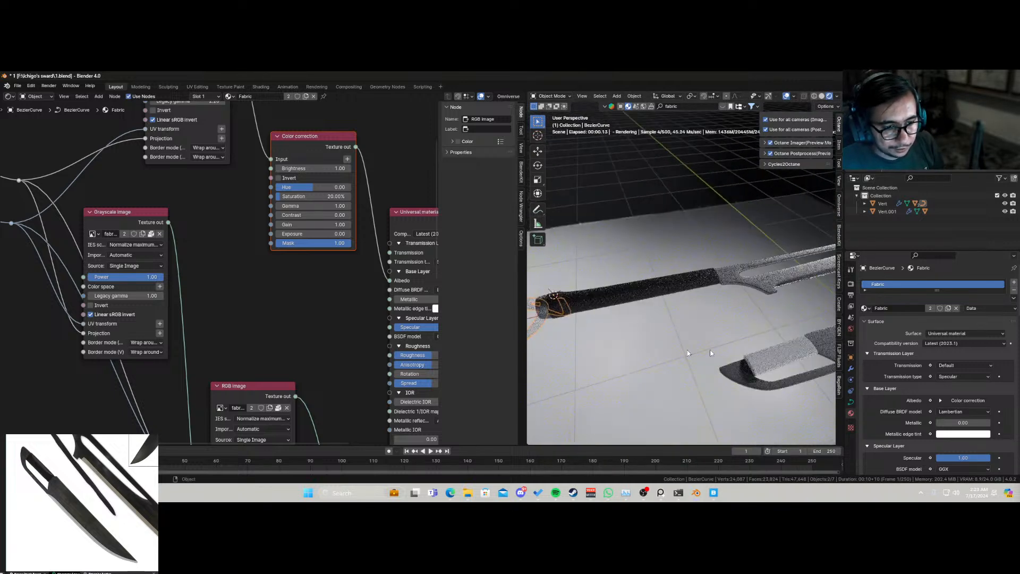
Step: Link the long sword grip's Fabric material to the short sword's grip
left_click(781, 365)
left_click(611, 292, "shift")
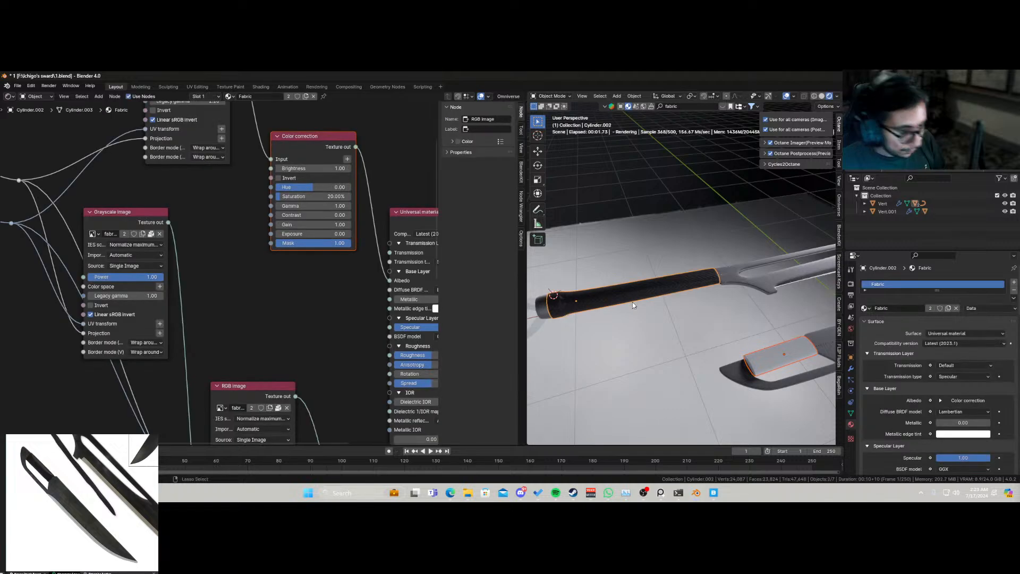
key("ctrl+l")
left_click(626, 302)
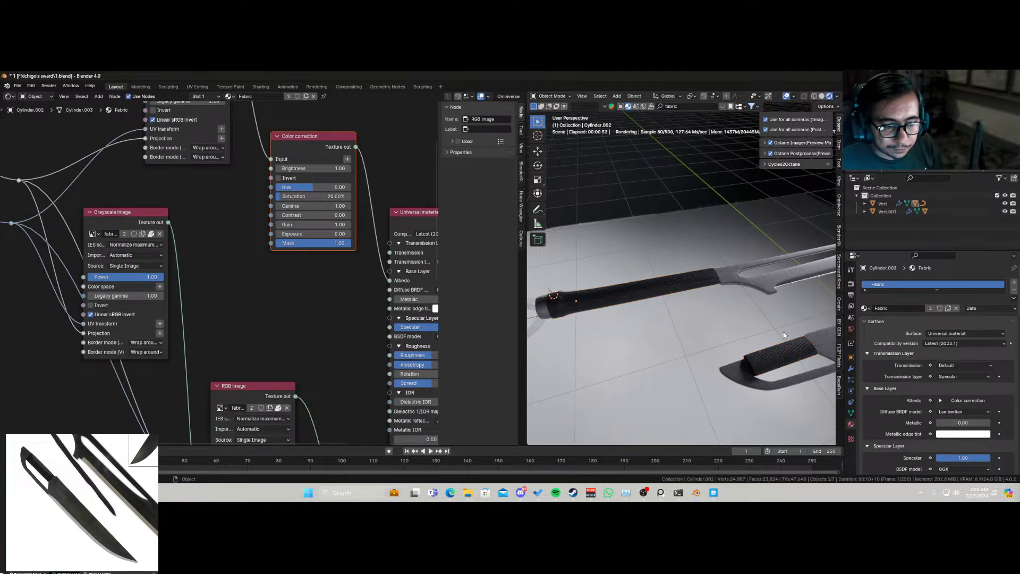
Step: Move the short sword grip's outer end face about 0.02 m outward toward the curved end of the handle opening
middle_click_drag(665, 319, 721, 353)
left_click(692, 319)
scroll(704, 343, "up", 3)
key("Tab")
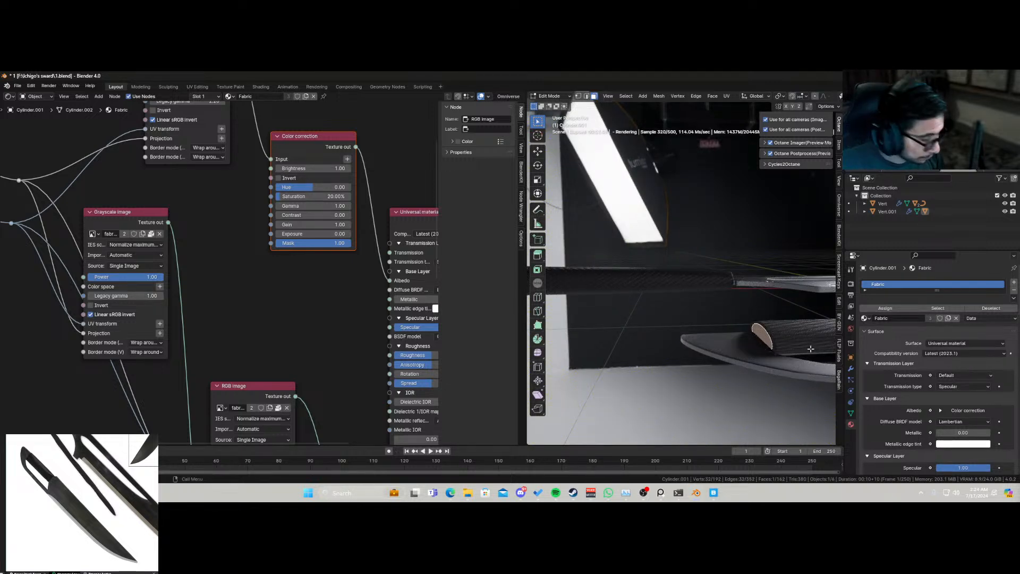
key("g")
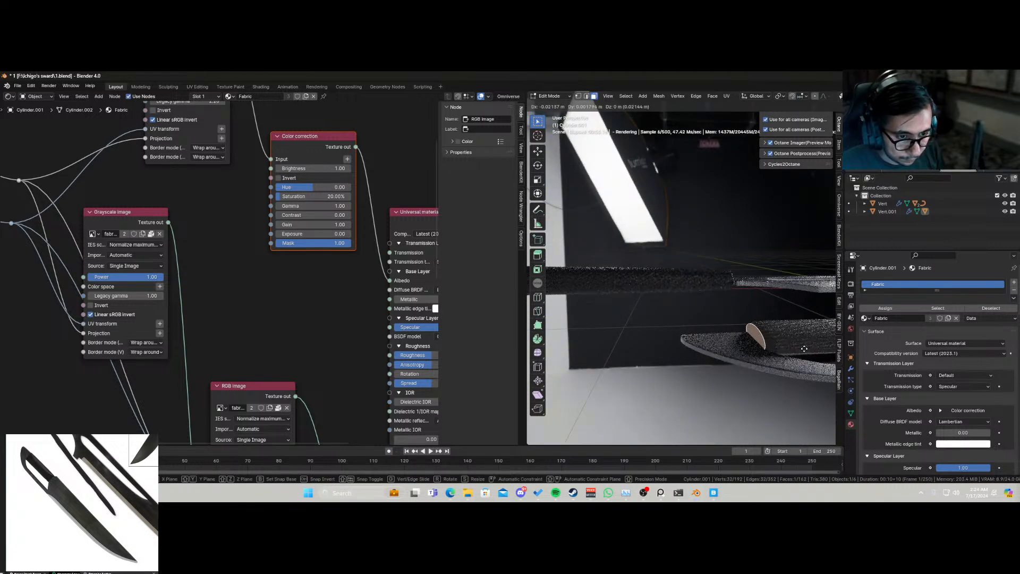
left_click(804, 352)
key("Tab")
Step: Move the short sword grip's blade-side end face about 0.03 m along the X axis
middle_click_drag(802, 348, 610, 351)
key("Tab")
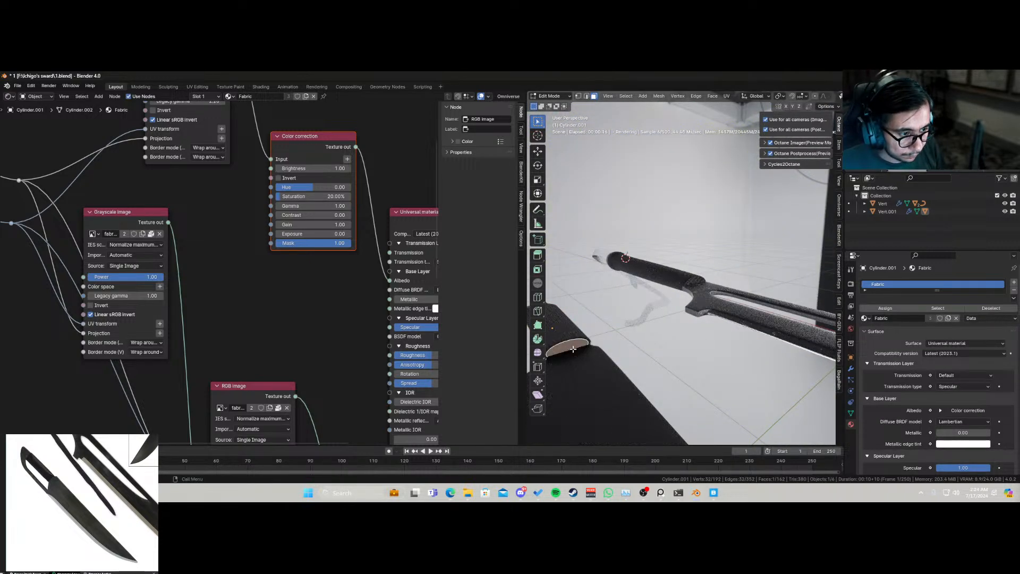
key("g")
key("x")
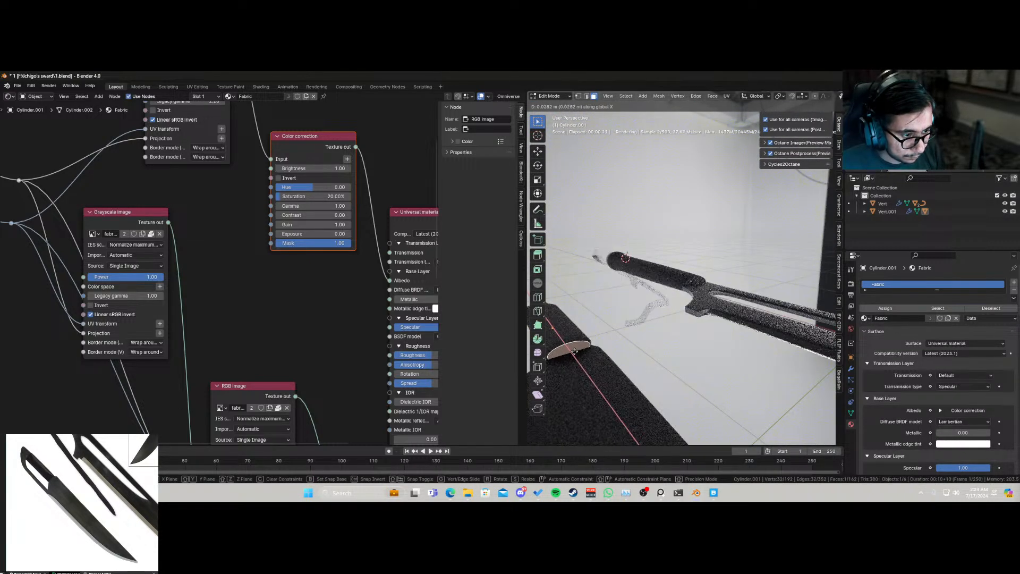
left_click(578, 355)
key("Tab")
middle_click_drag(579, 355, 624, 349)
Step: Clear the selection and save the file, with both swords framed together from above
key("alt+a")
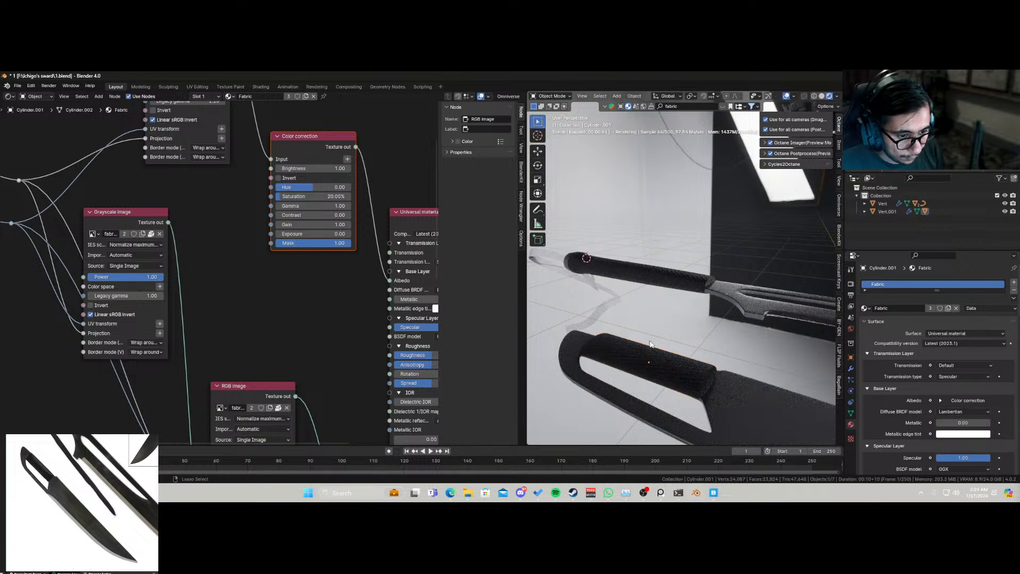
key("ctrl+s")
scroll(734, 378, "down", 5)
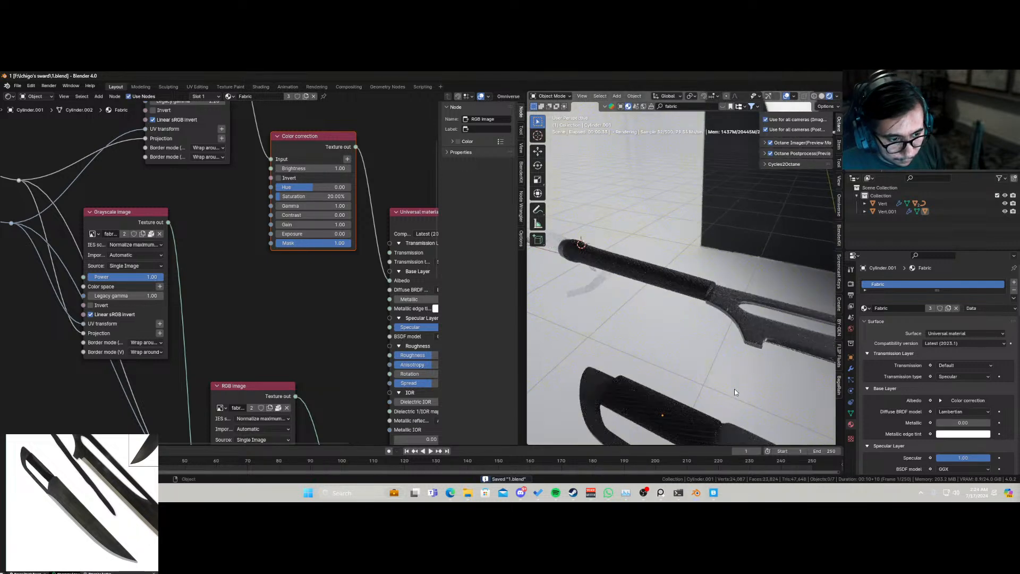
middle_click_drag(728, 352, 668, 343)
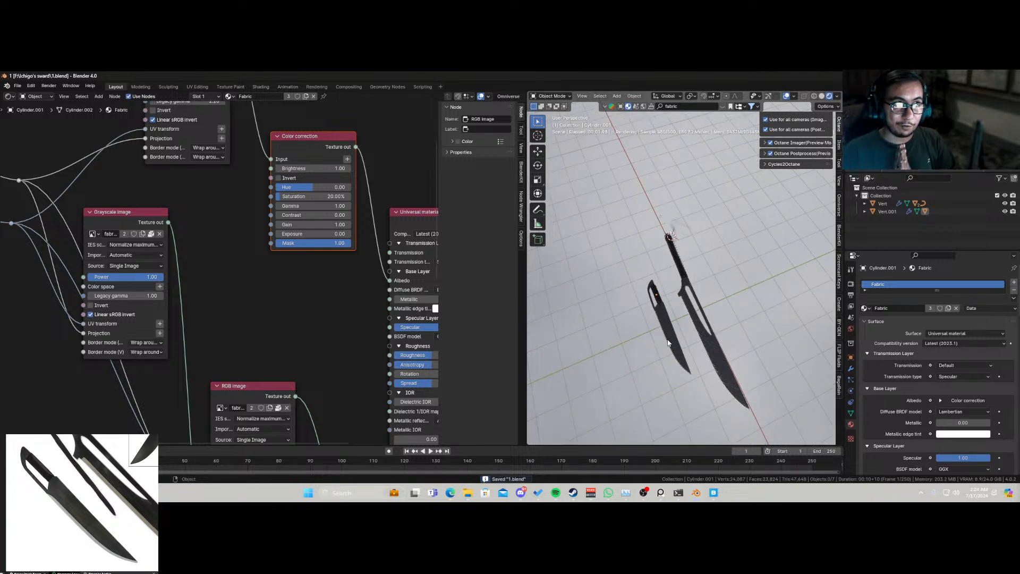